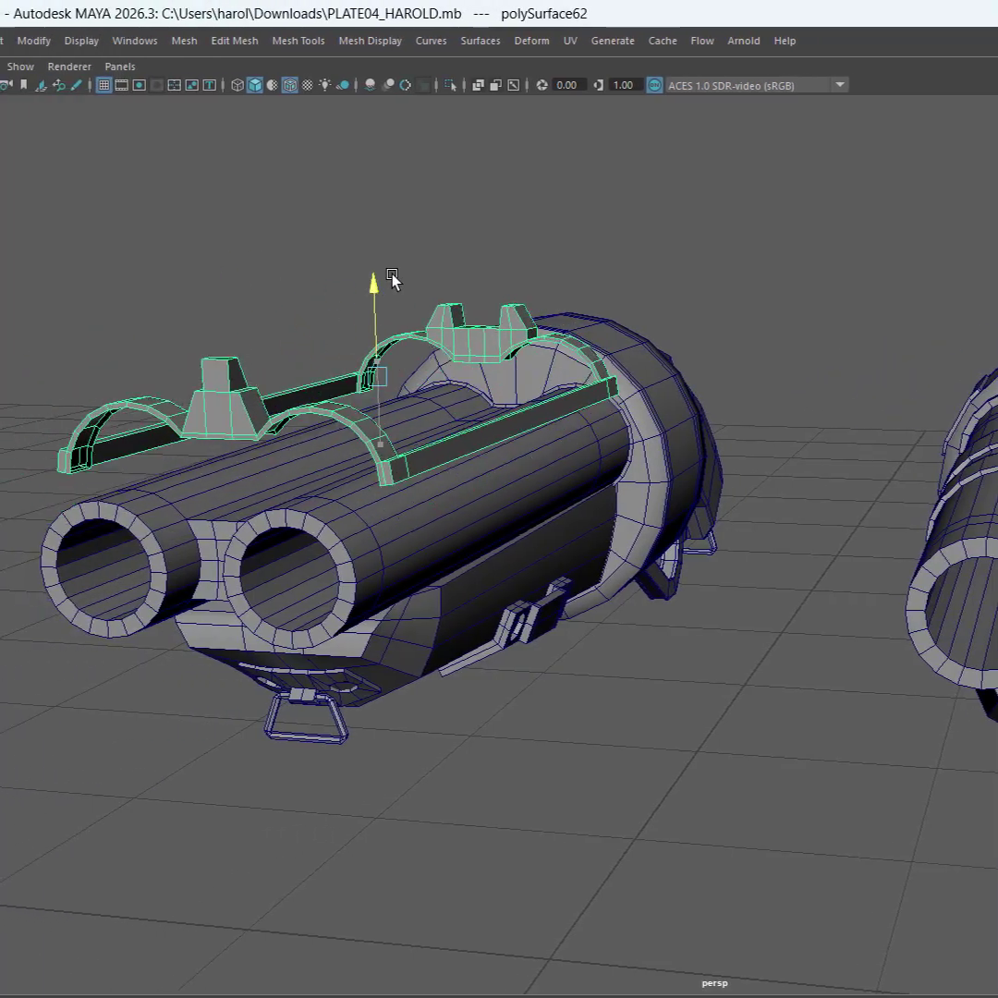
Undo the barrel strap's move and examine the finished shotgun's underplate, side brackets, trigger guard and sights from all sides
key(ctrl+z)
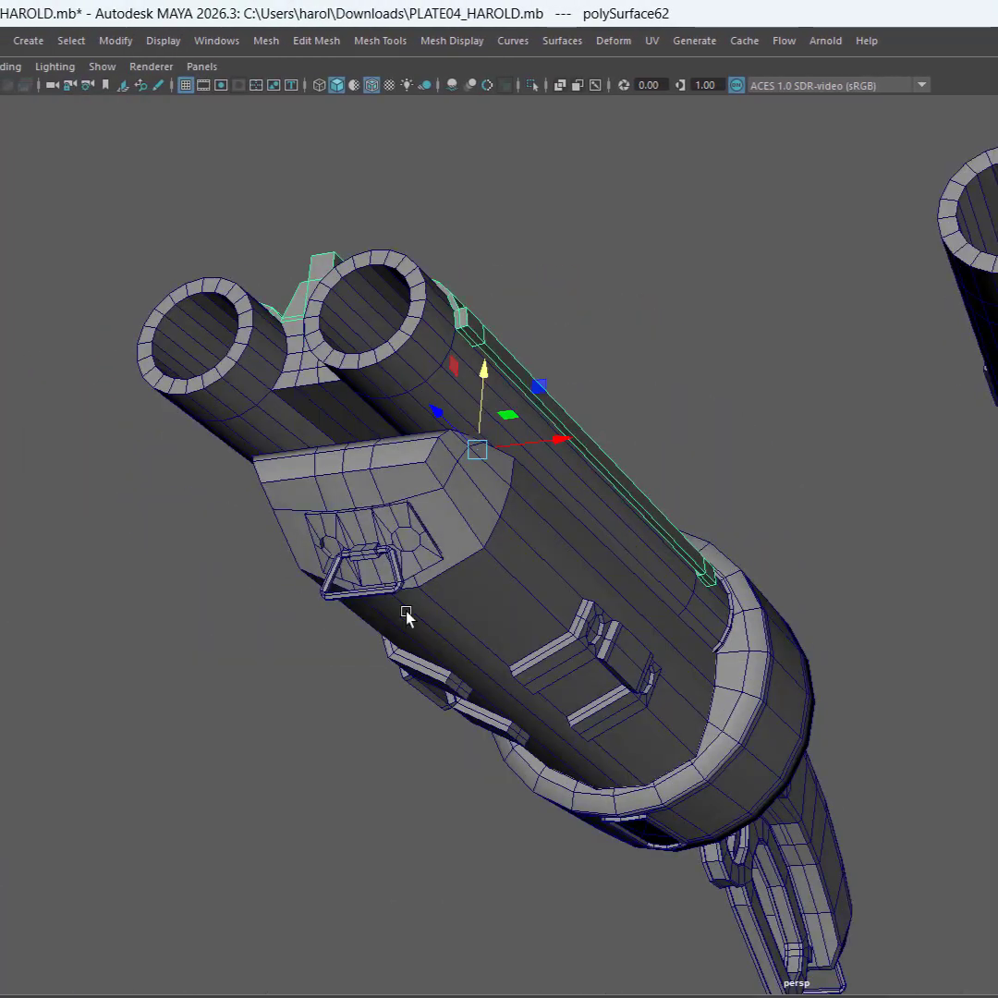
click(397, 552)
click(397, 537)
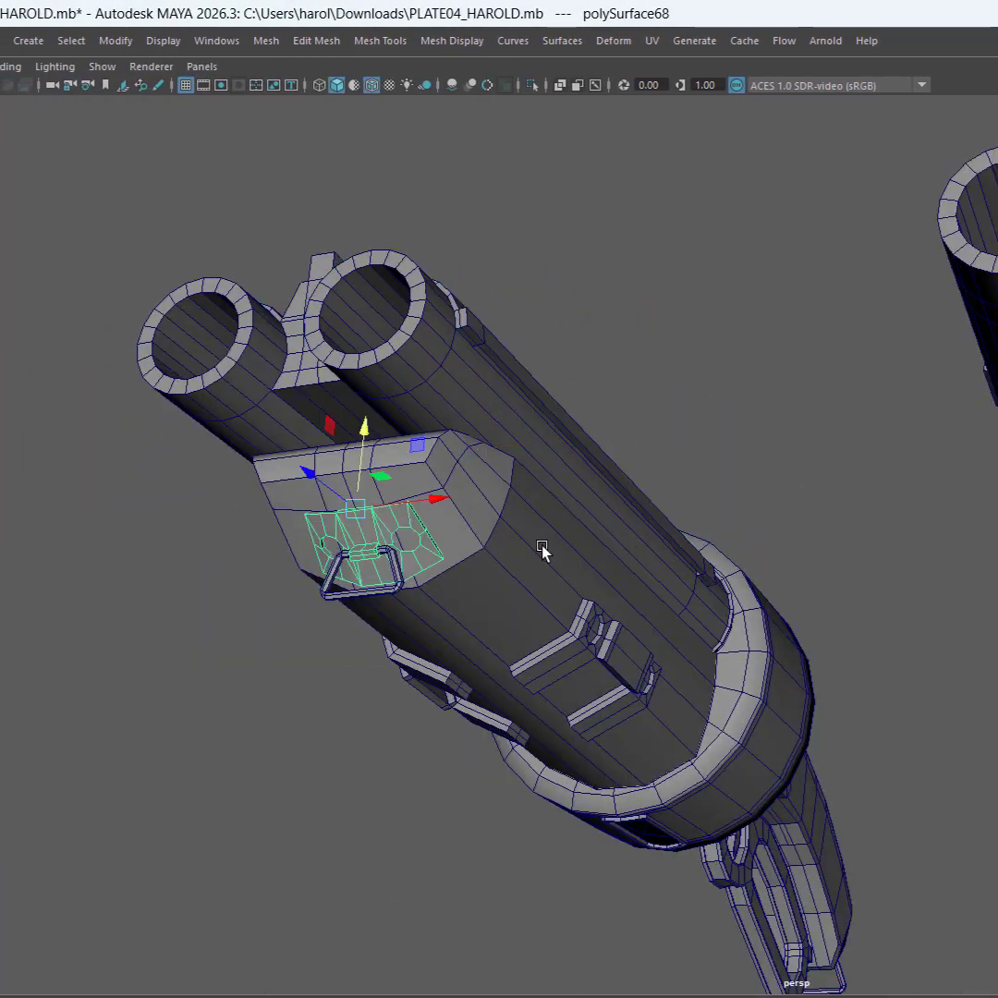
click(586, 635)
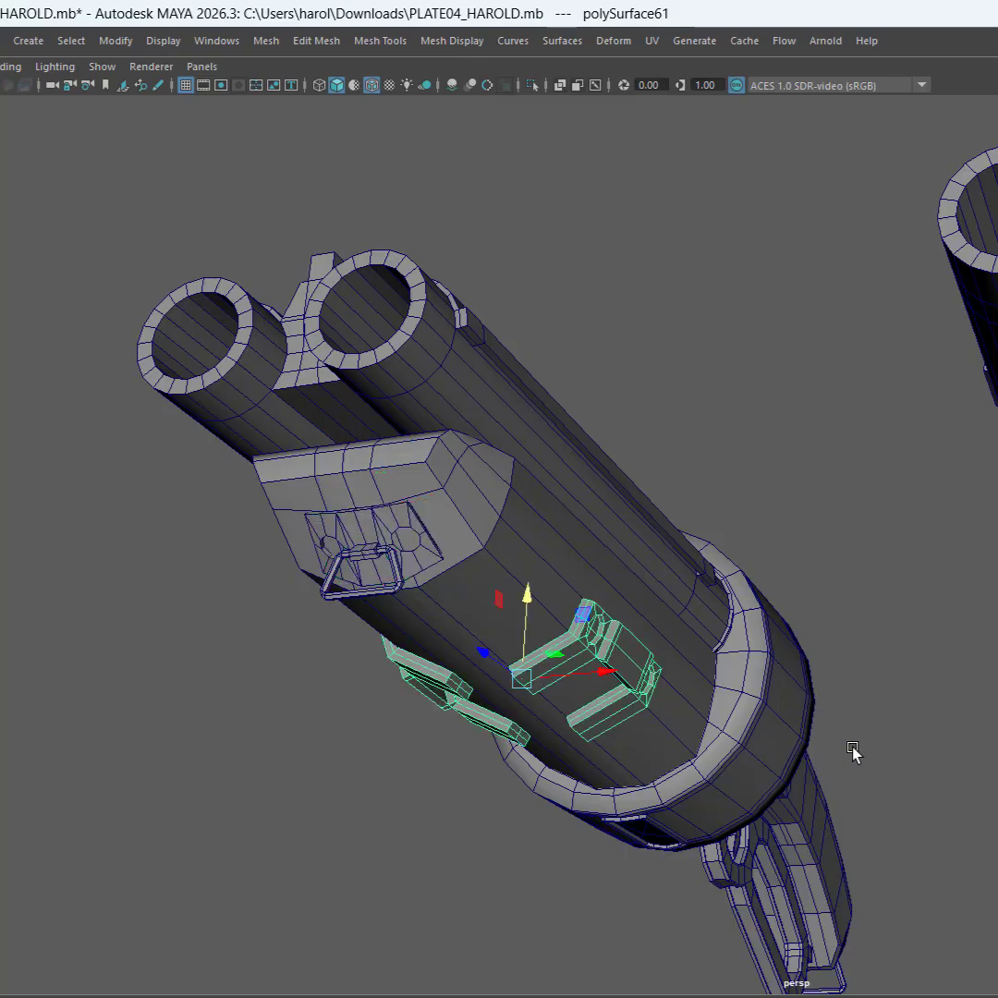
alt+drag(670, 721, 852, 735)
alt+middle_drag(505, 753, 992, 737)
alt+drag(809, 720, 581, 659)
alt+right_drag(922, 802, 777, 761)
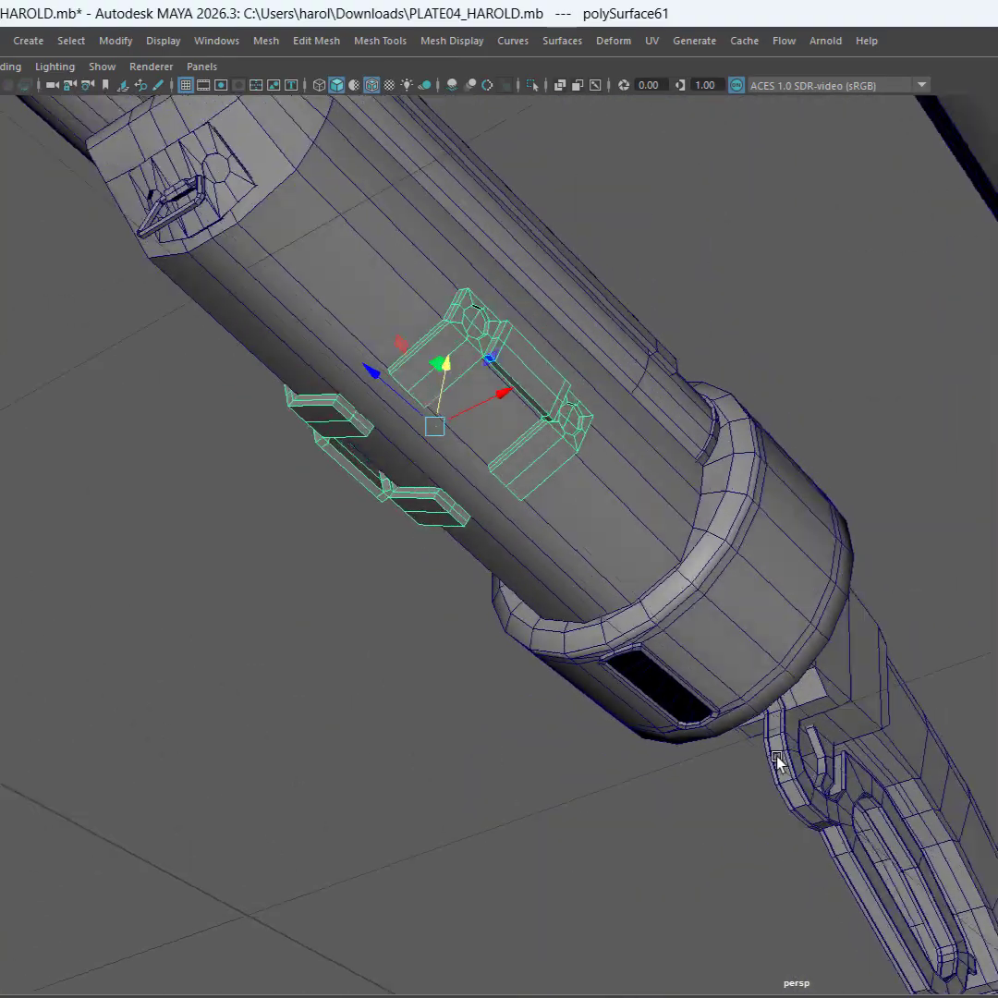
alt+drag(777, 761, 811, 762)
click(994, 242)
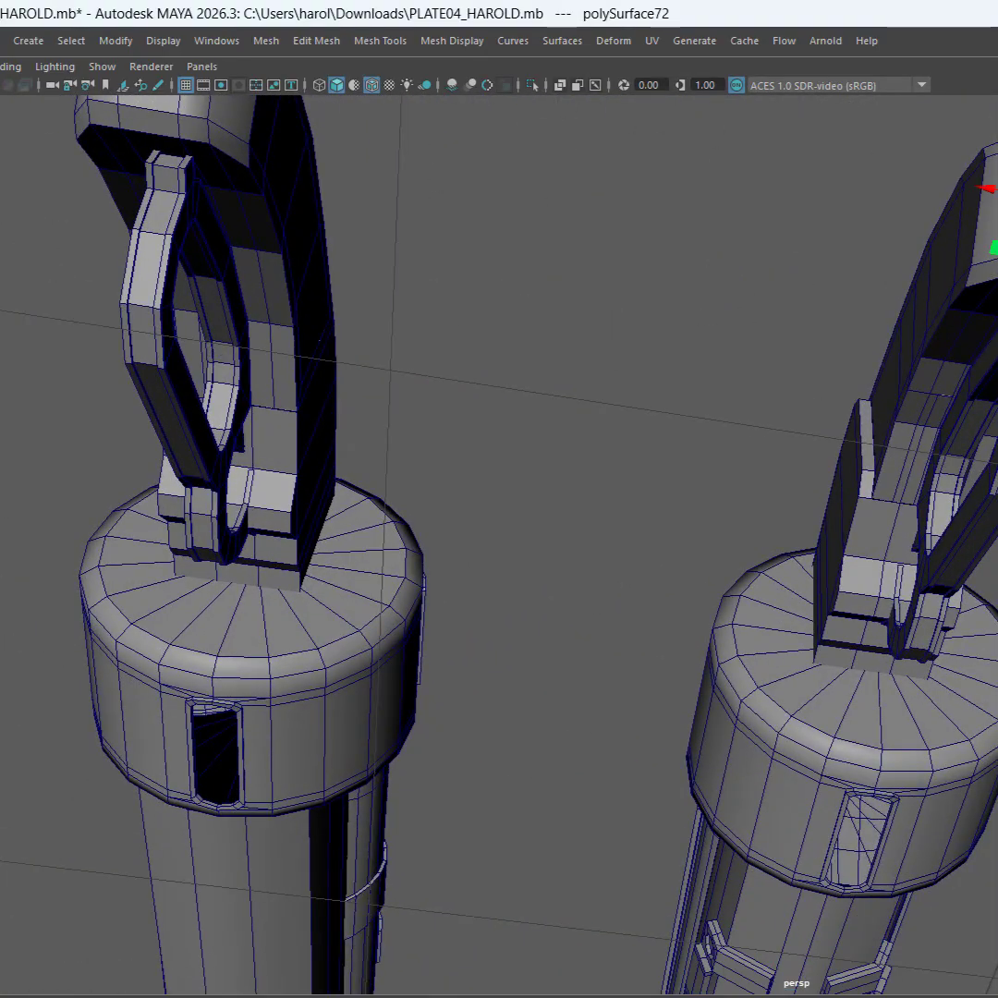
alt+drag(785, 440, 914, 554)
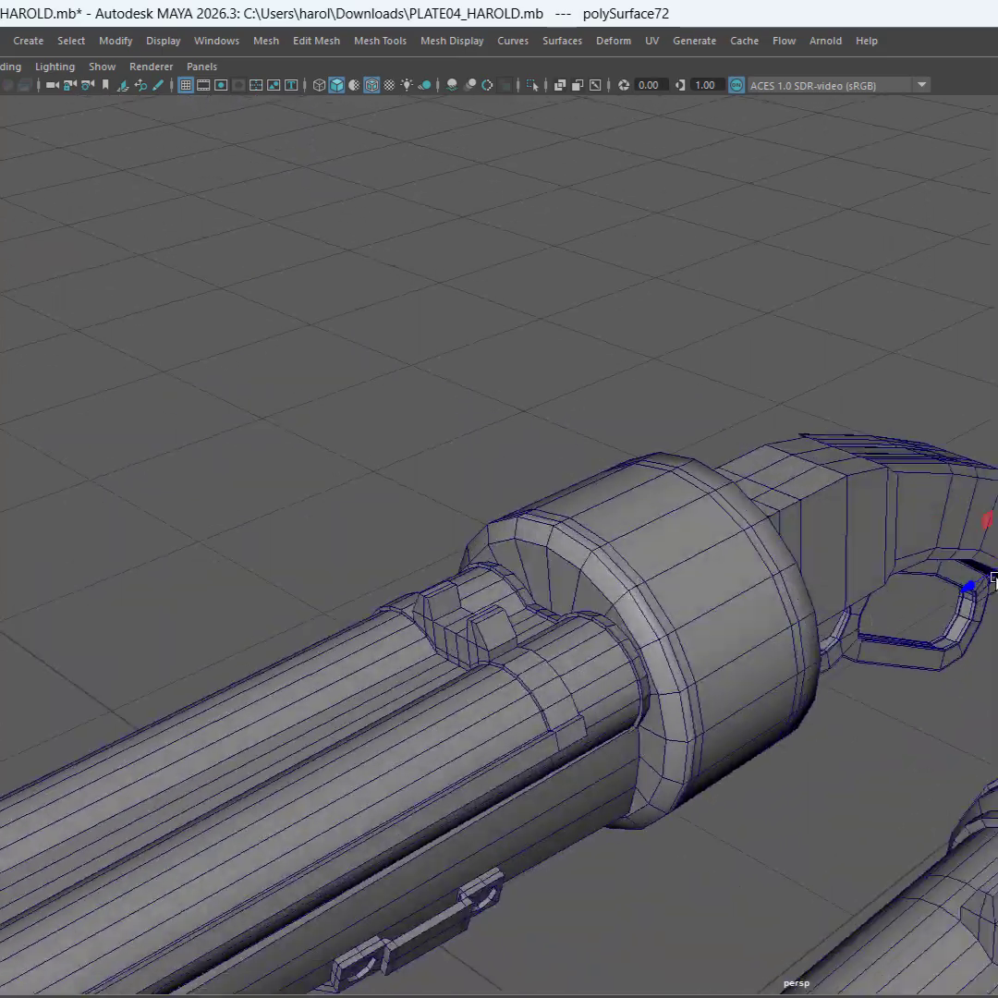
alt+middle_drag(462, 822, 924, 581)
alt+drag(923, 581, 670, 516)
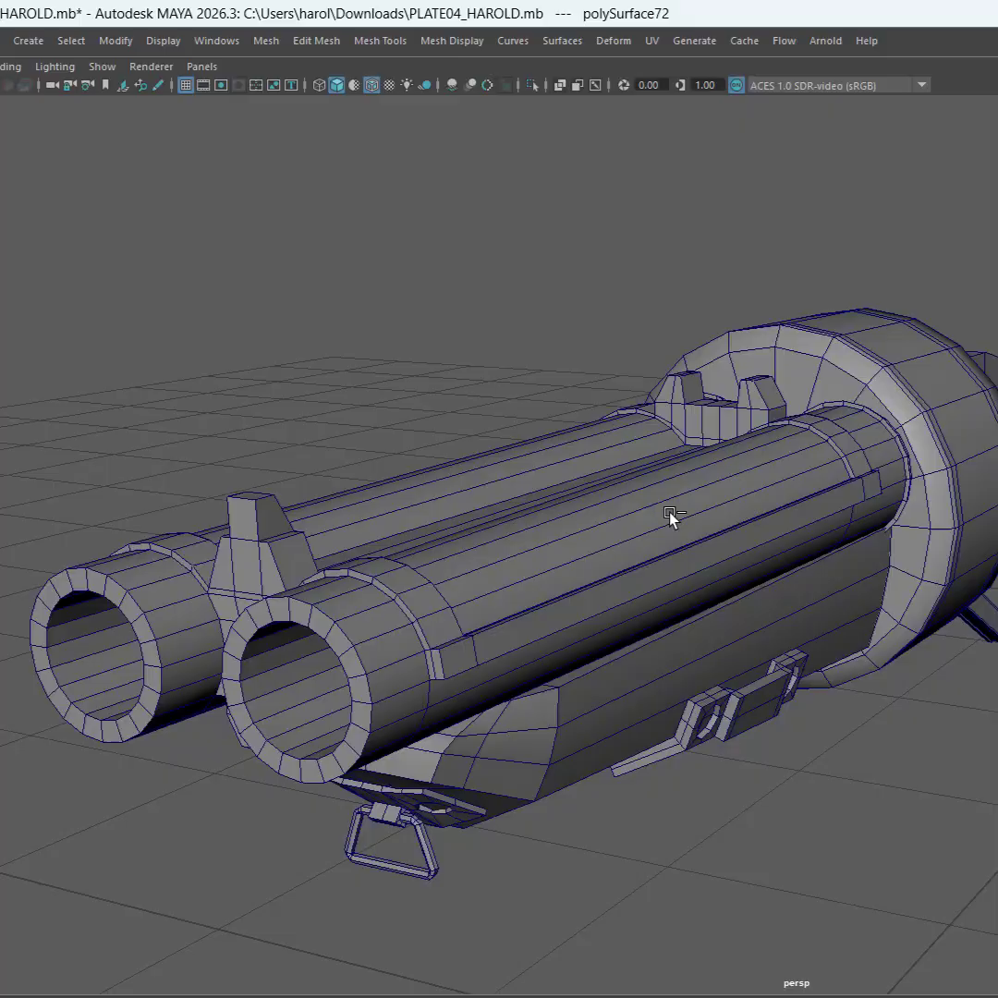
click(836, 492)
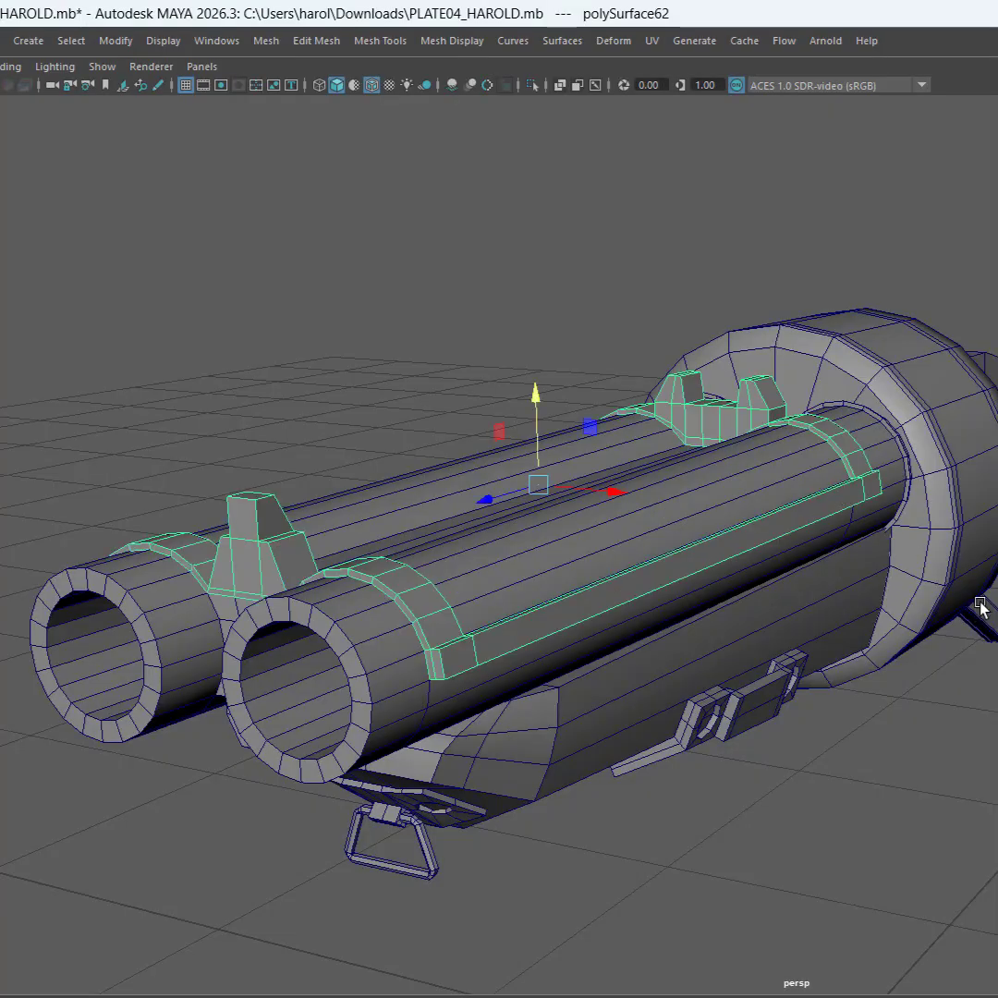
scroll(979, 602, down, 4)
alt+drag(979, 602, 956, 608)
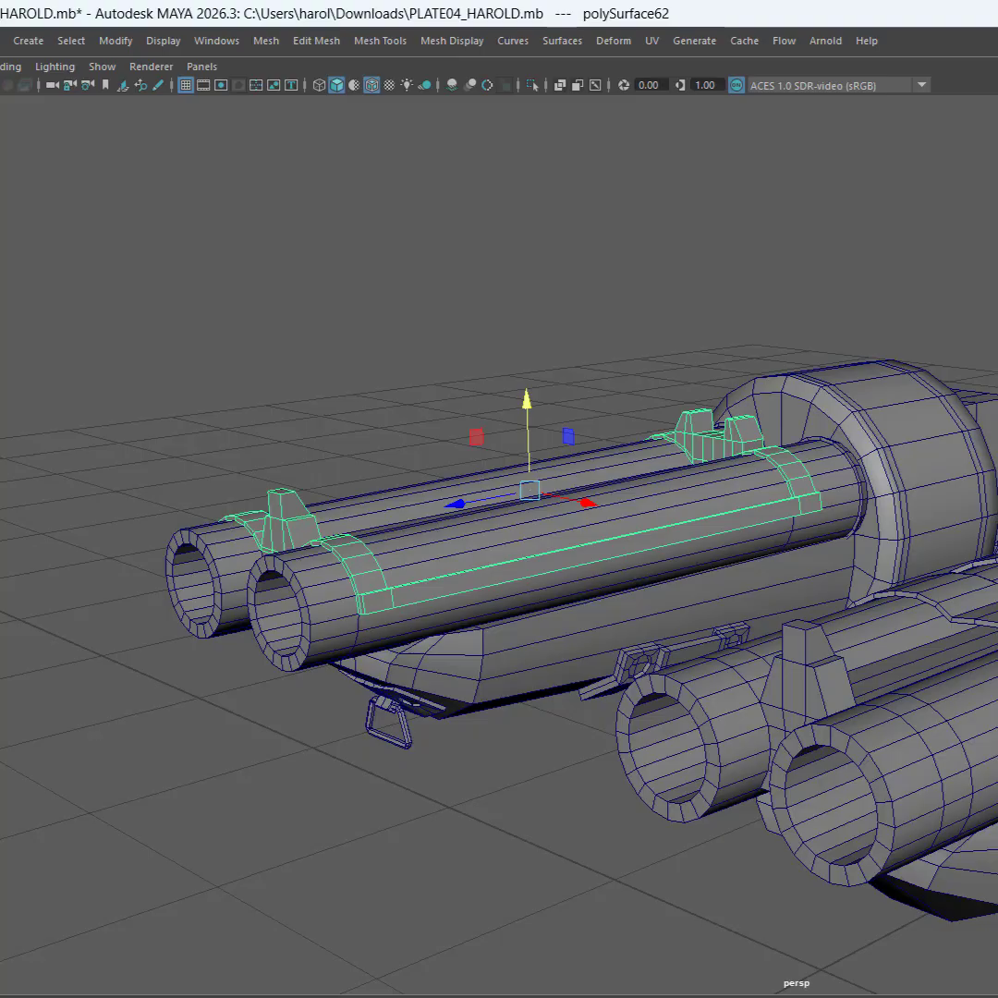
Close the finished reference scene without saving its changes and switch to the open PLATE03 scene in the other Maya window
key(ctrl+q)
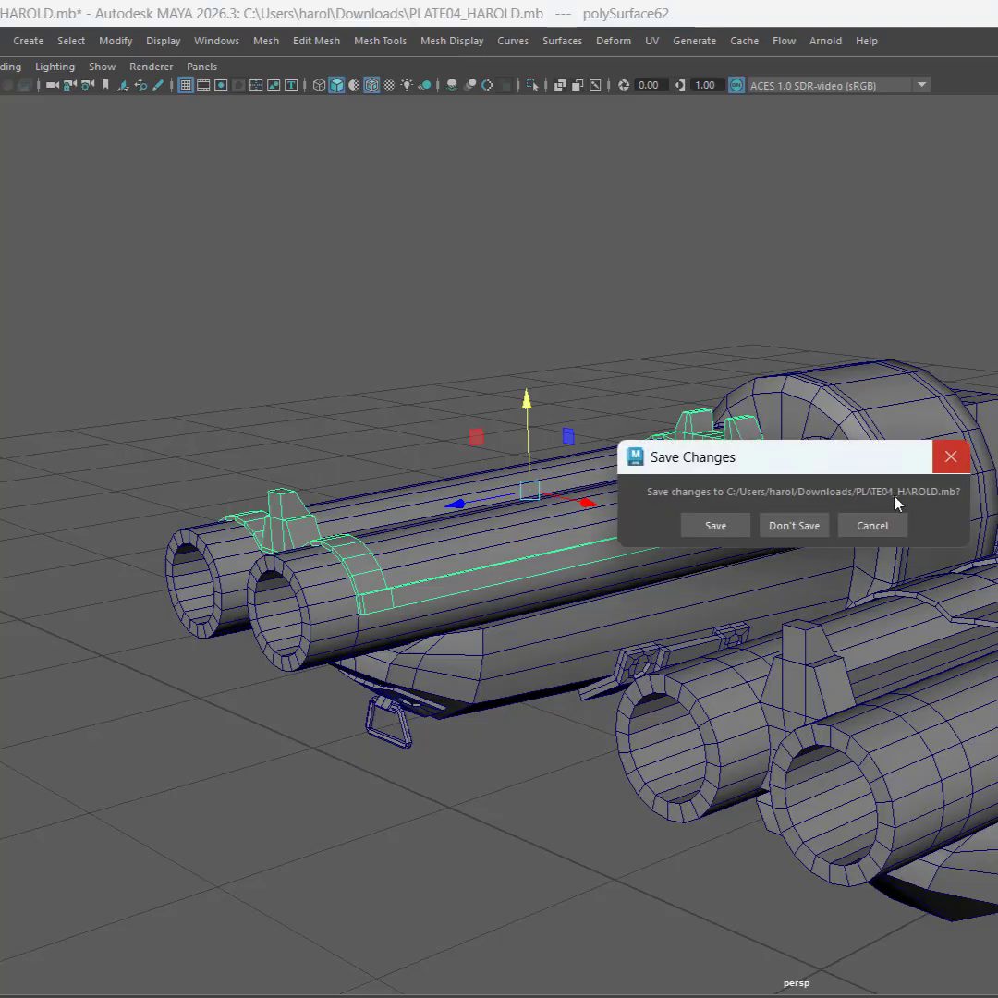
click(795, 532)
key(alt+Tab)
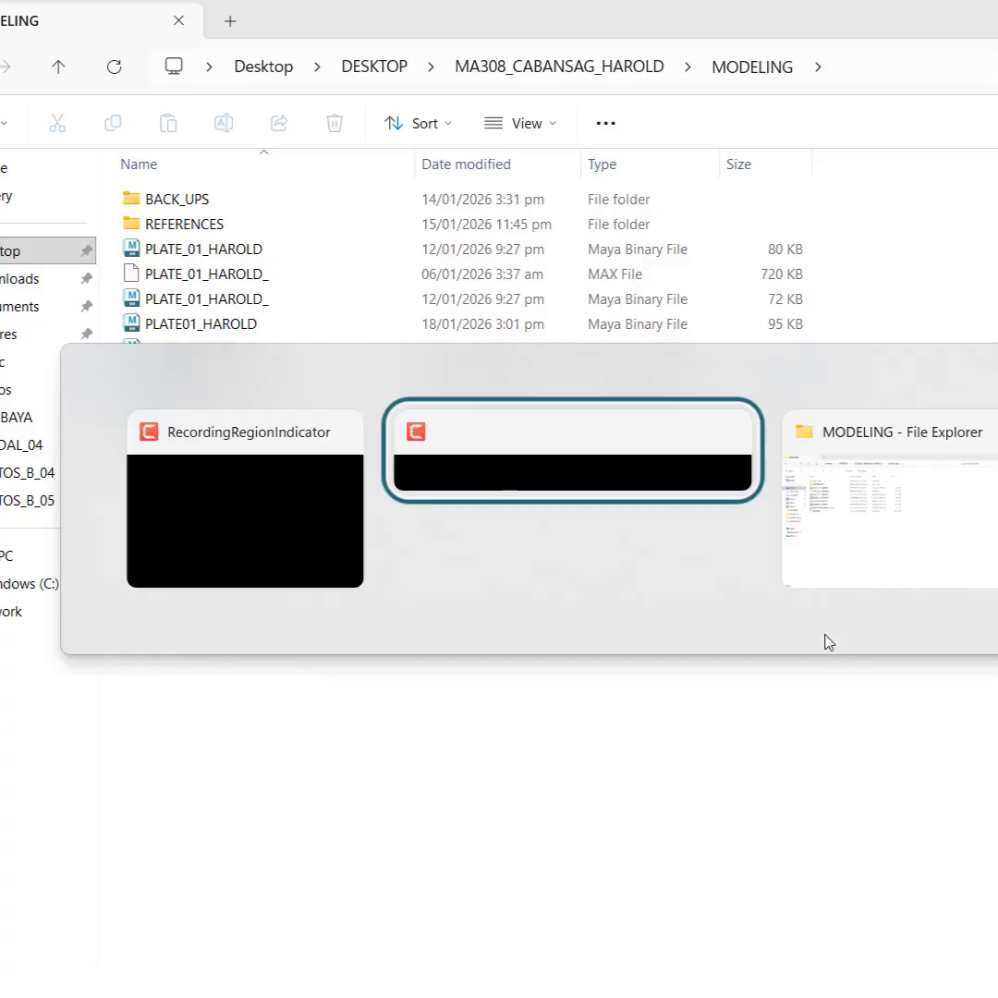
key(alt+Tab)
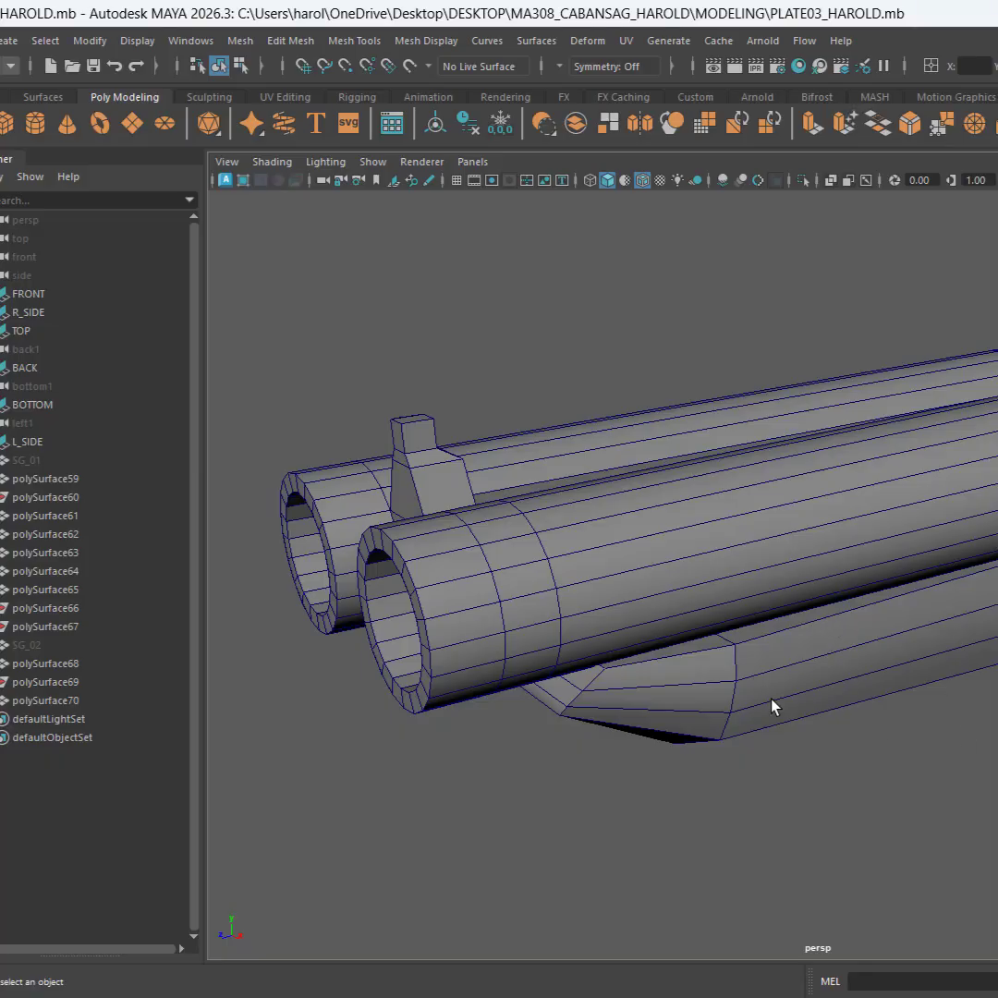
alt+drag(774, 706, 973, 713)
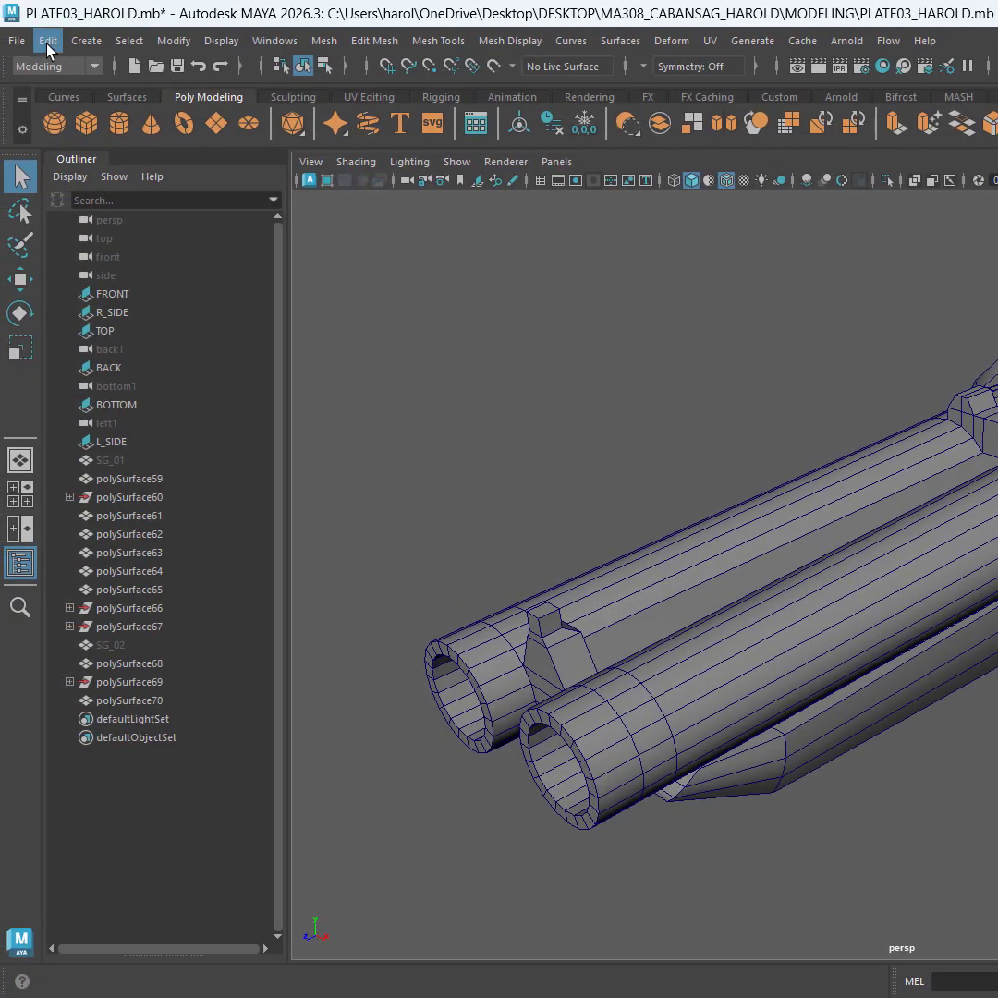
Start saving the scene as a new file and set the destination to the MODELING folder
click(13, 42)
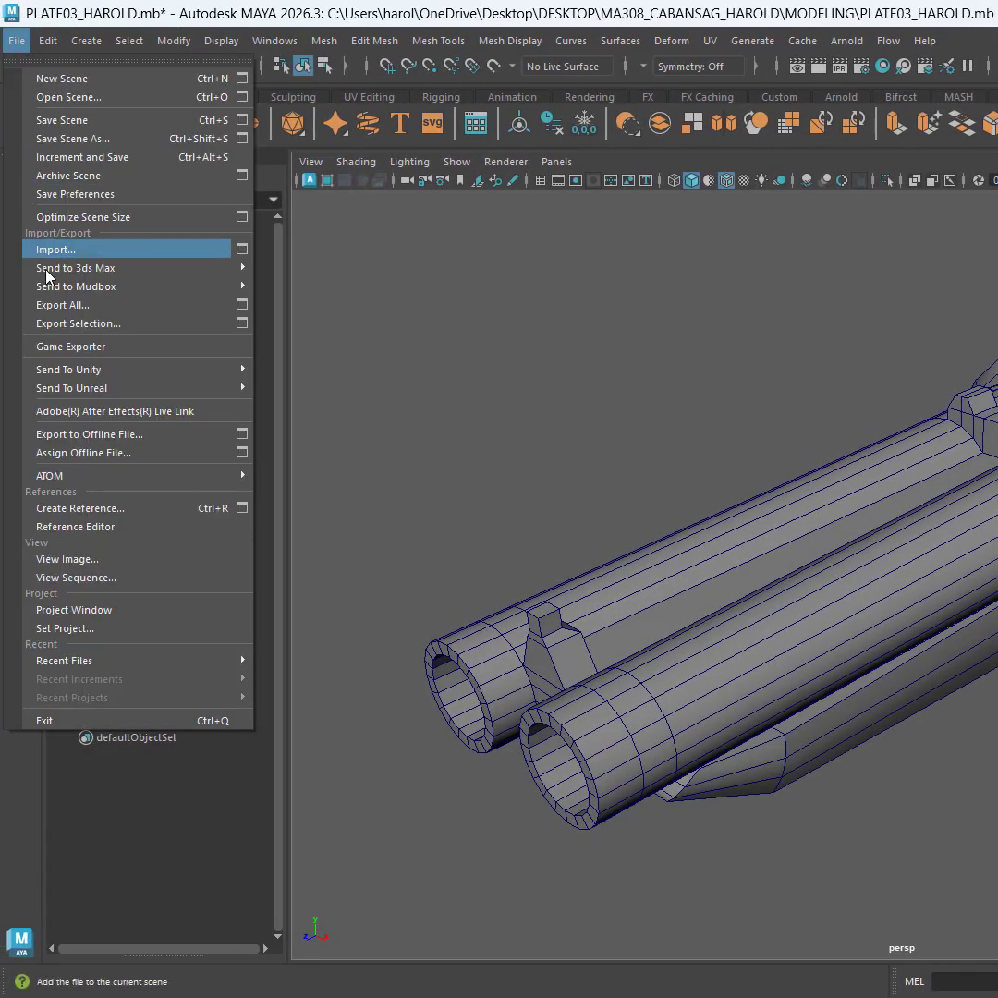
mouse_move(137, 275)
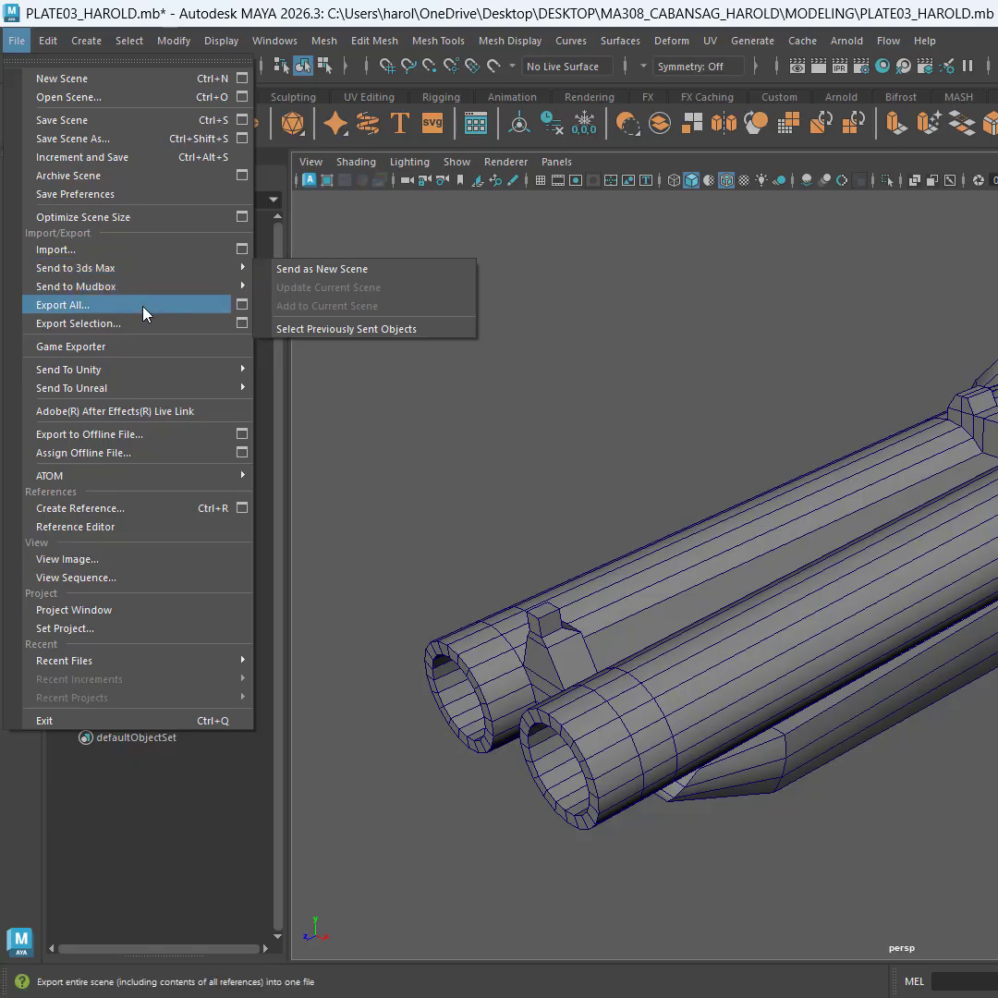
click(167, 139)
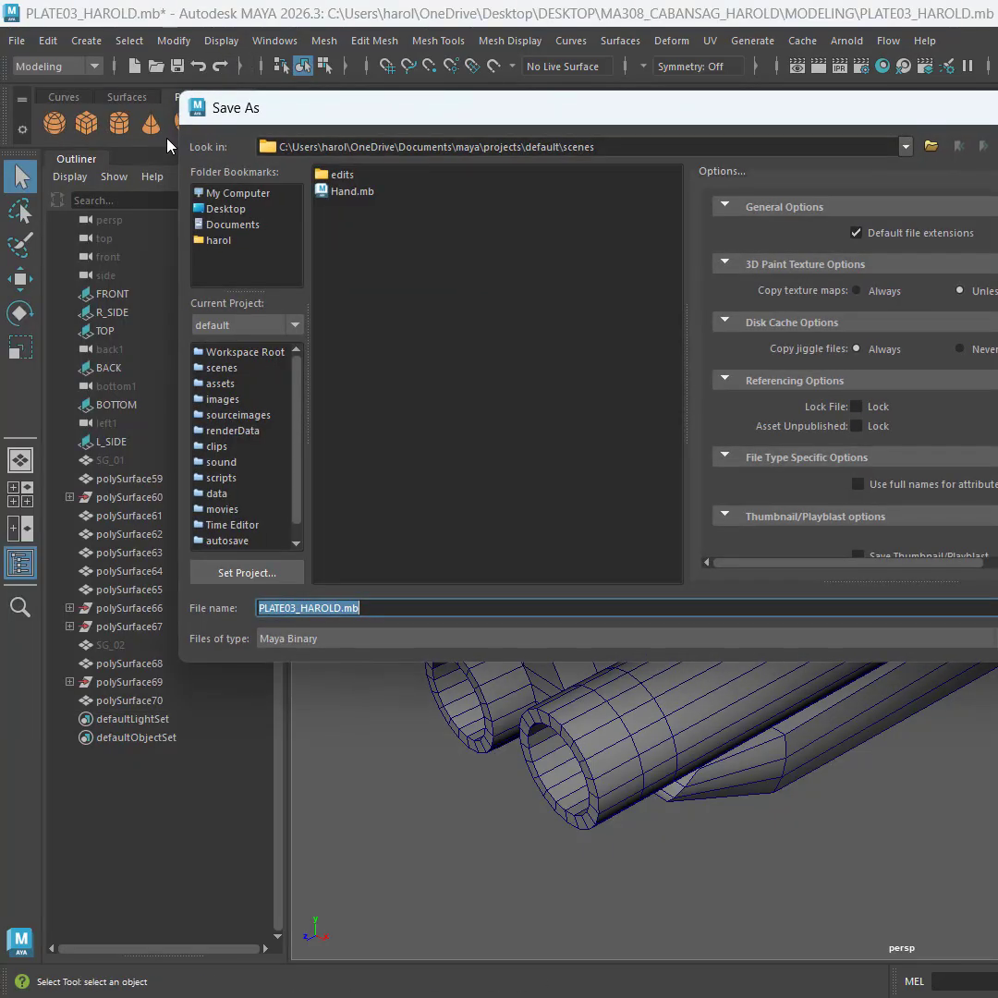
click(722, 148)
key(ctrl+a)
text(C:\Users\harol\OneDrive\Desktop\DESKTOP\MA308_CABANSAG_HAROLD\MODELING)
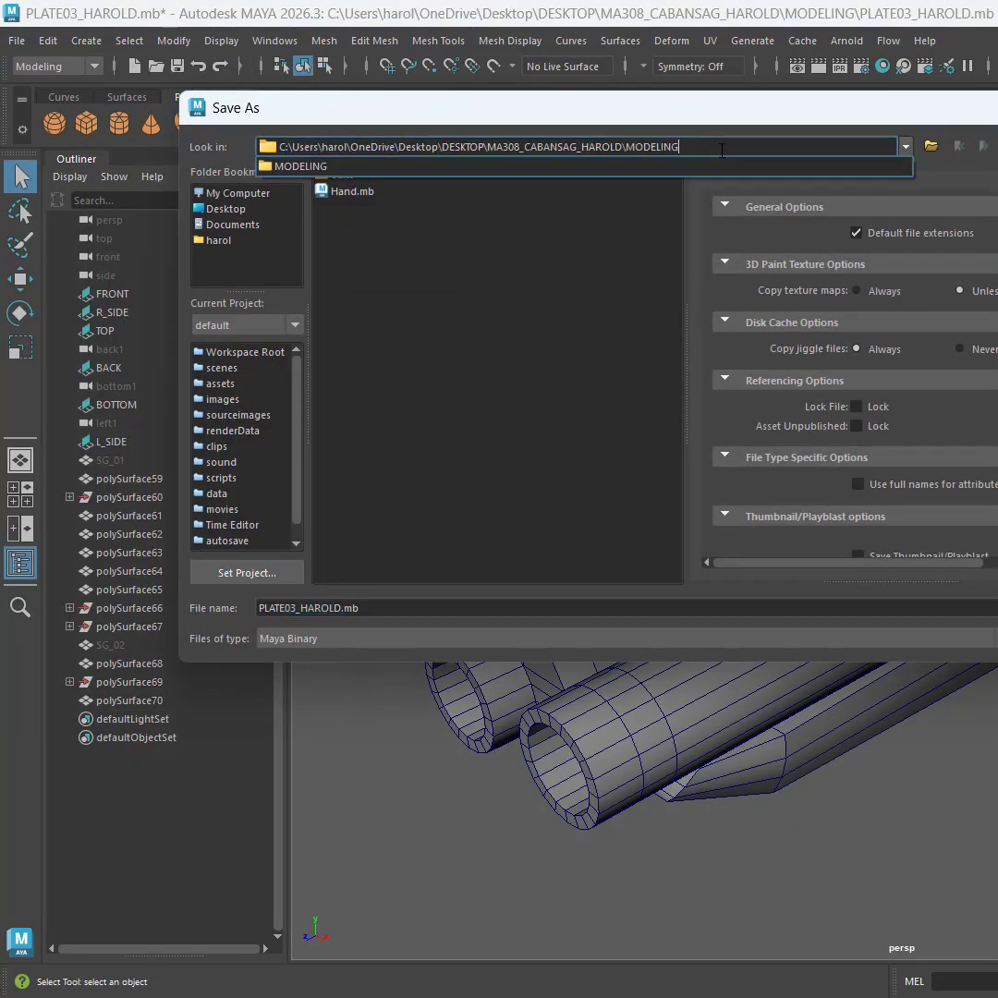
key(Return)
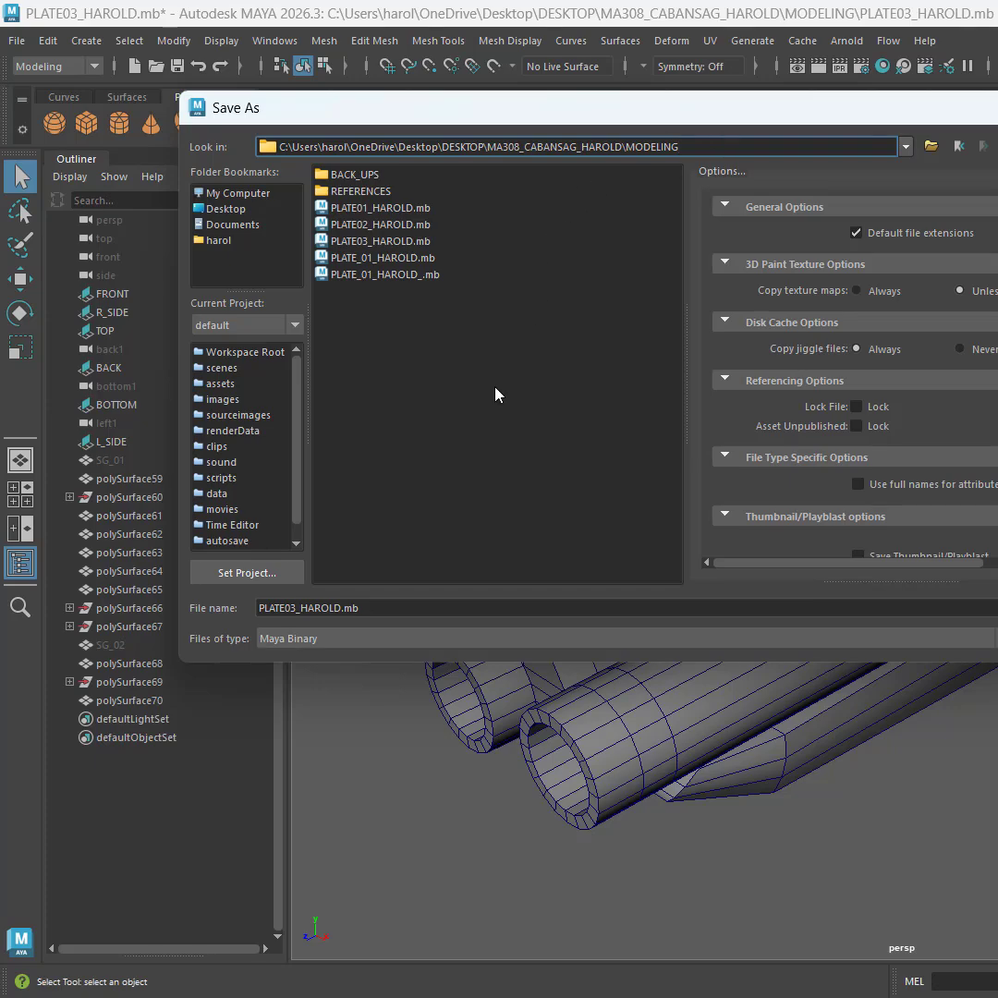
Change the plate number in the file name to PLATE04, keep the existing suffix, and save as Maya Binary
click(413, 607)
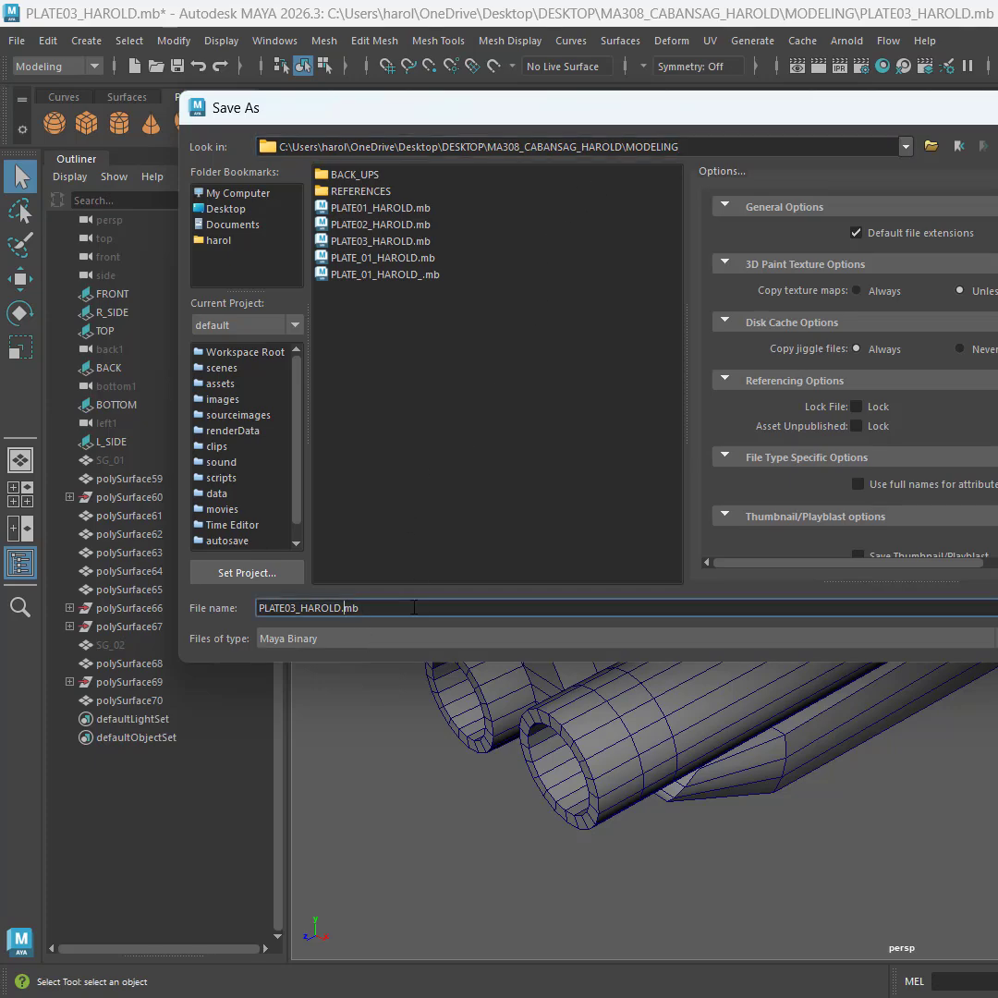
key(Right)
key(Right)
key(Right)
key(Right)
key(Right)
key(Right)
key(Right)
key(Right)
key(Return)
Unhide the SG_01 and SG_02 shotgun meshes
mouse_move(534, 522)
alt+mouse_down()
mouse_move(573, 504)
mouse_move(534, 509)
alt+mouse_up()
scroll(550, 504, down, 5)
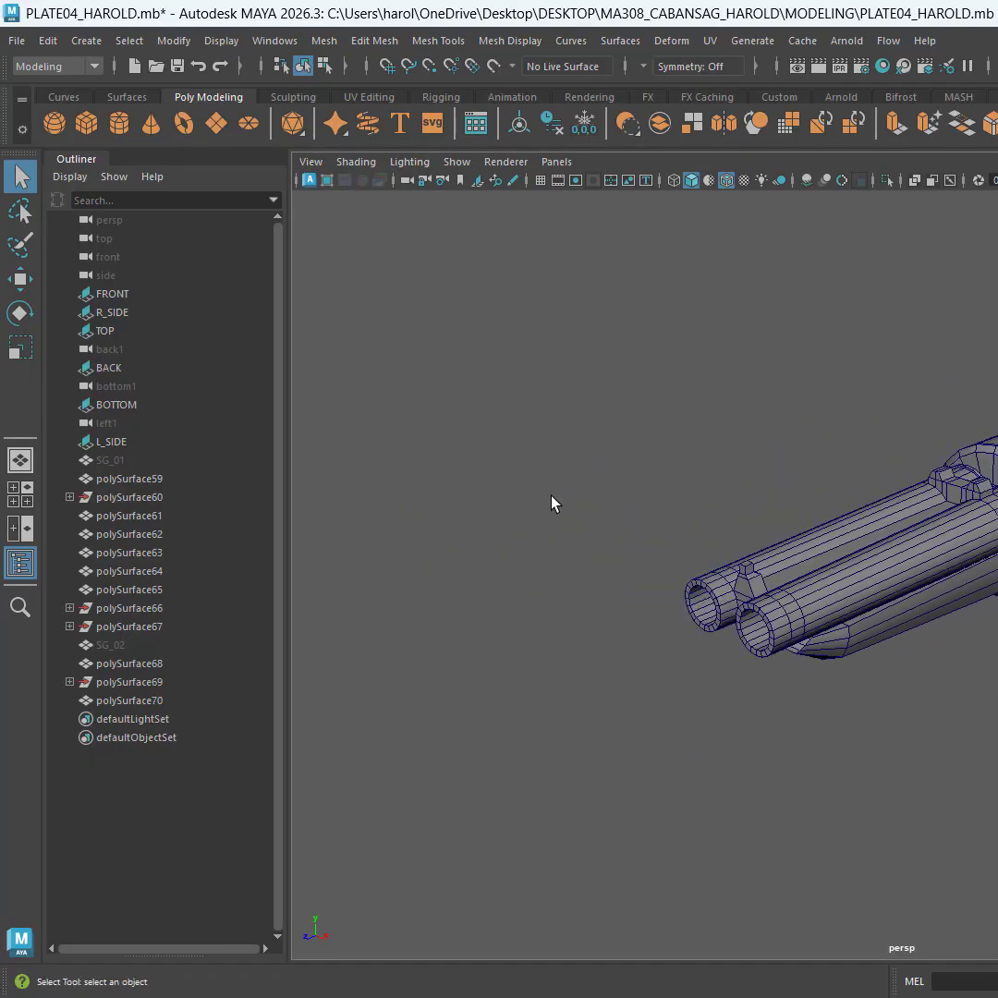
click(190, 460)
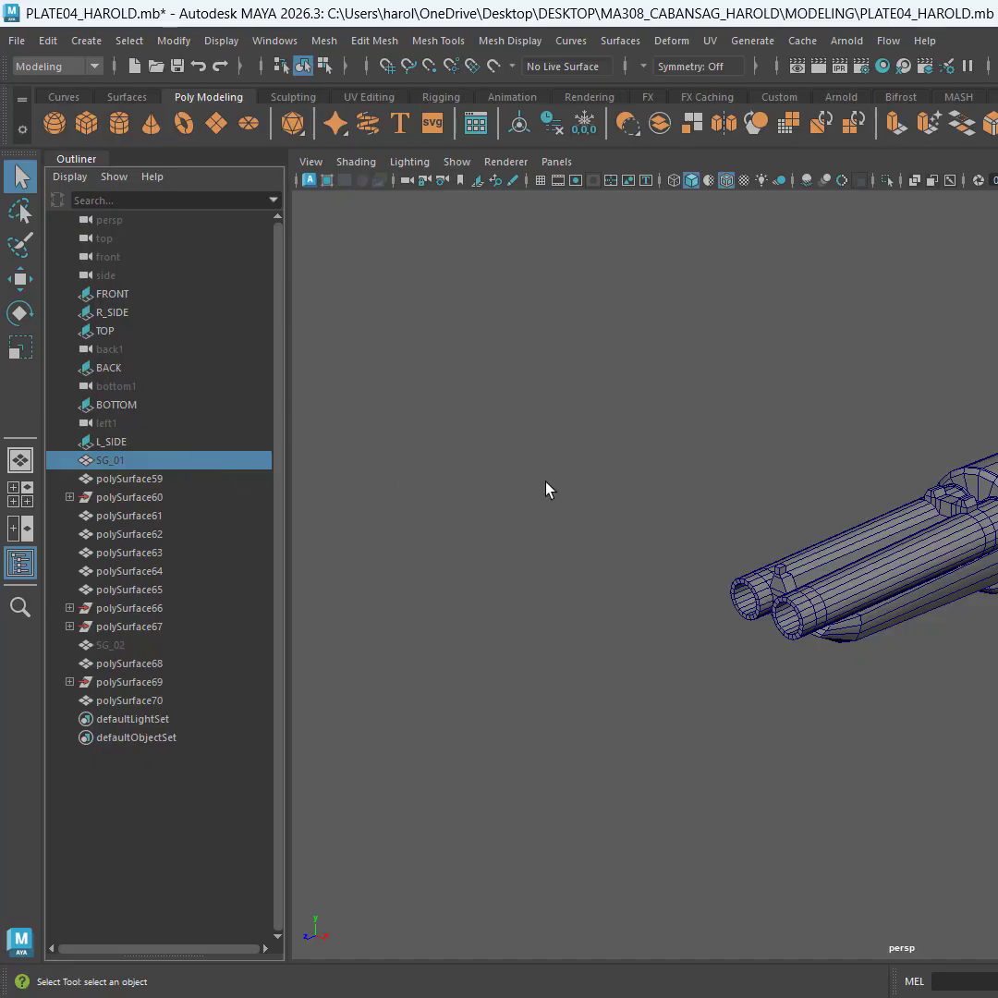
key(shift+h)
click(147, 649)
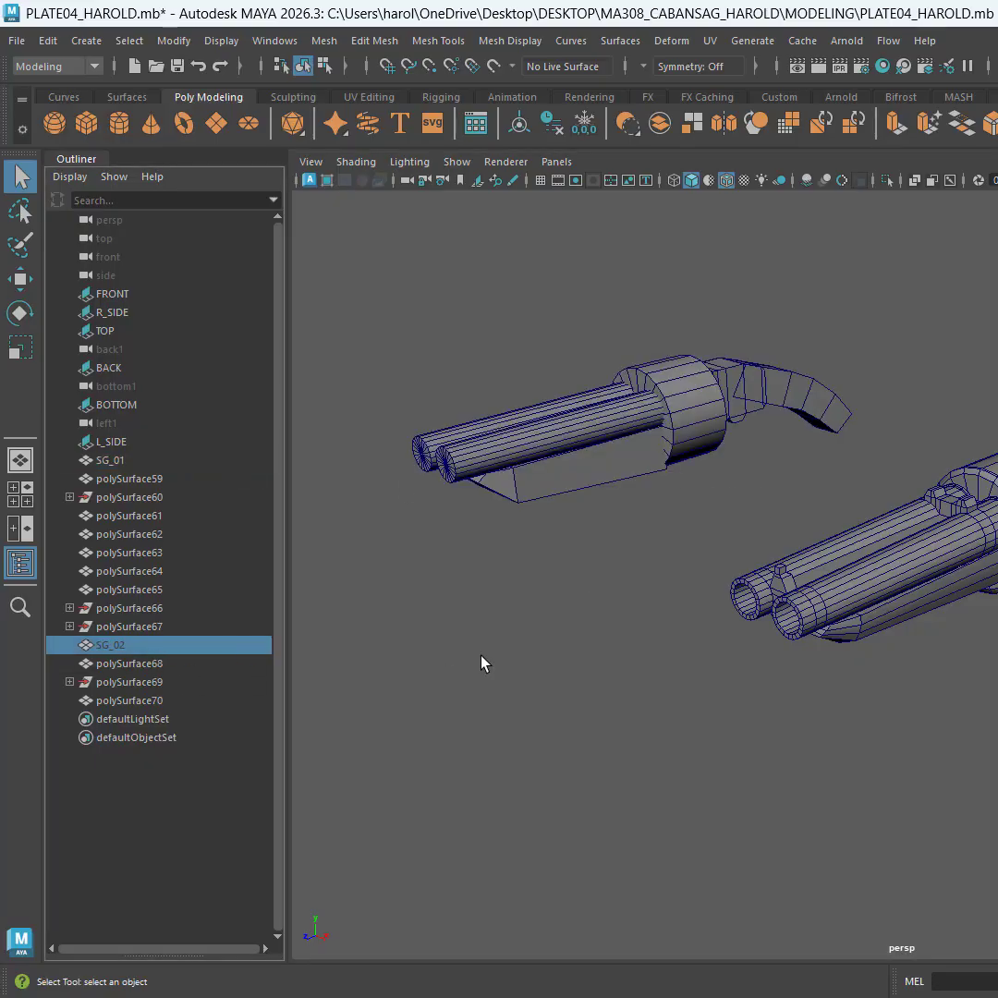
key(shift+h)
Show the grid and move all parts of the detailed shotgun along X to the far side of SG_02, in line with the earlier versions
alt+middle_drag(614, 607, 815, 714)
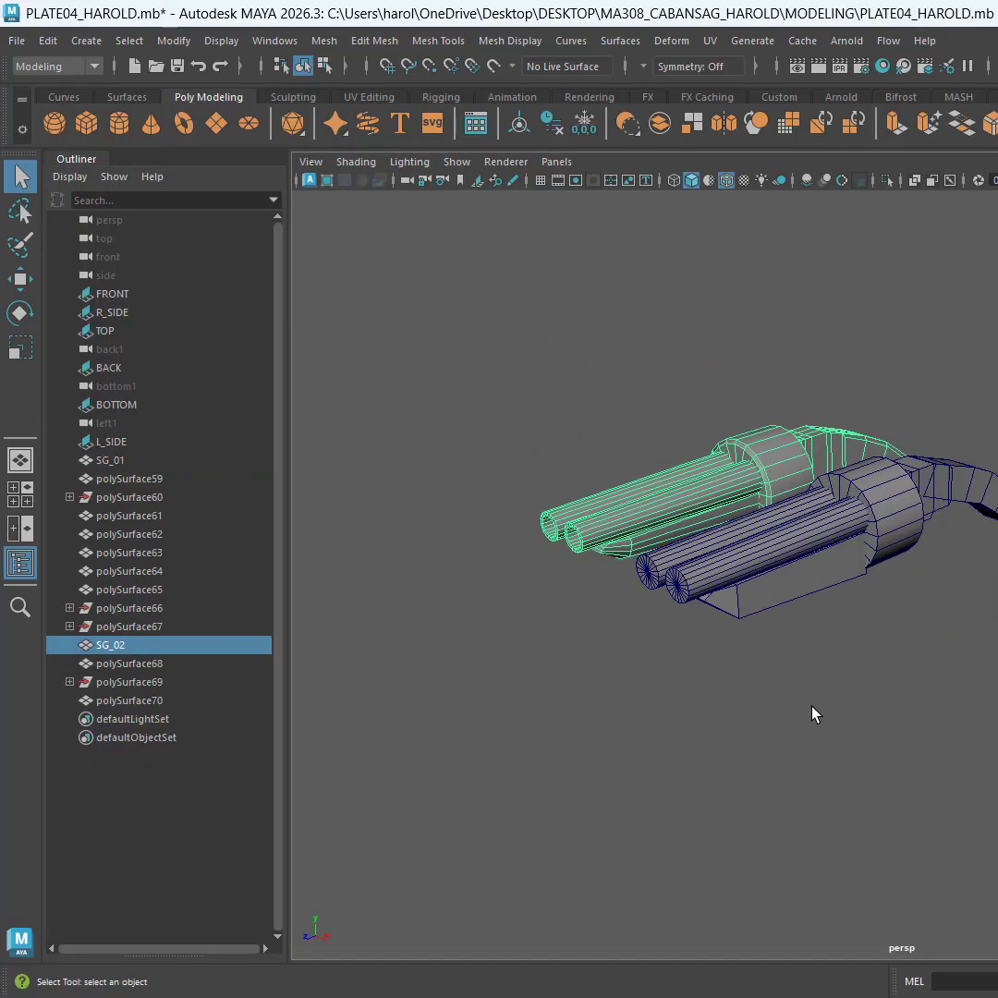
alt+drag(815, 714, 983, 629)
drag(649, 489, 984, 828)
key(w)
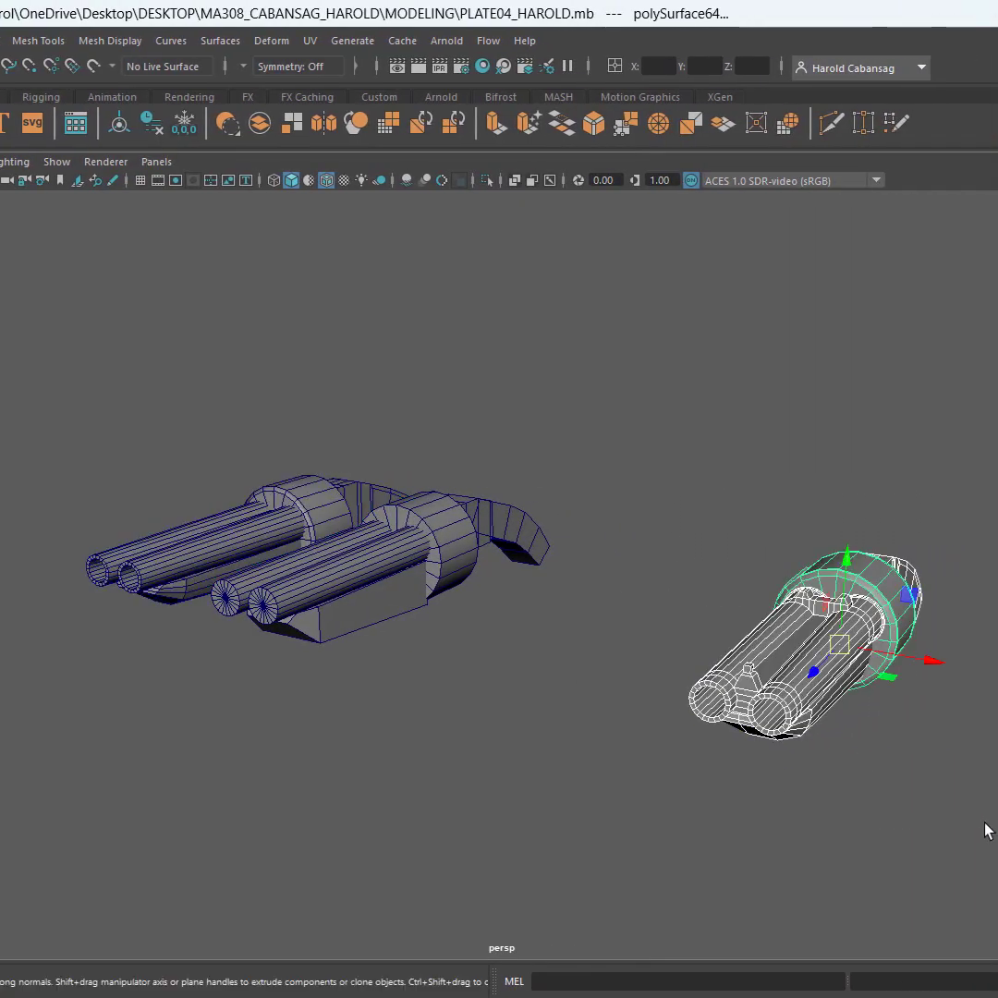
click(141, 180)
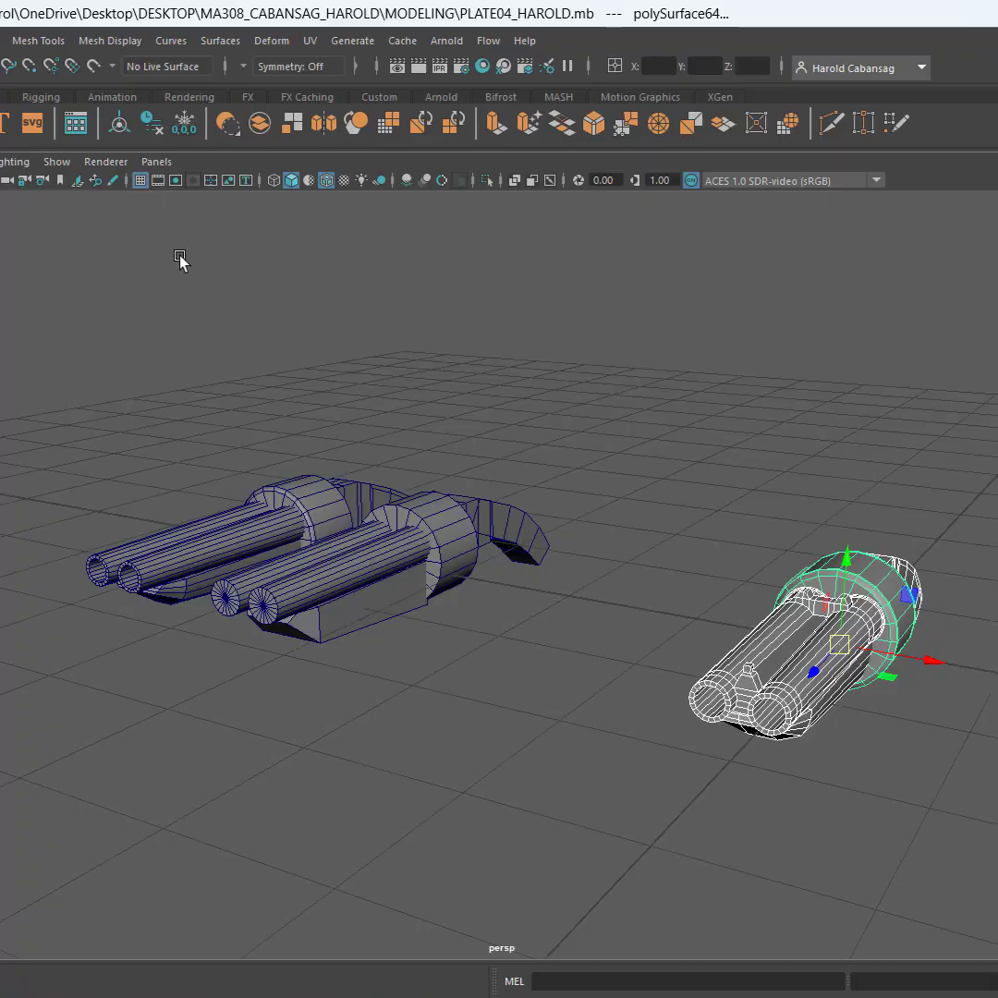
alt+drag(183, 263, 851, 525)
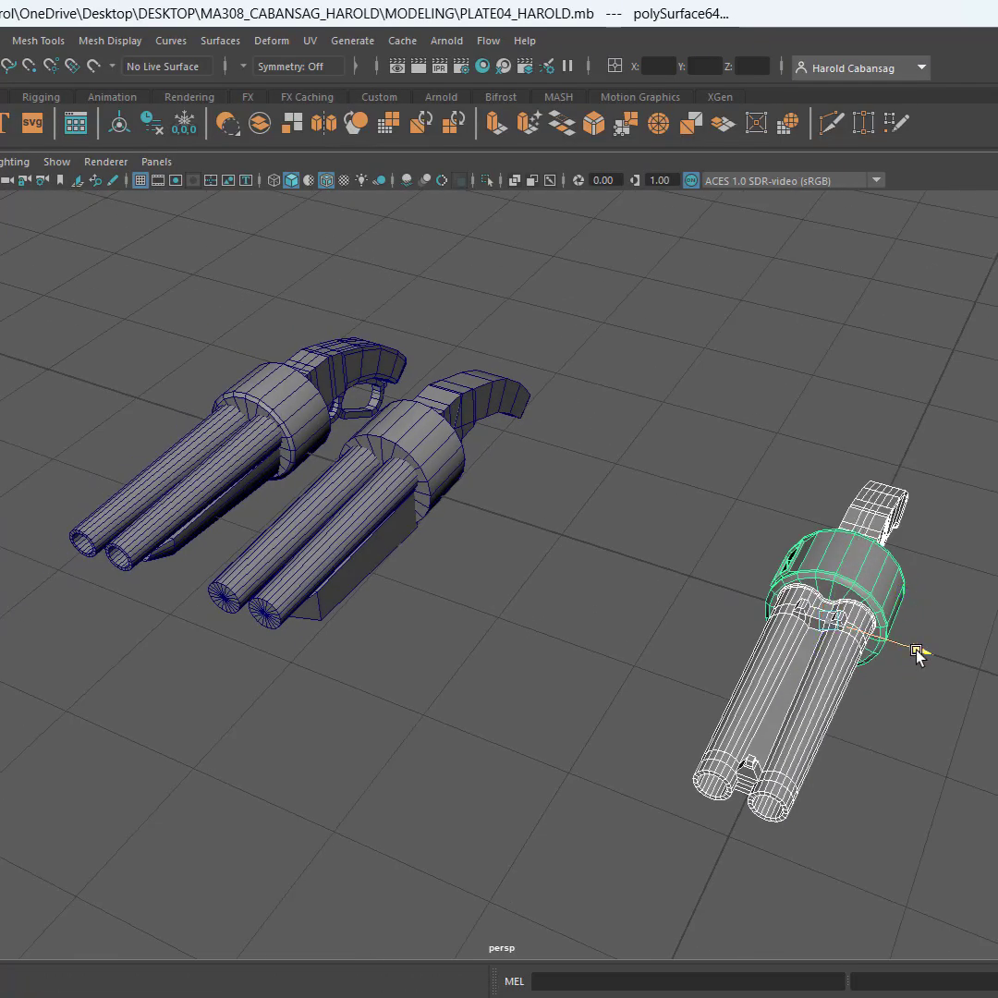
drag(915, 653, 177, 429)
alt+middle_drag(663, 634, 770, 661)
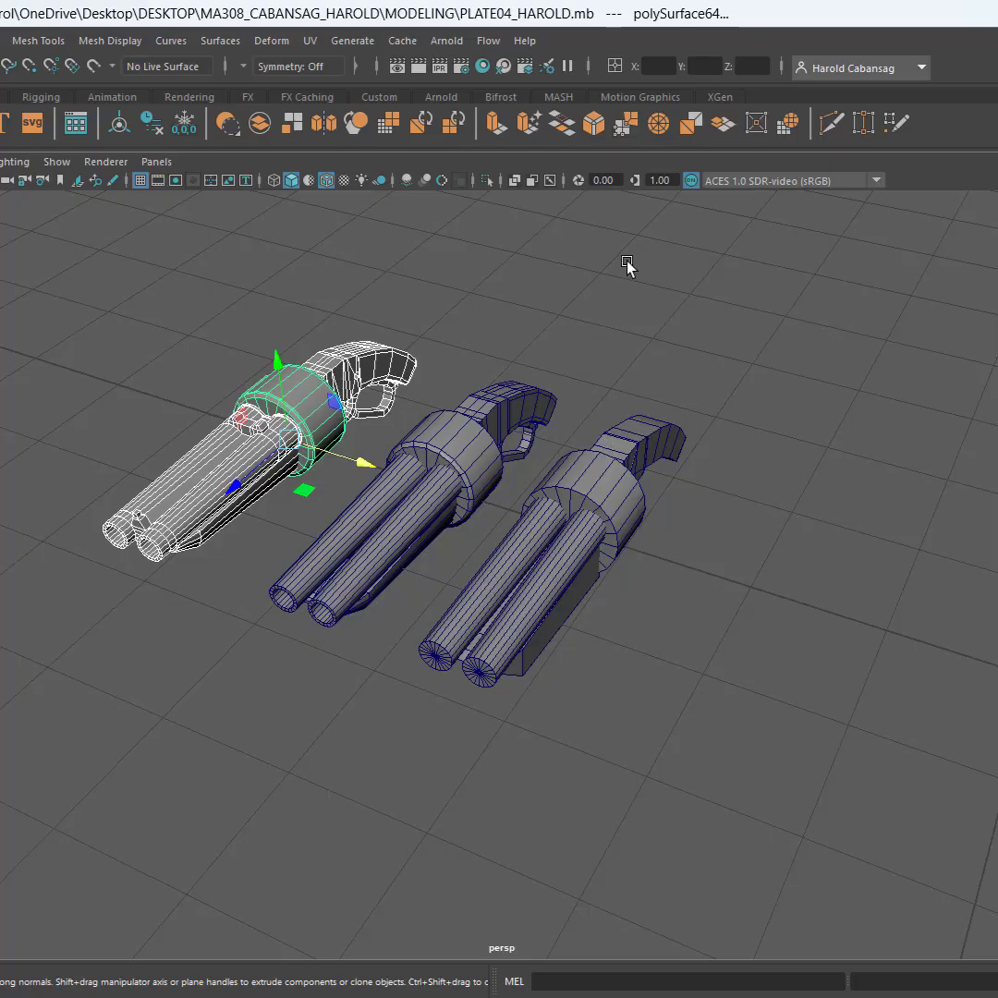
Combine the moved shotgun parts into one mesh and rename it SG_03
click(852, 584)
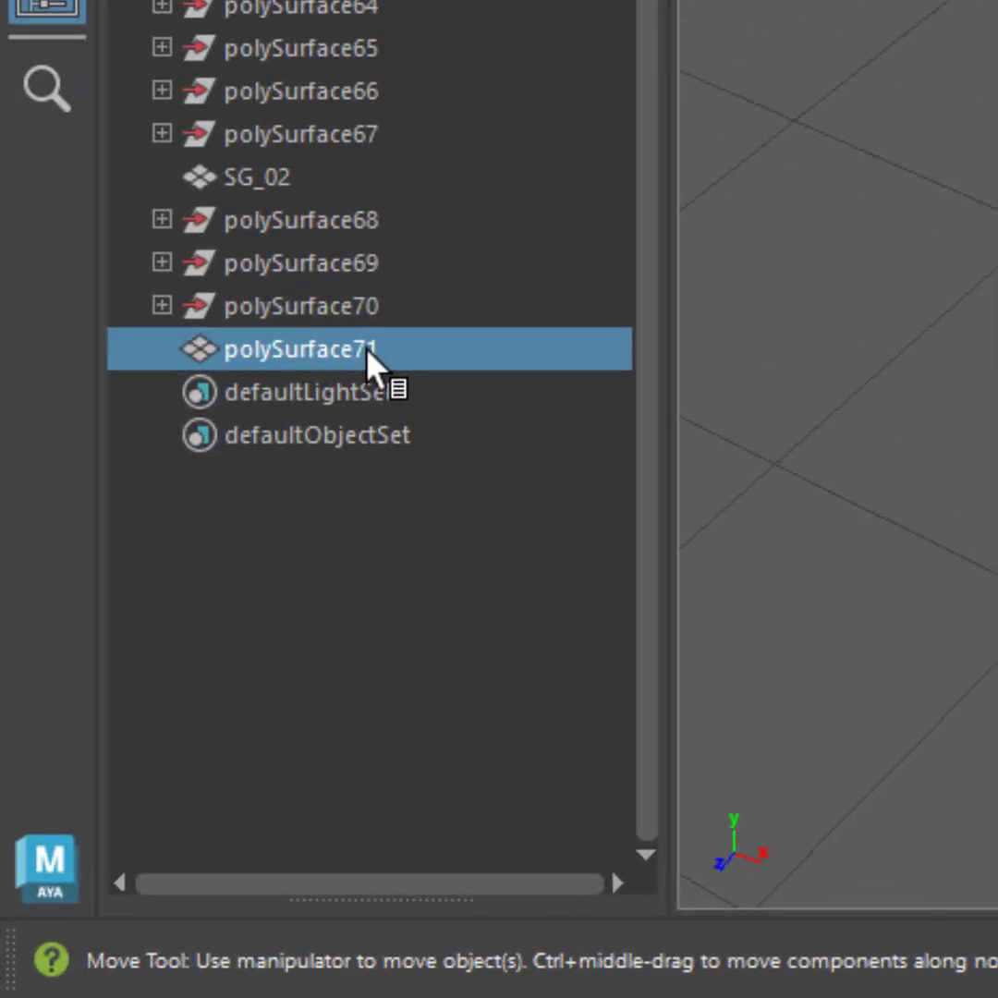
double_click(367, 351)
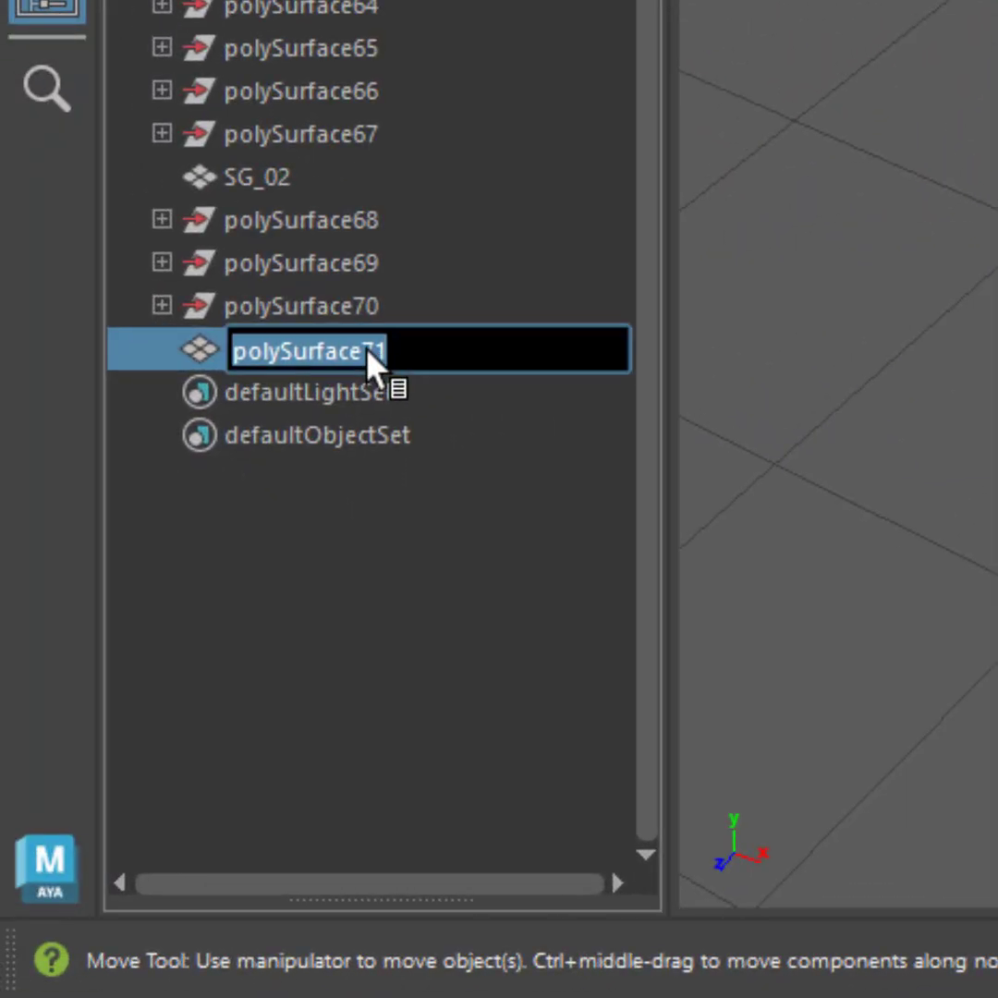
text(SG_)
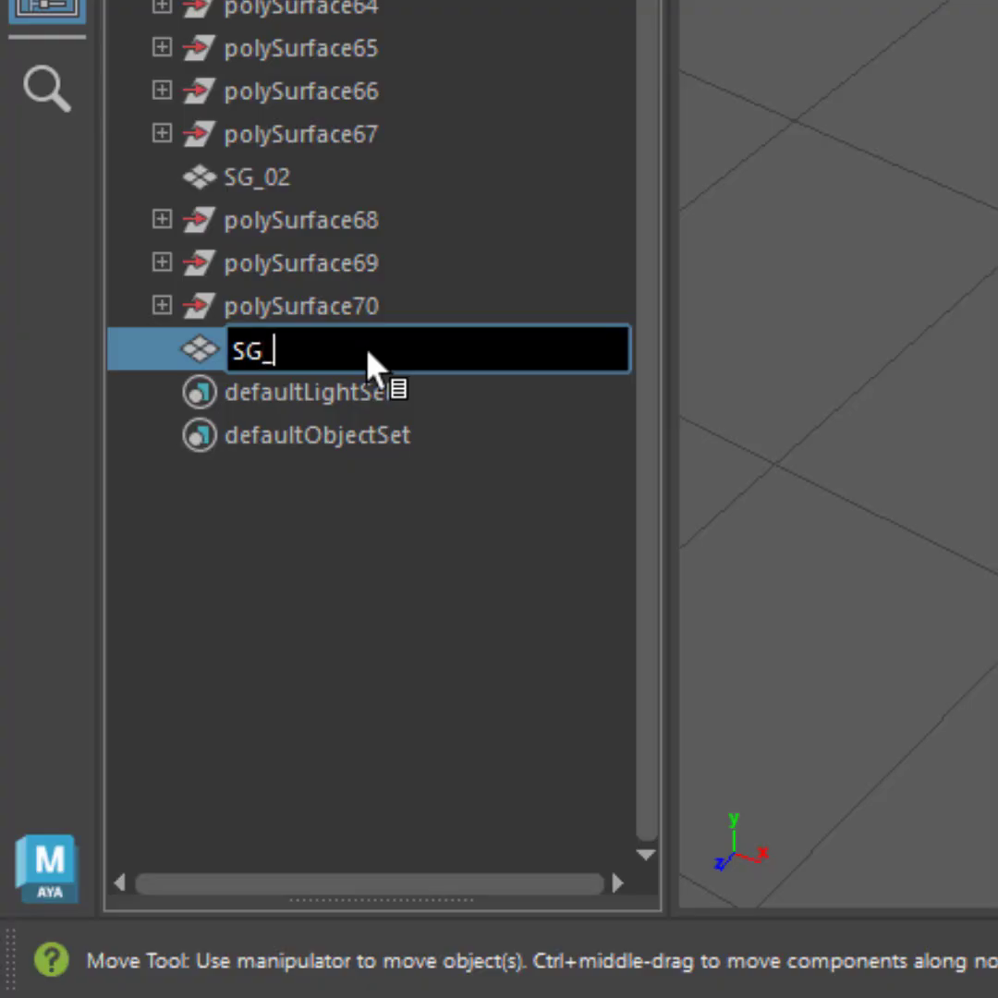
text(03)
key(Return)
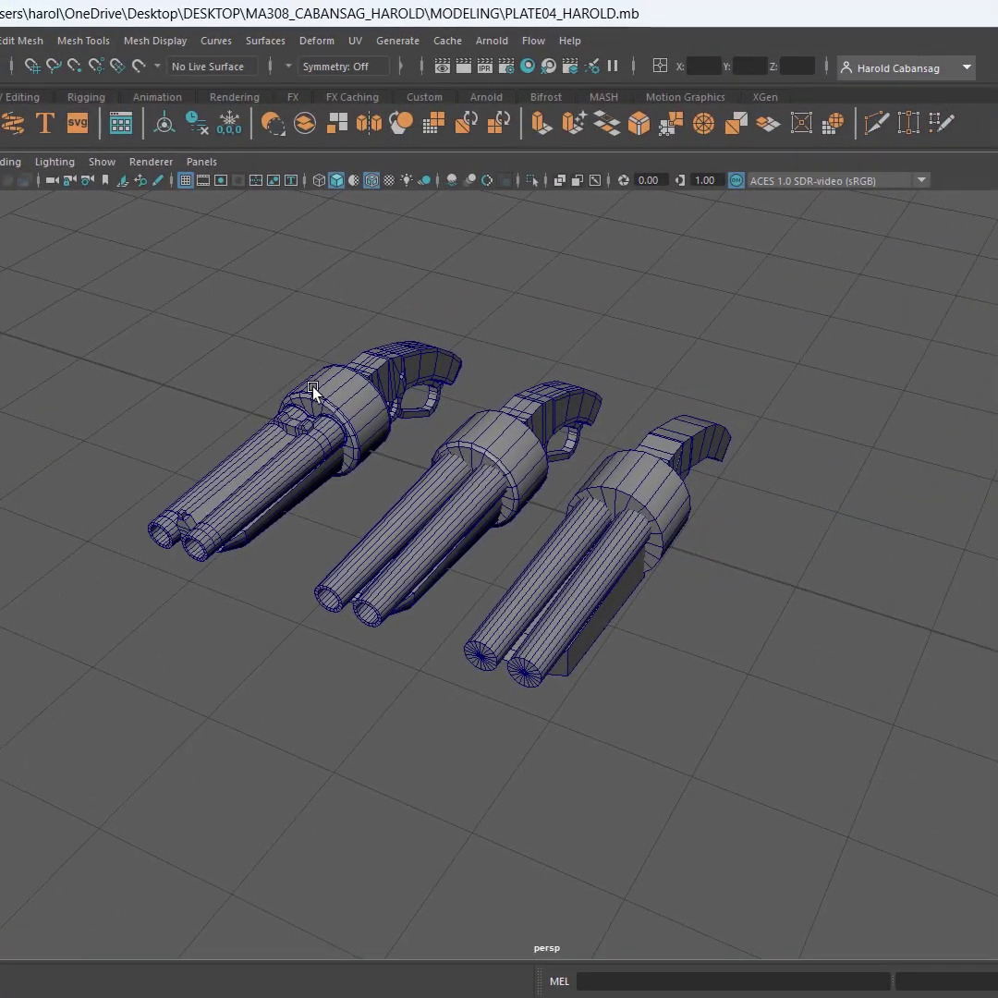
Duplicate SG_03 along X away from the other shotguns and set the copy's X position to 0
click(315, 388)
alt+middle_drag(813, 652, 316, 474)
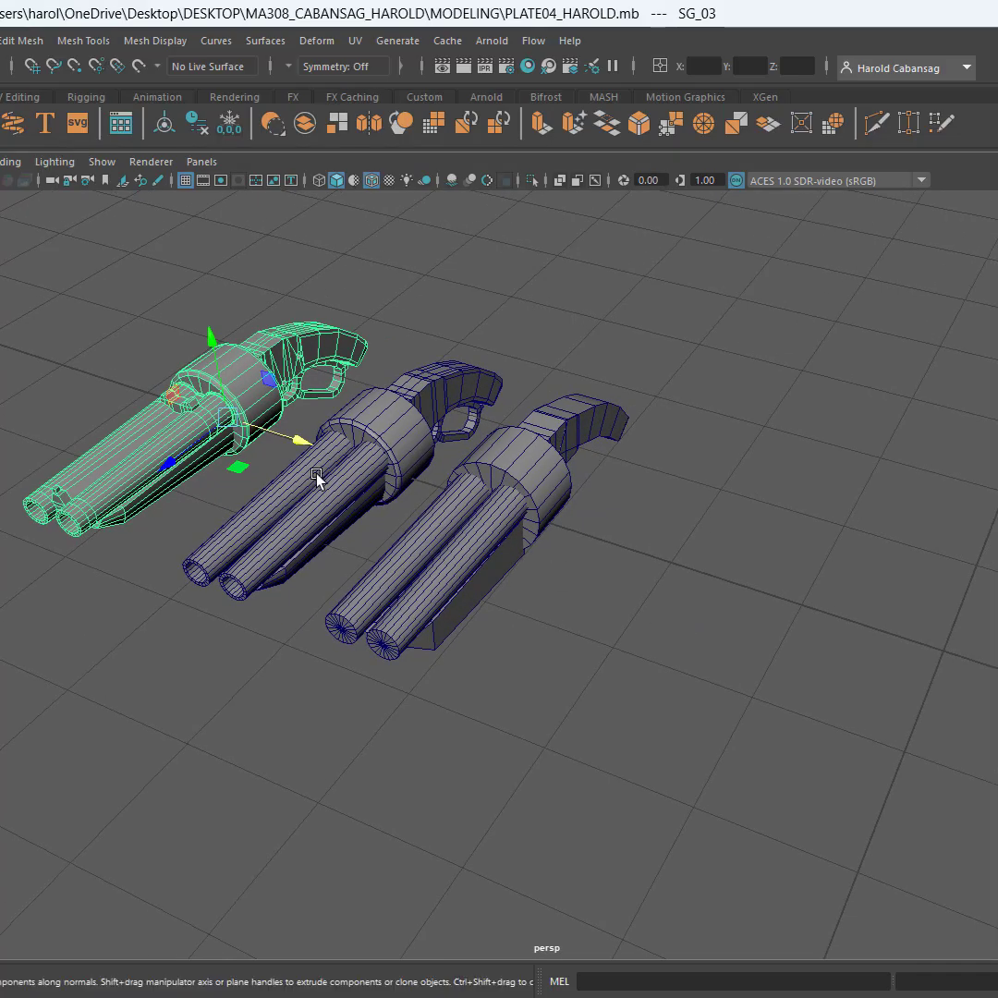
mouse_move(277, 435)
shift+mouse_down()
mouse_move(472, 508)
mouse_move(972, 630)
mouse_move(993, 675)
shift+mouse_up()
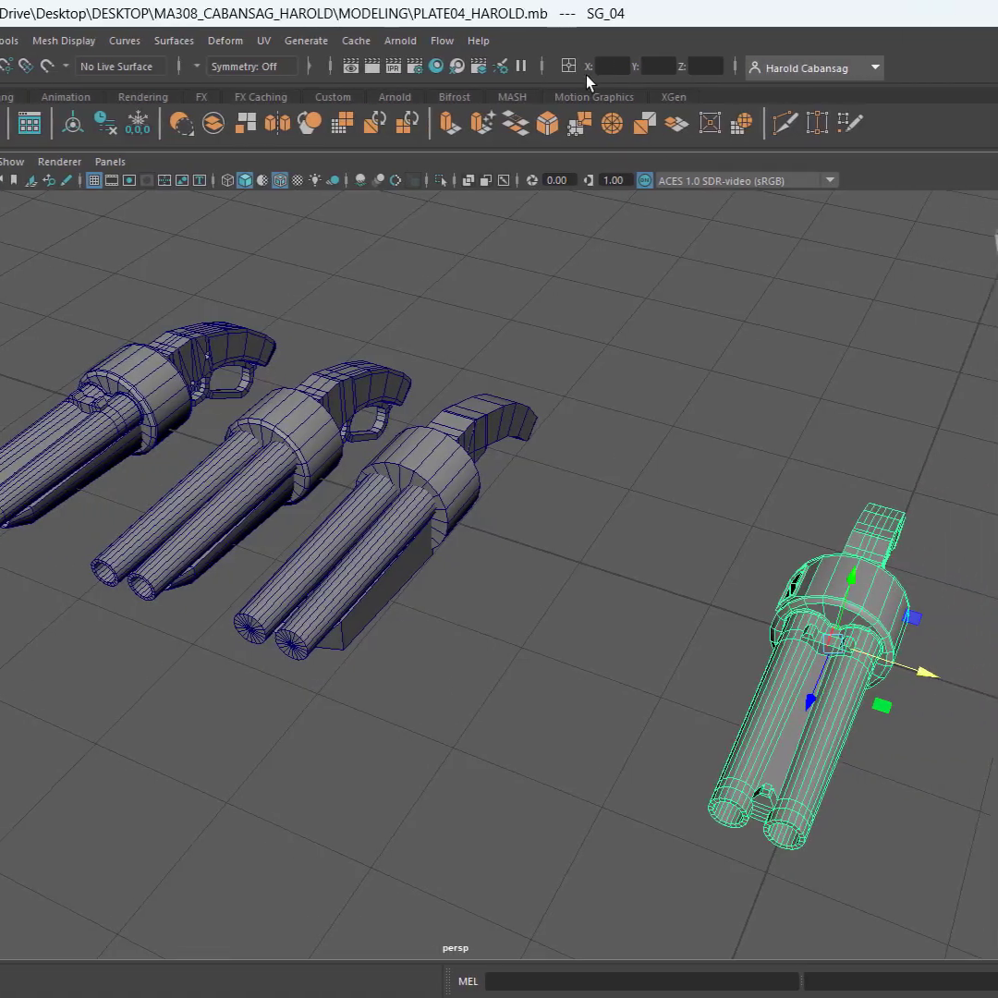
text(0)
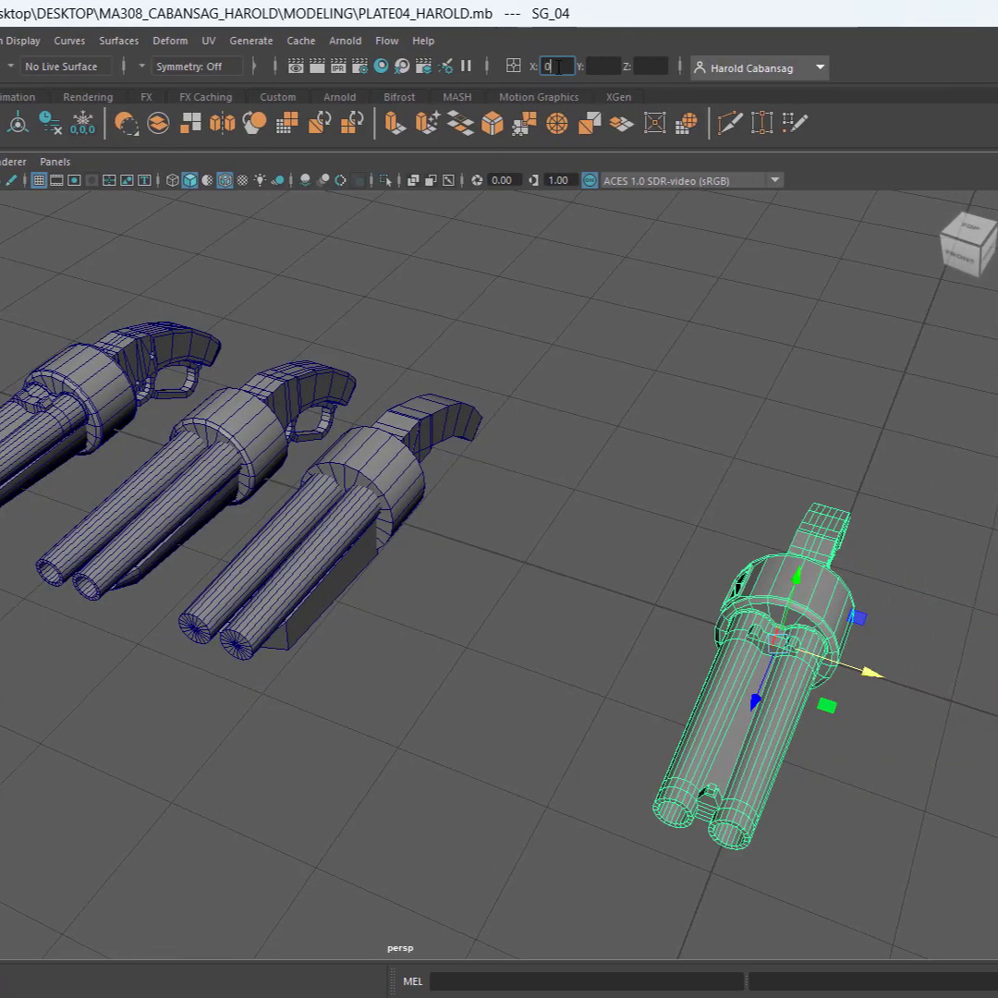
key(Return)
click(503, 499)
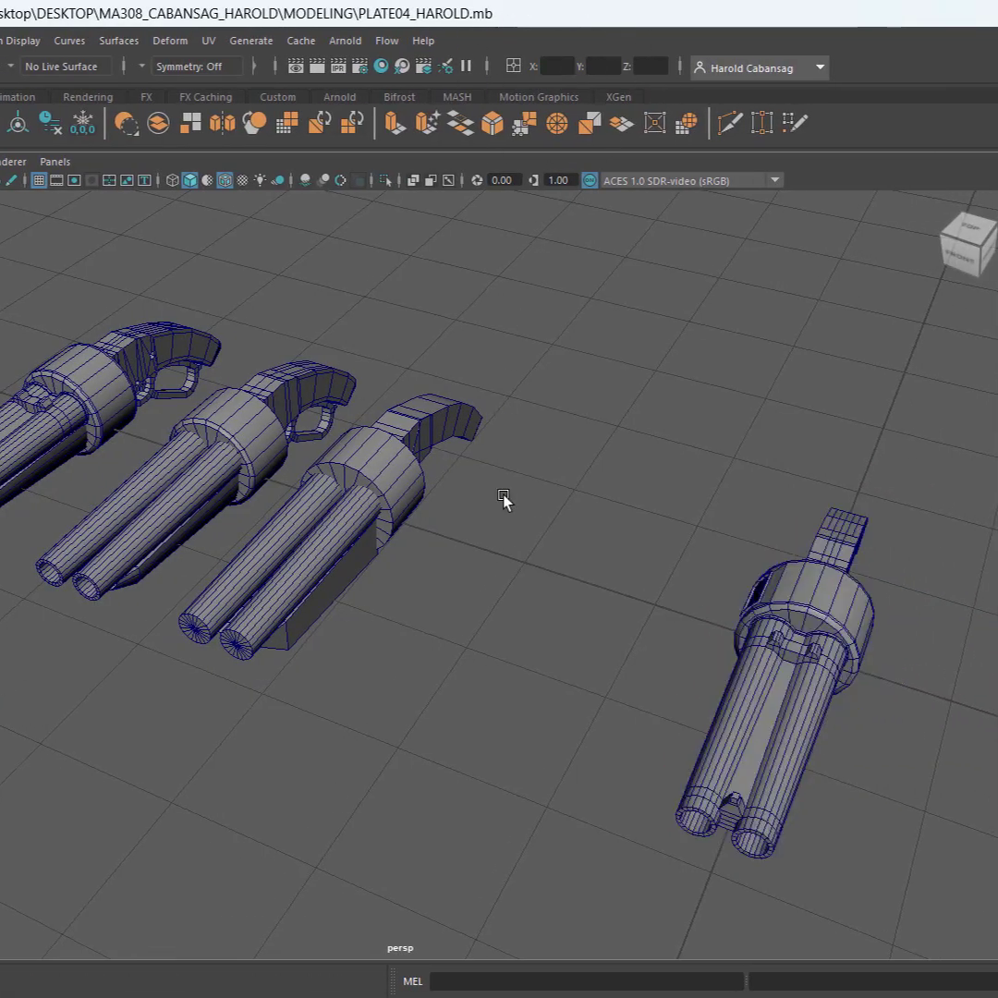
alt+drag(486, 586, 485, 568)
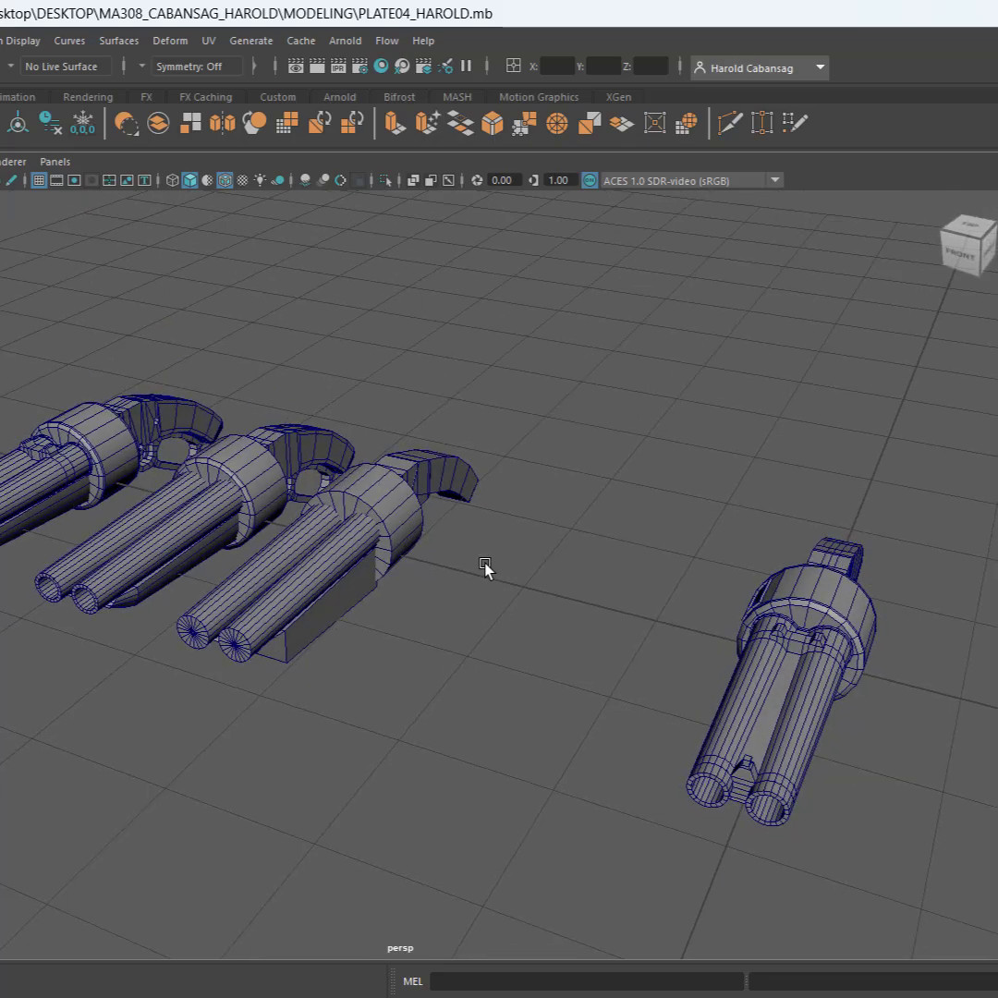
Separate the centred SG_04 shotgun copy into its individual parts
click(860, 594)
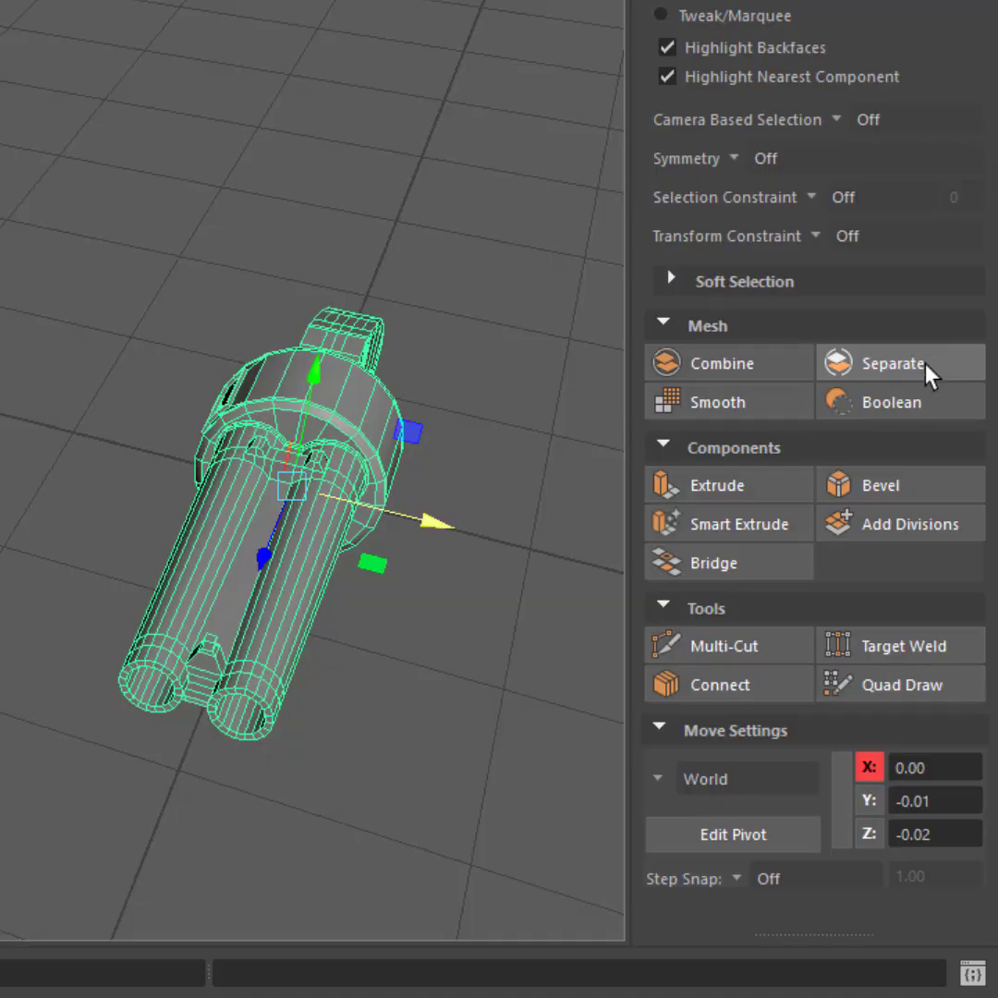
click(924, 364)
scroll(139, 373, down, 9)
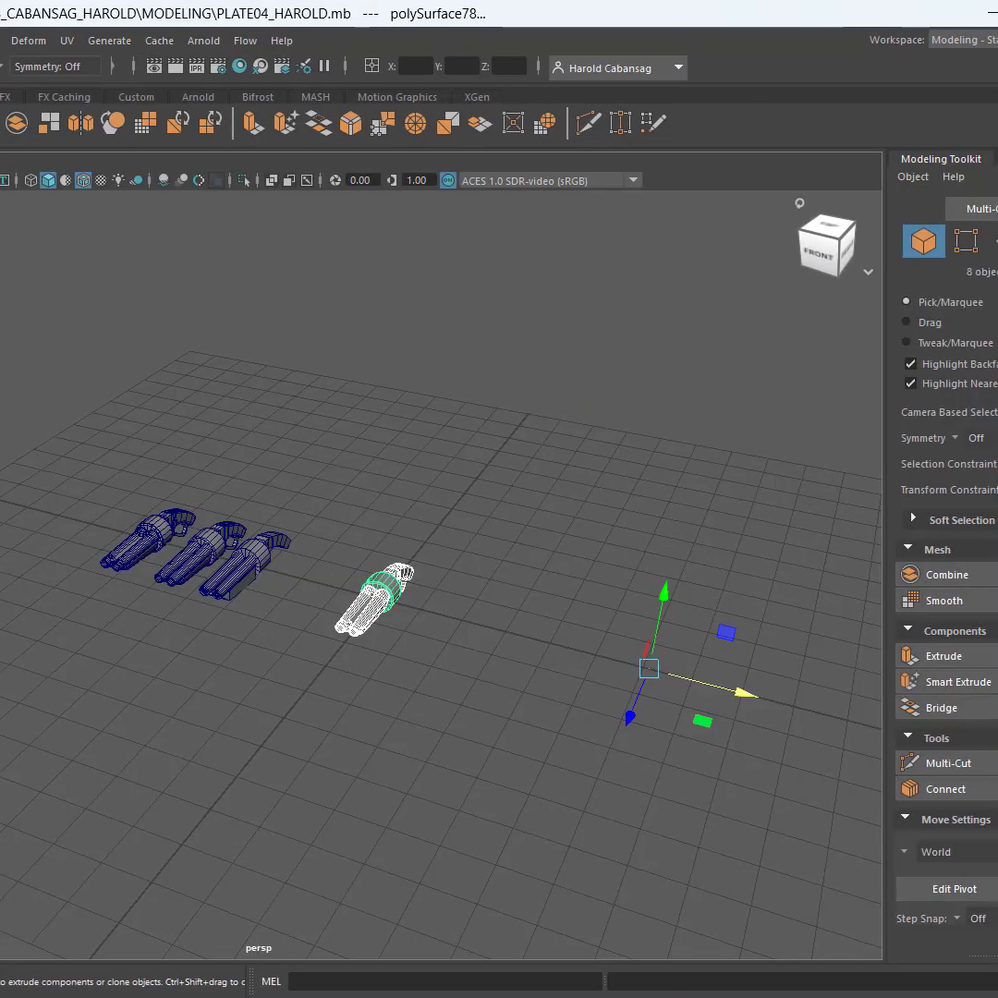
Freeze the transformations of the separated SG_04 parts
click(995, 73)
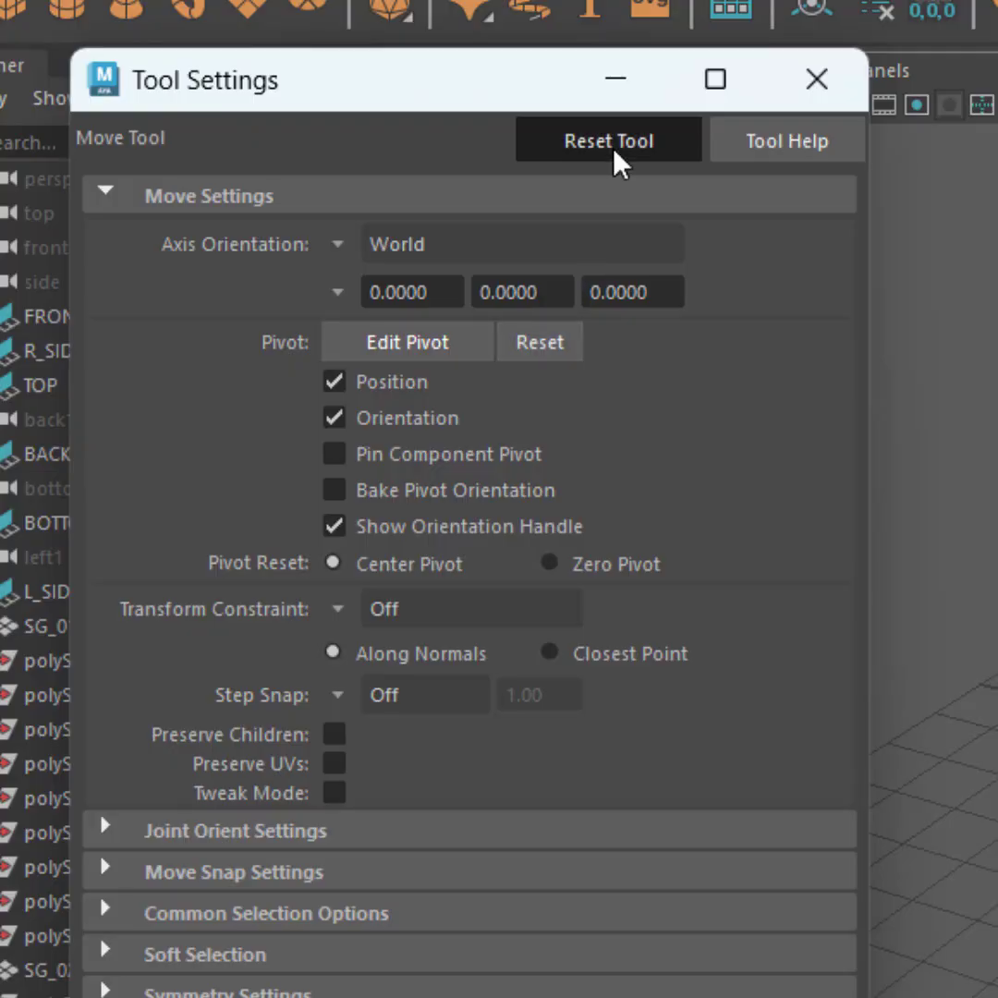
click(802, 81)
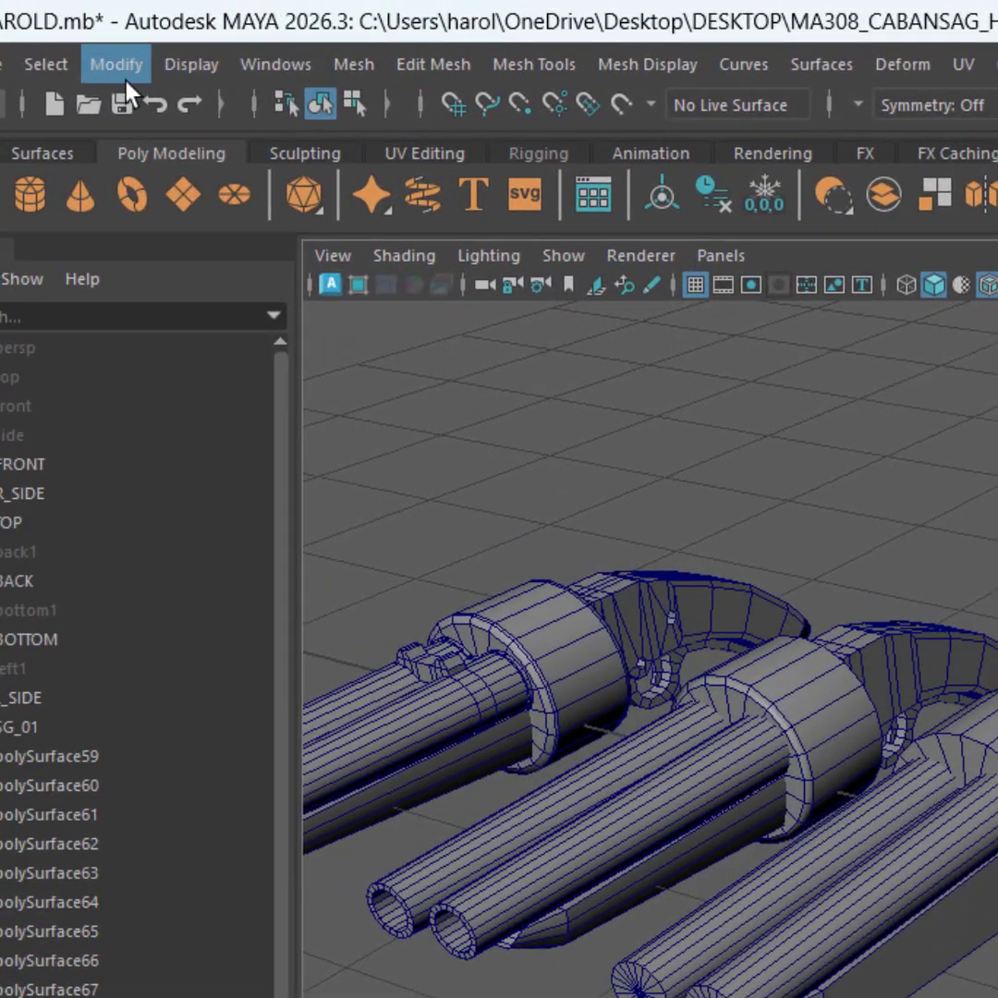
click(111, 63)
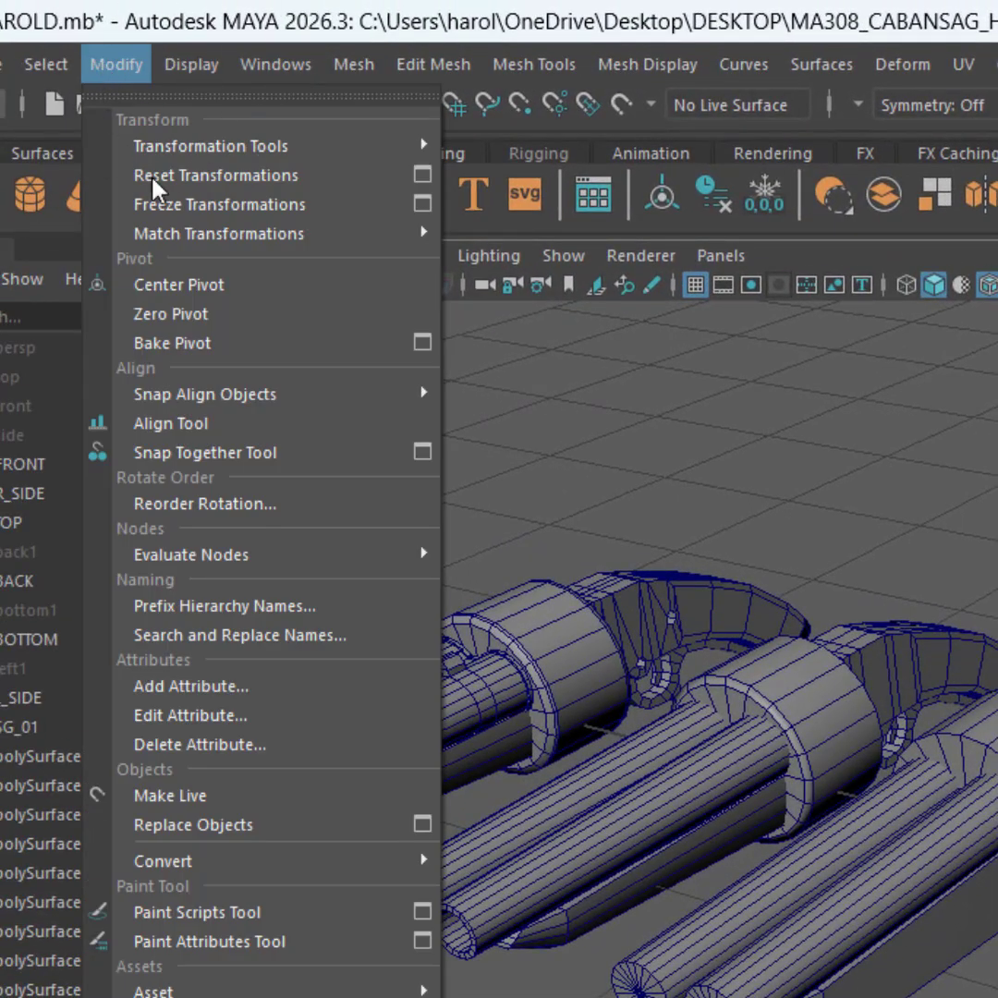
click(307, 213)
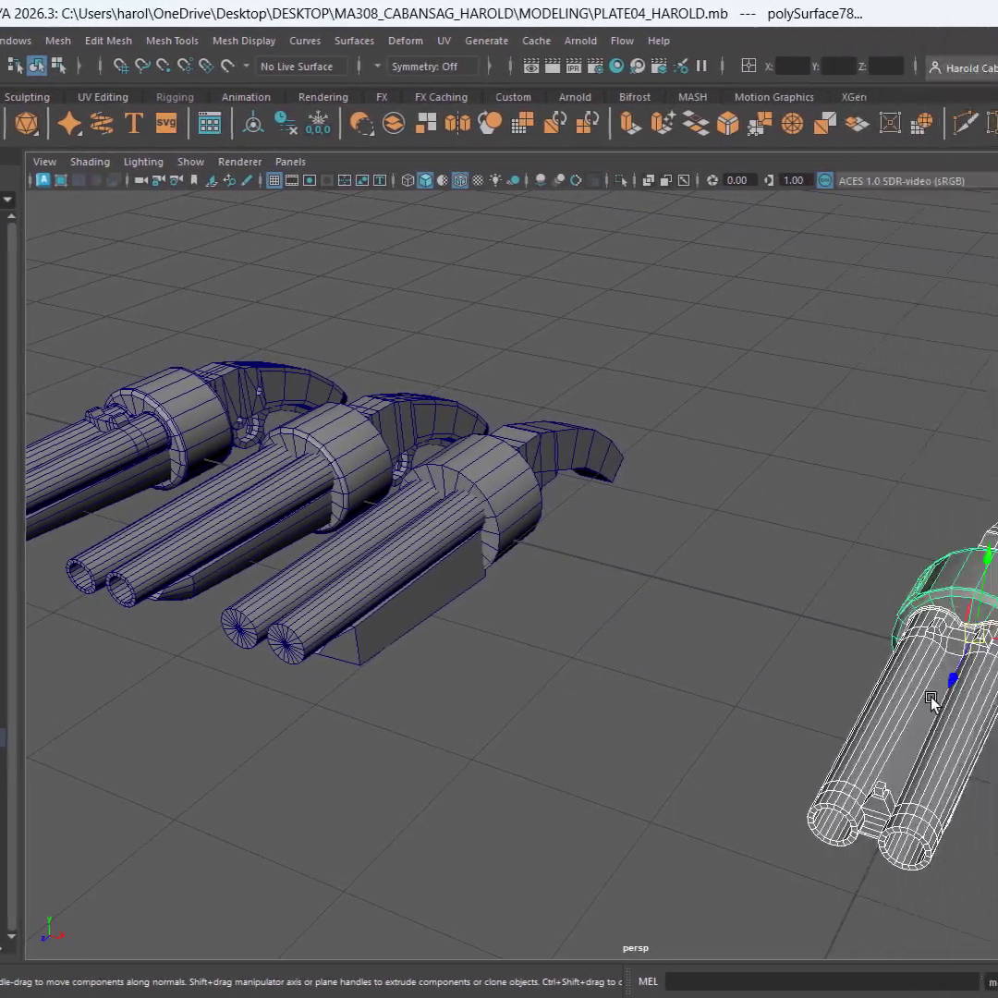
alt+drag(506, 658, 597, 621)
alt+drag(465, 632, 511, 684)
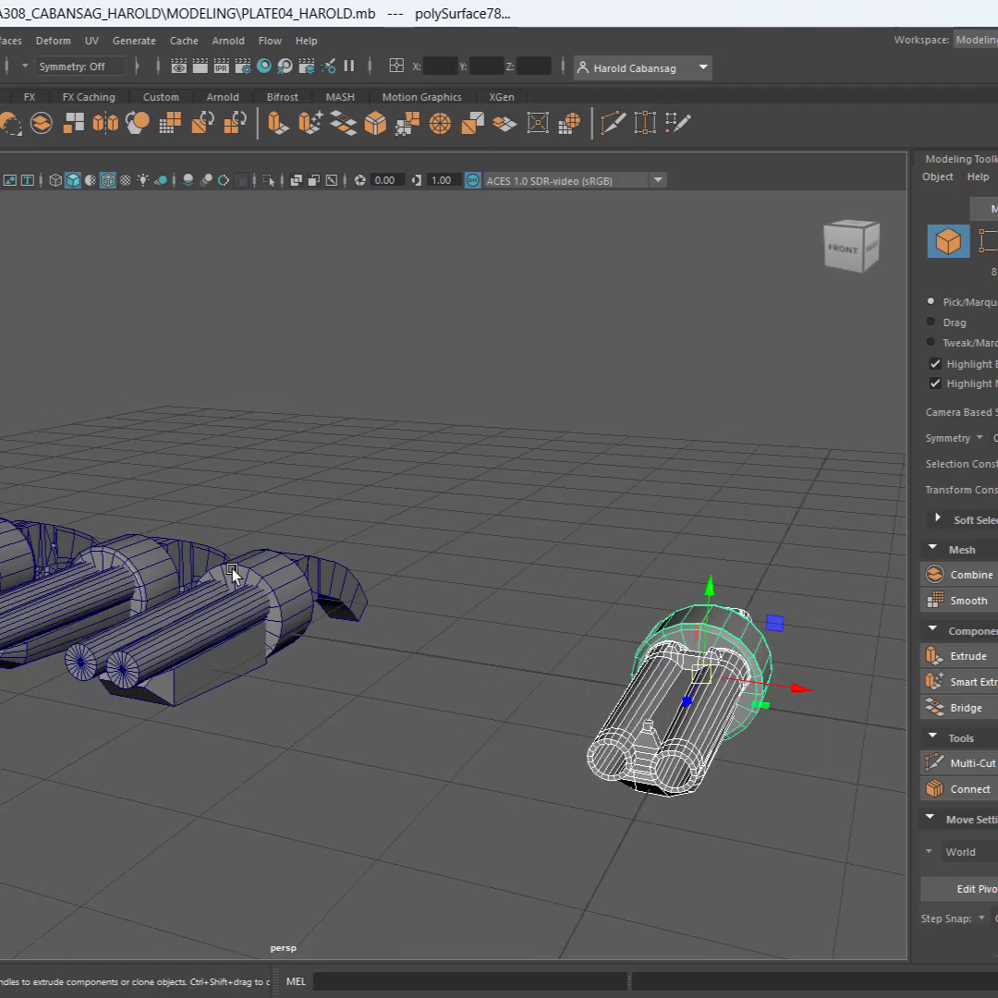
Select all four shotguns and move them up along Y until they sit above the grid
drag(1, 441, 861, 882)
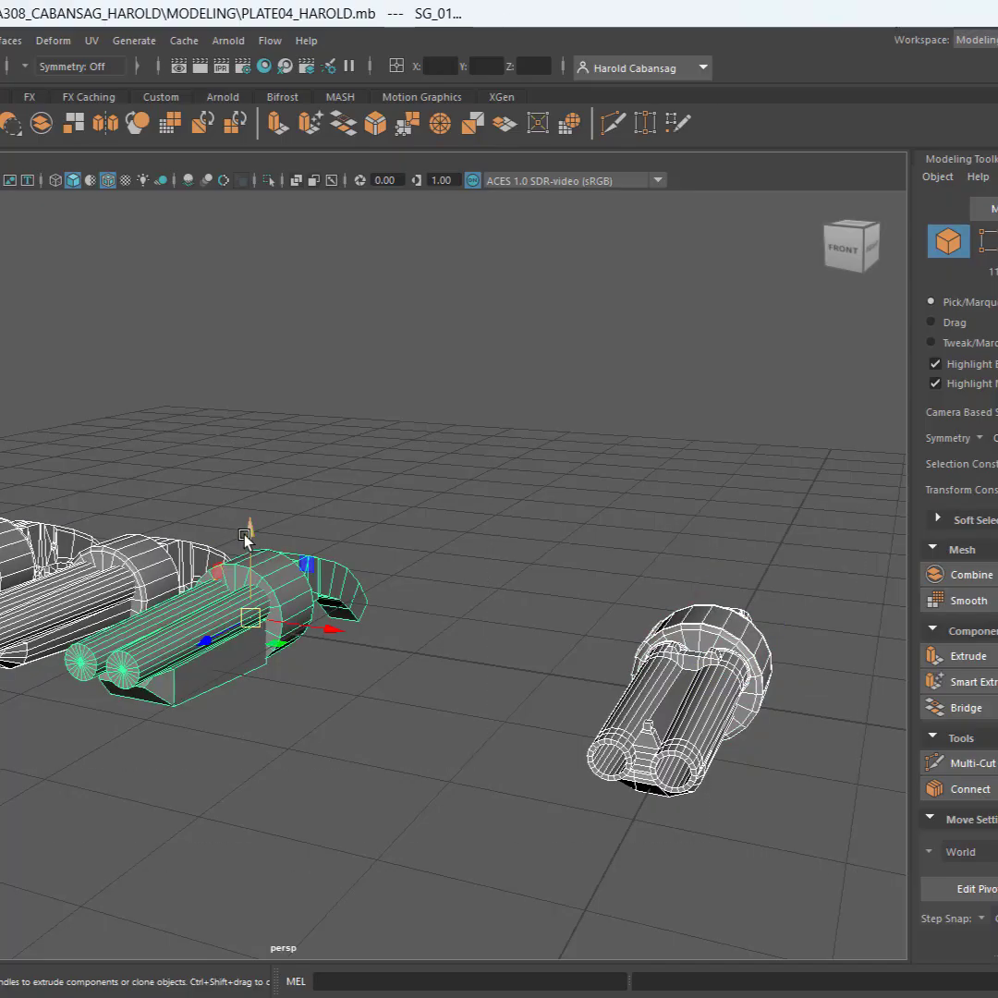
alt+drag(245, 536, 305, 303)
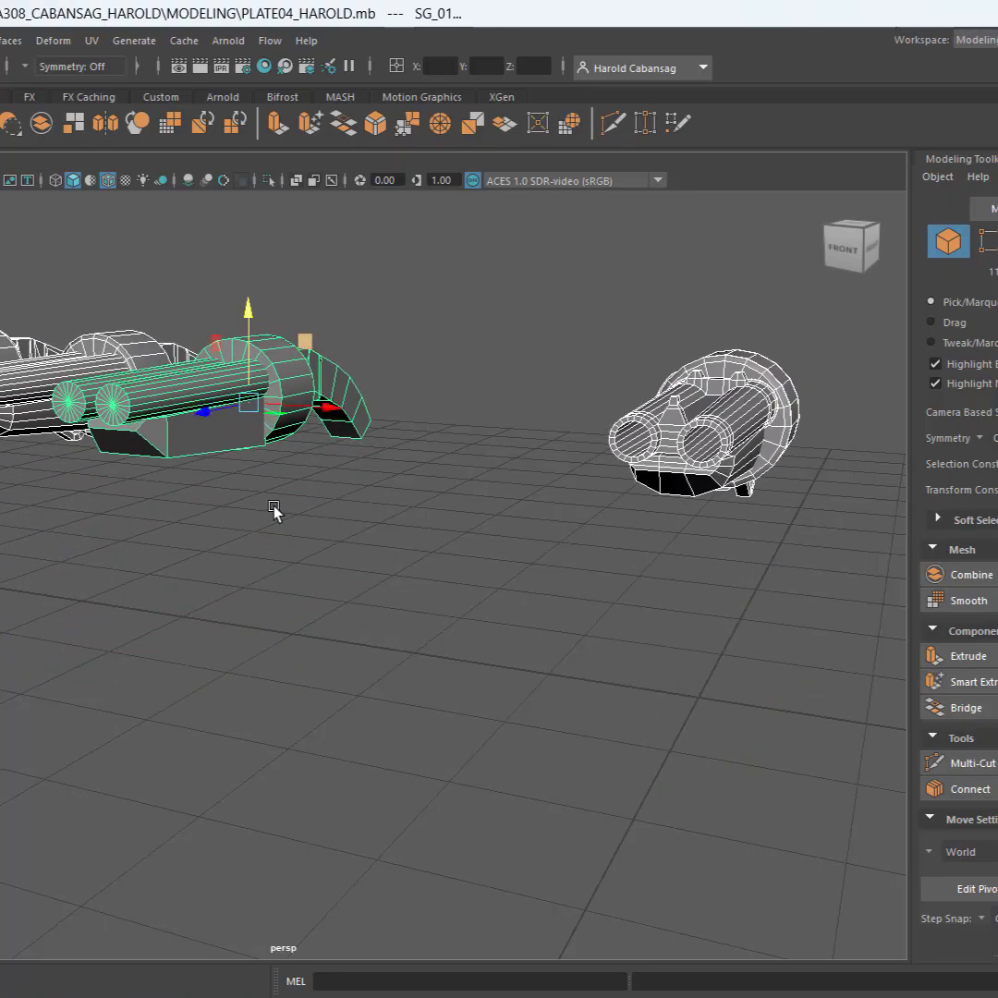
alt+drag(275, 509, 301, 662)
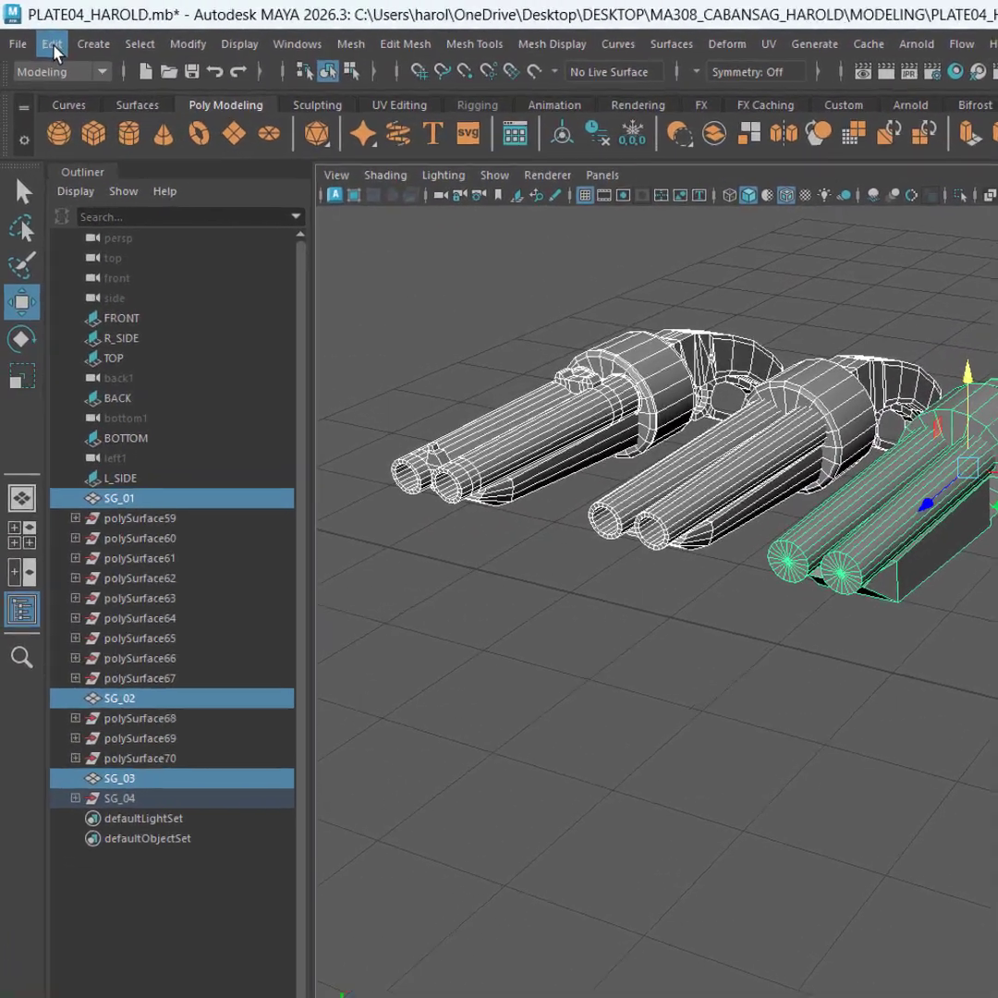
Delete all construction history in the scene and save the file
click(53, 47)
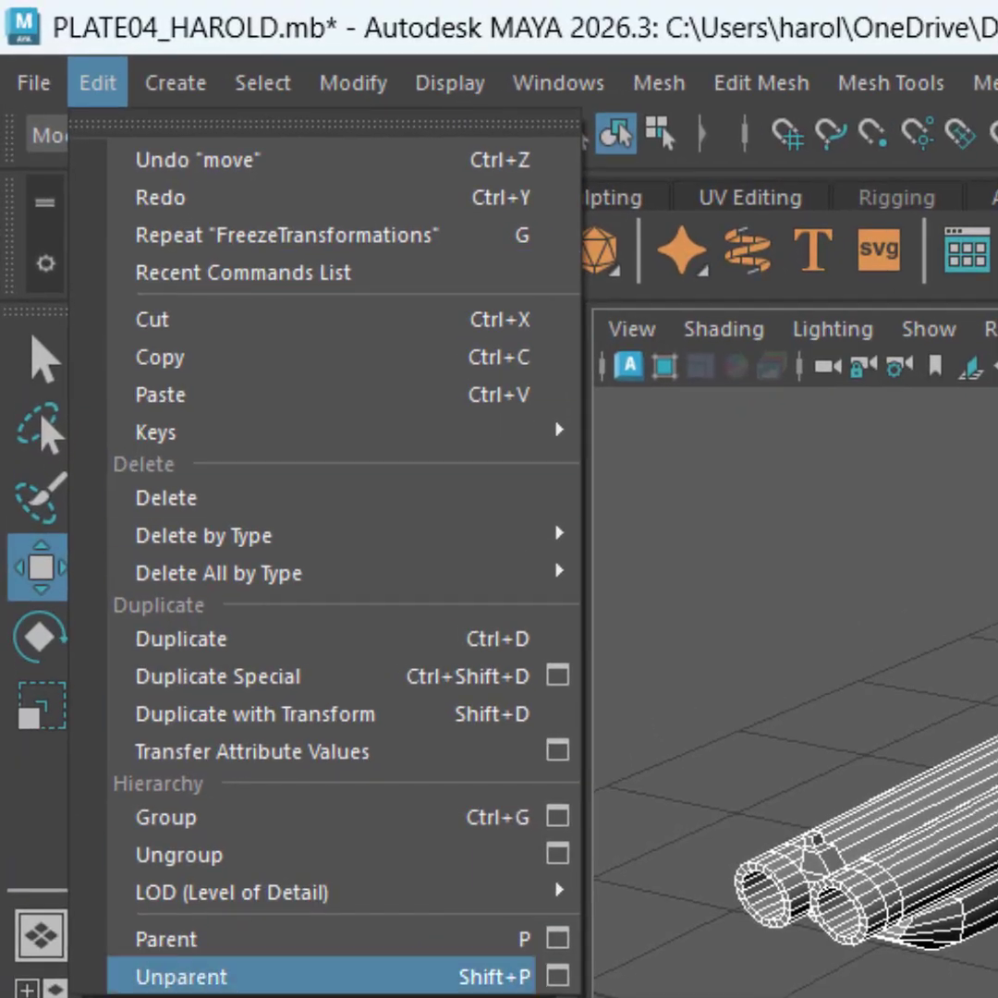
mouse_move(280, 296)
mouse_move(520, 577)
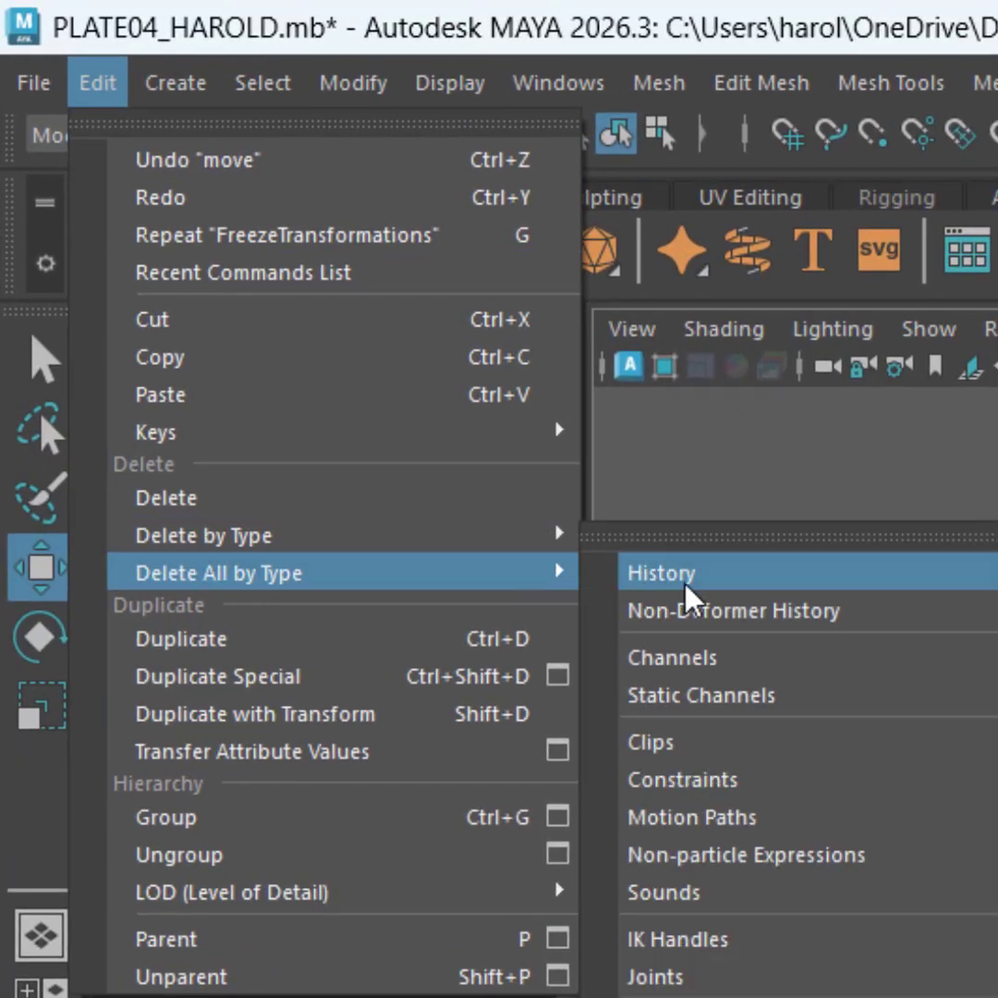
click(707, 592)
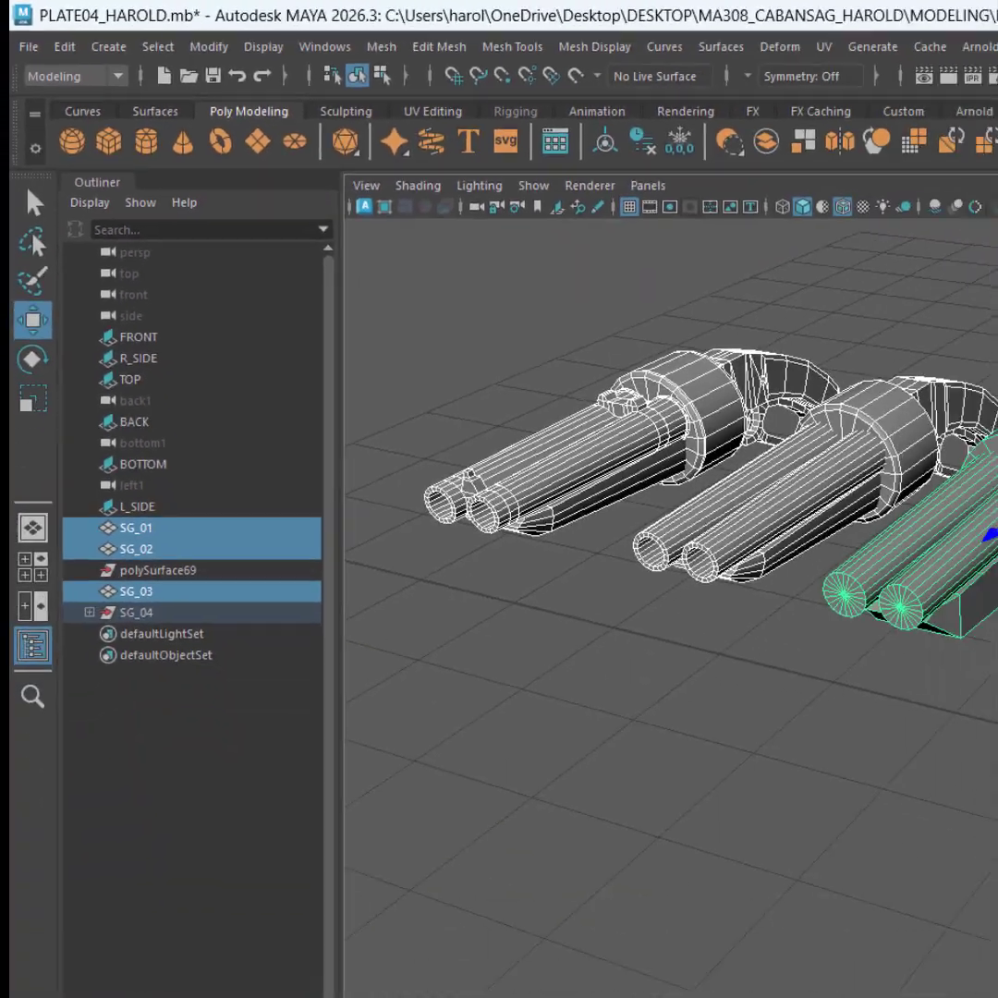
key(ctrl+s)
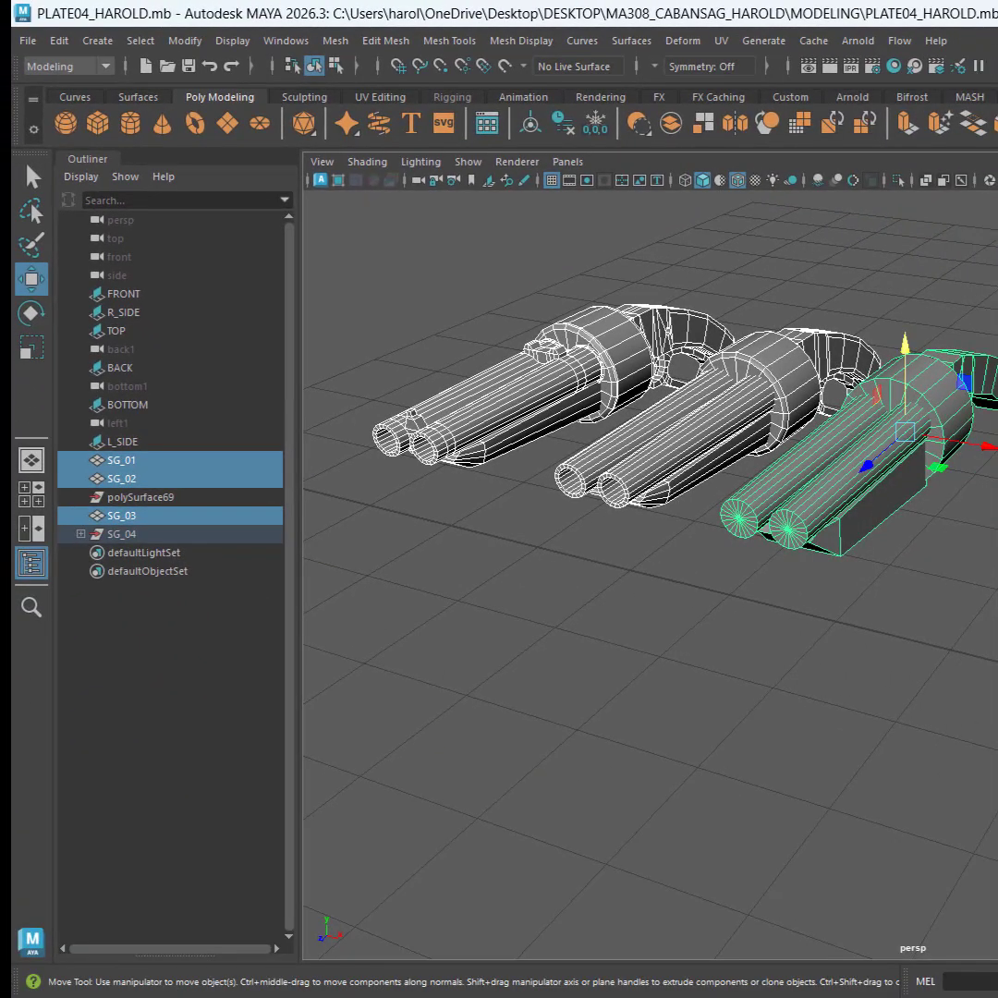
Hide the earlier shotgun versions SG_01, SG_02 and SG_03, leaving only the separated copy in view
key(alt+d)
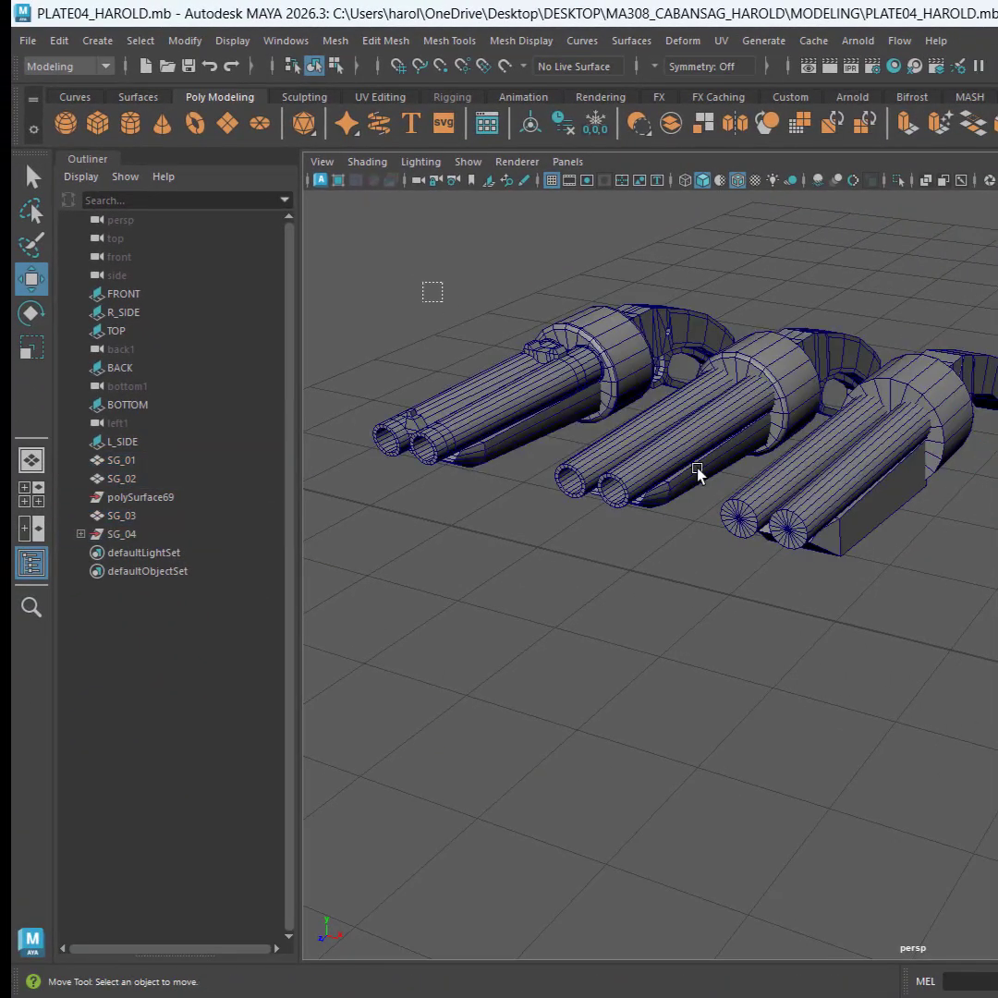
drag(425, 280, 992, 631)
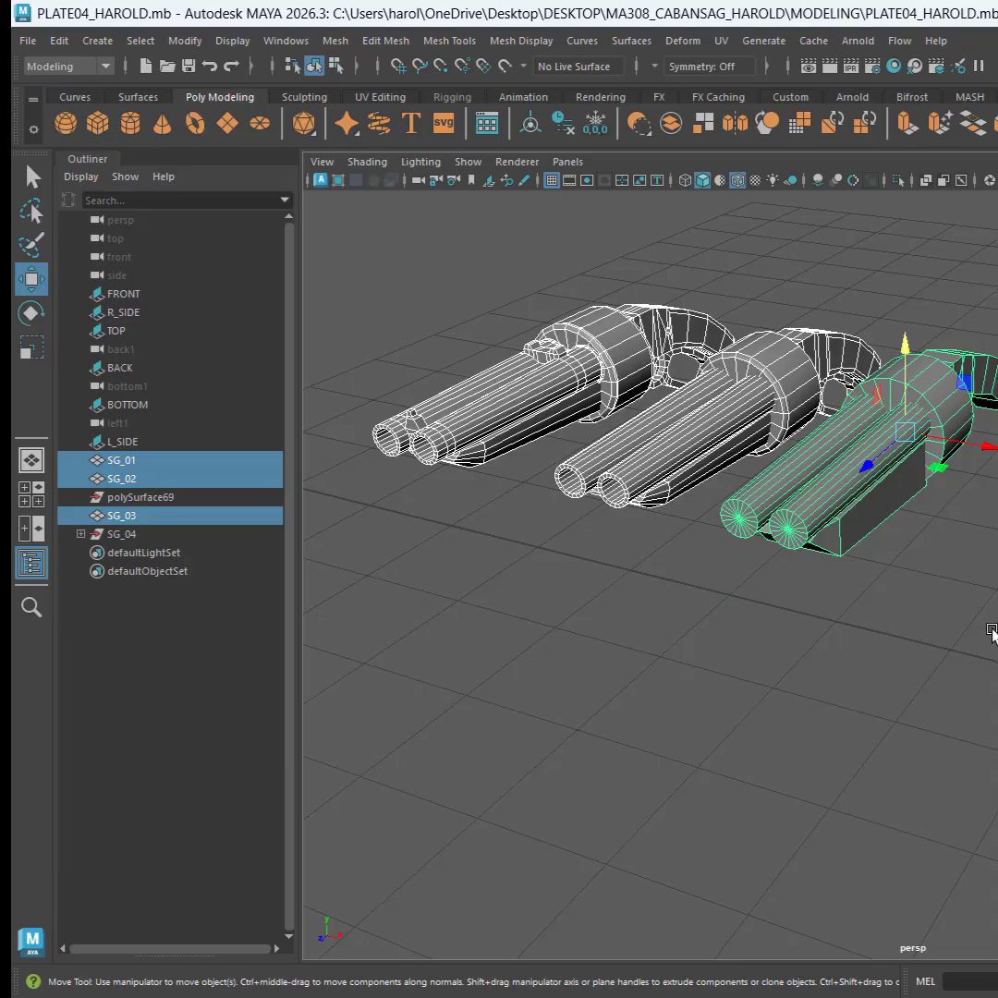
key(ctrl+h)
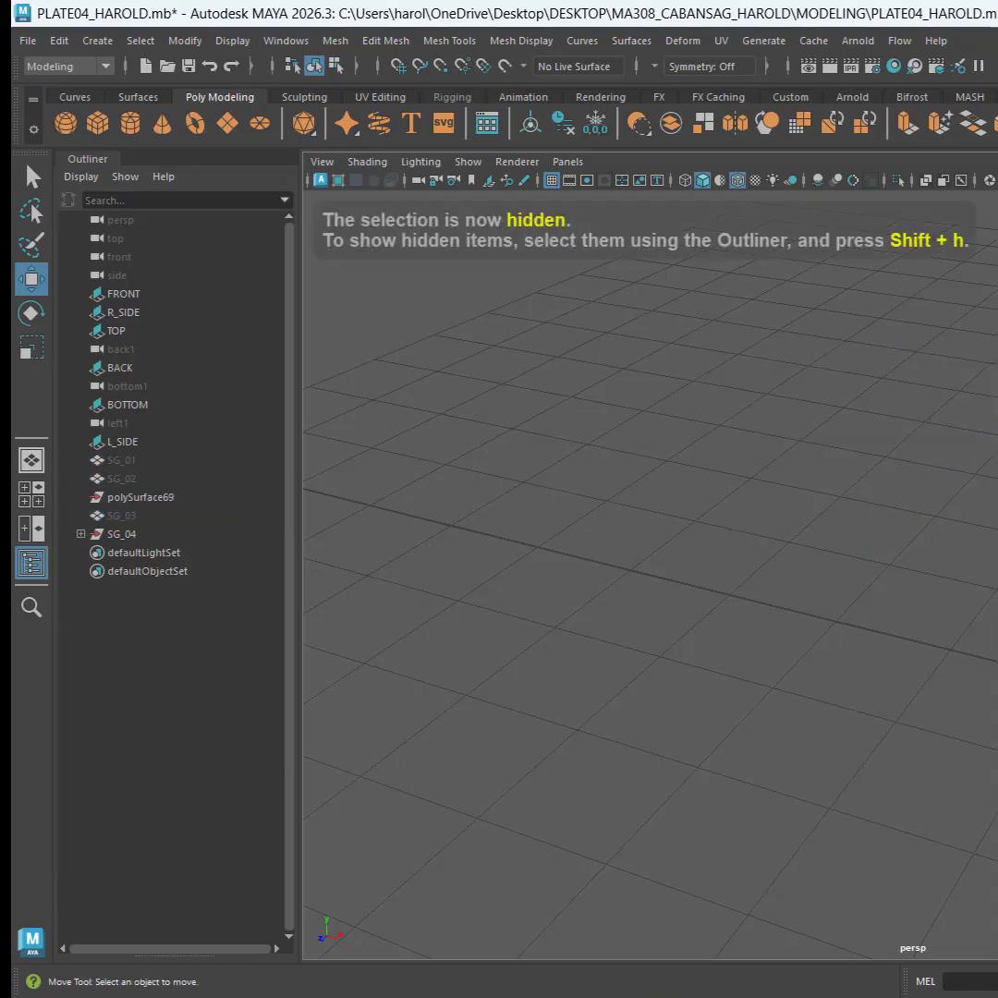
alt+drag(991, 631, 853, 550)
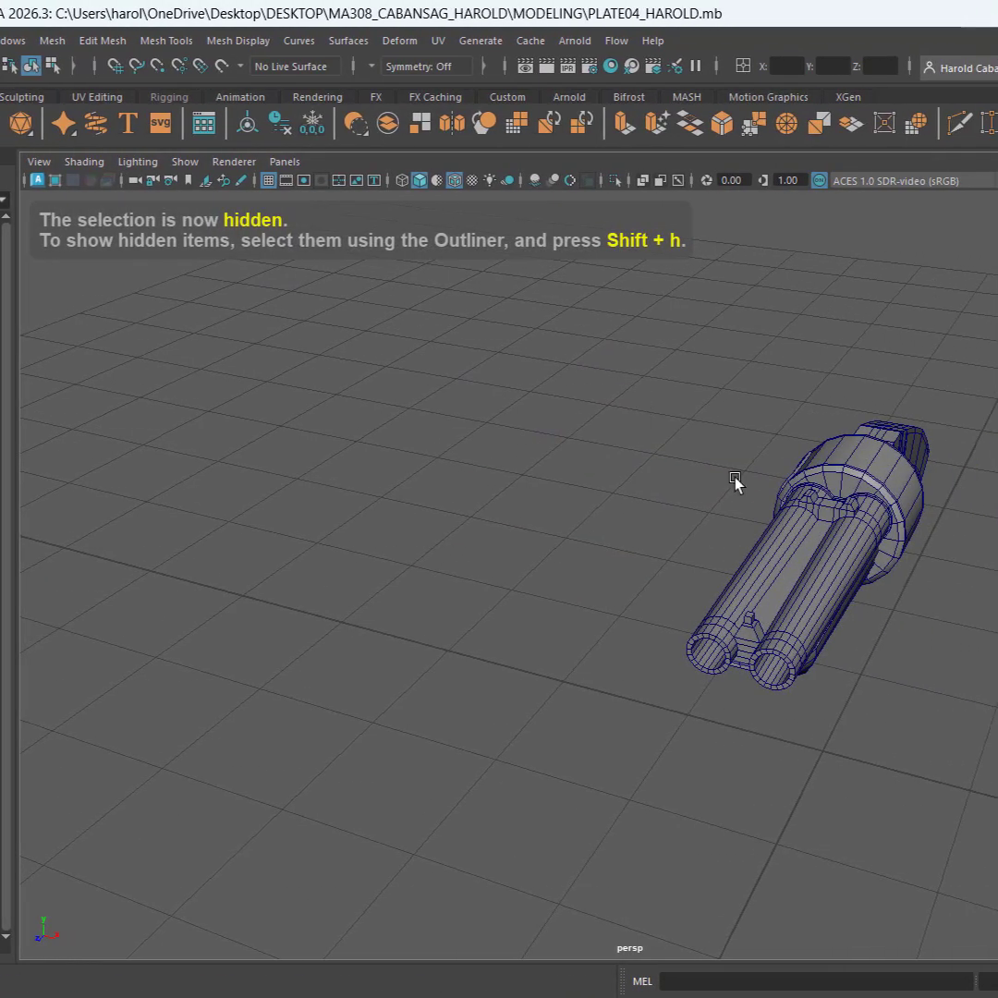
drag(865, 396, 997, 700)
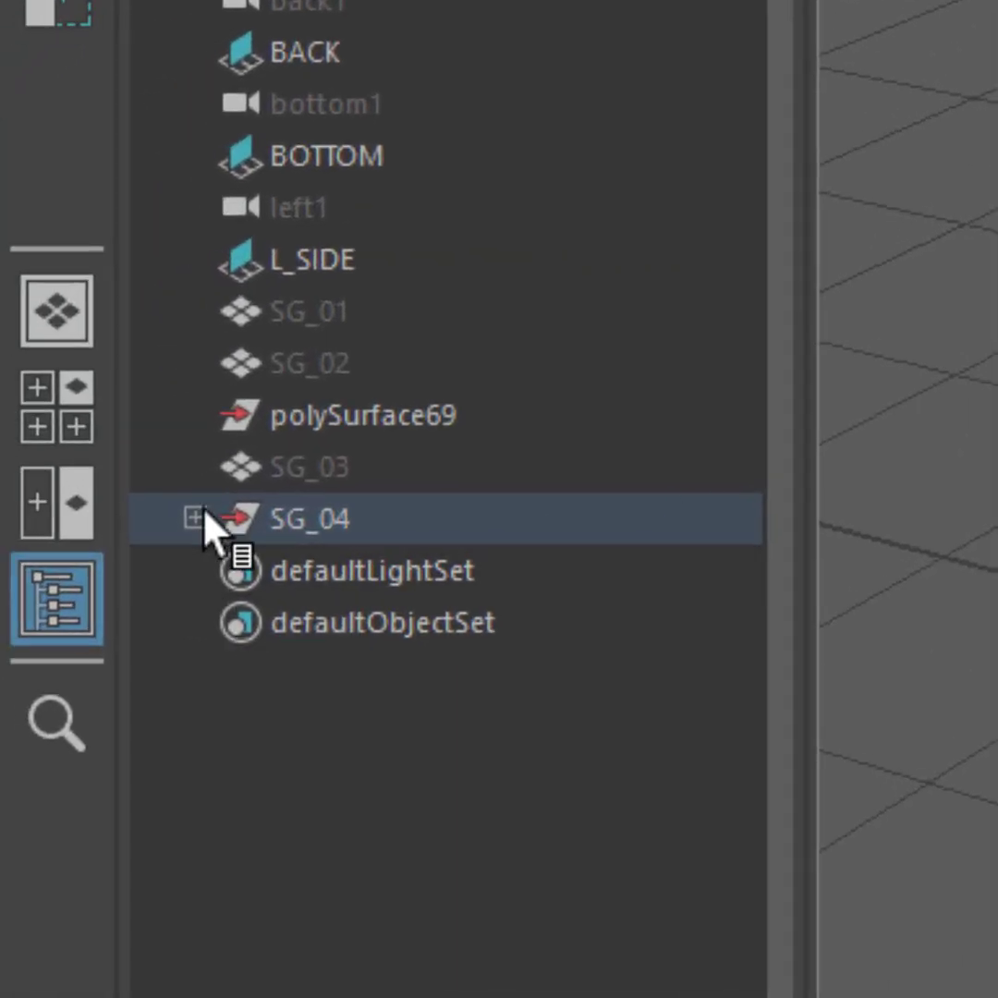
Take polySurface71 through polySurface78 out of the SG_04 group, placing them at the top level below SG_01
click(194, 518)
click(476, 574)
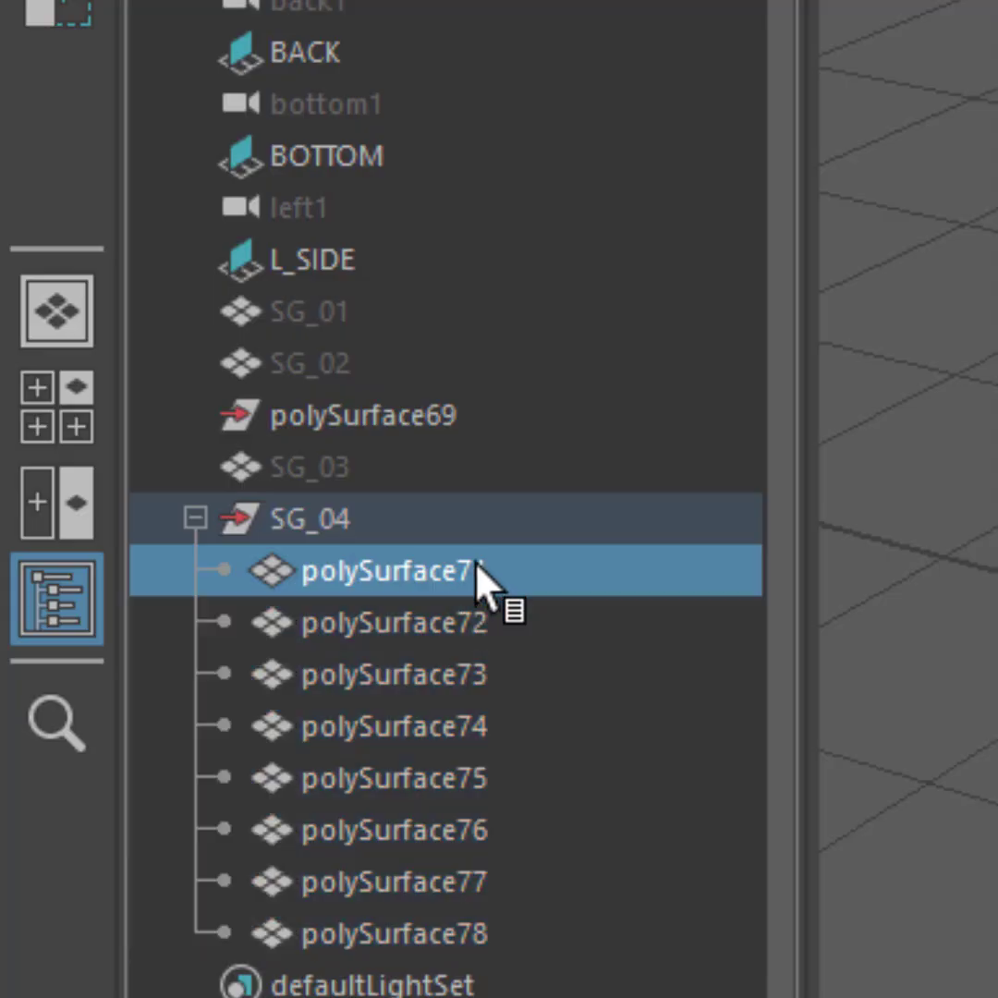
shift+click(397, 933)
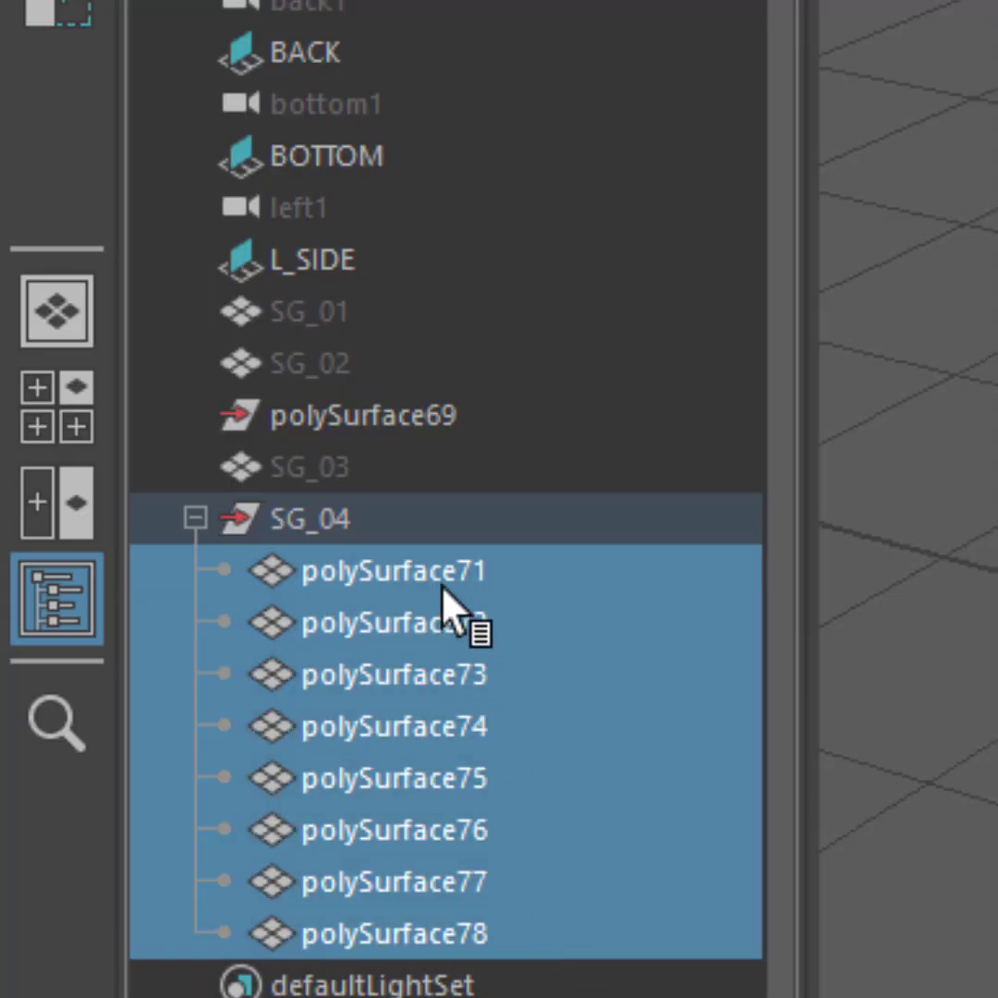
drag(443, 588, 591, 351)
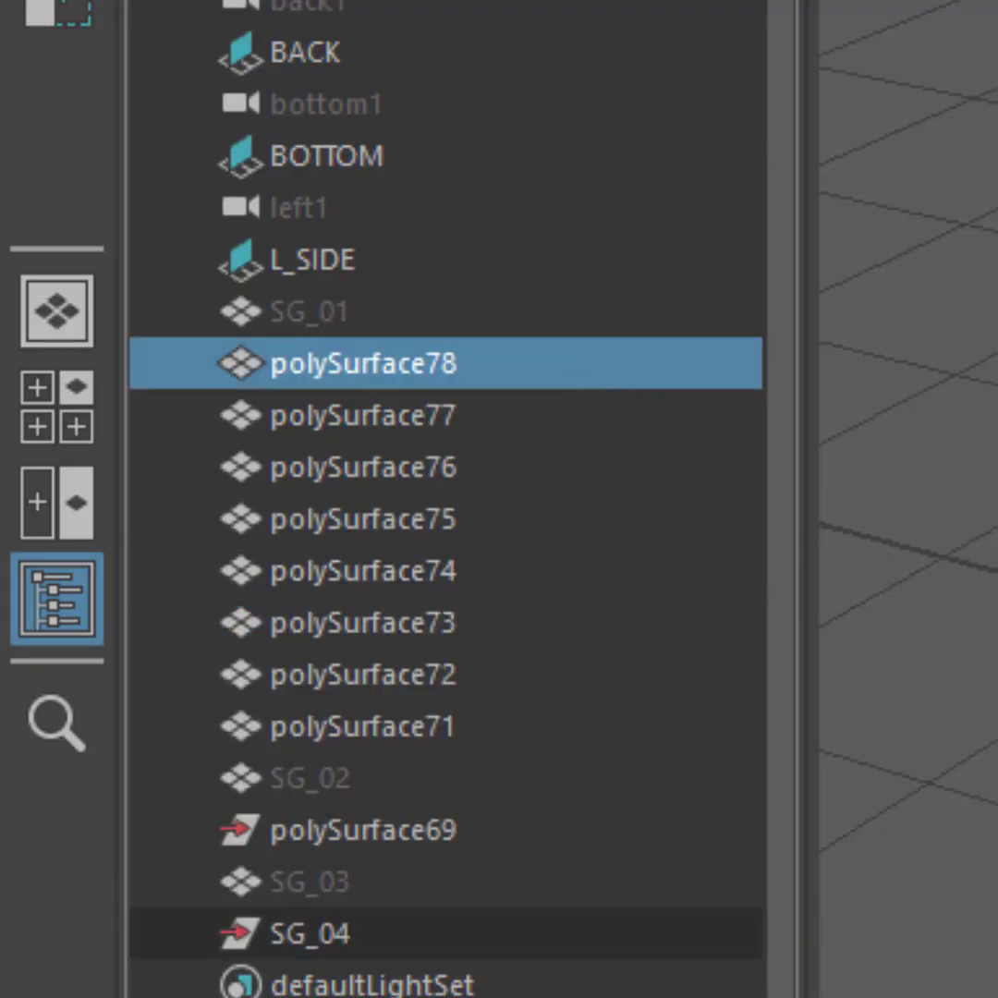
Delete the leftover empty groups polySurface69 and SG_04, select the double-barrel mesh and save the scene
click(418, 839)
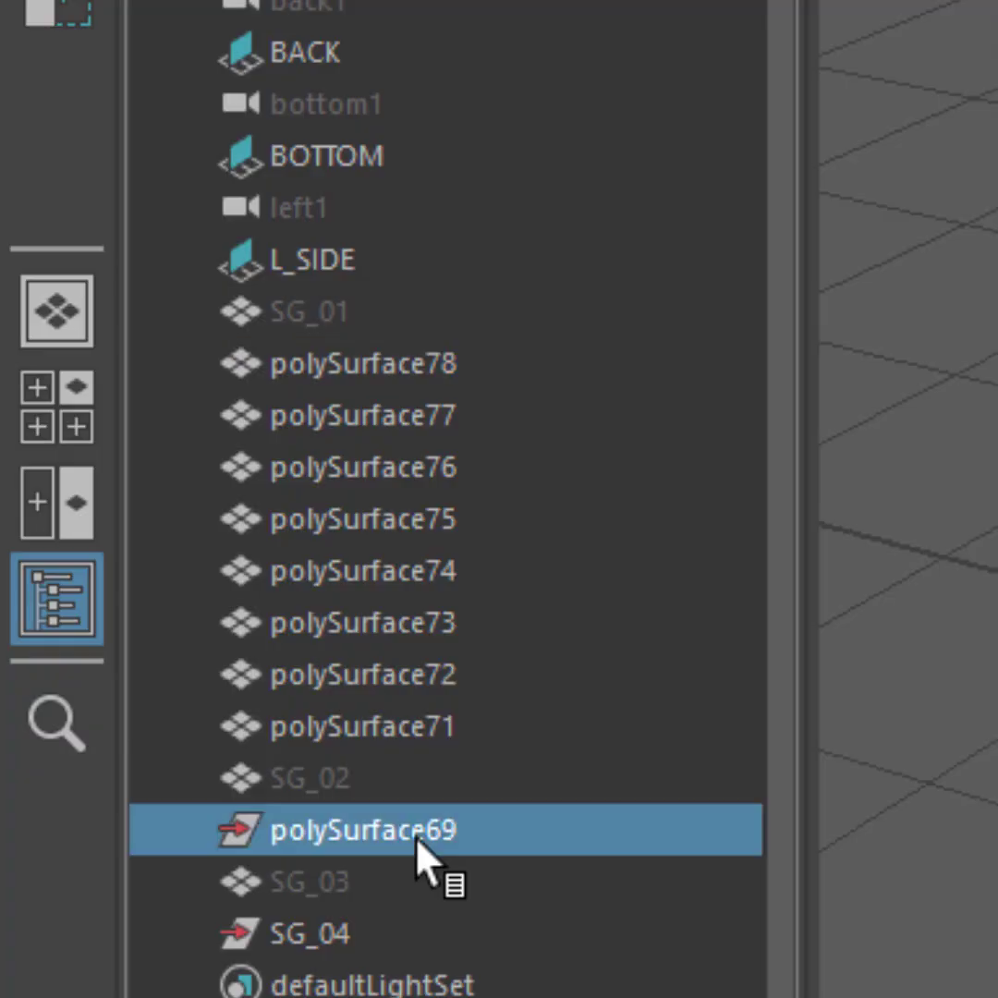
key(Delete)
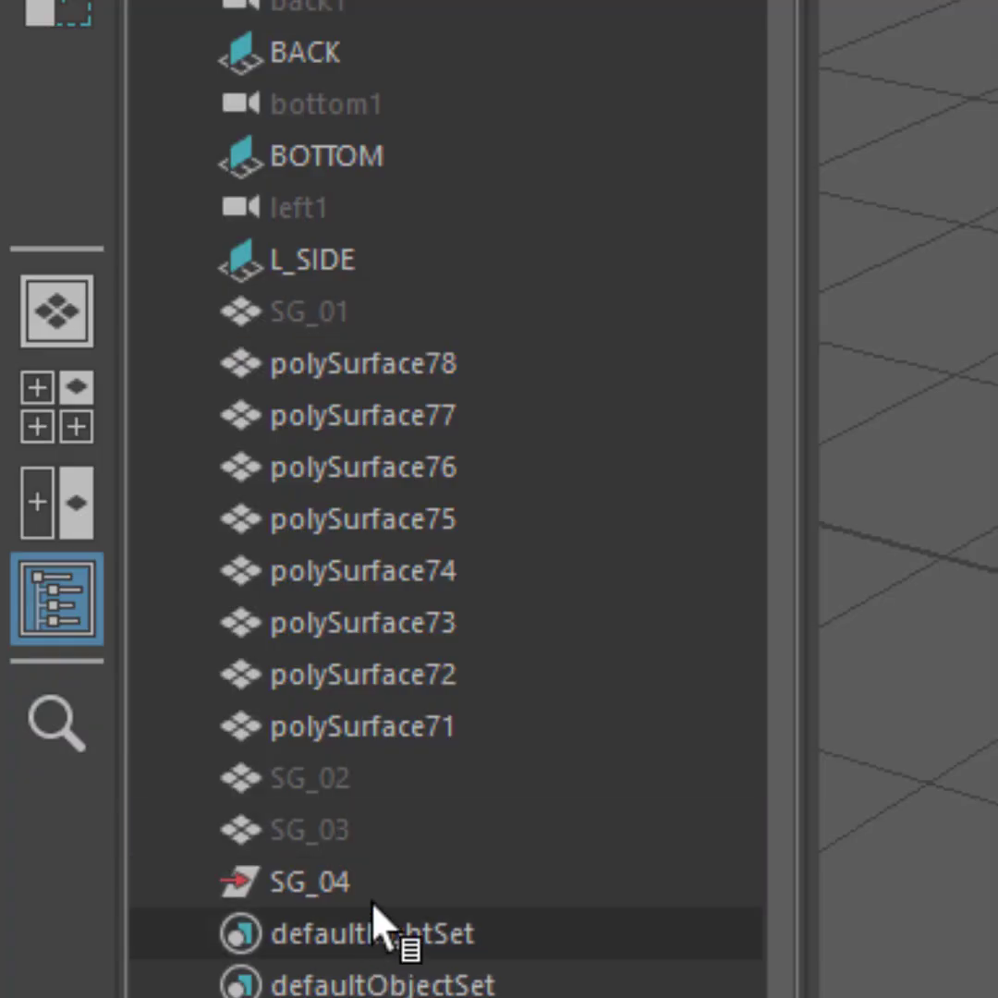
click(385, 878)
key(Delete)
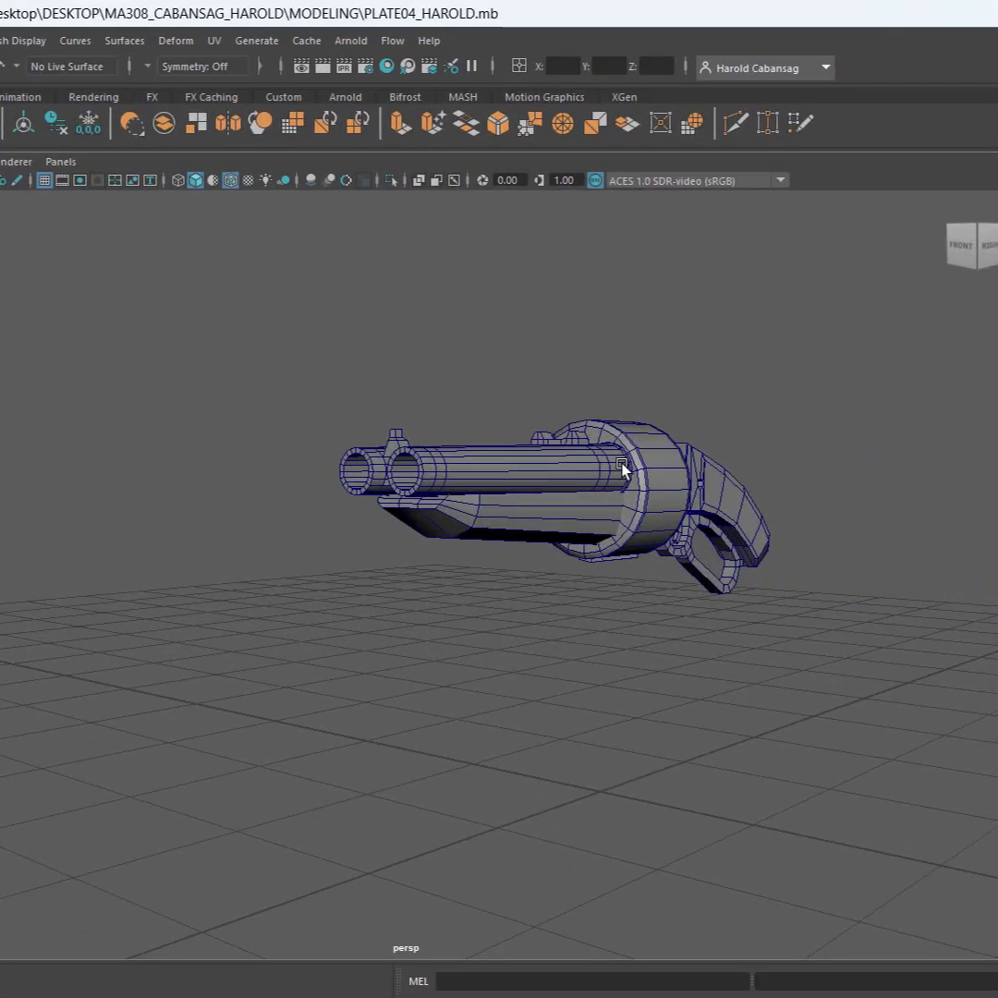
click(621, 469)
key(ctrl+s)
Examine the front sight near the muzzles and the rear sight block on the double-barrel mesh
alt+drag(296, 609, 327, 632)
scroll(520, 527, up, 5)
scroll(532, 535, up, 10)
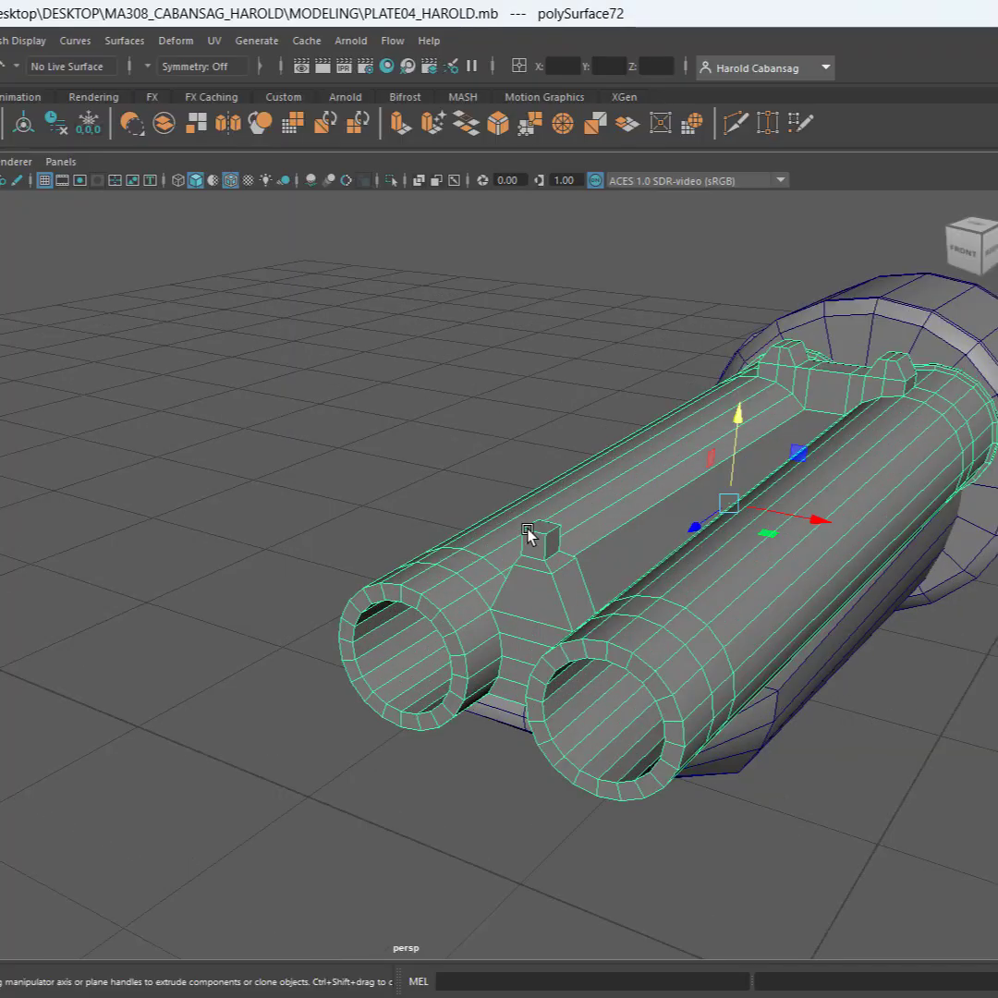
scroll(413, 542, down, 8)
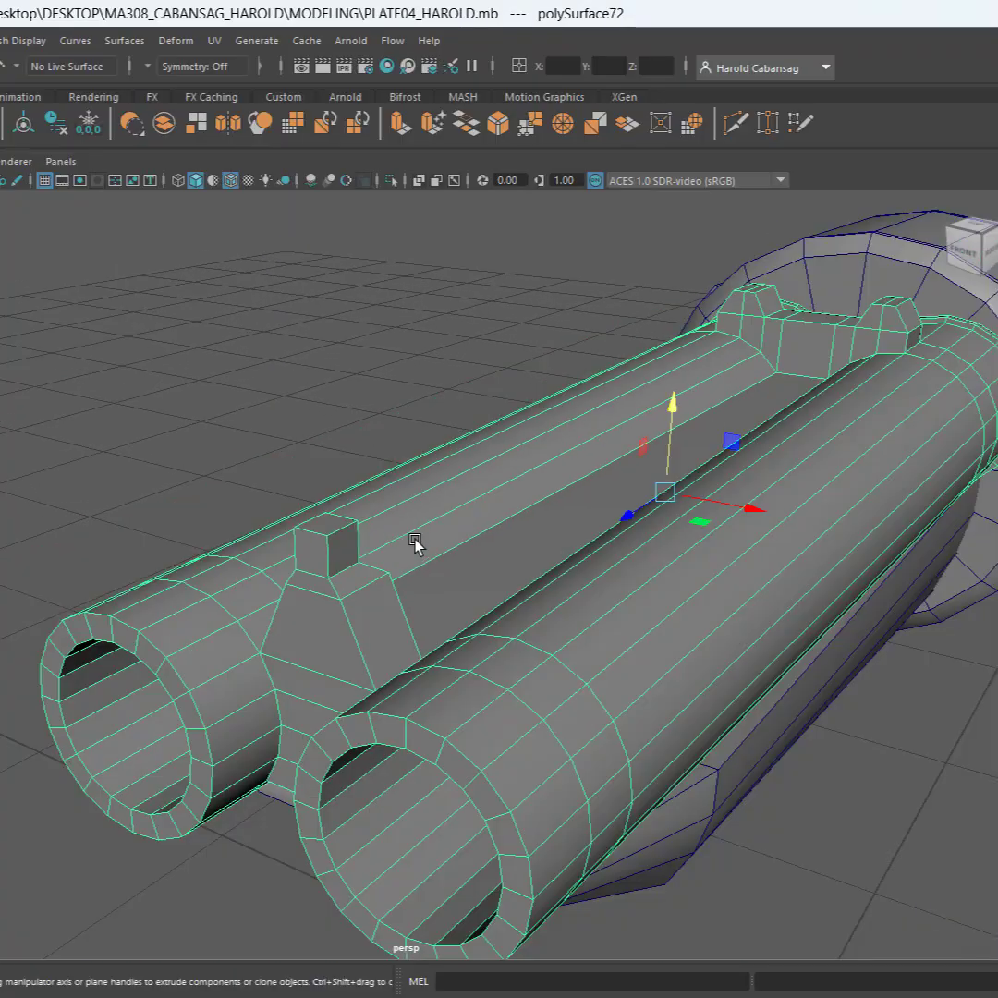
key(ctrl)
key(ctrl)
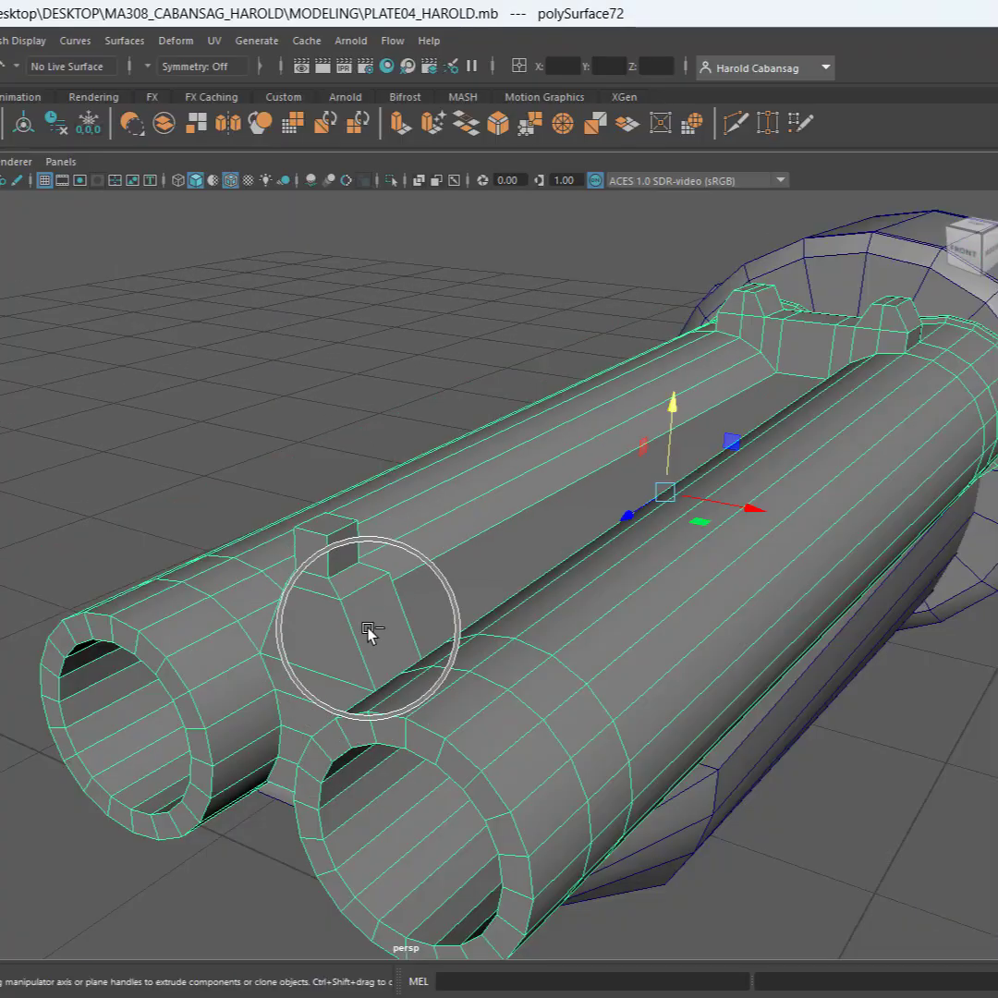
key(ctrl)
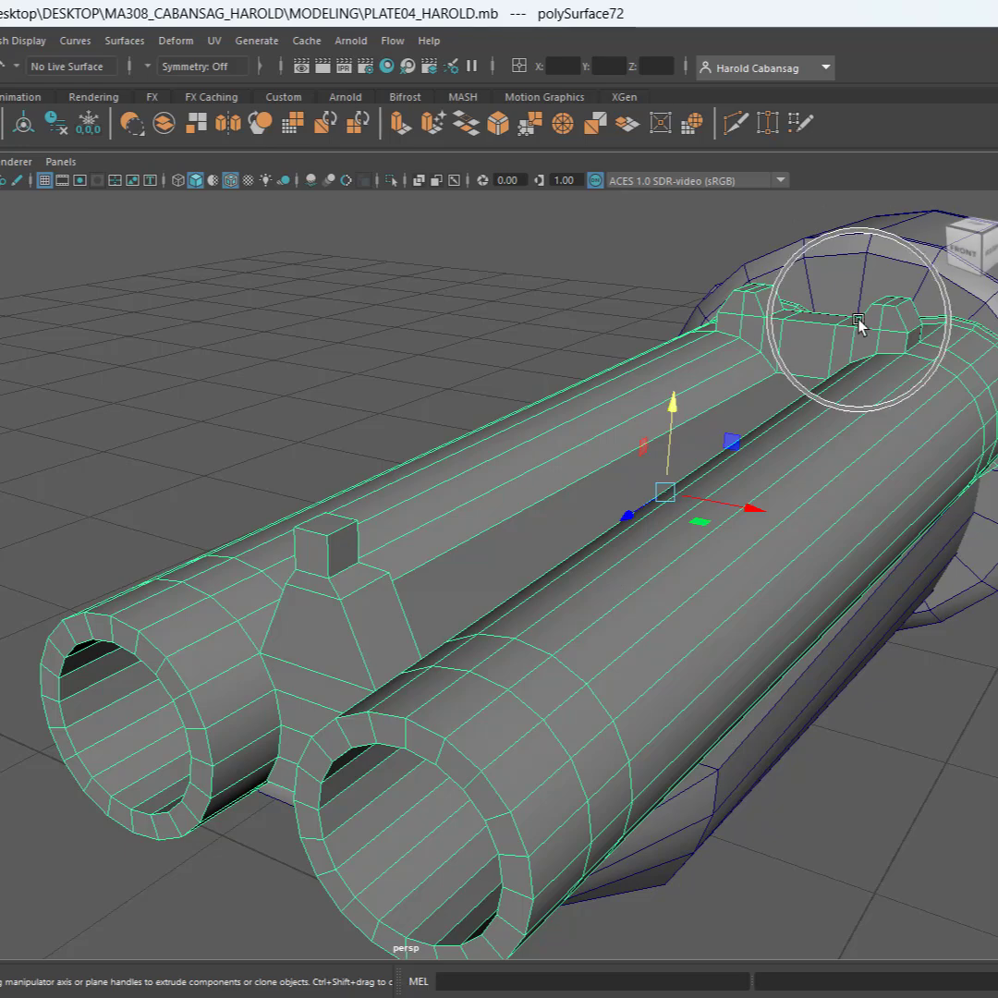
scroll(794, 448, down, 3)
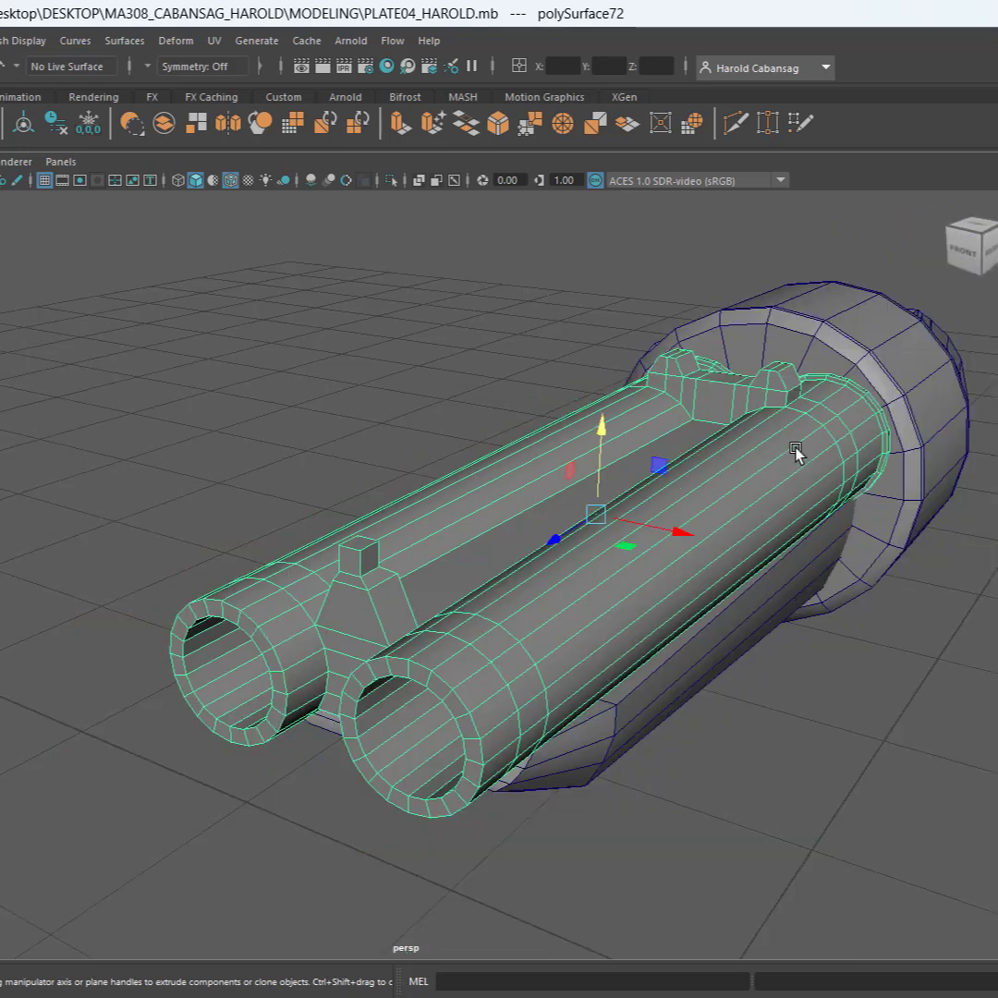
Duplicate the double-barrel mesh along X so the copy stands clear beside the shotgun
alt+middle_drag(771, 451, 652, 422)
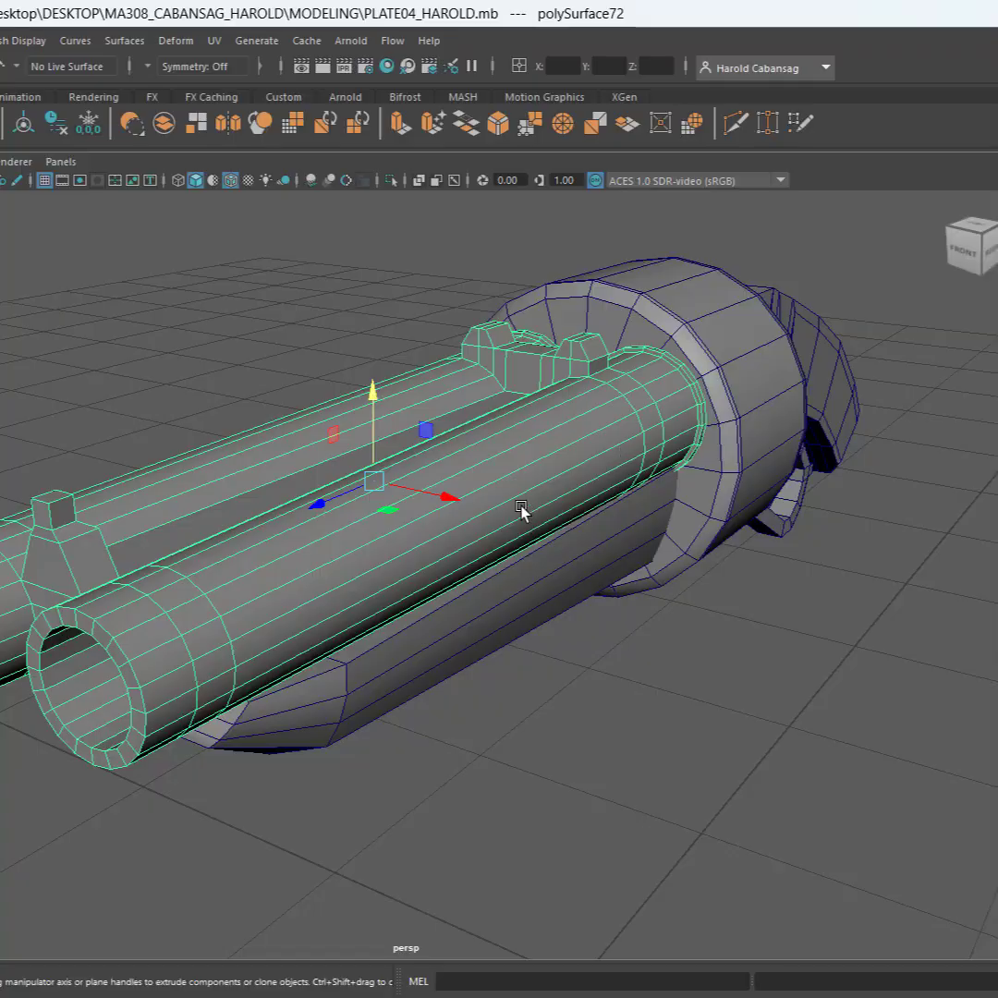
alt+drag(452, 500, 589, 545)
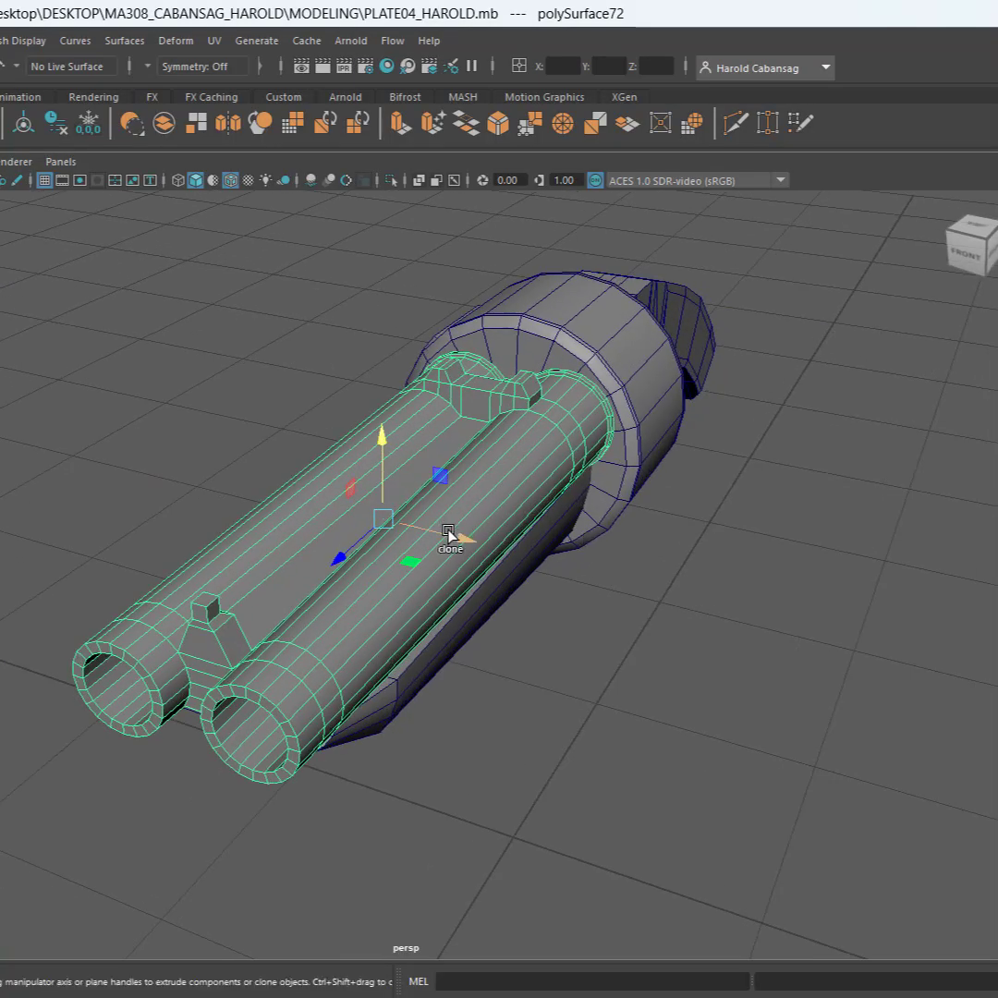
mouse_move(449, 536)
shift+mouse_down()
mouse_move(879, 629)
mouse_move(871, 622)
shift+mouse_up()
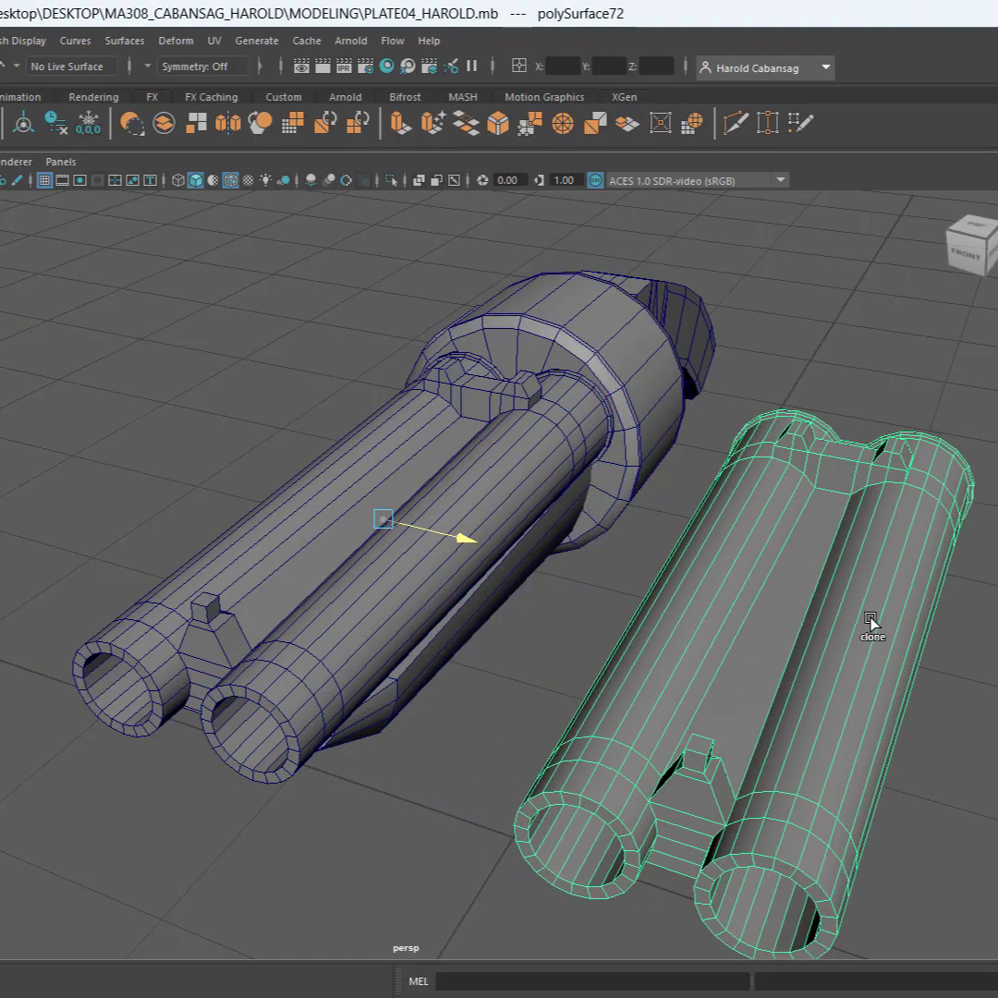
alt+drag(677, 598, 662, 621)
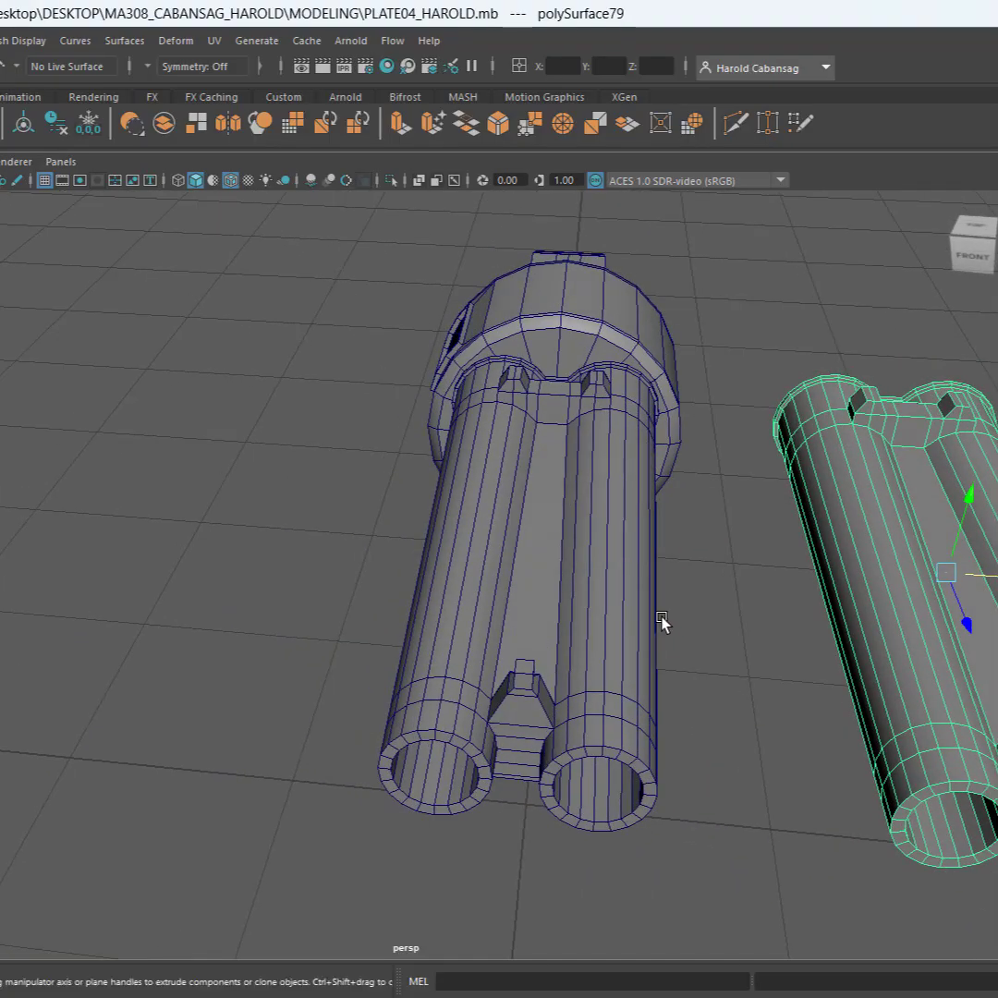
alt+drag(741, 592, 441, 566)
alt+drag(560, 541, 674, 561)
alt+drag(286, 430, 494, 476)
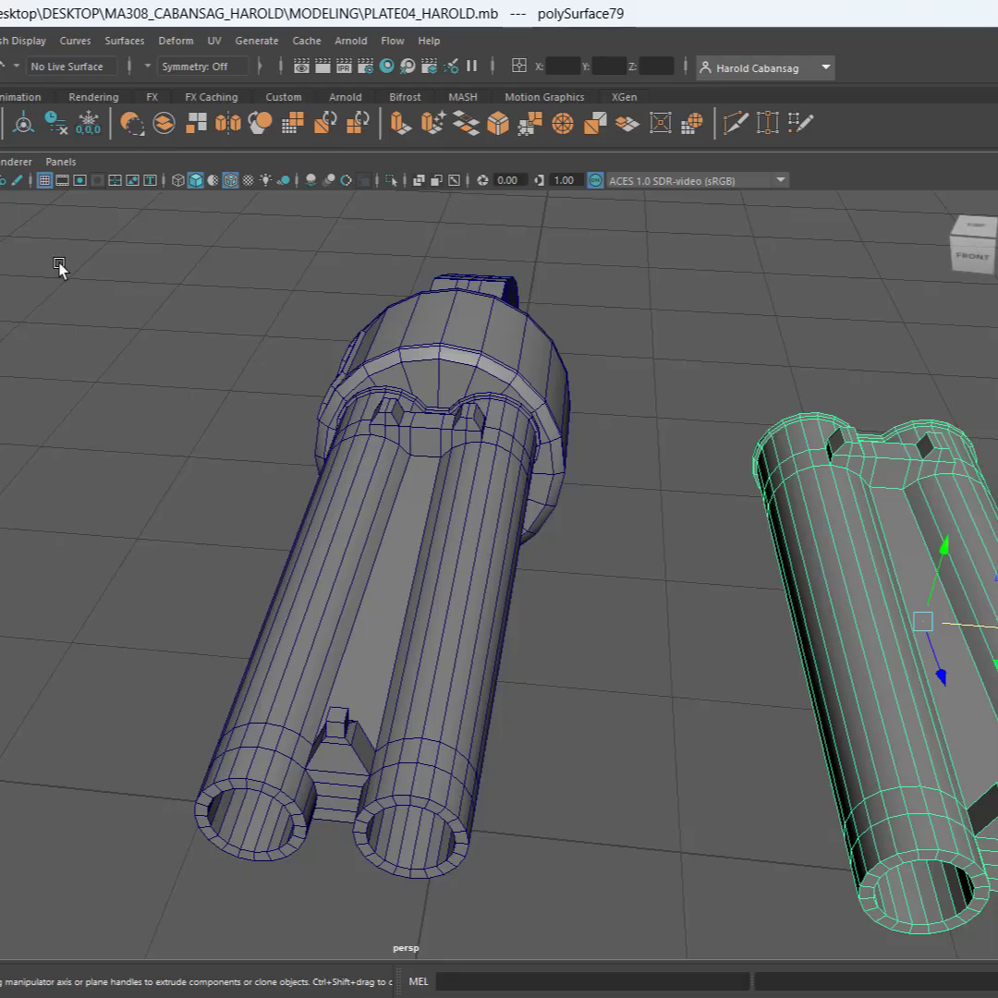
Hide the original shotgun parts, keeping only the double-barrel copy in view, and save the scene
drag(123, 267, 684, 906)
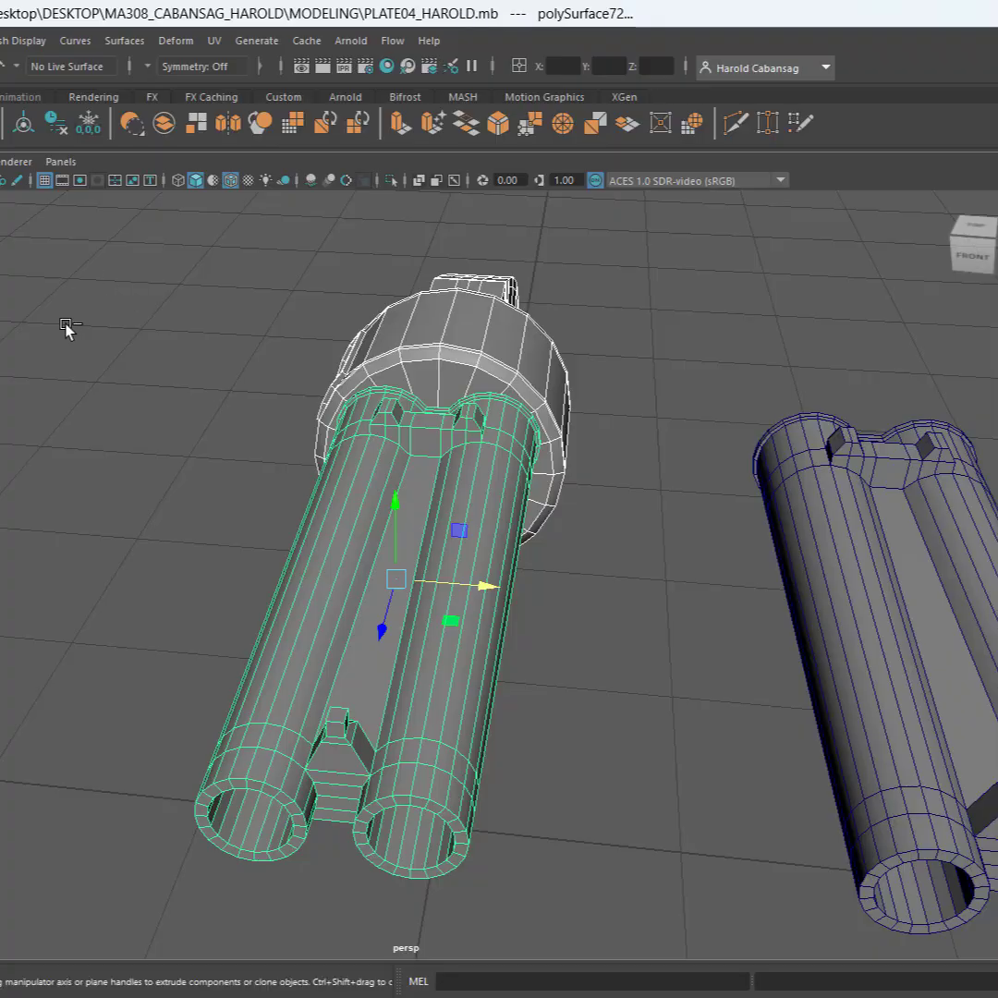
key(ctrl+h)
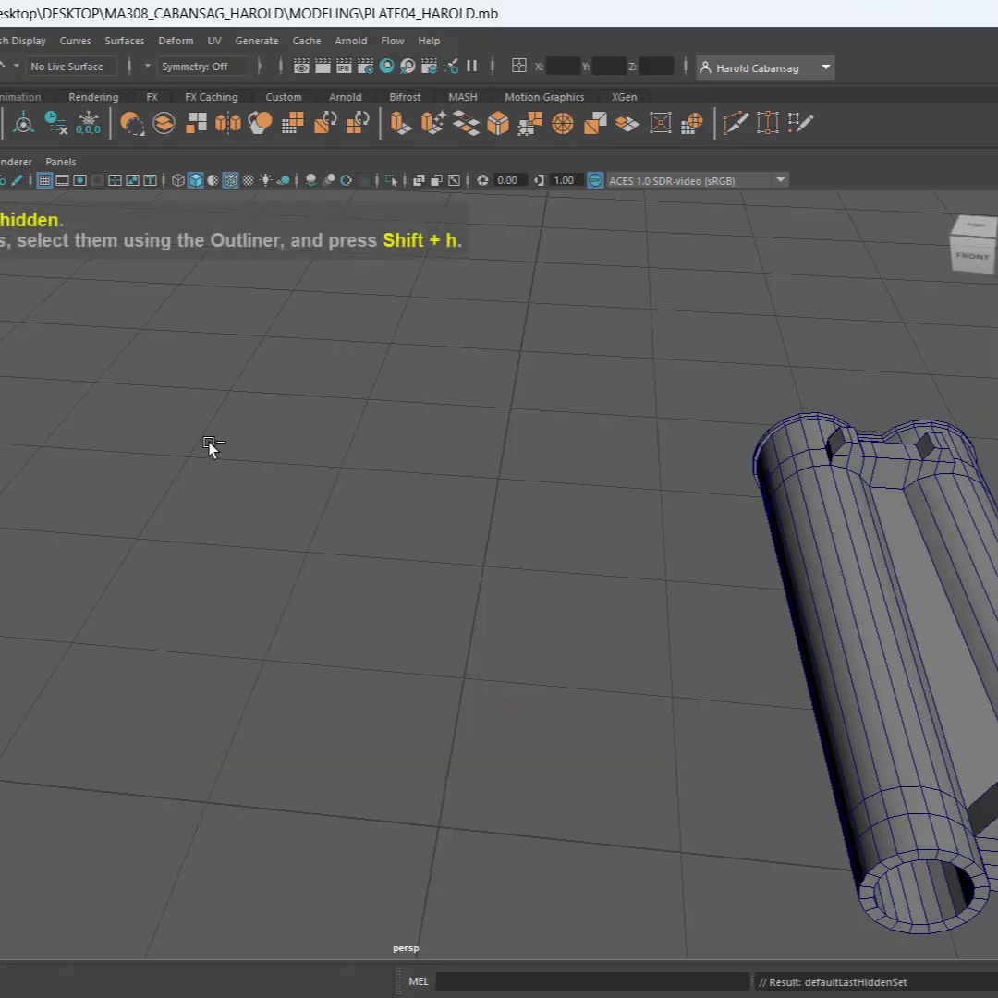
key(ctrl+s)
Select the double-barrel copy and examine its front sight, barrel sides and rear sight block
alt+drag(515, 672, 548, 591)
click(548, 590)
scroll(523, 610, up, 5)
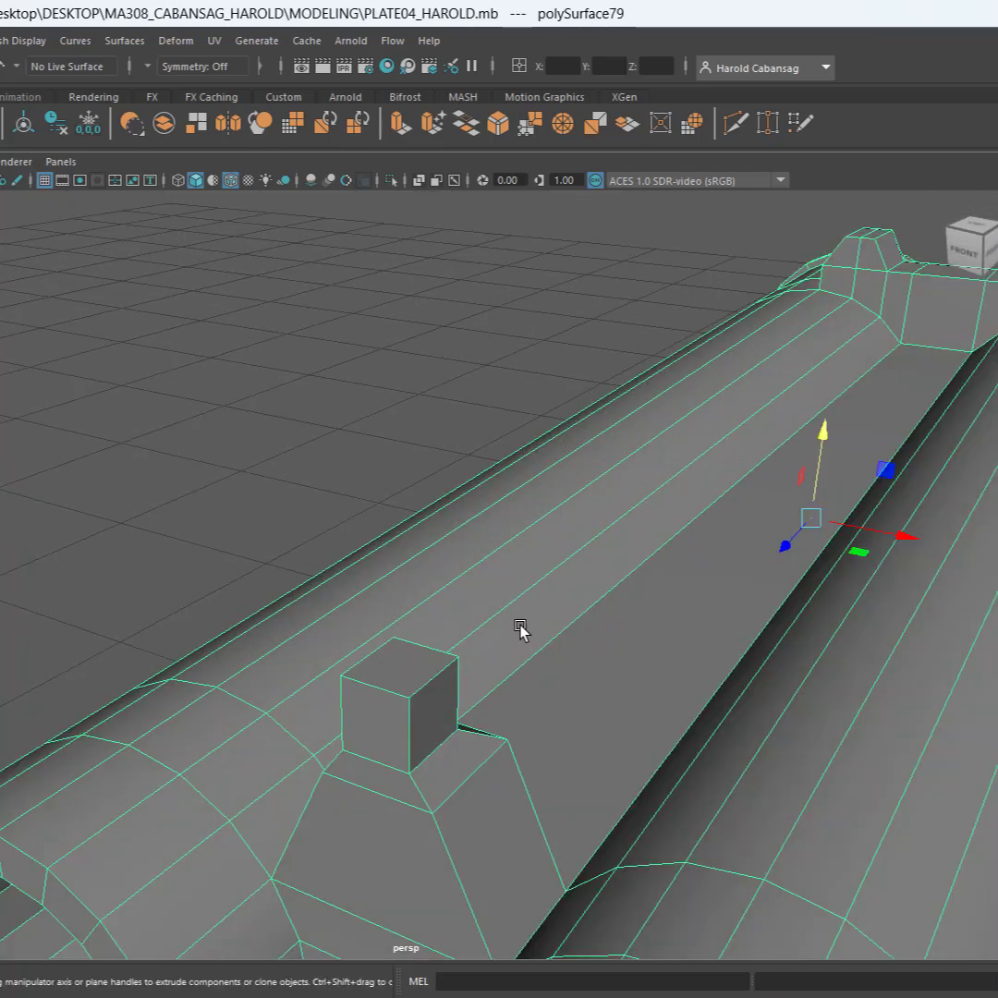
scroll(481, 596, down, 4)
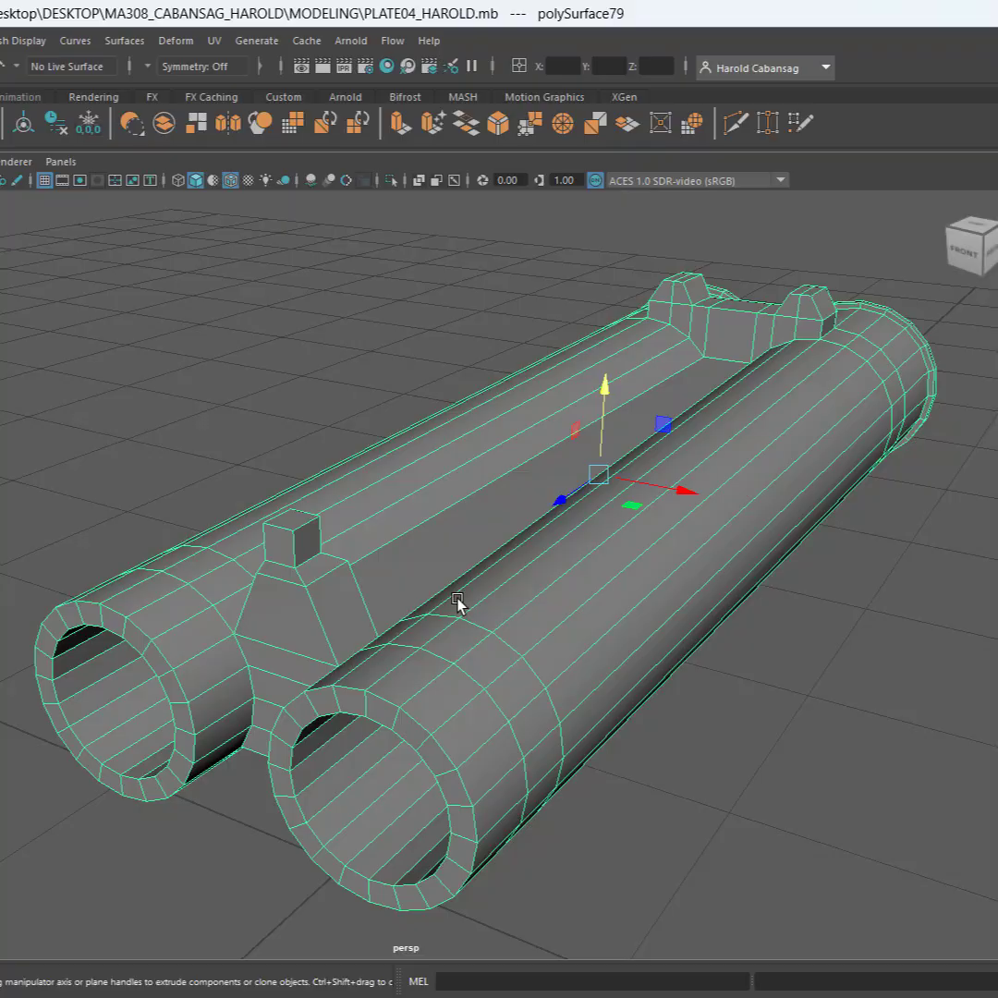
alt+drag(457, 601, 663, 579)
scroll(390, 482, up, 3)
alt+middle_drag(403, 488, 507, 487)
scroll(714, 575, down, 5)
alt+drag(714, 574, 612, 476)
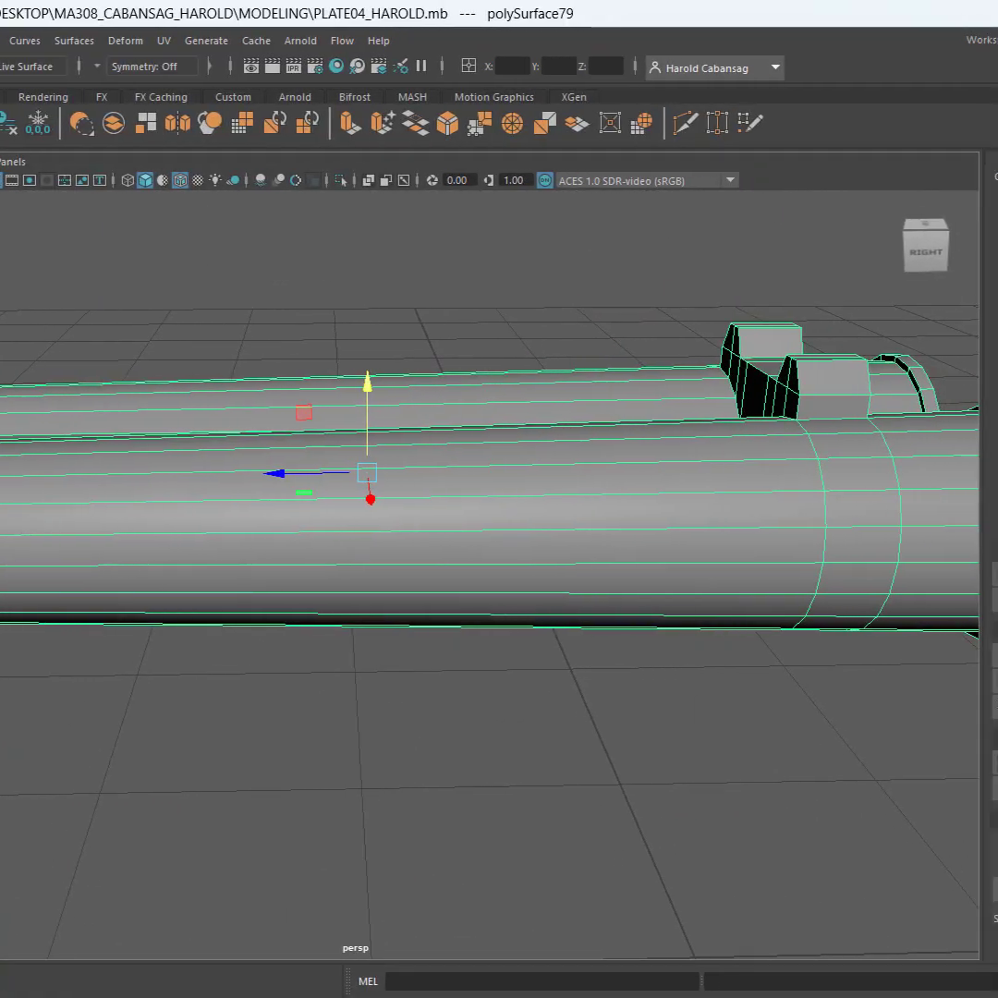
Select every face of the double-barrel copy and bring up the modeling tools
click(917, 242)
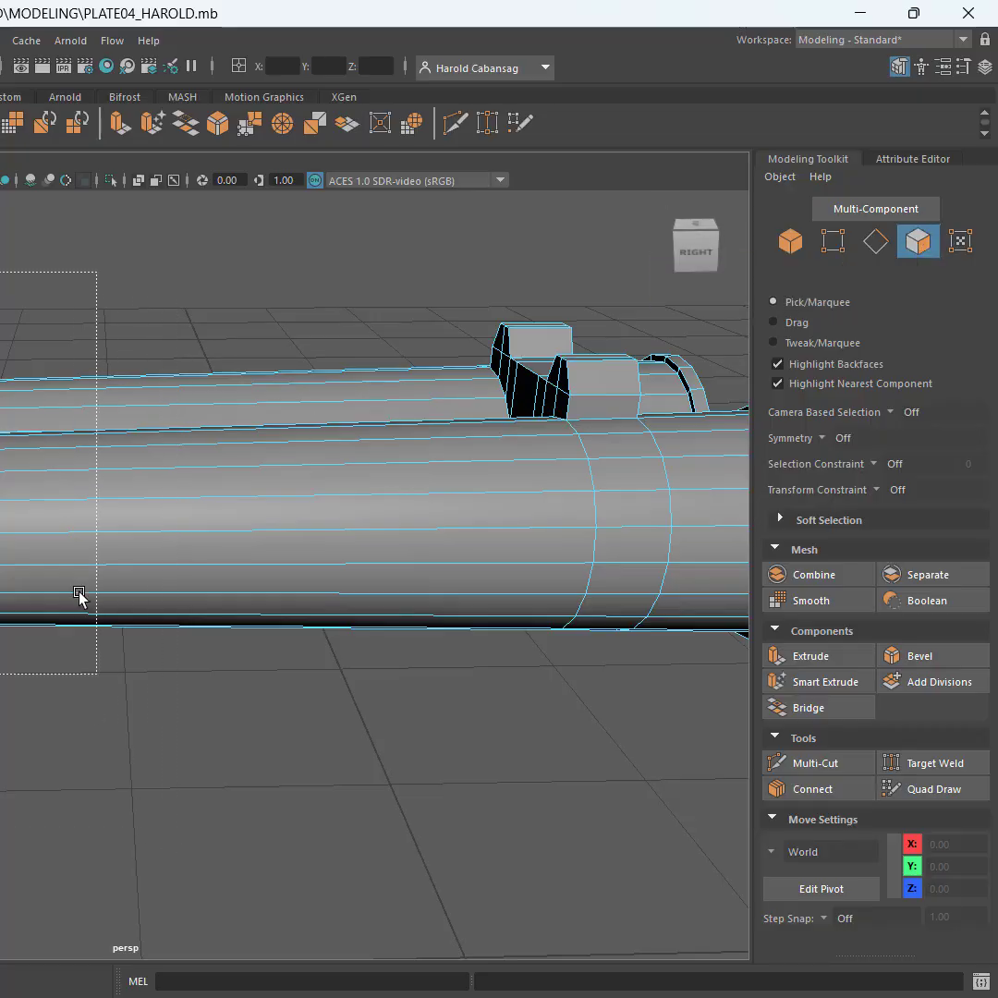
drag(138, 397, 139, 399)
alt+drag(9, 440, 127, 563)
key(ctrl+a)
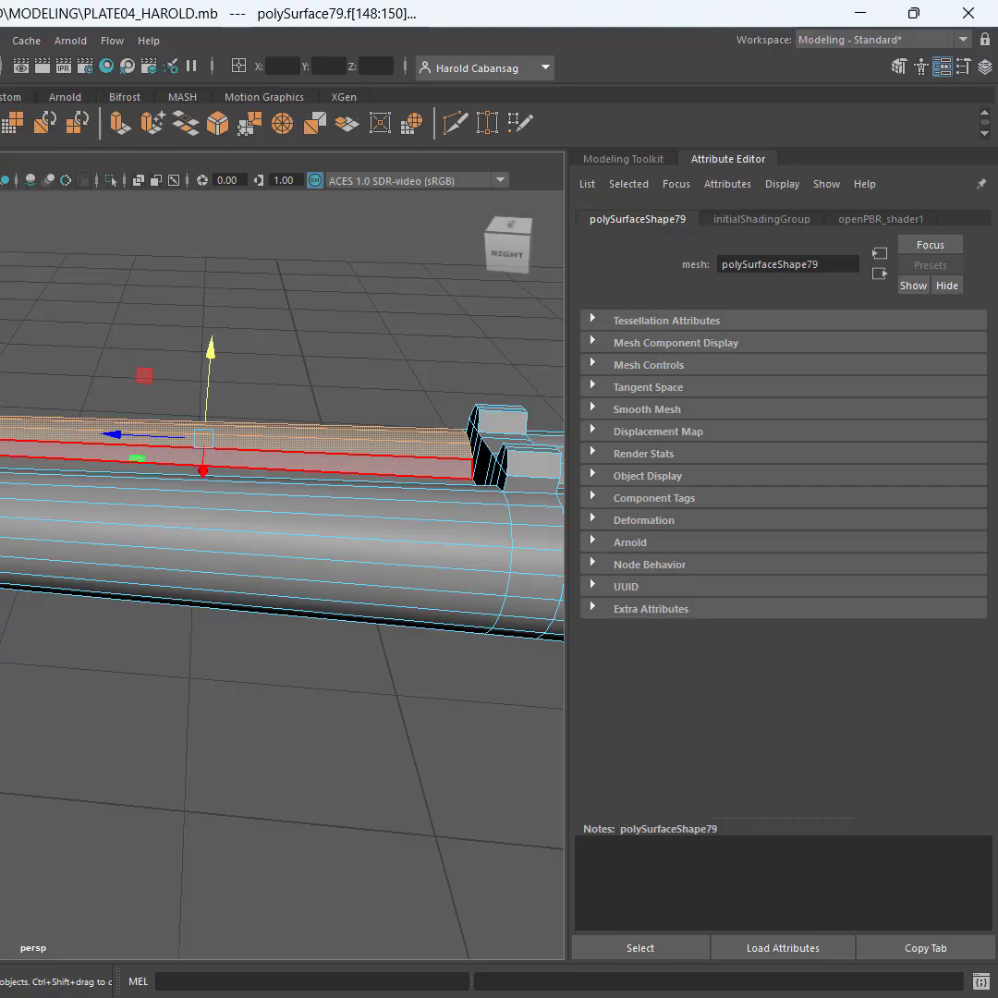
key(ctrl+shift+a)
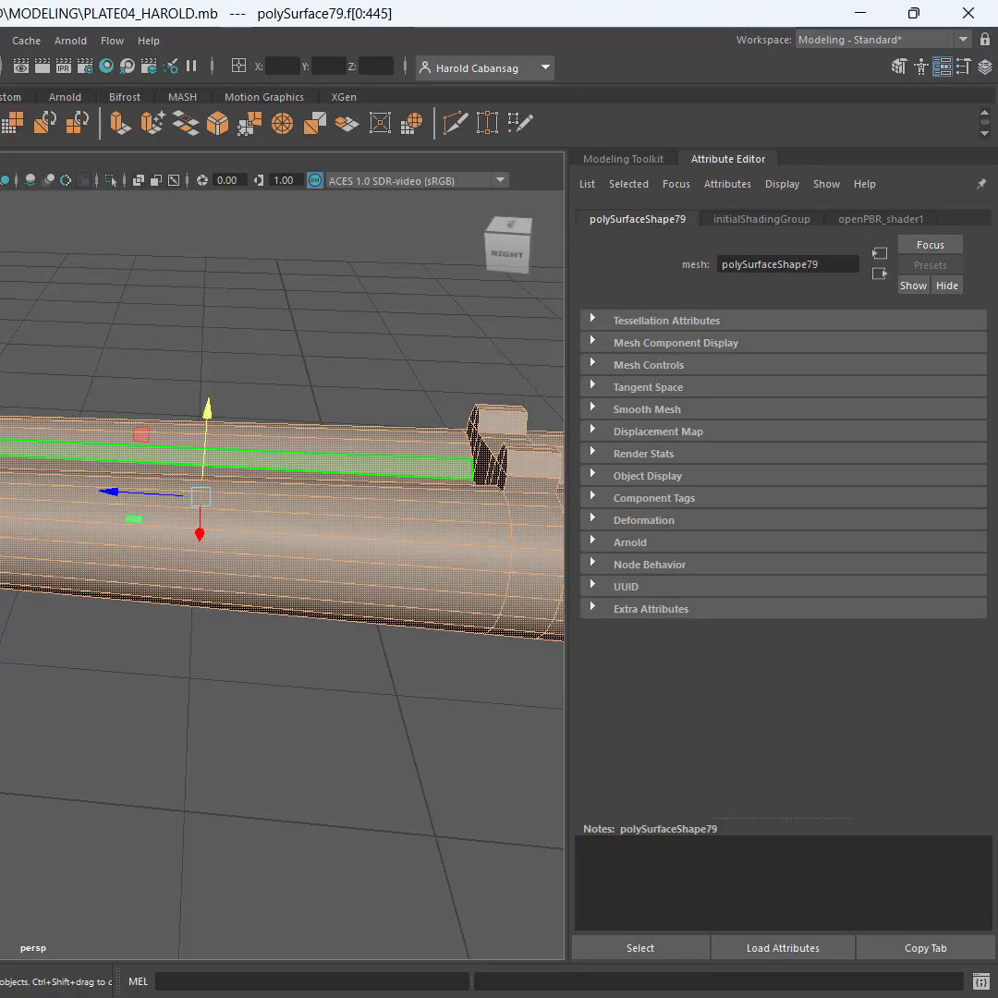
key(ctrl+x)
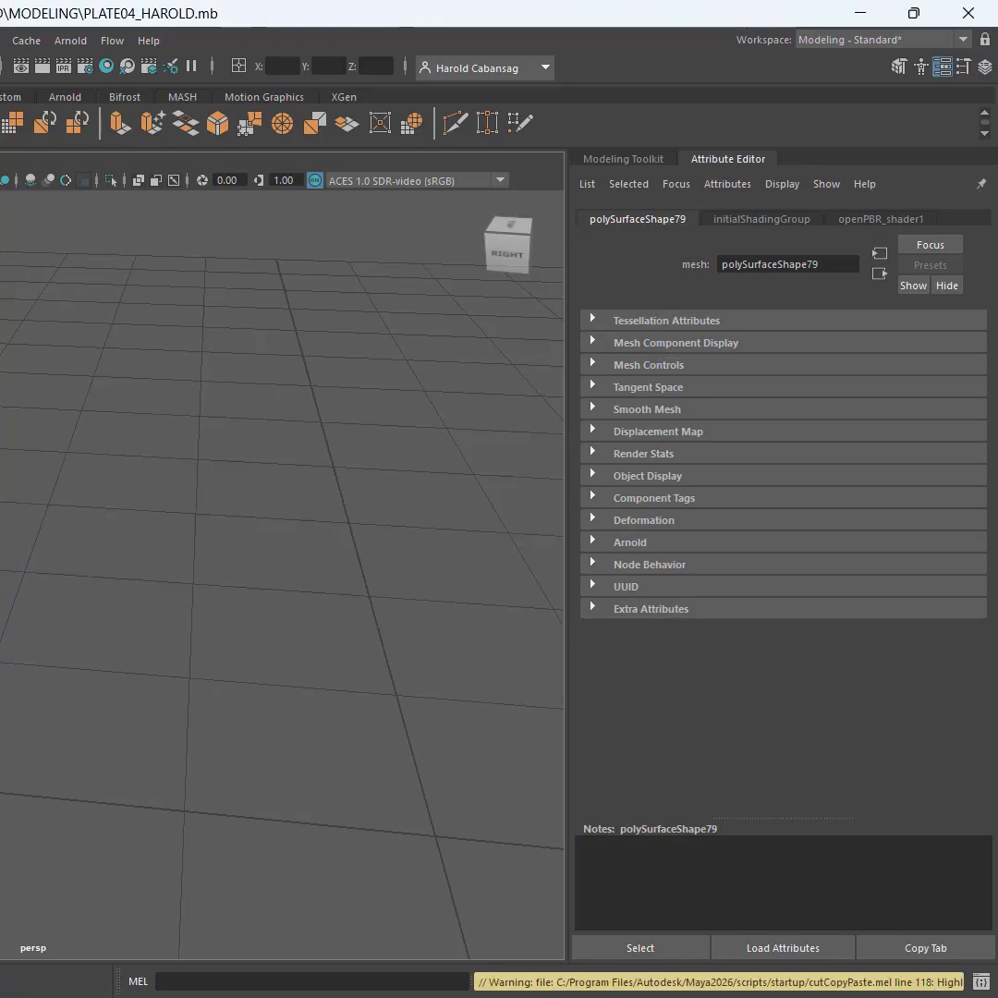
key(ctrl+z)
alt+drag(4, 554, 131, 610)
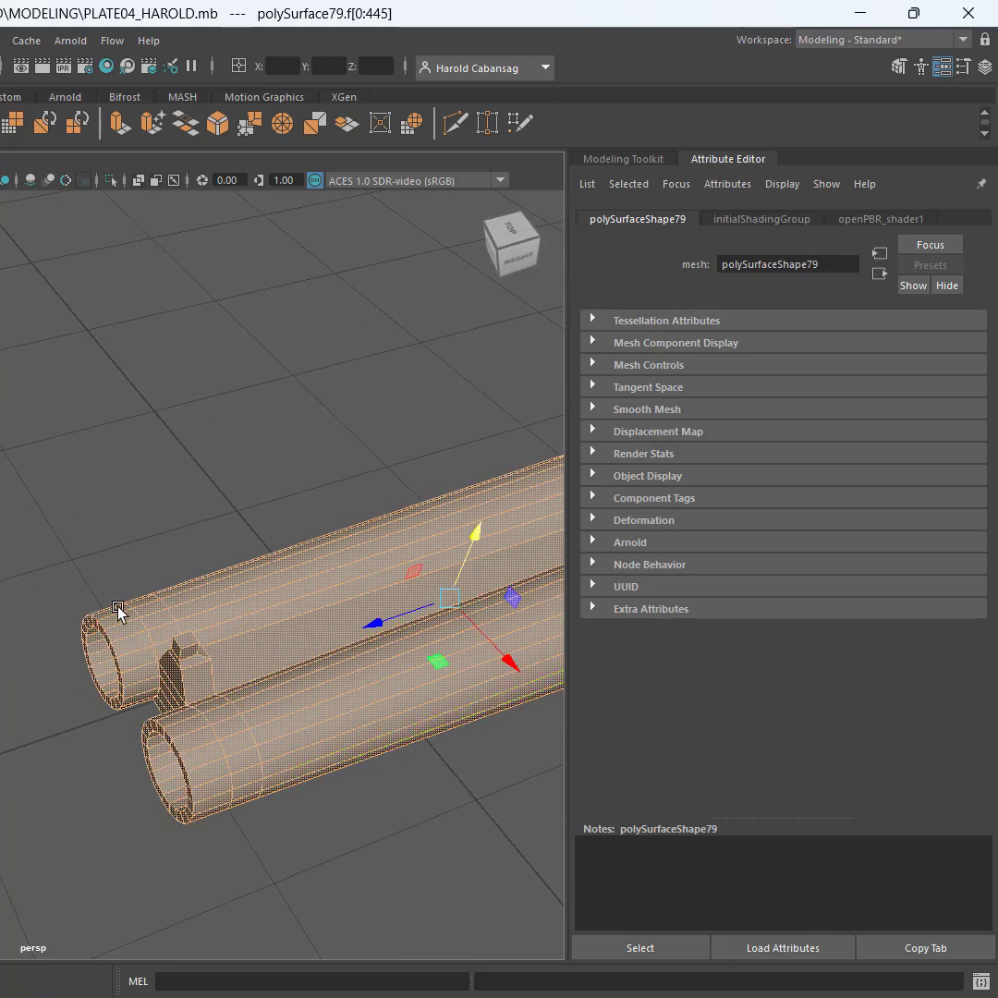
alt+middle_drag(119, 611, 0, 591)
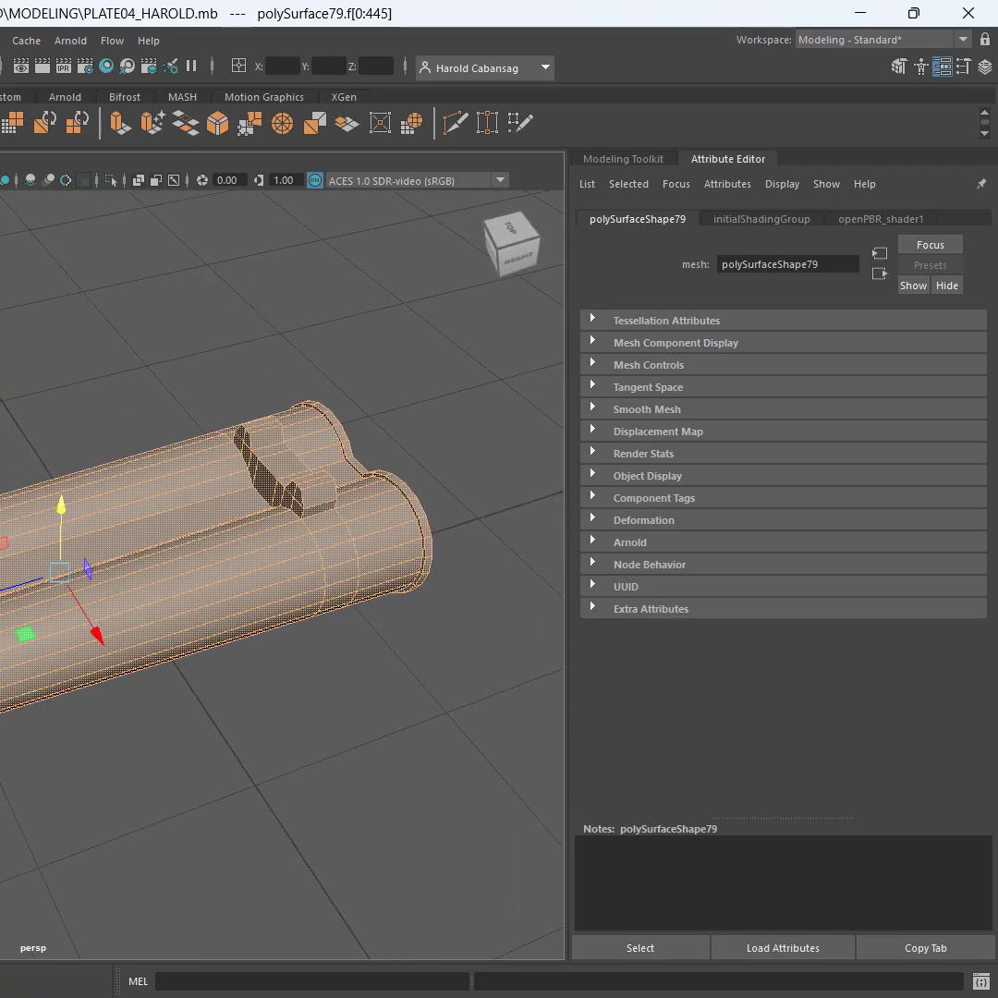
click(899, 68)
Remove the faces at the rear rims and the muzzle ends from the face selection
alt+drag(333, 368, 399, 545)
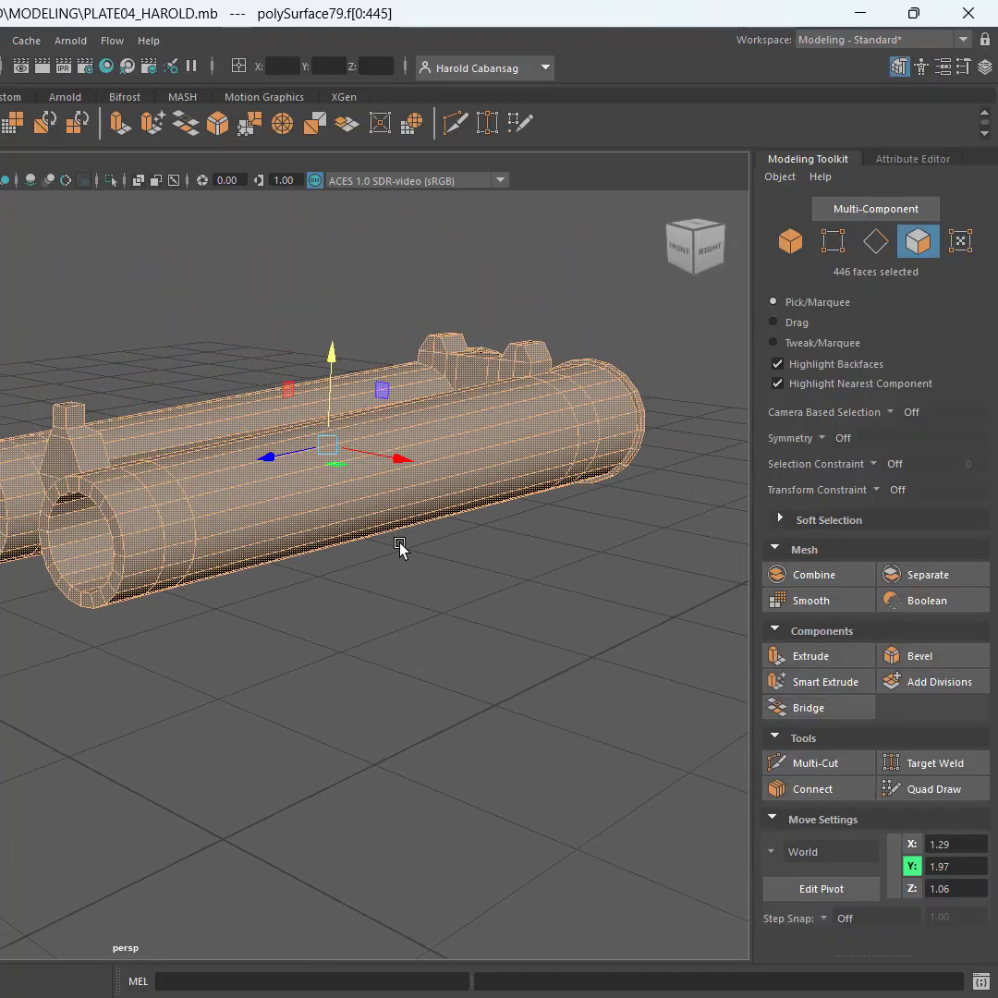
scroll(227, 414, up, 6)
scroll(227, 415, down, 4)
alt+drag(227, 415, 120, 472)
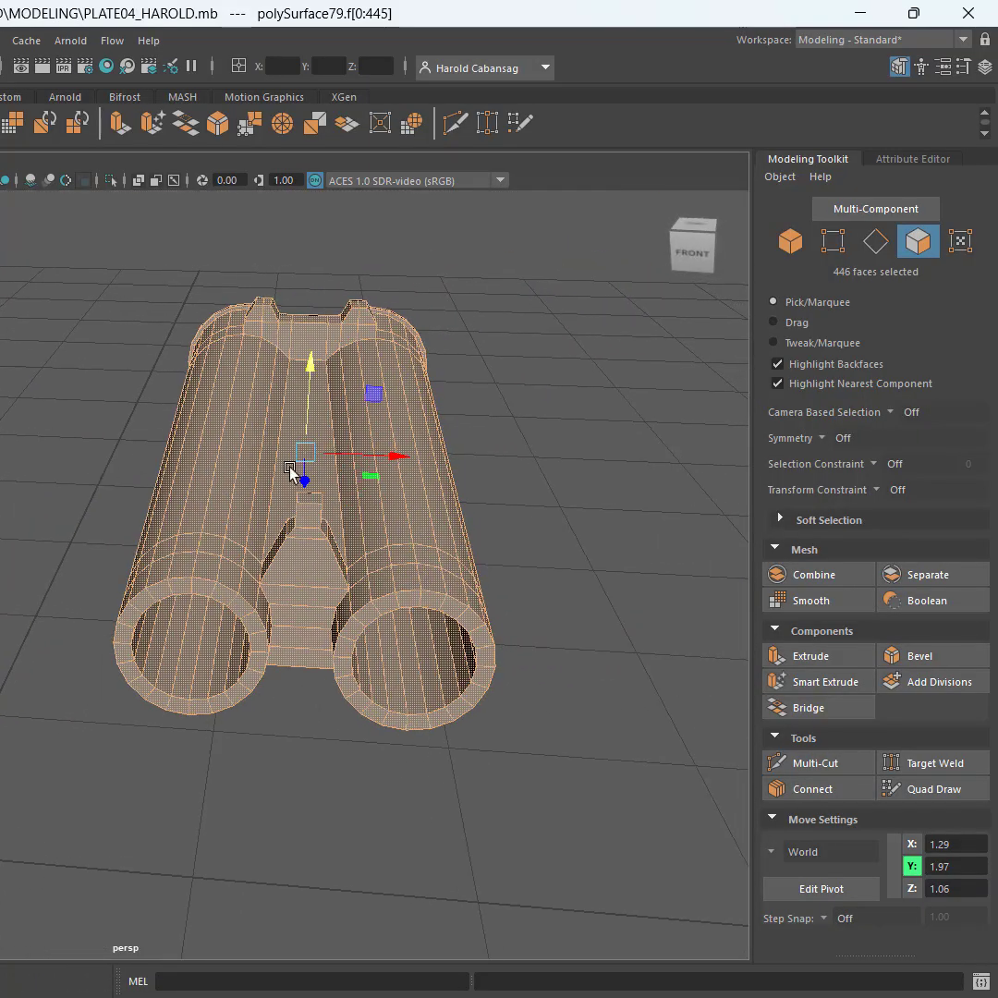
alt+drag(290, 471, 107, 464)
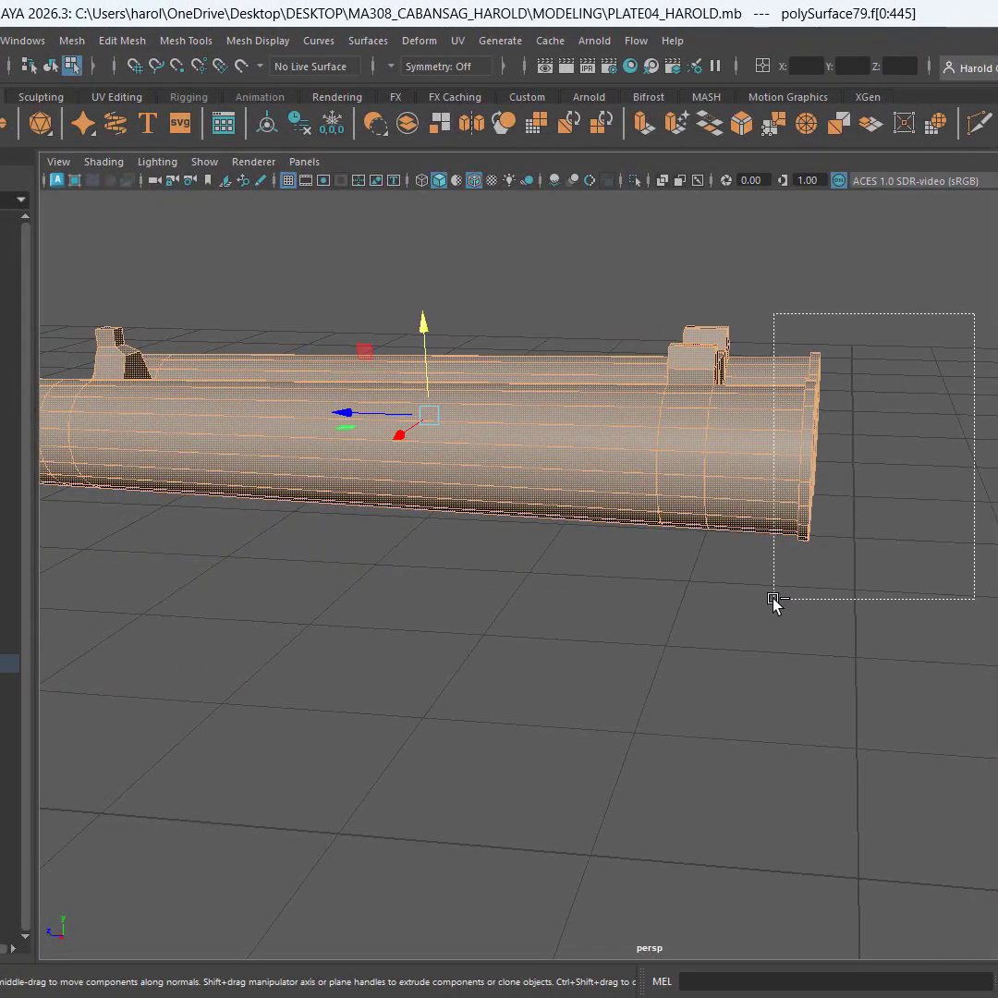
drag(774, 602, 774, 601)
alt+drag(554, 558, 884, 542)
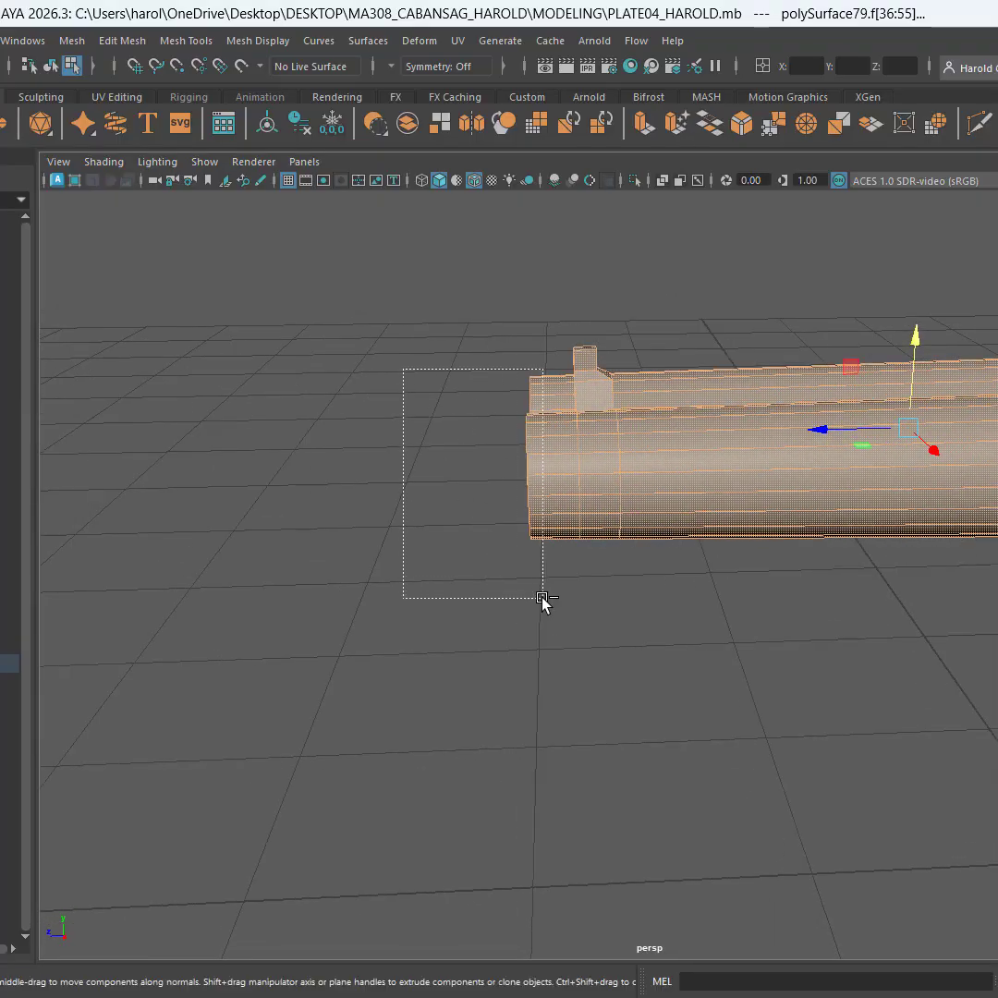
drag(542, 598, 723, 570)
In the front view, remove the faces of the barrels' lower halves and lower outer sides from the selection
key(space)
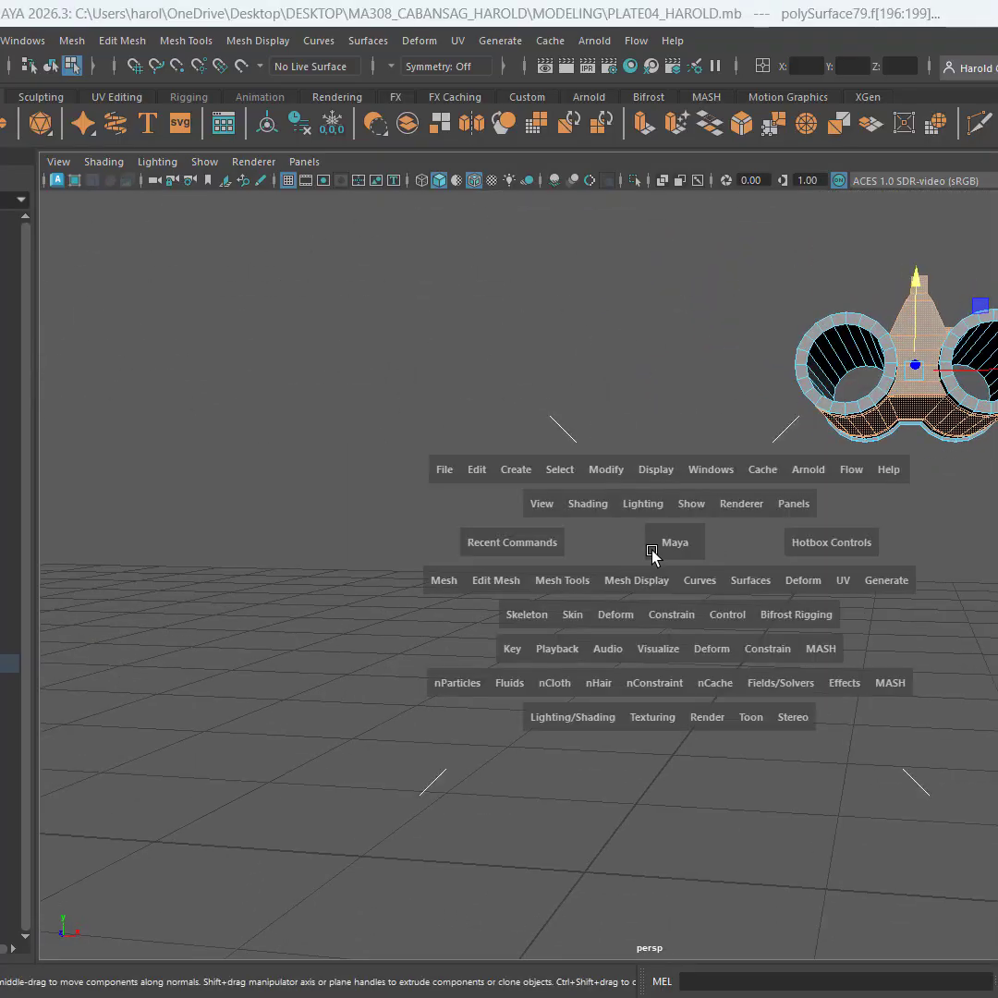
key(space)
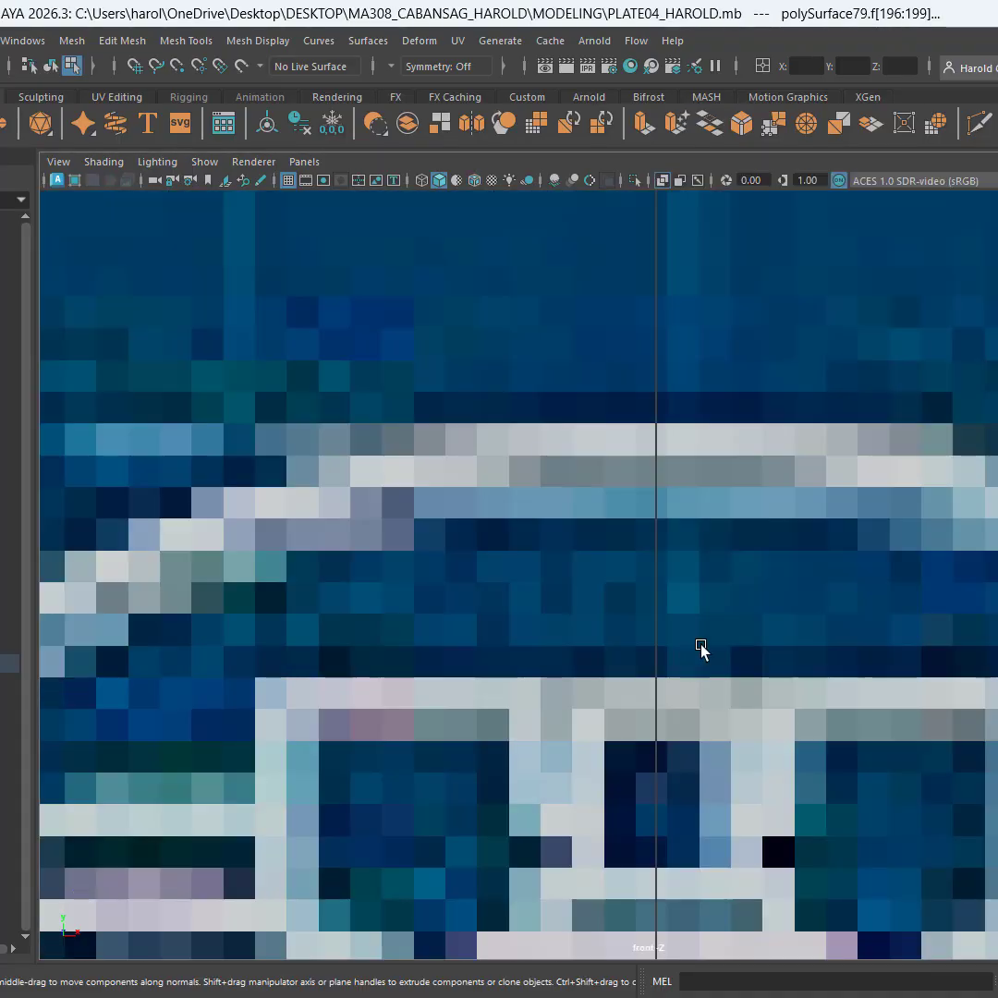
scroll(702, 645, down, 10)
scroll(734, 646, up, 8)
alt+middle_drag(910, 510, 586, 760)
scroll(704, 536, up, 9)
alt+middle_drag(637, 514, 636, 616)
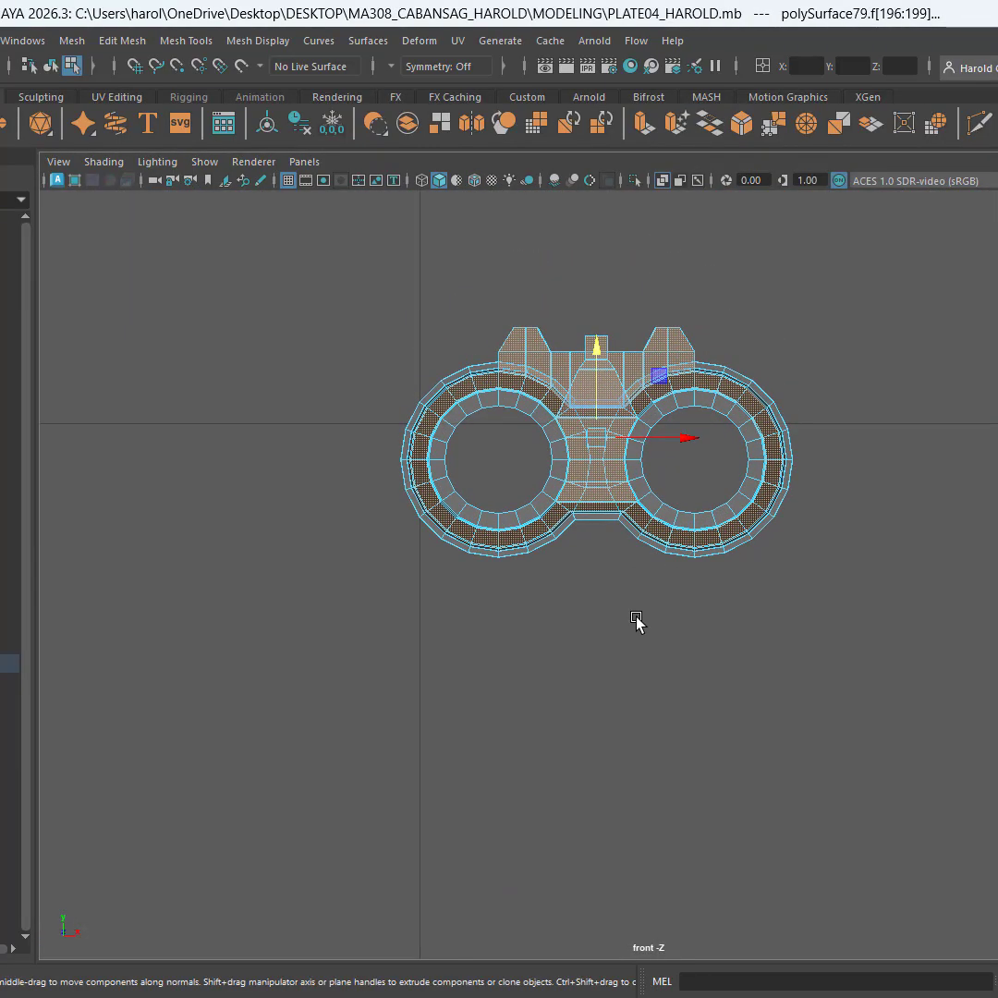
key(f)
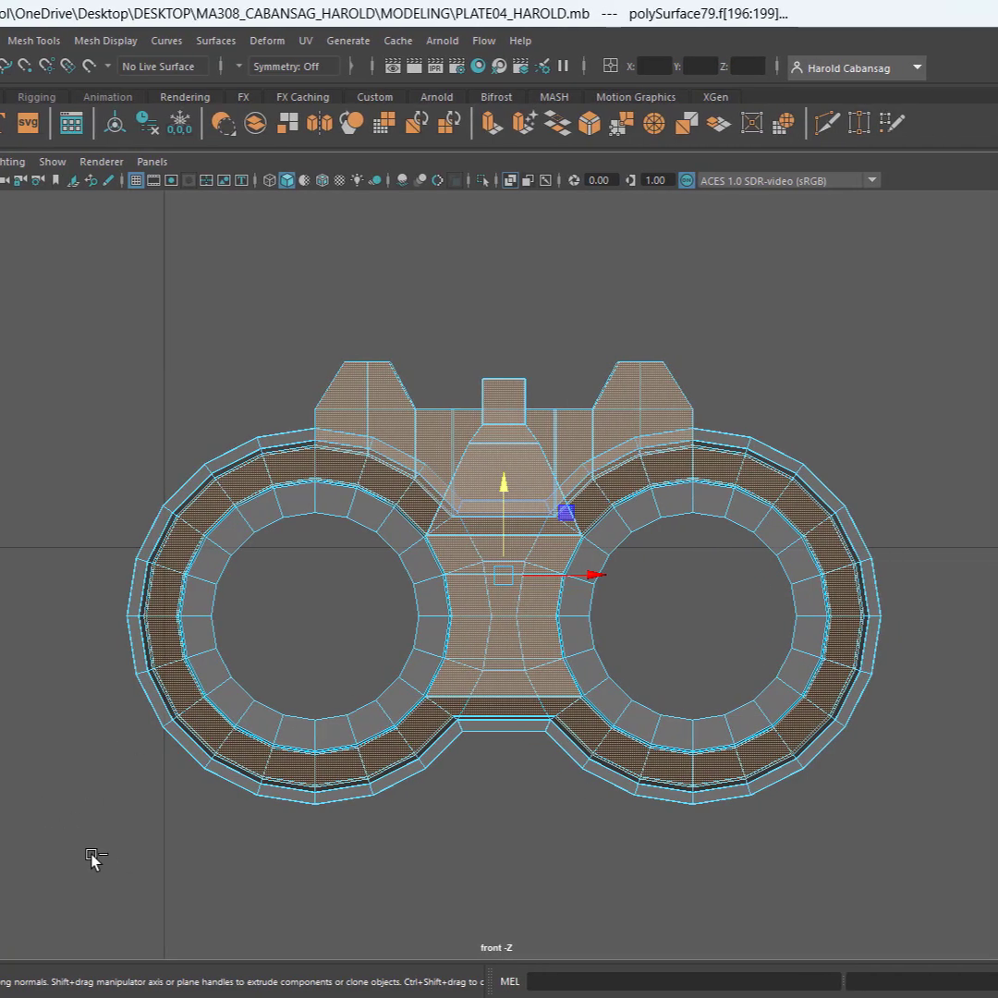
drag(93, 857, 968, 600)
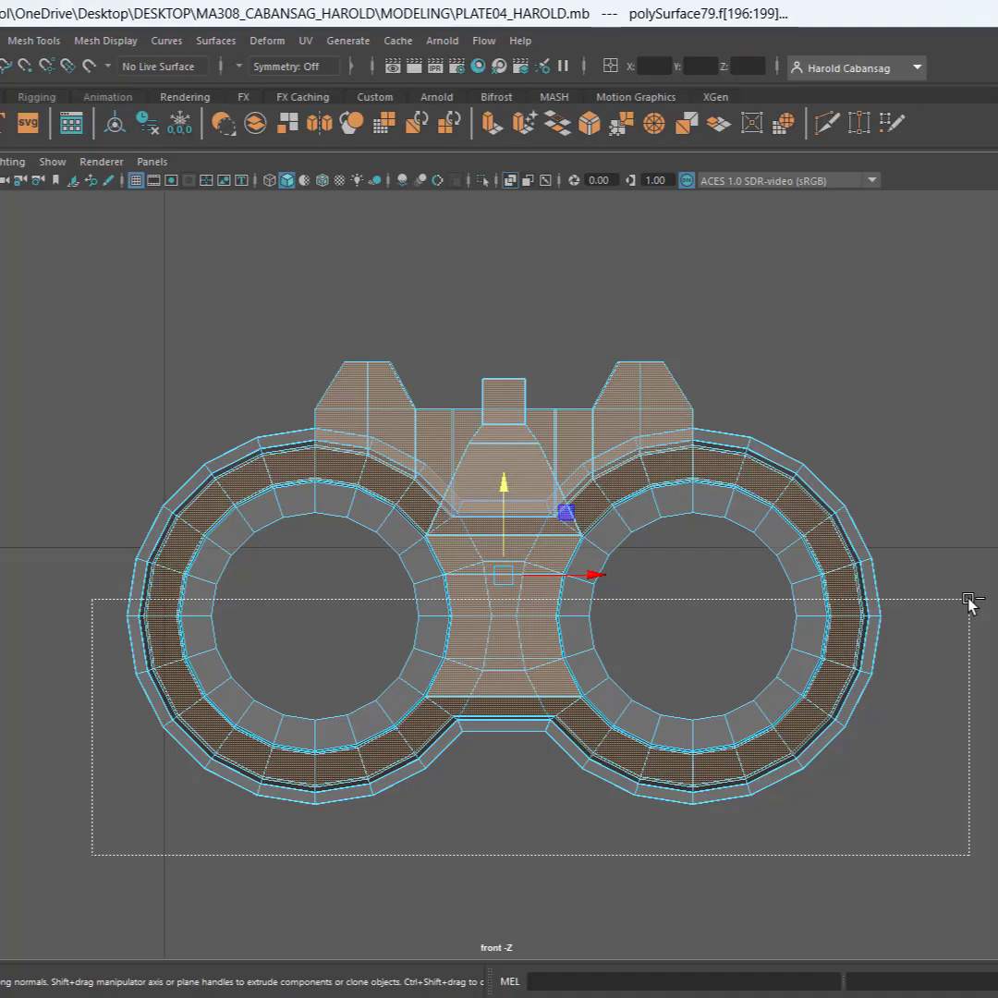
drag(972, 624, 974, 637)
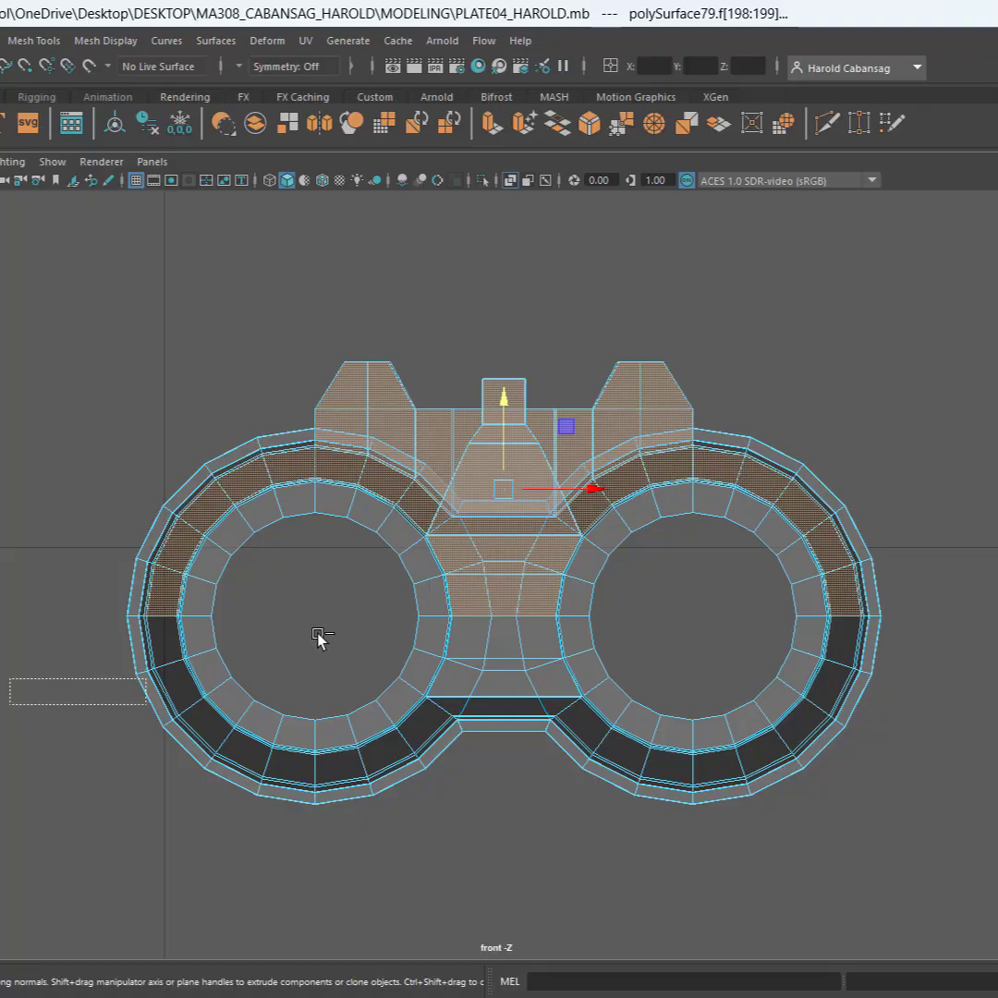
ctrl+drag(292, 594, 292, 594)
ctrl+drag(771, 668, 974, 600)
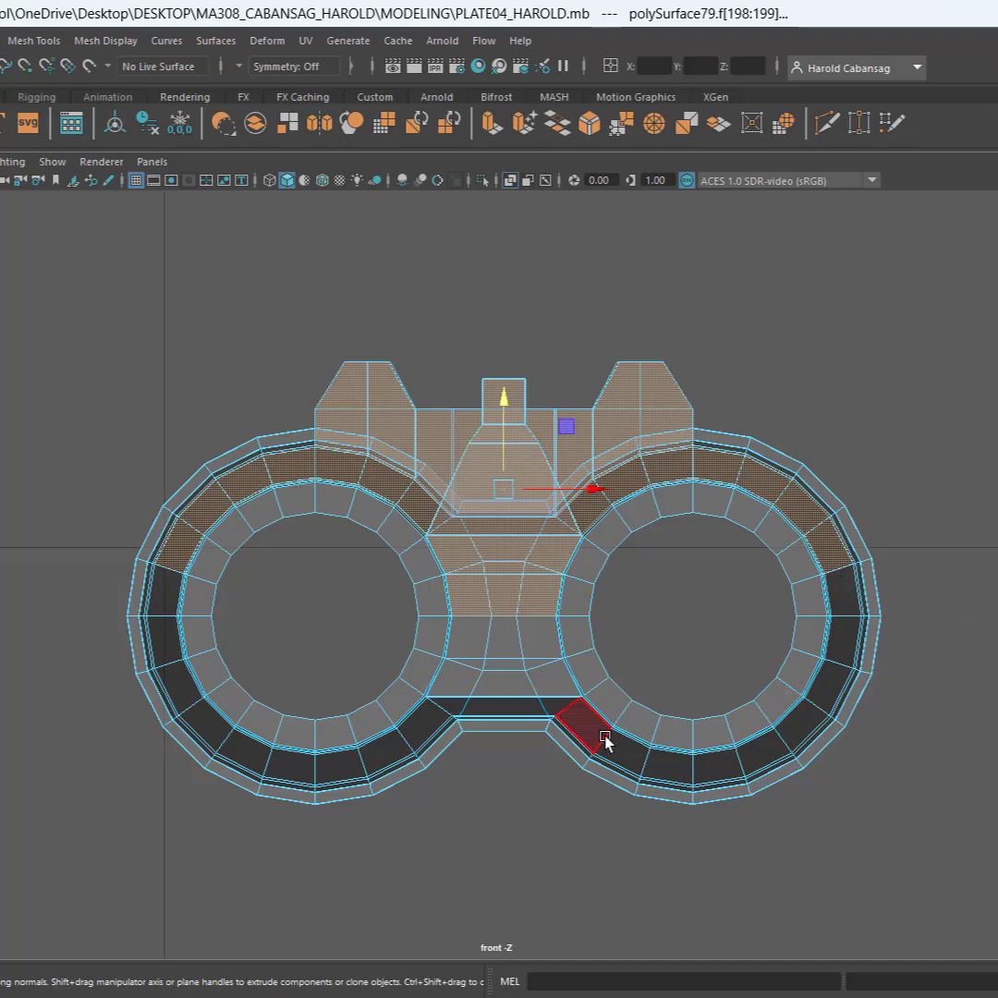
In the perspective view, remove the two bridge faces below the front sight between the muzzles from the selection
key(space)
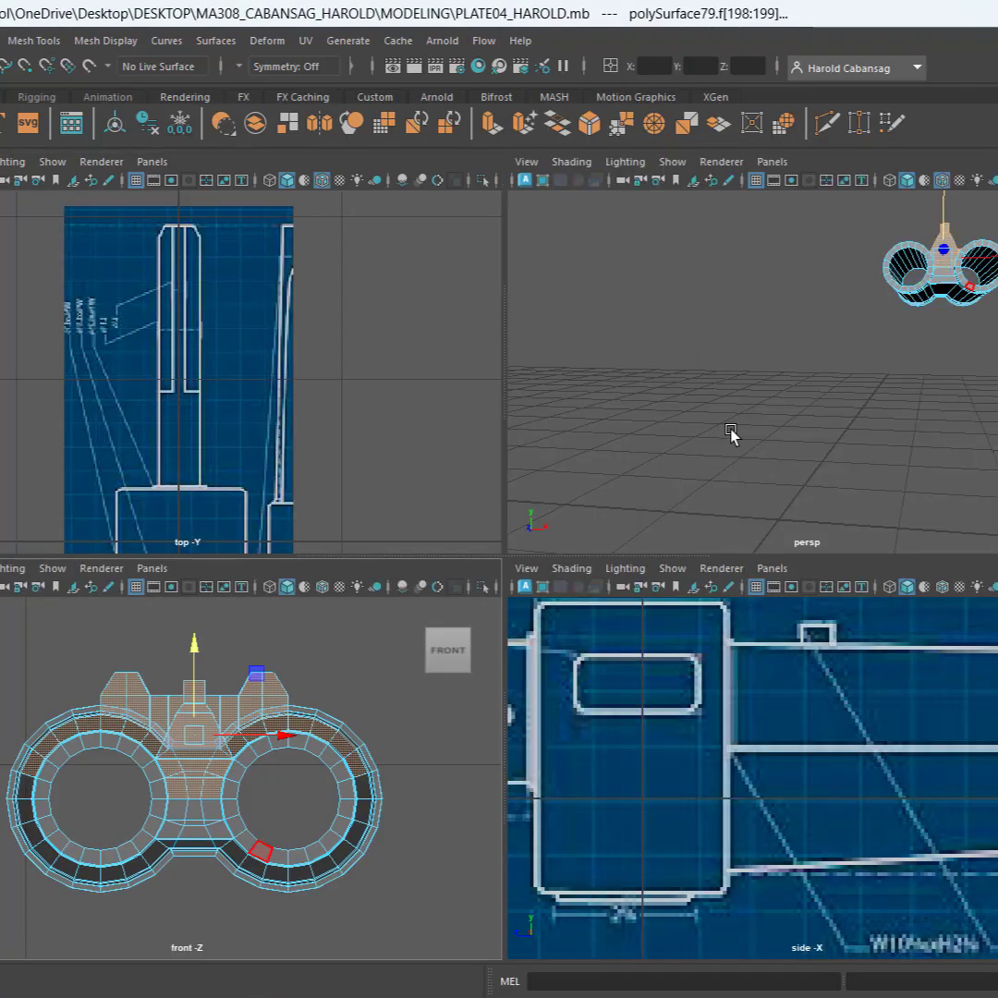
key(space)
alt+drag(612, 554, 617, 715)
alt+middle_drag(617, 715, 494, 836)
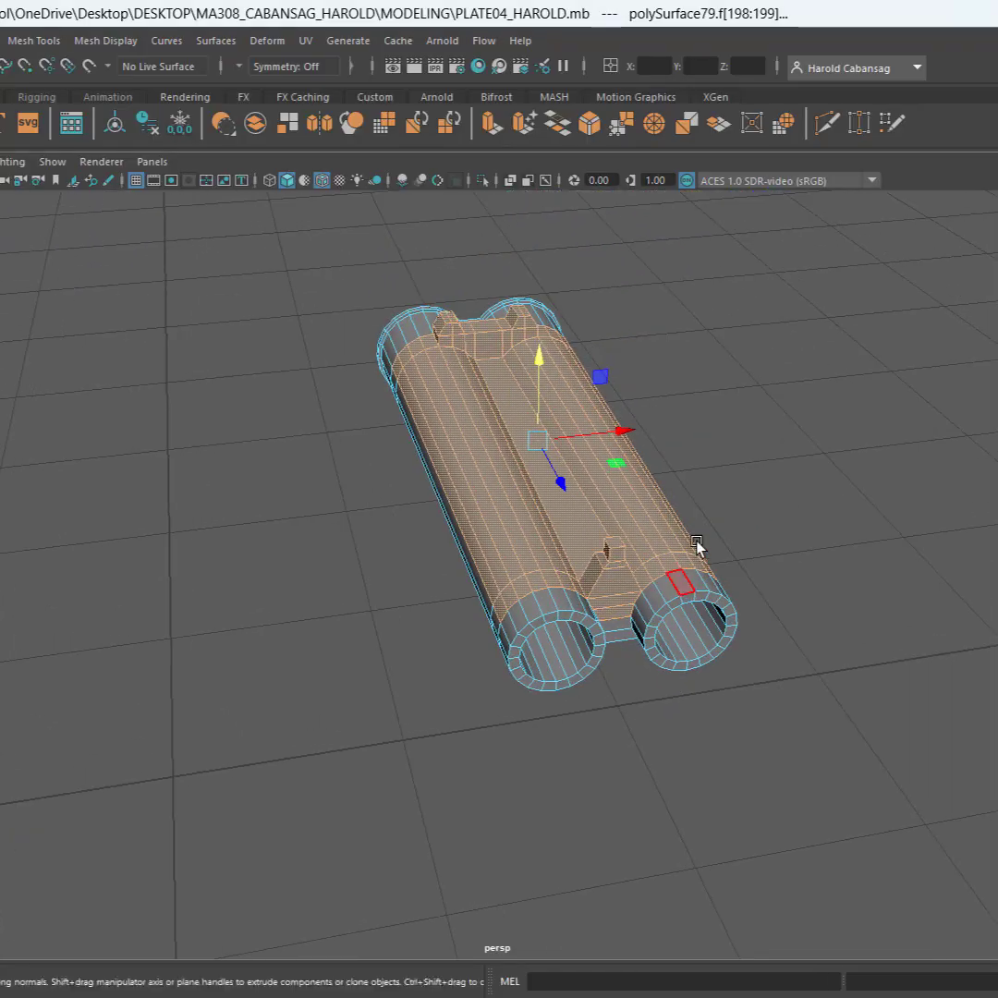
scroll(709, 638, up, 6)
shift+click(855, 659)
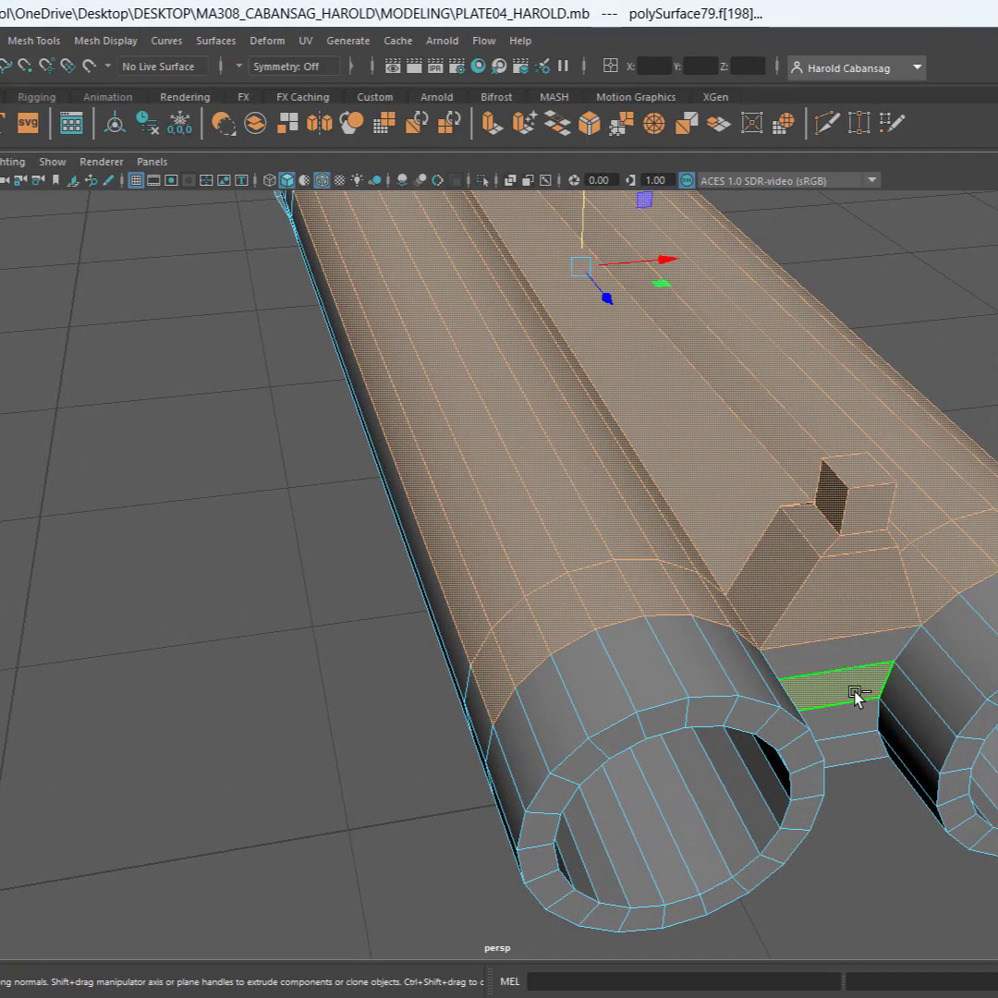
shift+click(856, 695)
Deselect the long faces along the middle strip and the top and outer side of one barrel
alt+drag(750, 891, 356, 851)
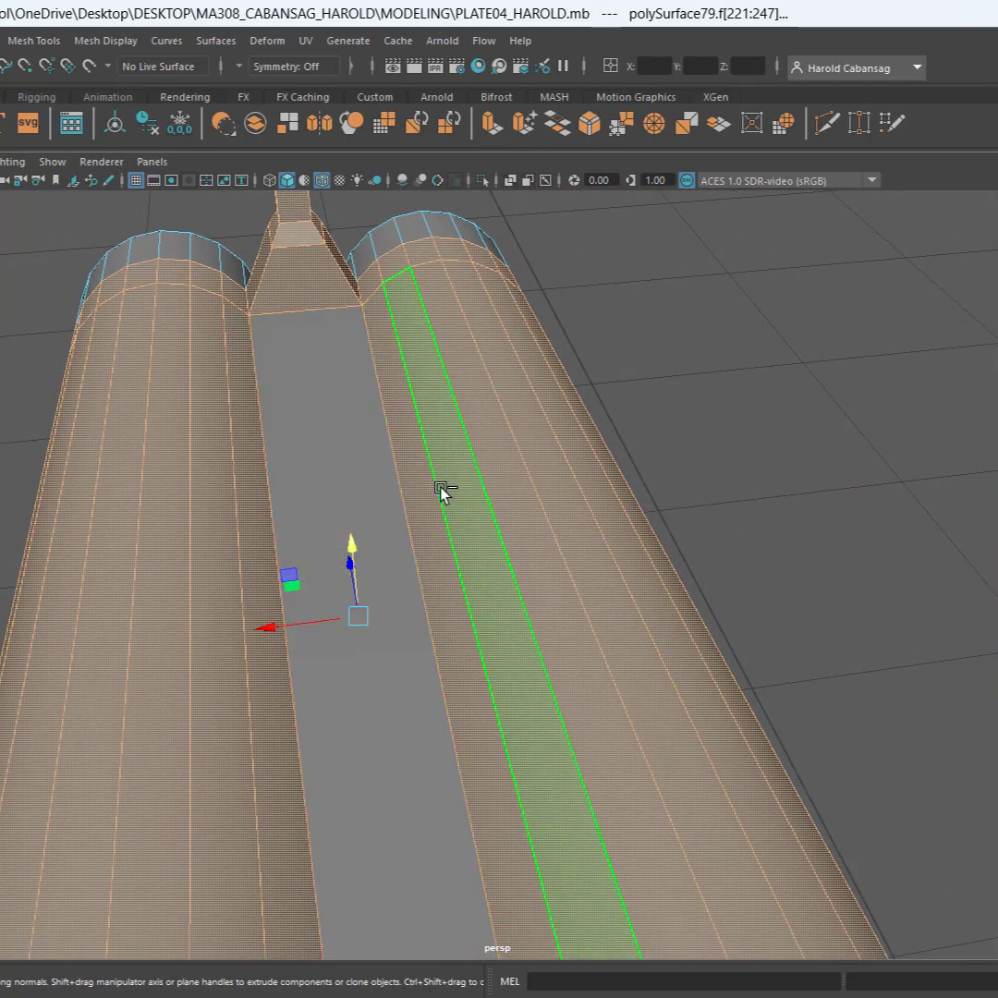
ctrl+click(426, 490)
ctrl+click(471, 479)
ctrl+click(512, 469)
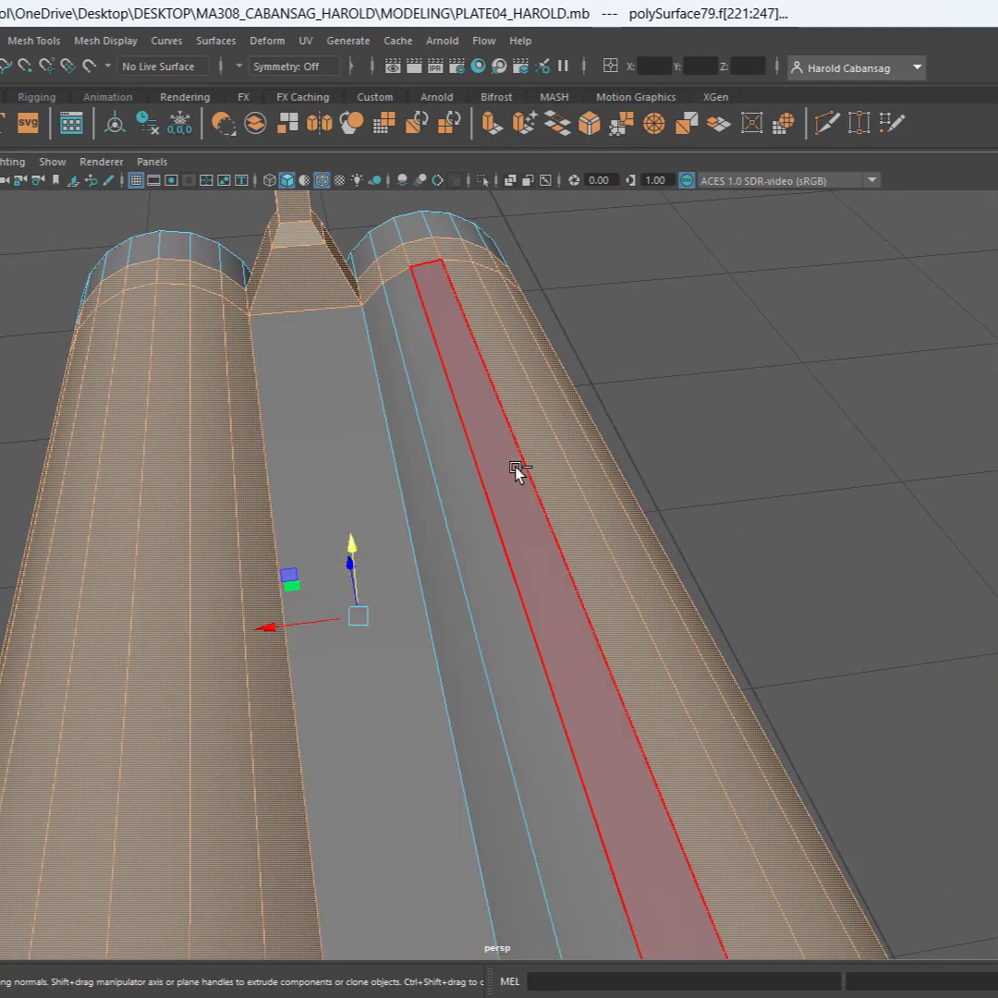
ctrl+click(540, 464)
ctrl+click(574, 454)
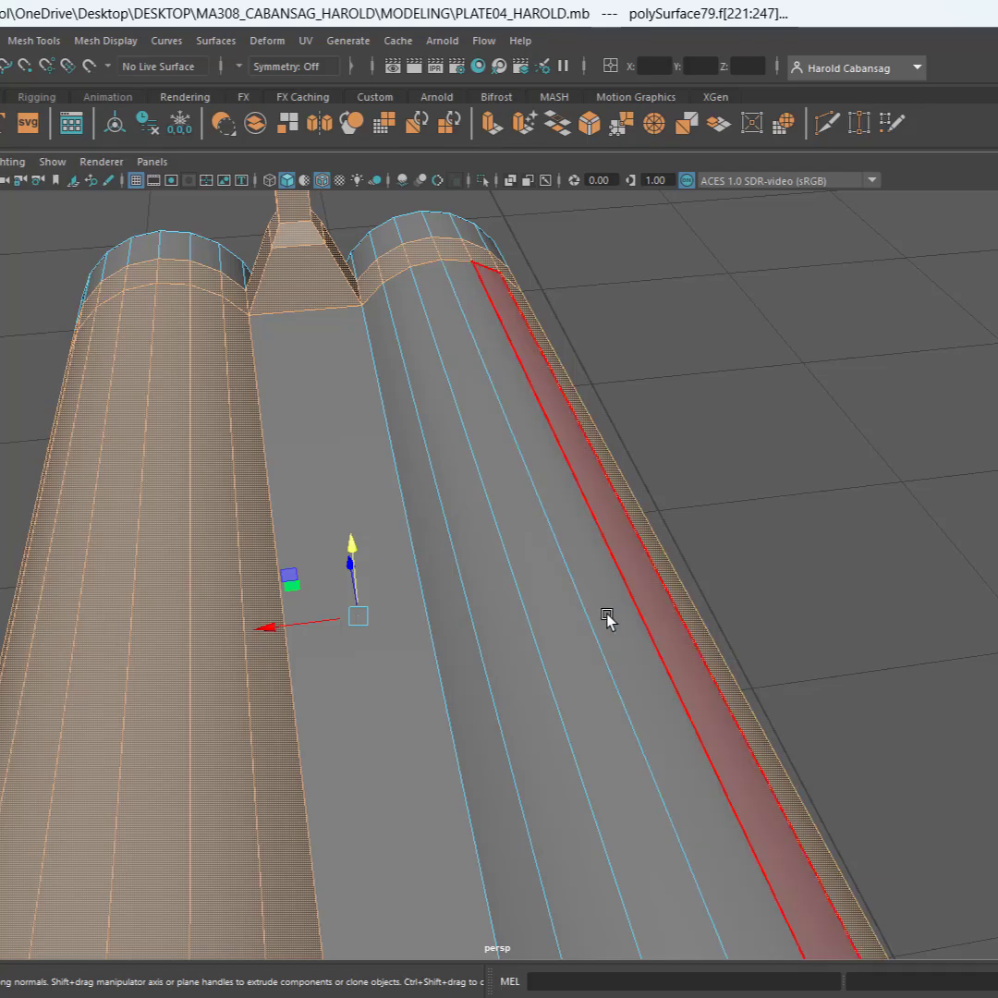
alt+drag(608, 619, 529, 607)
ctrl+click(230, 784)
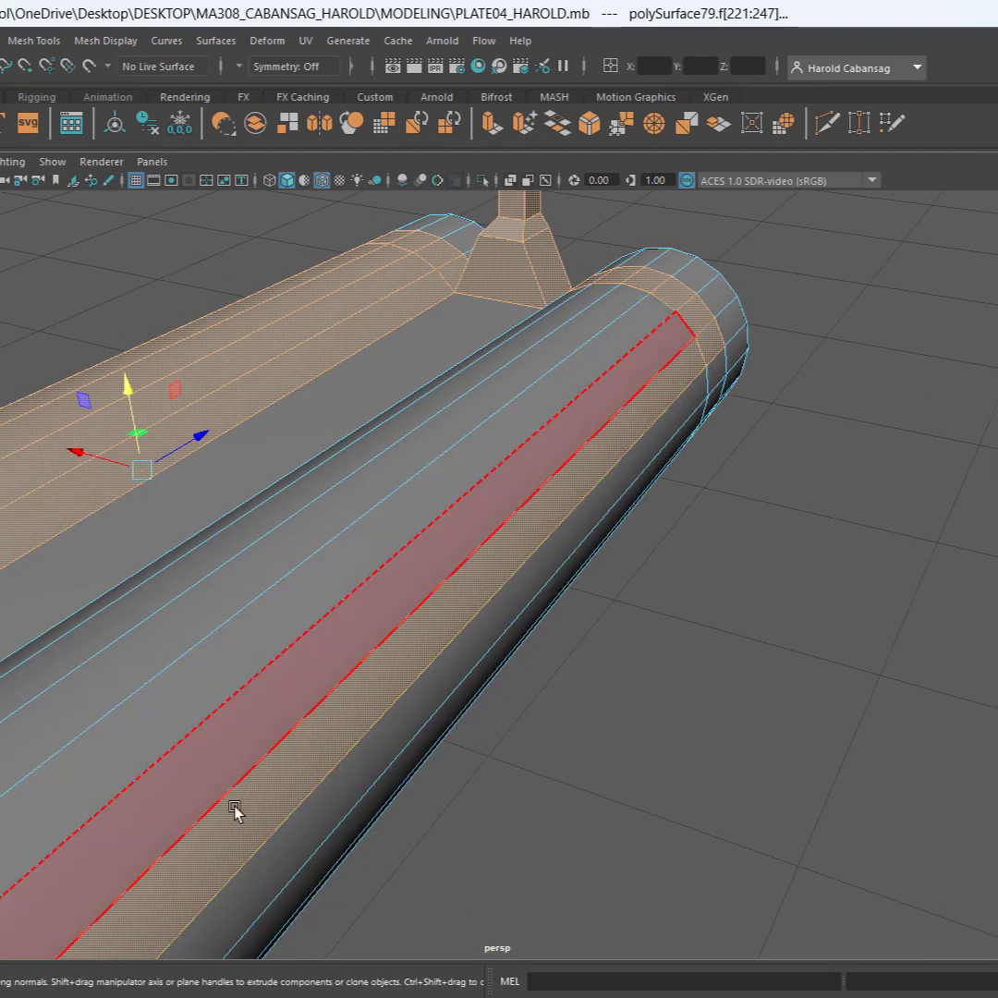
Deselect the long lengthwise faces along the top of the other barrel, keeping the front sight and its band selected
alt+drag(200, 780, 460, 774)
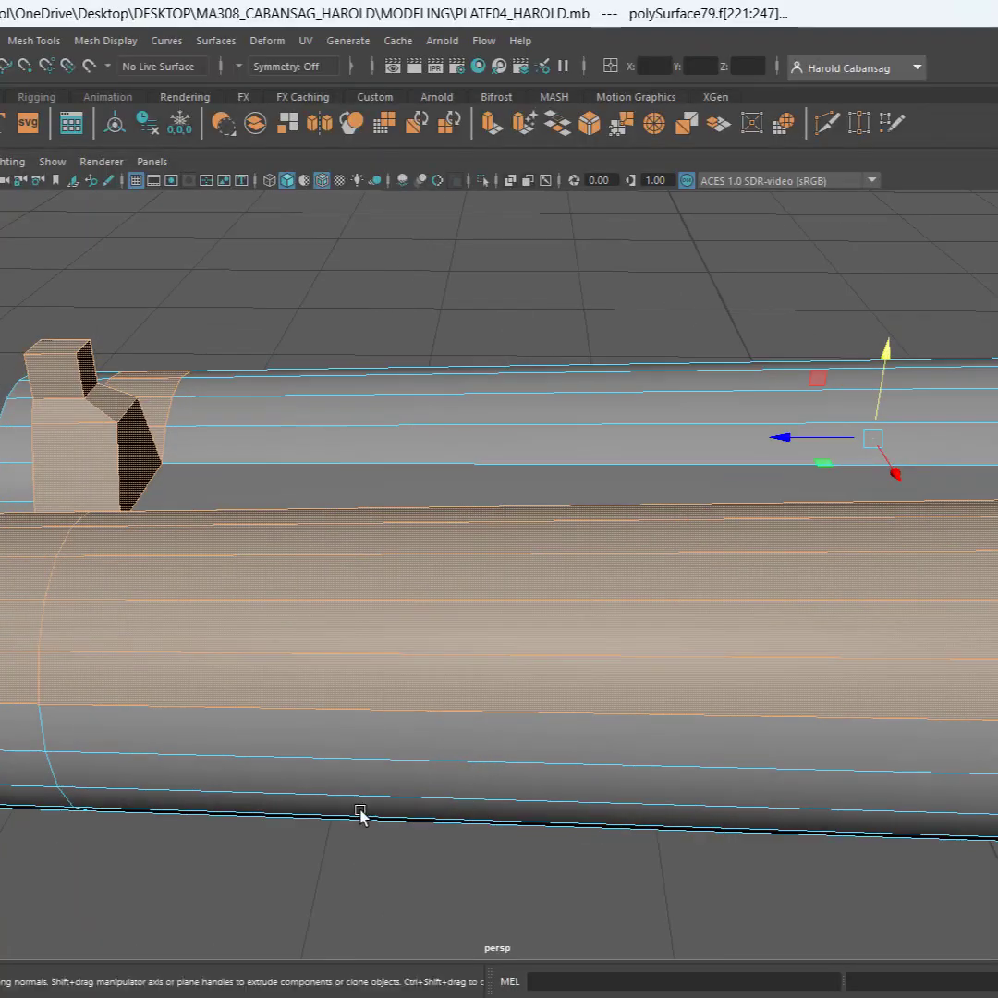
alt+drag(566, 746, 363, 709)
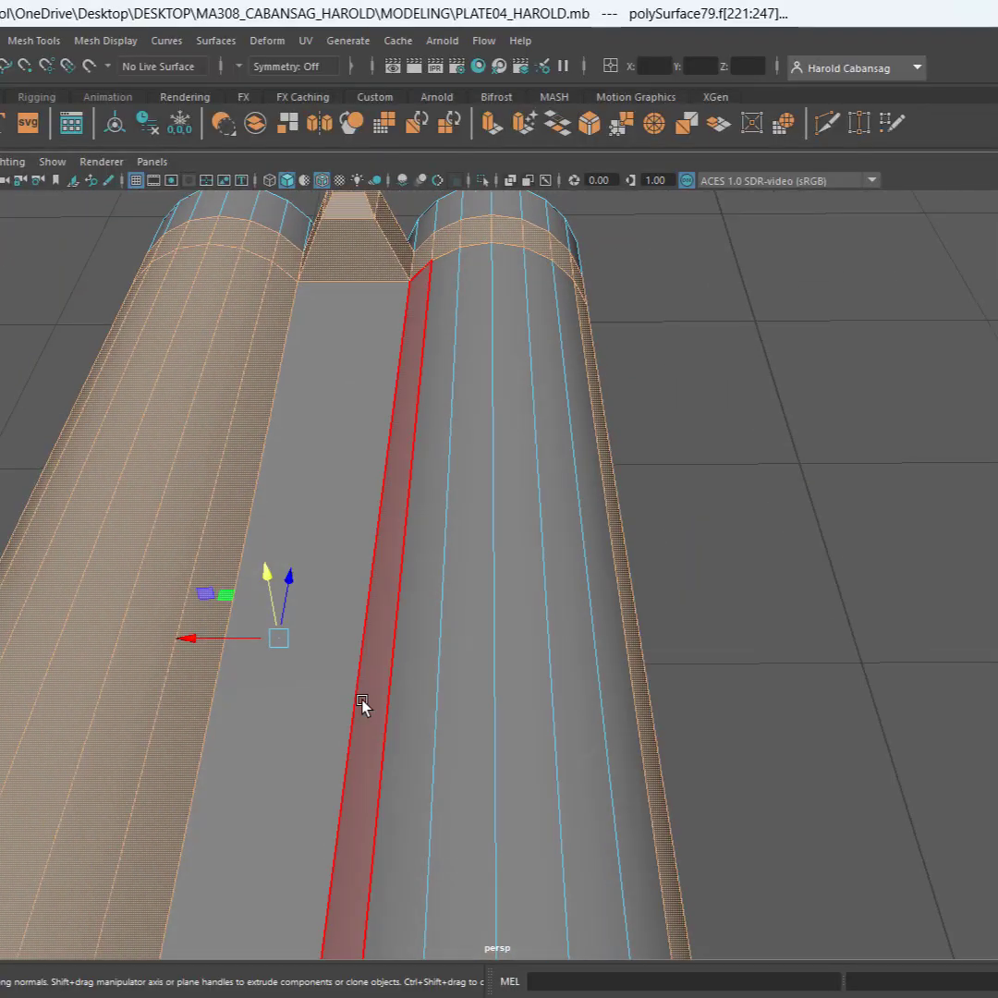
shift+click(196, 663)
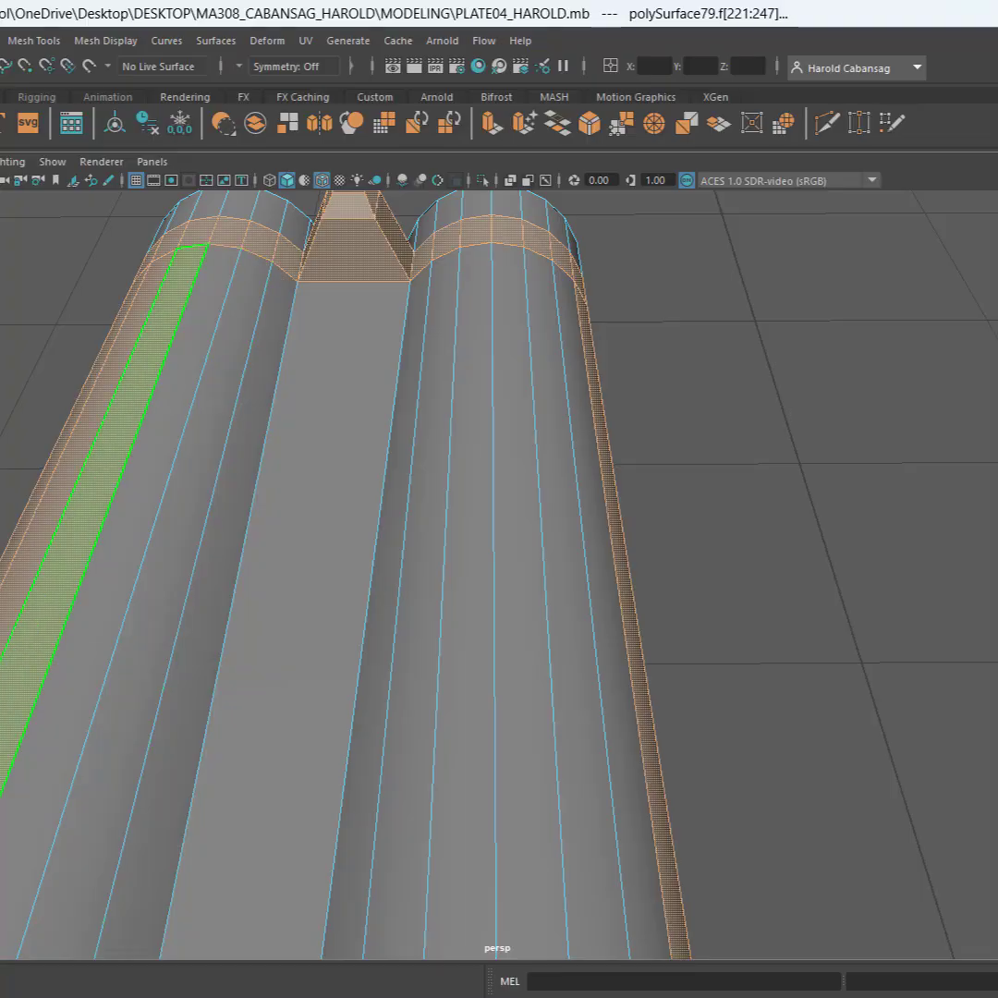
alt+drag(76, 654, 271, 608)
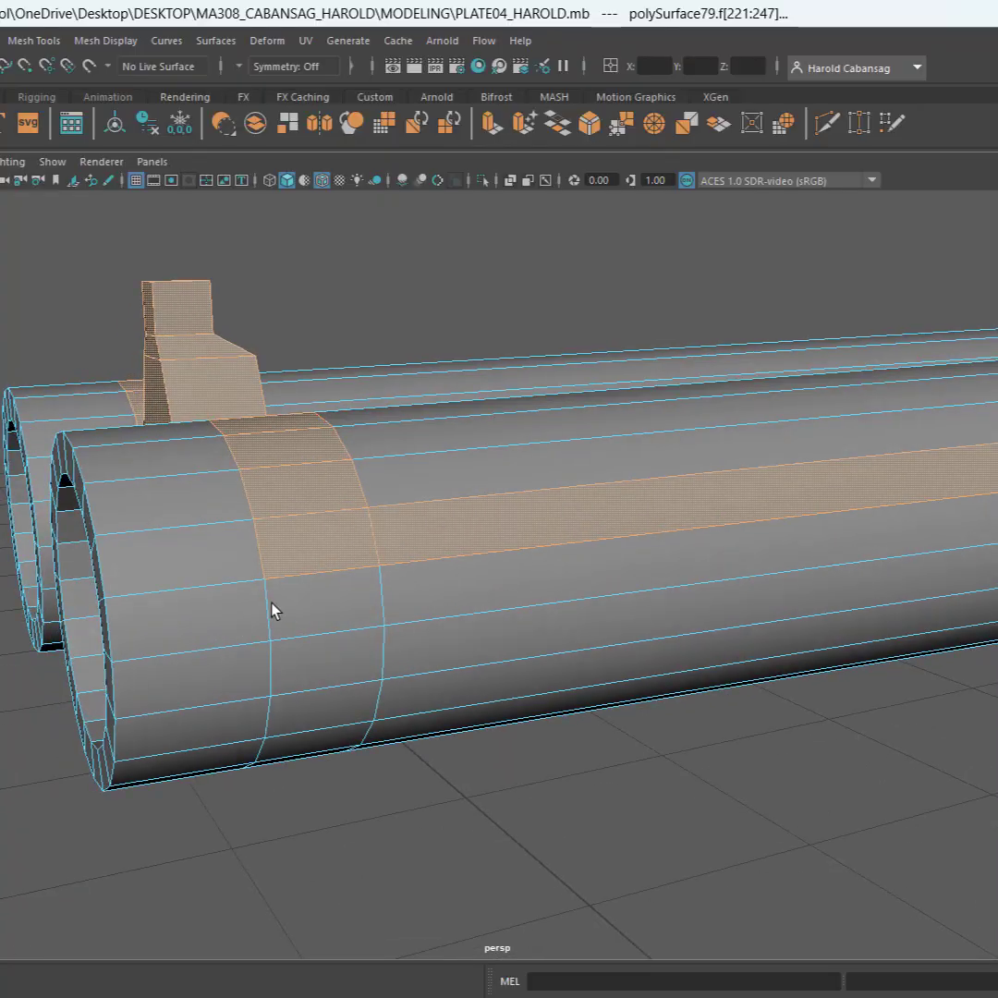
Extract the selected sight faces and adjoining barrel faces from the double-barrel copy as separate geometry
scroll(274, 607, down, 4)
alt+drag(409, 594, 327, 606)
scroll(250, 612, up, 3)
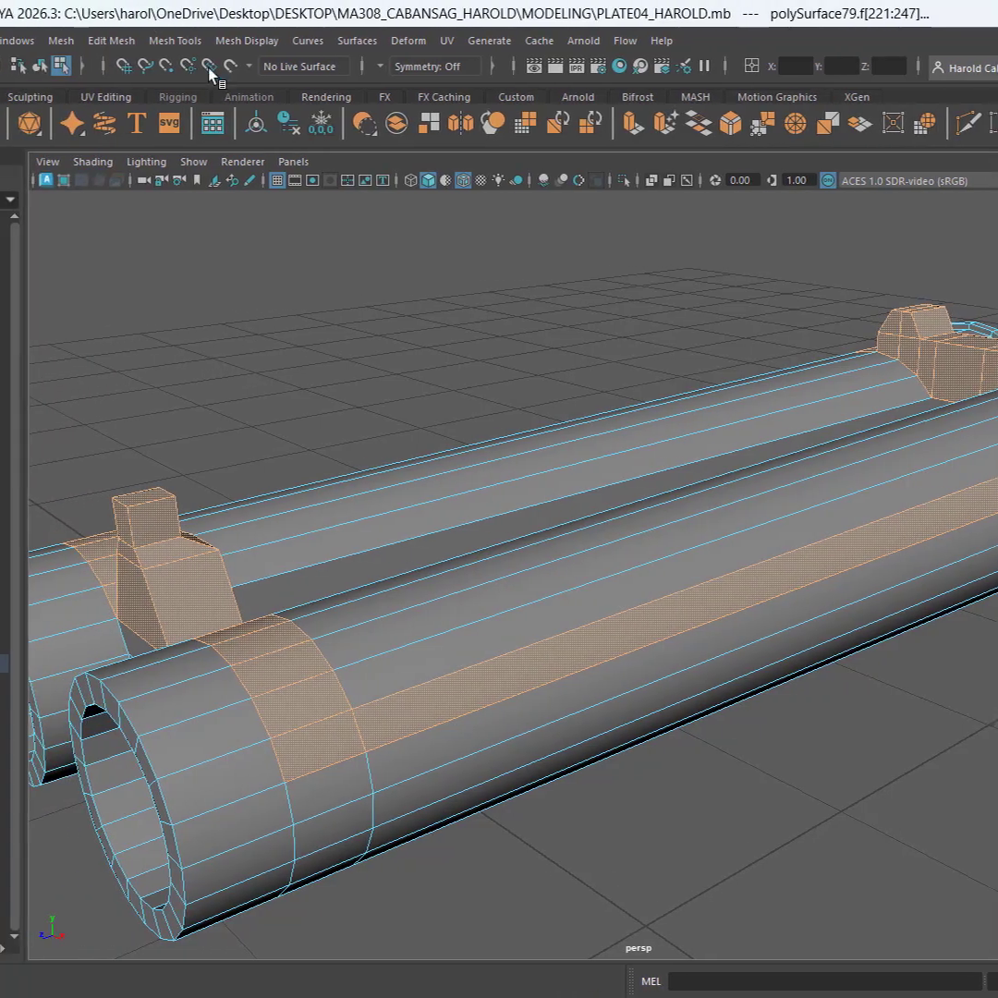
click(113, 46)
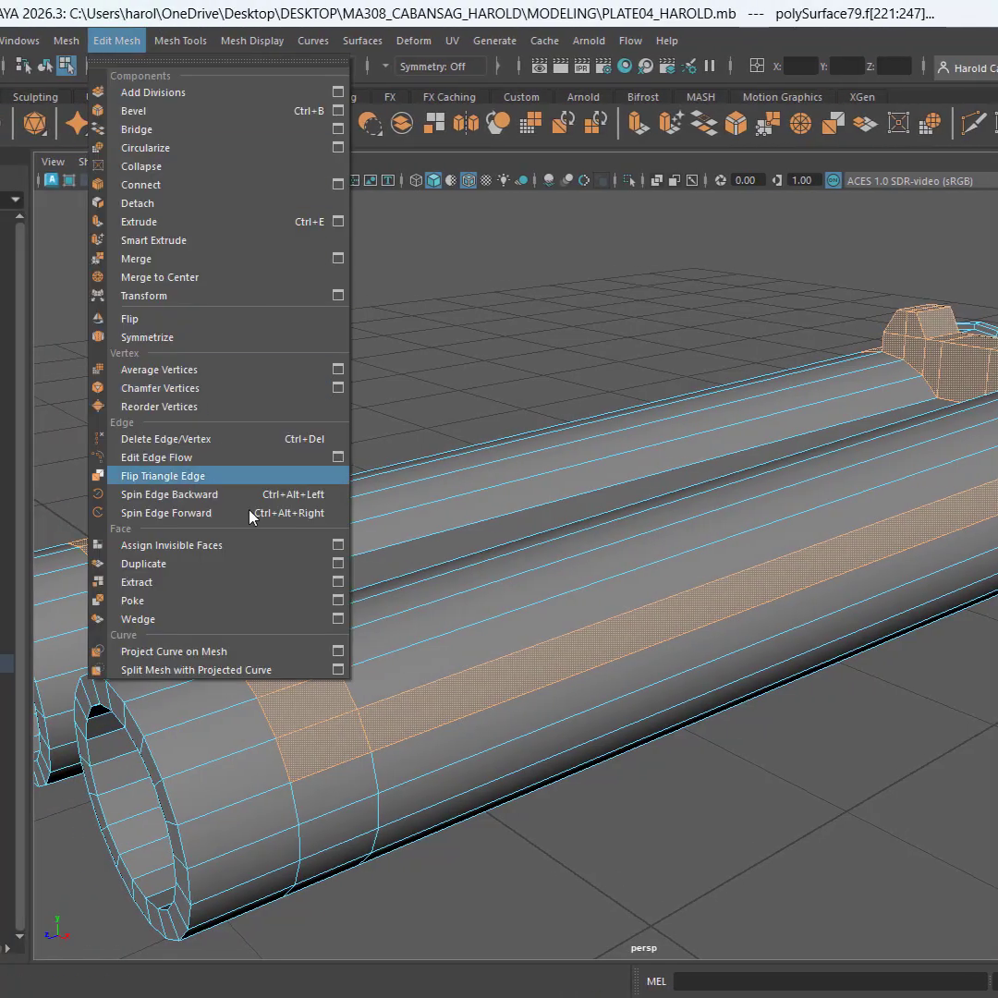
click(250, 583)
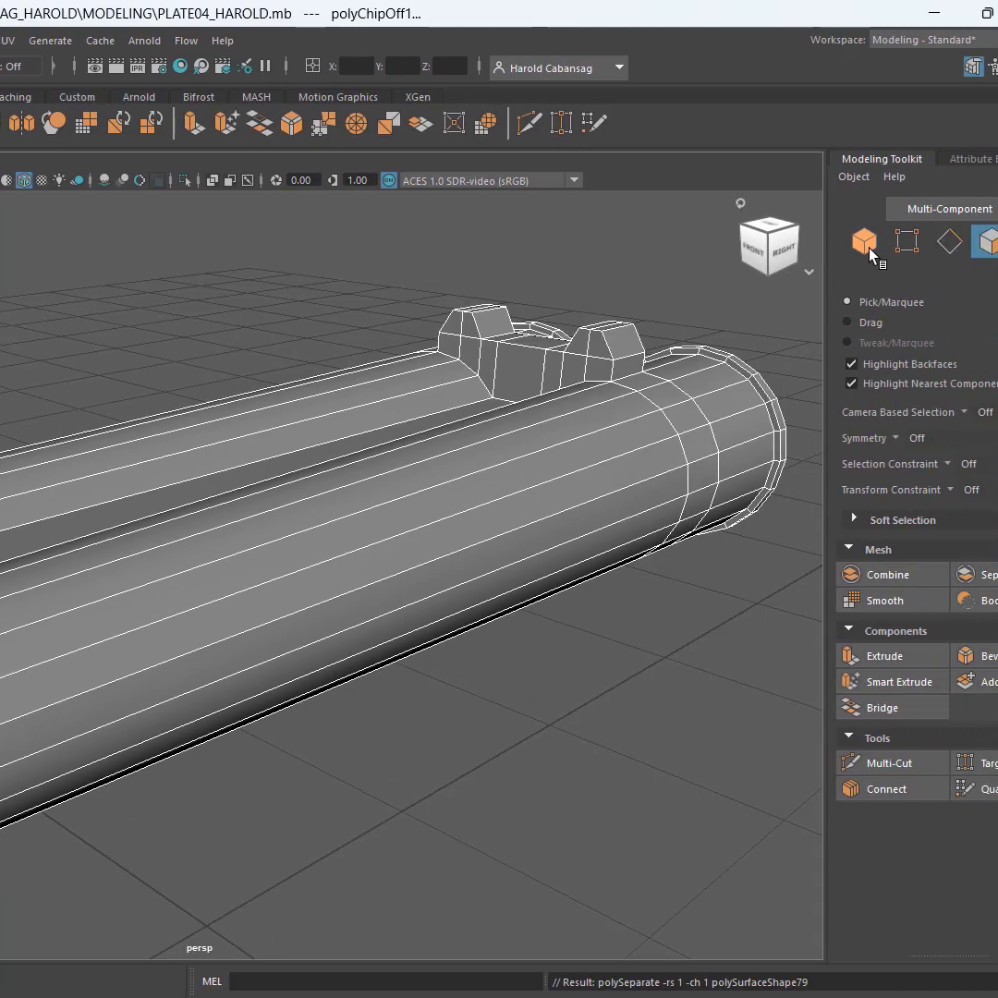
Select the extracted sight frame and the remaining barrels in object mode, and reset the Move tool and their pivots
click(867, 248)
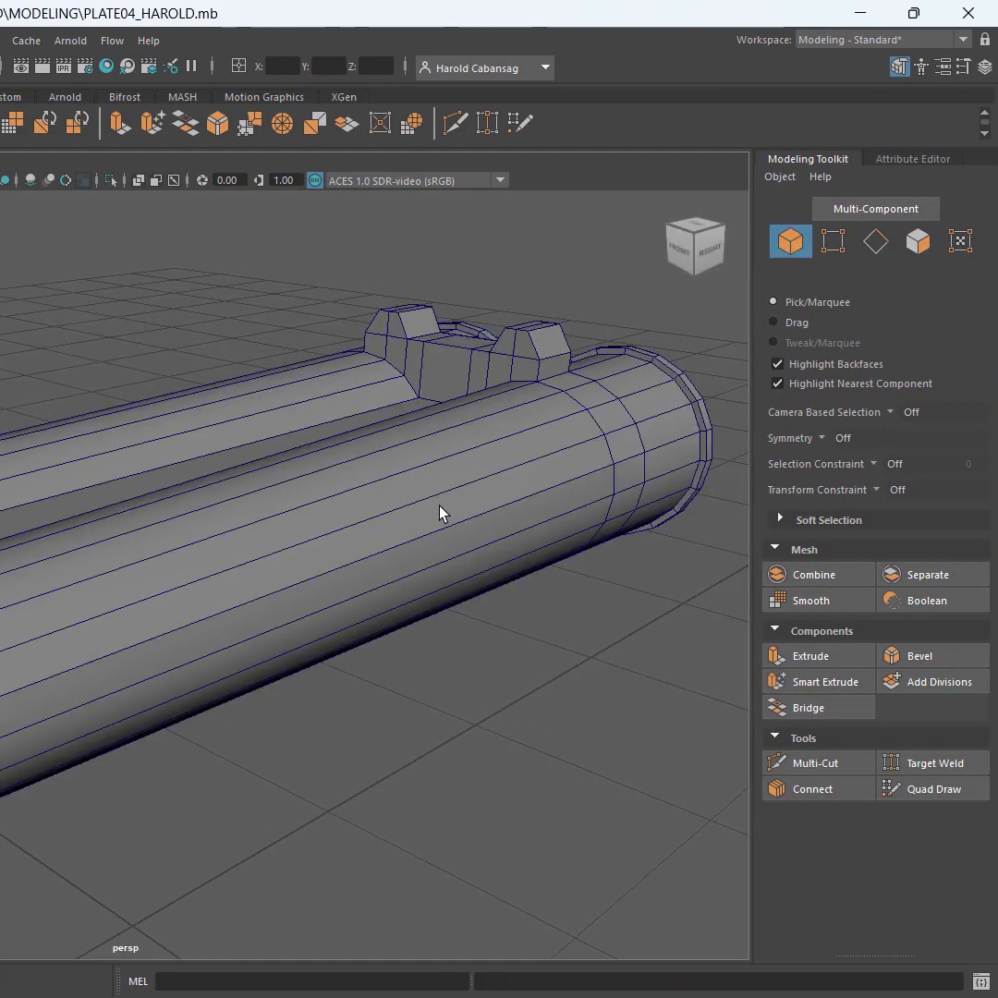
click(471, 473)
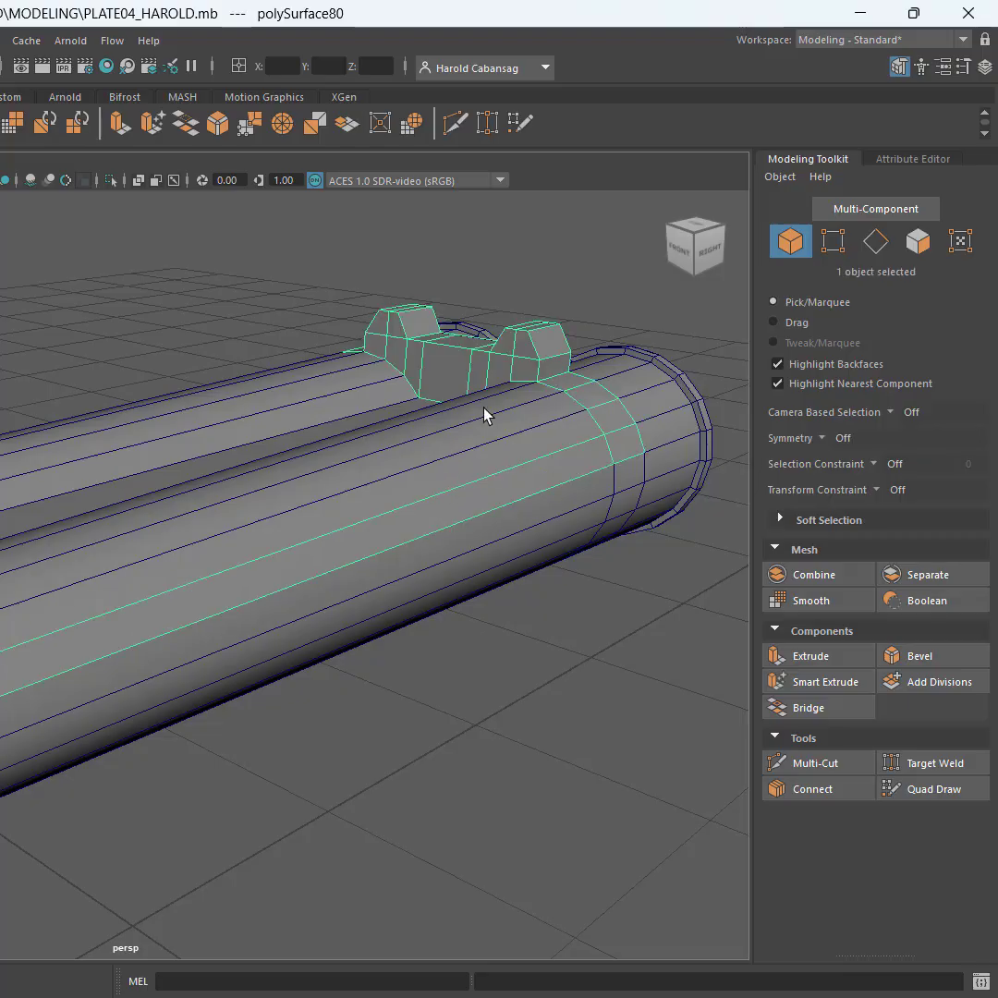
key(w)
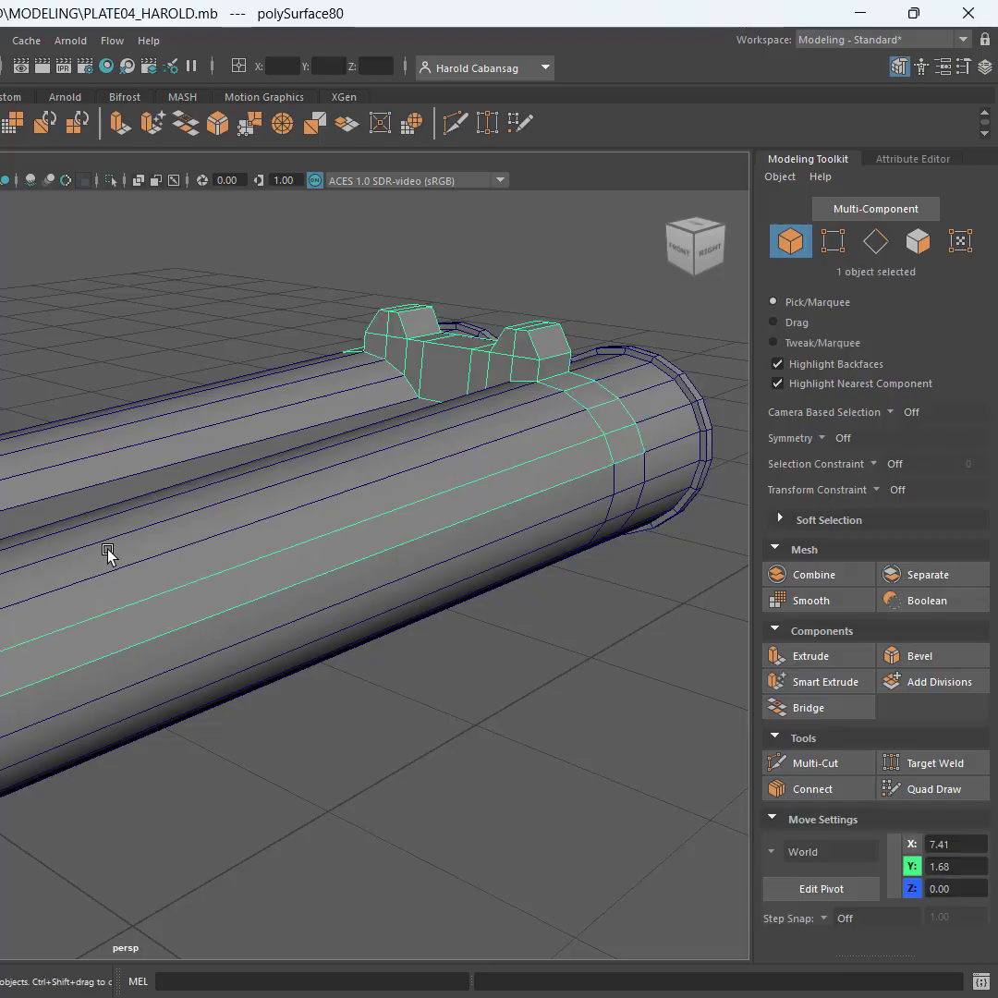
scroll(1, 567, down, 10)
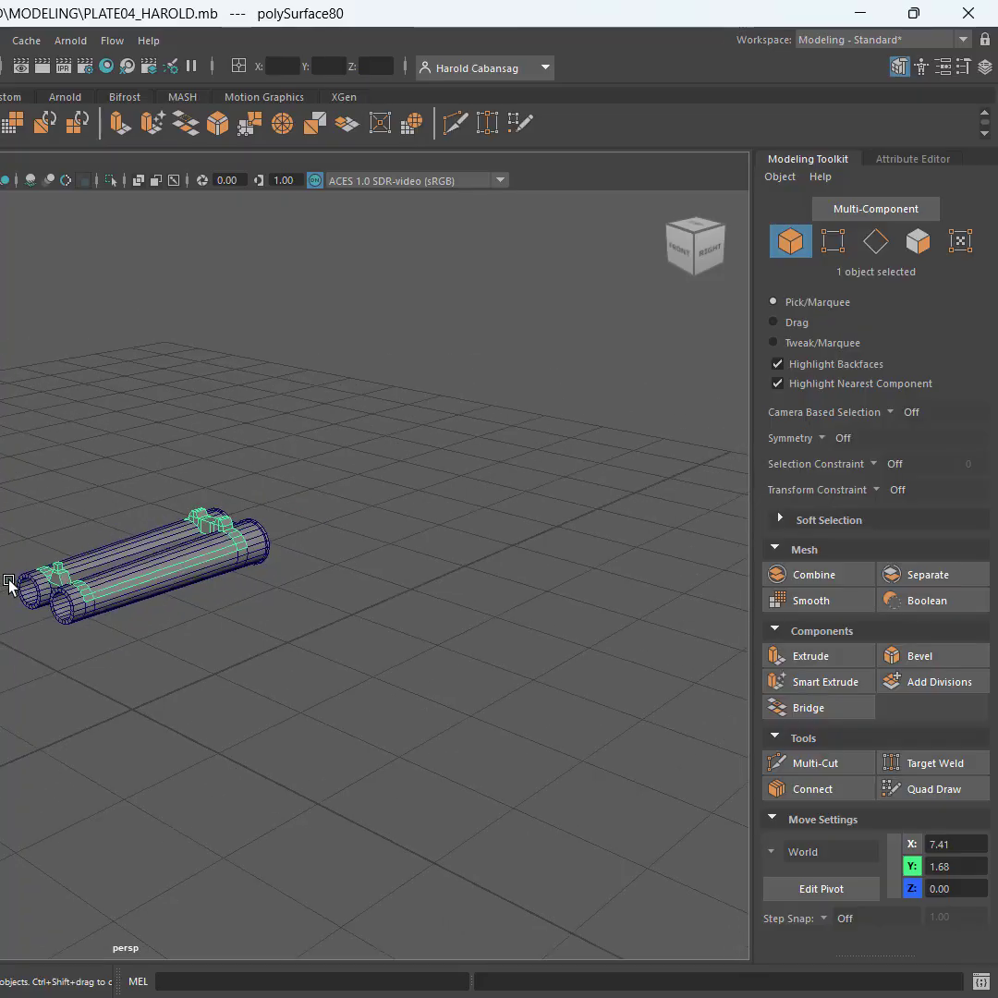
alt+drag(10, 586, 333, 565)
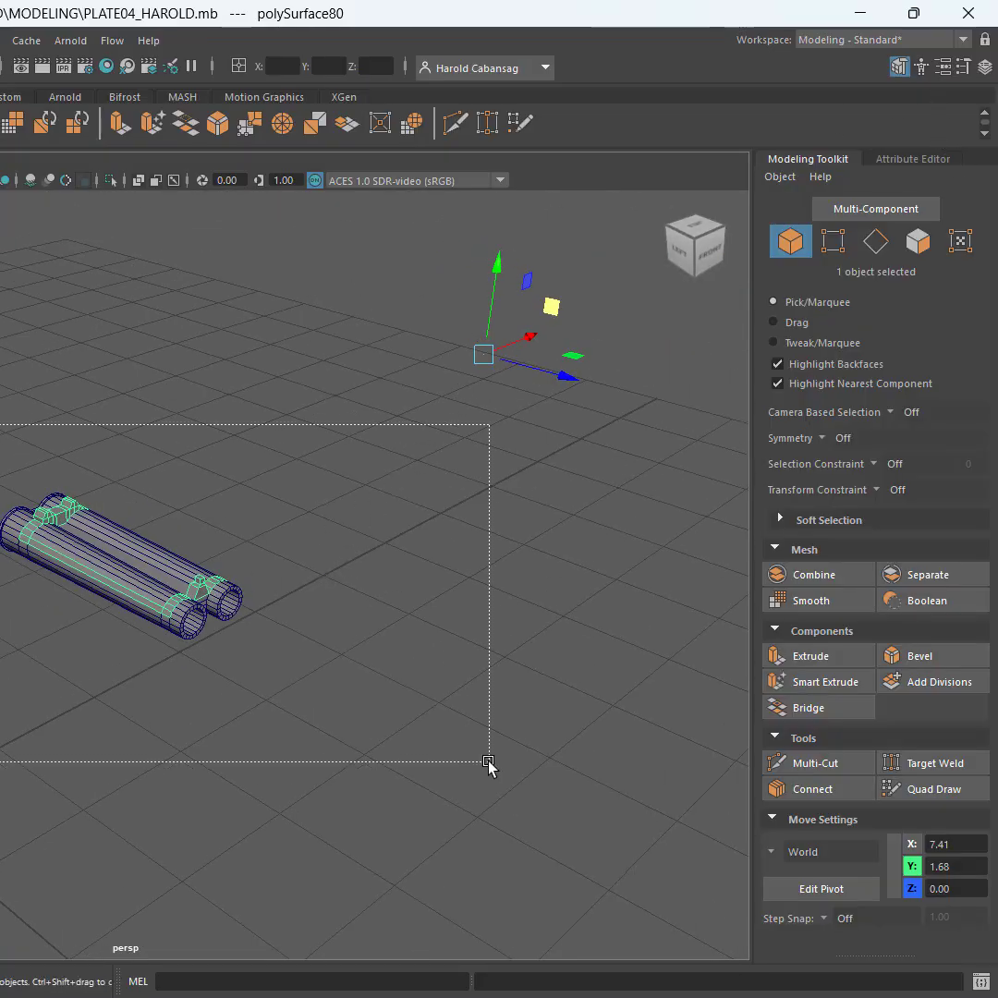
drag(489, 763, 489, 763)
click(960, 62)
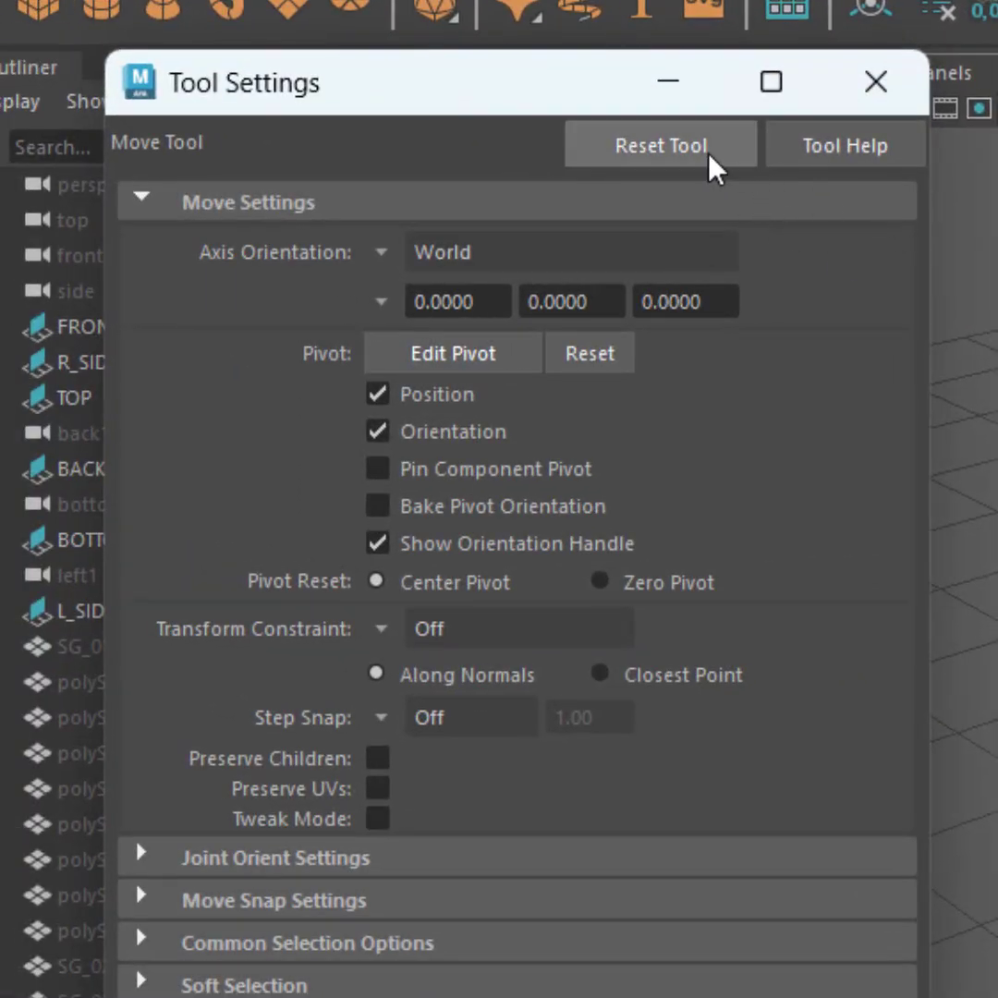
click(709, 154)
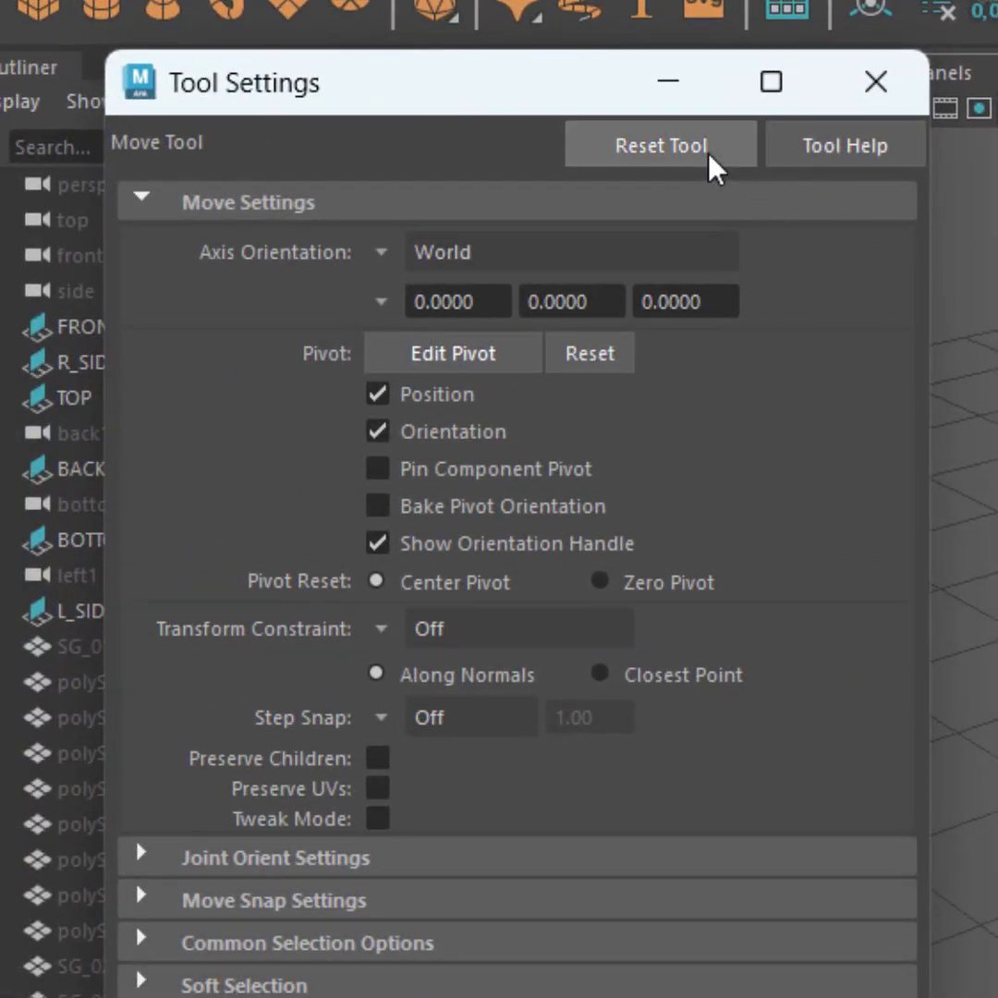
click(571, 360)
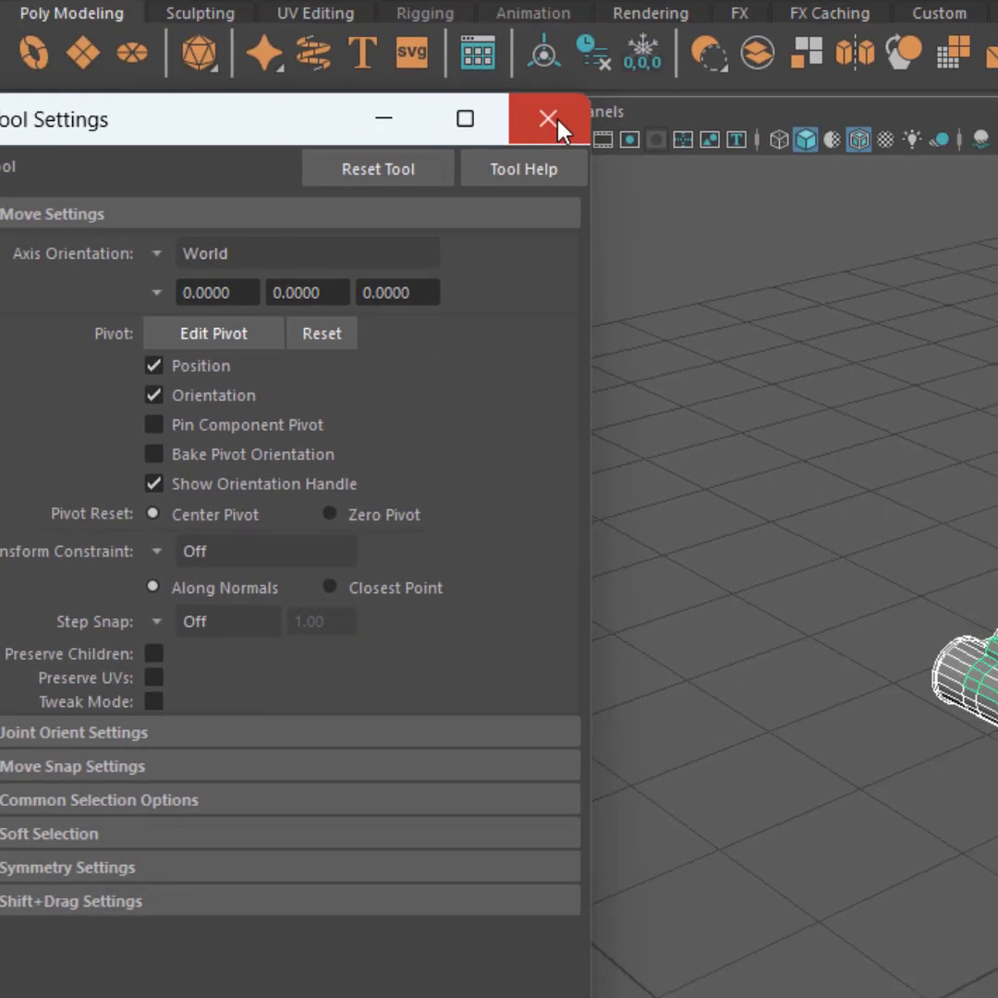
click(875, 81)
Lift the extracted sight frame straight up off the barrels to check the separation, and undo the move
alt+drag(679, 517, 504, 511)
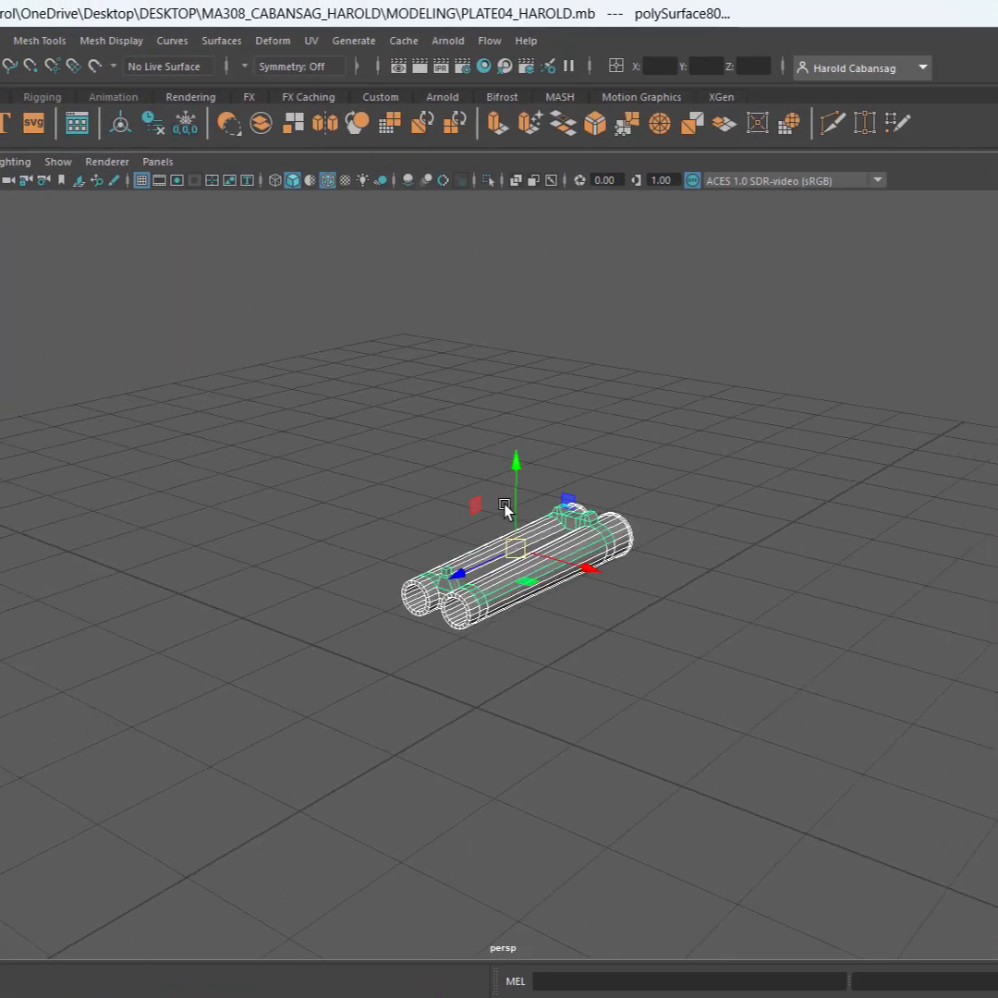
scroll(497, 541, up, 7)
click(686, 781)
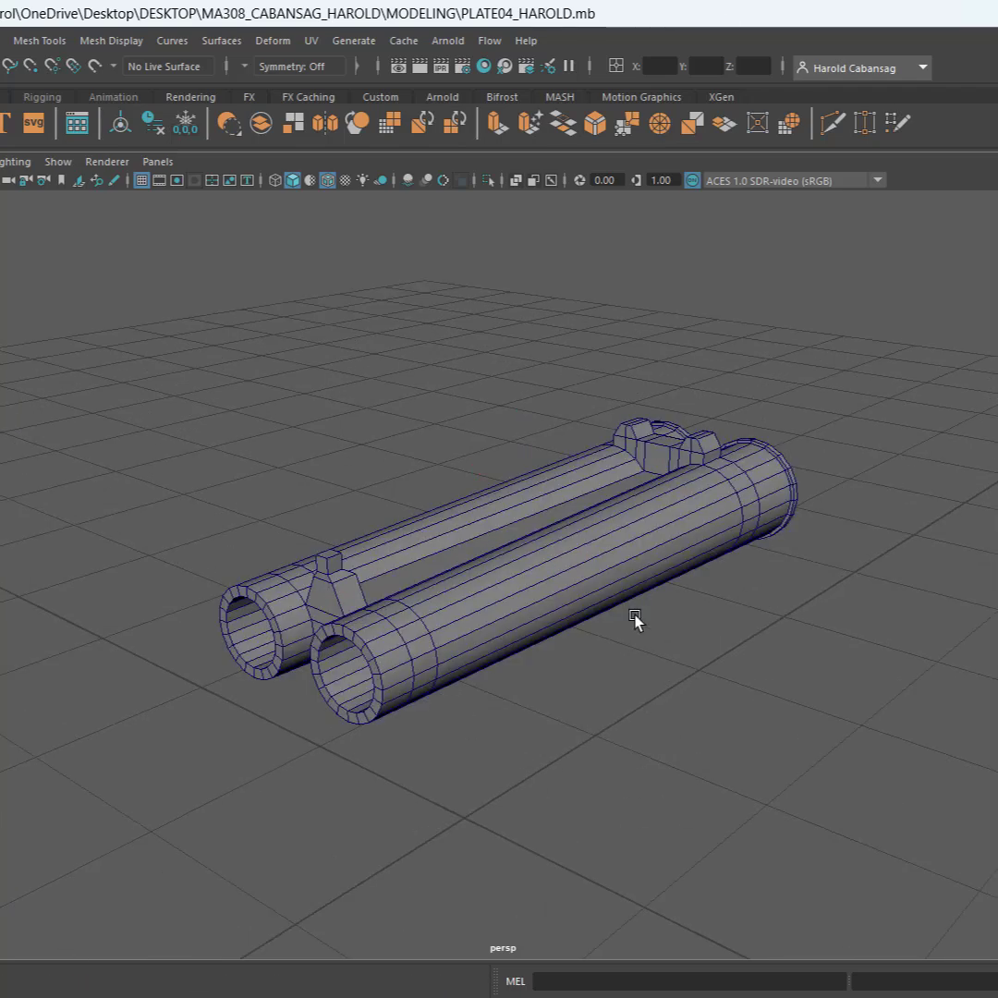
click(696, 452)
drag(530, 428, 537, 322)
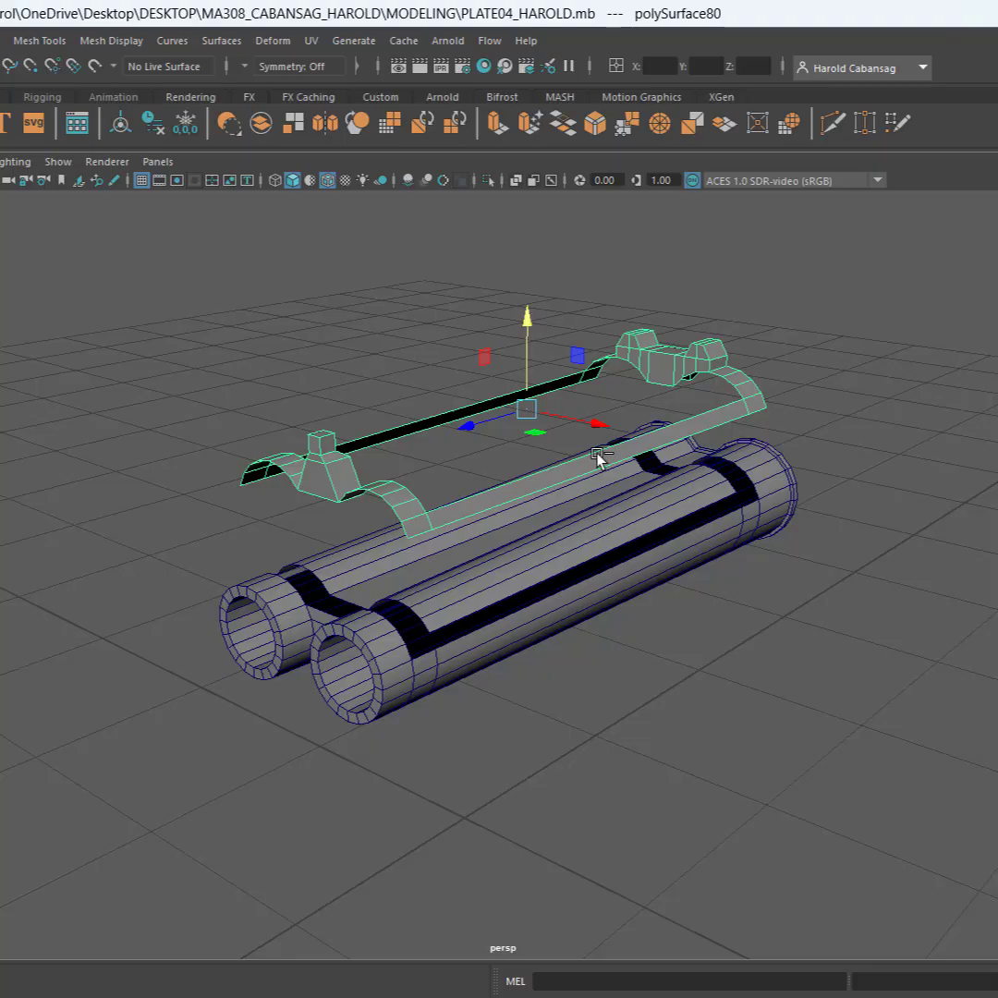
key(ctrl+z)
Delete the remaining double-barrel body and select the sight frame
click(431, 588)
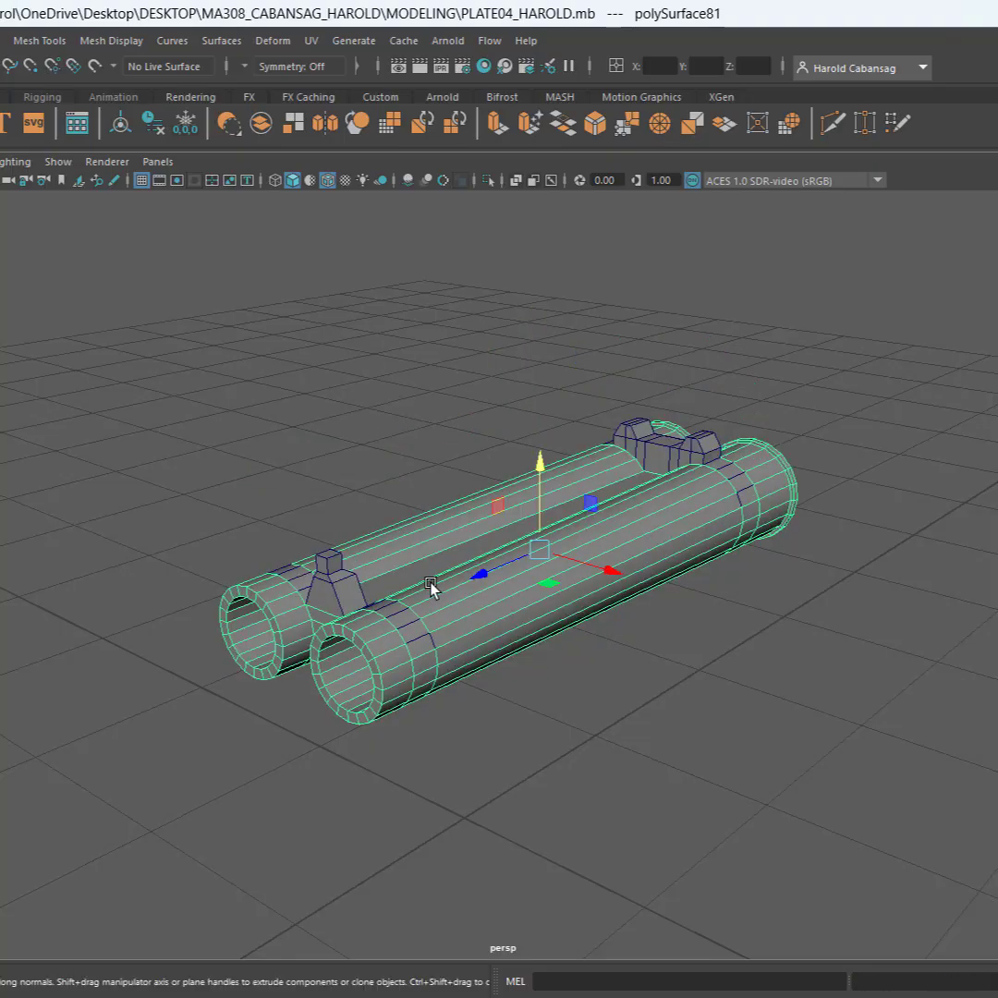
key(Delete)
click(407, 619)
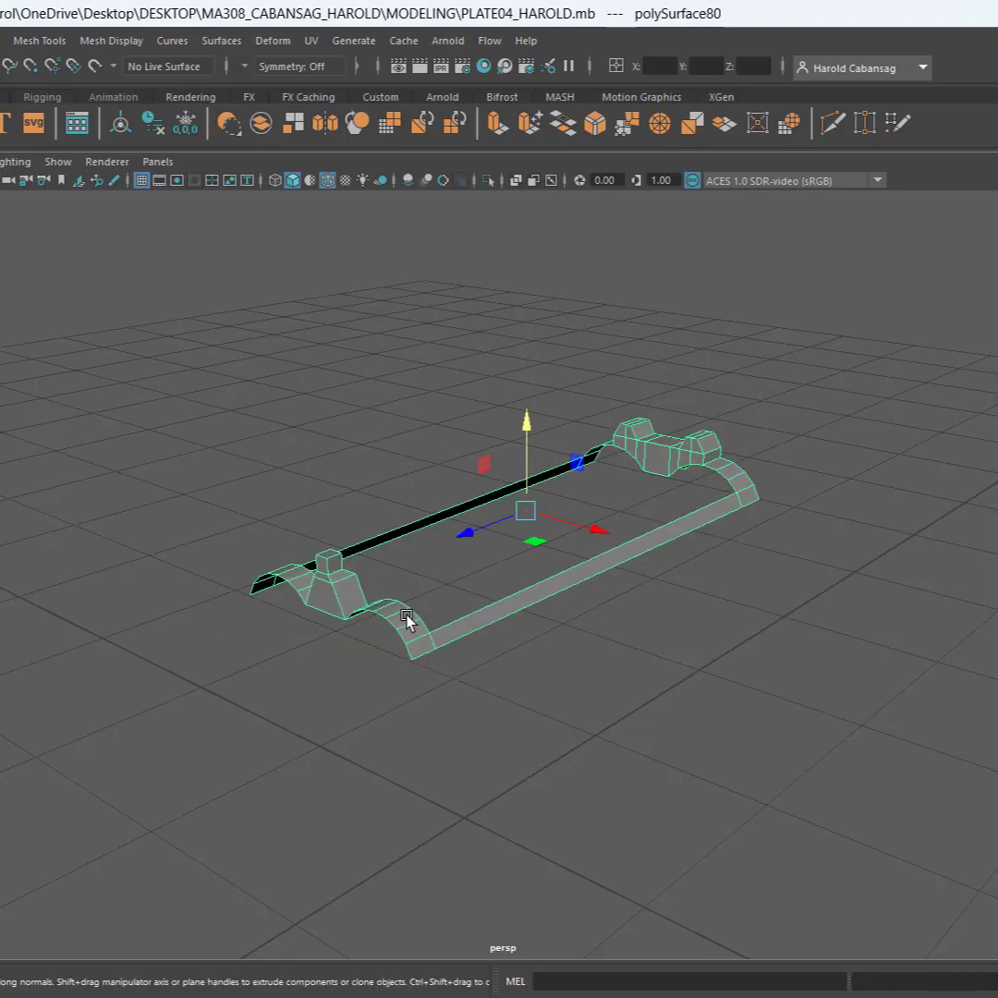
Select all faces of the sight frame and, in the top view, deselect the middle faces forming the two-post sight
alt+drag(406, 618, 554, 597)
scroll(296, 626, up, 2)
scroll(295, 627, up, 2)
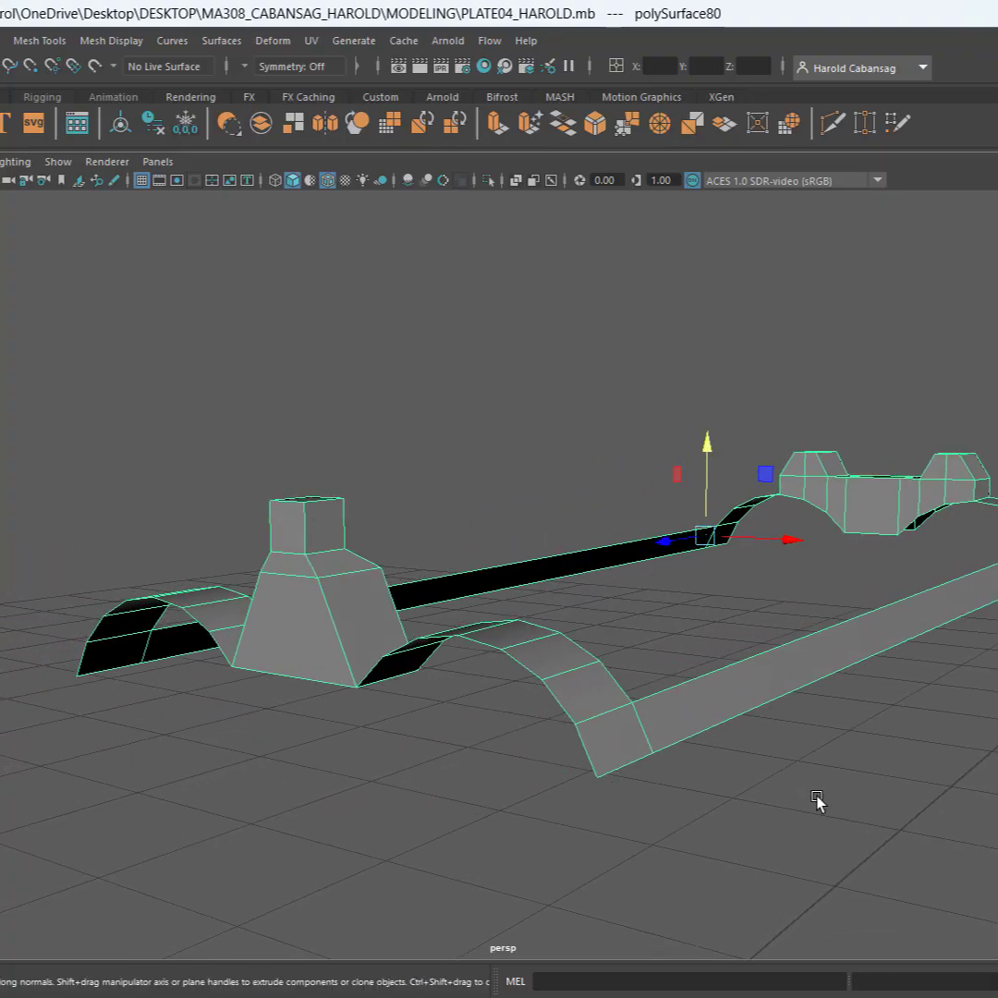
mouse_move(816, 798)
alt+mouse_down()
mouse_move(808, 803)
mouse_move(822, 801)
alt+mouse_up()
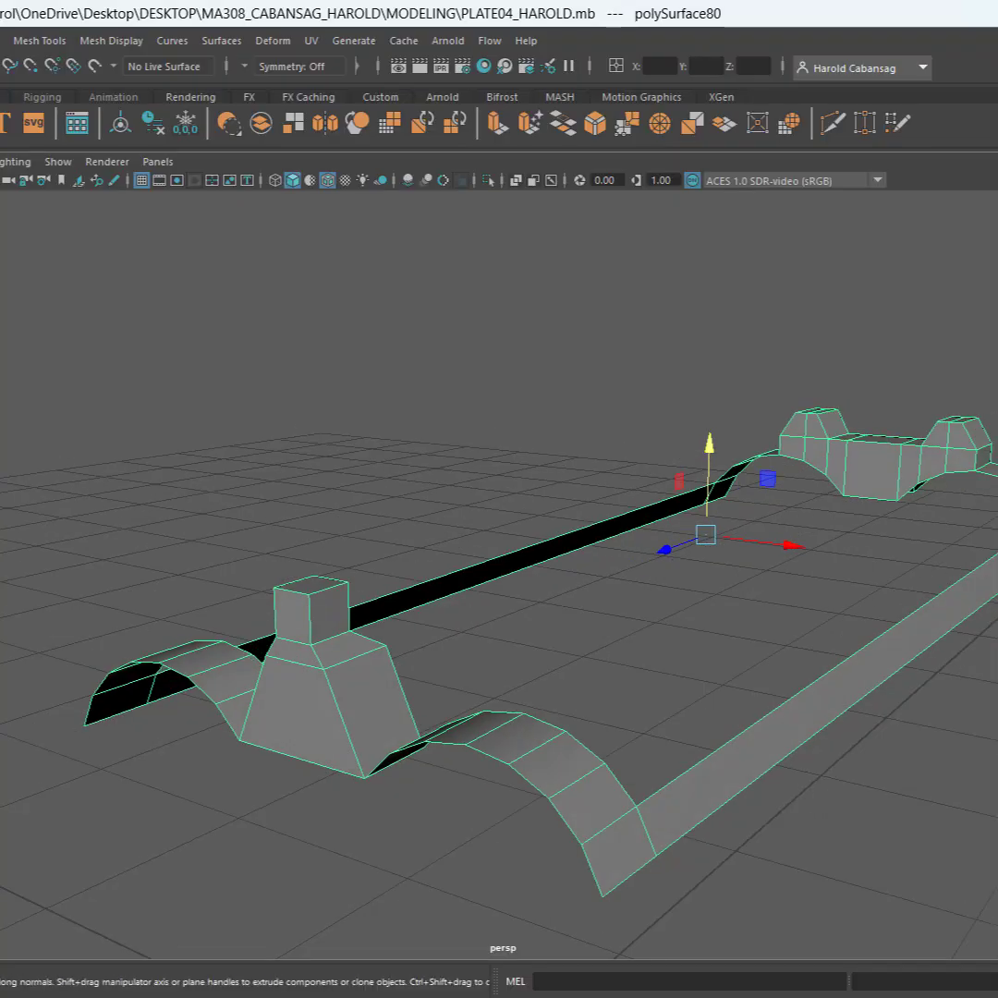
key(ctrl+F11)
alt+drag(737, 491, 807, 518)
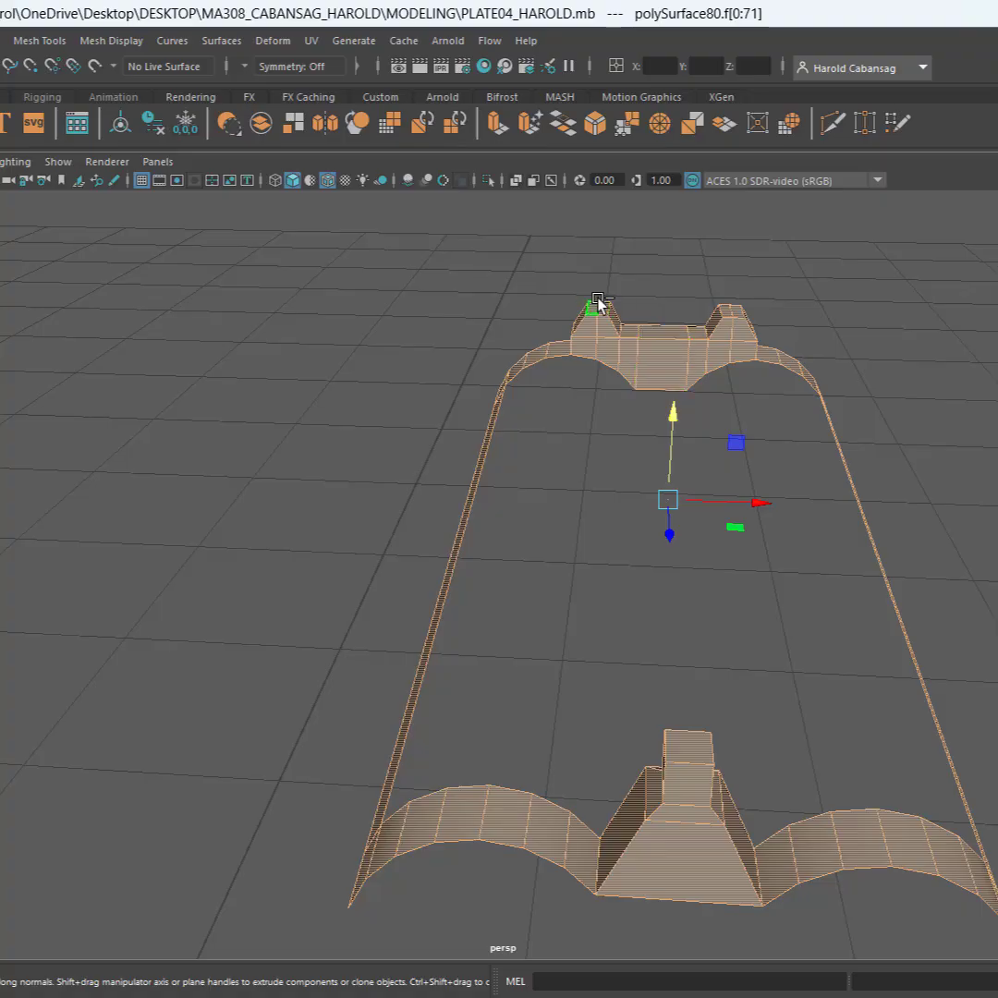
scroll(717, 419, up, 5)
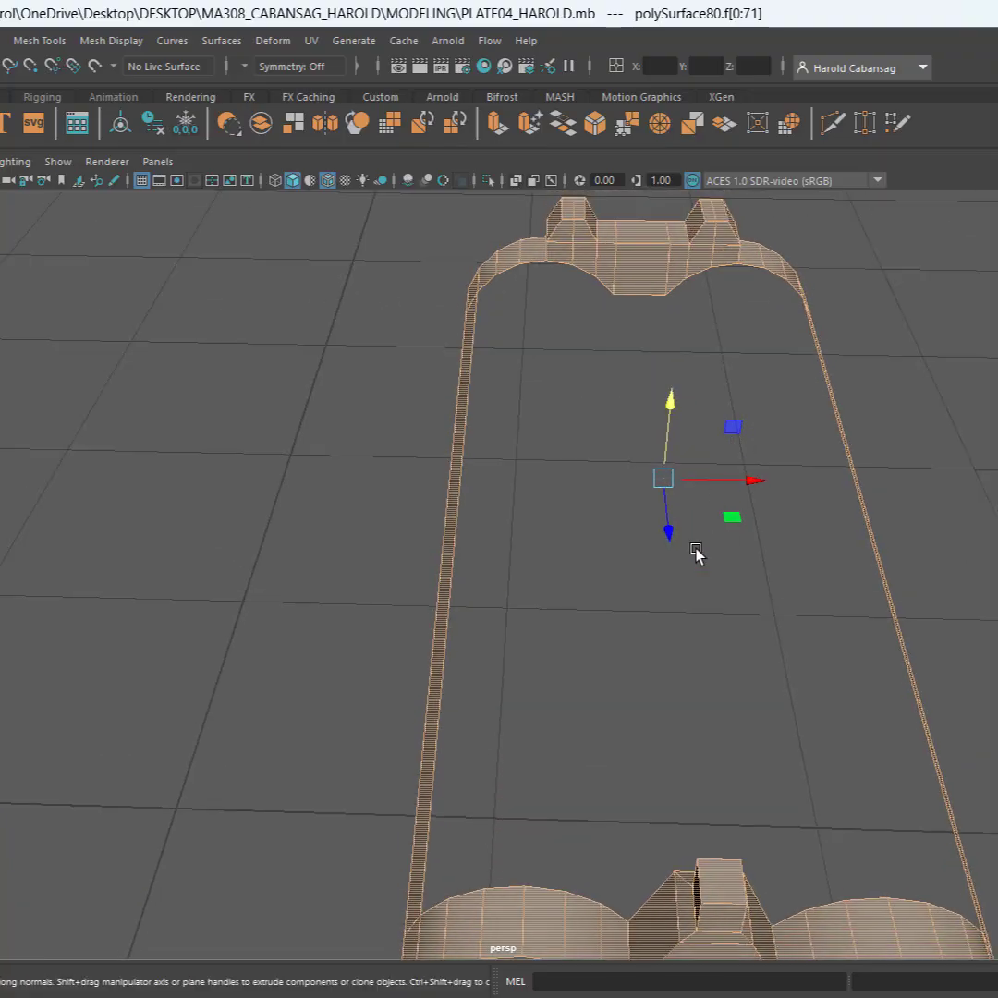
key(space)
key(space)
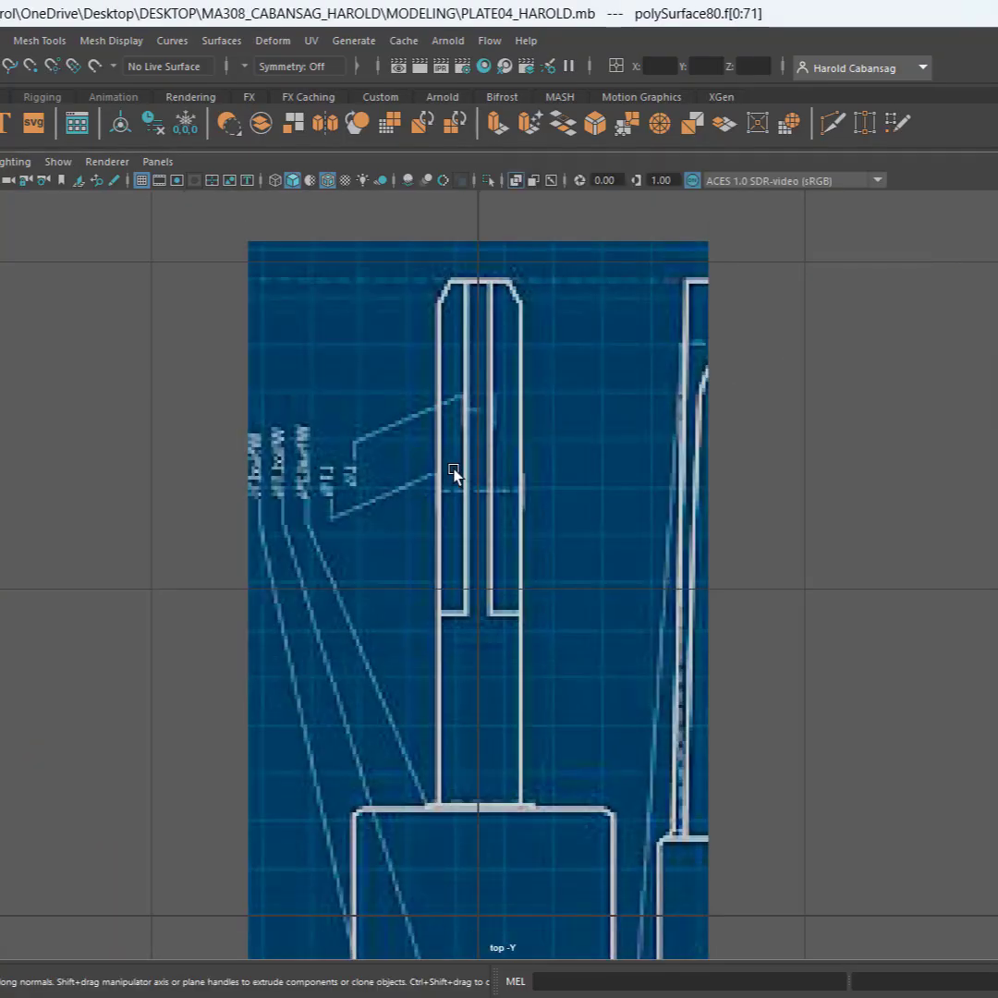
scroll(455, 473, down, 5)
key(f)
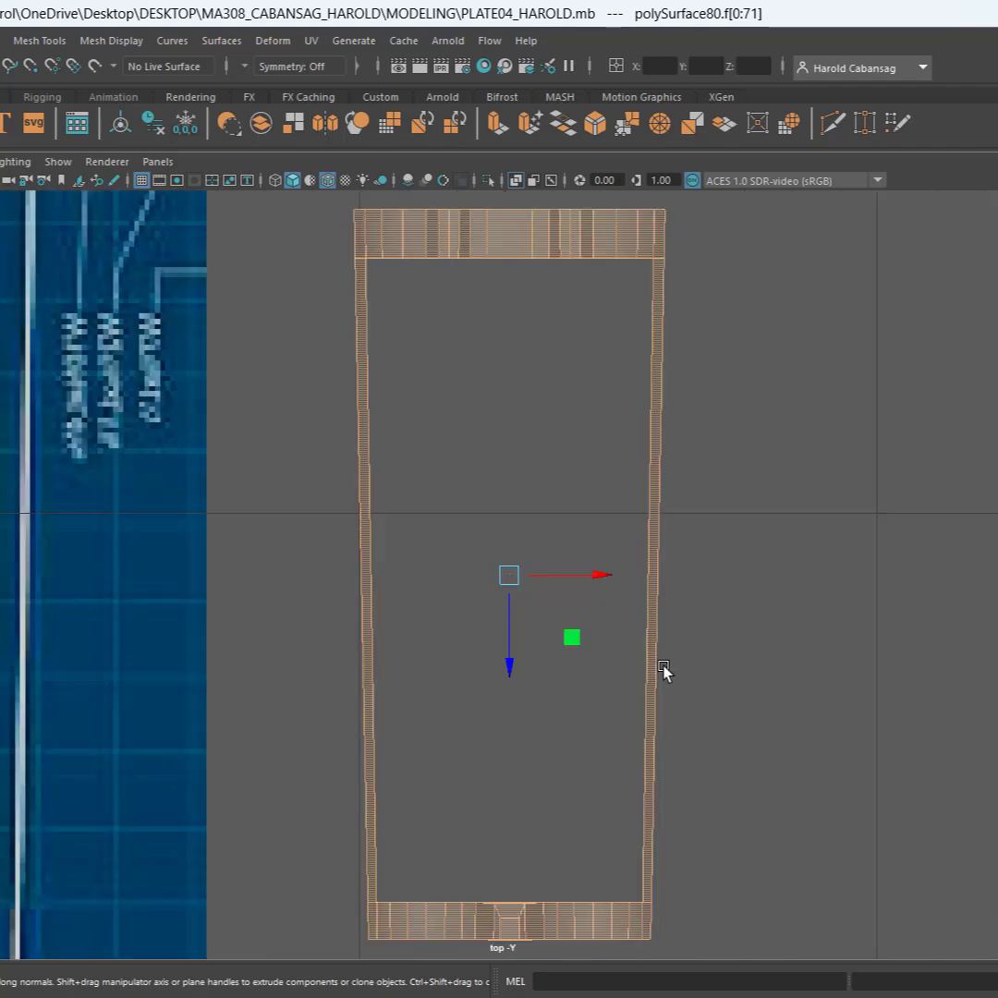
alt+middle_drag(496, 447, 470, 512)
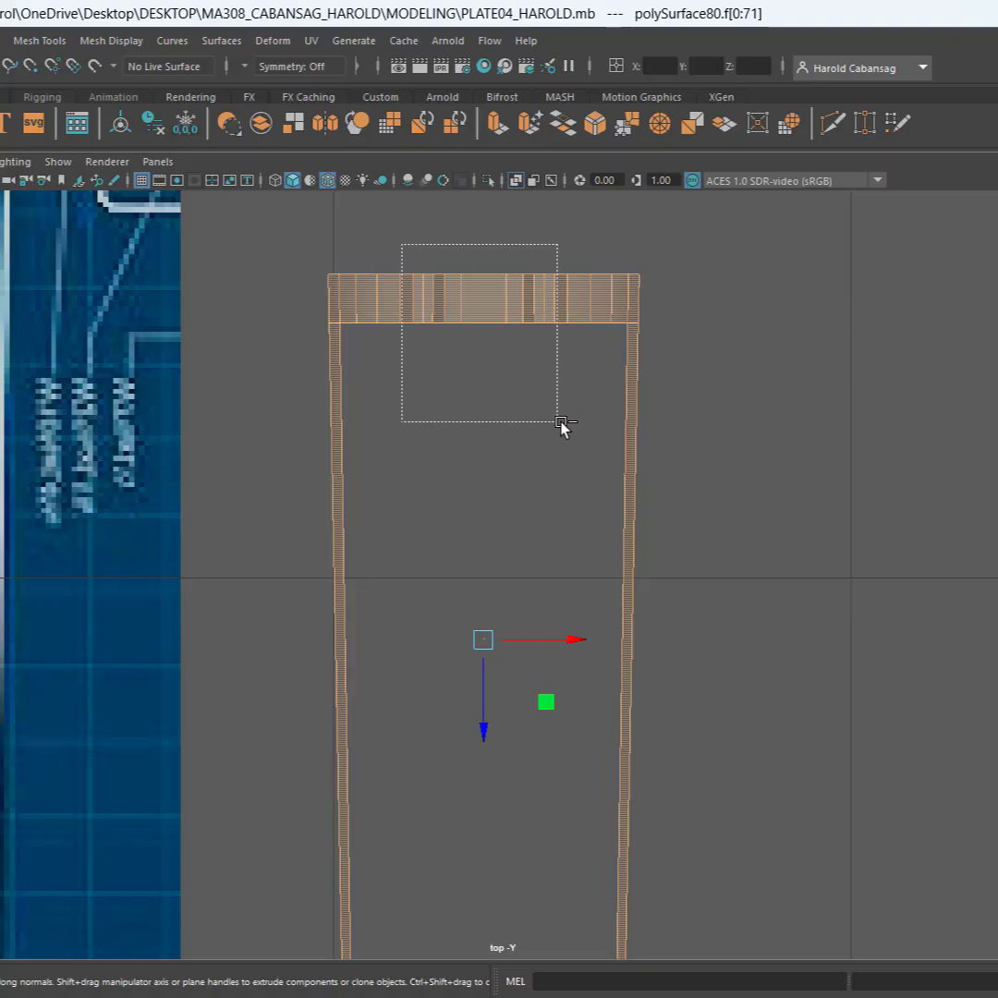
drag(573, 422, 573, 422)
In the top view, deselect the faces of the single-post sight in the middle of the opposite end band
alt+middle_drag(487, 852, 497, 497)
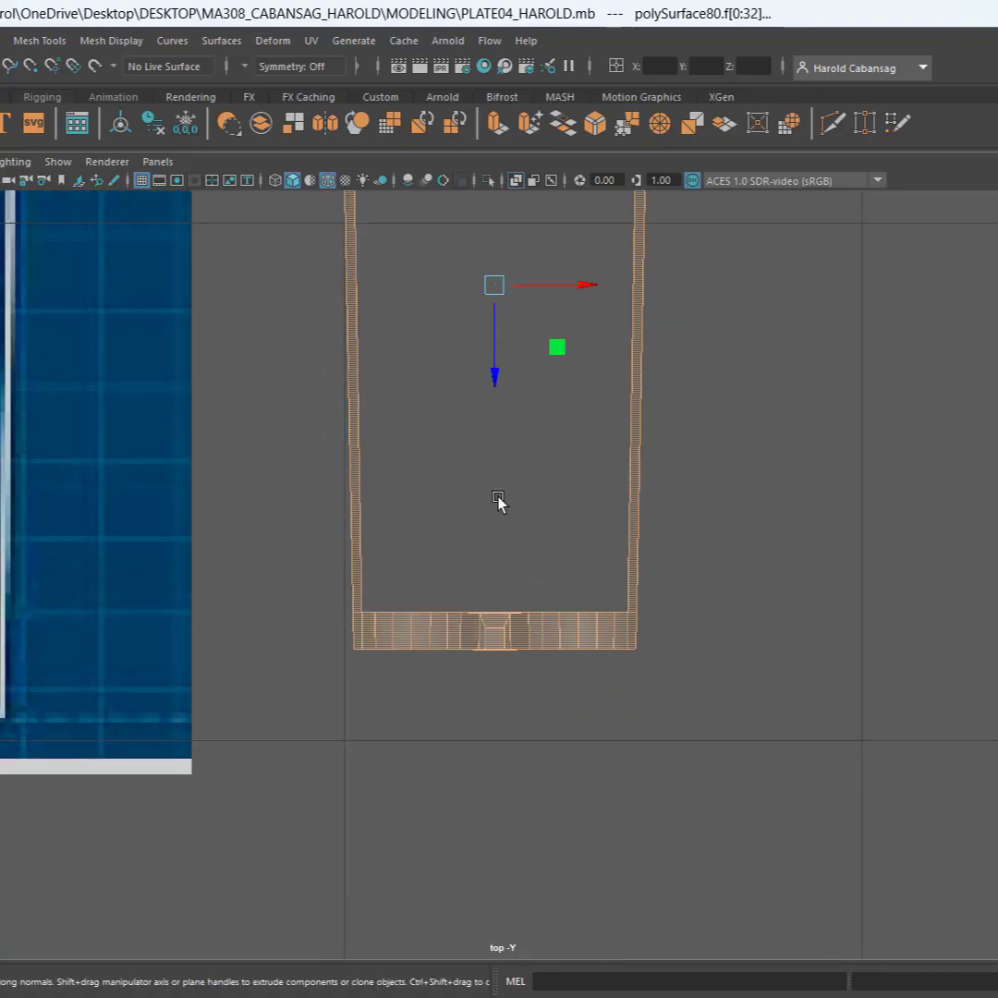
scroll(480, 577, up, 8)
alt+middle_drag(490, 601, 533, 456)
drag(369, 512, 644, 747)
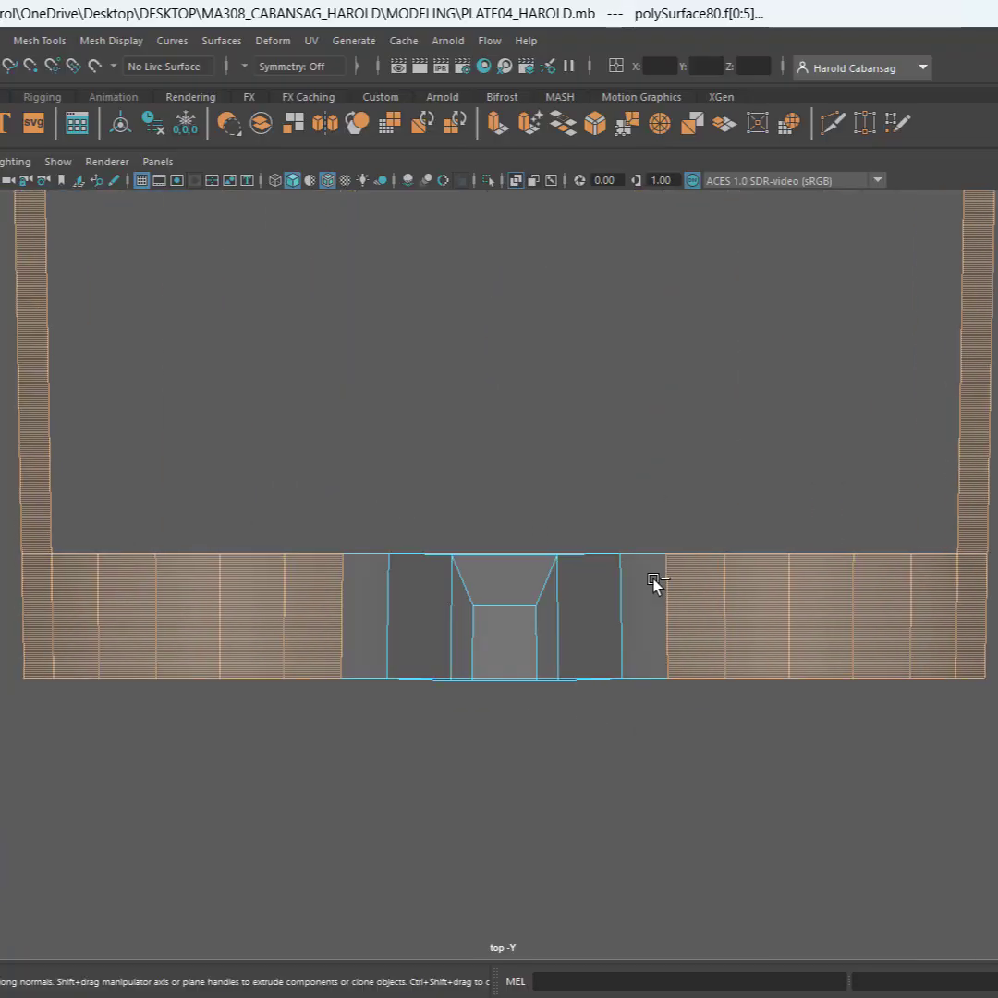
In the perspective view, deselect the outer base face and the adjoining band face on both sides of the two-post sight
key(space)
key(space)
alt+drag(835, 519, 781, 558)
scroll(423, 389, up, 10)
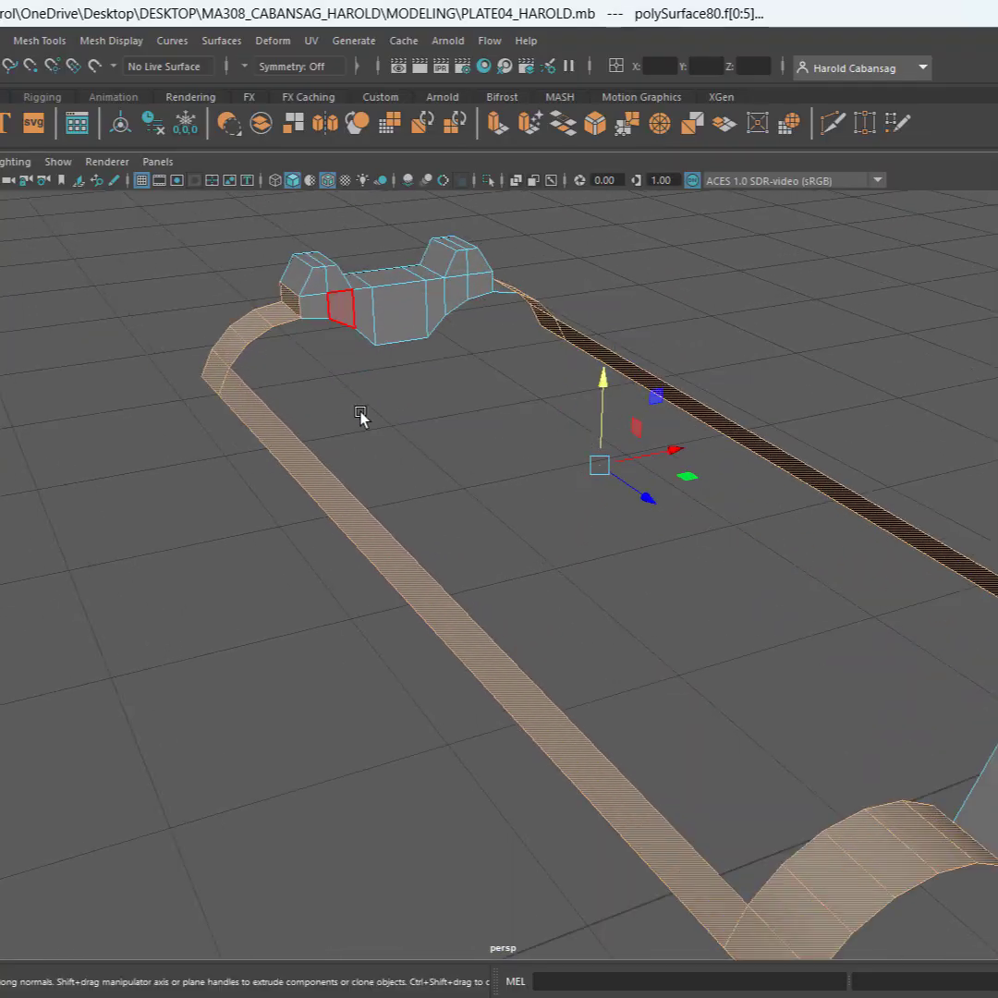
alt+middle_drag(212, 404, 875, 594)
scroll(394, 580, up, 5)
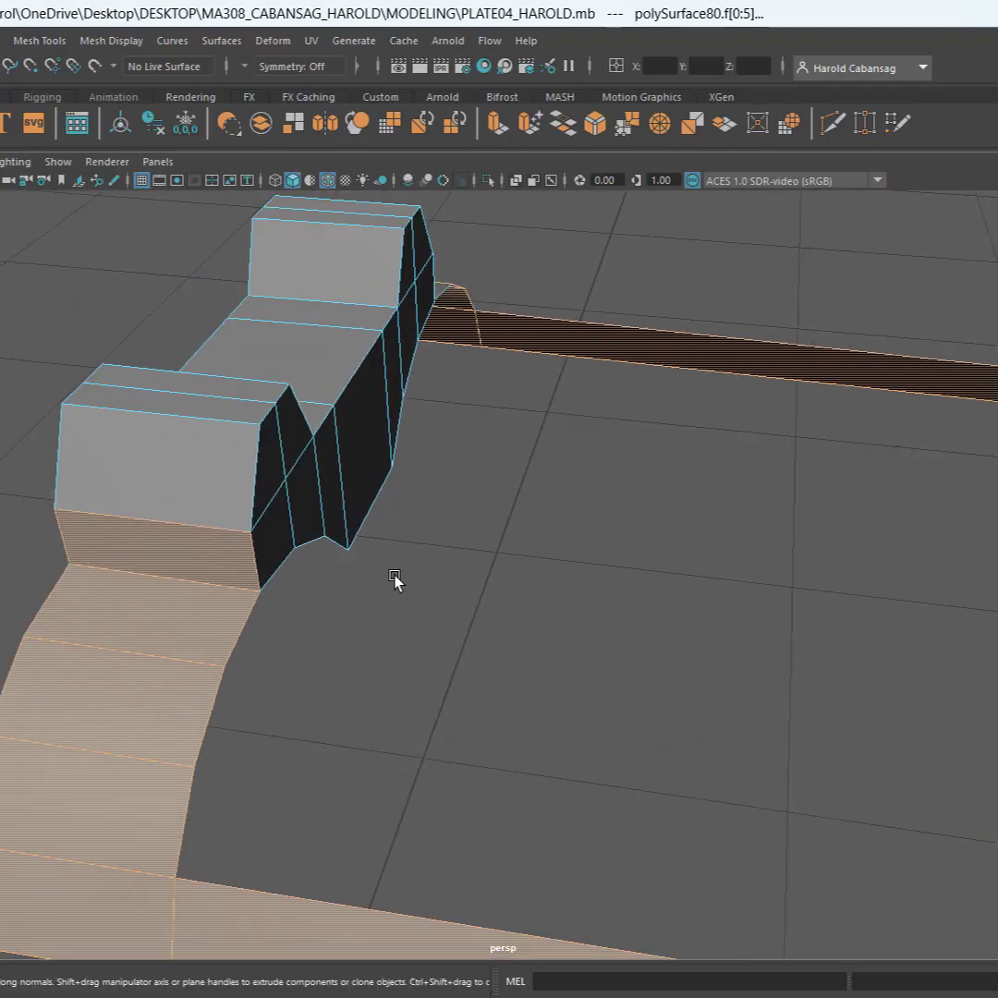
ctrl+click(233, 548)
ctrl+click(206, 609)
scroll(492, 520, down, 4)
alt+drag(565, 540, 120, 481)
alt+drag(496, 501, 360, 434)
alt+drag(318, 492, 422, 510)
Try to separate the selected side-strip and outer band faces from the sight frame, and undo the attempt
scroll(357, 481, down, 5)
alt+middle_drag(429, 510, 476, 278)
scroll(463, 335, up, 2)
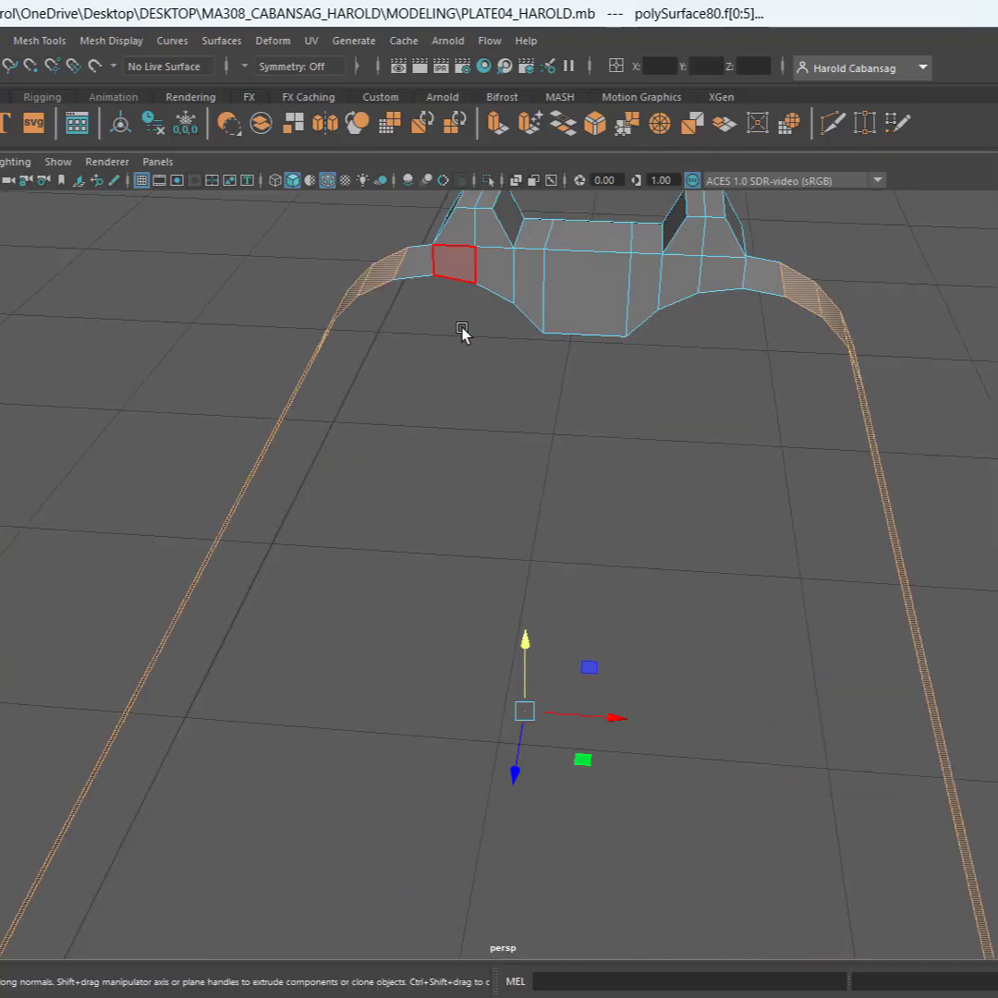
alt+drag(462, 334, 404, 487)
alt+middle_drag(404, 487, 377, 507)
scroll(500, 464, down, 5)
alt+middle_drag(500, 465, 323, 353)
alt+middle_drag(609, 591, 515, 536)
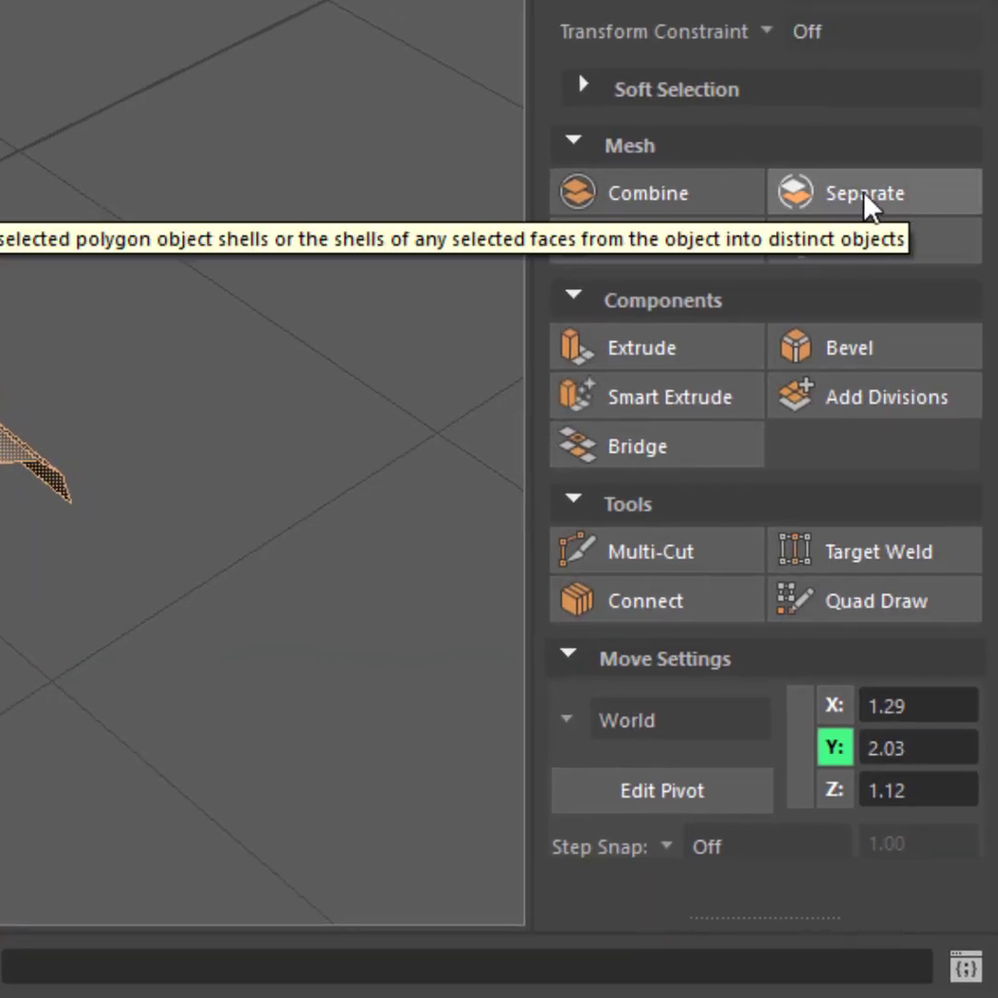
click(894, 197)
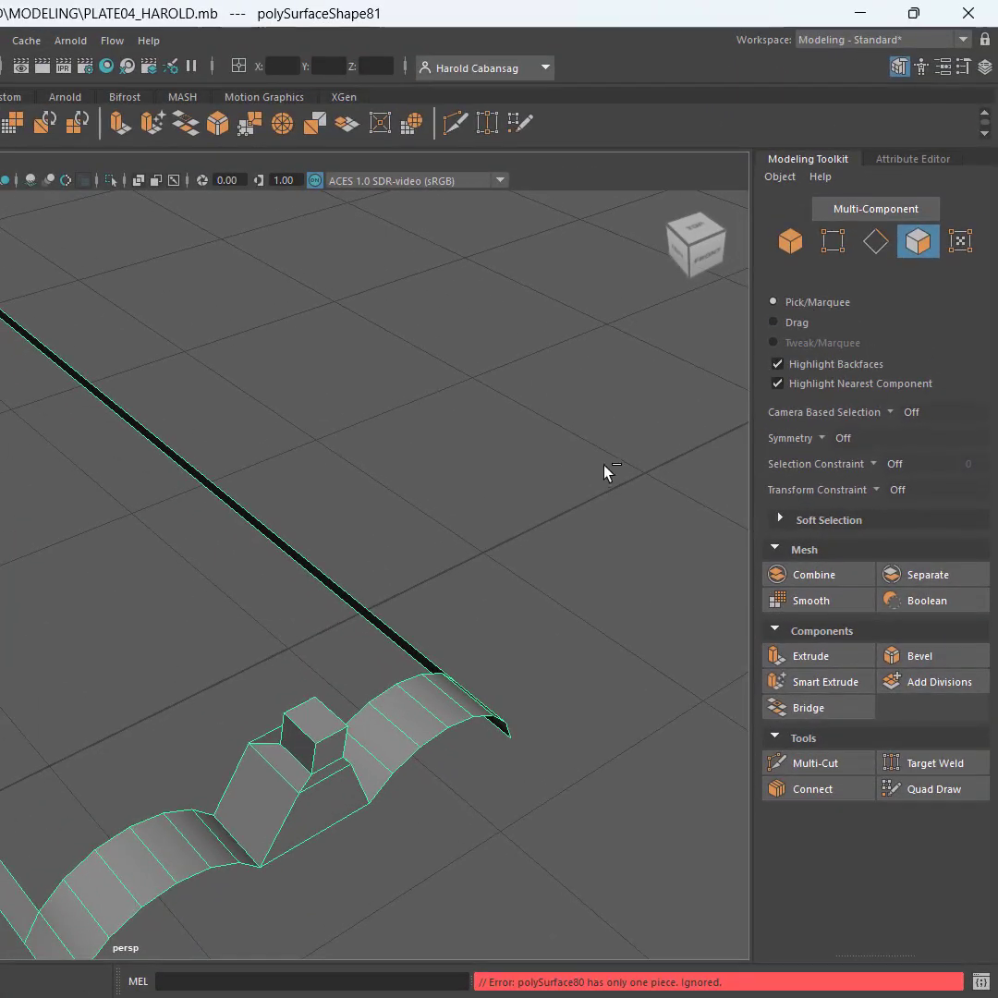
key(ctrl+z)
Detach the selected side-strip and outer band faces, and separate the sight frame into distinct objects
mouse_move(298, 628)
alt+mouse_down()
mouse_move(172, 601)
mouse_move(250, 607)
mouse_move(296, 629)
alt+mouse_up()
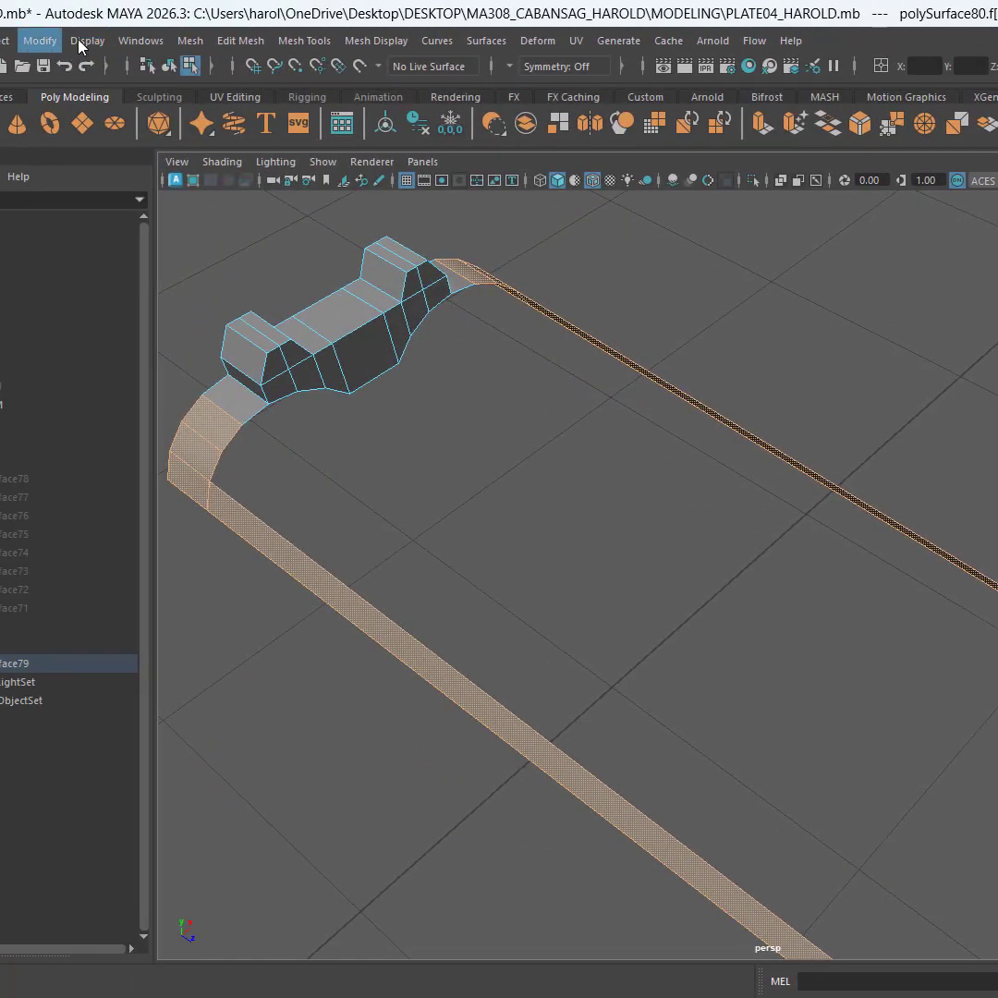
click(239, 40)
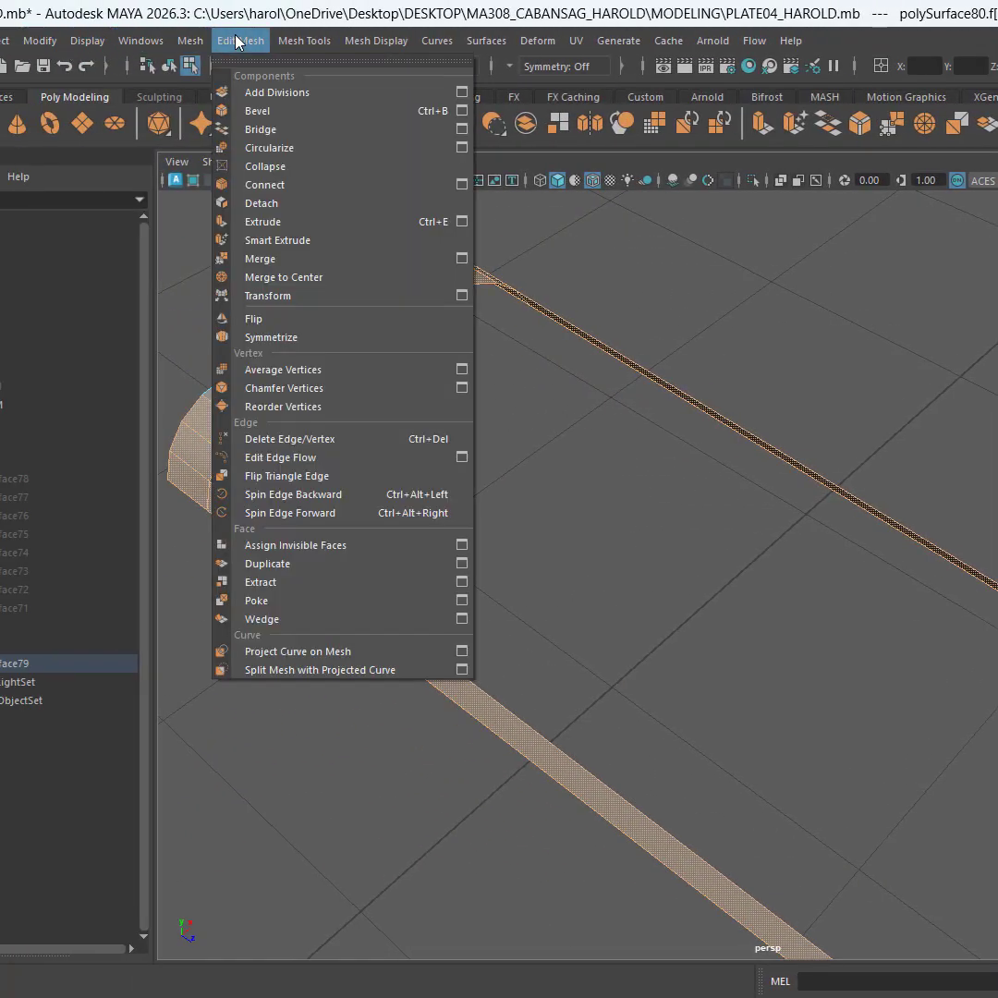
mouse_move(311, 41)
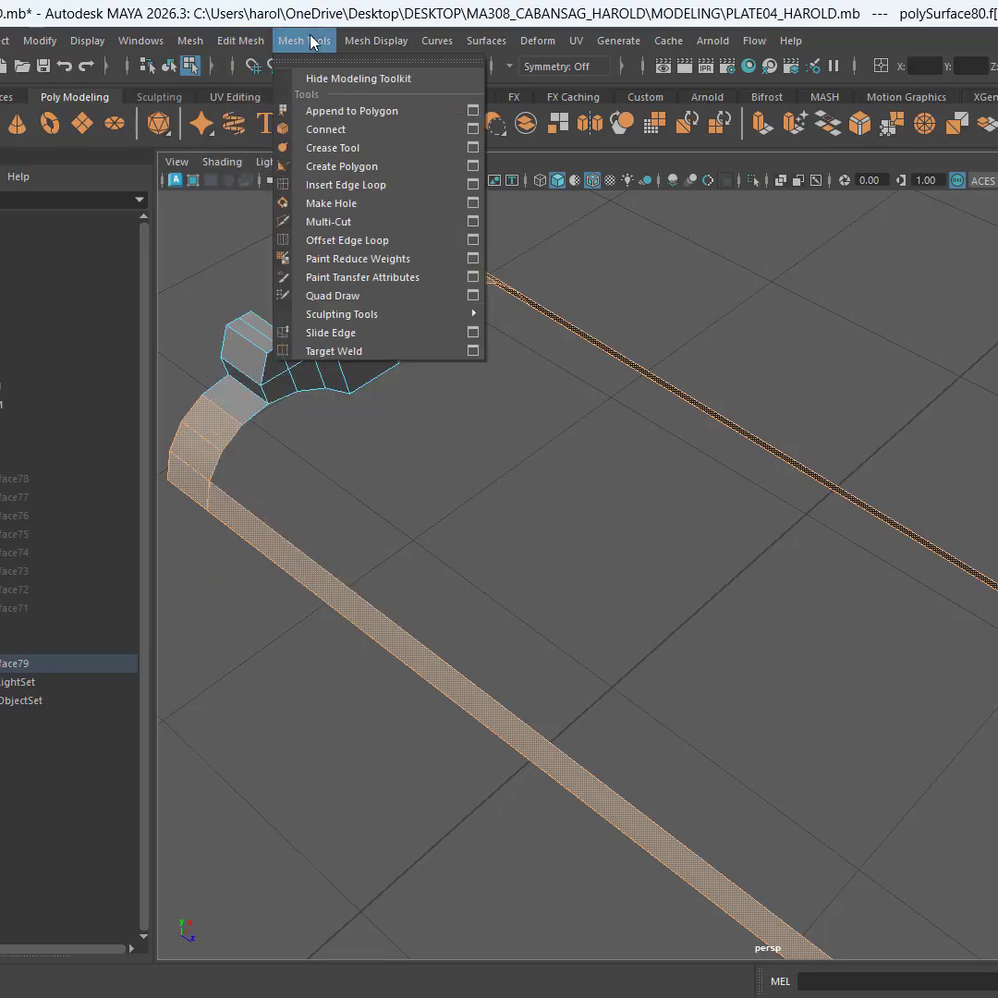
mouse_move(252, 41)
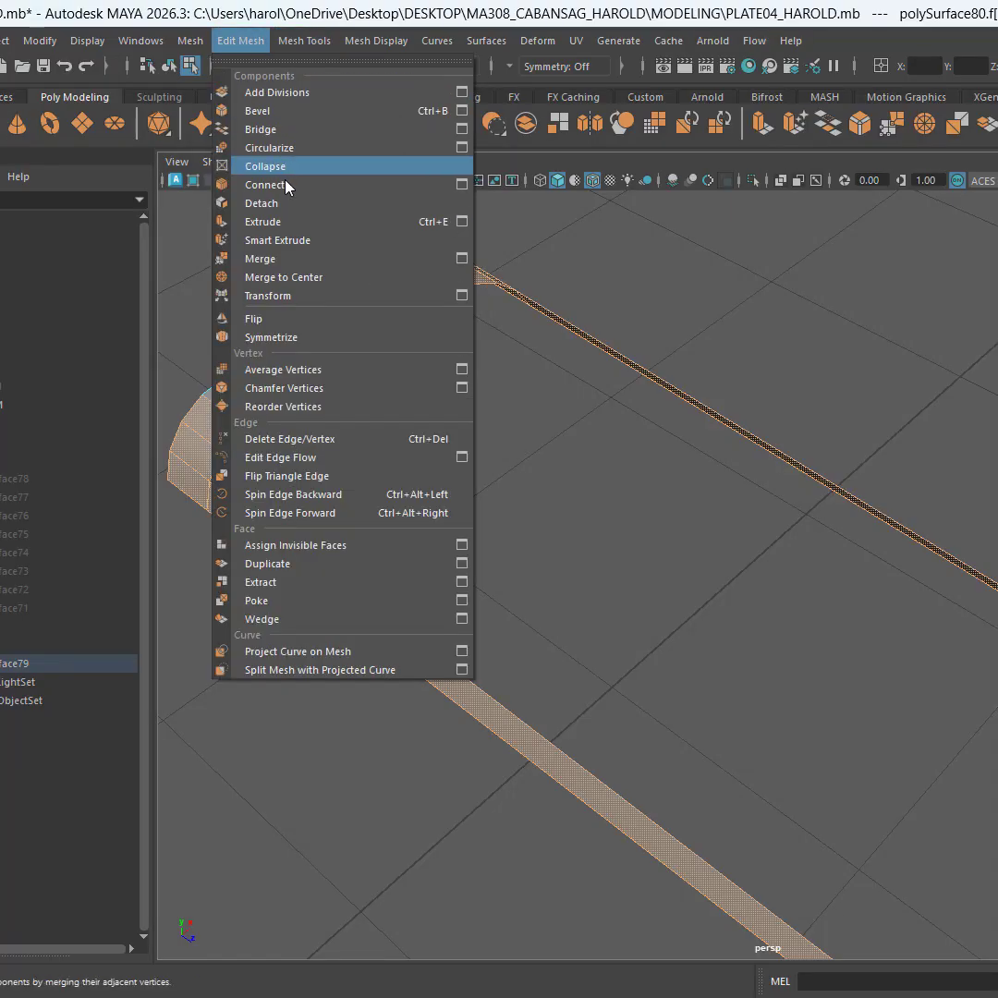
click(306, 203)
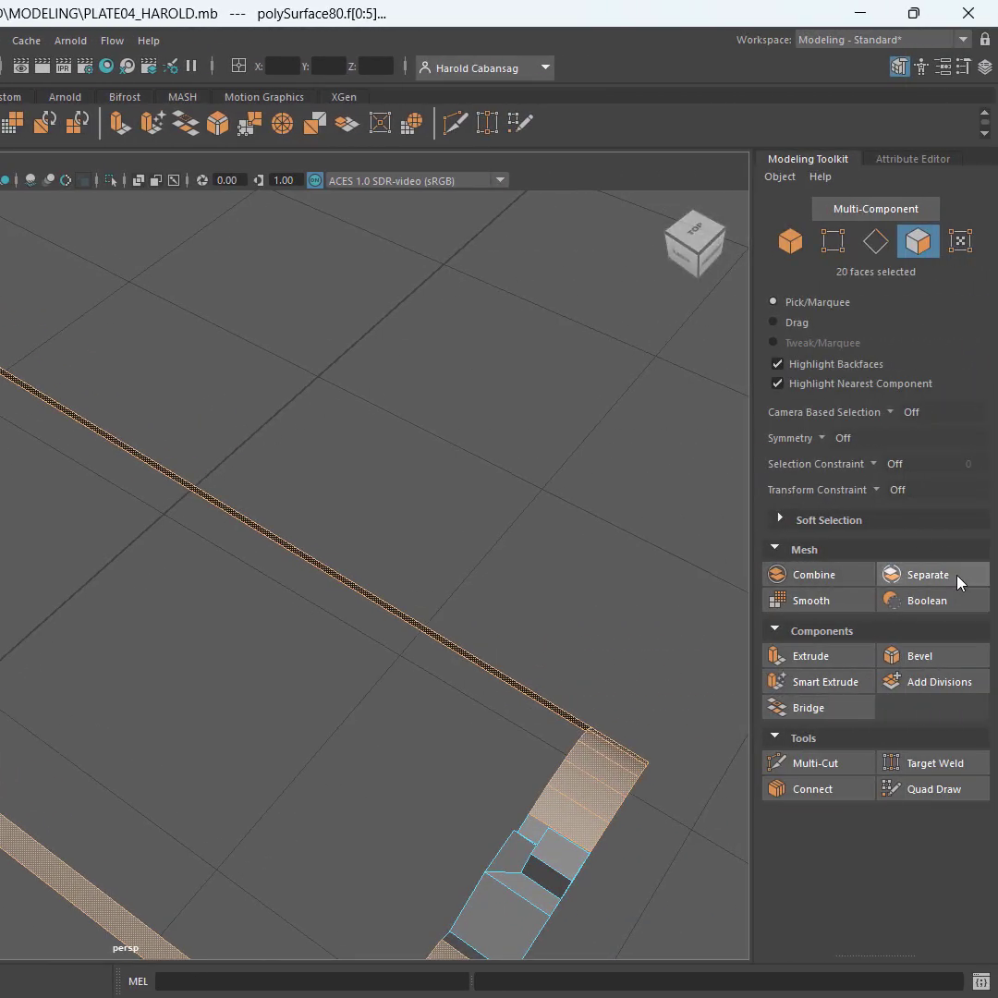
click(958, 580)
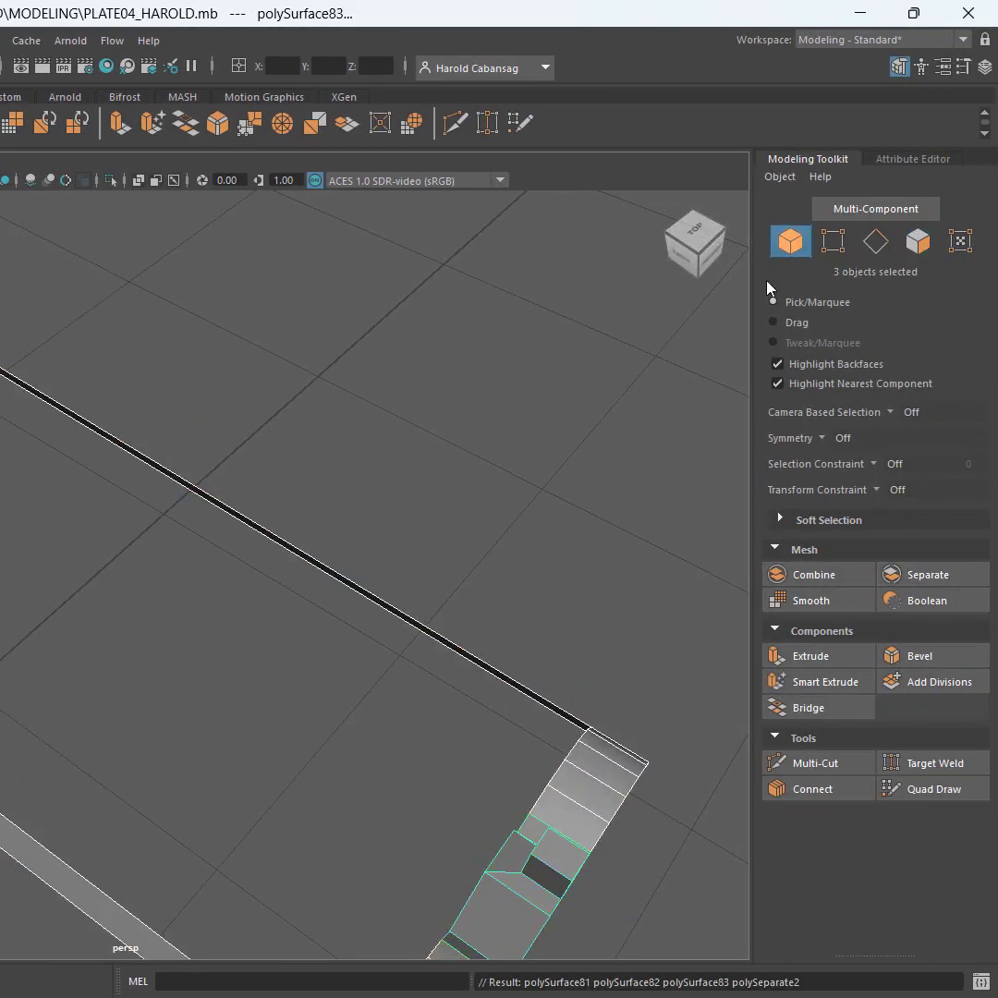
Select each of the two separated side strips and examine their curved end bands in the perspective and four-view layouts
click(629, 390)
click(396, 617)
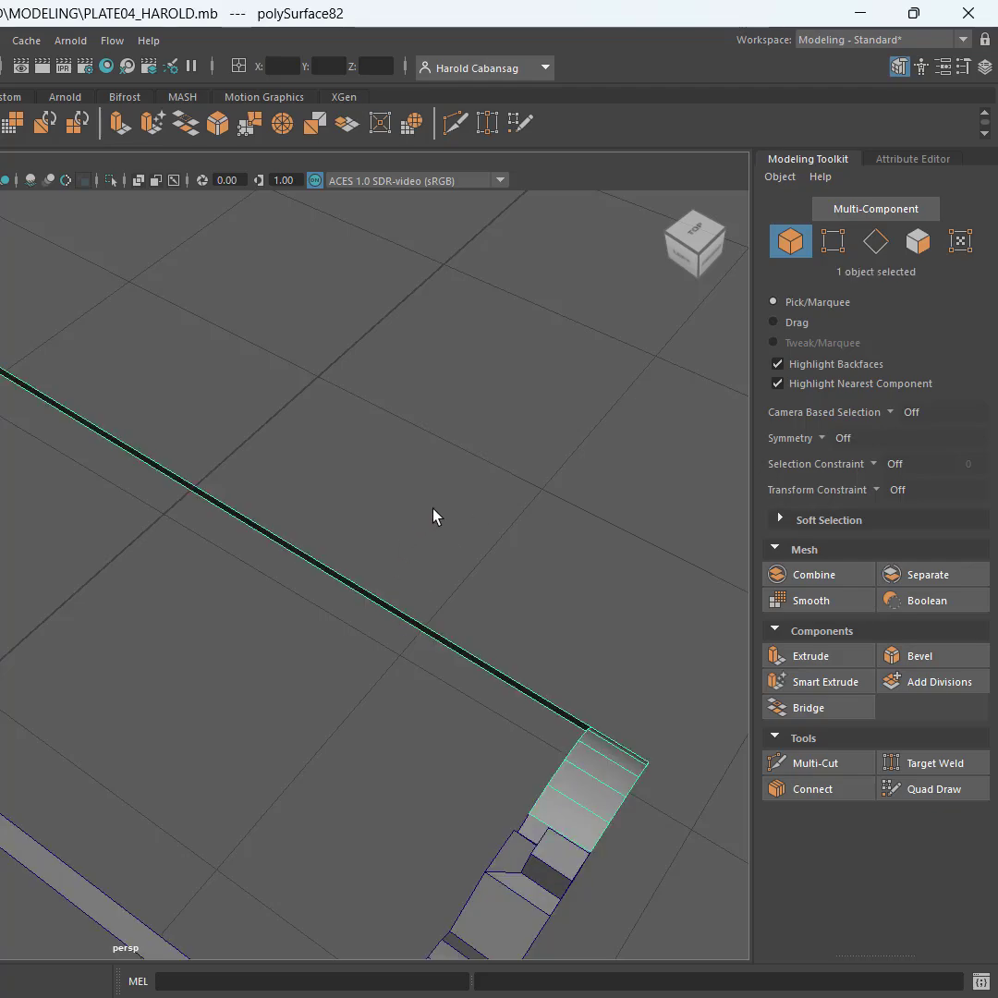
alt+drag(433, 515, 312, 519)
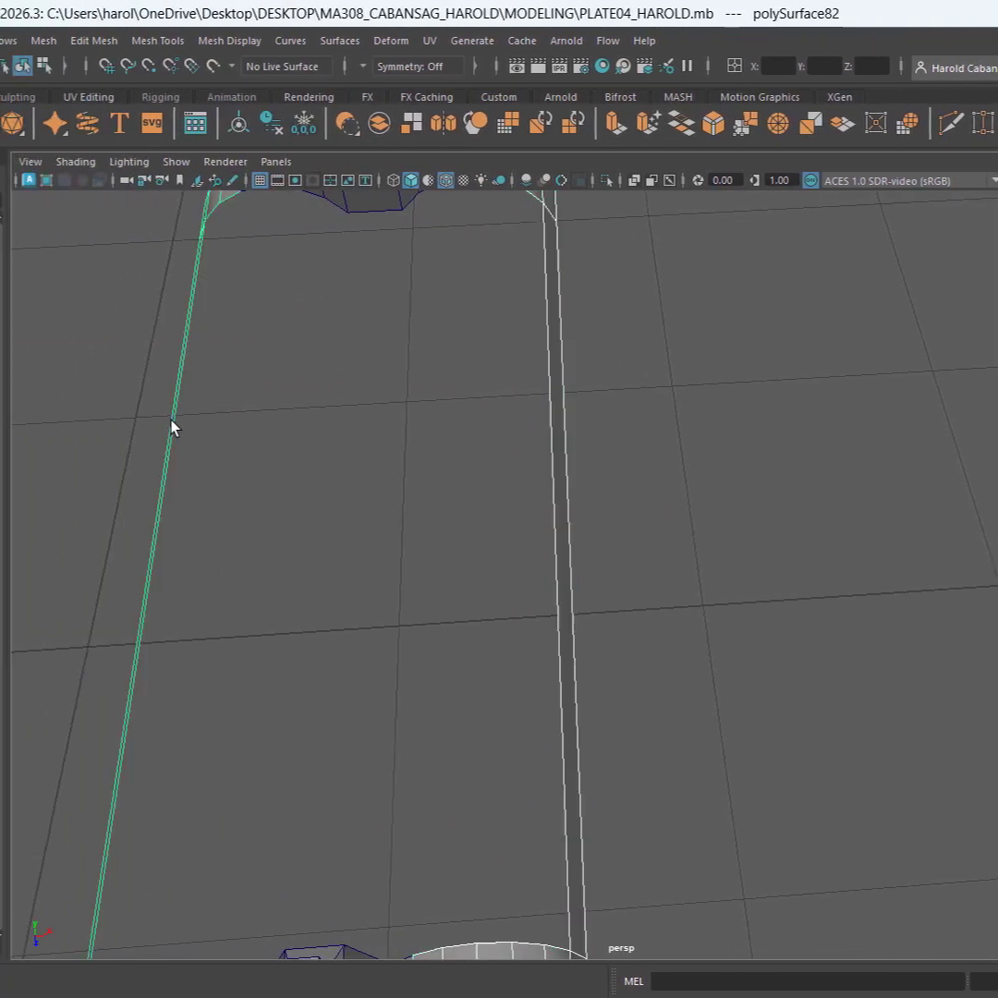
alt+drag(374, 450, 471, 424)
alt+middle_drag(334, 440, 557, 433)
key(space)
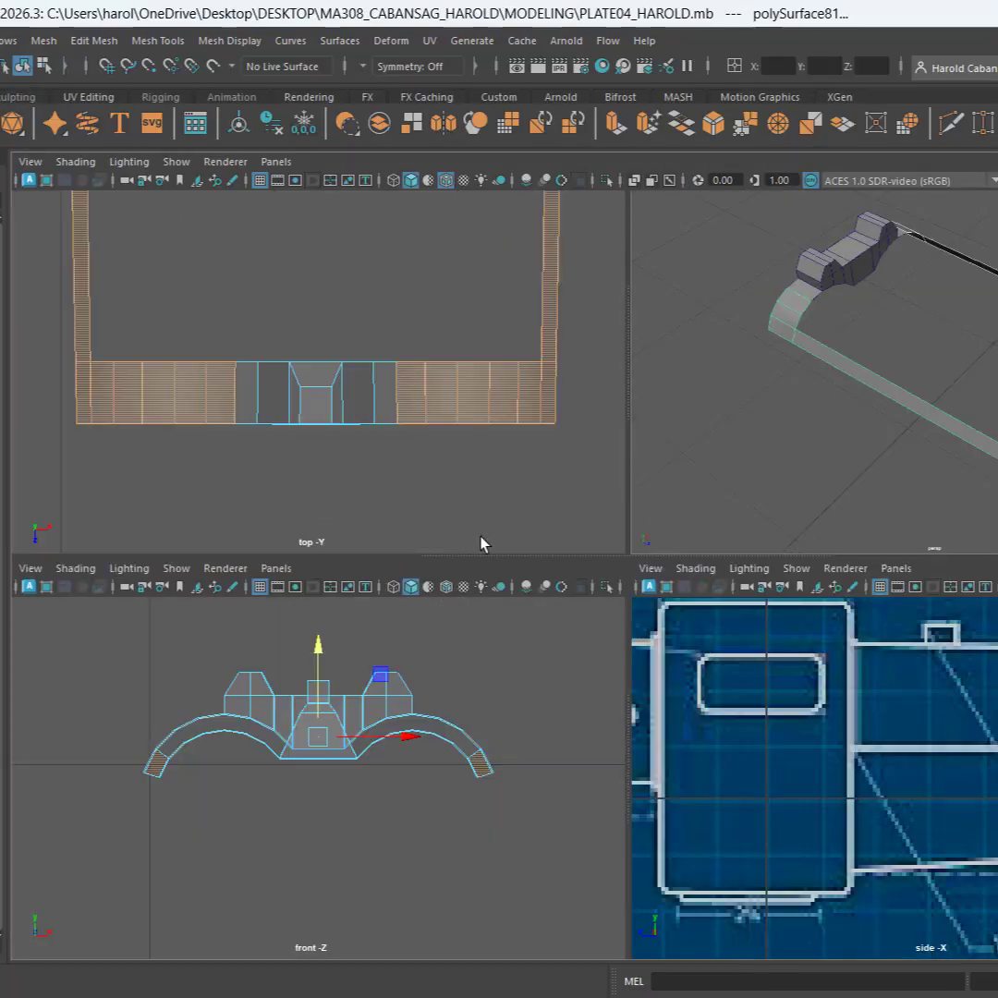
key(space)
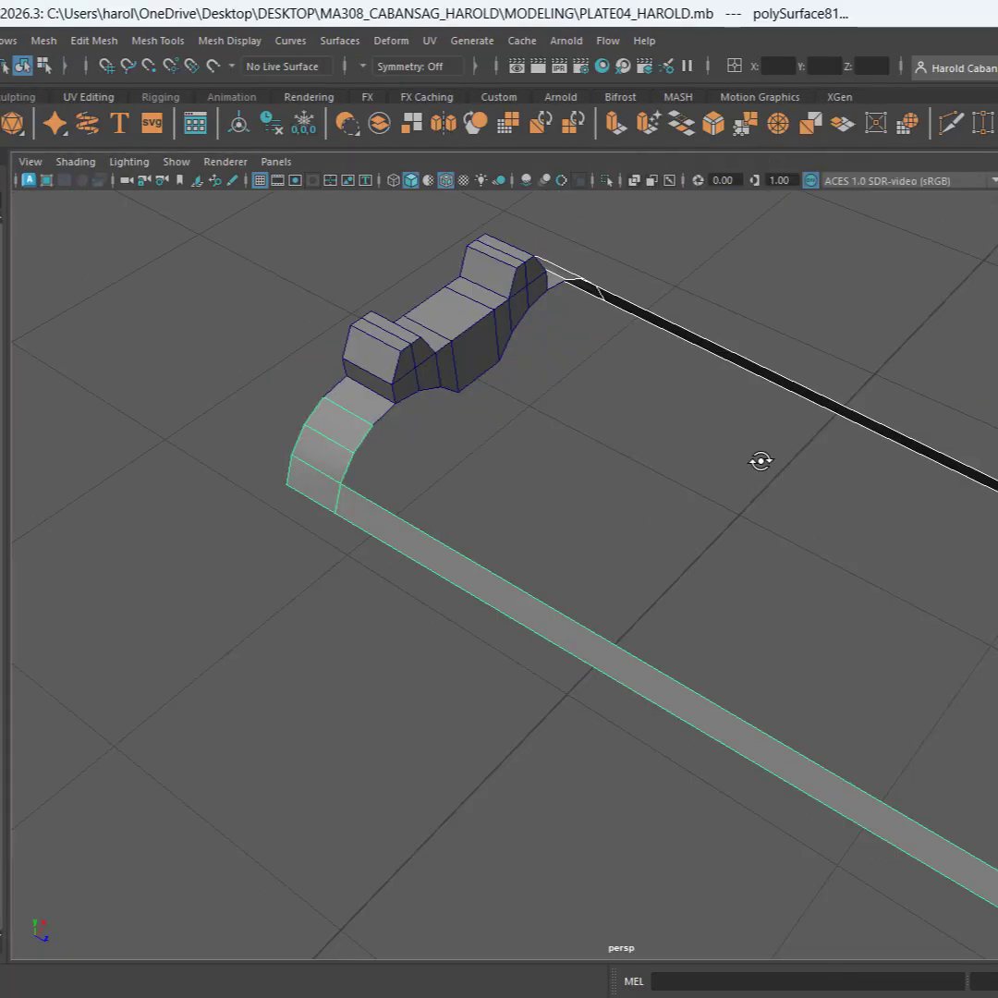
alt+drag(759, 461, 636, 484)
scroll(730, 478, down, 2)
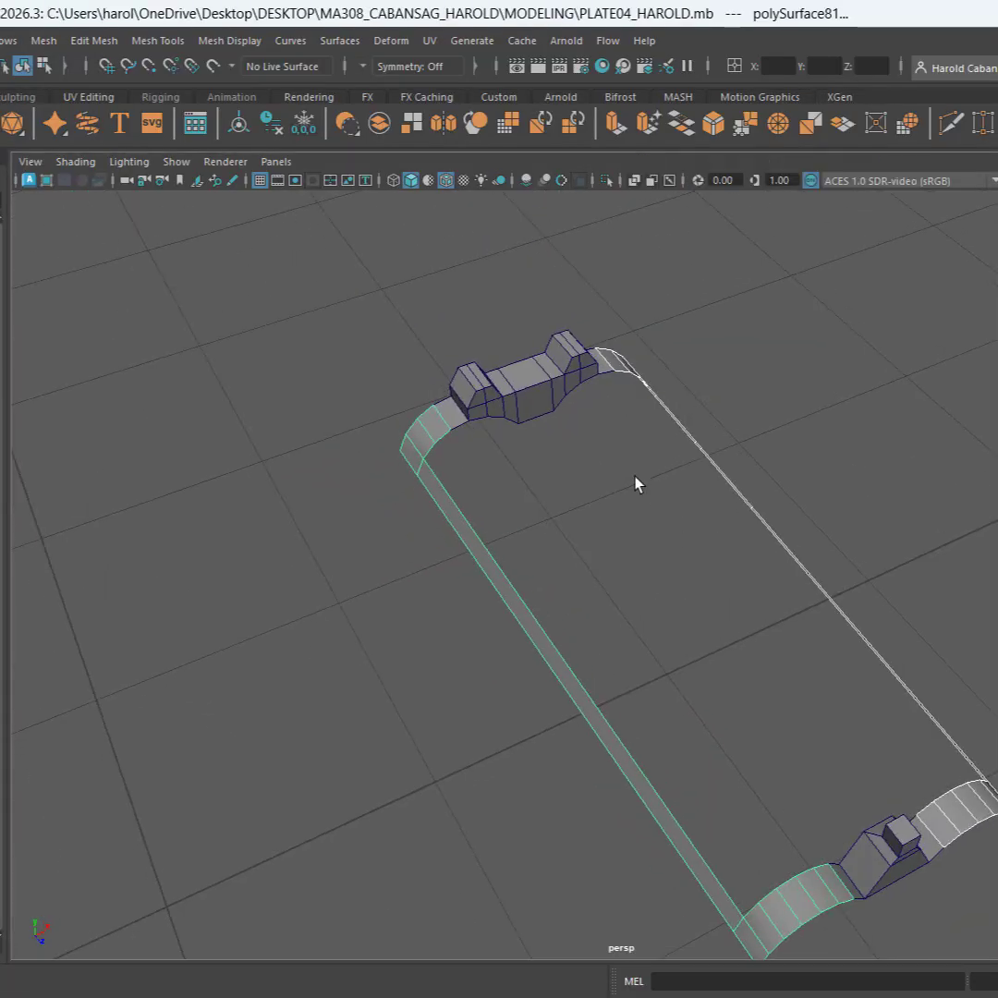
Select both side strips with their curved end bands and combine them into one mesh
click(892, 578)
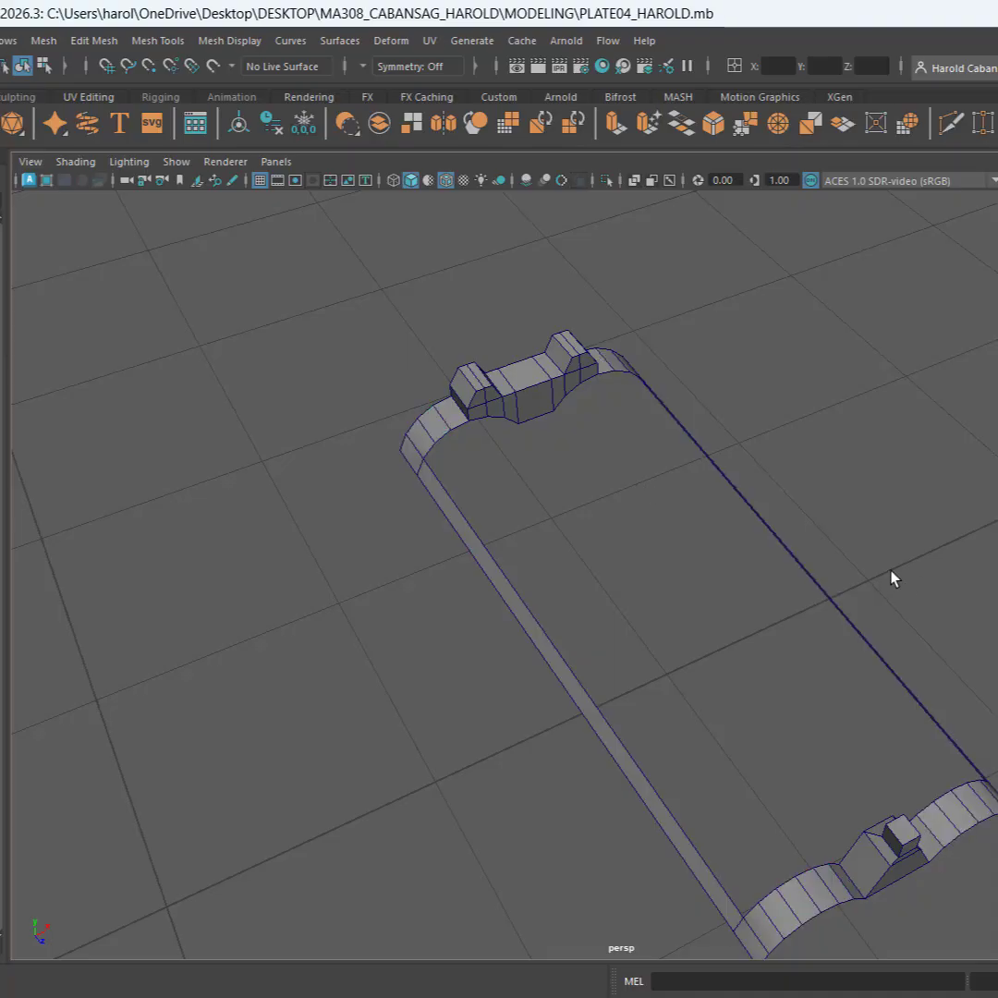
click(808, 579)
shift+click(531, 653)
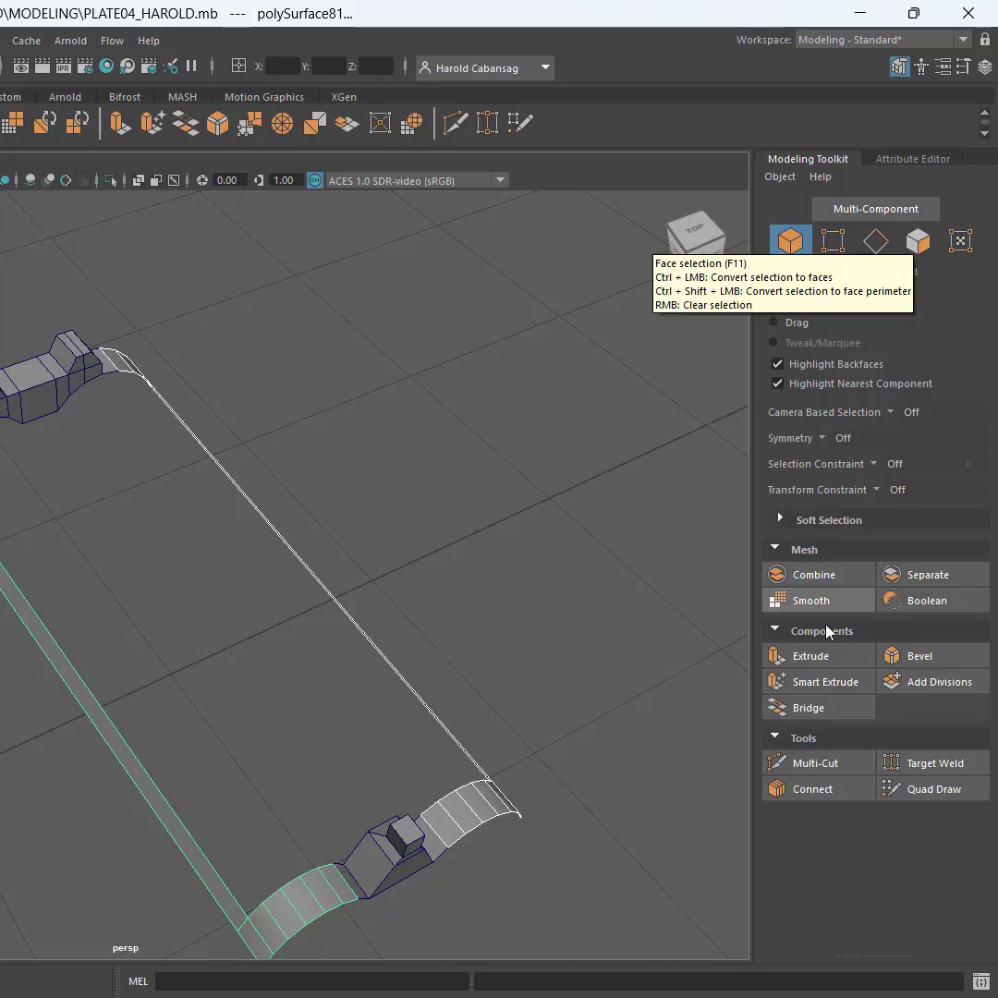
click(828, 576)
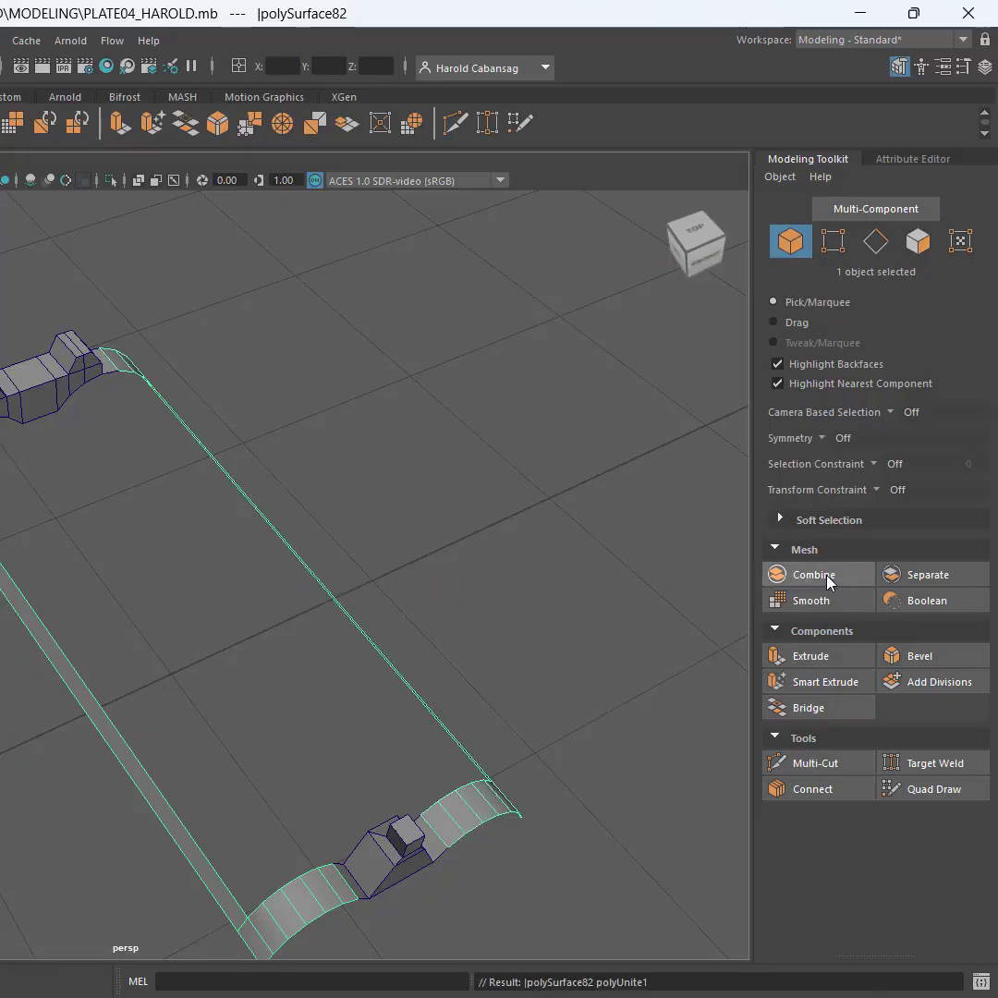
Extrude all faces of the combined side strips and curved end bands with a thickness of 0.01
click(916, 242)
alt+drag(407, 521, 319, 475)
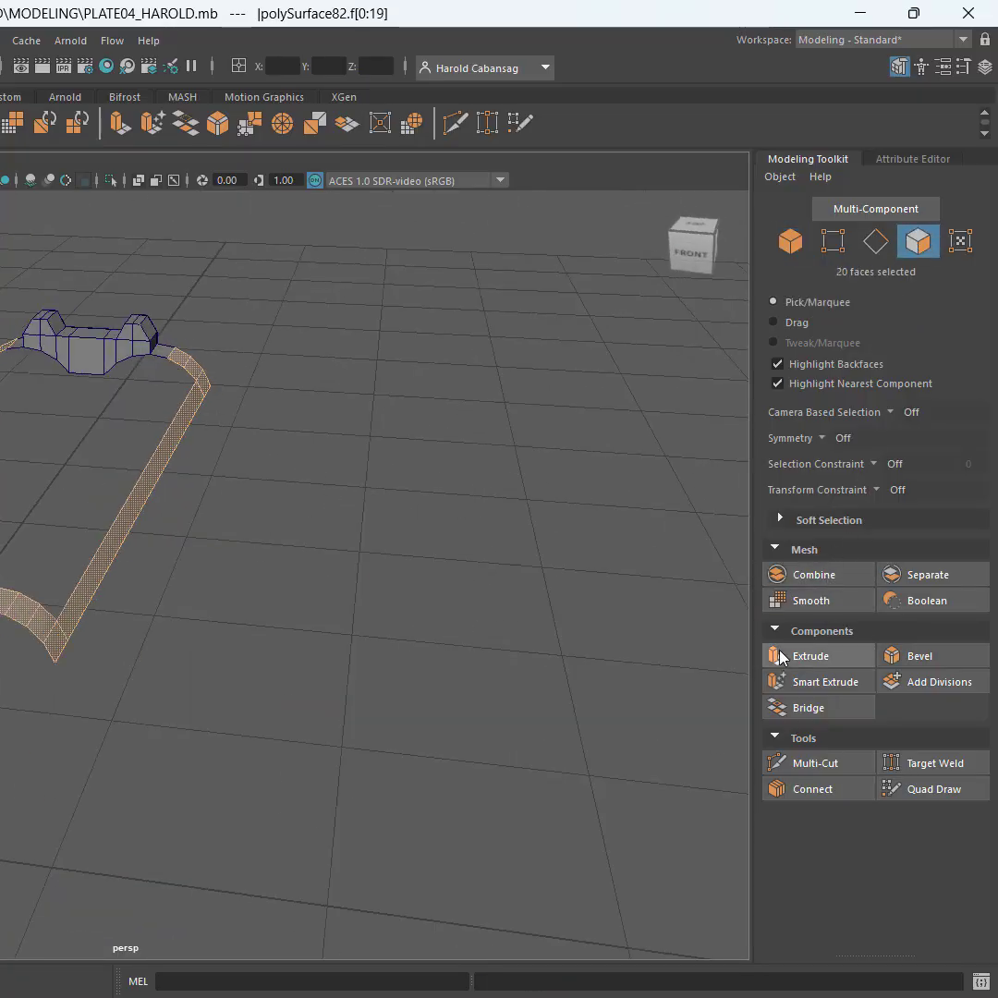
click(810, 656)
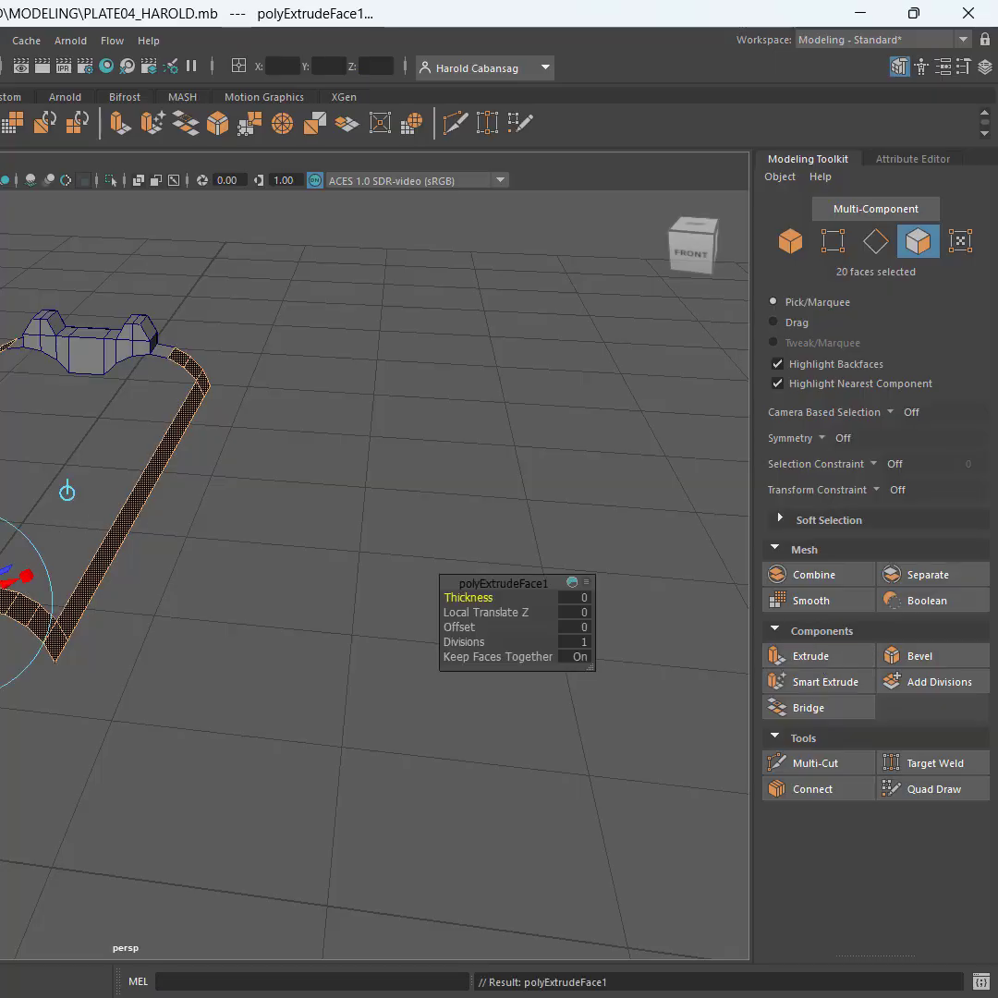
scroll(131, 575, up, 5)
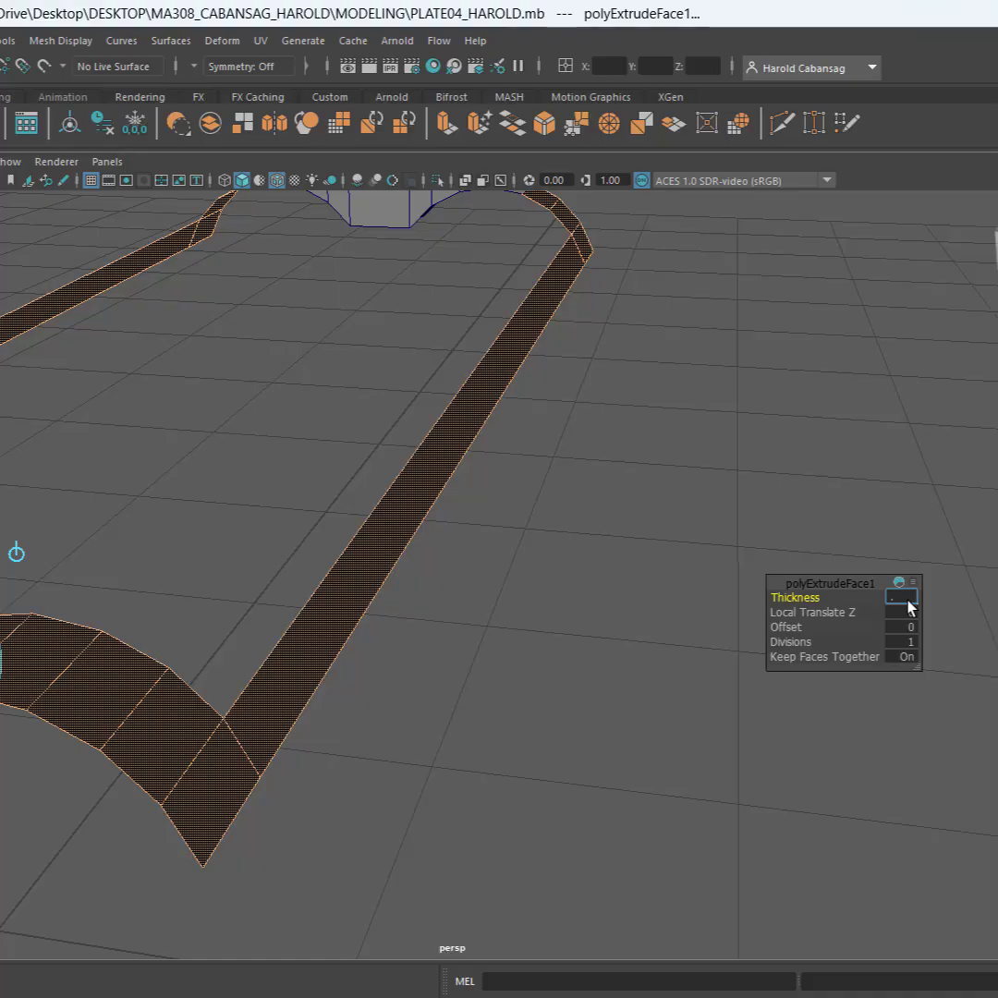
key(Return)
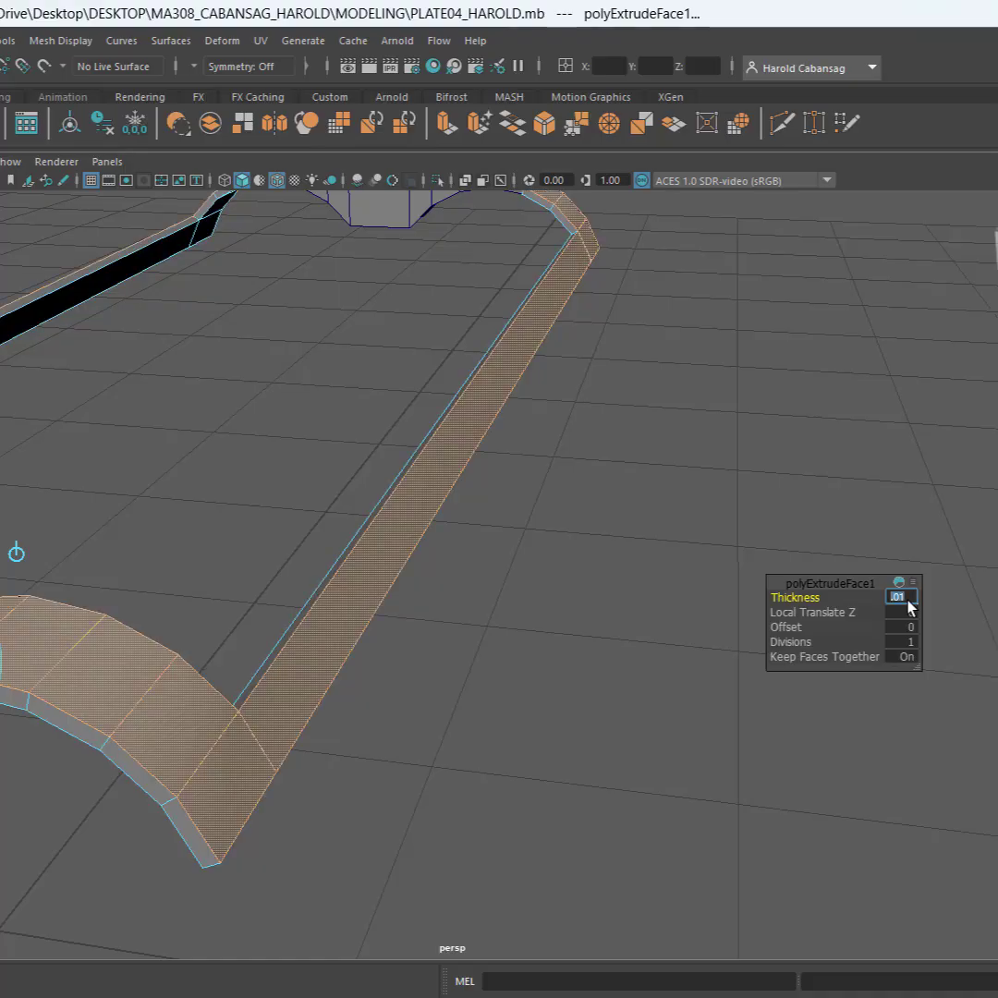
alt+drag(318, 621, 379, 538)
alt+middle_drag(487, 492, 9, 914)
scroll(484, 568, up, 4)
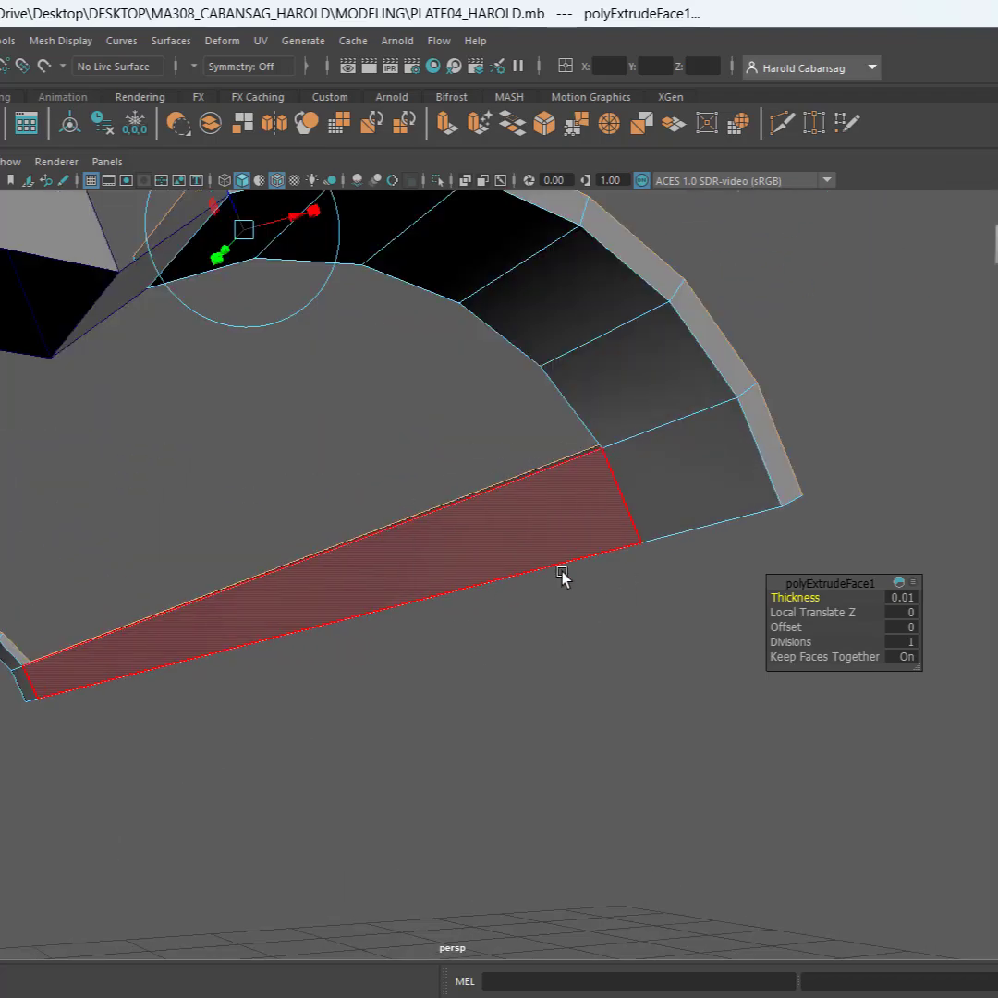
scroll(554, 592, down, 8)
alt+drag(552, 606, 409, 641)
scroll(403, 636, down, 3)
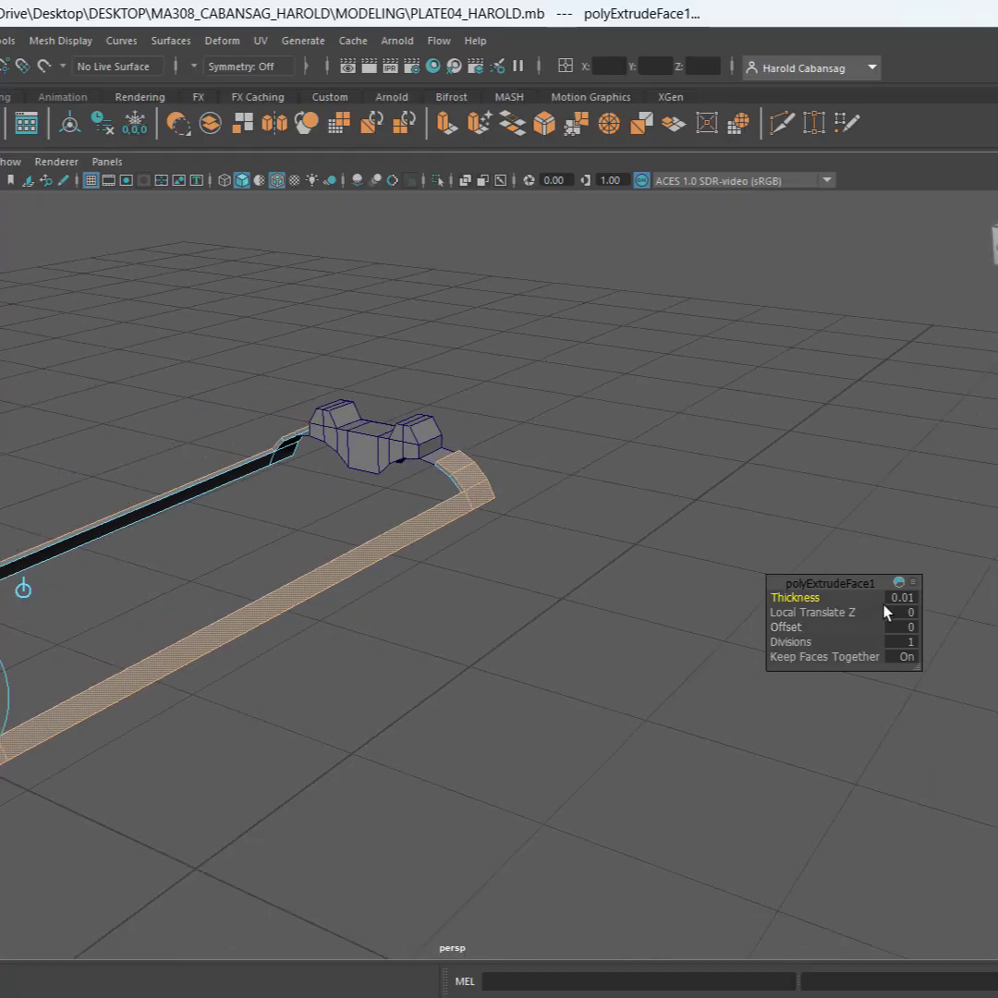
click(624, 480)
Delete the flat base face projecting from each side of the two-post sight
scroll(471, 445, up, 3)
scroll(426, 430, up, 4)
alt+middle_drag(451, 383, 609, 730)
scroll(579, 637, up, 4)
scroll(580, 637, down, 2)
alt+middle_drag(647, 641, 664, 552)
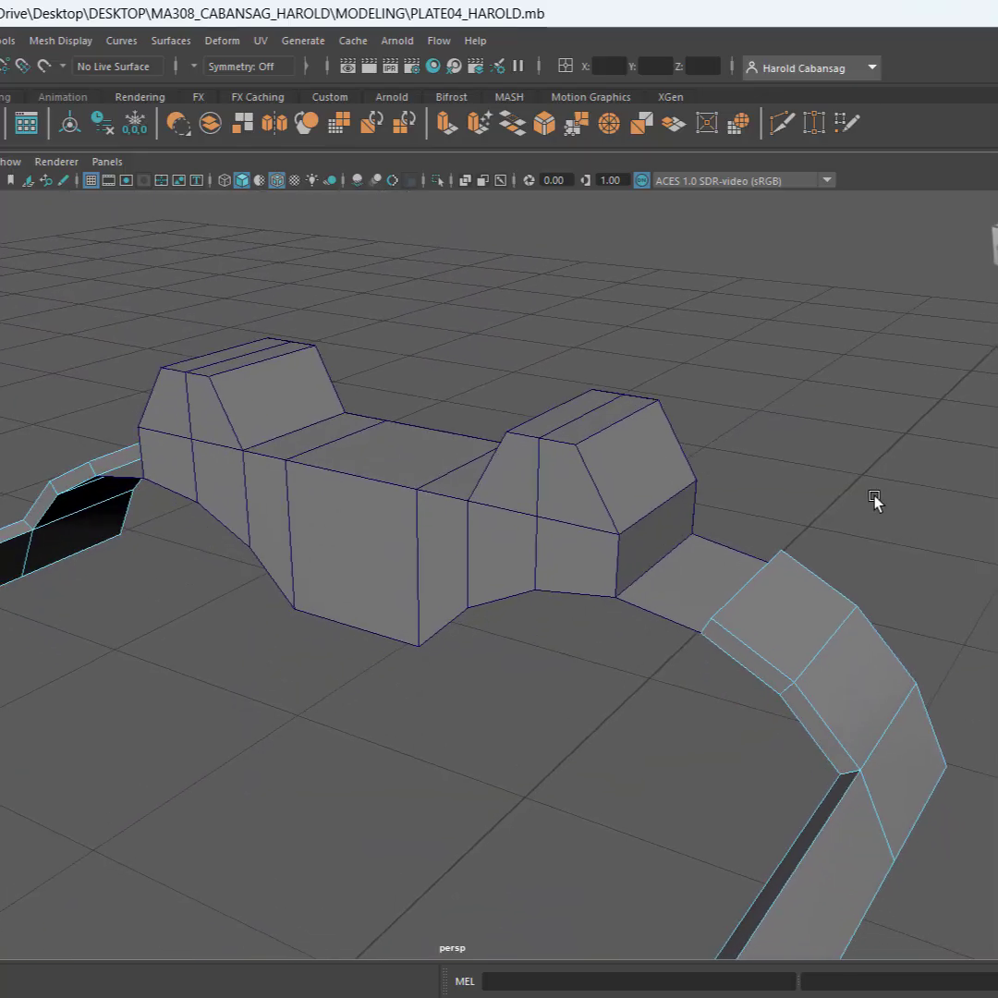
click(450, 474)
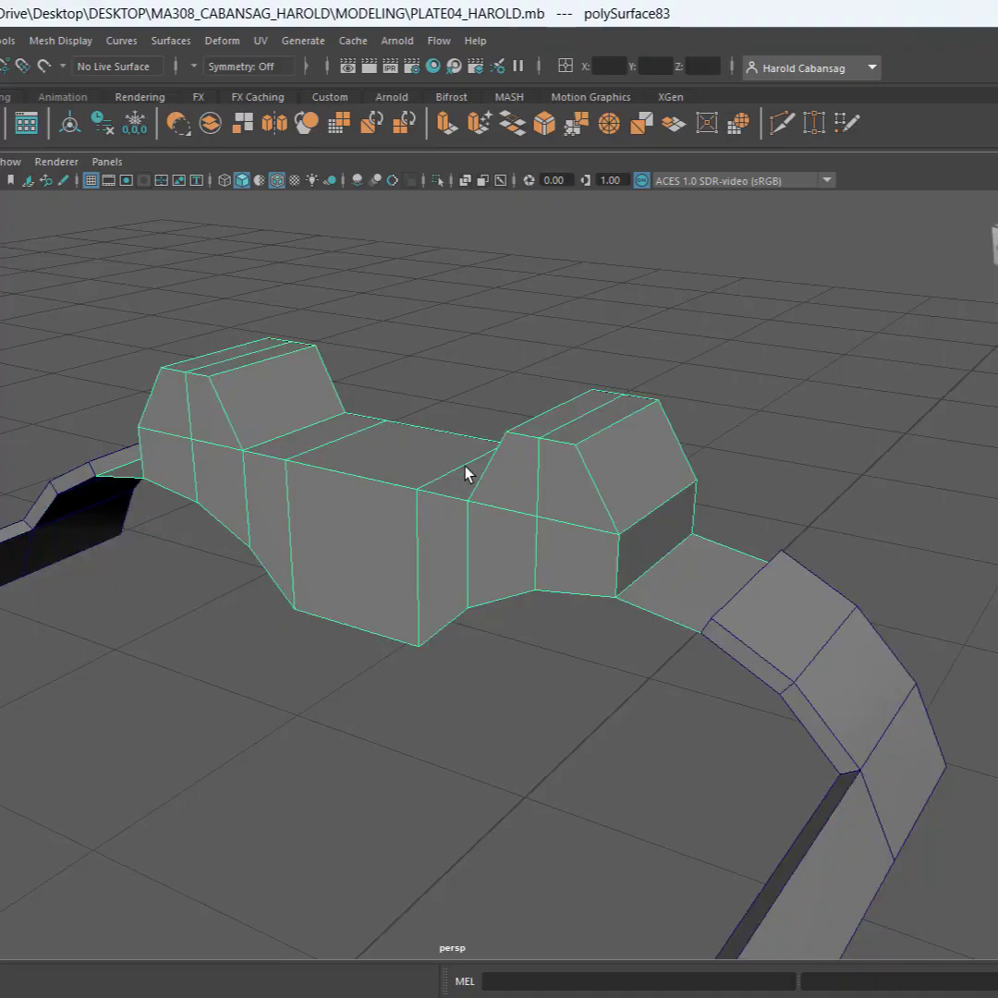
key(ctrl+e)
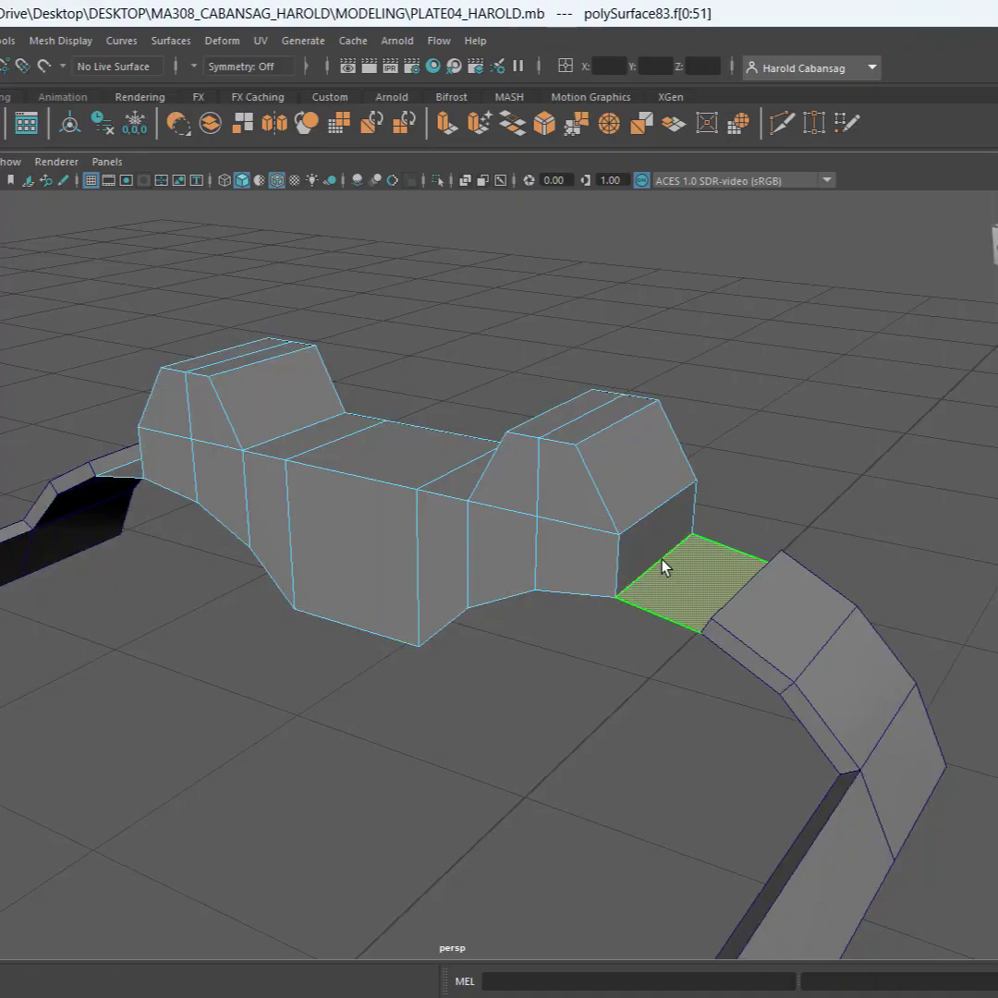
key(Delete)
alt+middle_drag(395, 641, 719, 647)
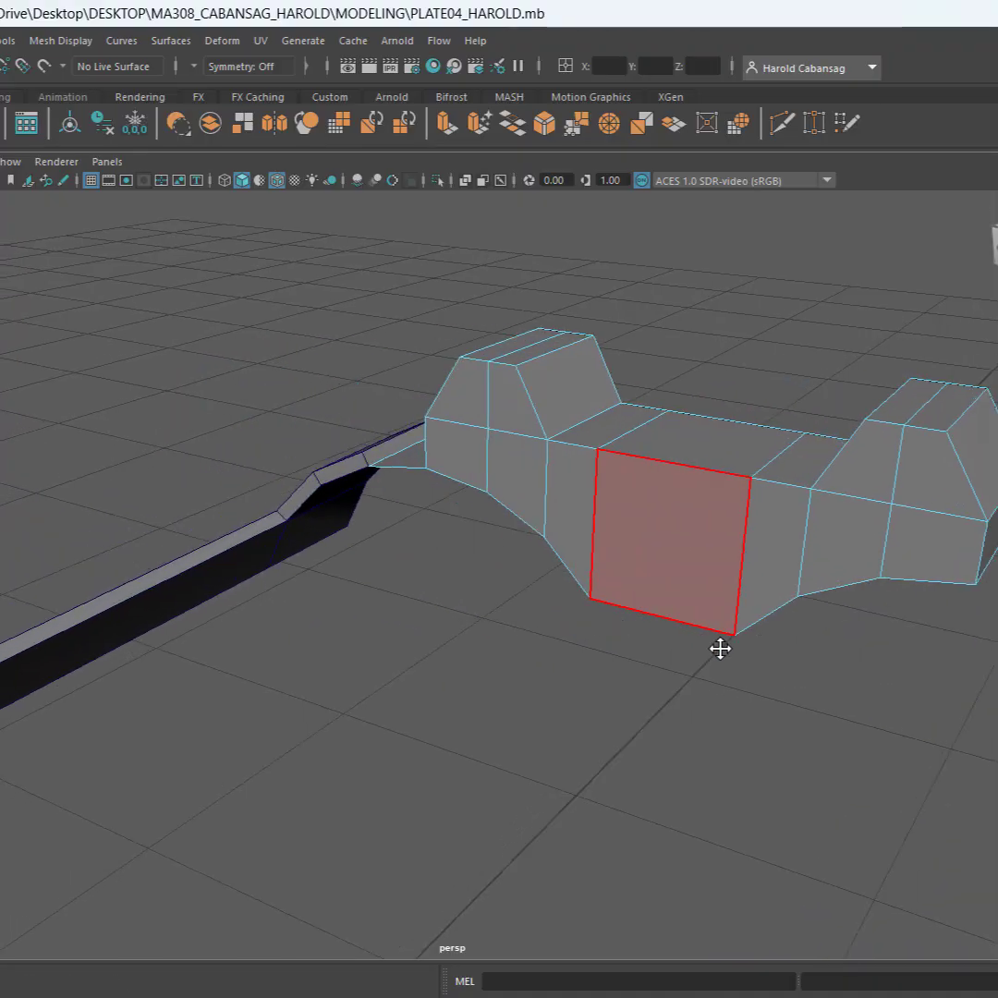
alt+drag(720, 647, 674, 610)
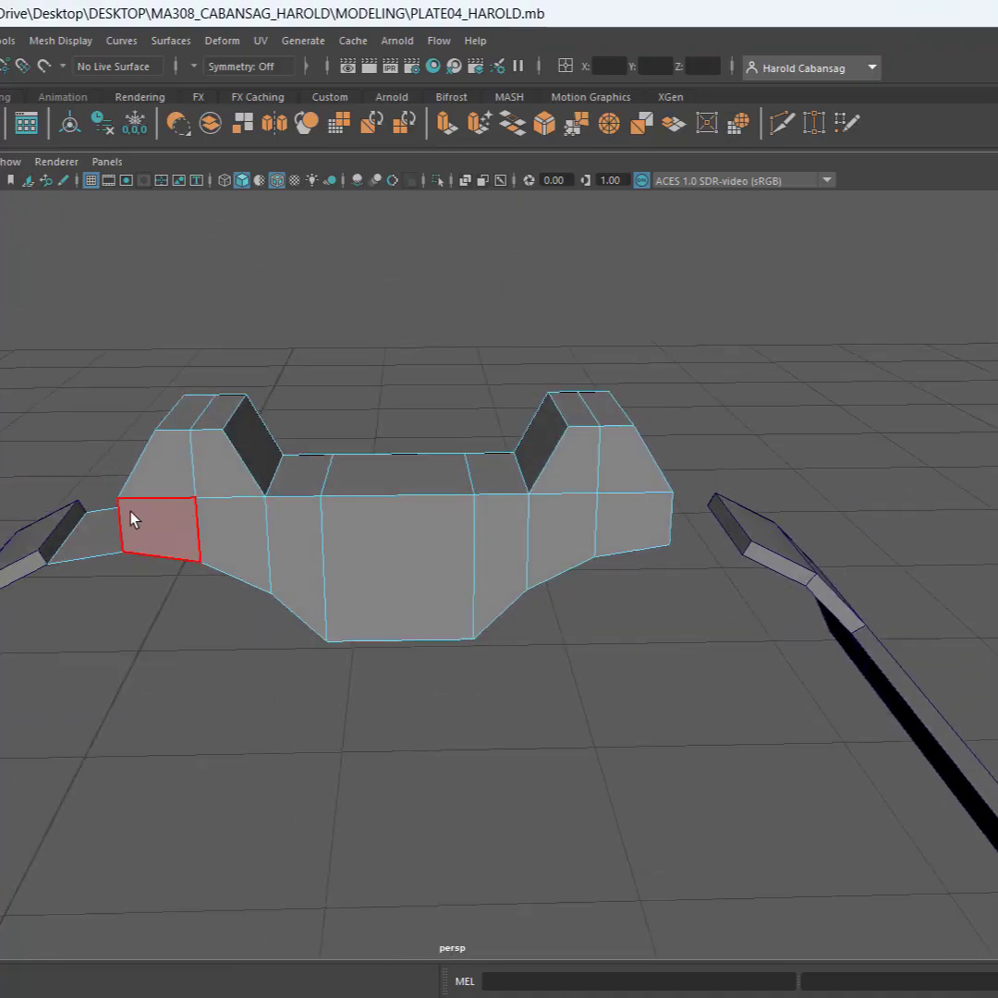
click(79, 543)
key(Delete)
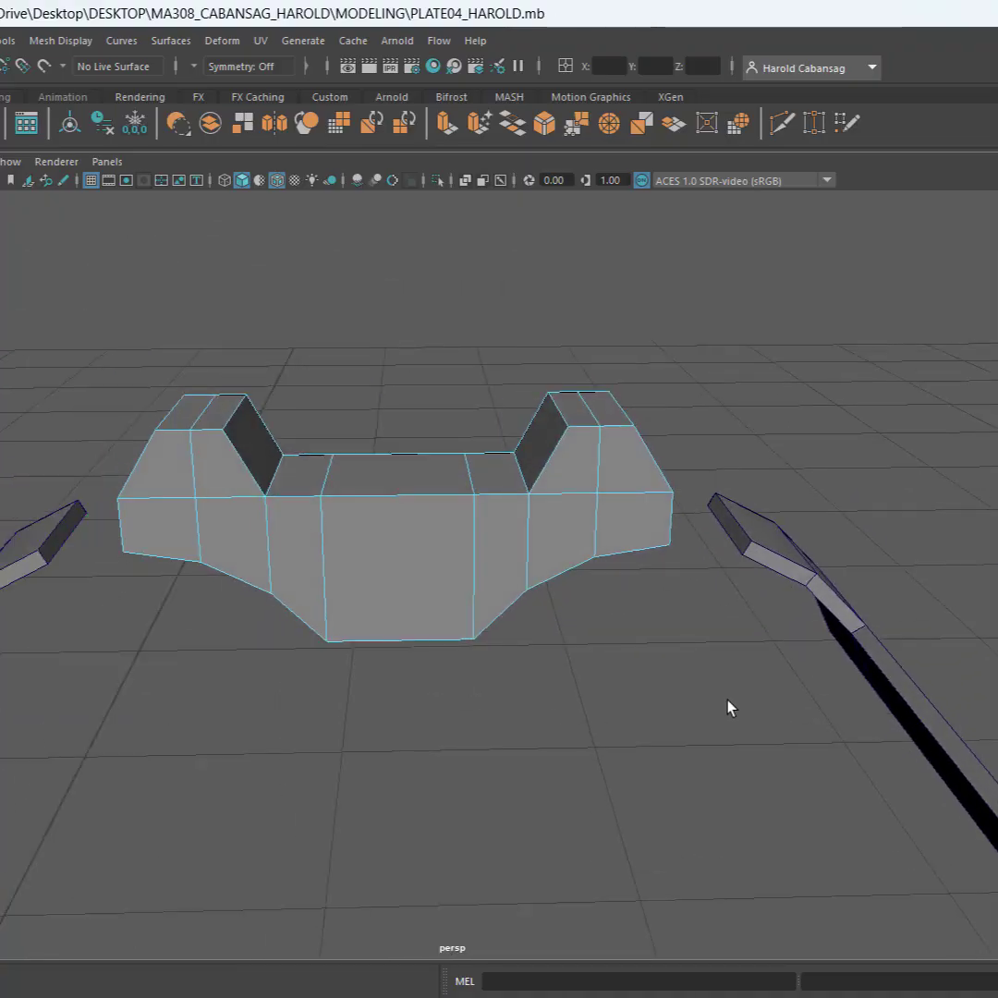
Bridge the front and rear bottom border edges of the two-post sight, excluding the end edges, to close its underside
alt+drag(728, 708, 461, 622)
scroll(459, 623, up, 6)
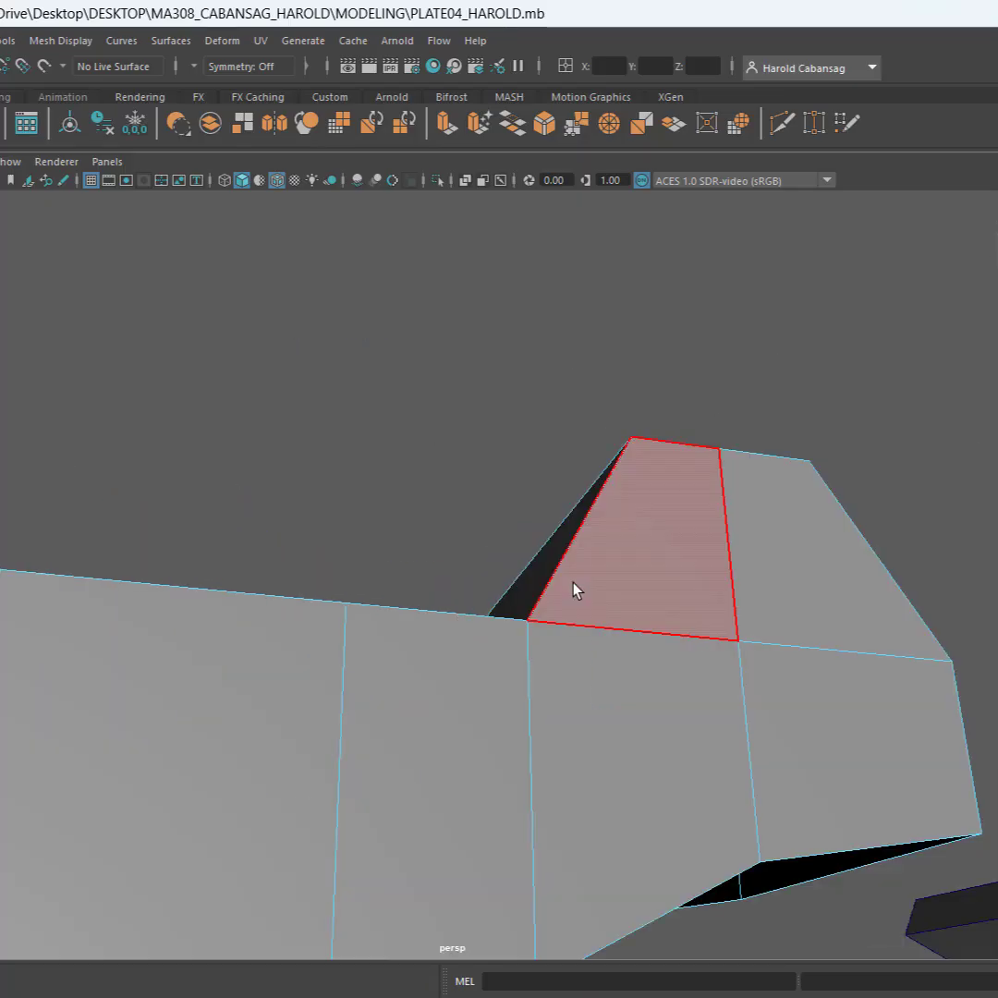
scroll(573, 583, down, 5)
alt+middle_drag(572, 591, 565, 490)
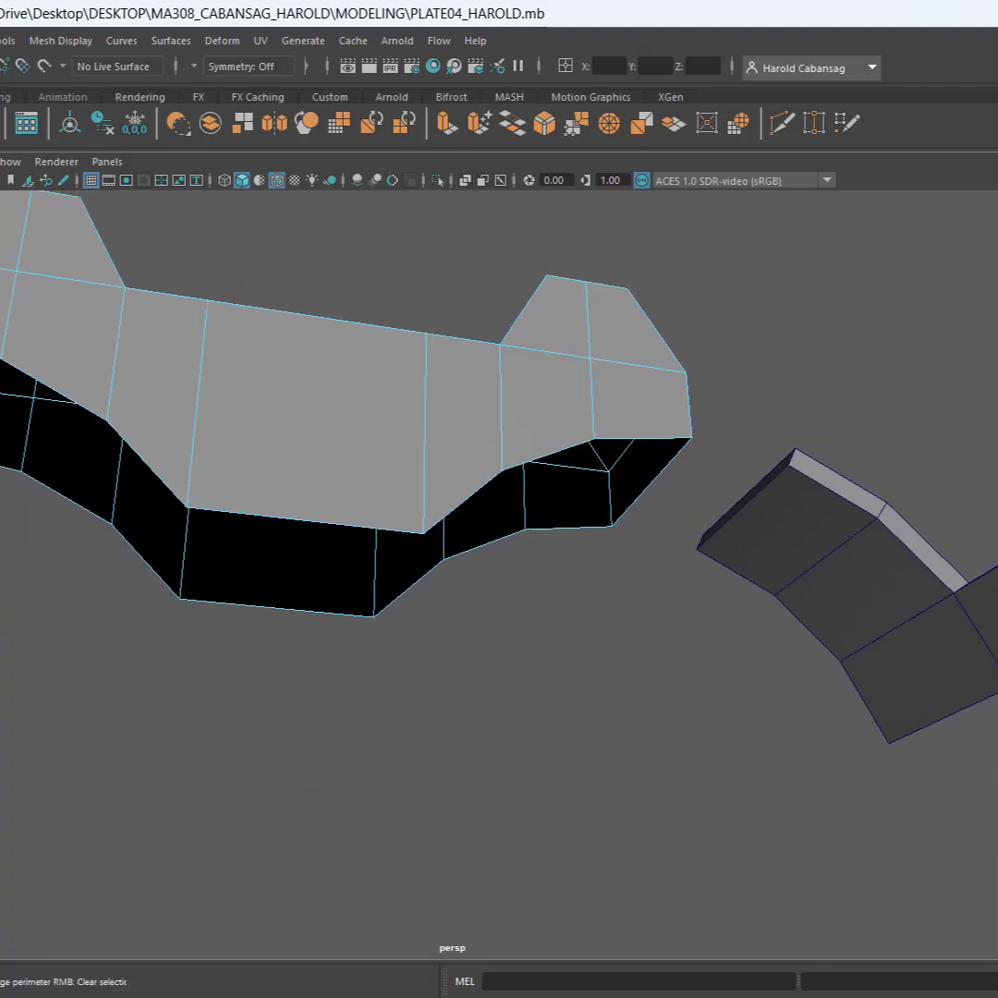
click(661, 440)
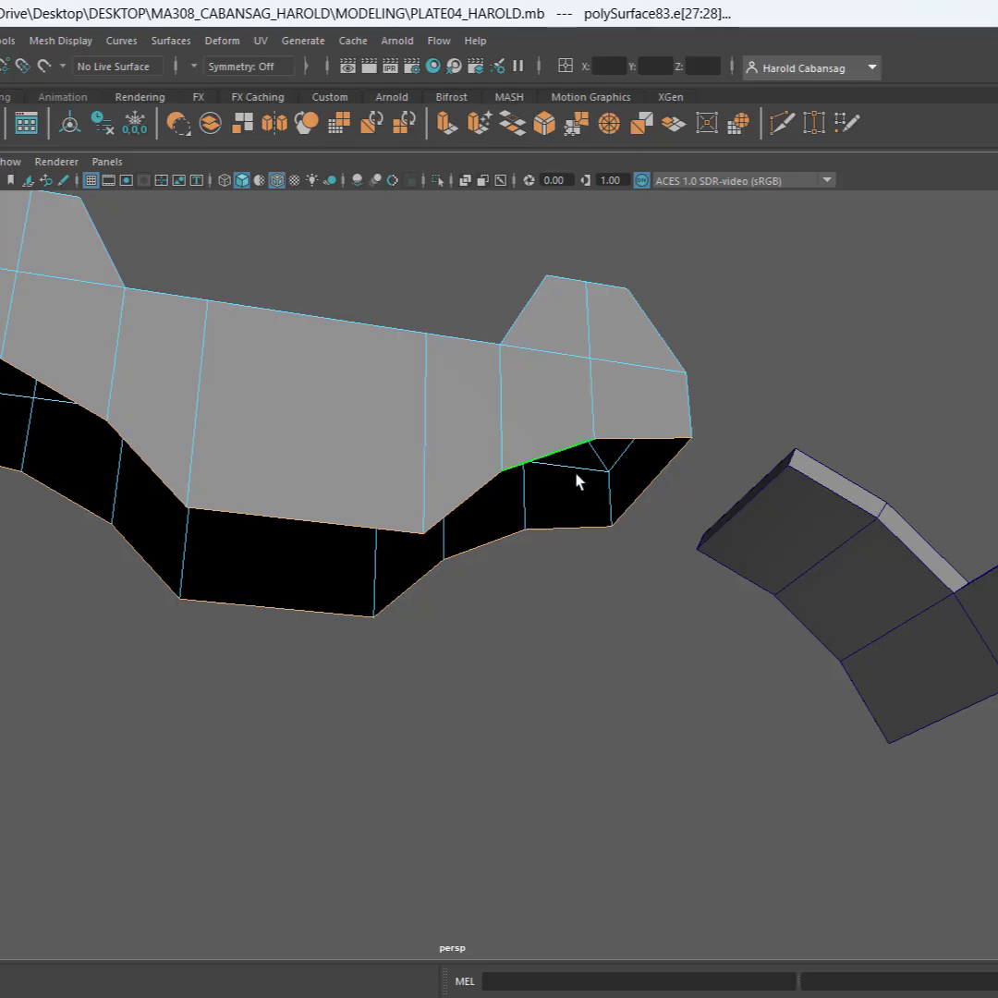
ctrl+drag(669, 488, 639, 462)
key(f)
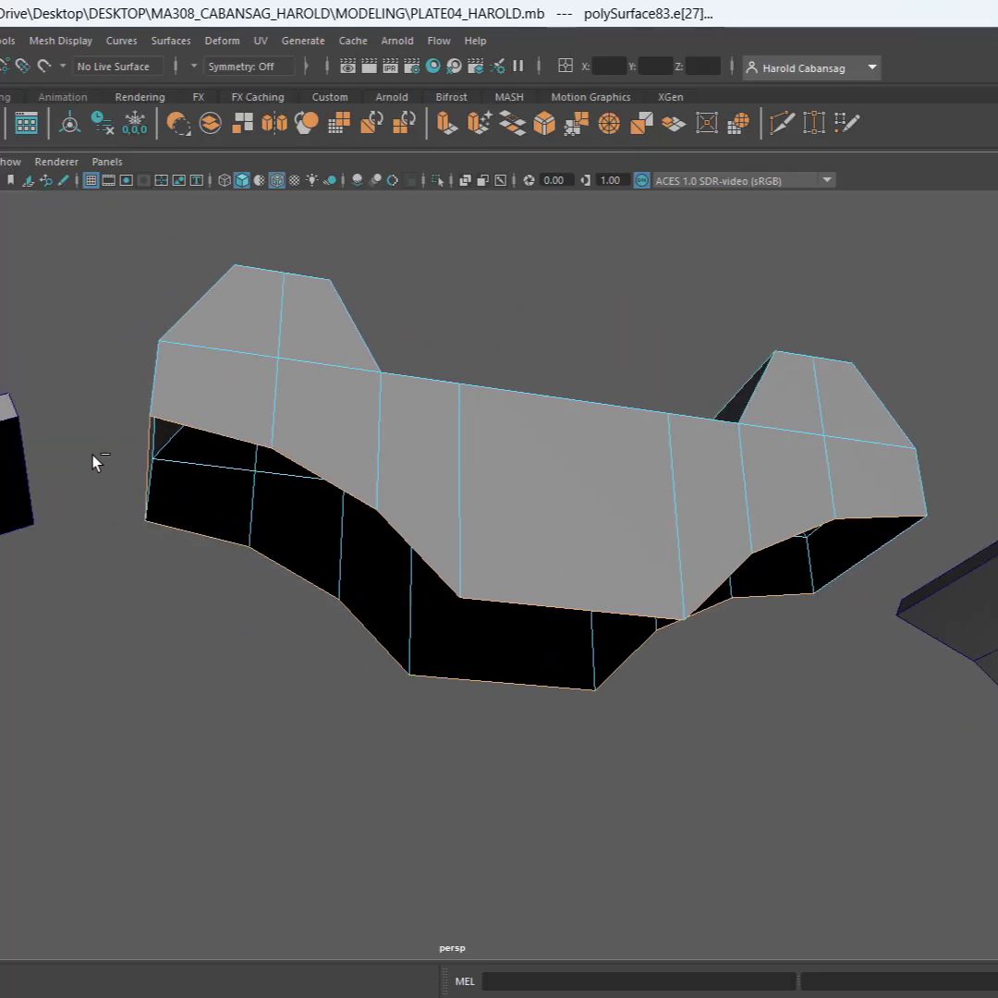
drag(189, 476, 184, 523)
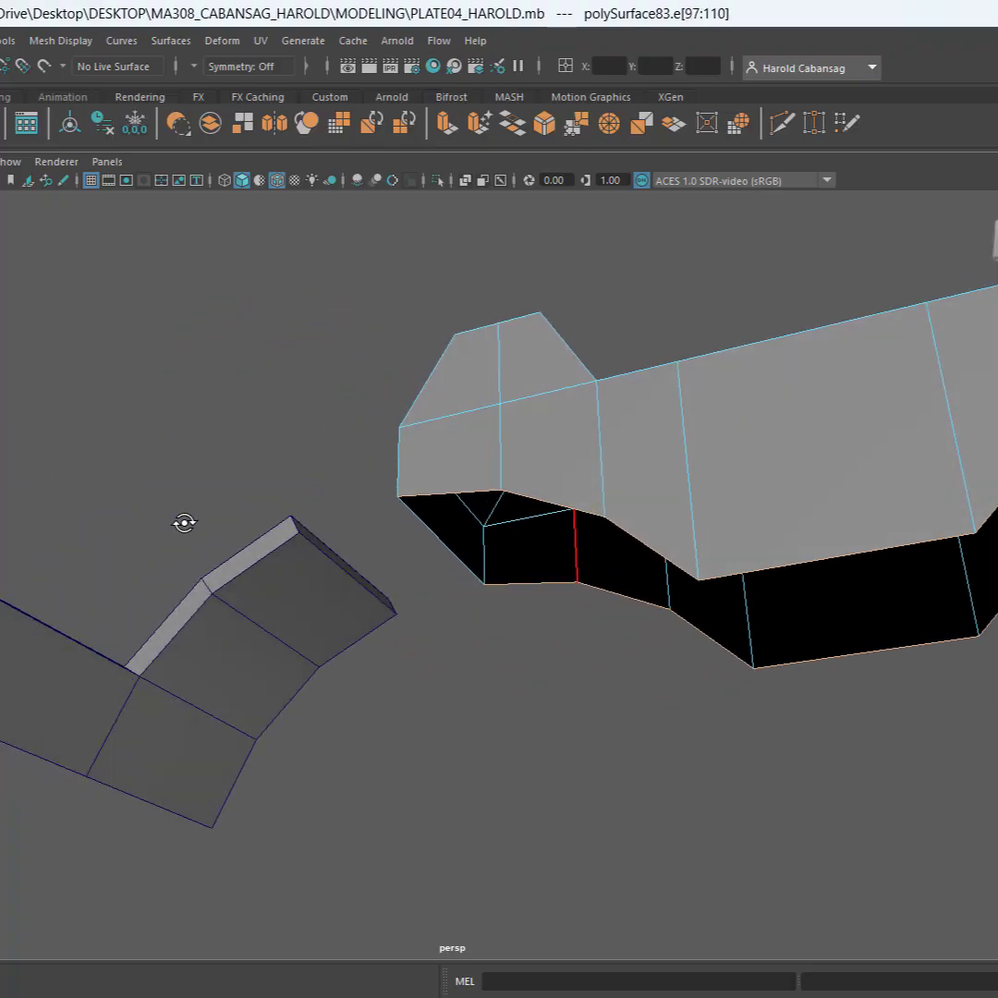
alt+middle_drag(469, 567, 327, 540)
scroll(333, 535, down, 4)
mouse_move(425, 531)
alt+mouse_down()
mouse_move(392, 559)
mouse_move(396, 569)
mouse_move(413, 551)
alt+mouse_up()
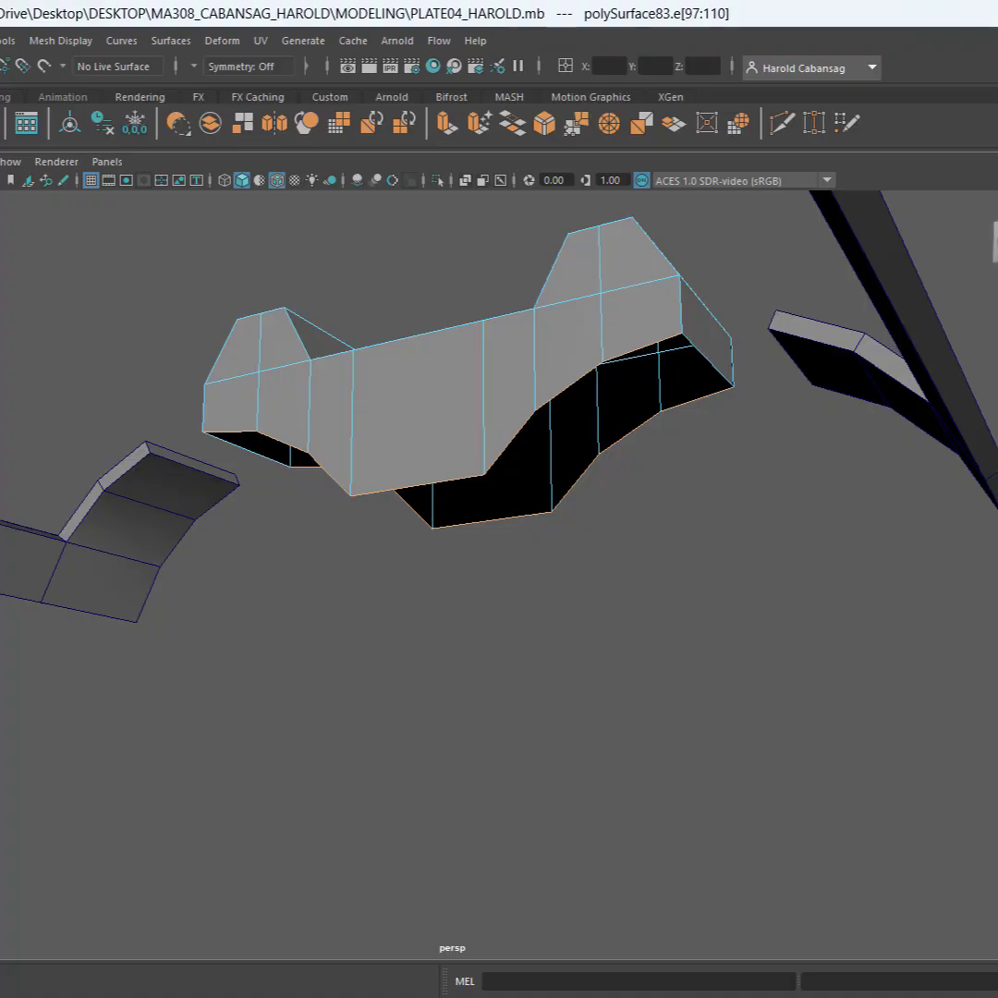
key(g)
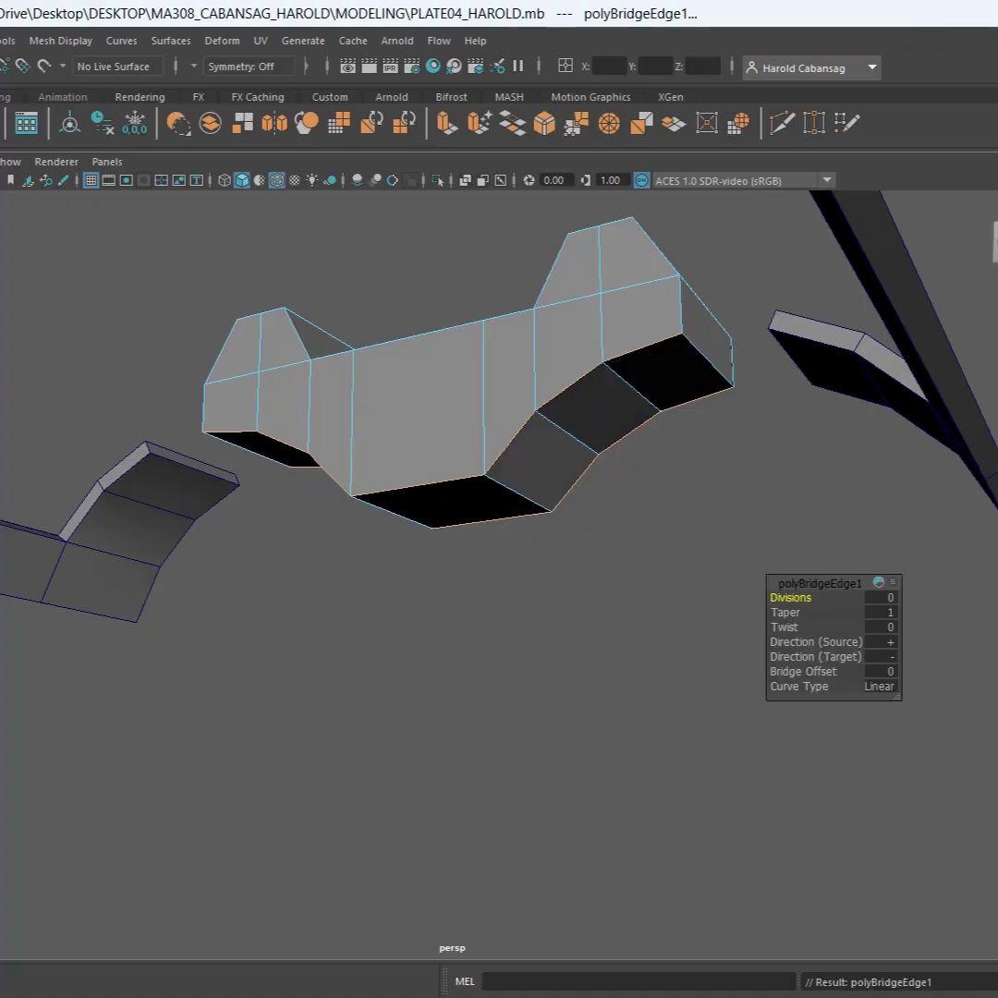
Delete the sloping base face on each side of the single-post sight
alt+drag(588, 597, 736, 772)
scroll(736, 767, up, 5)
alt+middle_drag(752, 755, 314, 314)
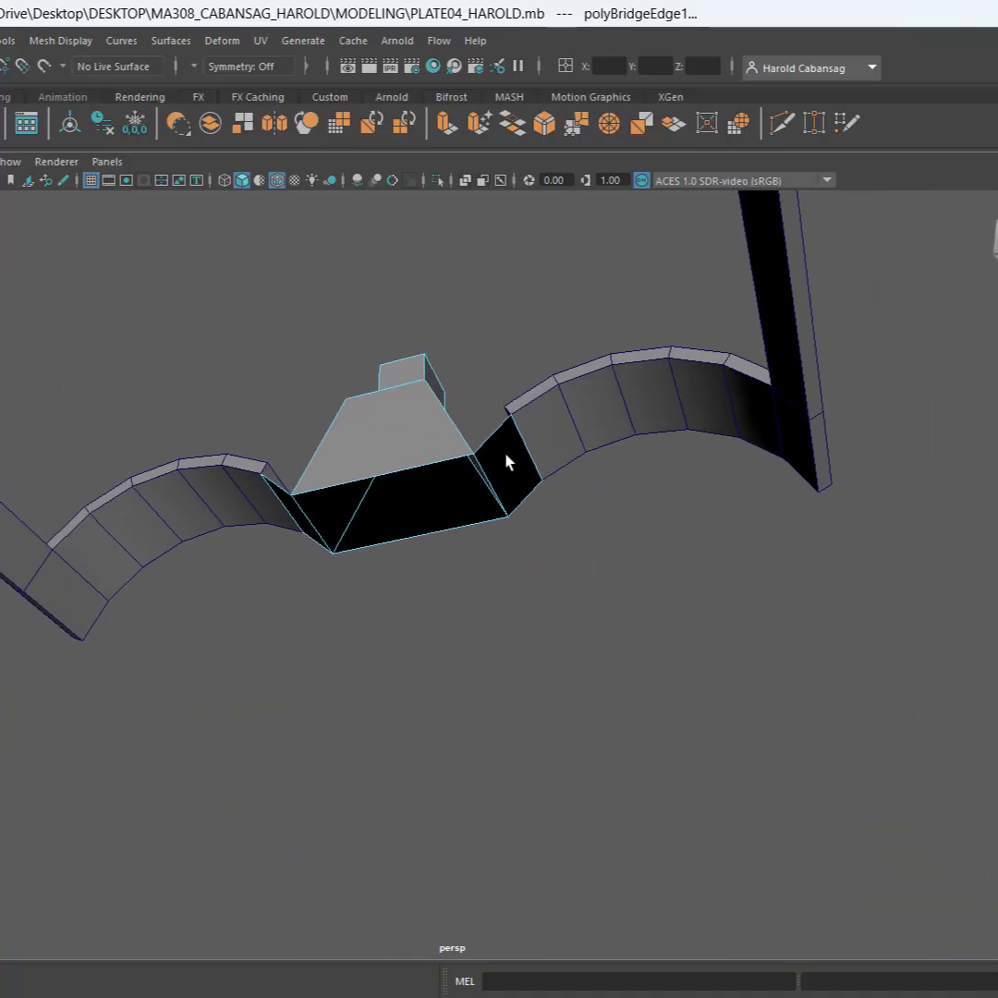
scroll(506, 459, up, 6)
scroll(505, 467, down, 5)
alt+middle_drag(505, 467, 514, 481)
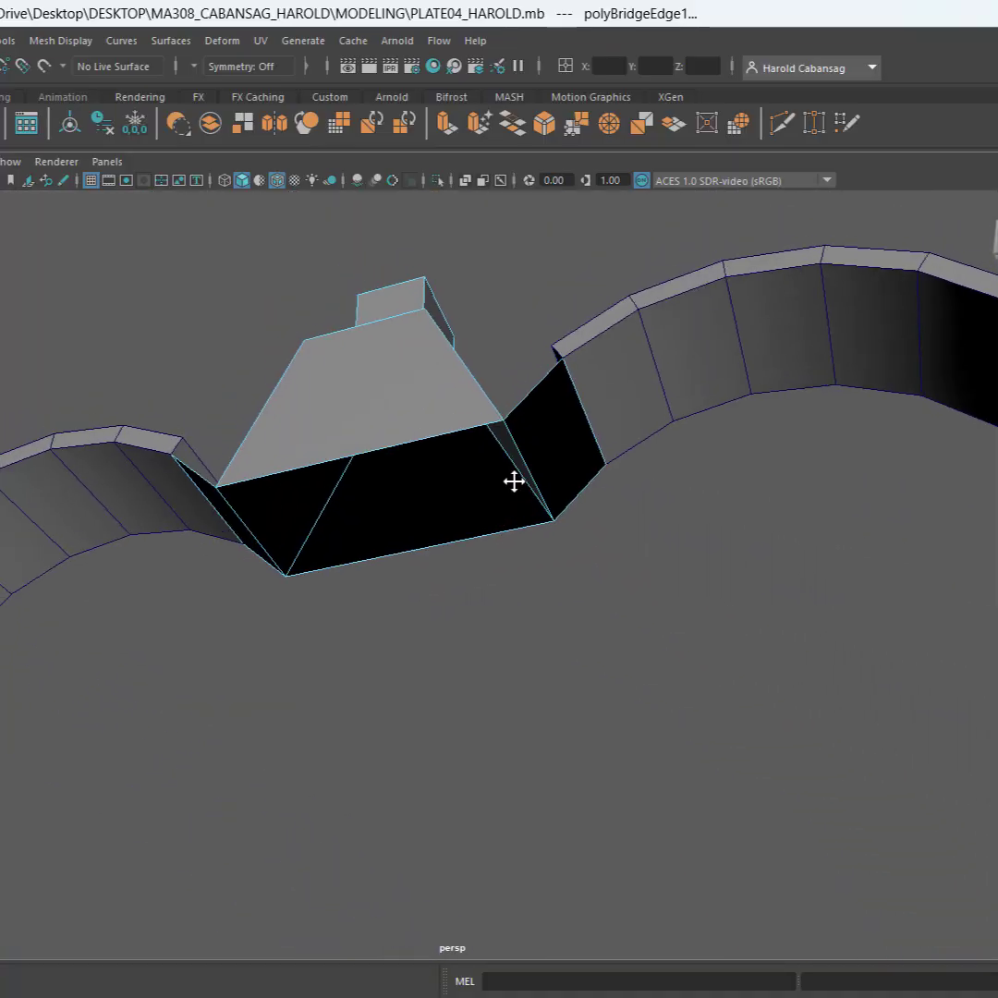
key(ctrl+F11)
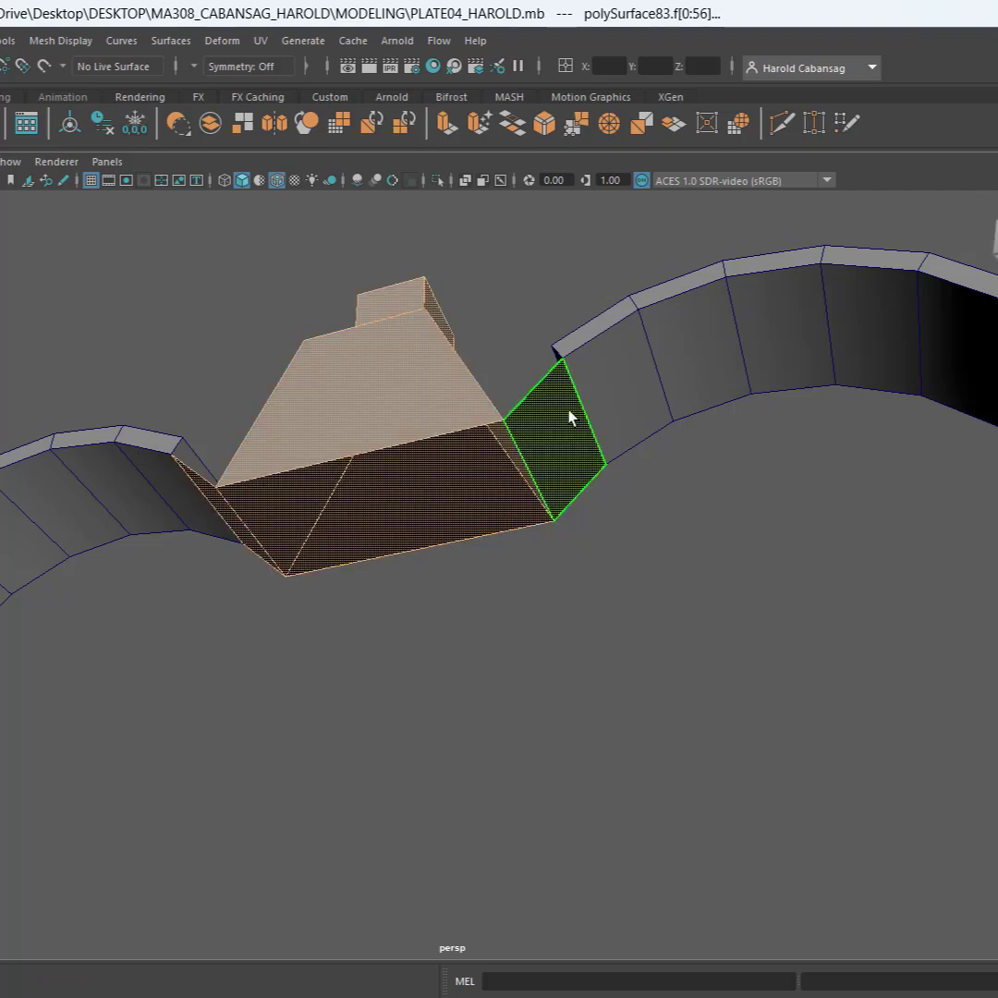
click(569, 417)
key(Delete)
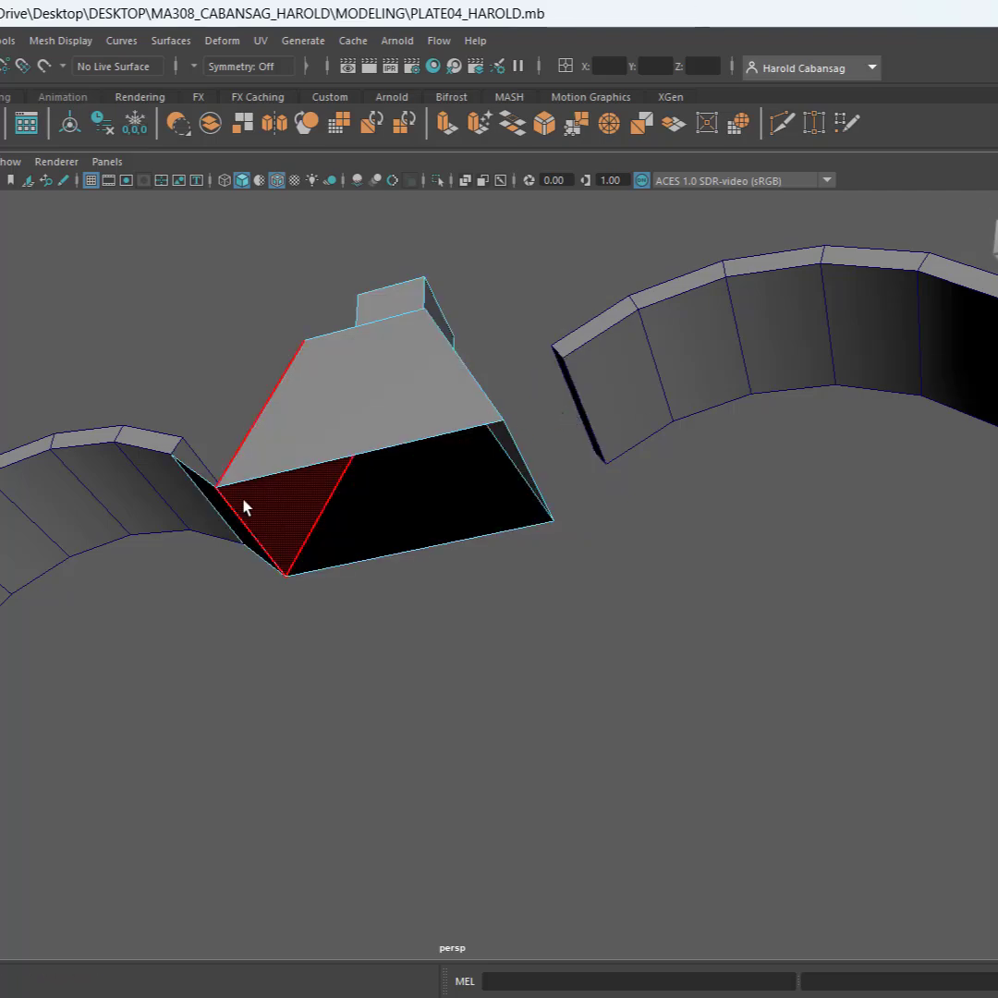
click(202, 505)
key(Delete)
Bridge the front and rear bottom edges of the single-post sight to close its open base, then clear the selection
alt+drag(375, 552, 413, 627)
alt+middle_drag(413, 626, 405, 584)
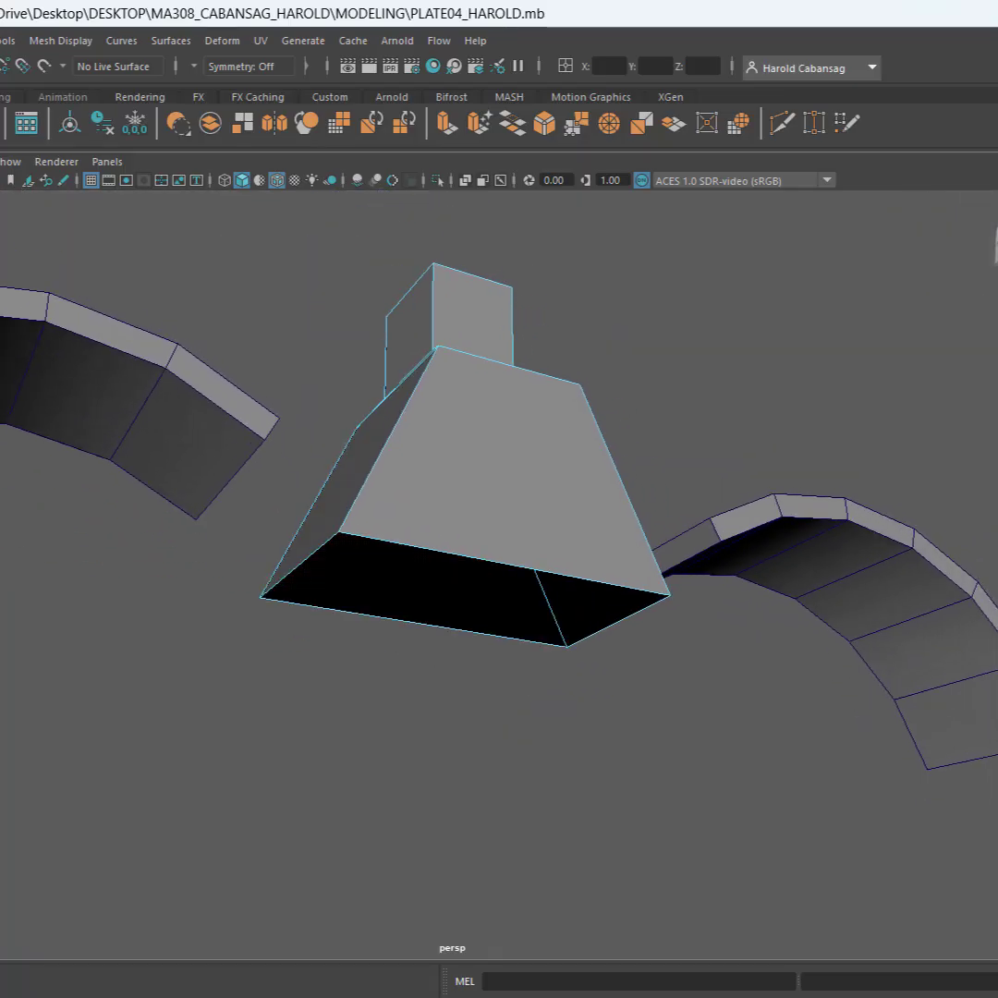
click(522, 579)
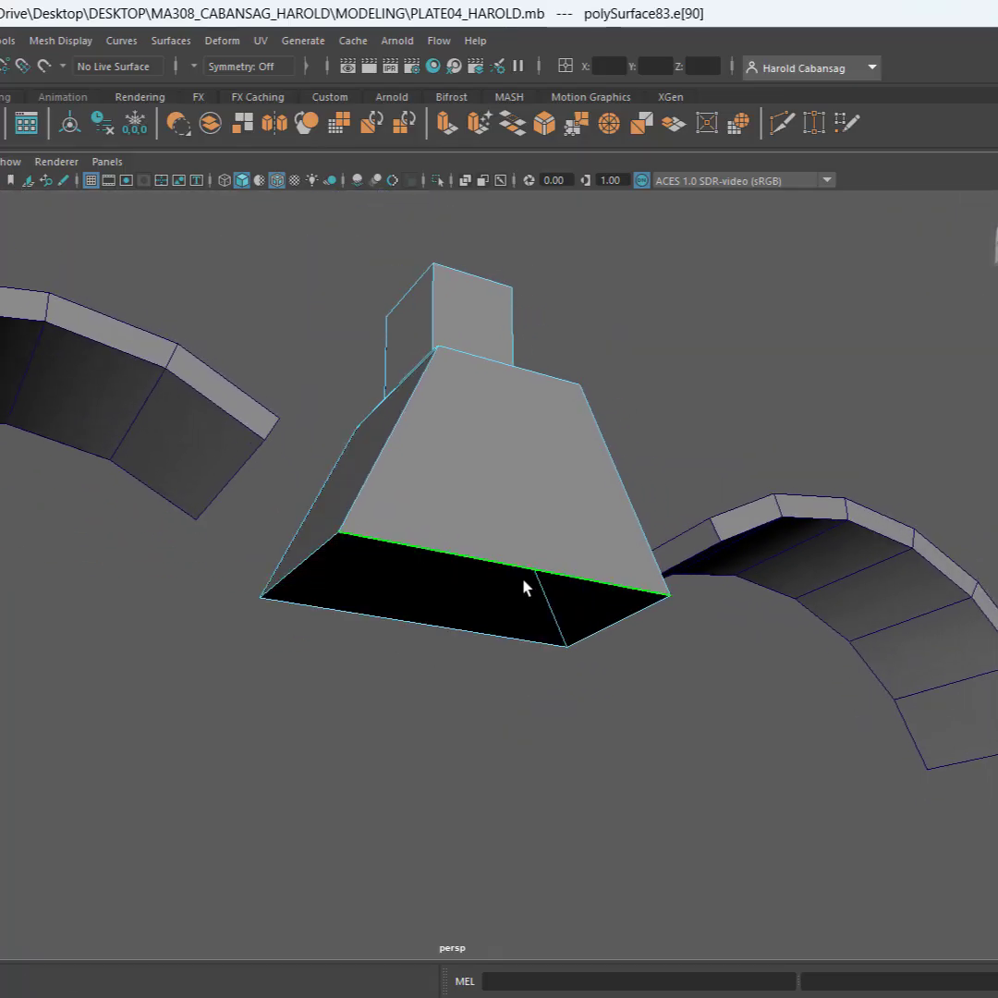
shift+click(467, 635)
key(g)
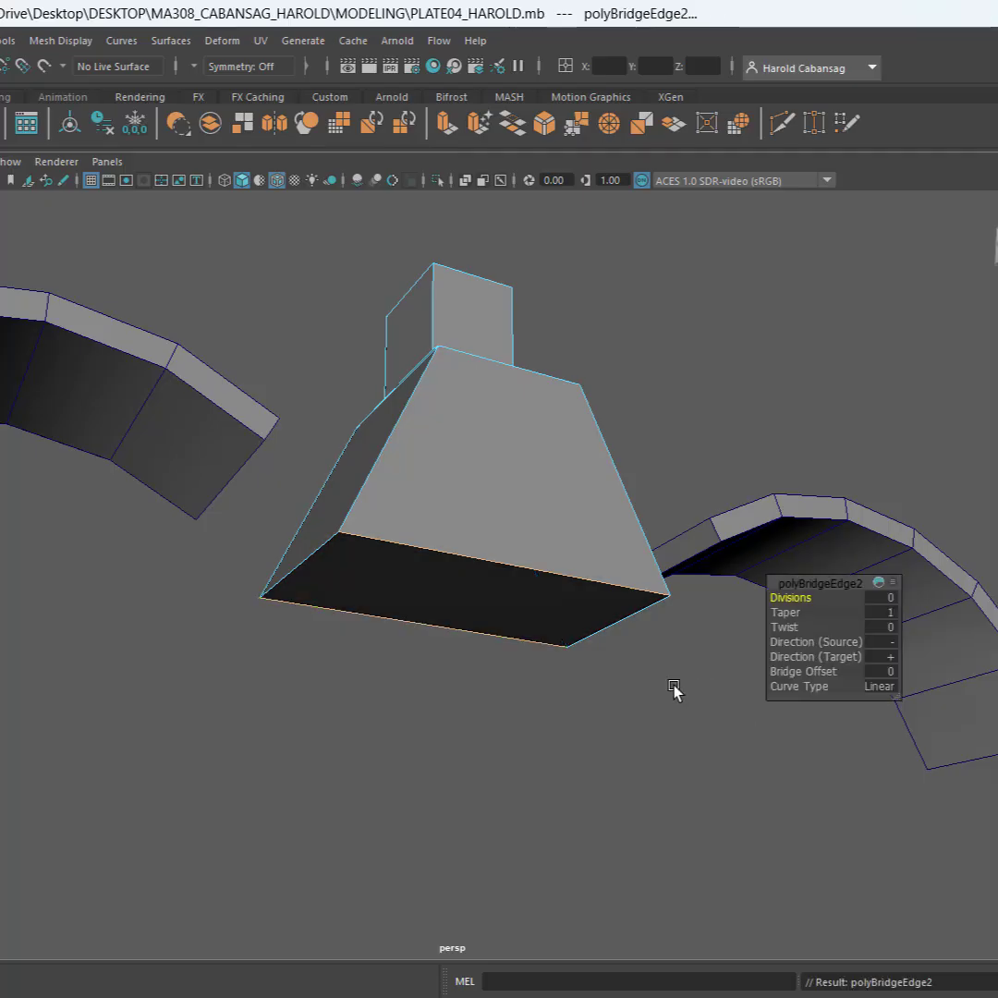
key(q)
click(545, 713)
scroll(517, 649, down, 5)
alt+drag(517, 648, 582, 594)
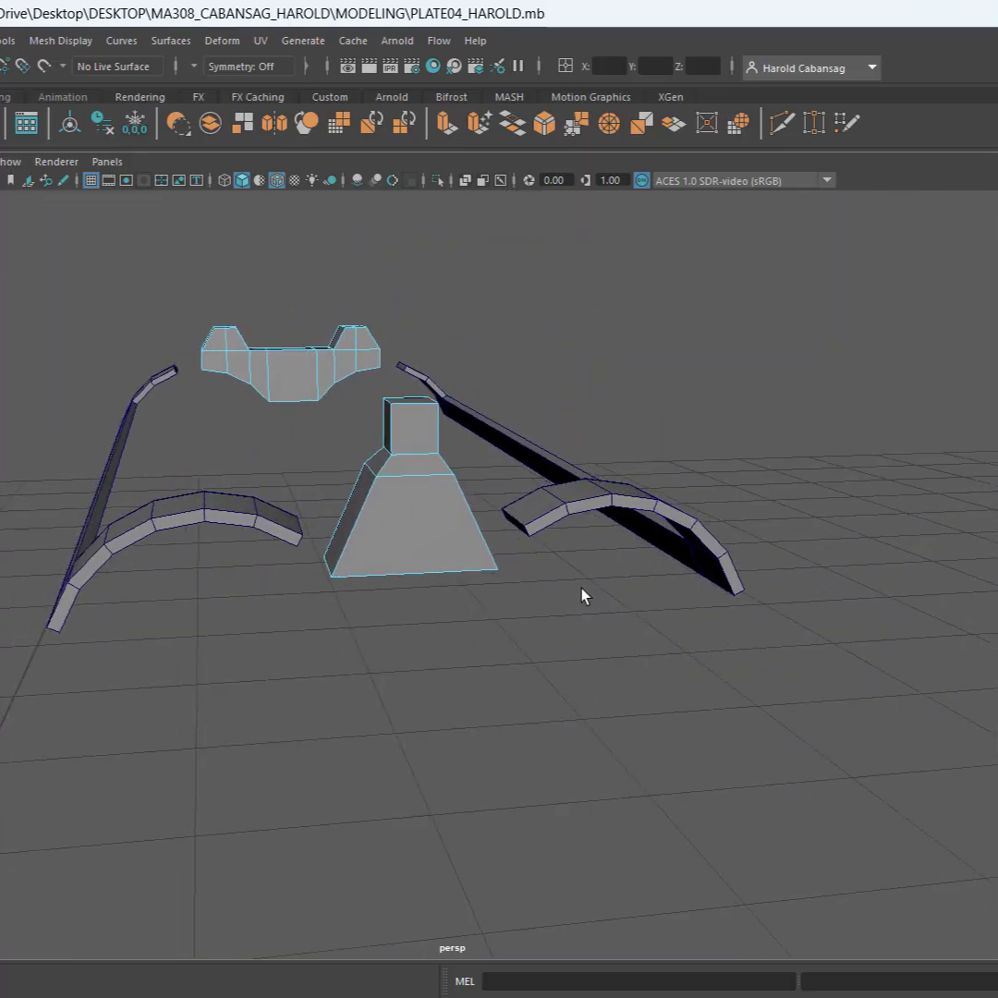
Insert an edge loop around the single-post sight just above its bottom edge, at about 6%, with the Multi-Cut tool
scroll(499, 541, up, 5)
scroll(511, 538, down, 4)
alt+drag(519, 538, 488, 529)
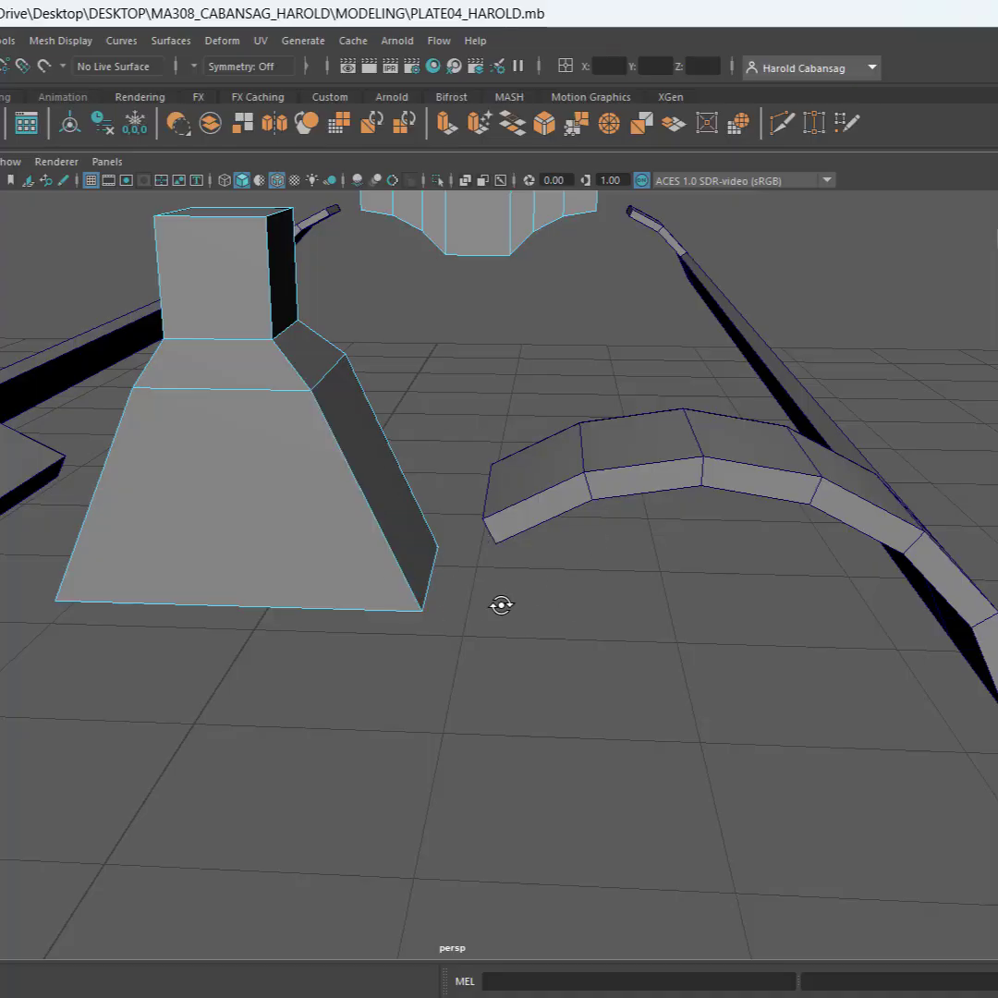
alt+drag(500, 605, 365, 611)
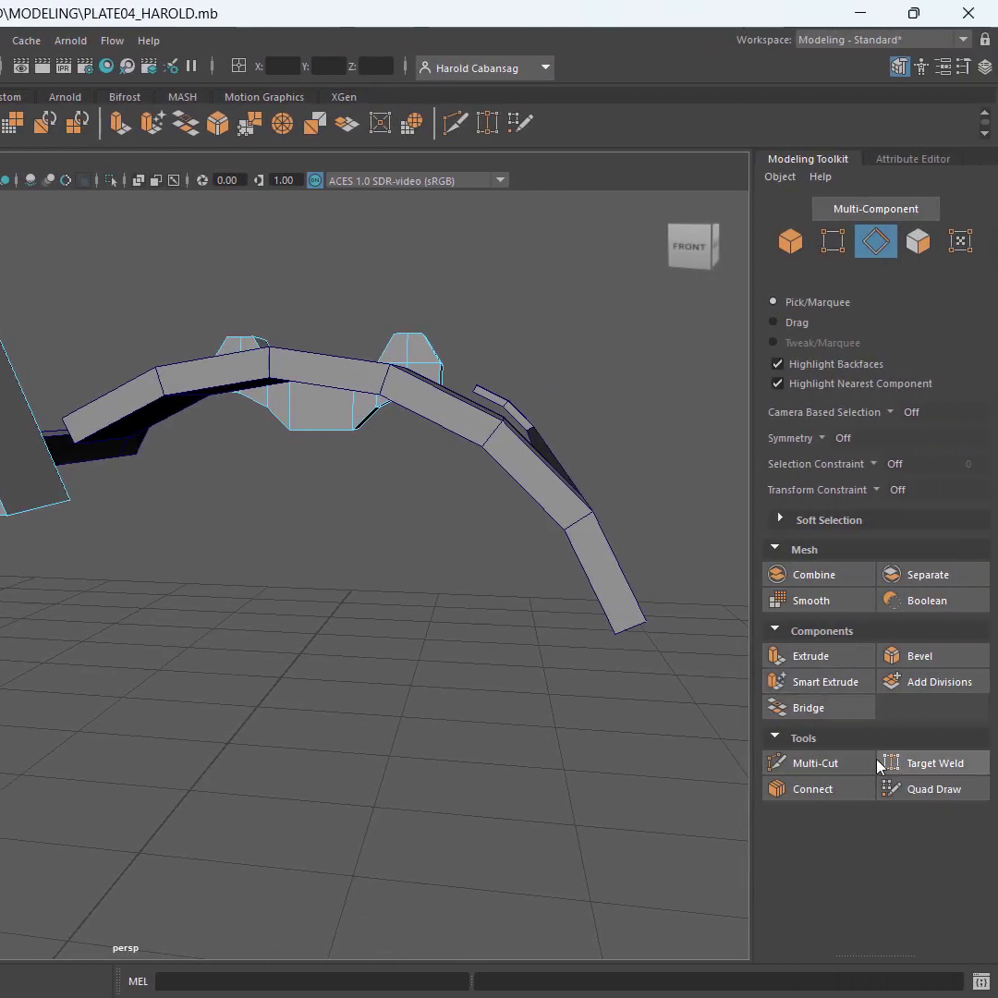
click(850, 764)
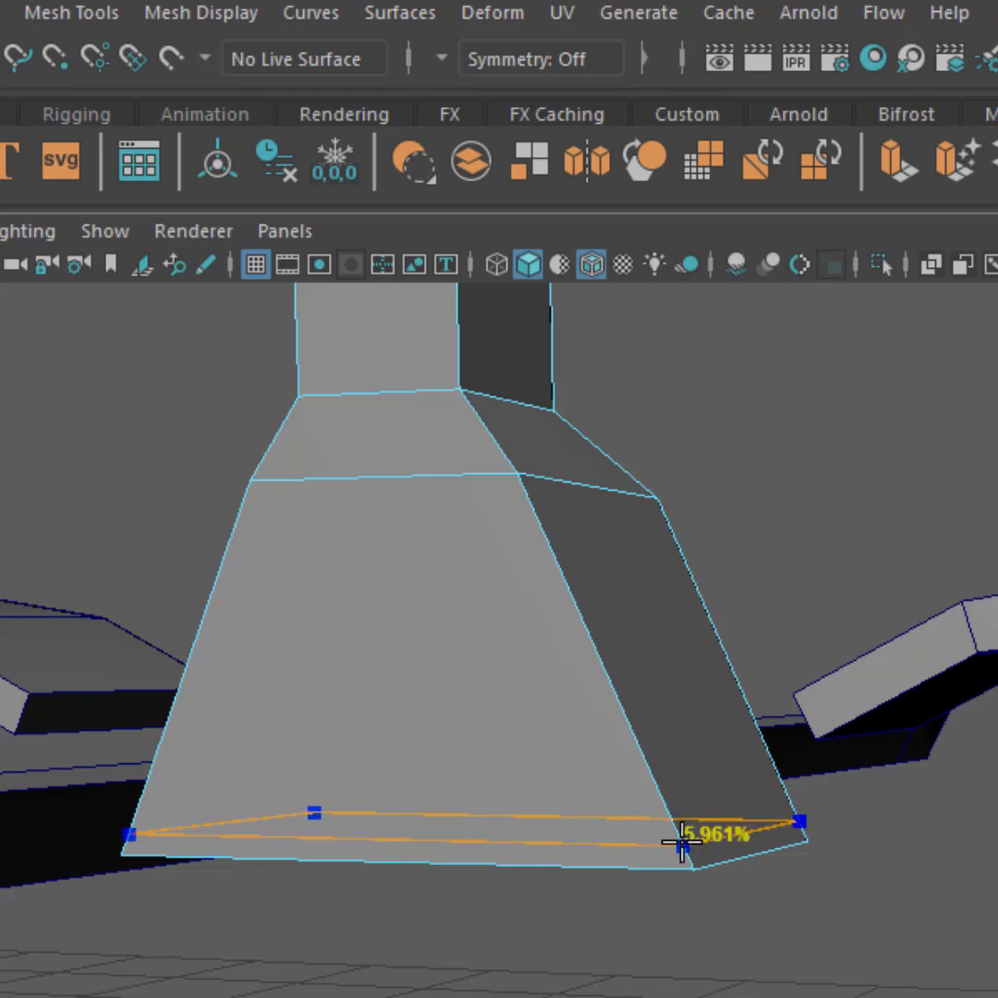
ctrl+click(681, 843)
Insert an edge loop around the two-post sight just above its bottom edge to form a thin band matching the side strips
alt+drag(681, 842, 744, 804)
alt+middle_drag(743, 804, 864, 646)
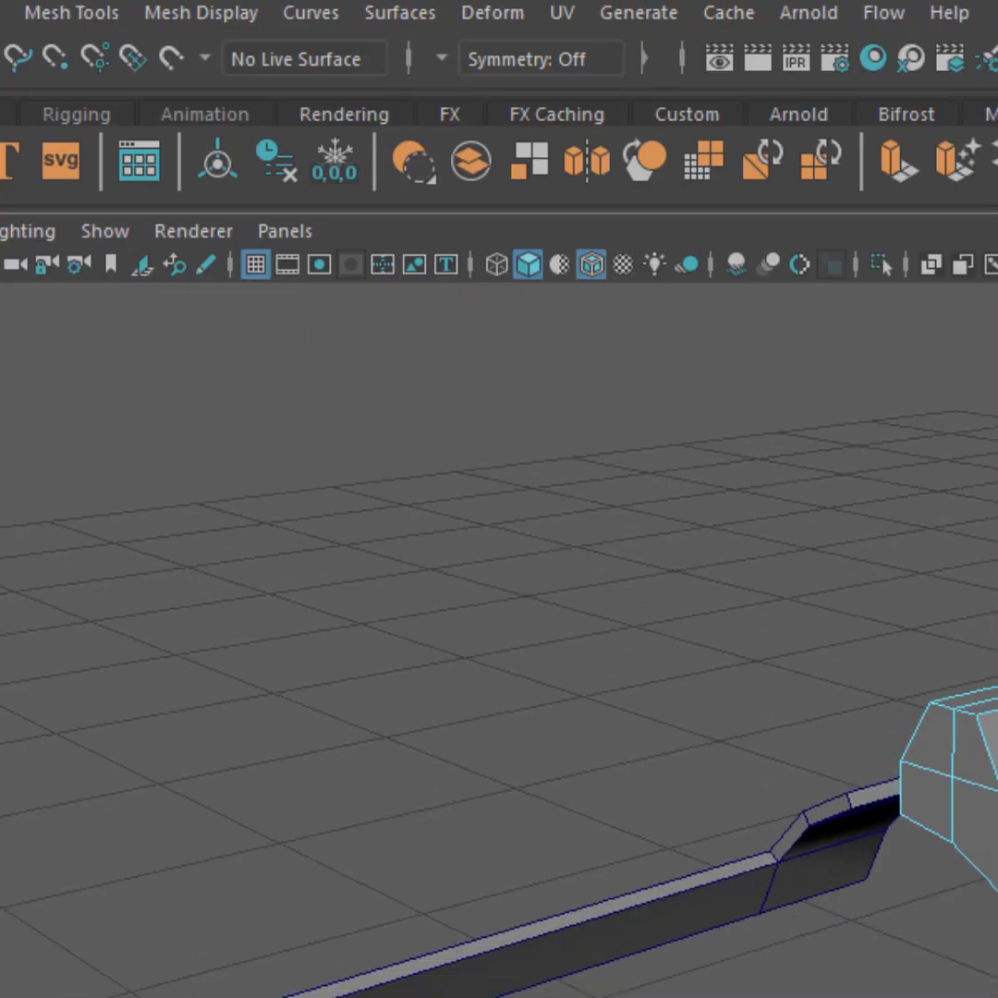
alt+right_drag(864, 646, 919, 654)
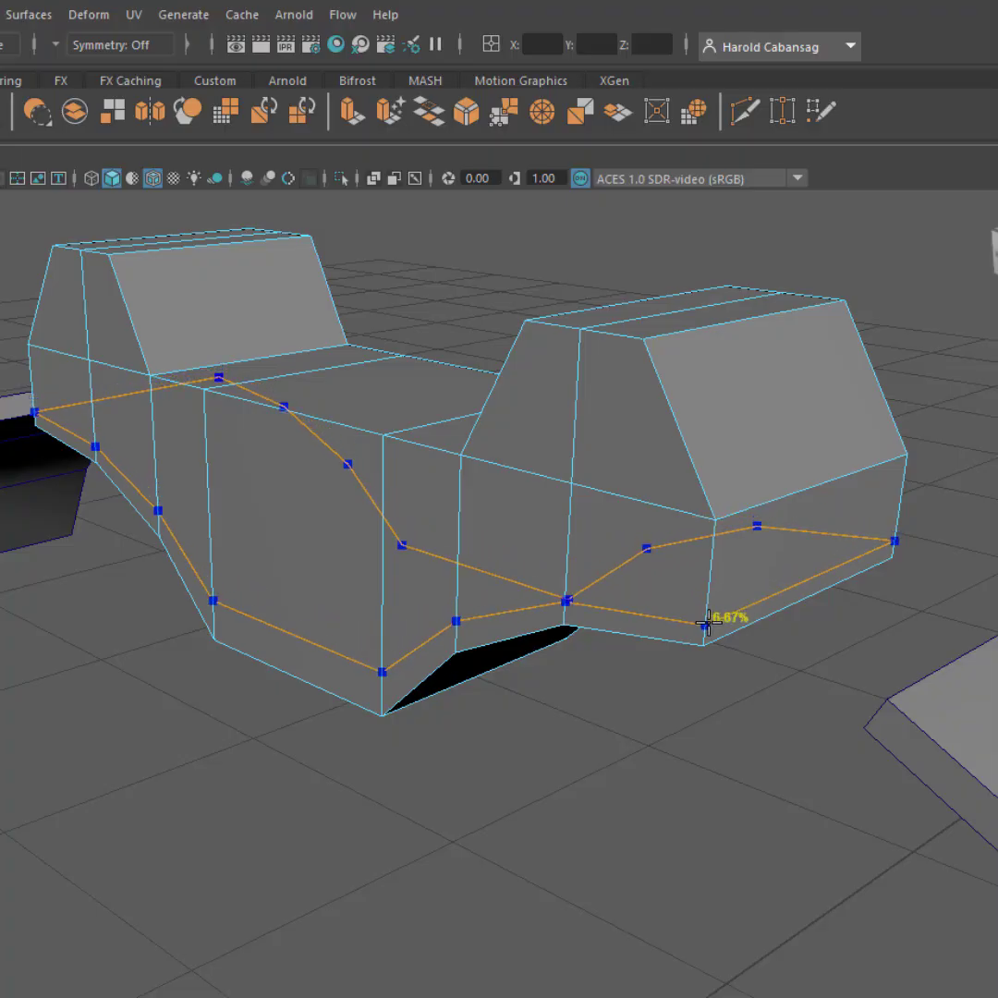
click(706, 623)
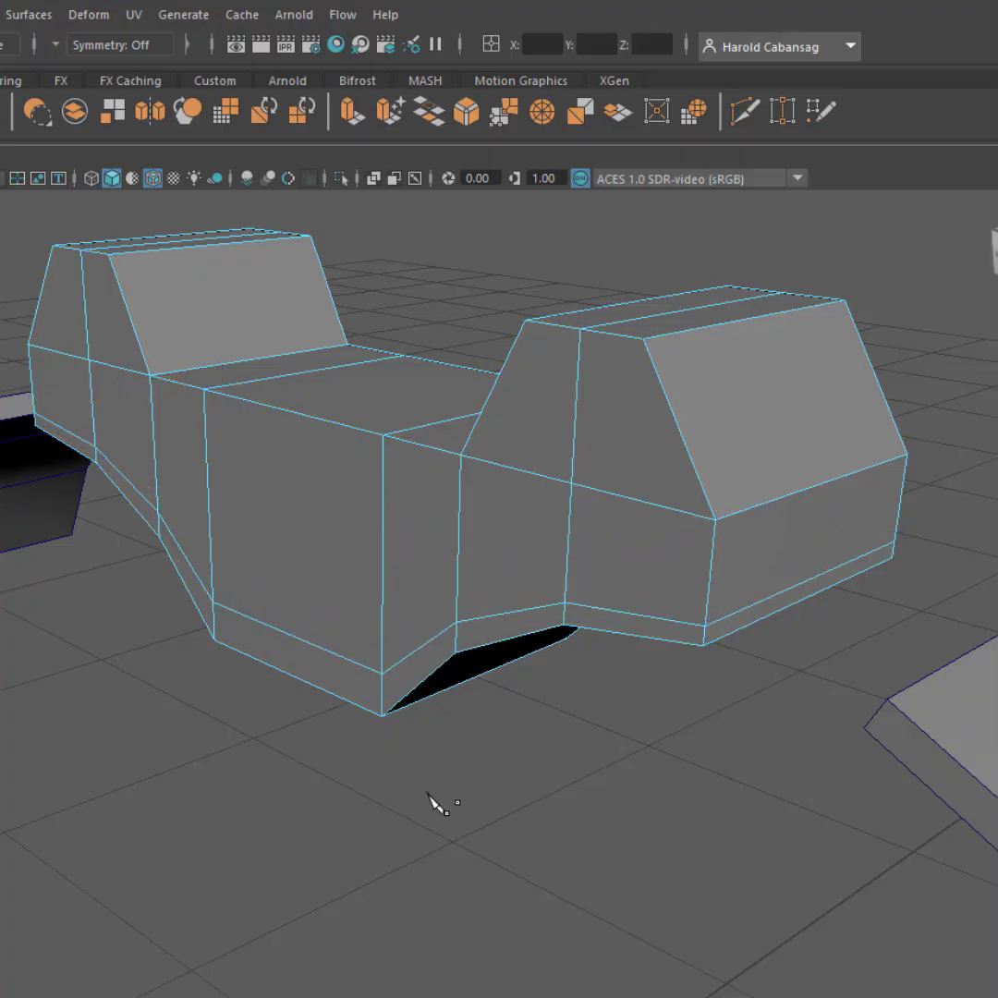
mouse_move(605, 755)
alt+mouse_down()
mouse_move(571, 715)
mouse_move(596, 741)
mouse_move(612, 740)
mouse_move(594, 749)
mouse_move(574, 734)
mouse_move(591, 744)
alt+mouse_up()
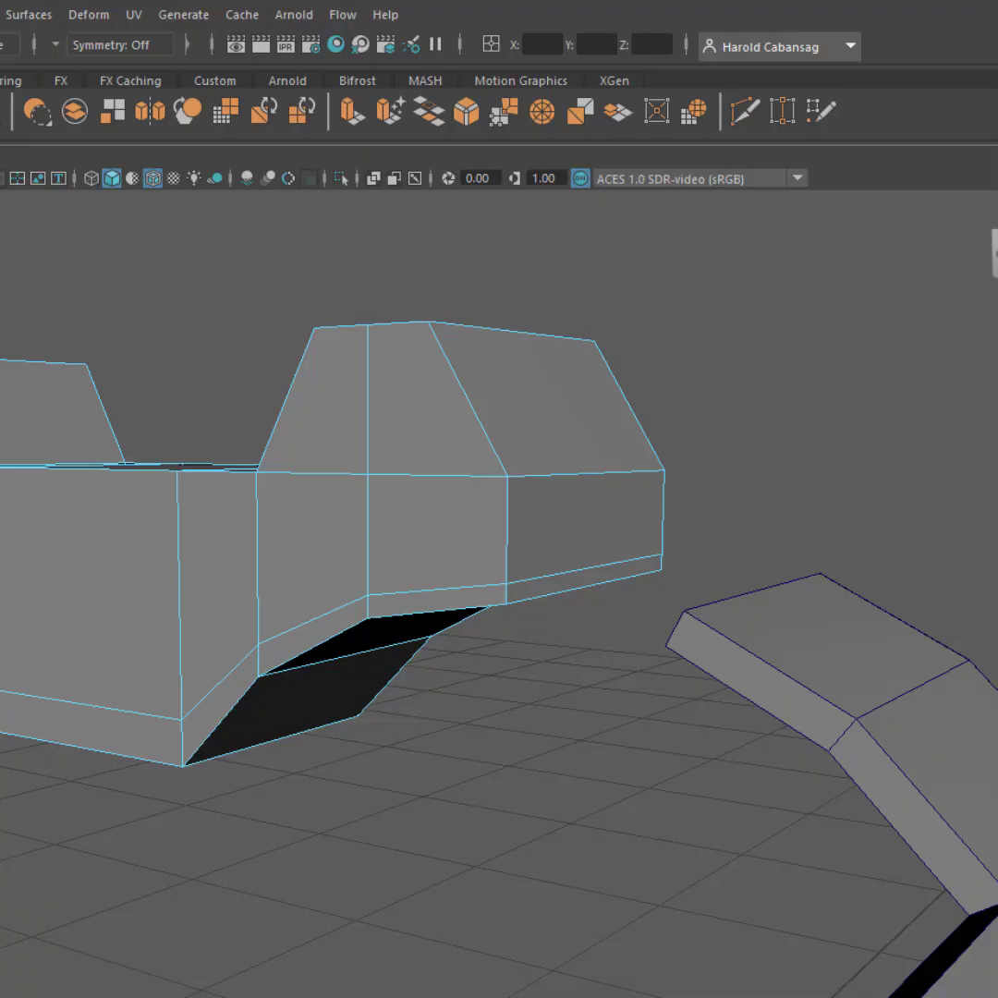
alt+drag(735, 509, 510, 652)
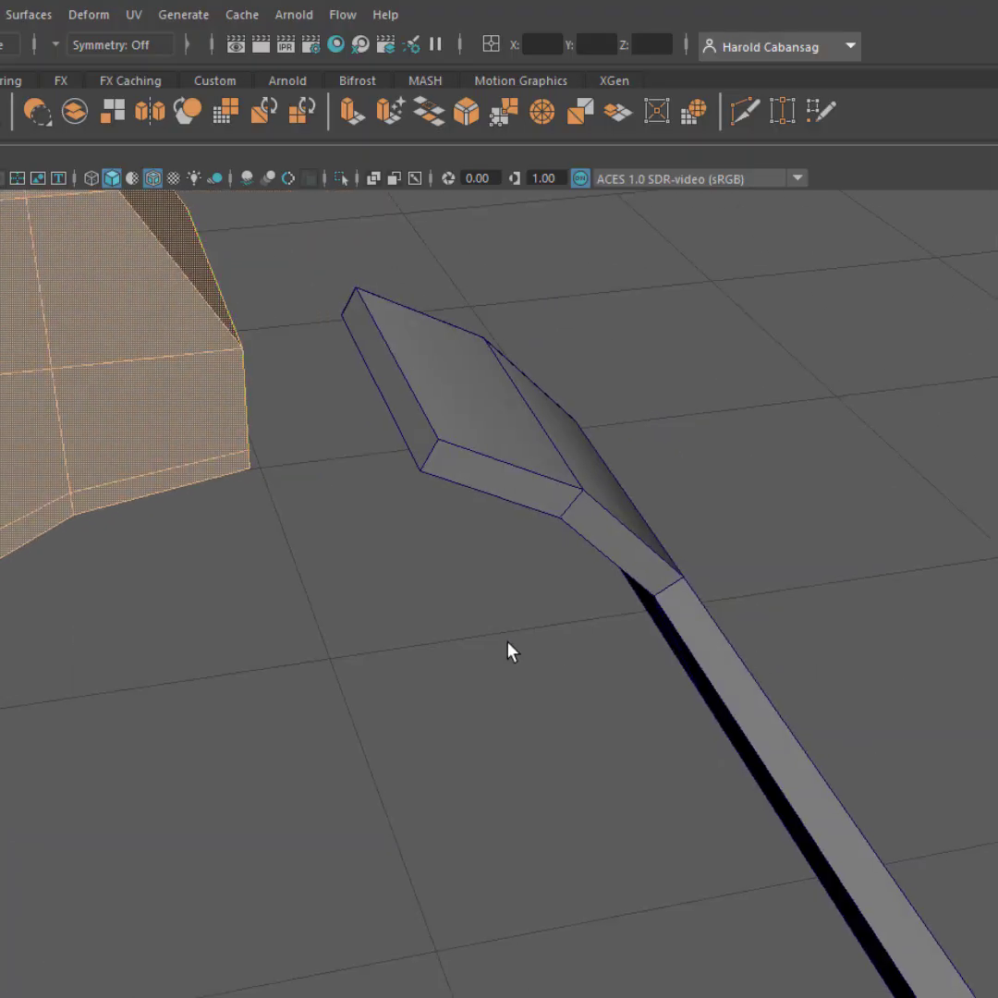
click(409, 409)
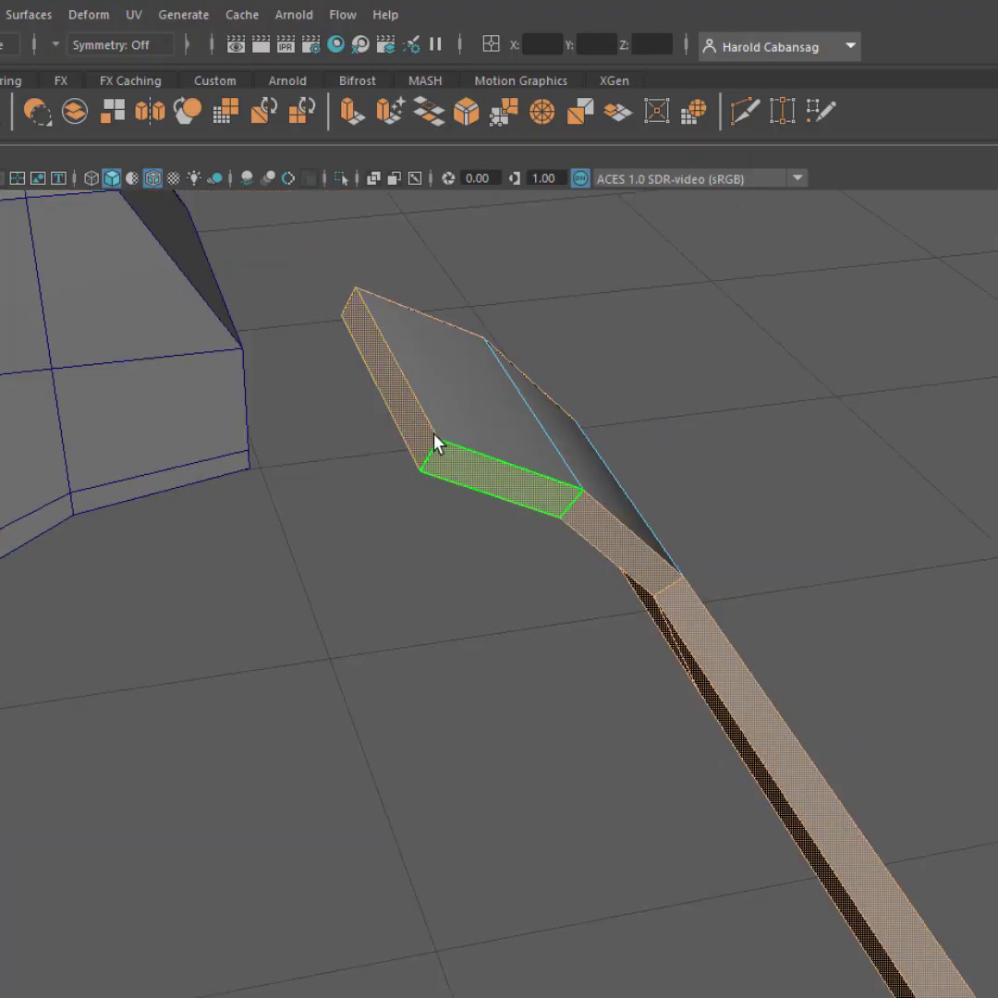
click(410, 423)
alt+drag(409, 423, 331, 575)
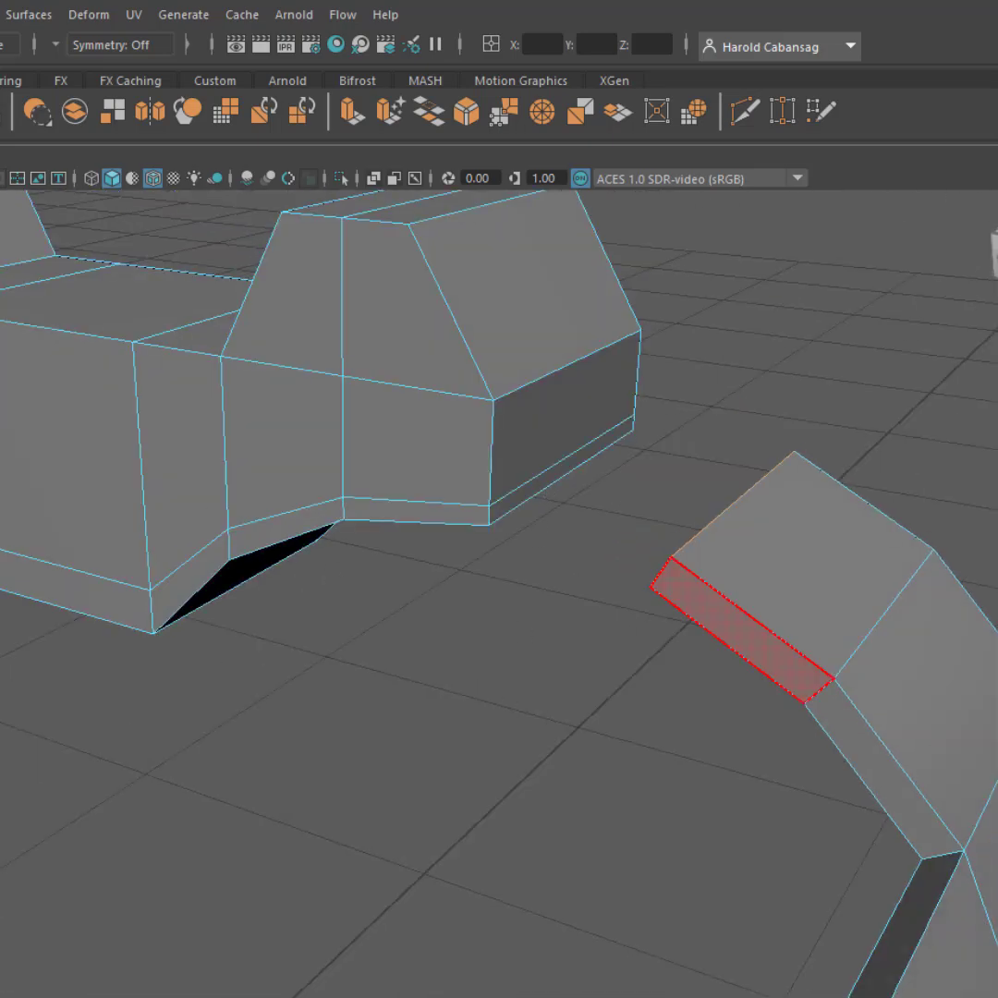
Combine the sights mesh and the side strips mesh into one object
scroll(404, 815, down, 5)
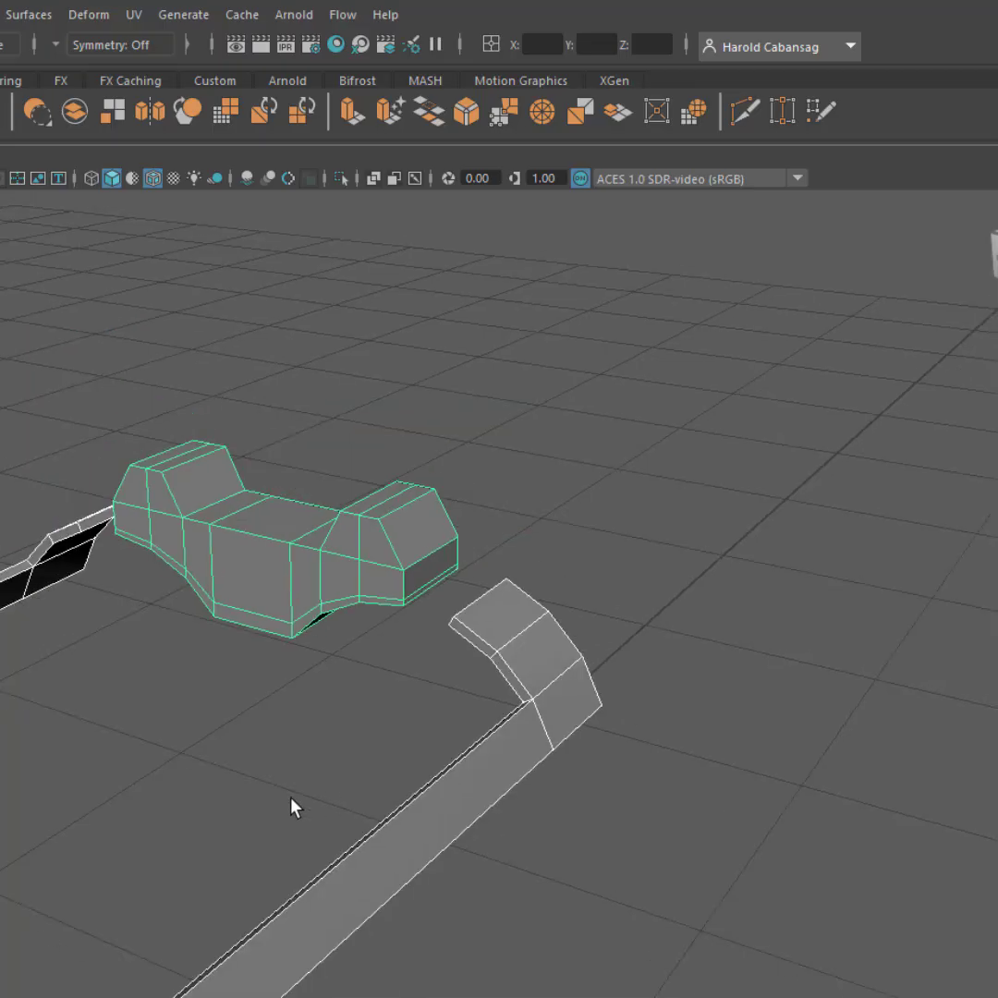
scroll(601, 610, down, 6)
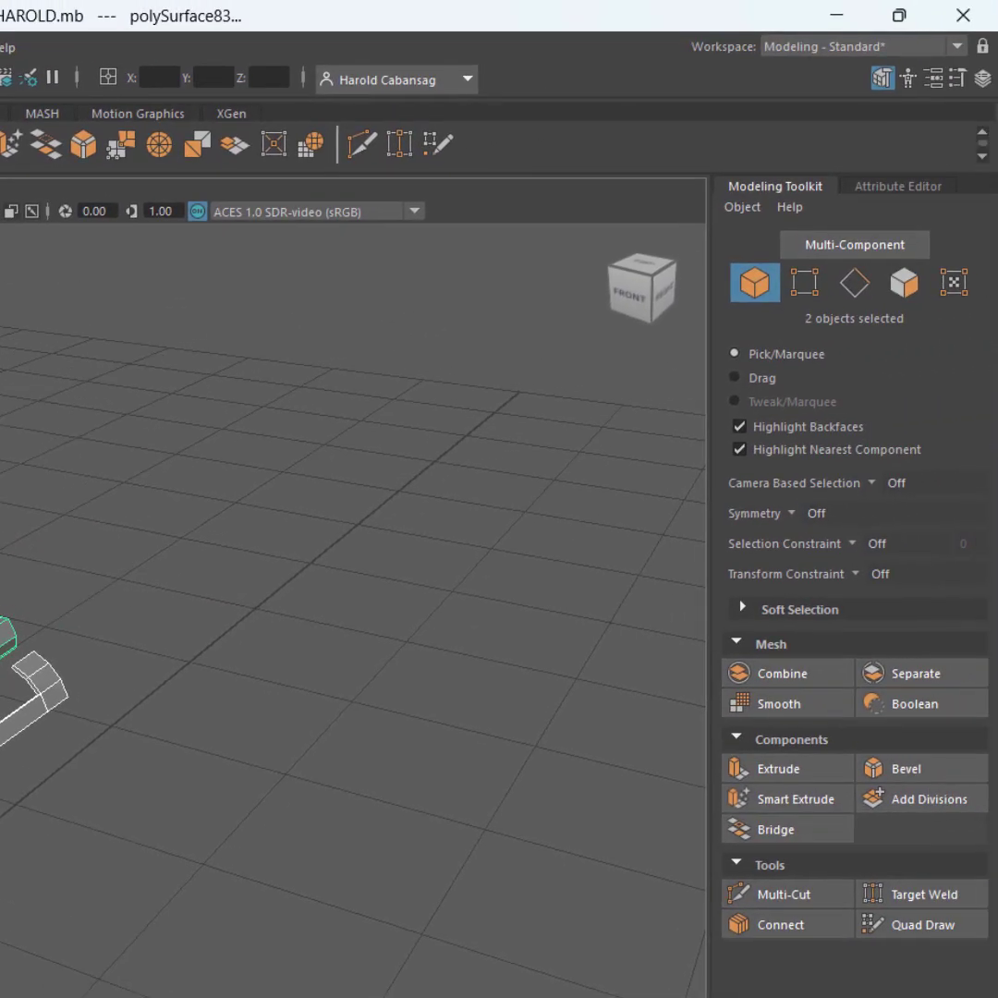
drag(221, 468, 634, 915)
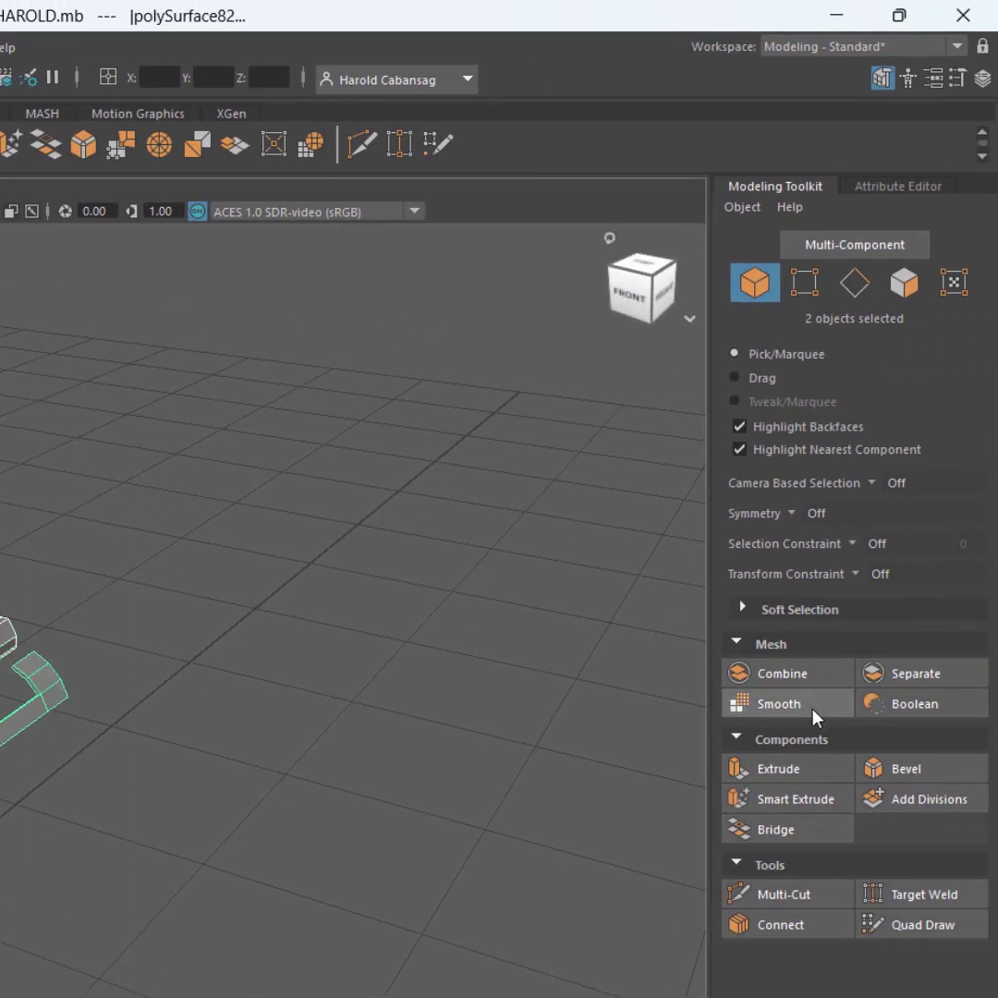
click(811, 679)
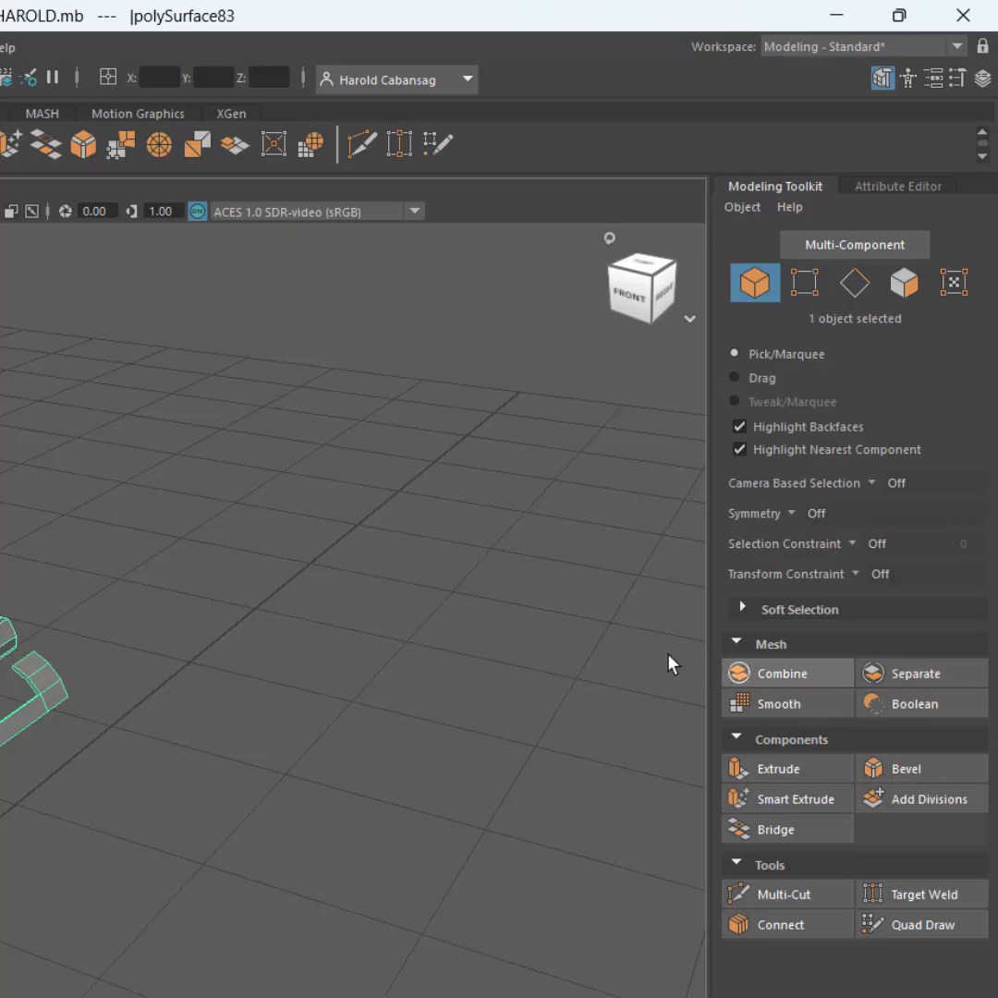
Bridge the thin bottom face on the two-post sight's right side to the facing end face of the right side strip
scroll(36, 643, up, 9)
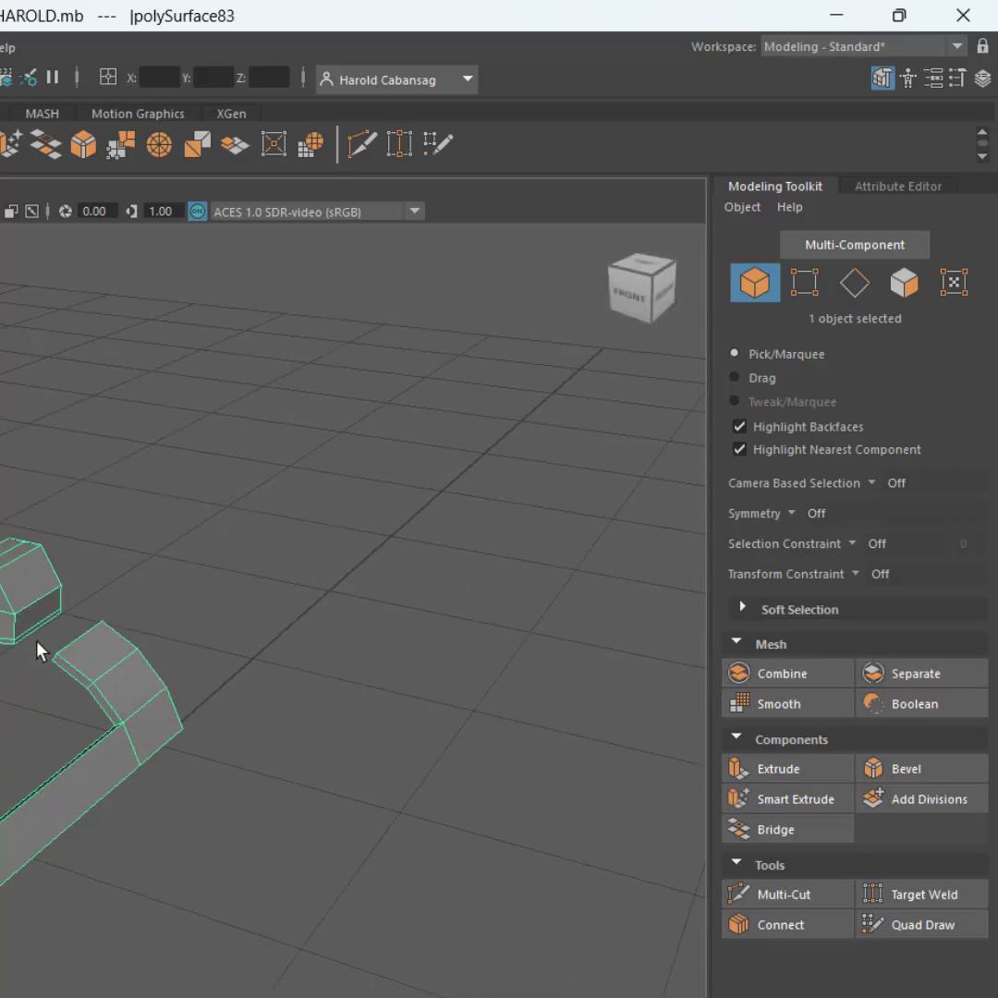
scroll(111, 621, down, 2)
alt+middle_drag(114, 622, 0, 610)
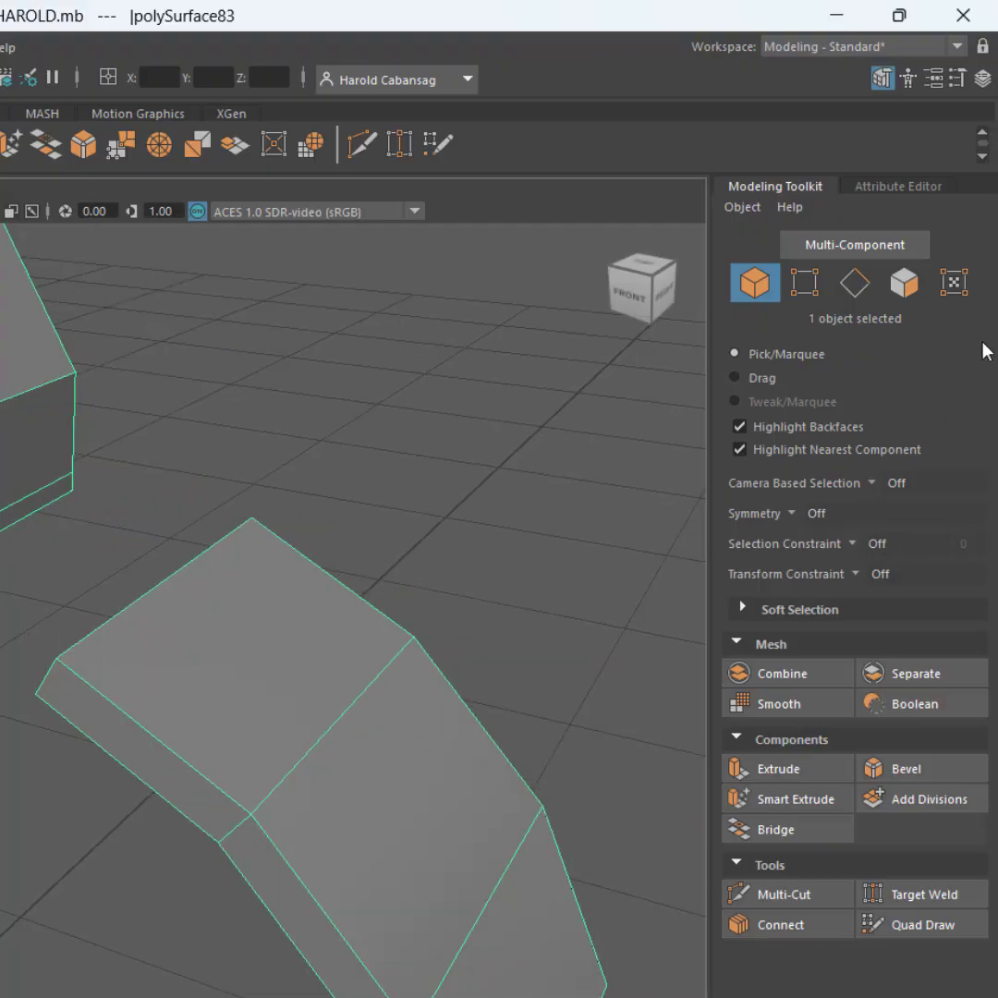
click(901, 294)
click(17, 513)
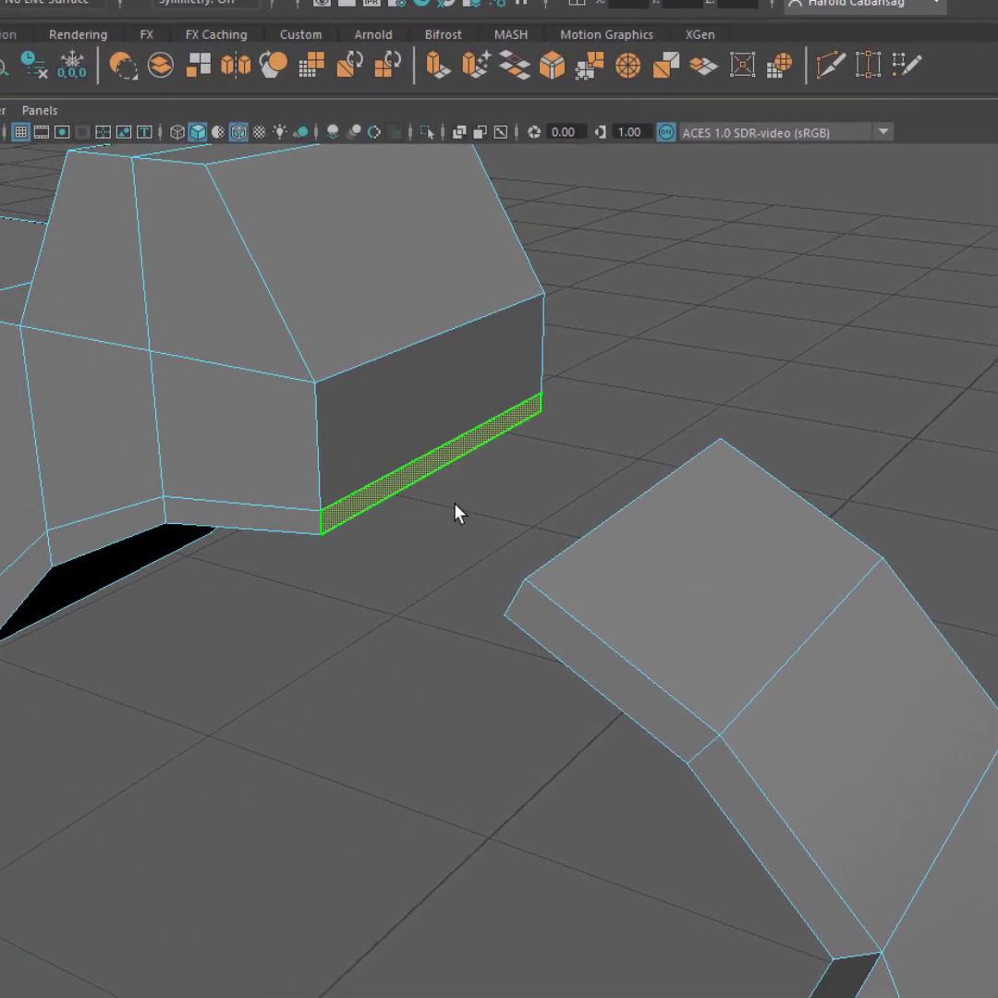
alt+drag(441, 589, 829, 583)
alt+middle_drag(828, 583, 503, 550)
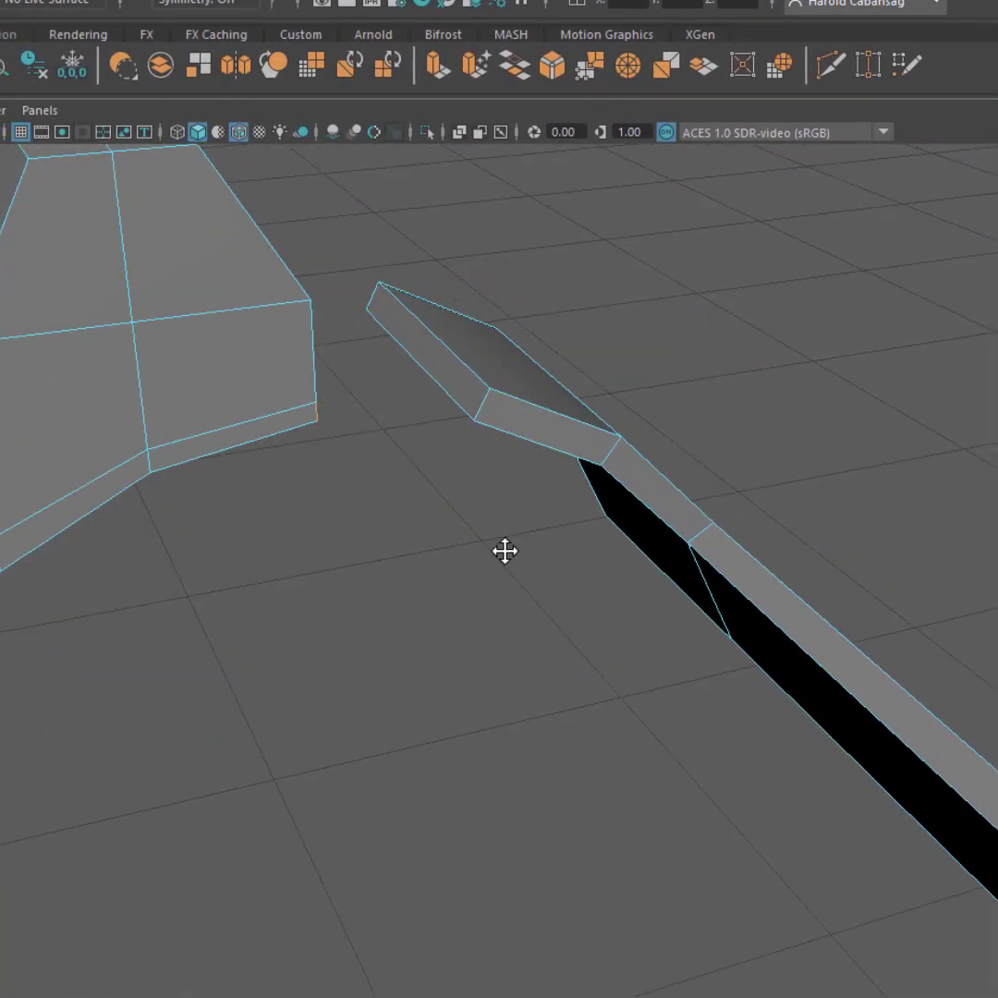
click(457, 374)
alt+drag(576, 576, 325, 552)
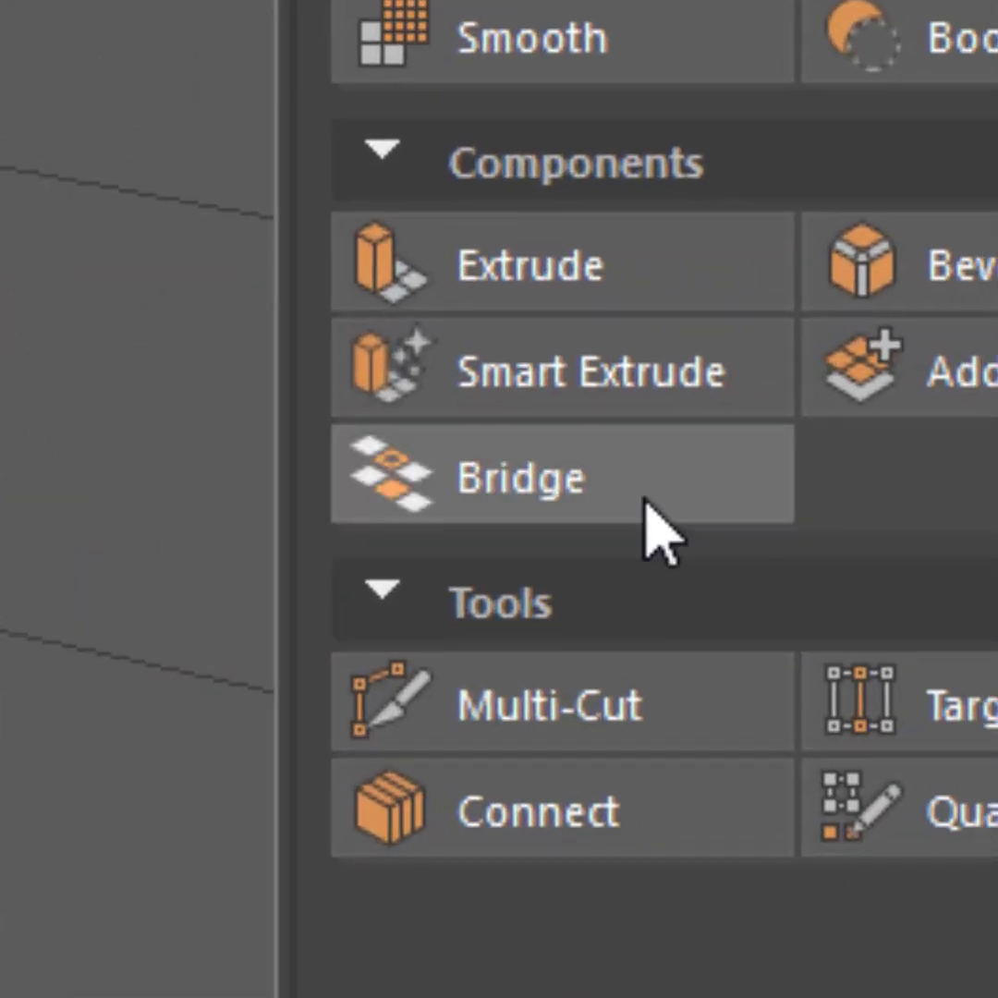
click(644, 498)
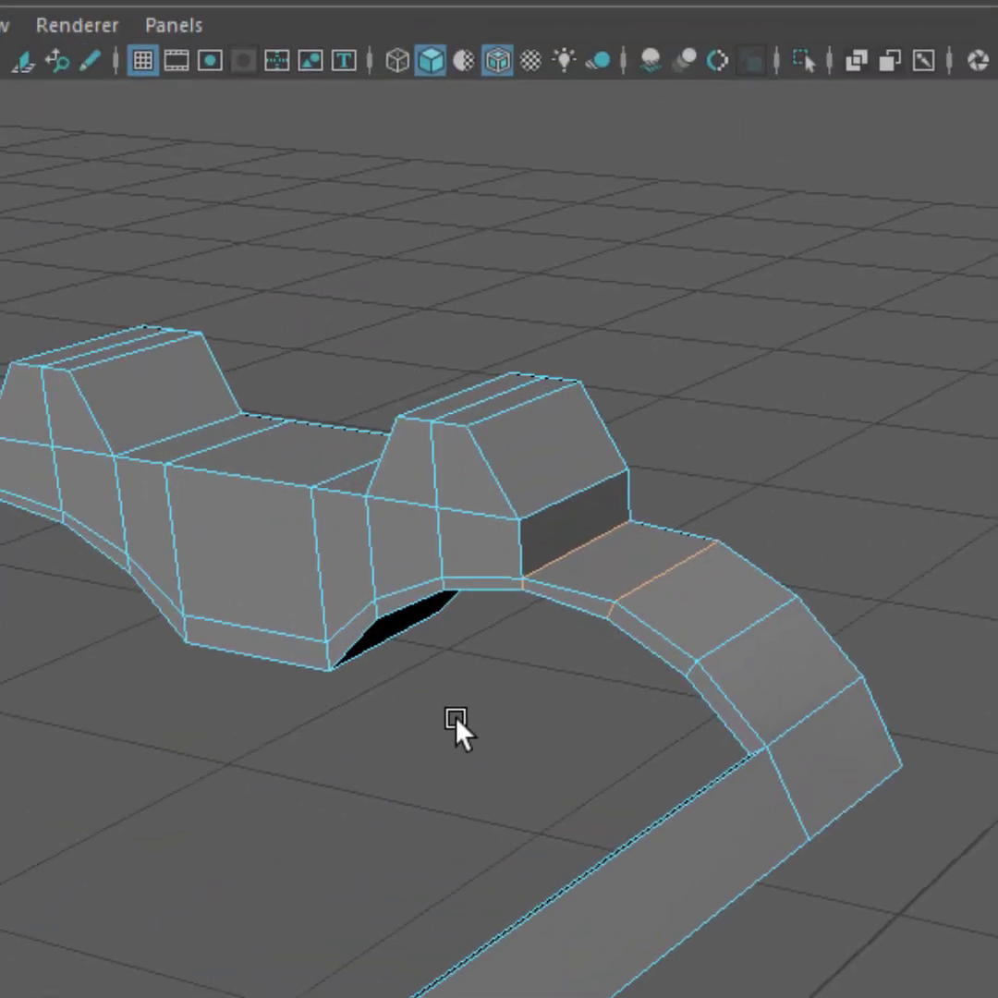
Bridge the thin bottom face on the two-post sight's left side to the facing end face of the left side strip
alt+drag(454, 716, 587, 674)
alt+middle_drag(534, 738, 865, 784)
scroll(786, 767, up, 3)
alt+drag(610, 734, 709, 769)
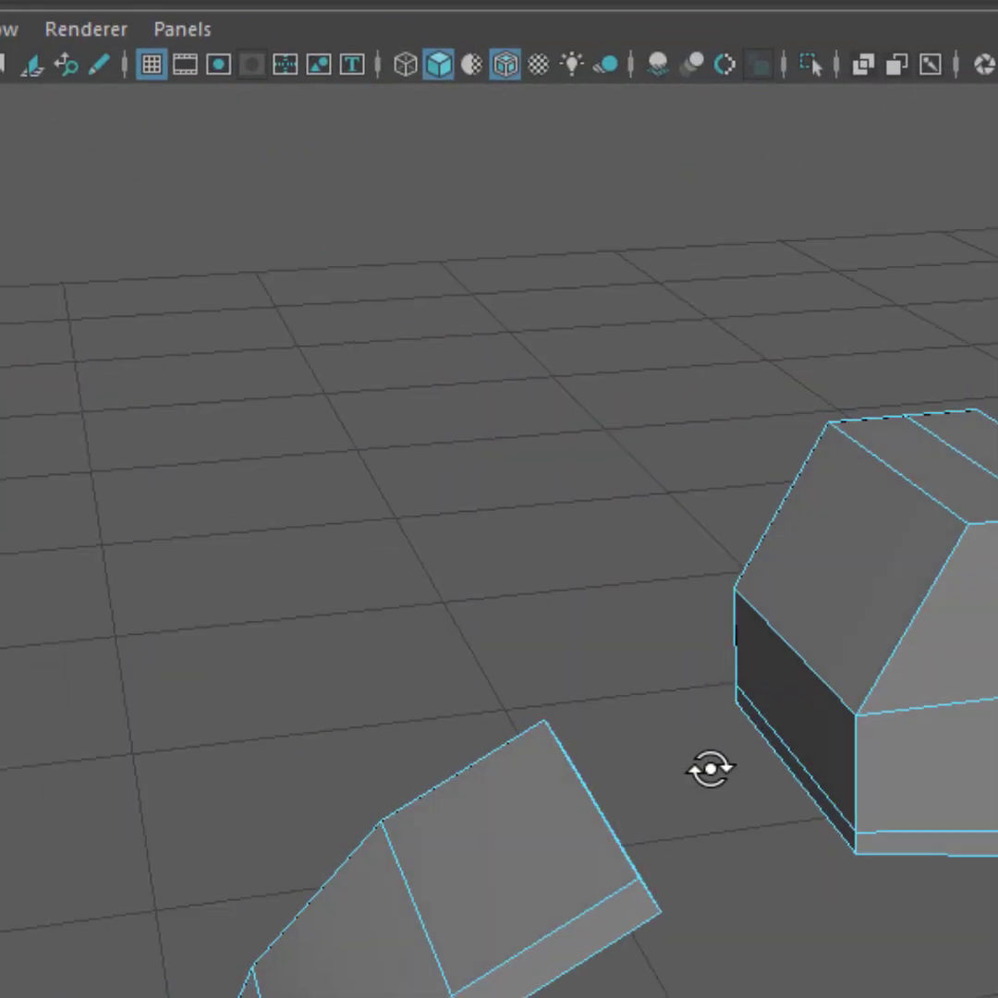
click(792, 763)
alt+drag(780, 784, 600, 891)
shift+click(410, 750)
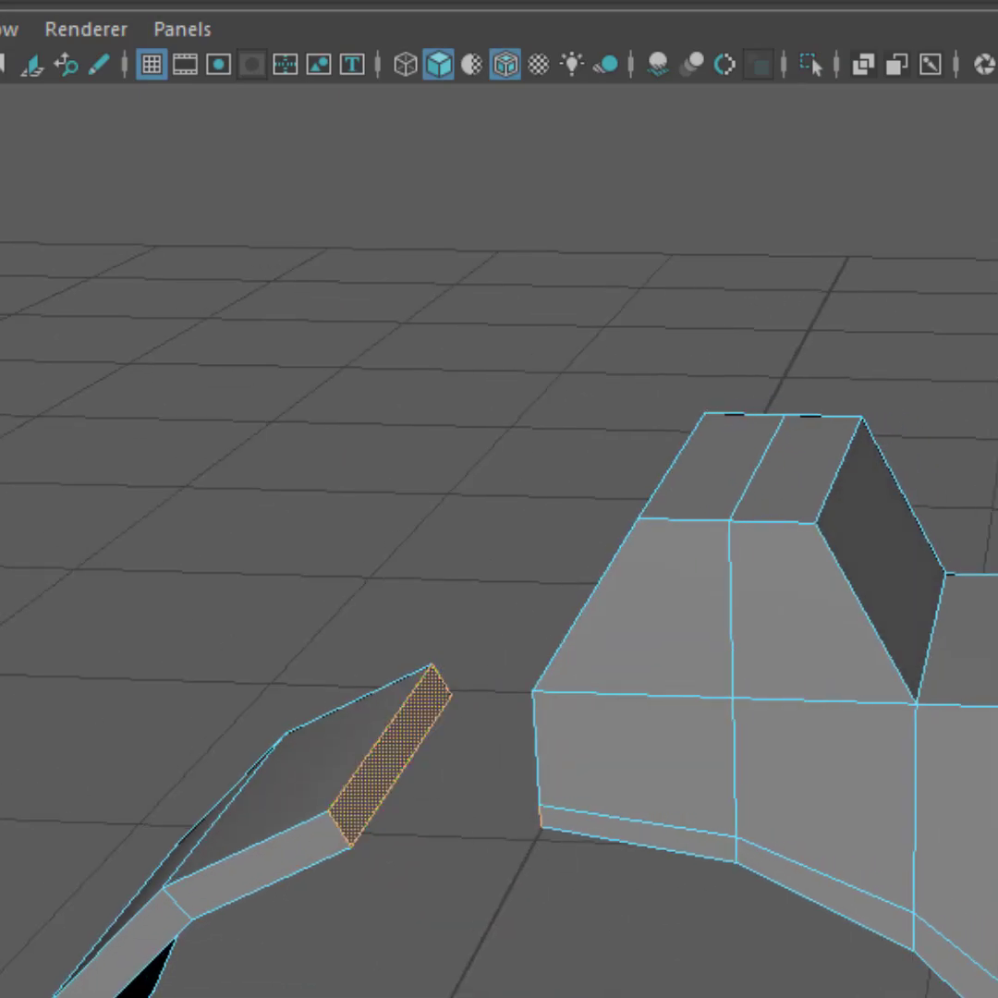
key(g)
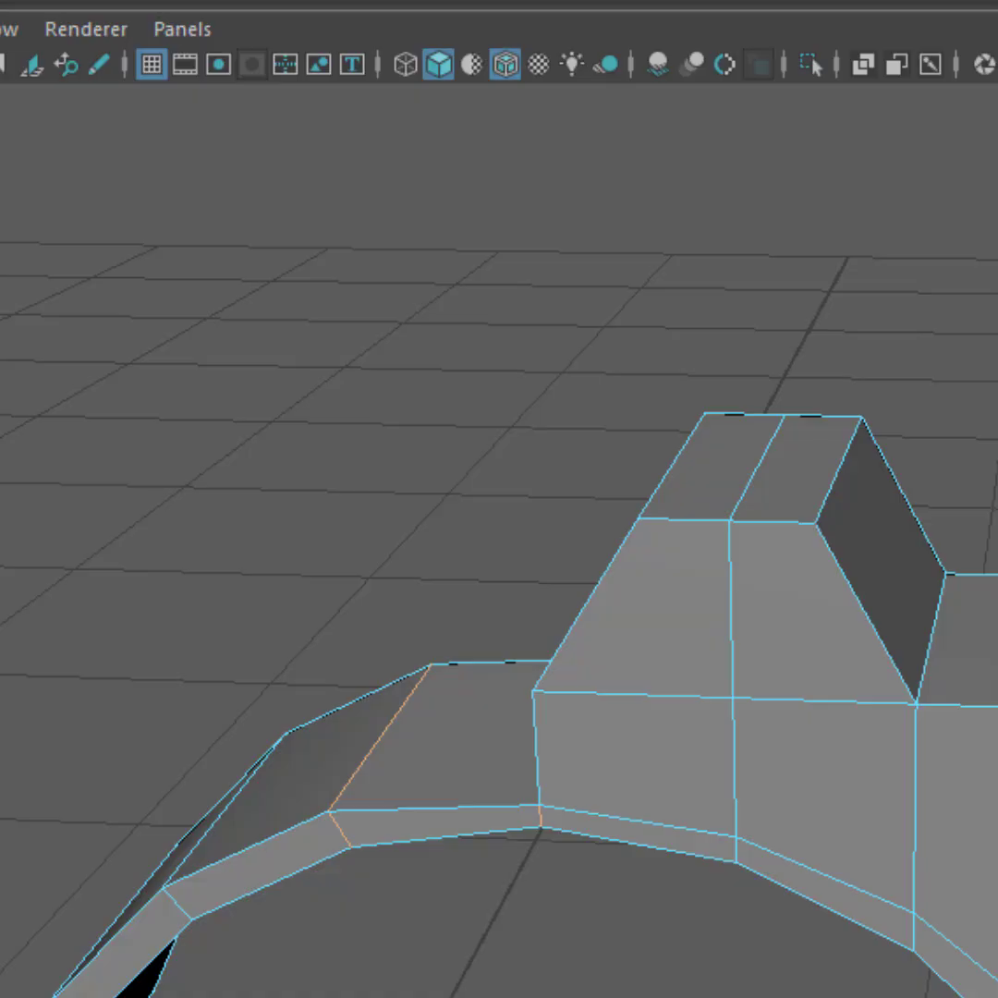
Bridge the thin bottom face on the single-post sight's left side to the end face of the left strip's arch
alt+right_drag(832, 988, 406, 992)
alt+drag(406, 992, 519, 987)
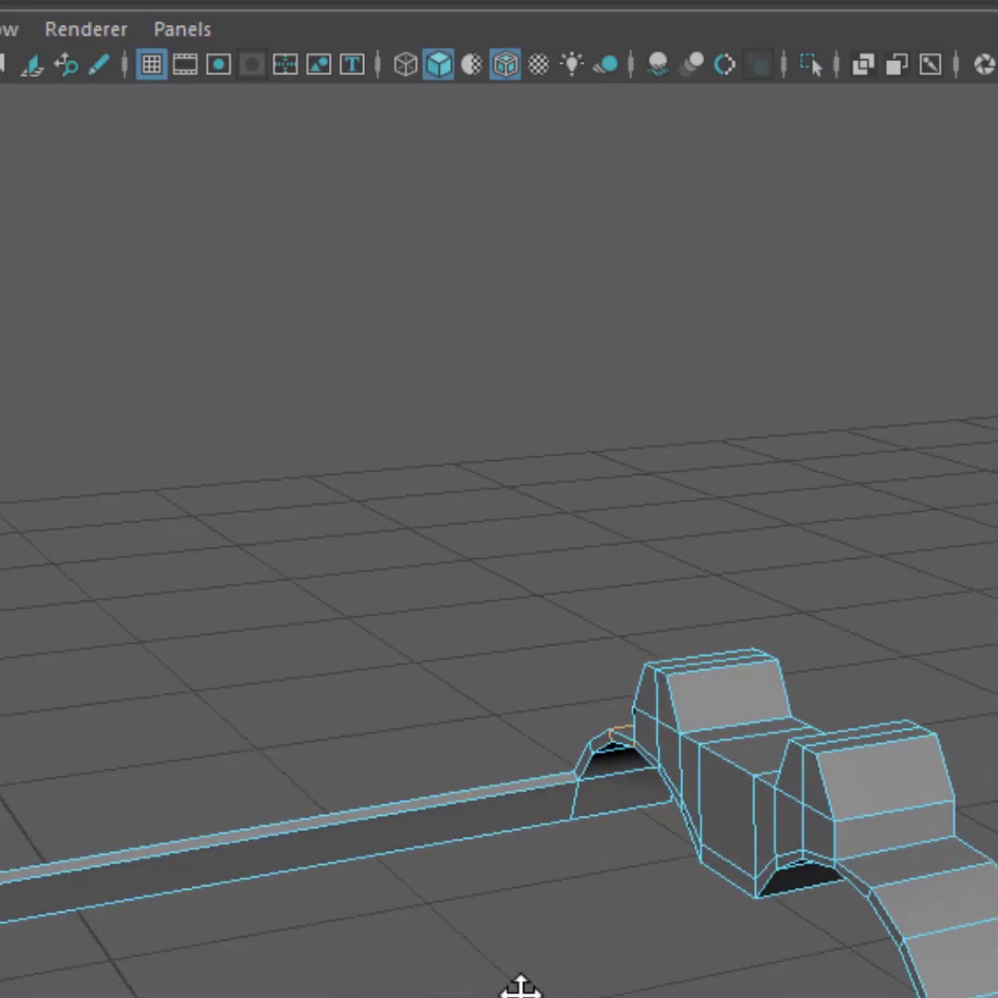
alt+middle_drag(519, 987, 905, 996)
alt+middle_drag(822, 996, 864, 956)
scroll(595, 961, up, 5)
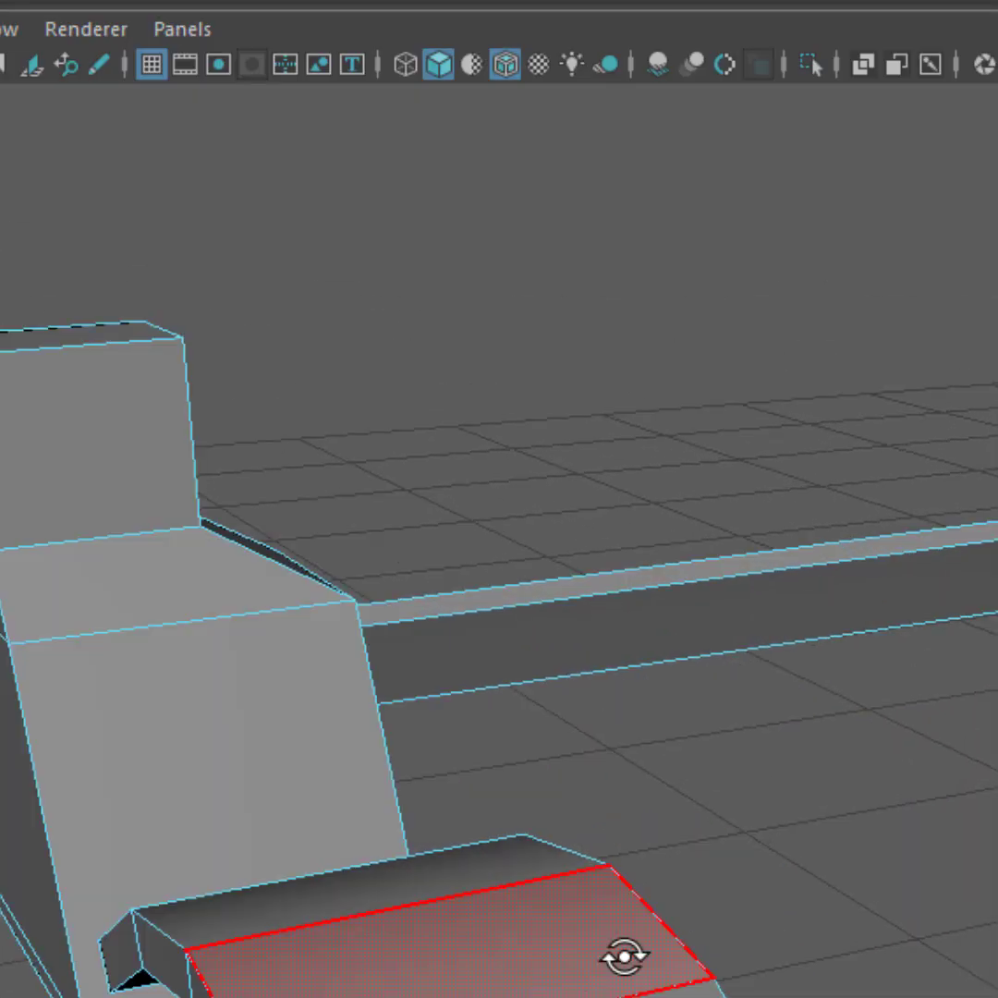
alt+drag(623, 955, 782, 897)
alt+middle_drag(782, 897, 663, 977)
scroll(643, 688, up, 4)
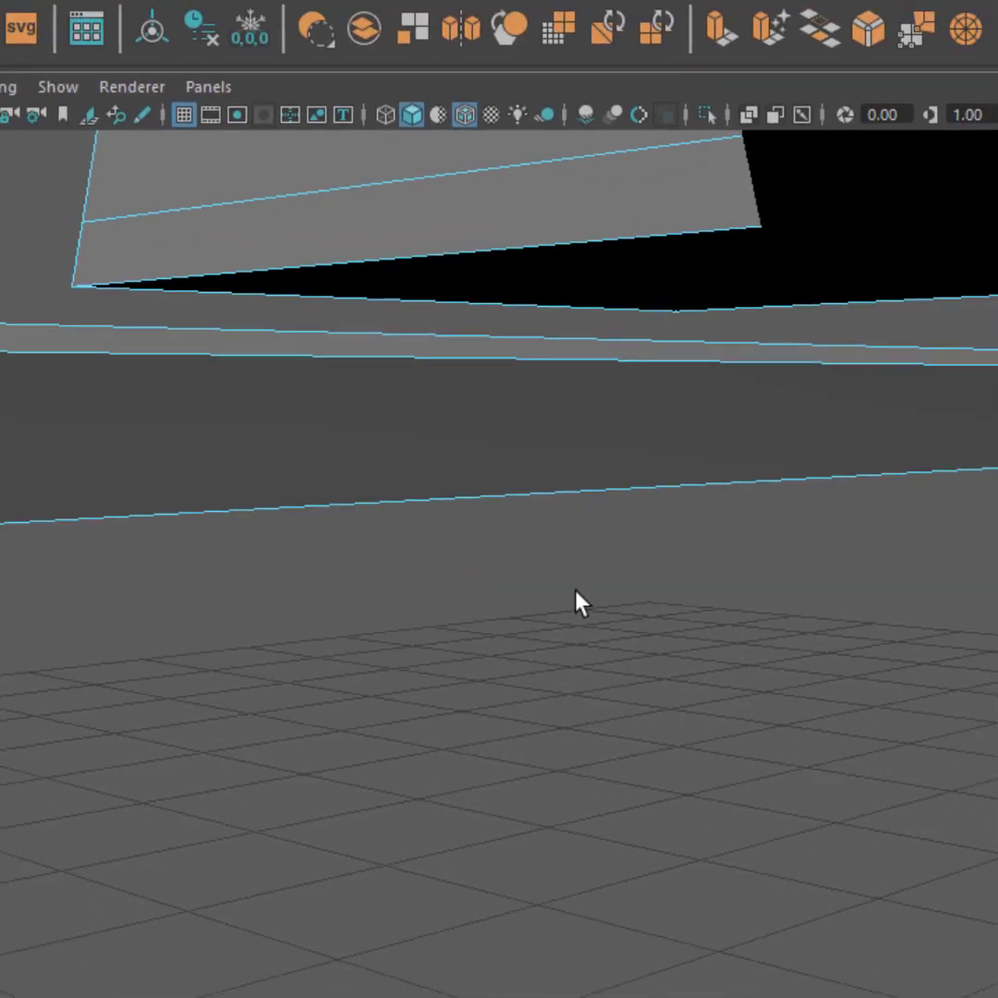
scroll(633, 665, down, 4)
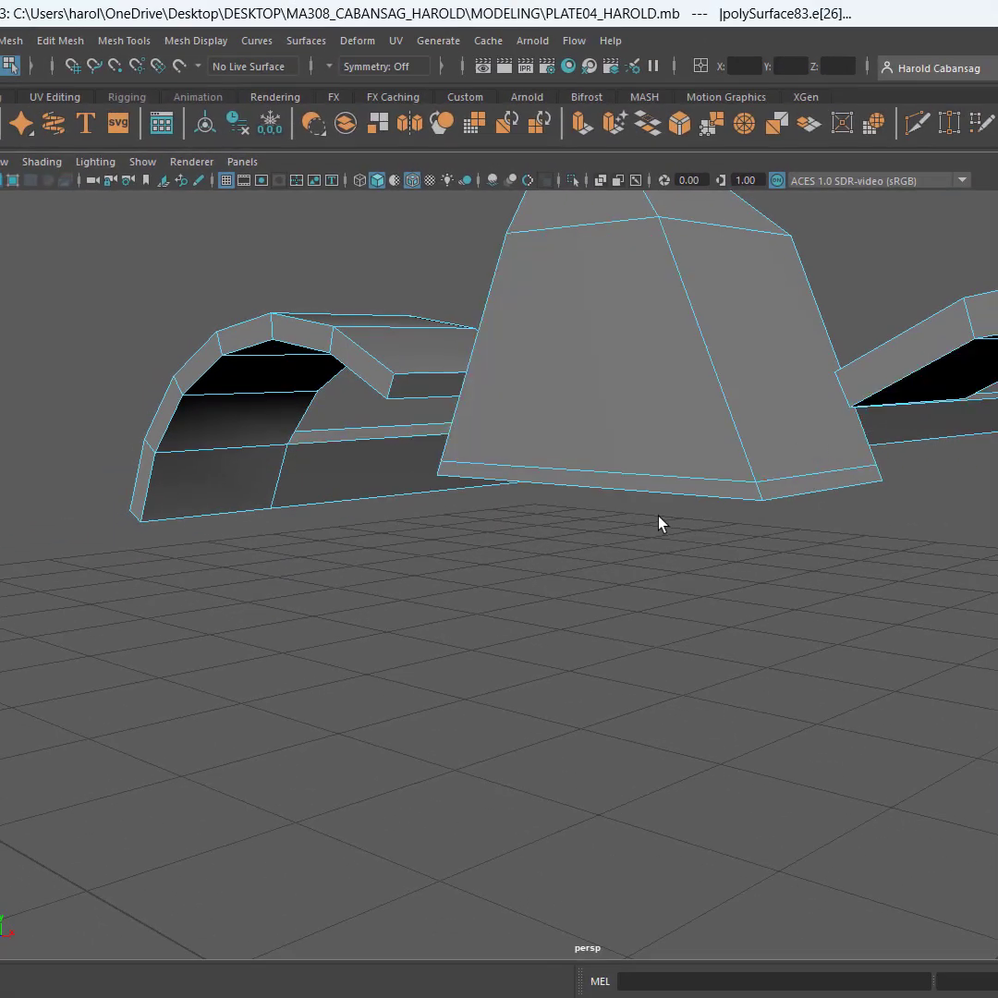
alt+drag(660, 521, 707, 575)
alt+middle_drag(792, 545, 269, 588)
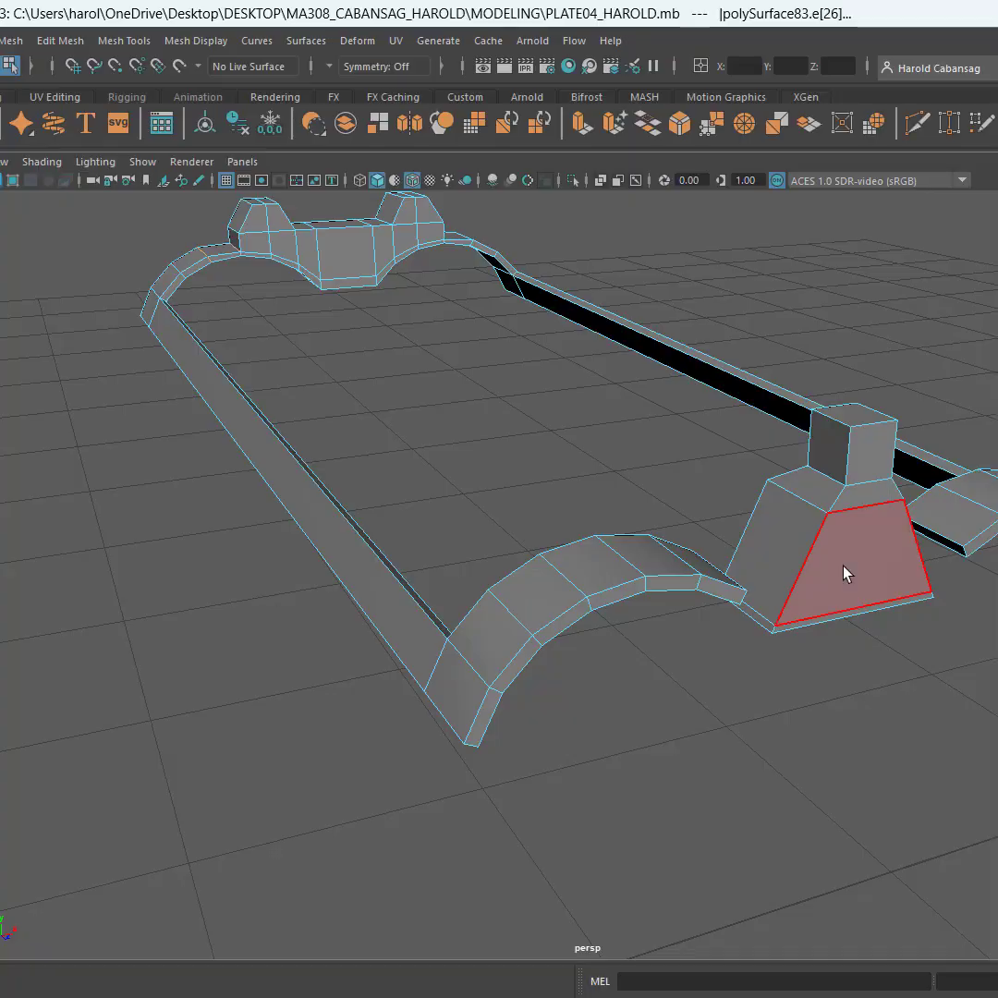
scroll(843, 601, up, 5)
scroll(713, 594, down, 5)
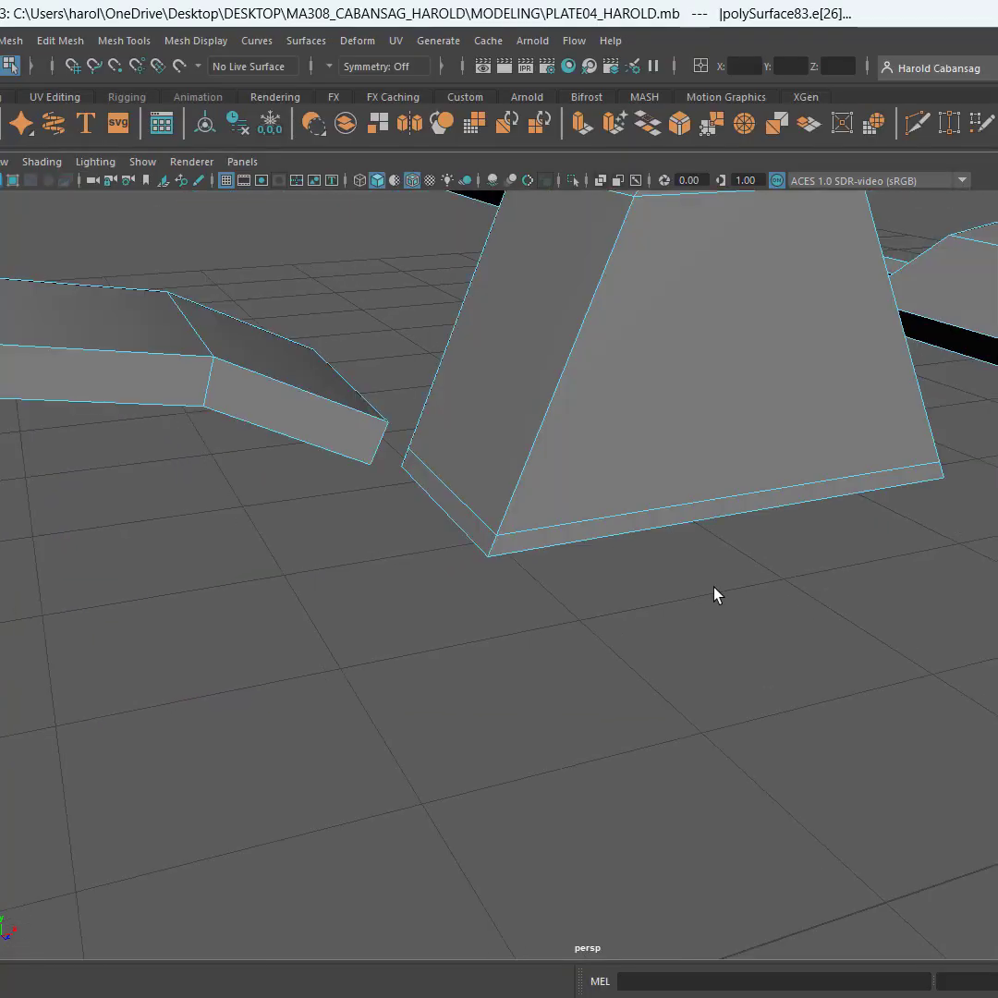
click(477, 527)
alt+drag(363, 512, 288, 471)
alt+middle_drag(296, 471, 425, 557)
scroll(426, 557, up, 1)
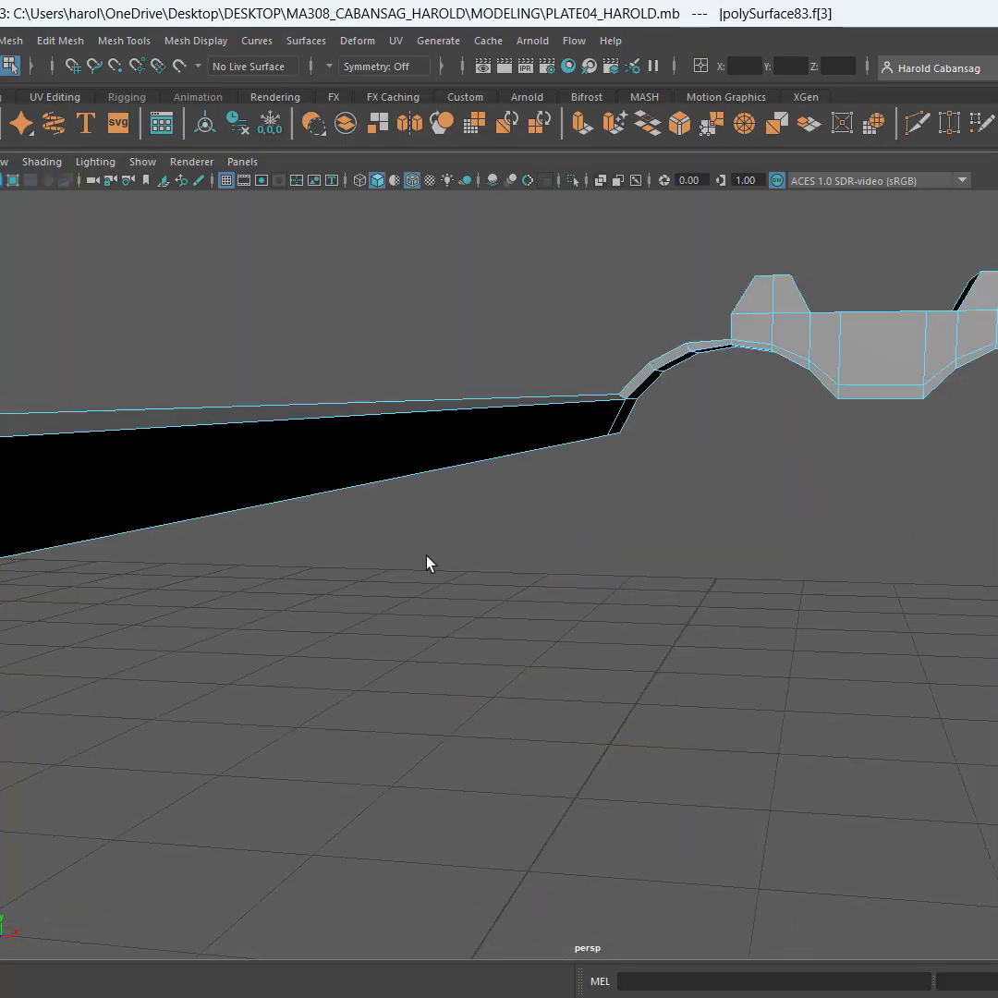
scroll(423, 556, down, 1)
scroll(423, 556, up, 1)
scroll(423, 556, down, 1)
alt+drag(423, 556, 396, 546)
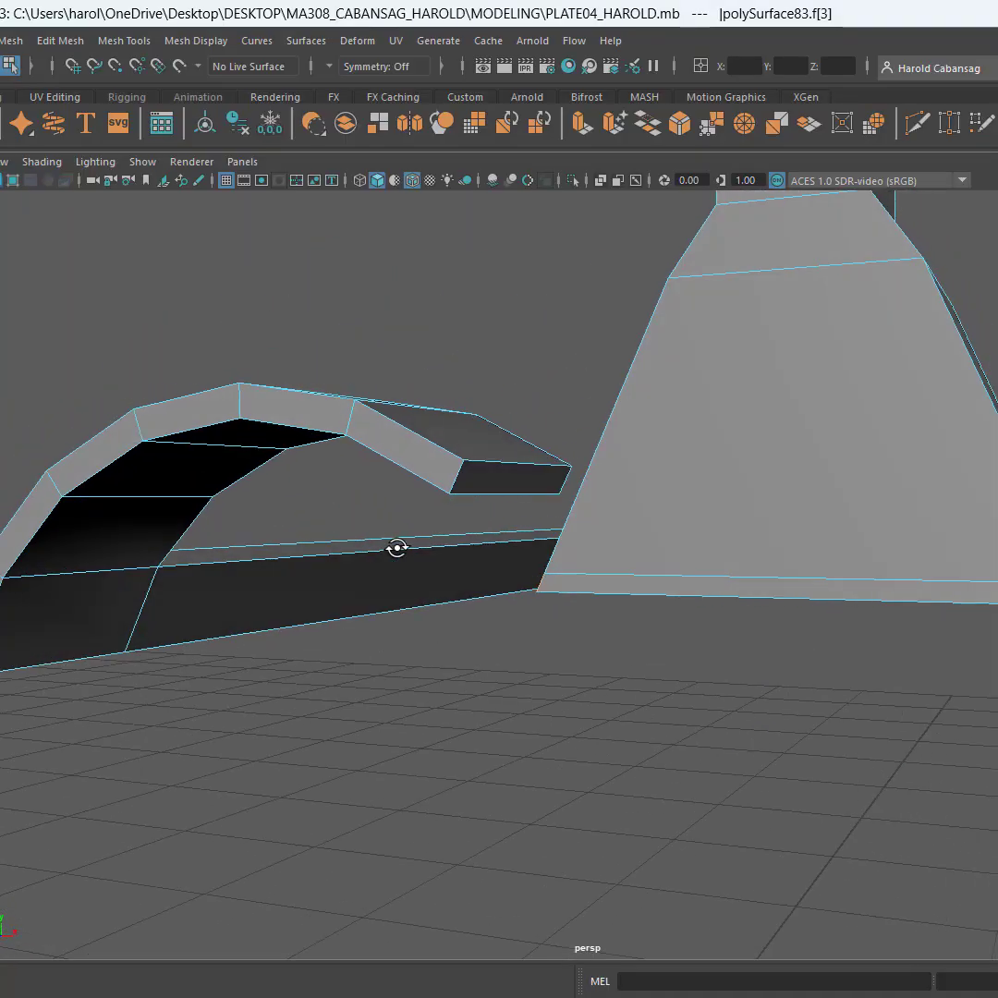
click(508, 489)
key(g)
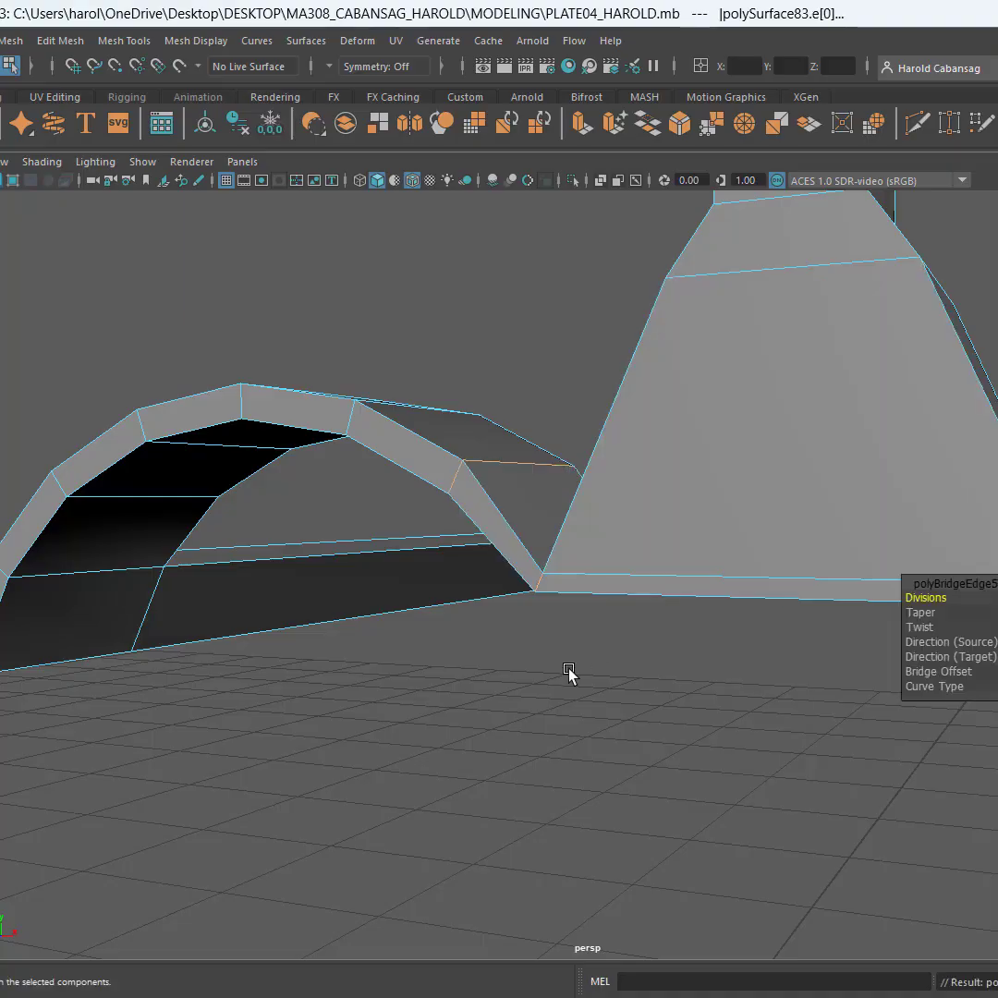
Bridge the thin bottom face on the single-post sight's right side to the end face of the right strip's arch
alt+drag(565, 666, 729, 715)
alt+middle_drag(676, 718, 574, 756)
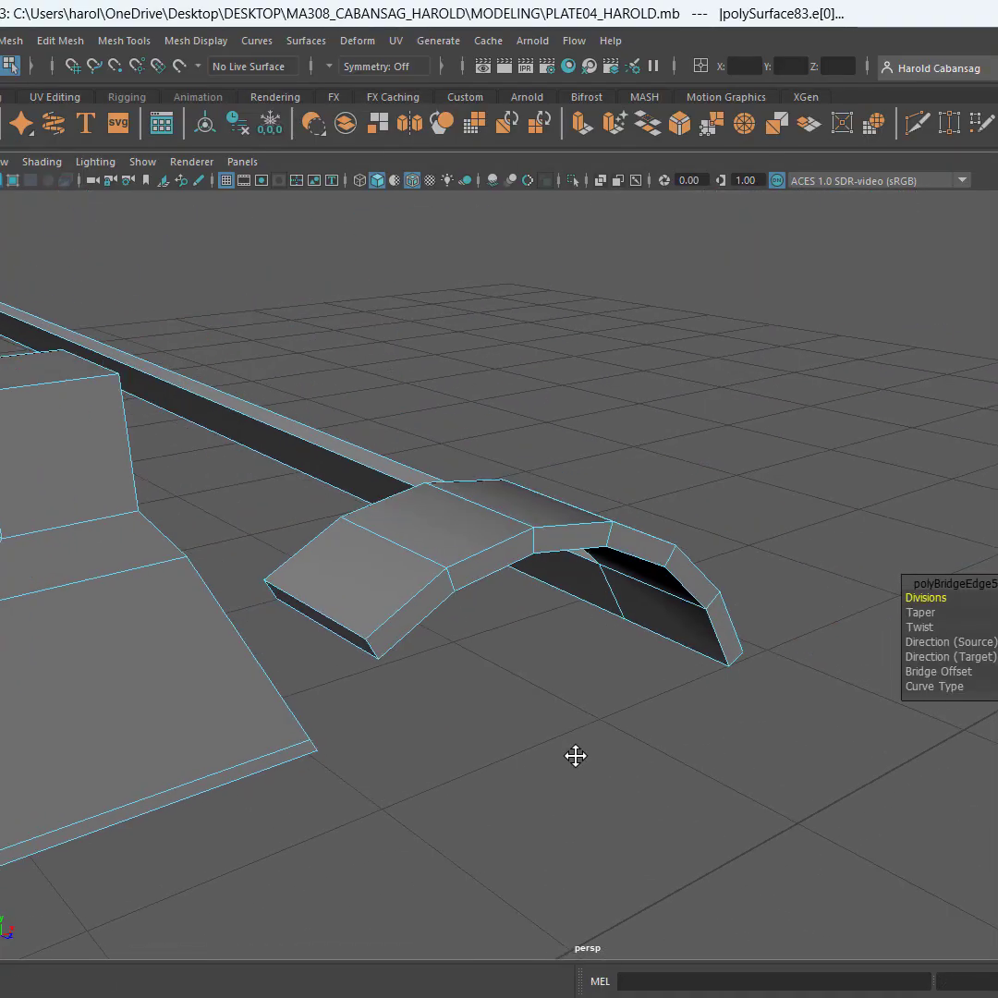
click(353, 653)
alt+drag(360, 657, 397, 702)
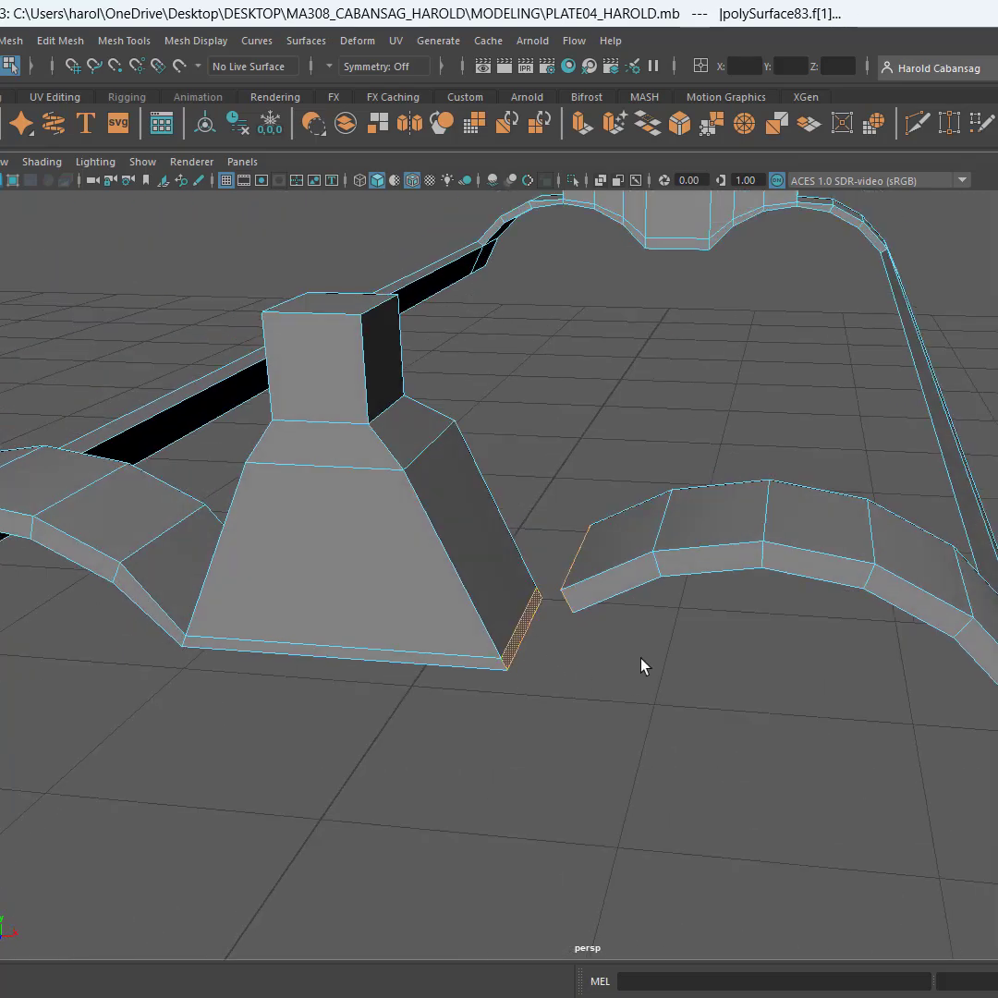
key(g)
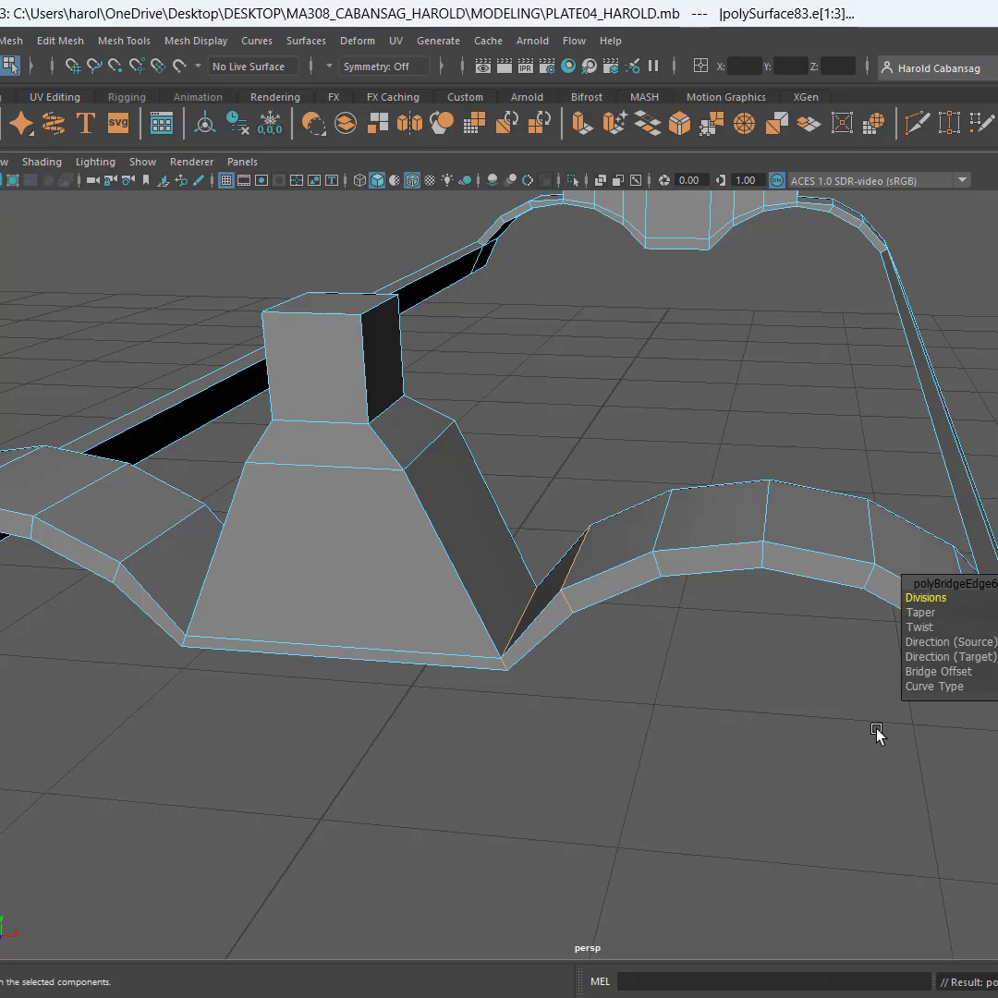
Try to raise the four corner vertices of the single-post sight's base along the vertical axis
key(q)
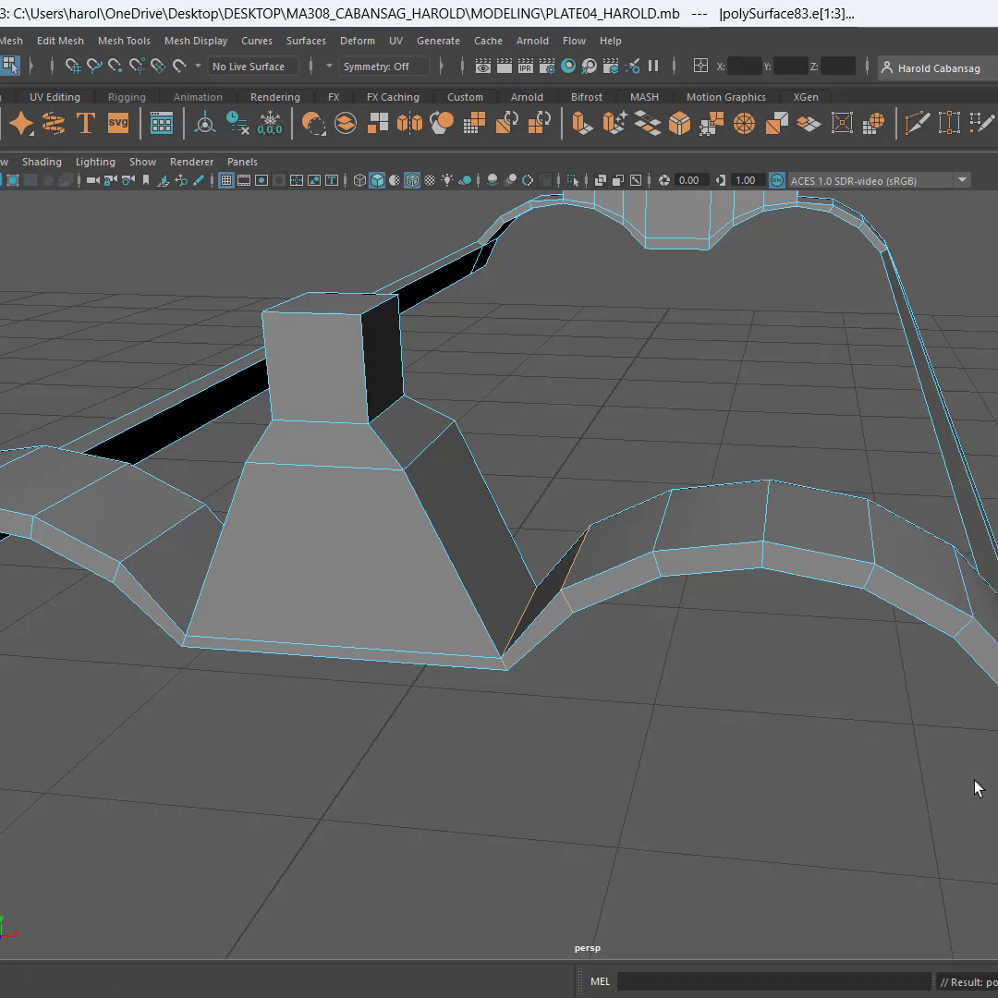
click(437, 654)
alt+drag(619, 706, 277, 730)
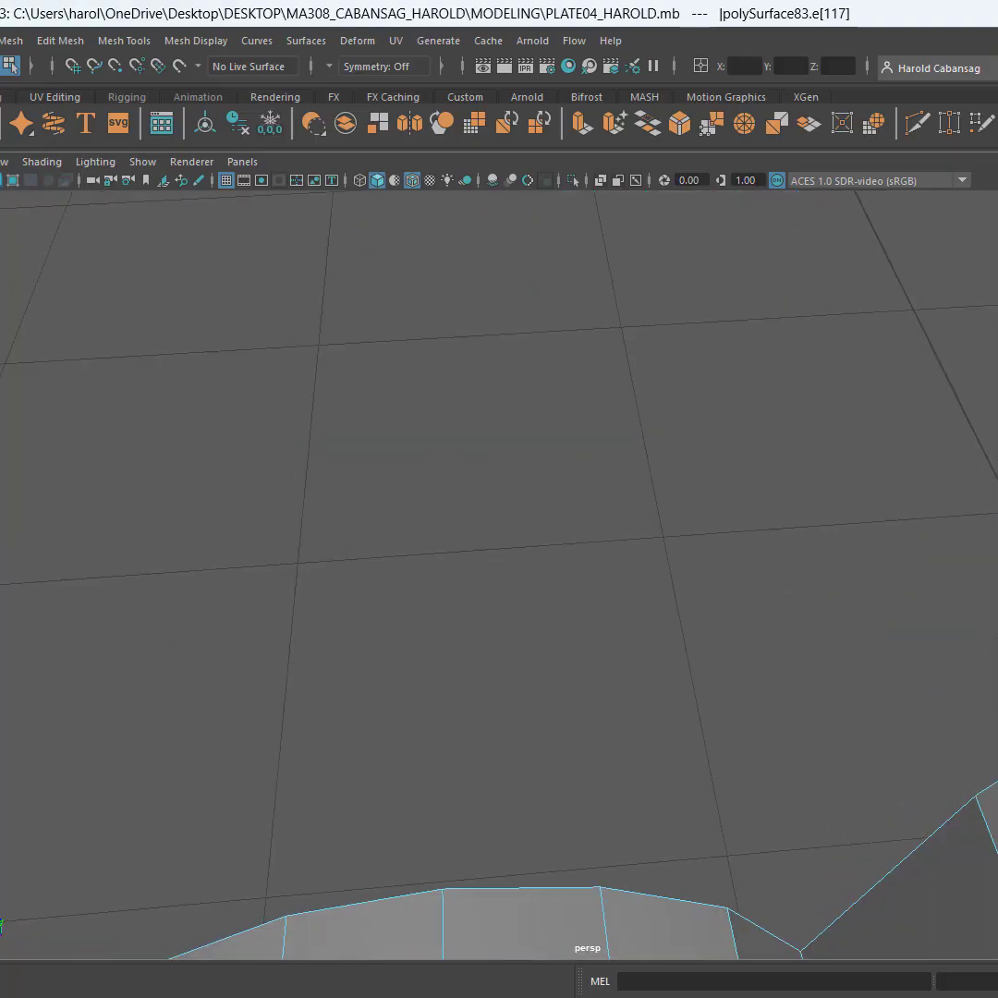
alt+drag(868, 786, 580, 722)
shift+click(614, 699)
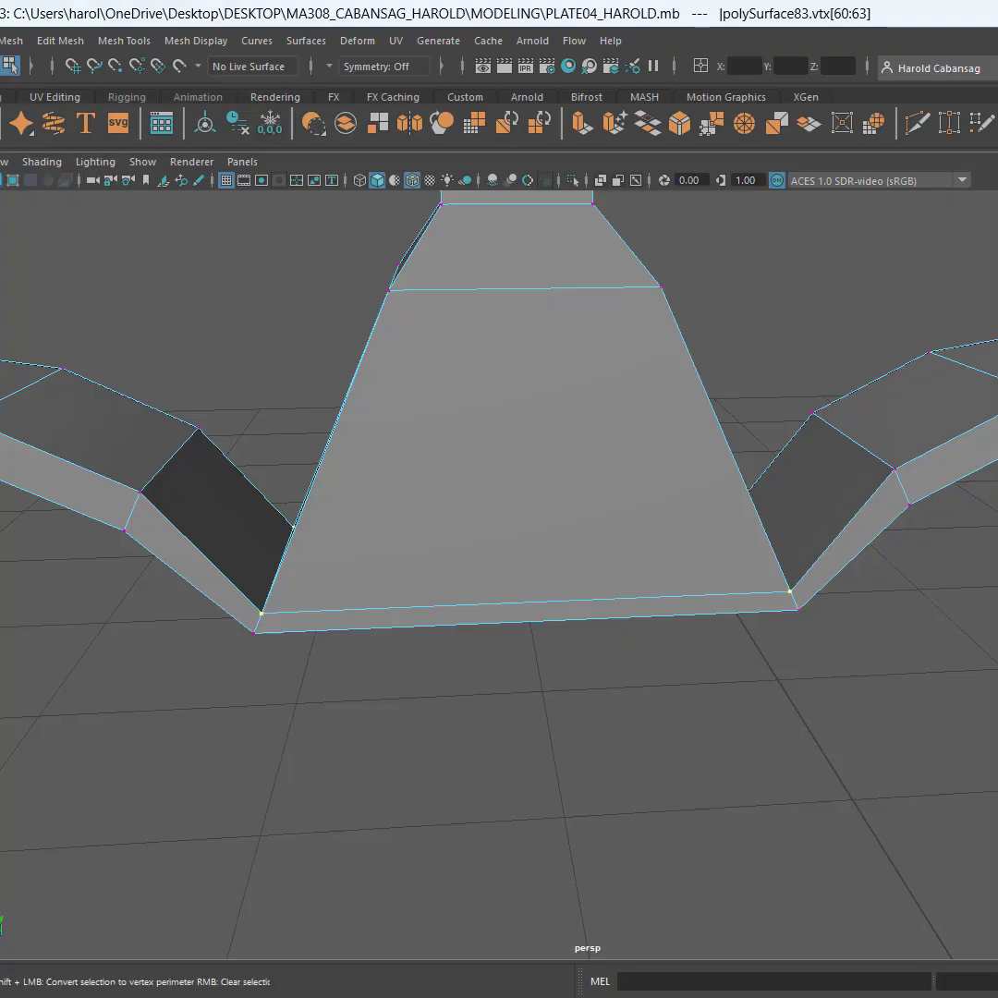
alt+drag(626, 680, 615, 645)
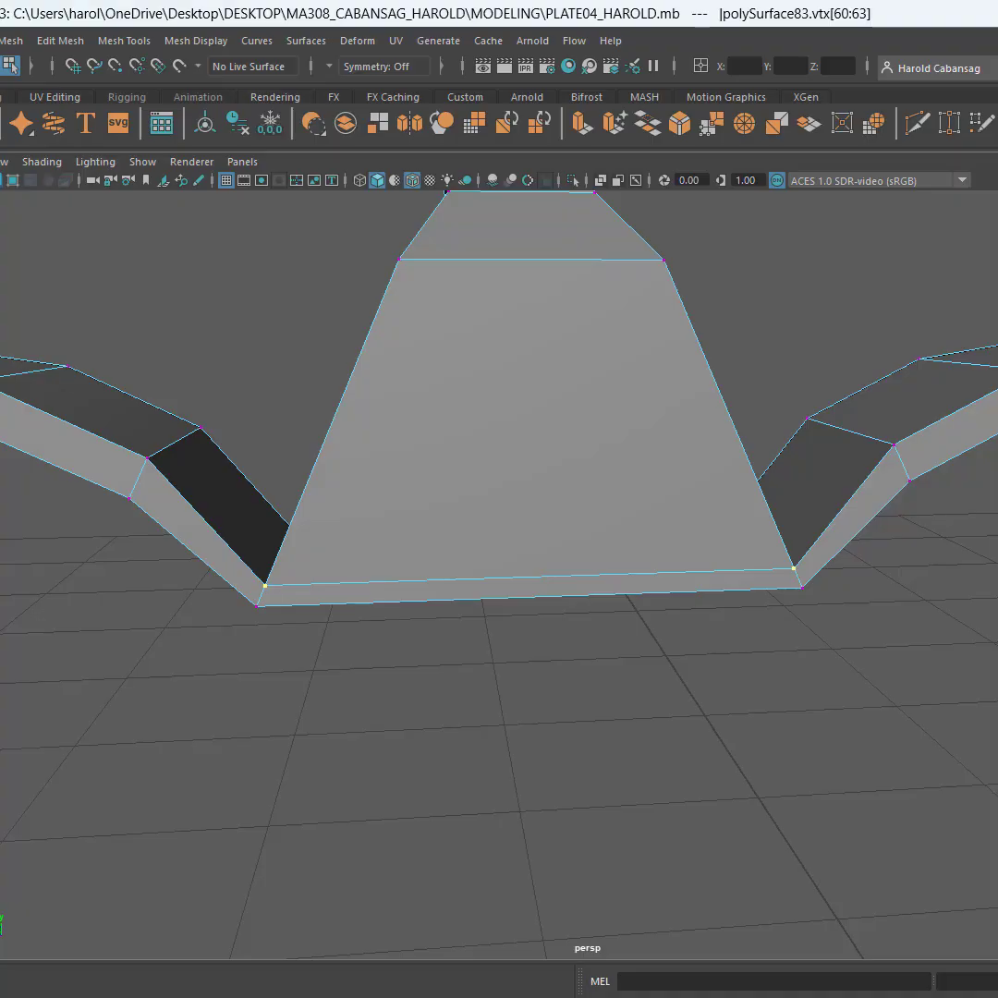
key(w)
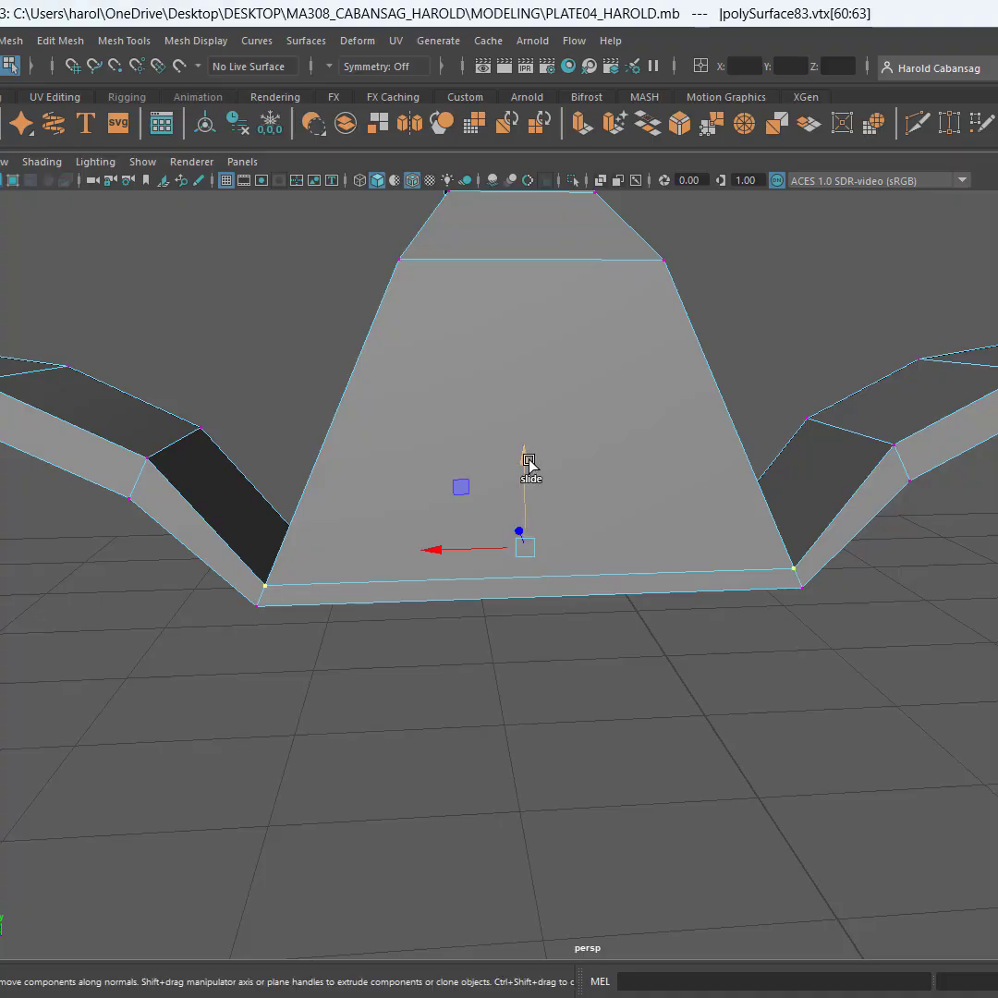
ctrl+shift+drag(527, 458, 844, 459)
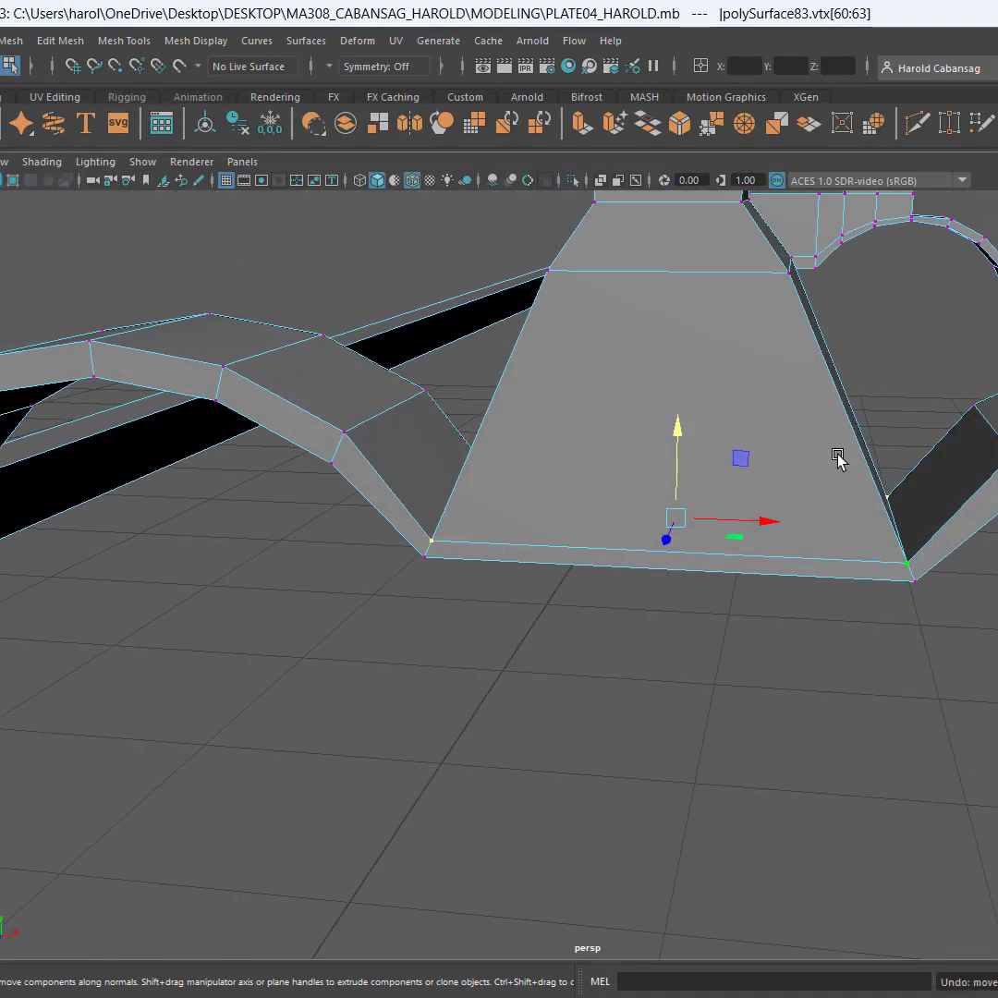
alt+drag(746, 517, 703, 400)
key(ctrl+z)
alt+drag(887, 556, 995, 583)
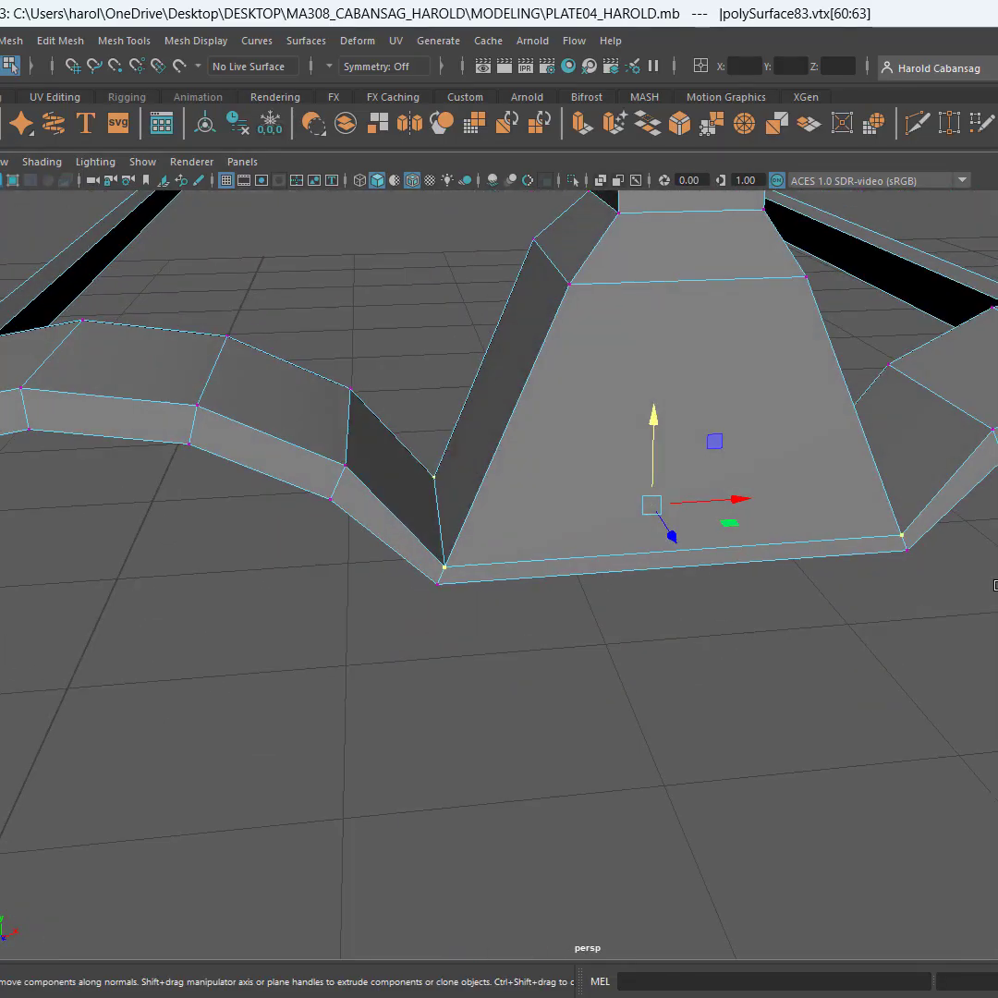
right_drag(878, 573, 884, 528)
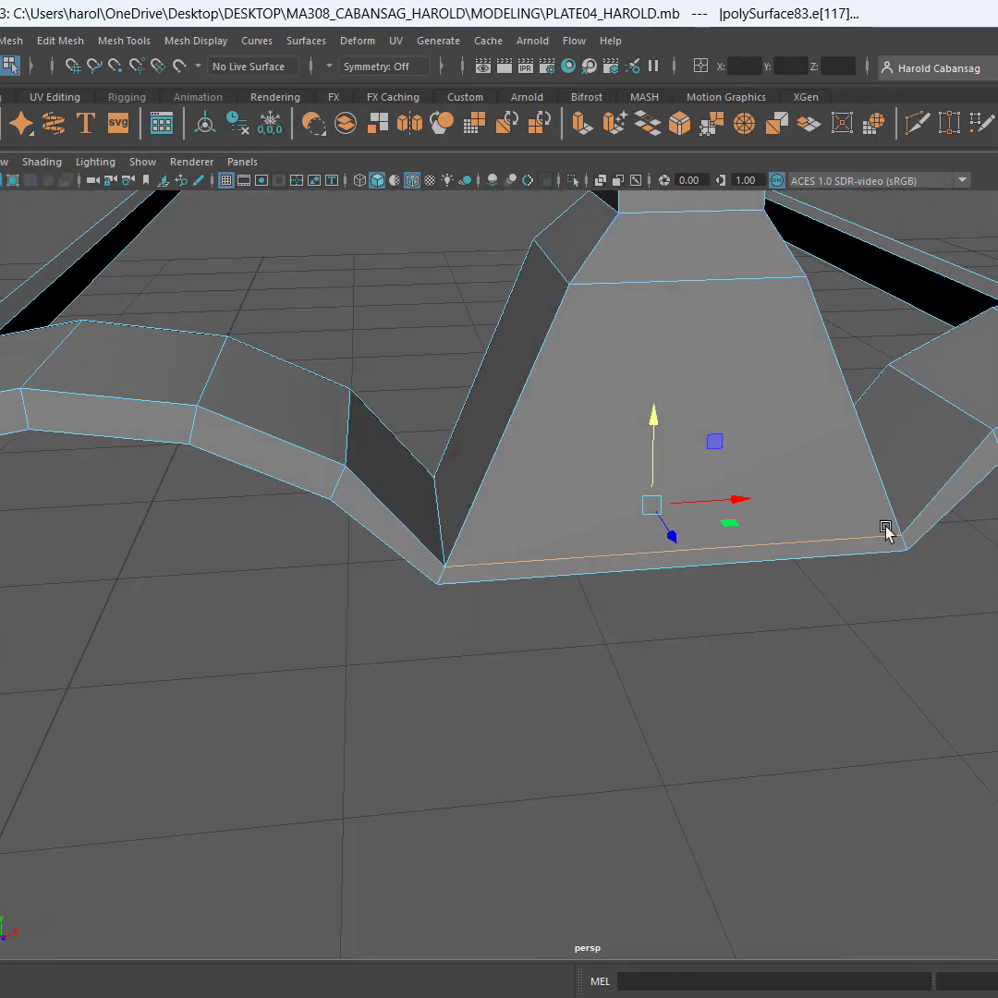
Try to raise the single-post sight's two opposite base edges together along the vertical axis
click(632, 566)
alt+drag(568, 735, 862, 734)
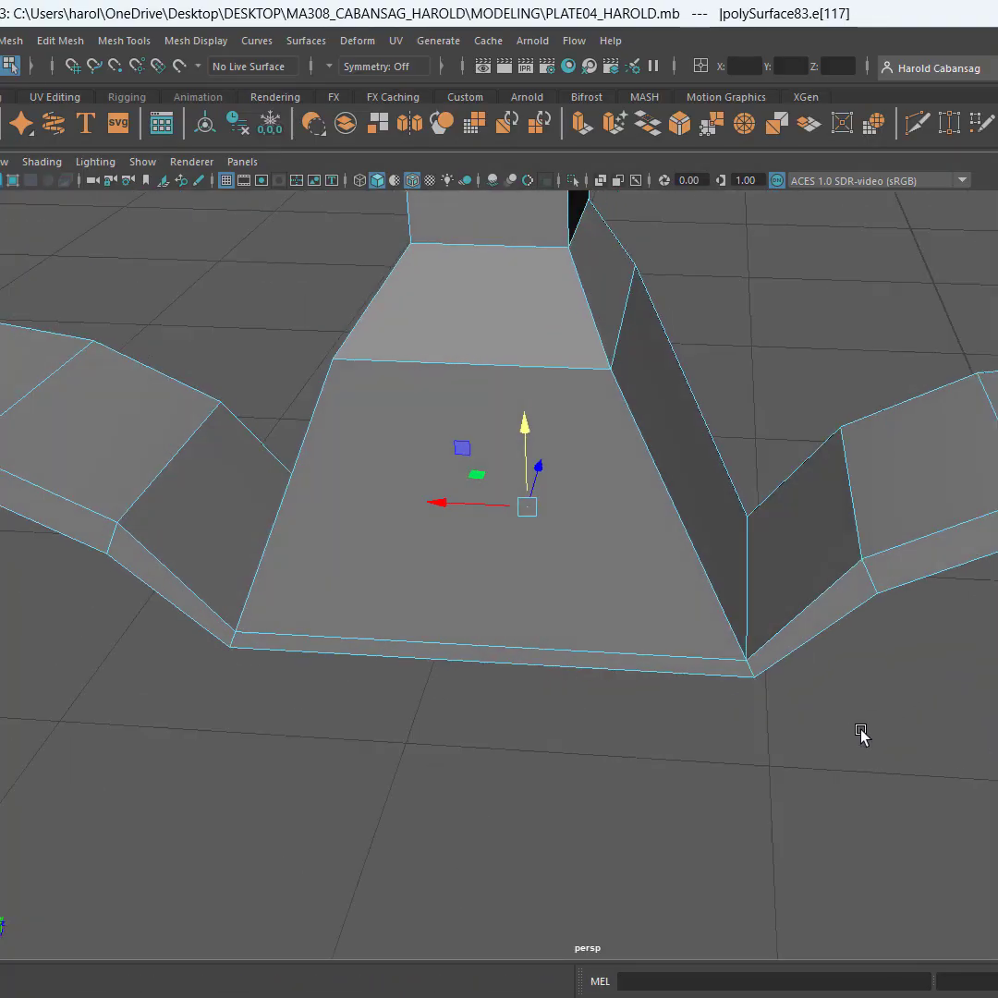
shift+click(566, 649)
drag(509, 514, 516, 417)
alt+drag(813, 632, 720, 594)
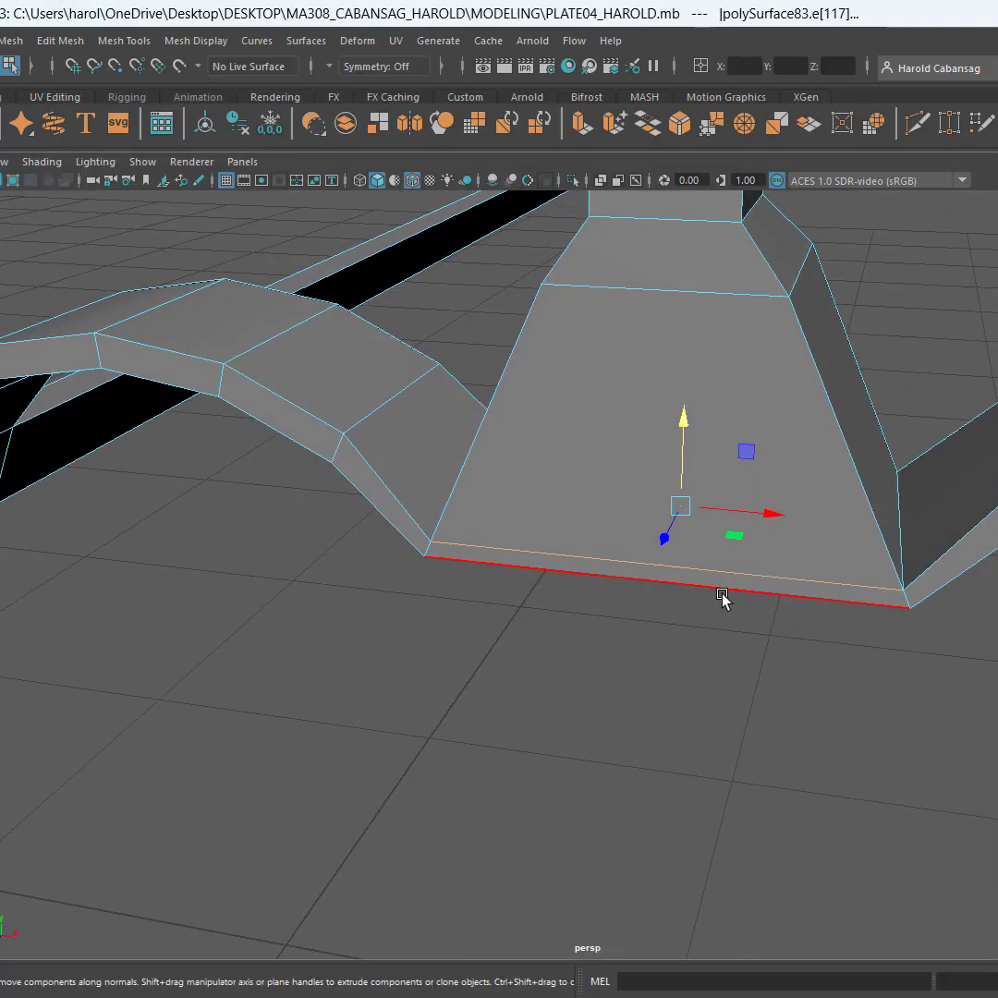
key(ctrl+z)
alt+drag(613, 633, 600, 540)
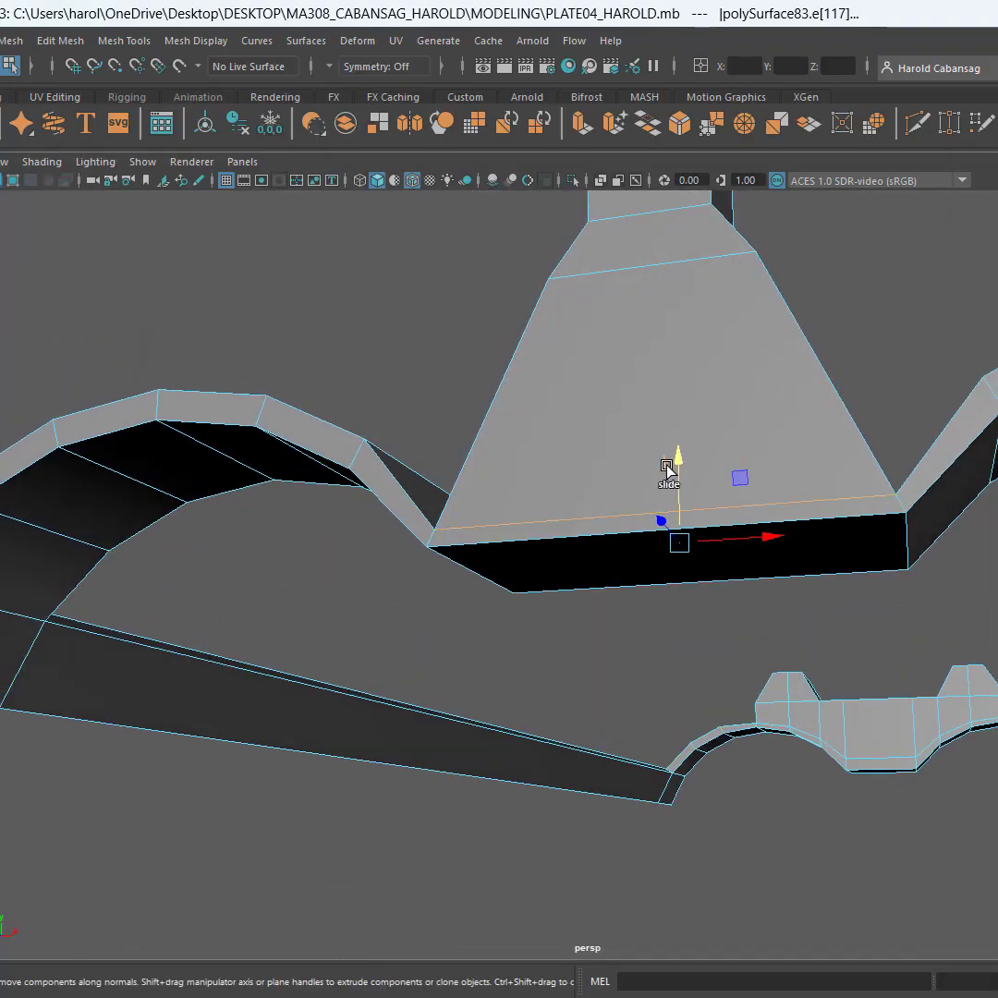
ctrl+shift+drag(673, 467, 407, 748)
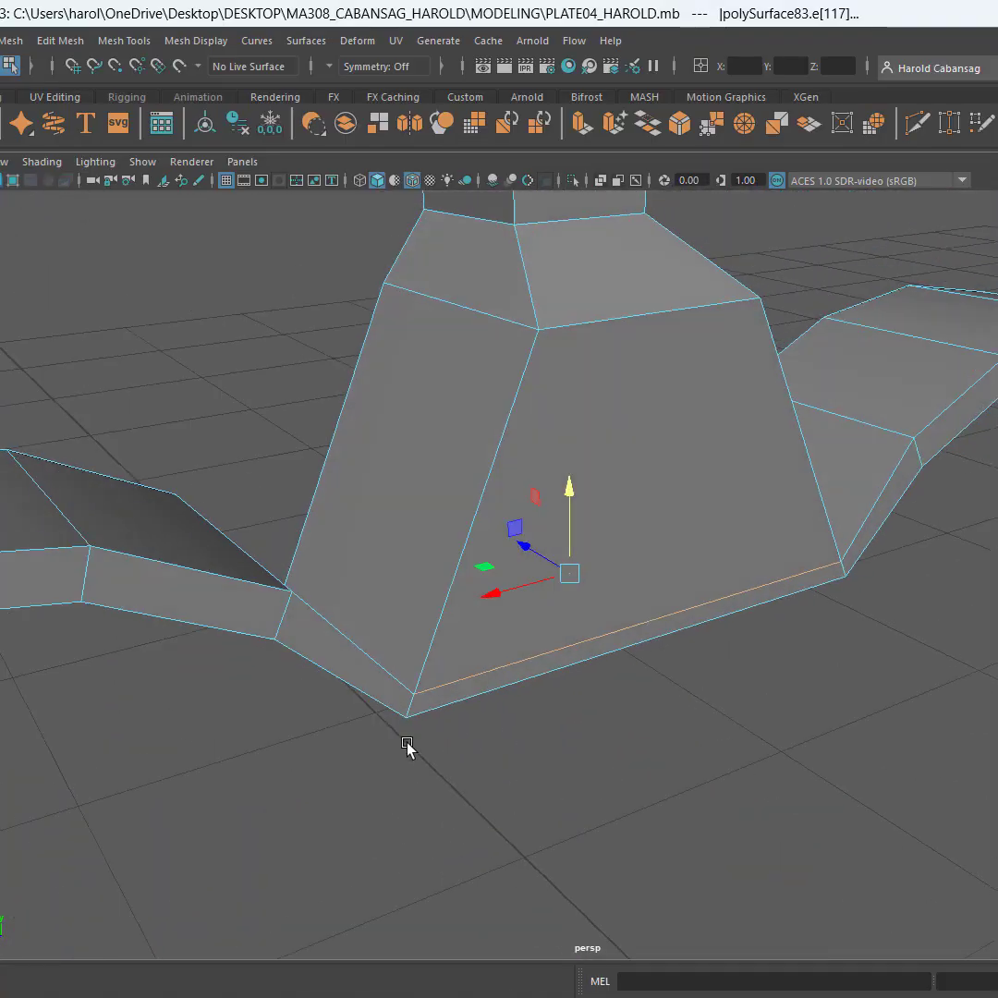
Raise the single-post sight's base edge on the side facing the two-post sight to deepen its lower rim
click(690, 815)
click(642, 620)
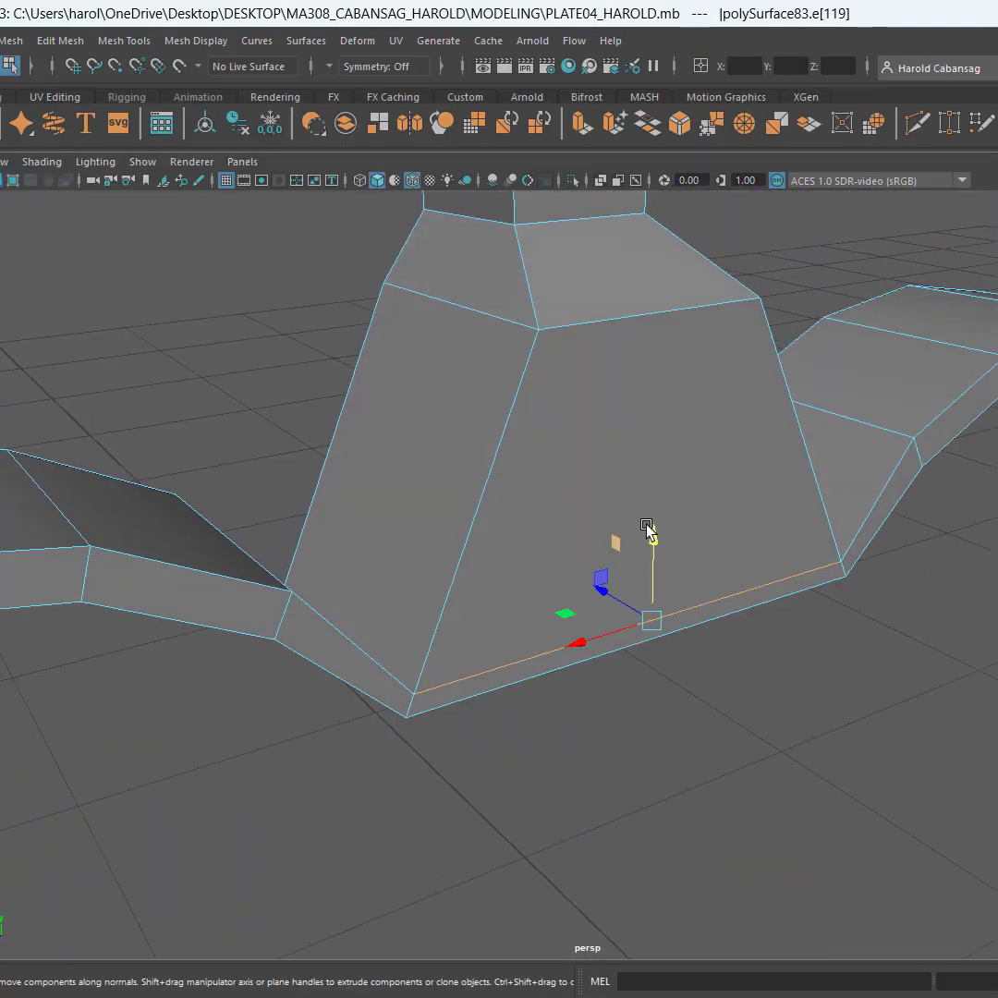
ctrl+shift+drag(657, 541, 676, 475)
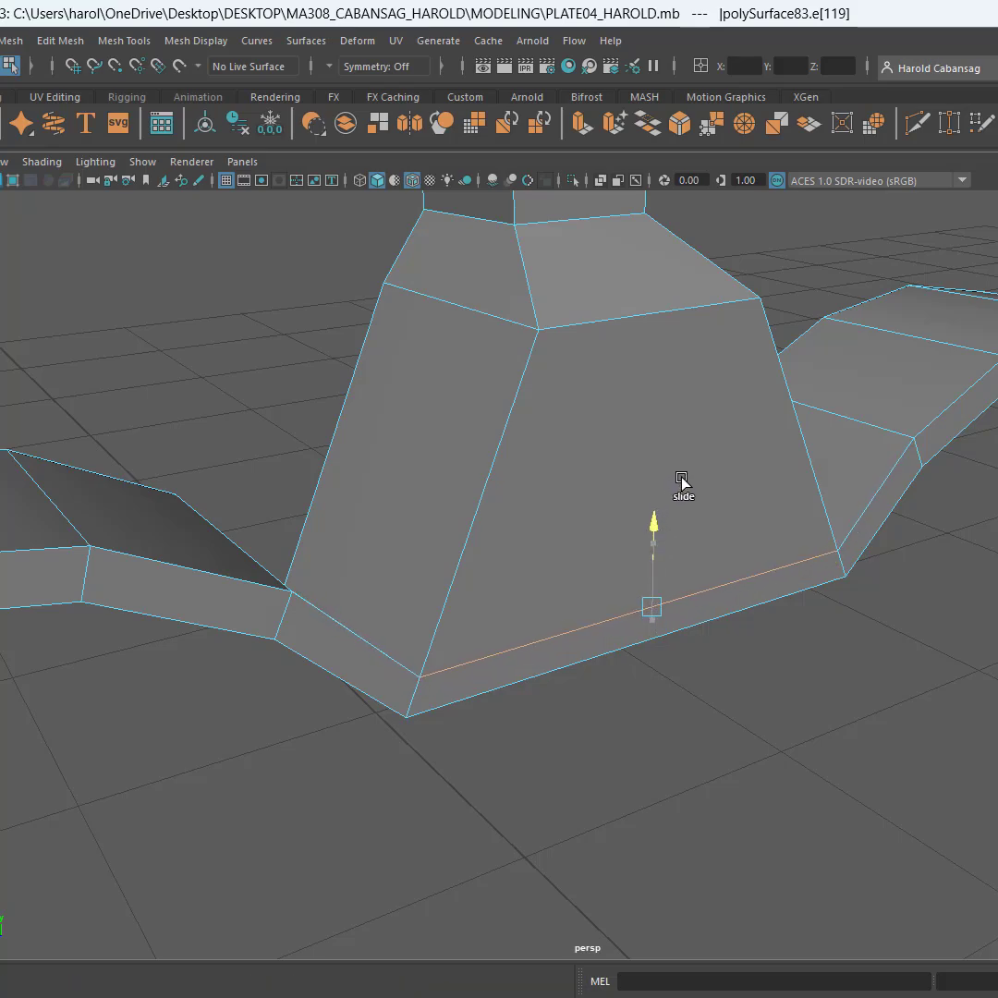
alt+drag(444, 606, 724, 613)
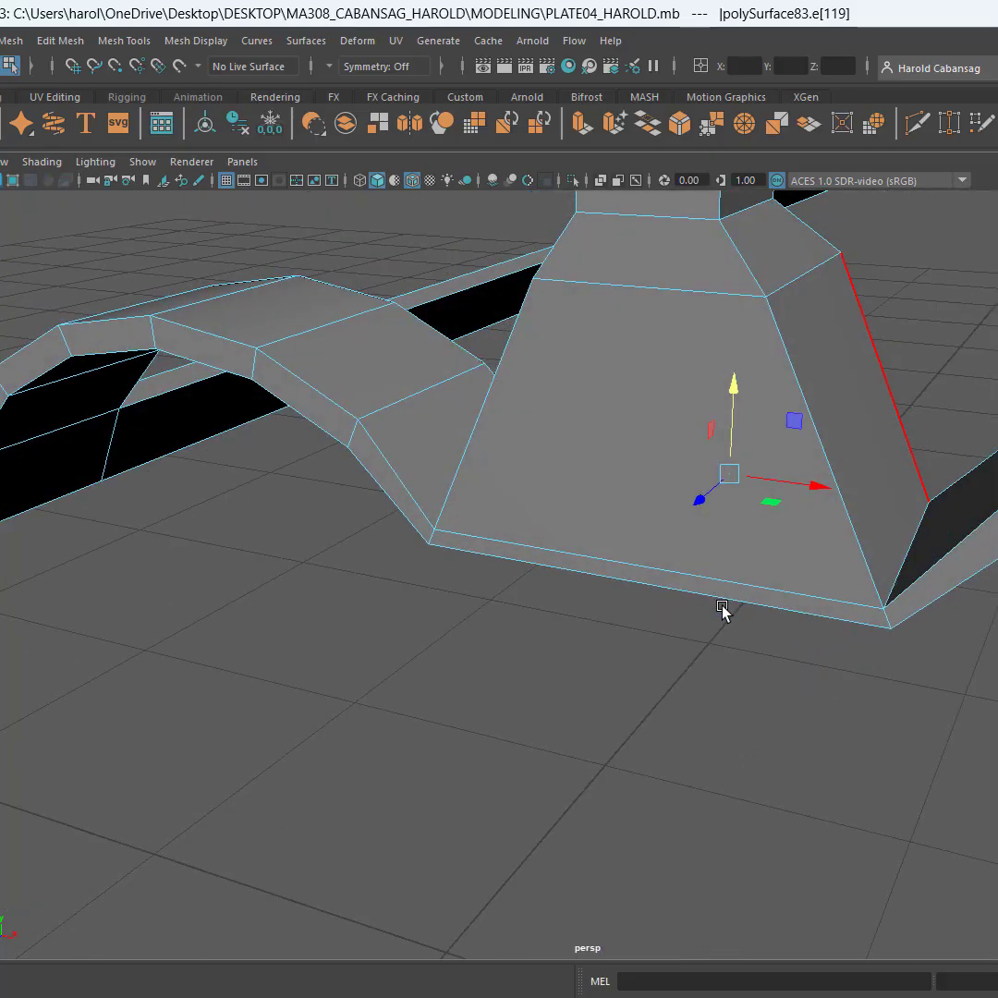
Try to raise the single-post sight's muzzle-side base edge, as an edge and through its two corner vertices
click(736, 580)
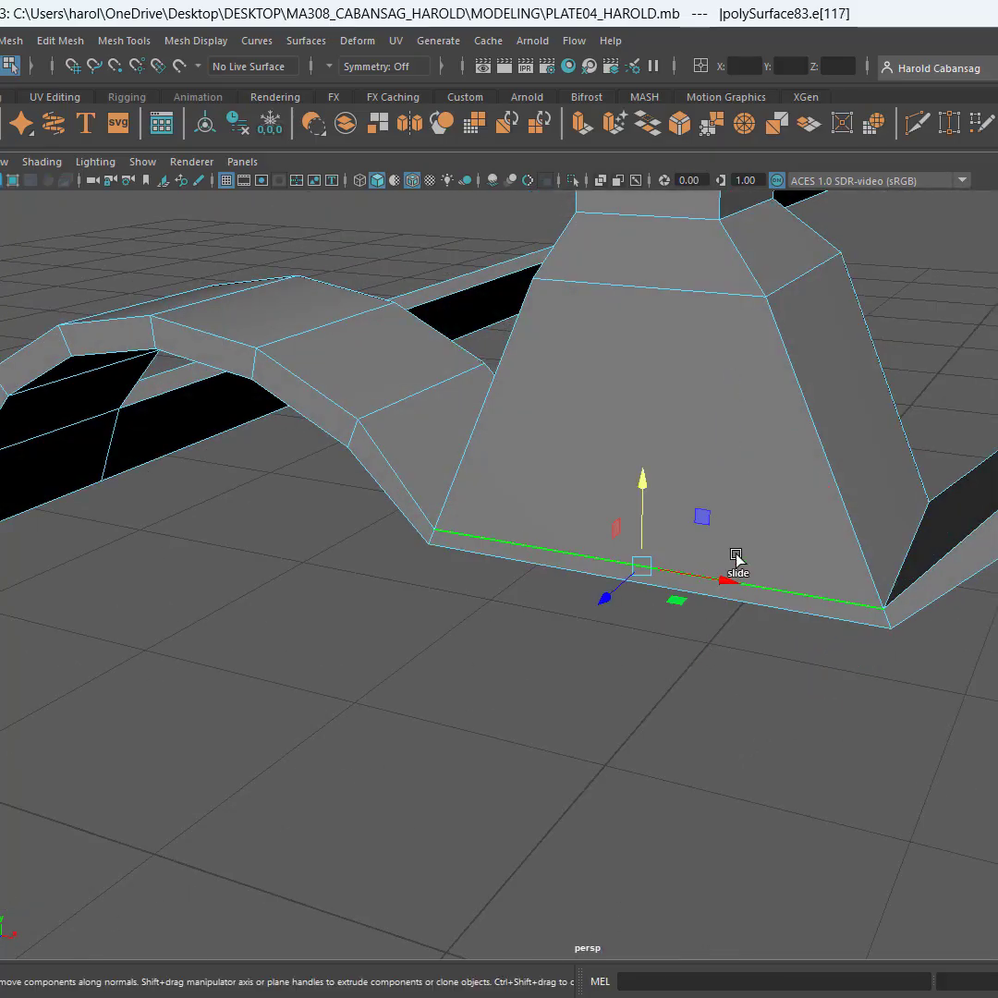
shift+middle_drag(642, 480, 641, 465)
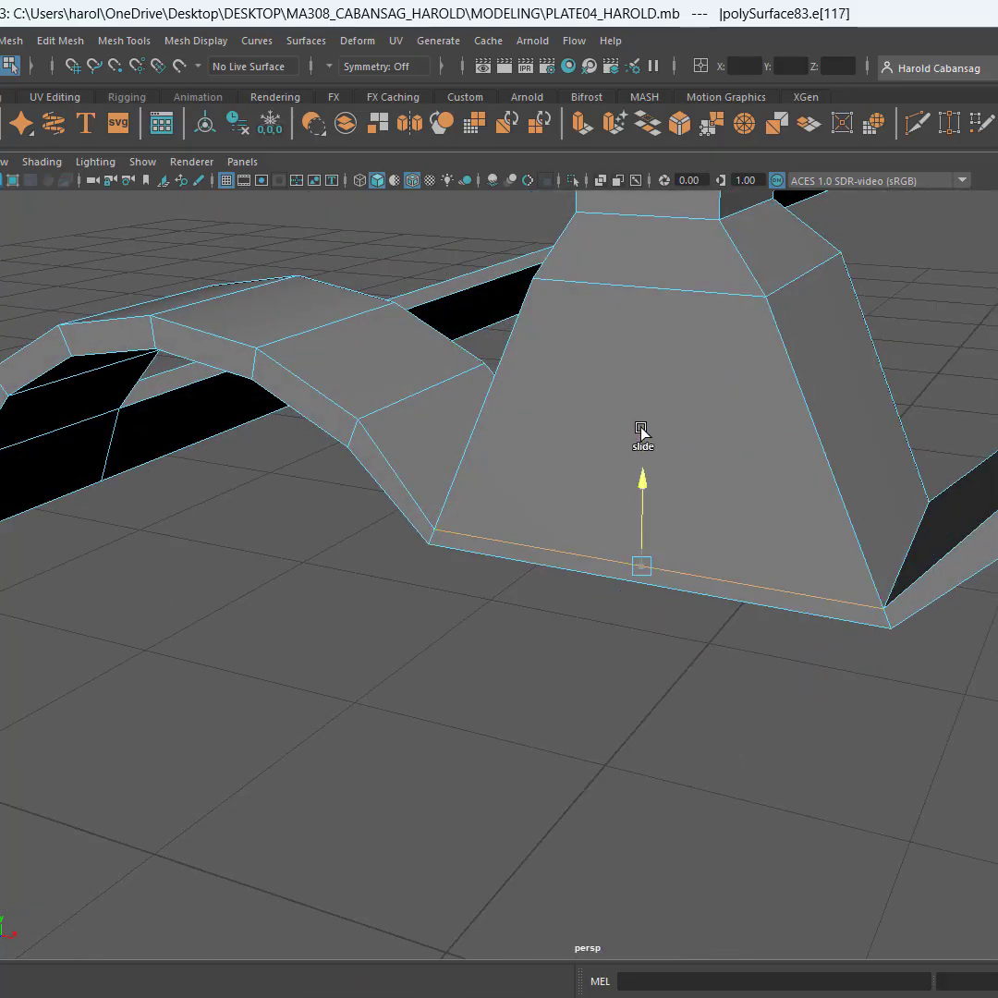
ctrl+shift+drag(643, 422, 645, 423)
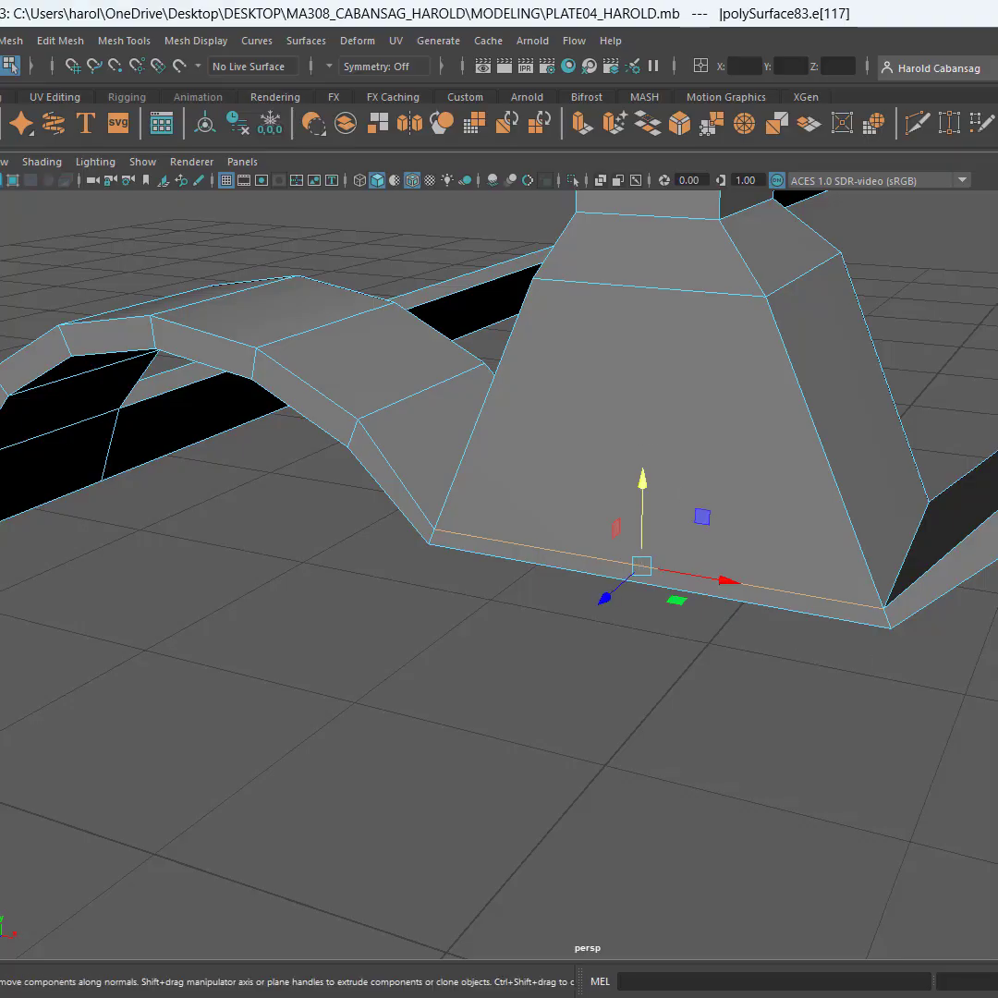
key(F8)
key(ctrl+F9)
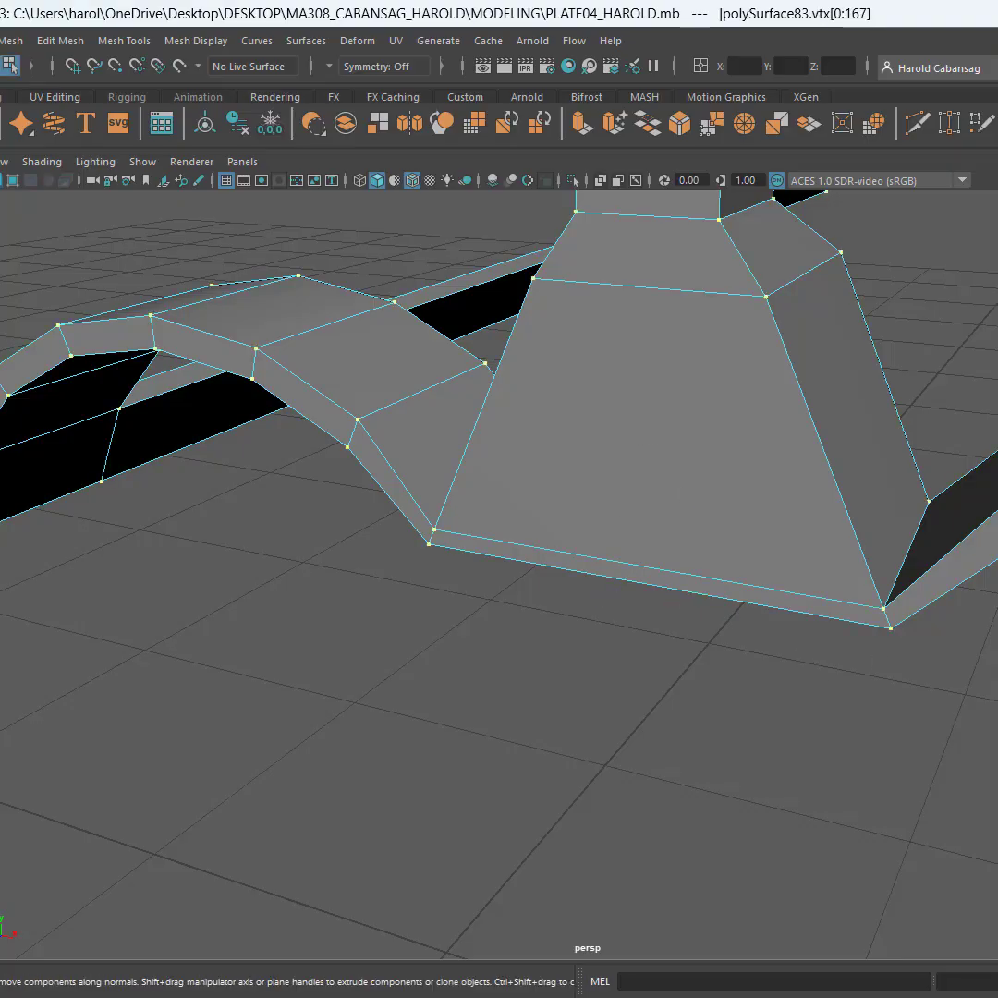
click(870, 602)
shift+click(433, 536)
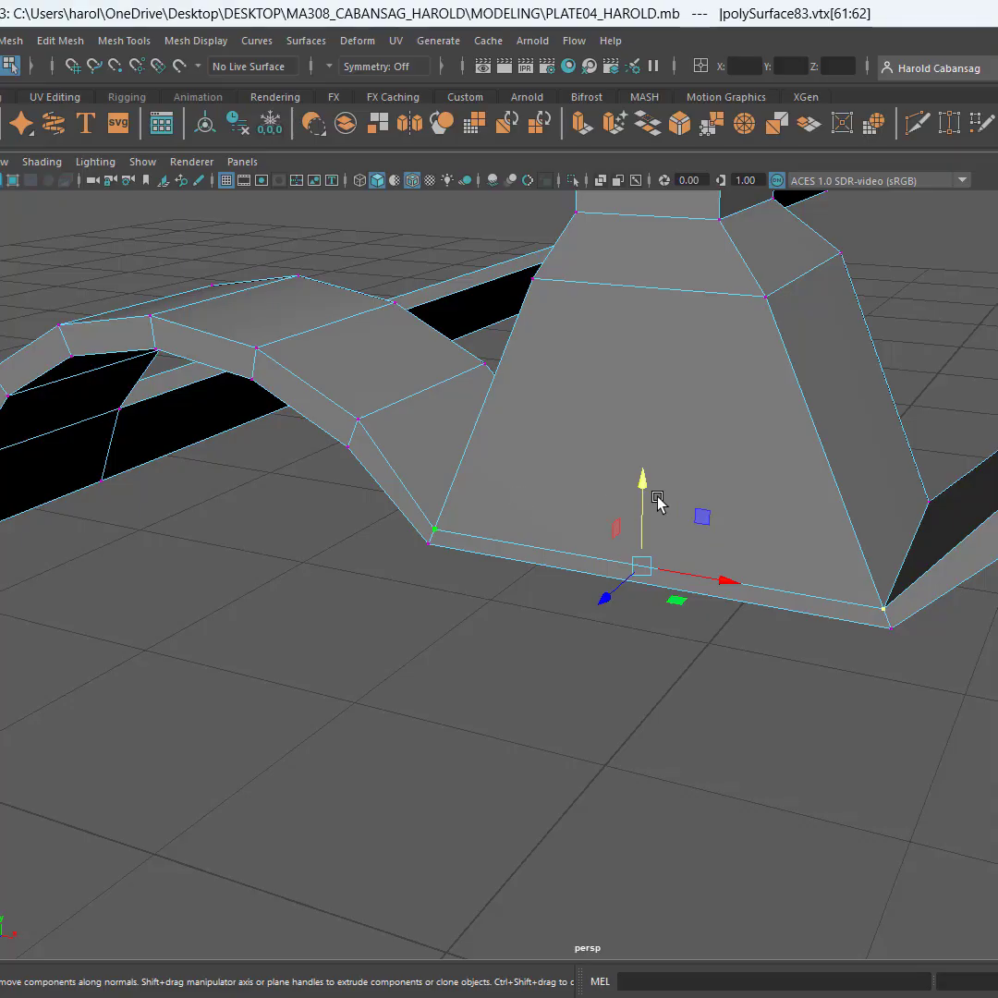
drag(642, 492, 644, 474)
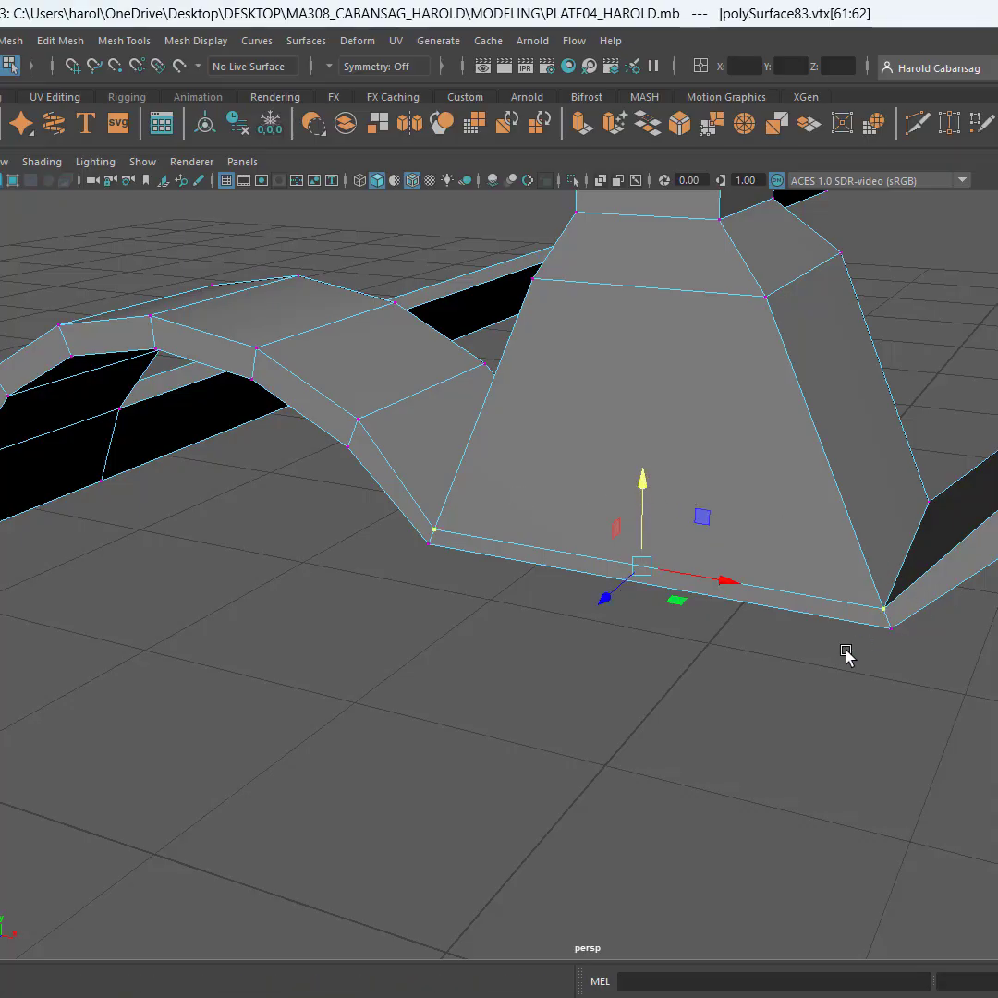
Try to raise only the right corner vertex of the single-post sight's muzzle-side base edge
alt+drag(846, 654, 884, 519)
click(882, 520)
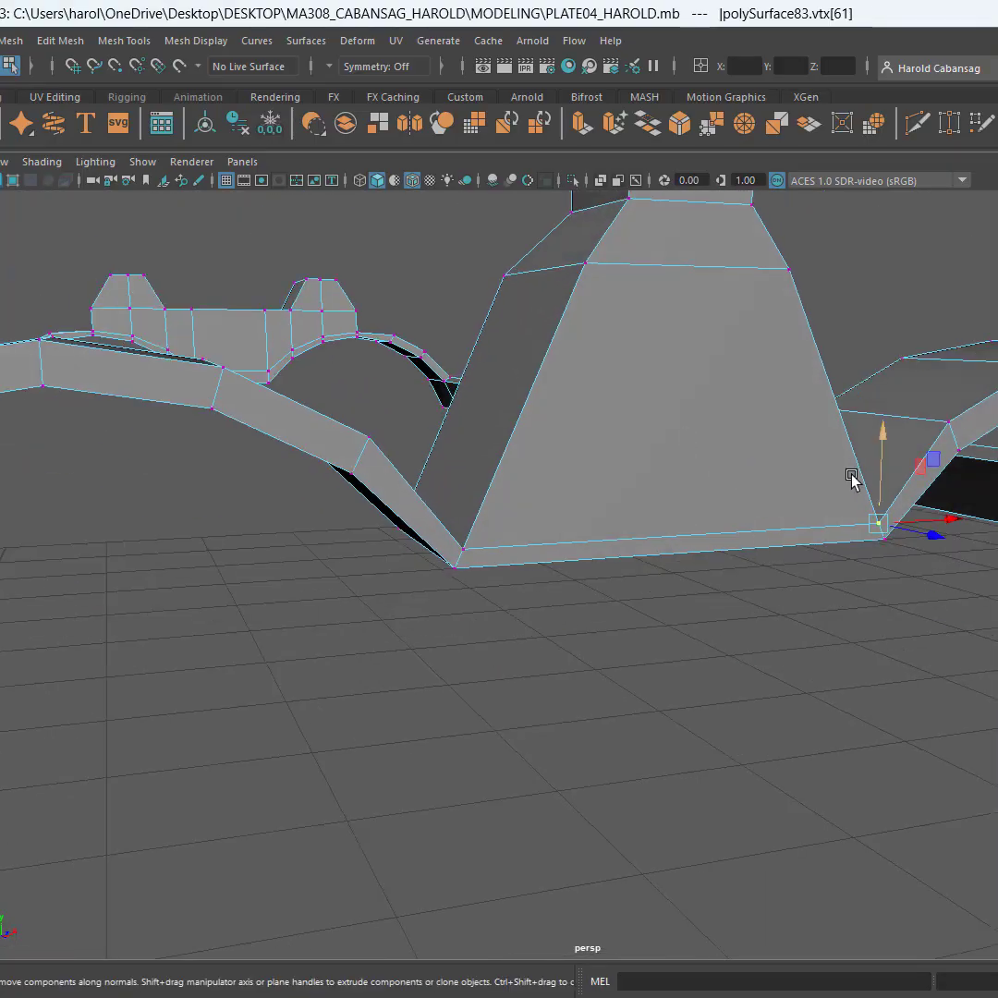
mouse_move(883, 456)
ctrl+shift+mouse_down()
mouse_move(884, 441)
mouse_move(884, 488)
mouse_move(884, 464)
ctrl+shift+mouse_up()
alt+drag(852, 620, 819, 670)
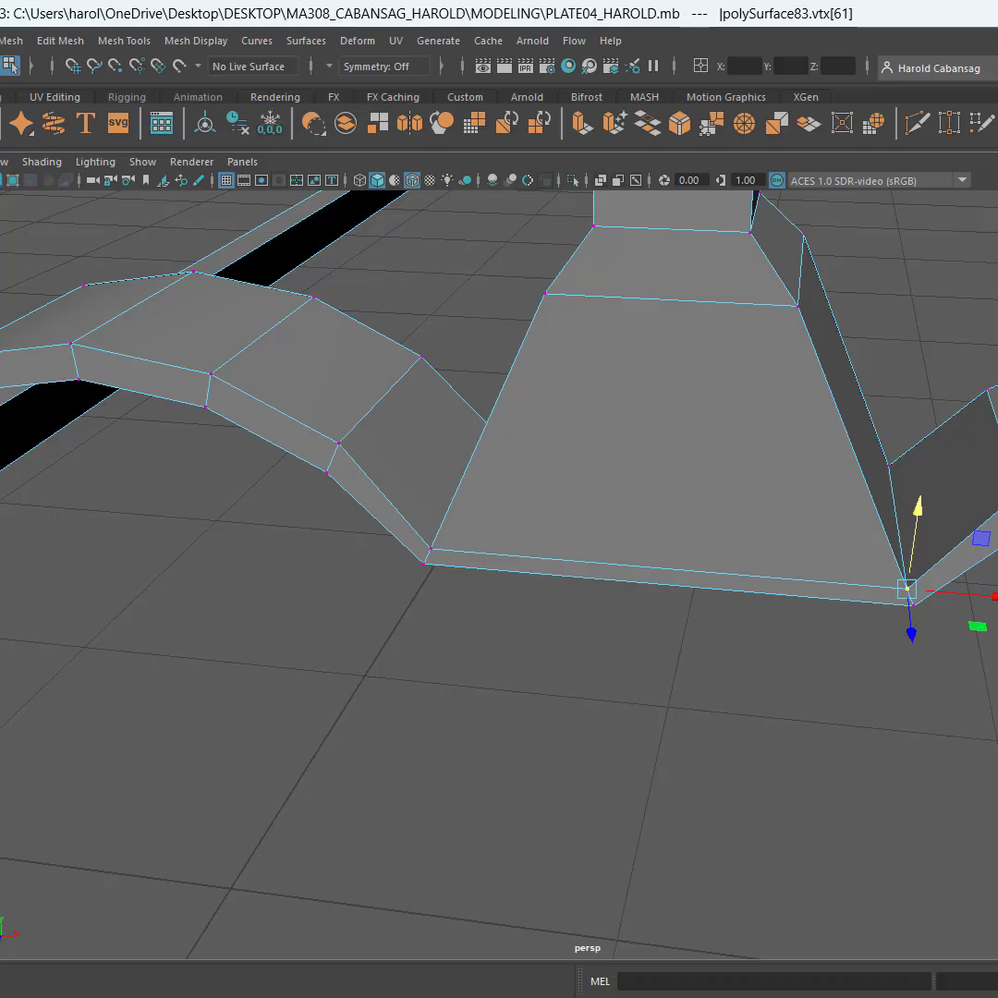
ctrl+shift+drag(921, 513, 927, 494)
key(ctrl+z)
Raise both corner vertices of the single-post sight's muzzle-side base edge together to deepen its lower rim
shift+click(443, 547)
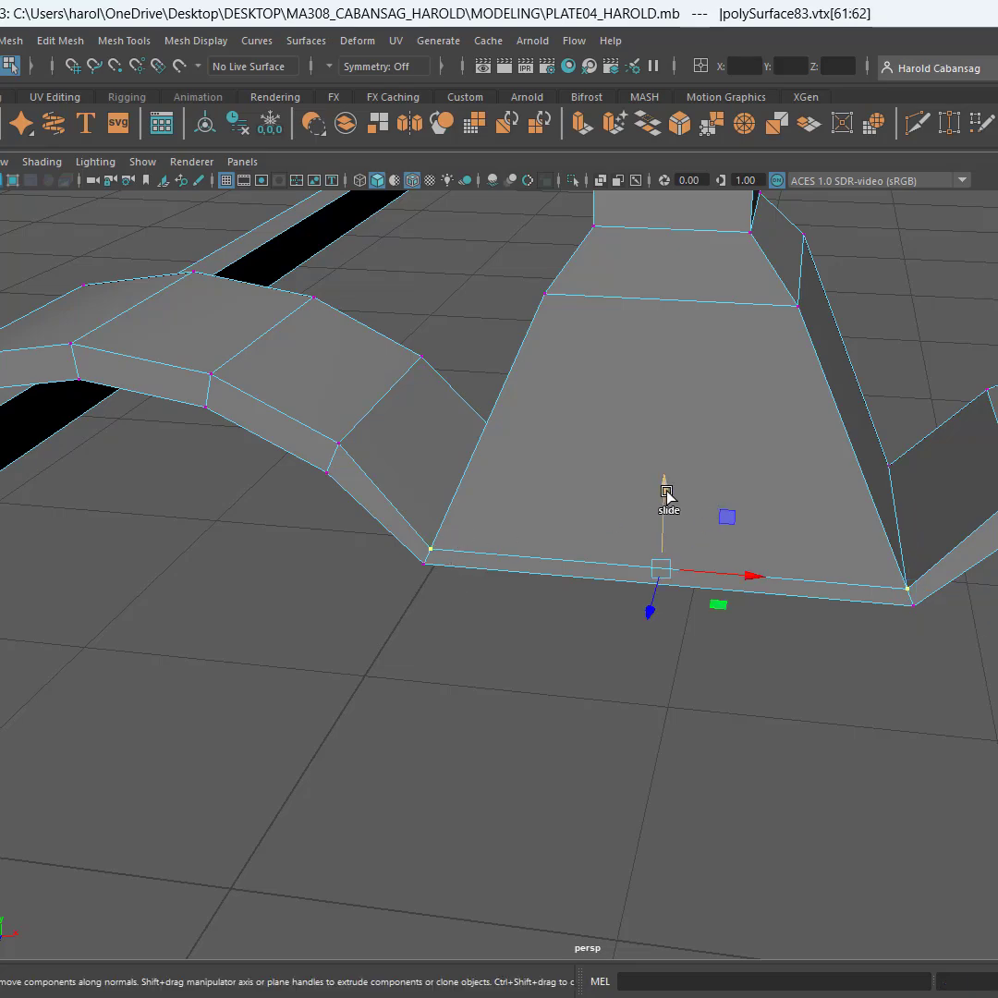
ctrl+shift+drag(667, 494, 619, 602)
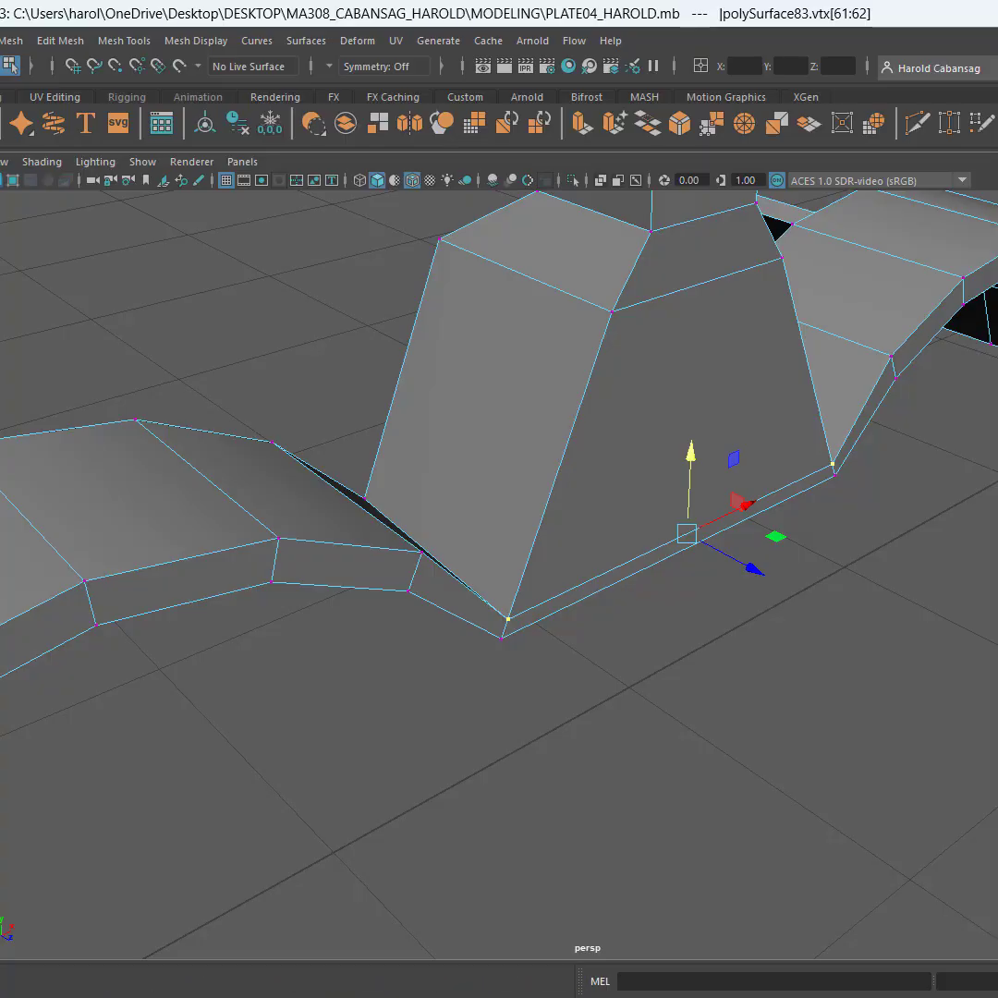
ctrl+shift+drag(704, 461, 694, 531)
alt+drag(825, 558, 872, 547)
ctrl+shift+drag(742, 473, 710, 442)
alt+drag(703, 575, 617, 580)
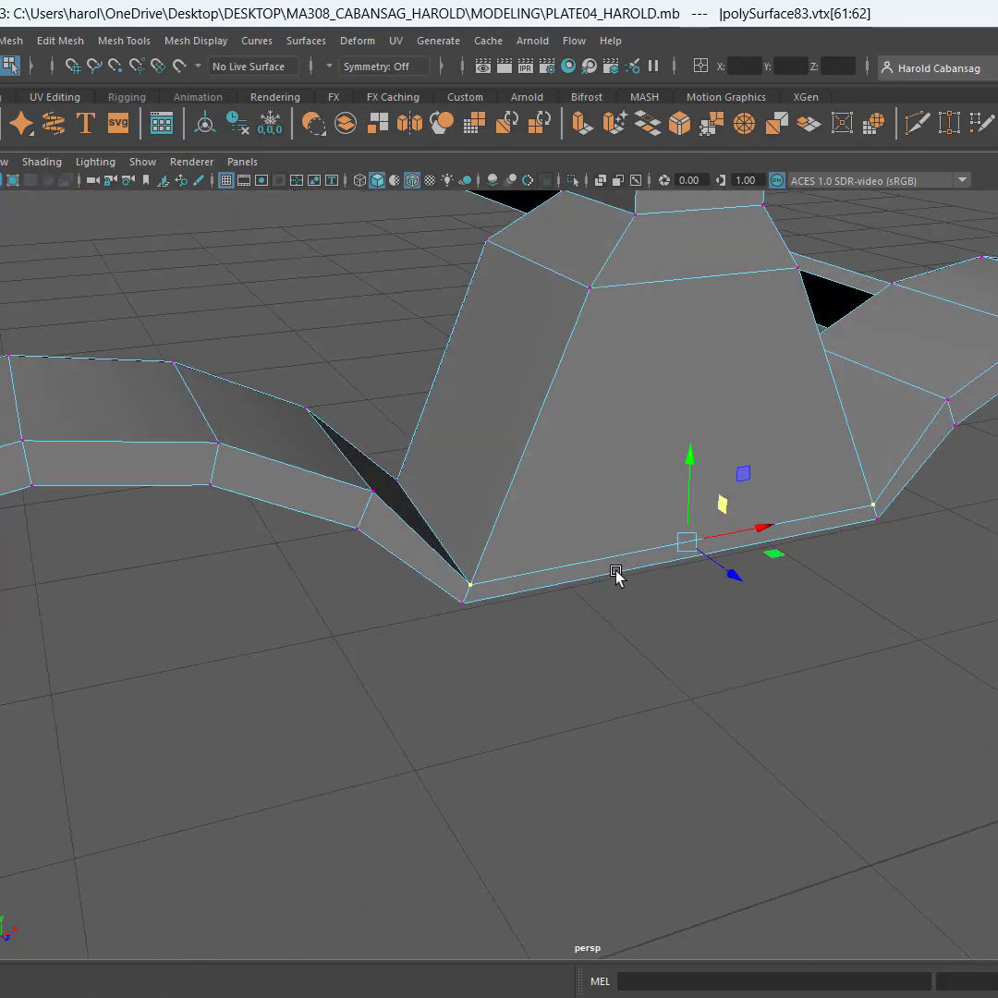
mouse_move(688, 540)
ctrl+shift+mouse_down()
mouse_move(691, 513)
mouse_move(692, 539)
ctrl+shift+mouse_up()
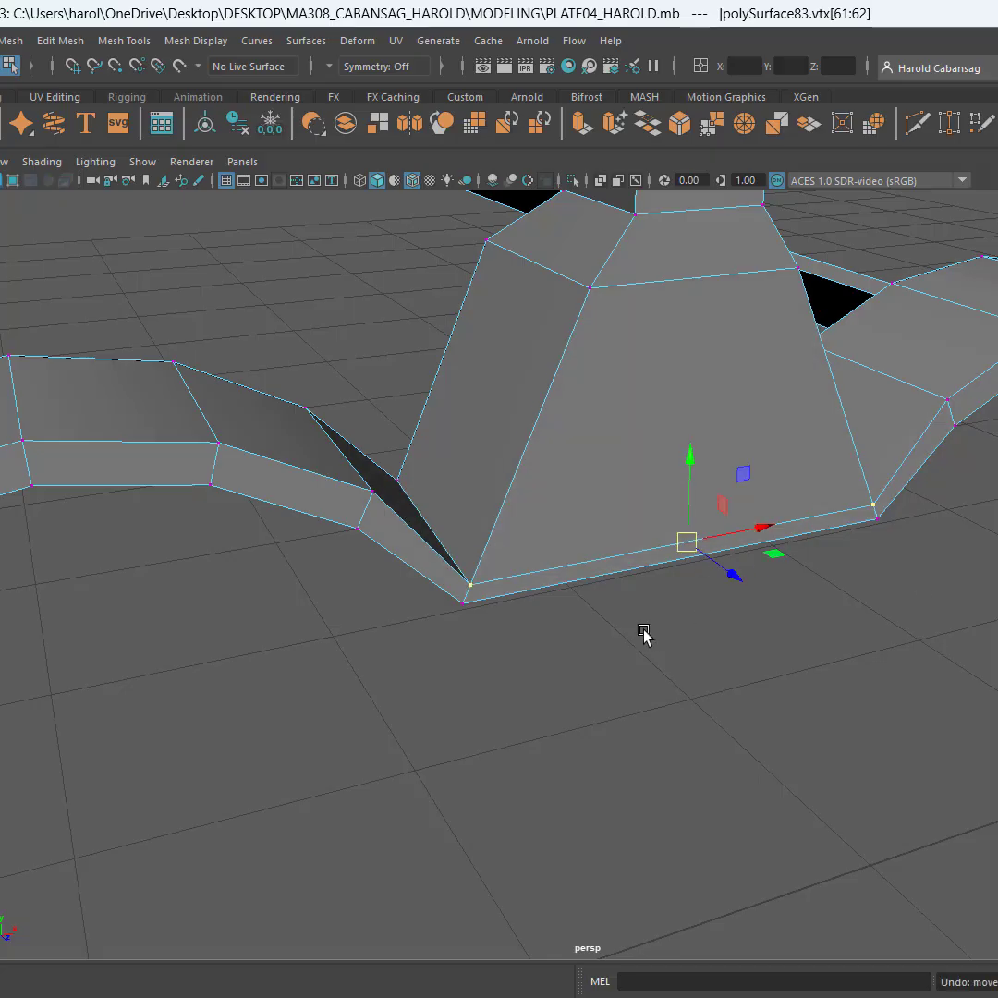
alt+drag(644, 632, 681, 448)
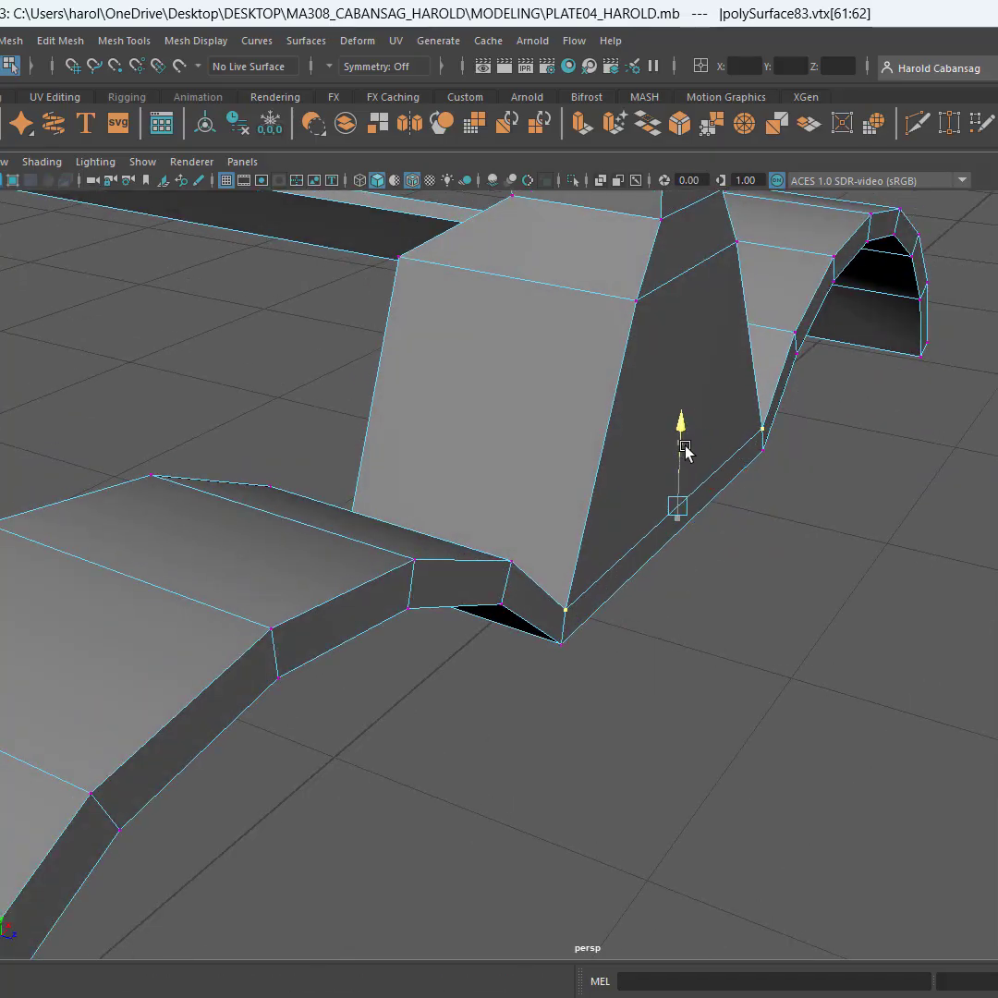
alt+drag(684, 541, 887, 525)
alt+drag(571, 689, 589, 702)
Return to object selection, save the scene and select the joined sight-and-strip piece
key(F8)
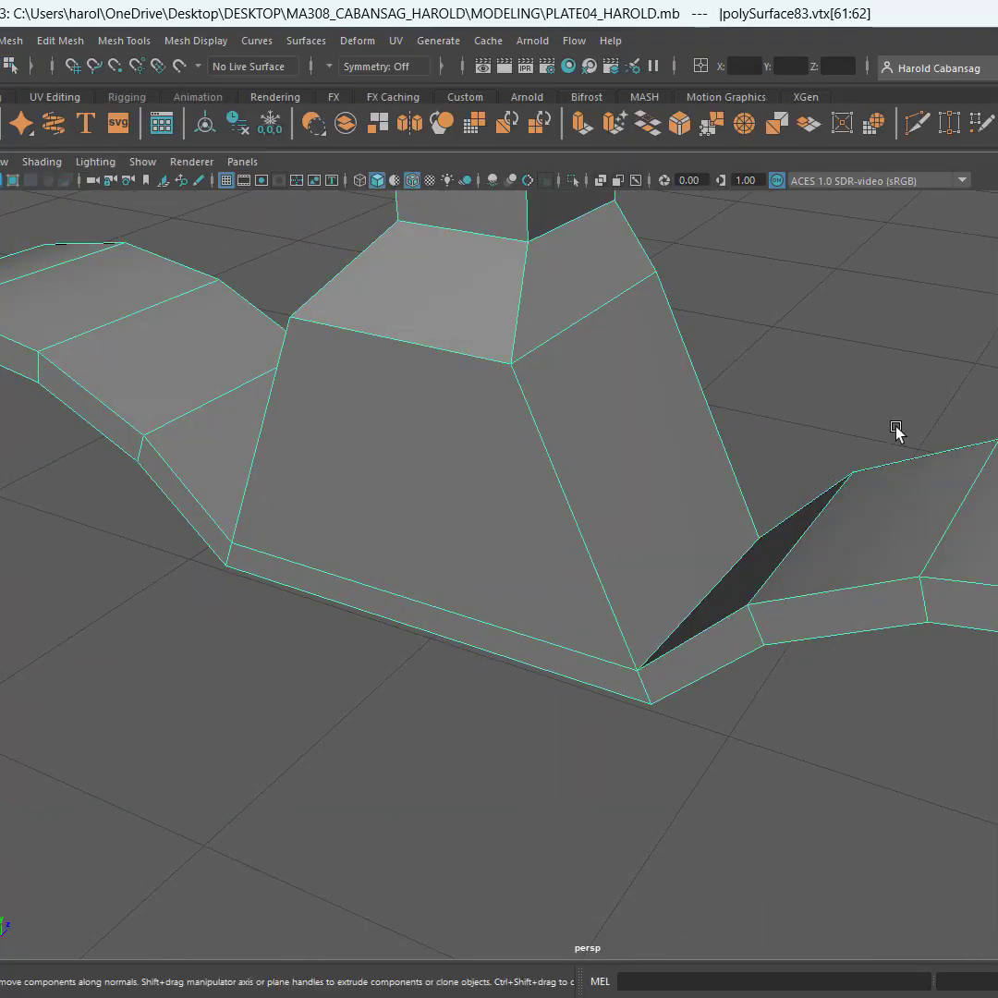
click(854, 435)
key(ctrl+s)
scroll(854, 435, down, 7)
click(566, 540)
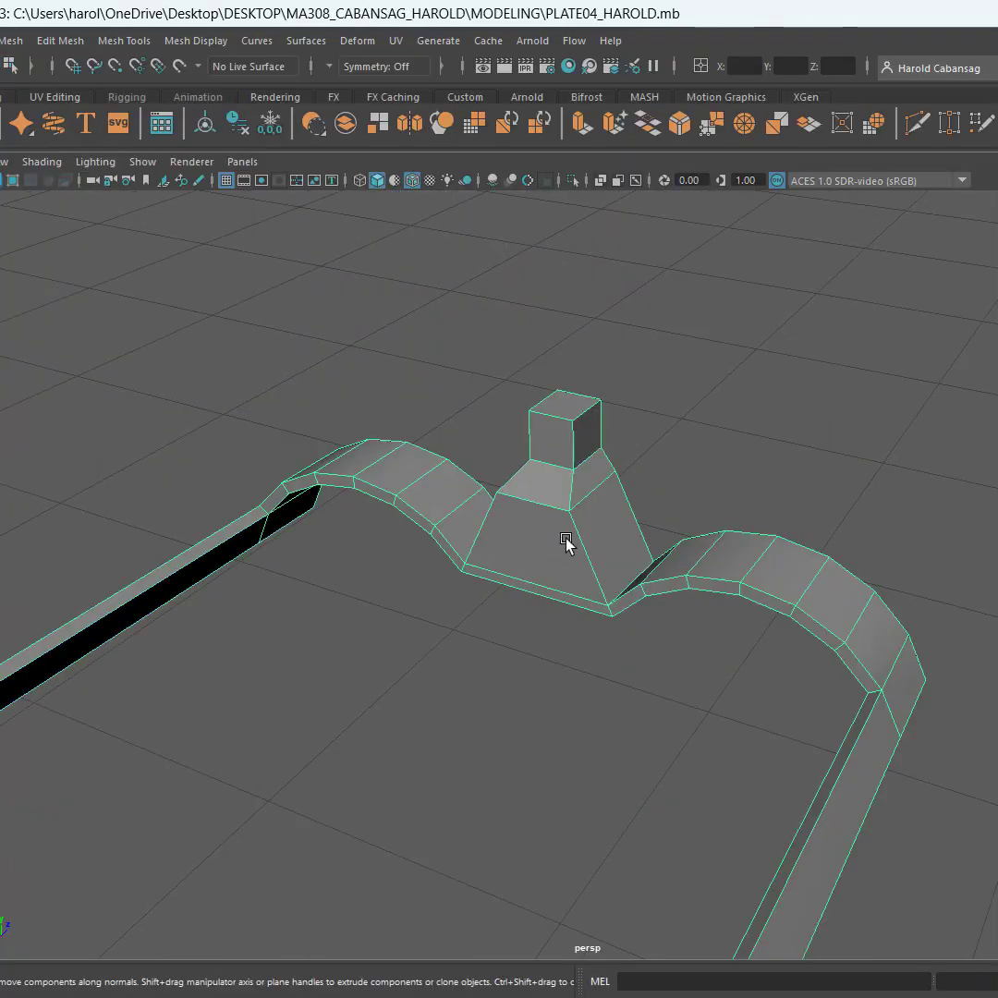
scroll(864, 587, down, 3)
alt+drag(864, 587, 621, 617)
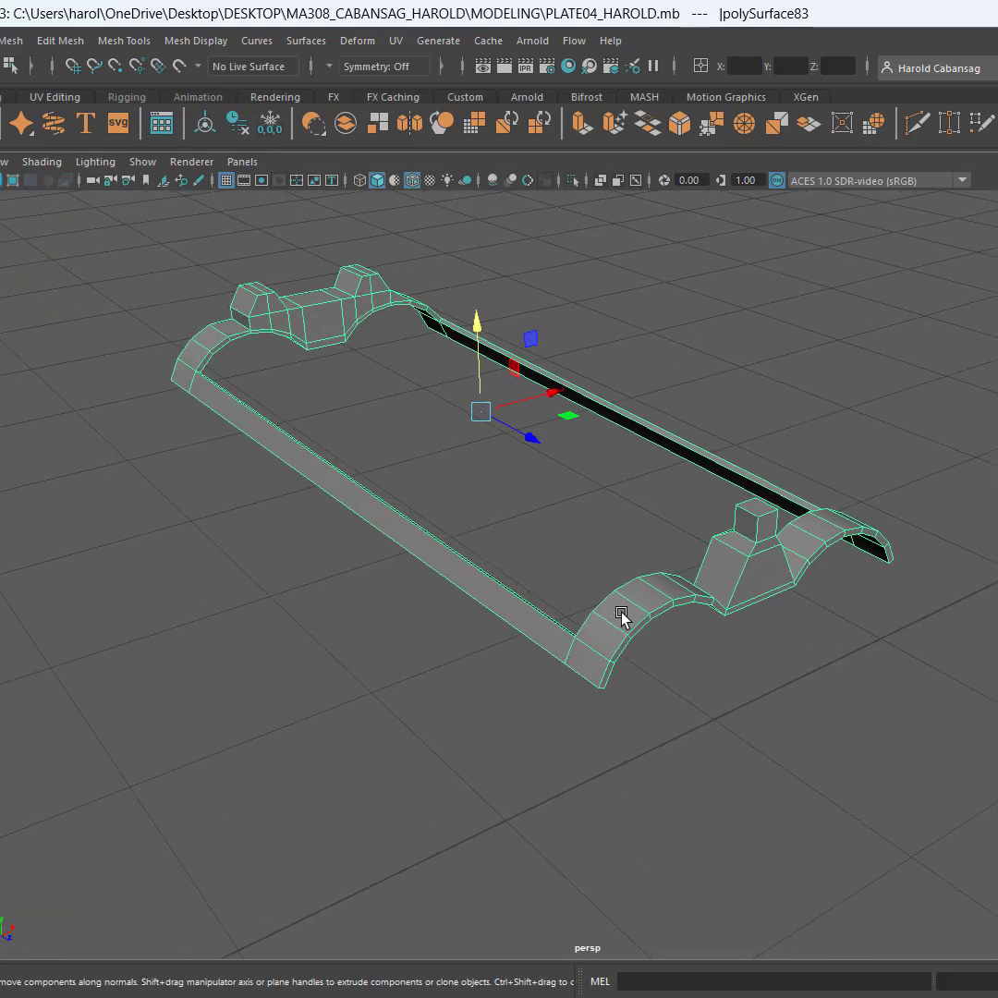
scroll(455, 761, down, 2)
Unhide the original shotgun in the SG_01 group beside the finished sight-and-strip piece
alt+drag(473, 819, 582, 833)
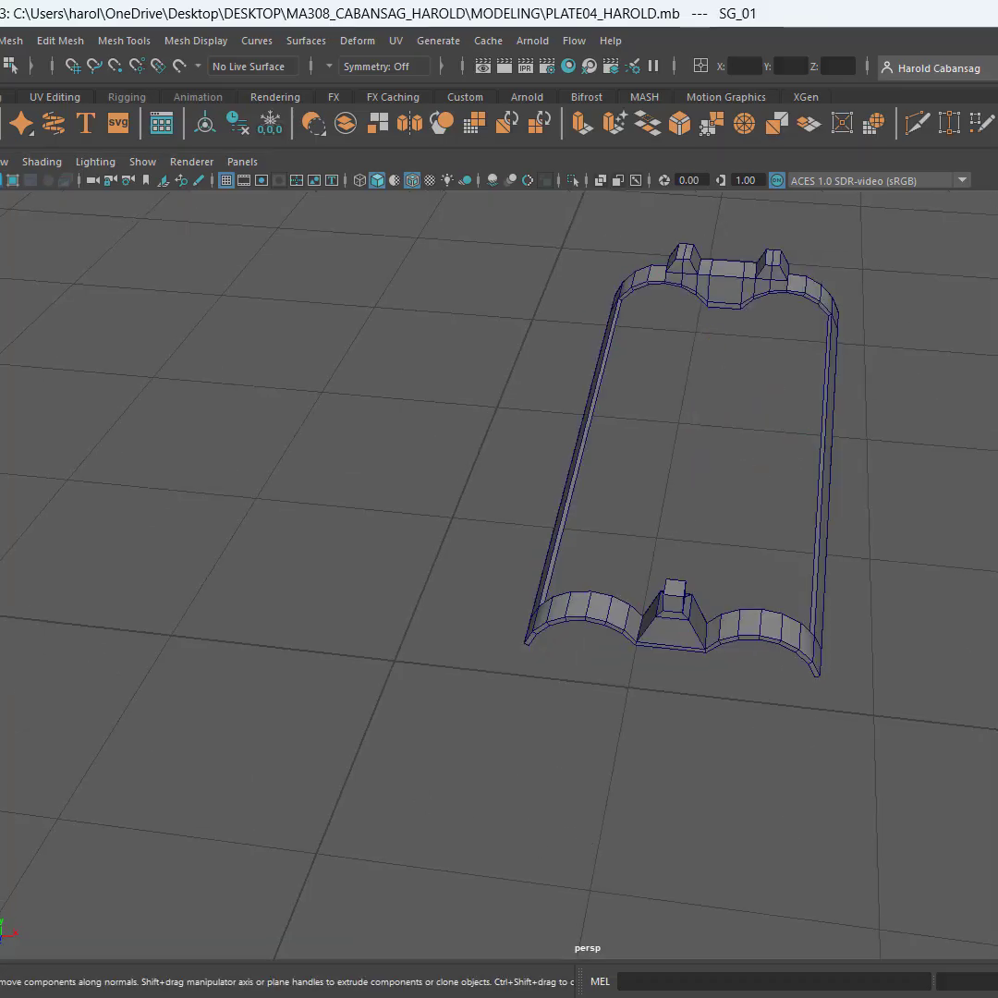
key(shift+h)
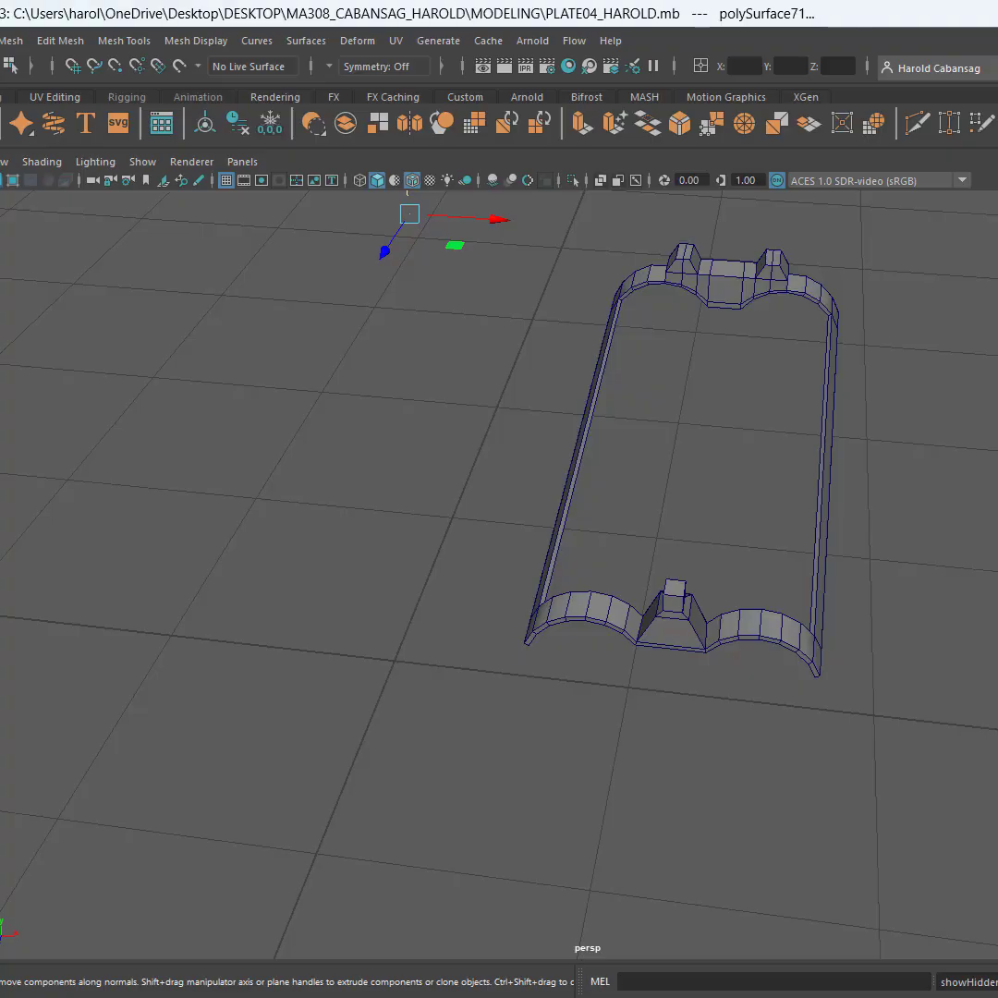
key(ctrl+z)
key(ctrl+z)
key(shift+h)
alt+drag(424, 695, 647, 760)
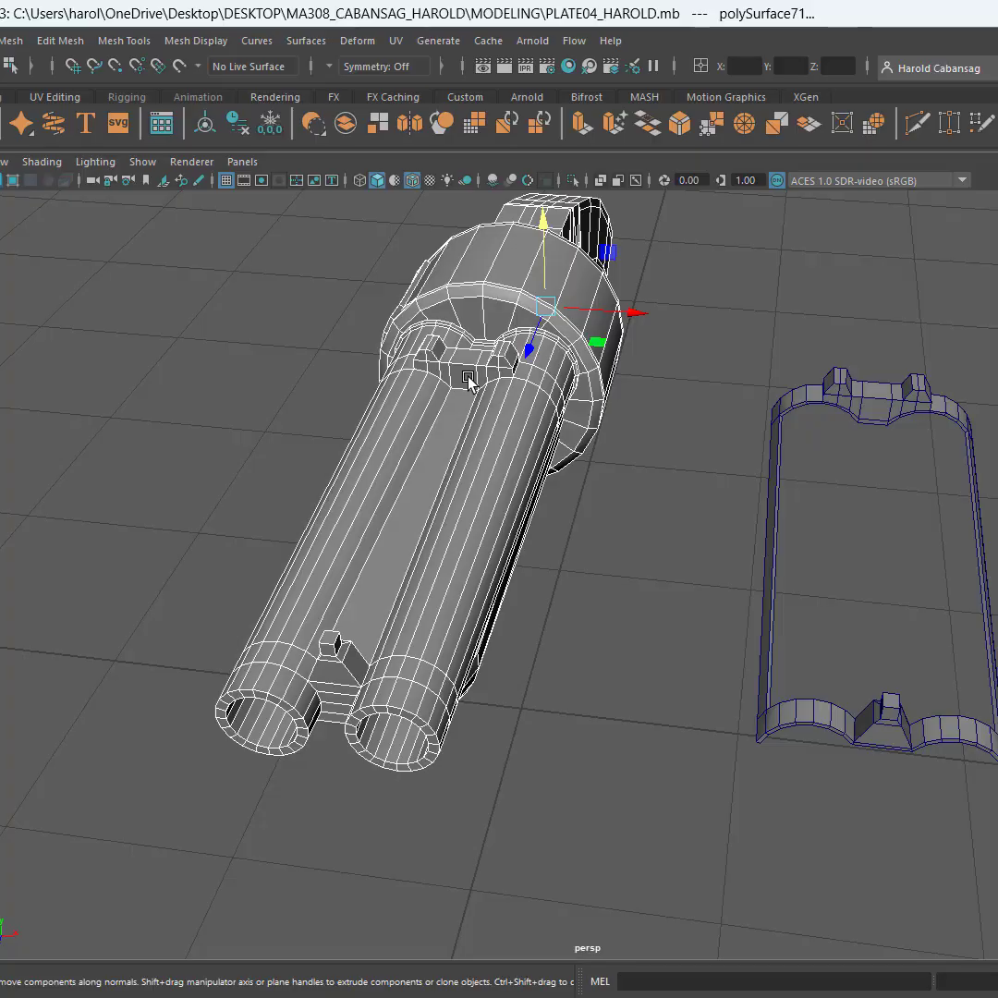
Delete the single-post sight from the original shotgun's muzzle end, removing its base side faces and the remaining top post
alt+drag(280, 428, 690, 719)
key(F11)
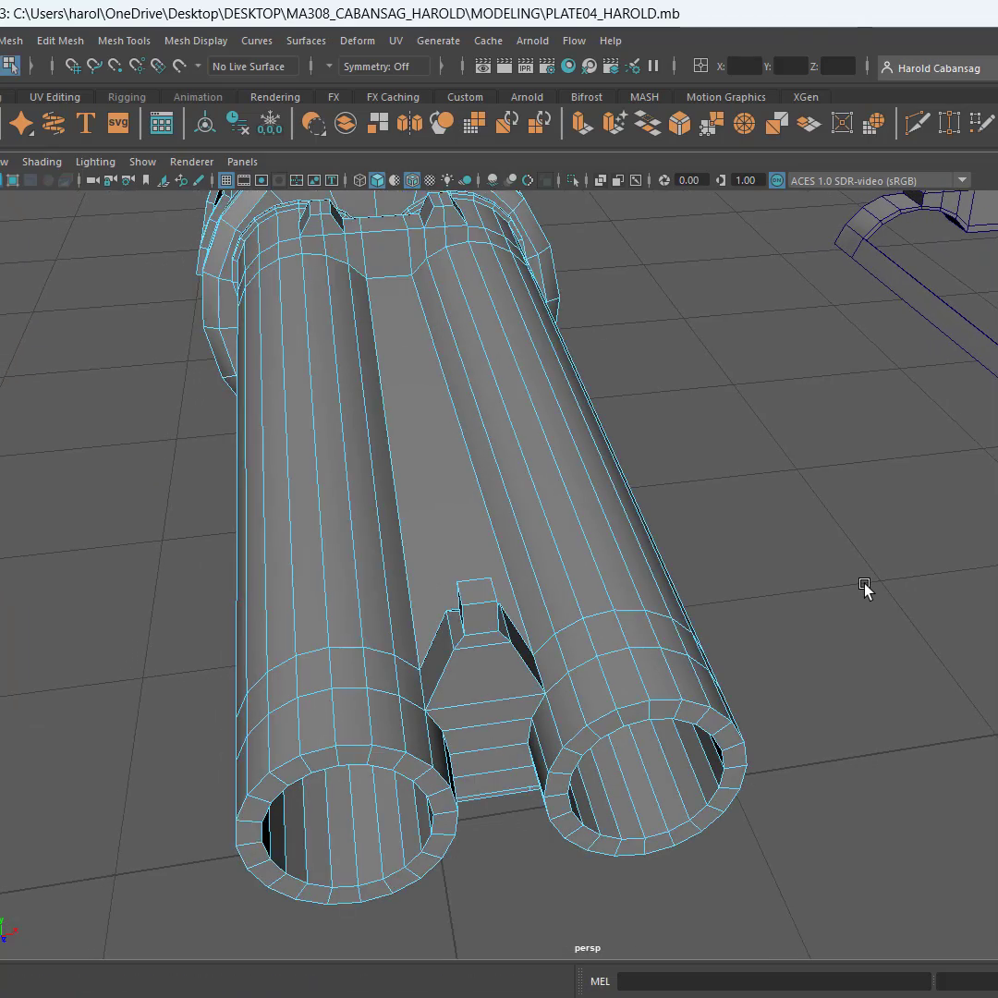
click(481, 589)
alt+drag(481, 589, 450, 586)
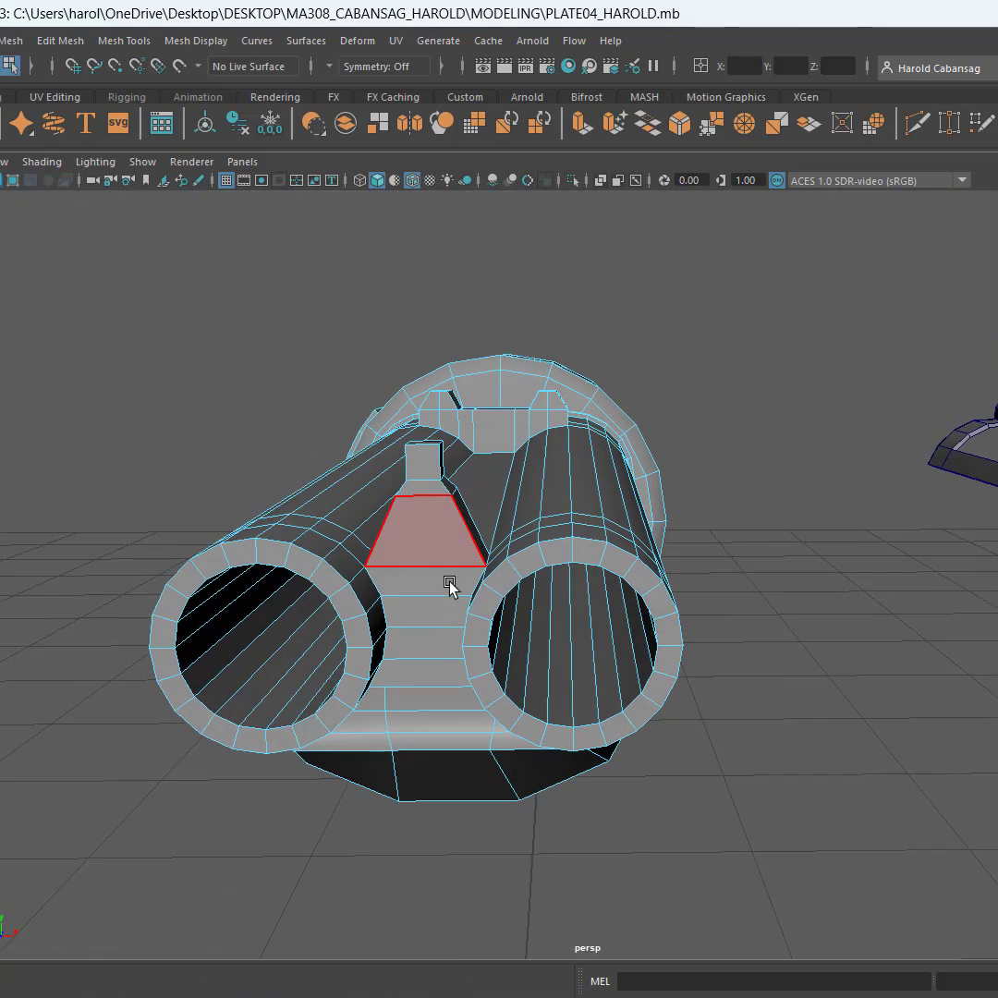
click(430, 520)
alt+drag(401, 557, 366, 534)
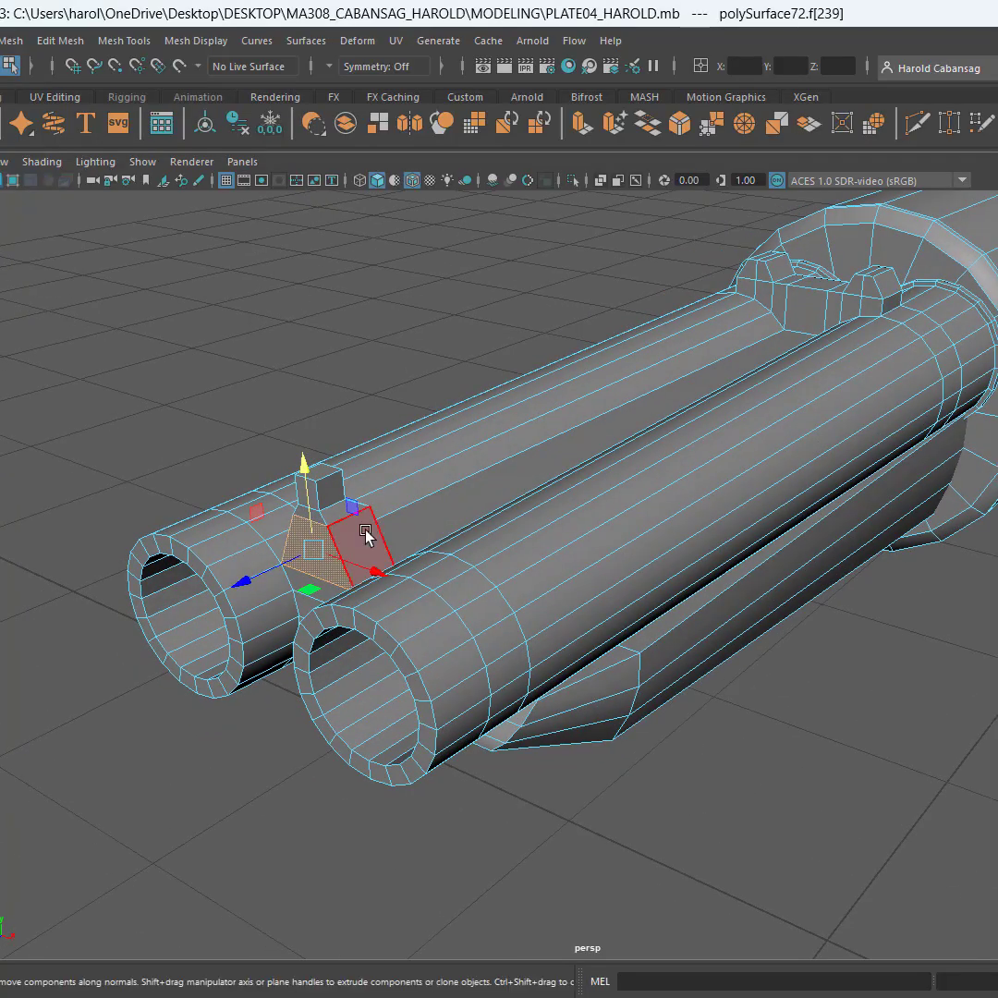
key(q)
shift+click(363, 543)
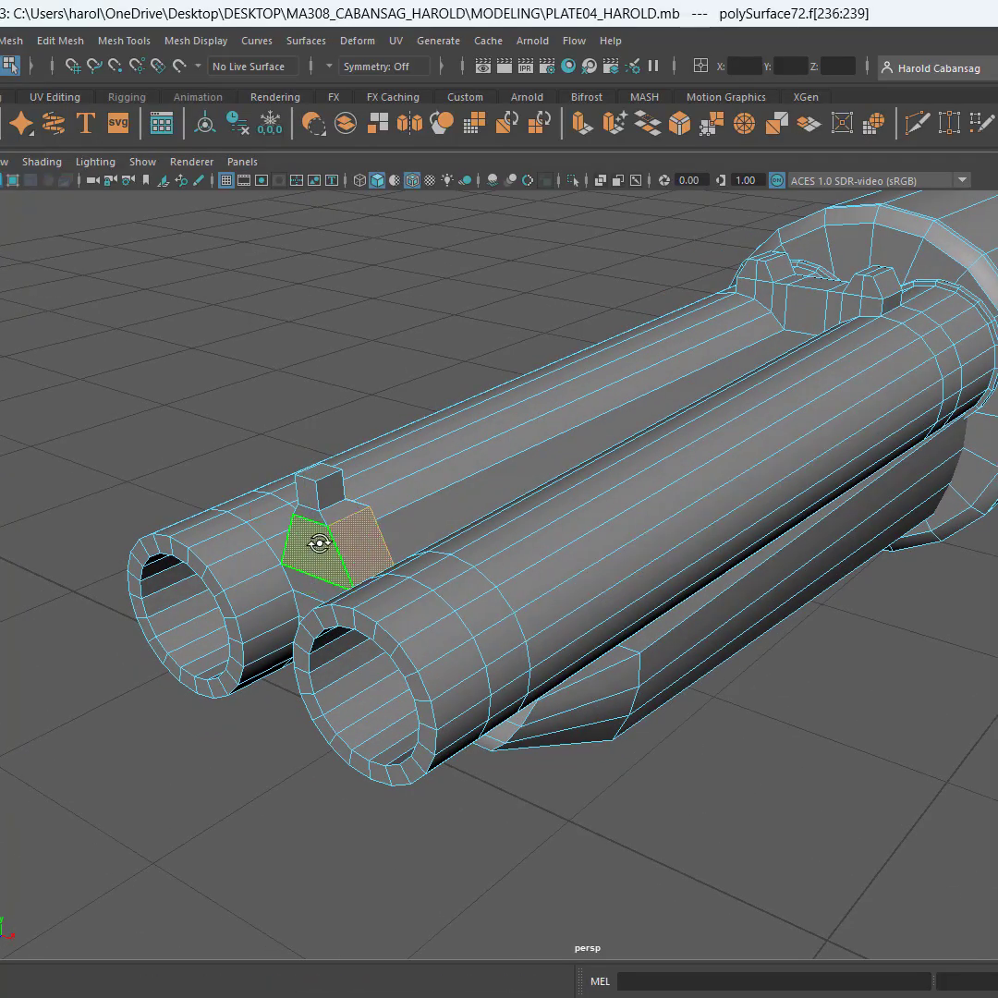
alt+drag(318, 541, 602, 530)
key(Delete)
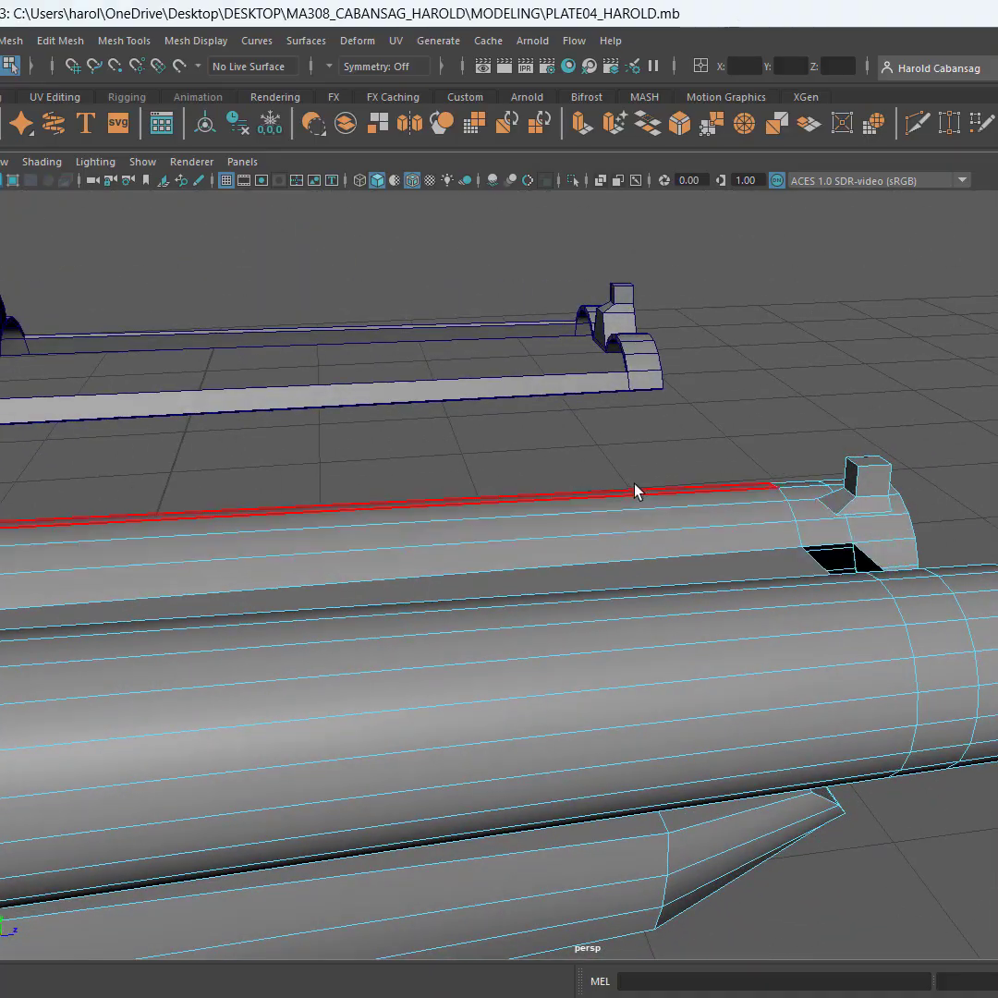
click(864, 476)
key(Delete)
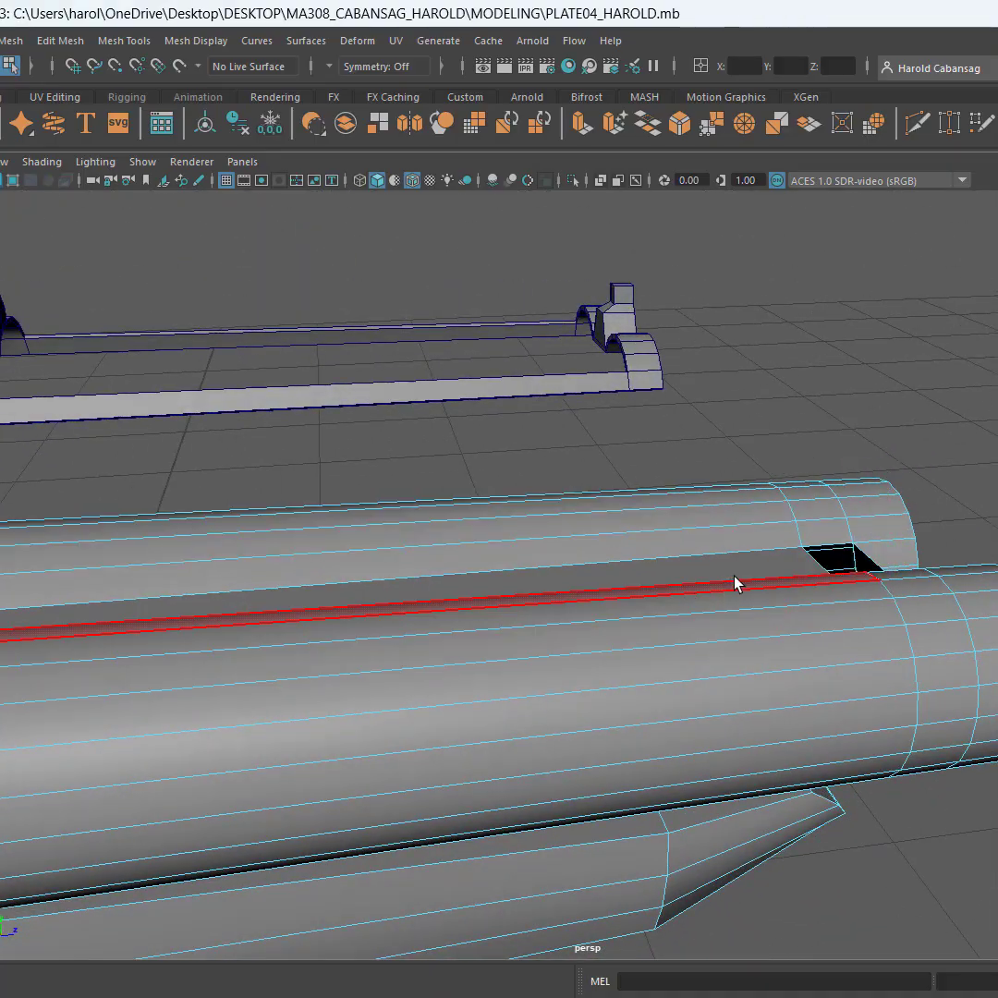
Delete the two-post sight near the receiver, removing its ring of side faces and the upper shell
scroll(733, 591, down, 4)
alt+drag(730, 600, 564, 665)
alt+middle_drag(563, 666, 864, 818)
scroll(392, 527, up, 8)
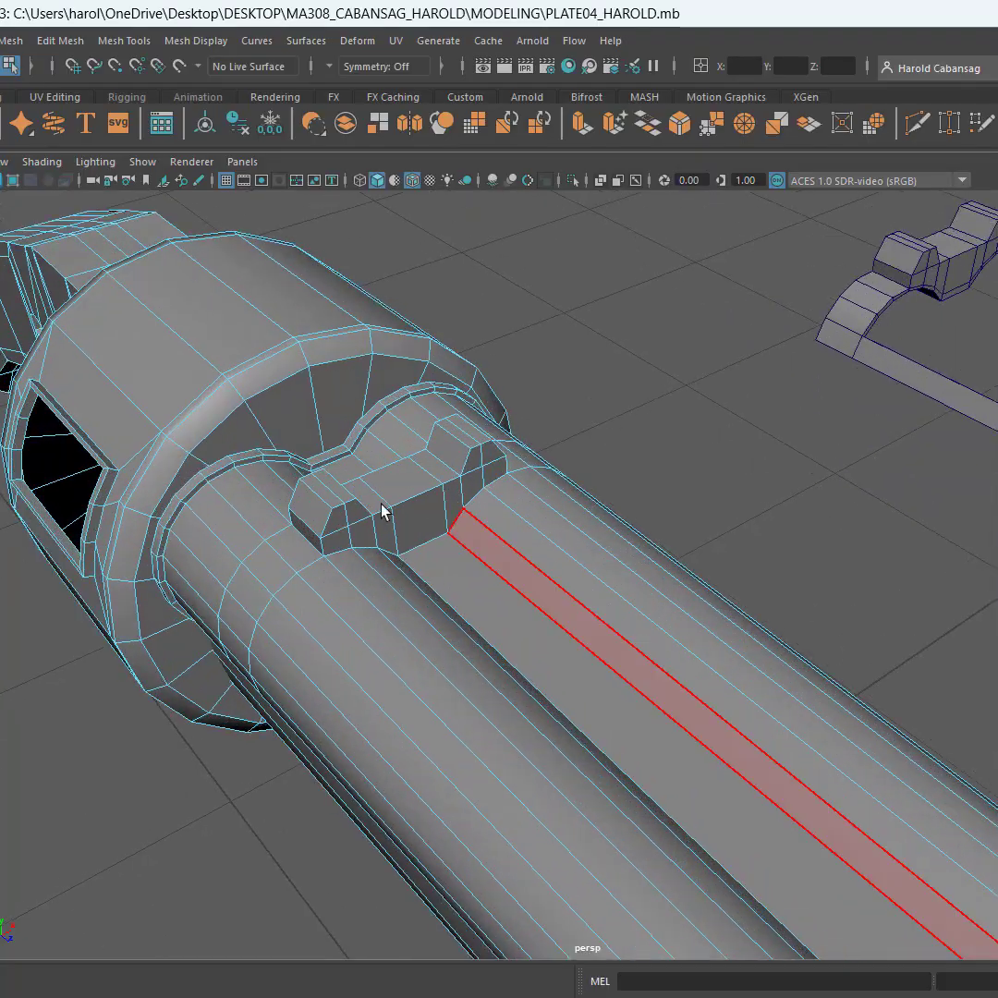
click(191, 500)
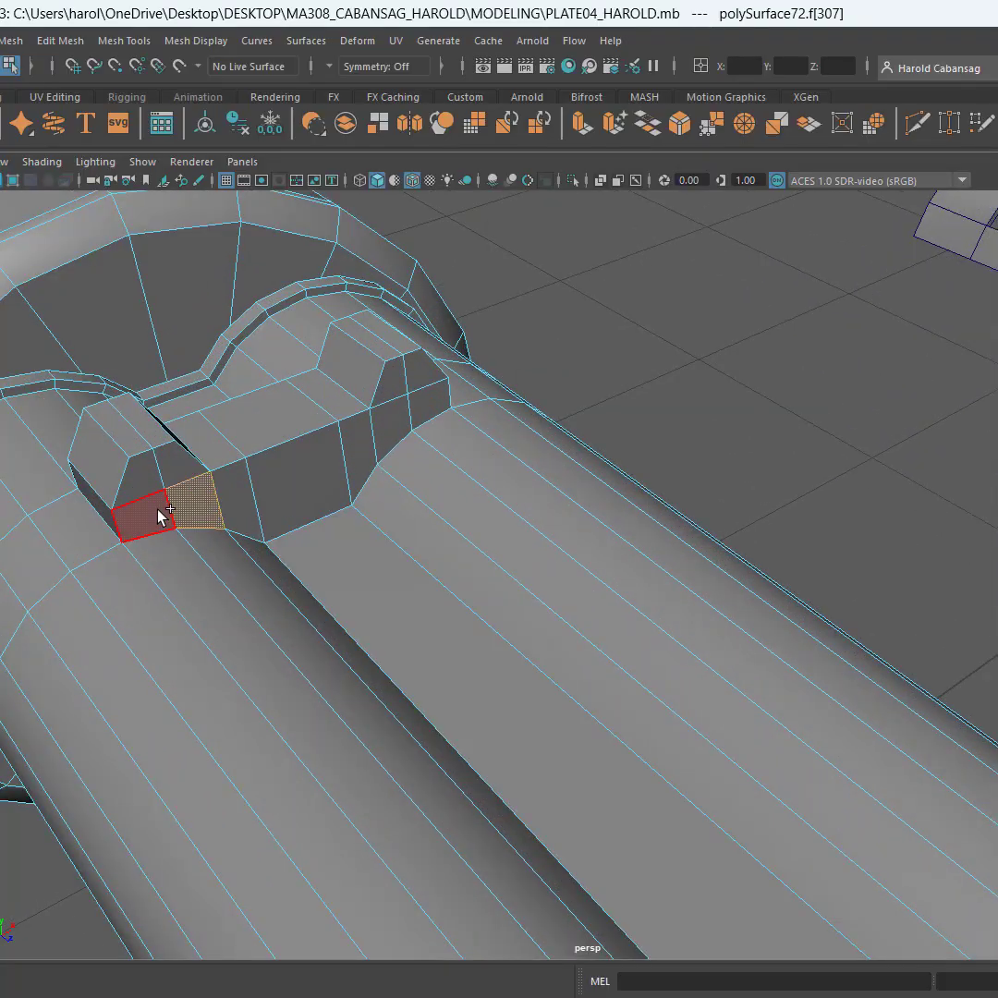
double_click(160, 516)
key(Delete)
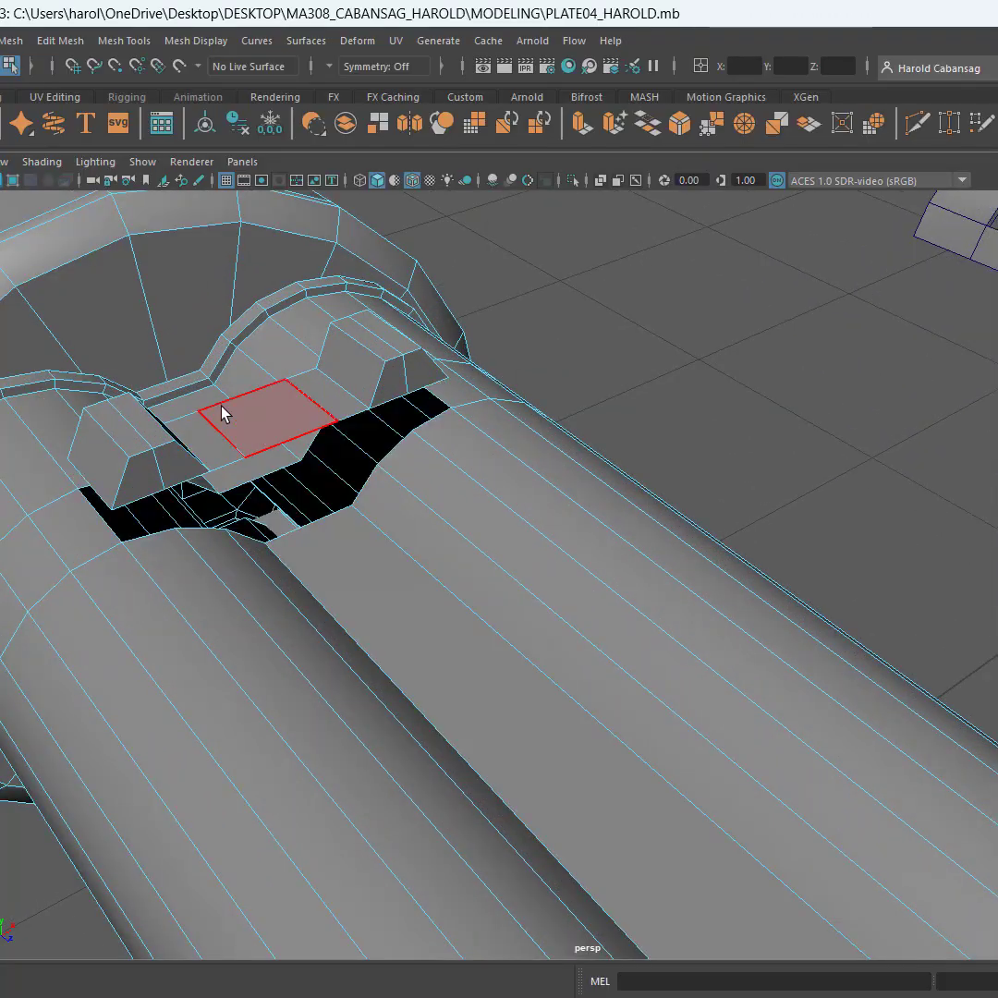
click(222, 412)
key(Delete)
Bridge the two opposite border edge chains across the barrels to close the gap left by the two-post sight
alt+drag(326, 536, 375, 565)
alt+middle_drag(374, 565, 772, 648)
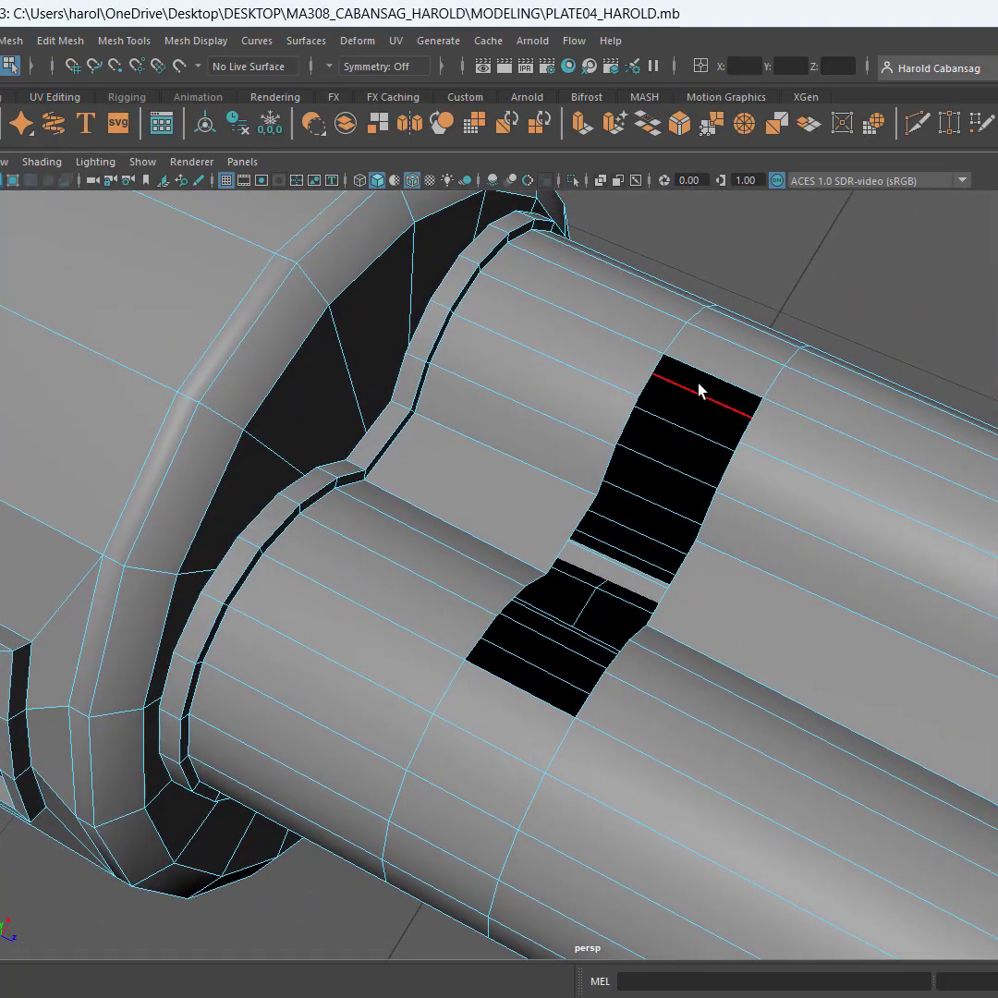
double_click(732, 386)
alt+drag(735, 389, 628, 587)
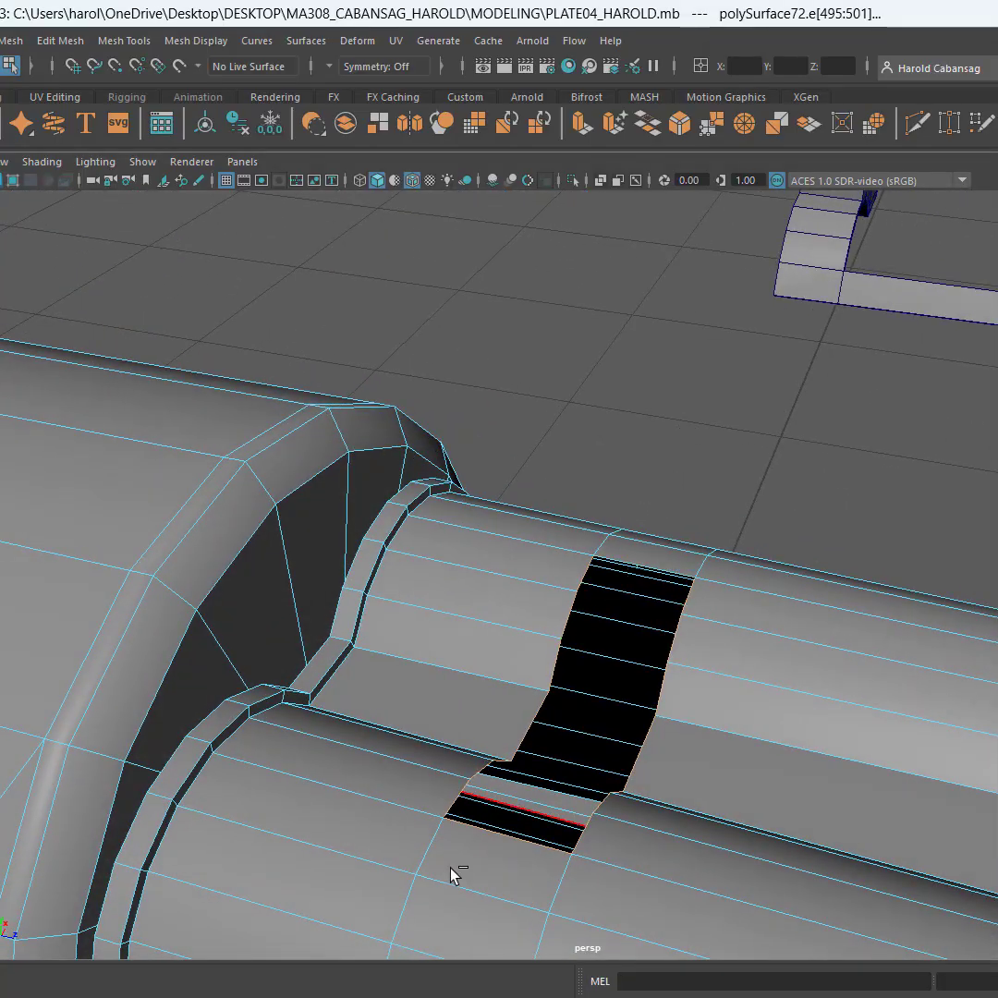
ctrl+drag(542, 807, 543, 809)
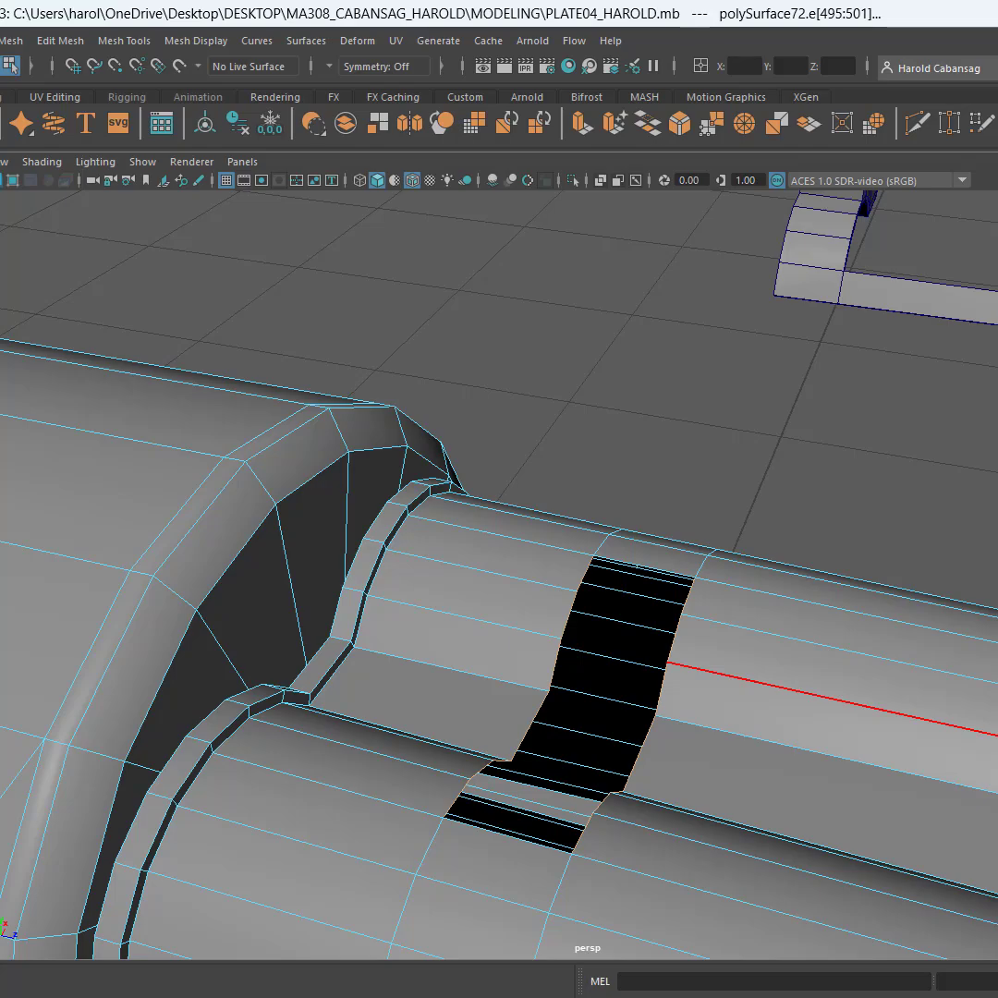
key(g)
key(q)
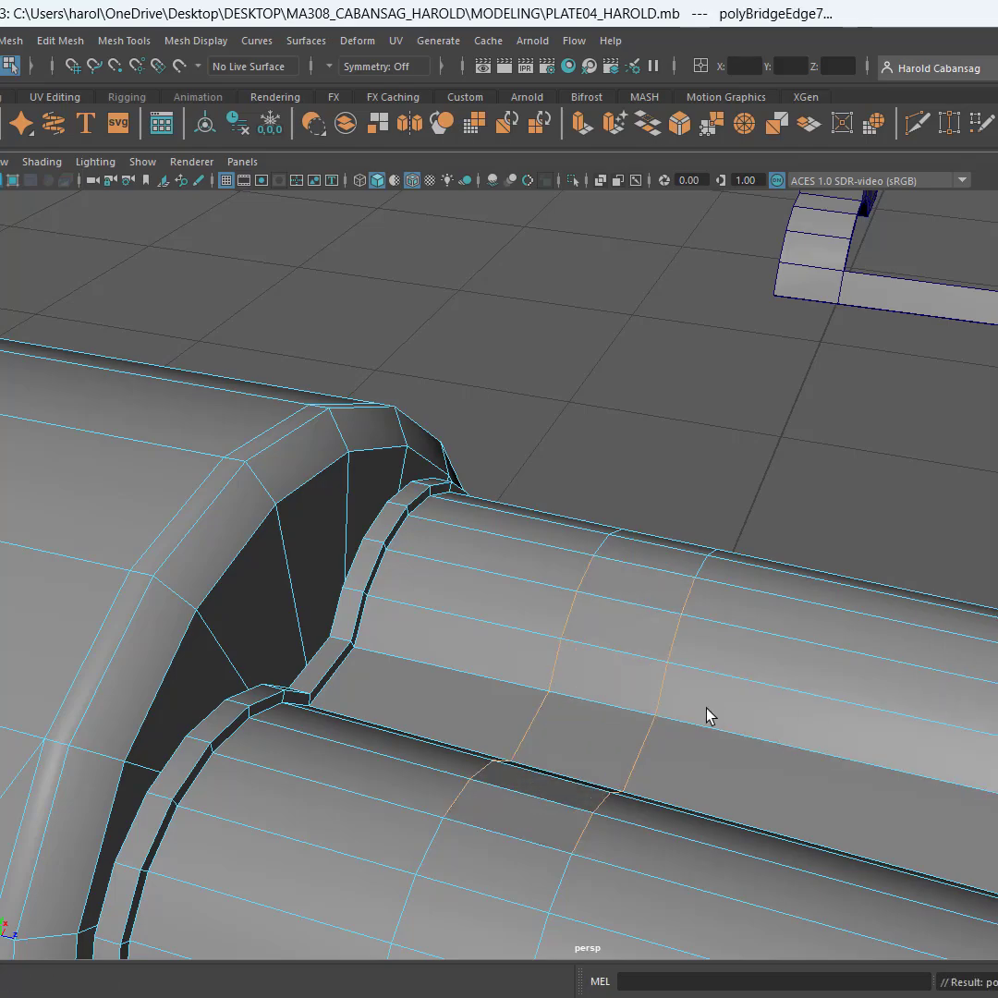
Bridge the border edges of the open gap between the barrels at the muzzle end to close it
scroll(784, 720, down, 3)
alt+drag(792, 723, 879, 602)
scroll(879, 596, up, 3)
alt+drag(860, 752, 647, 809)
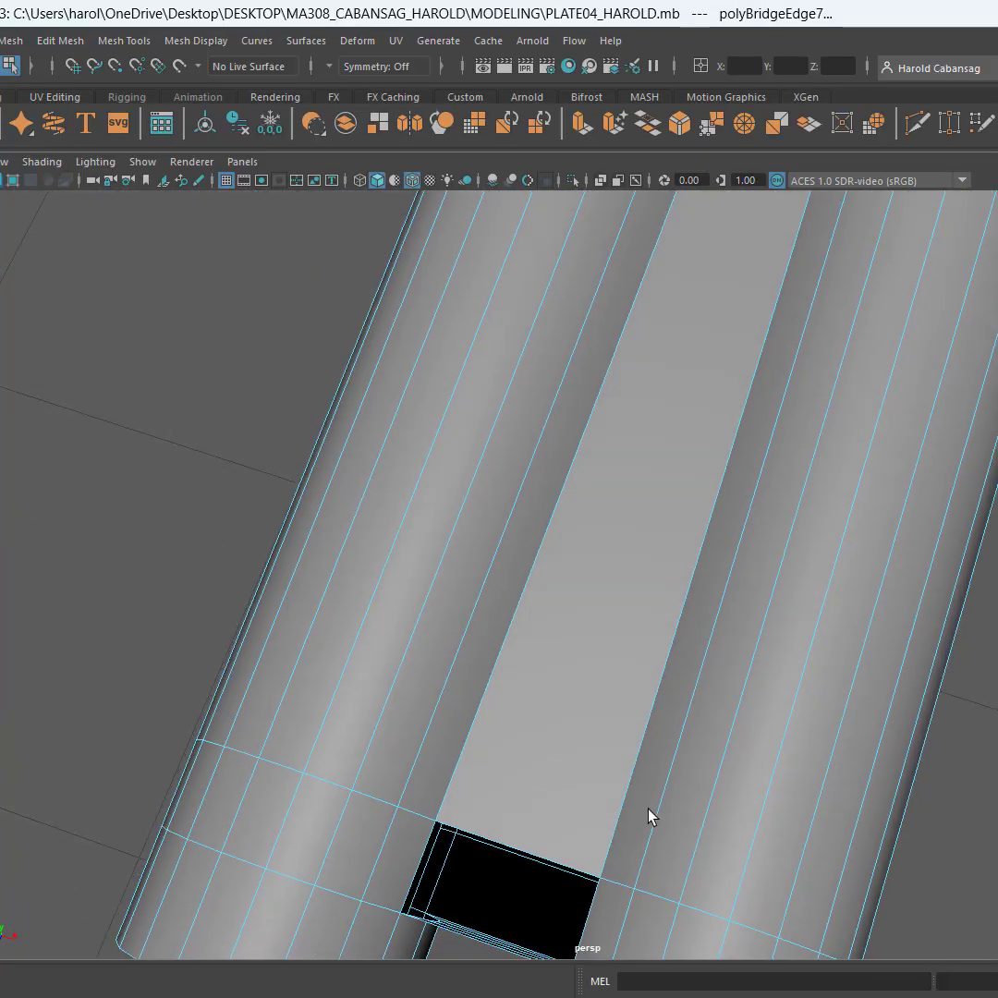
alt+middle_drag(647, 809, 809, 609)
scroll(797, 626, up, 7)
alt+middle_drag(933, 575, 773, 619)
click(568, 511)
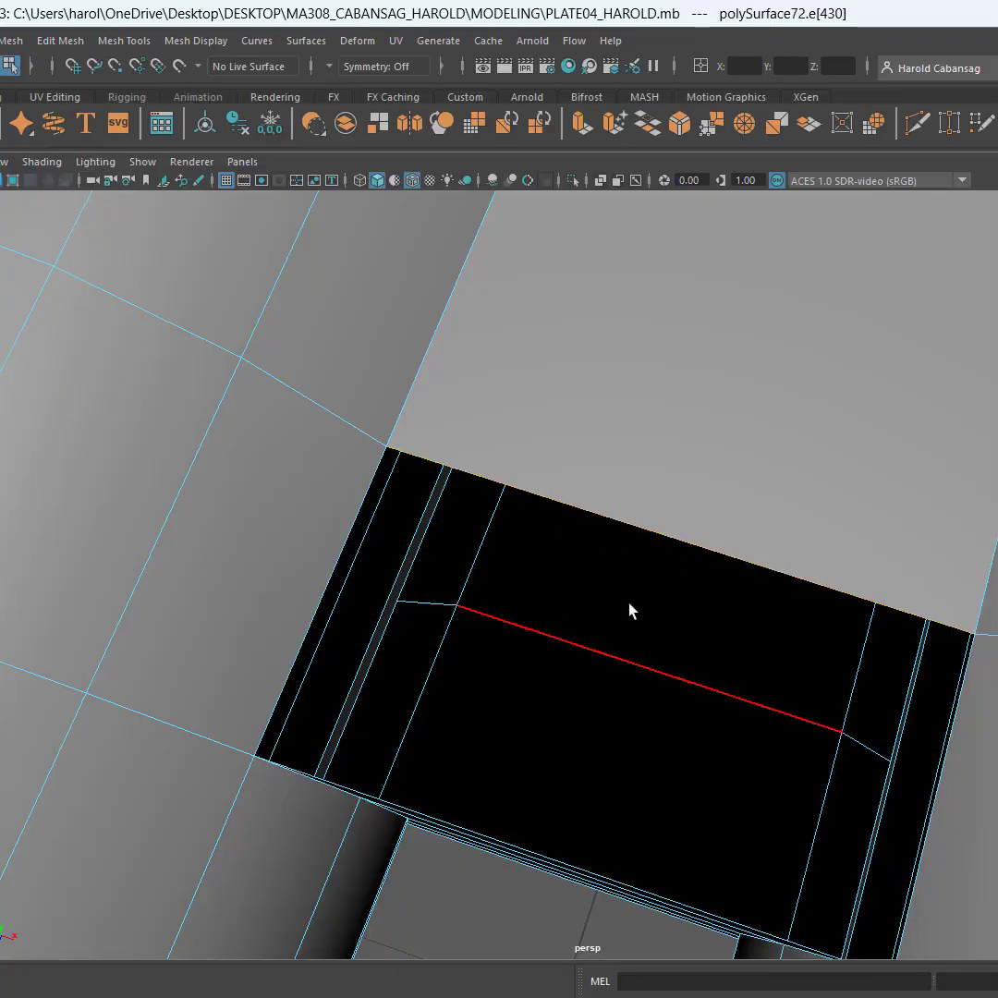
click(328, 516)
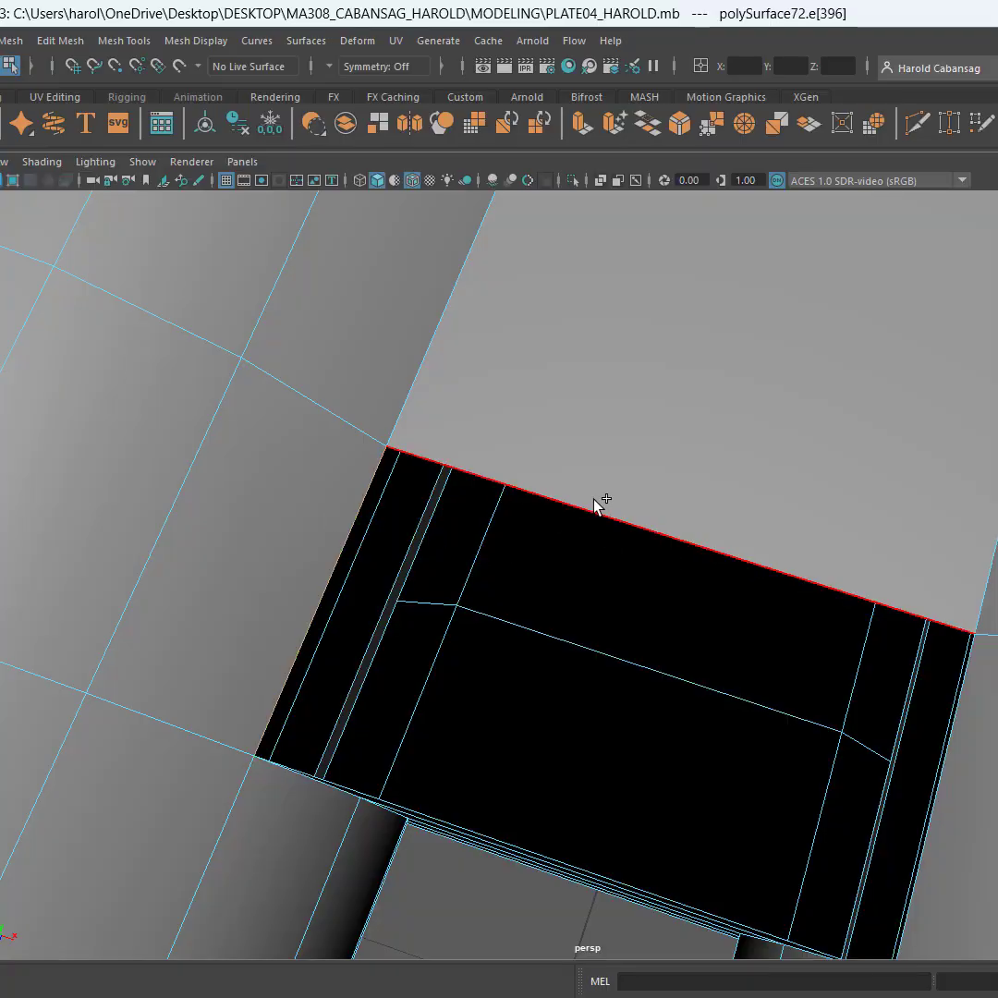
shift+click(595, 500)
alt+drag(762, 624, 890, 504)
shift+click(896, 496)
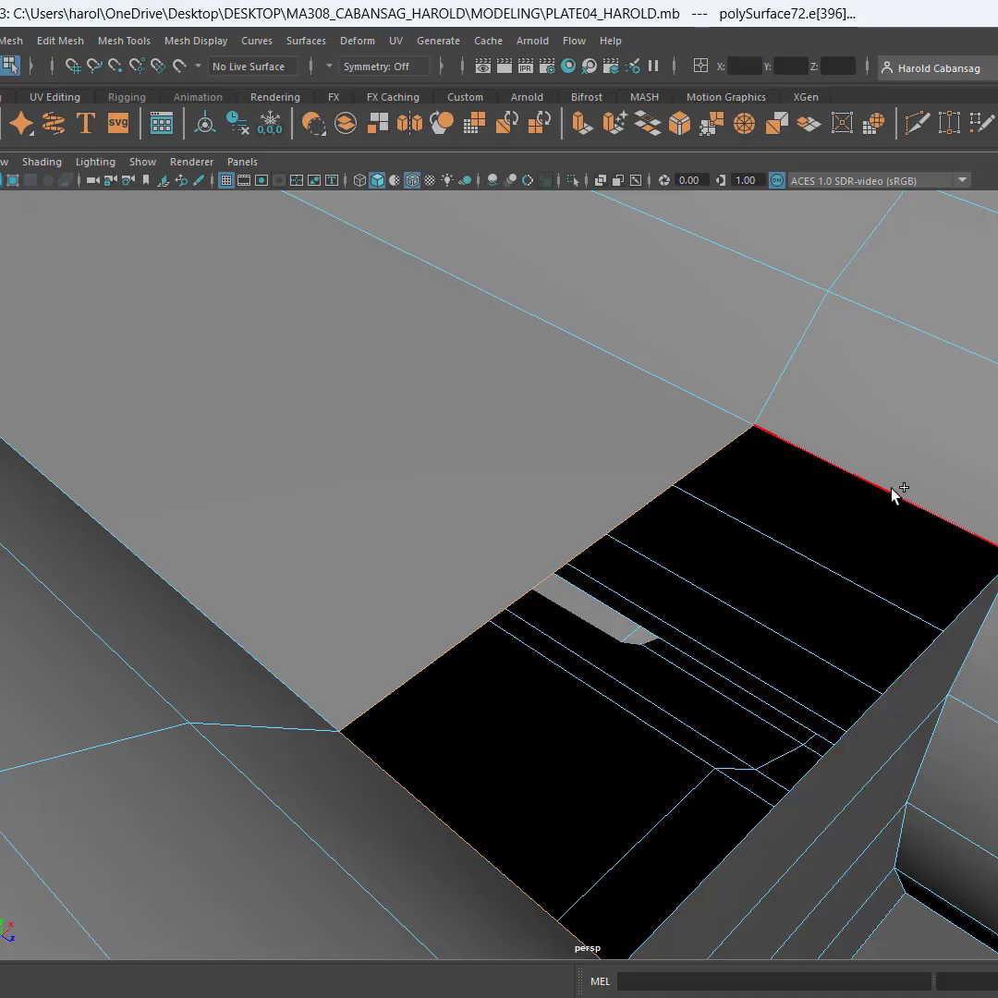
shift+click(940, 645)
key(g)
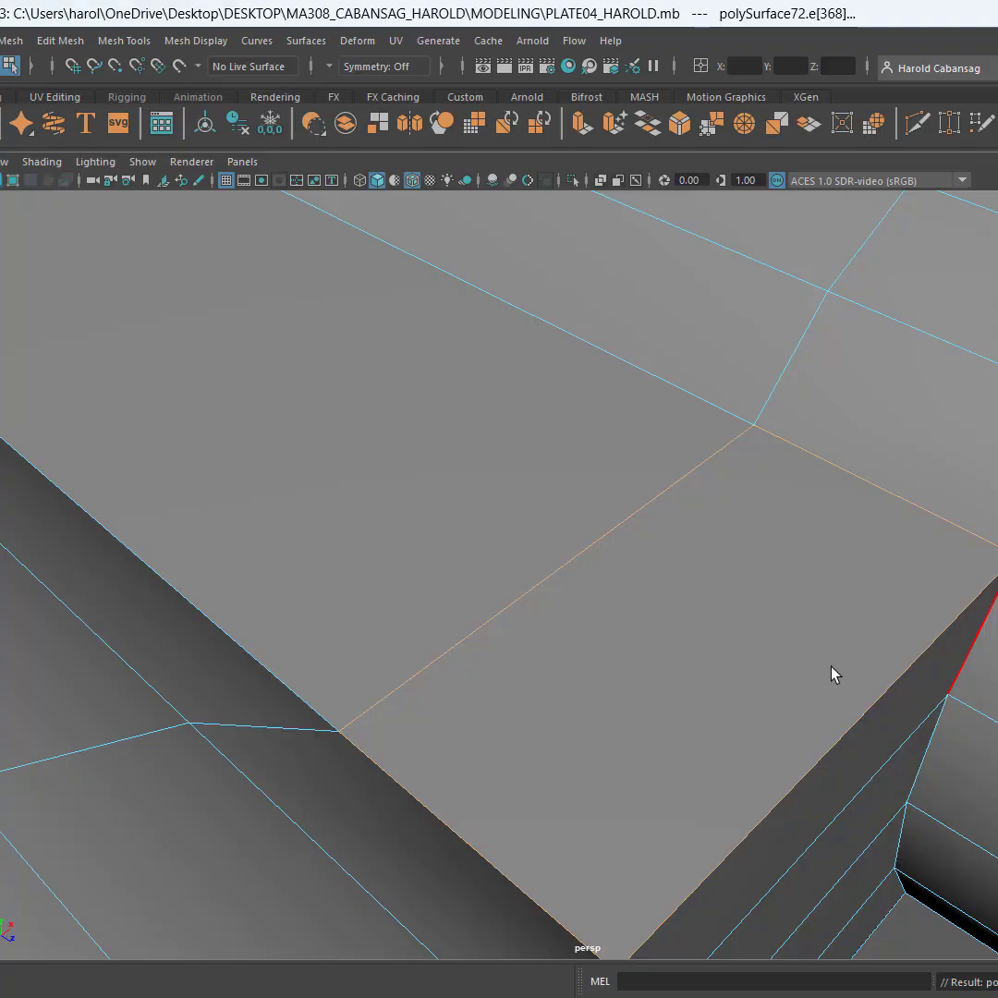
Return to object selection and select the joined sight-and-strip piece with the Move tool
scroll(835, 675, down, 8)
click(947, 604)
scroll(956, 647, down, 2)
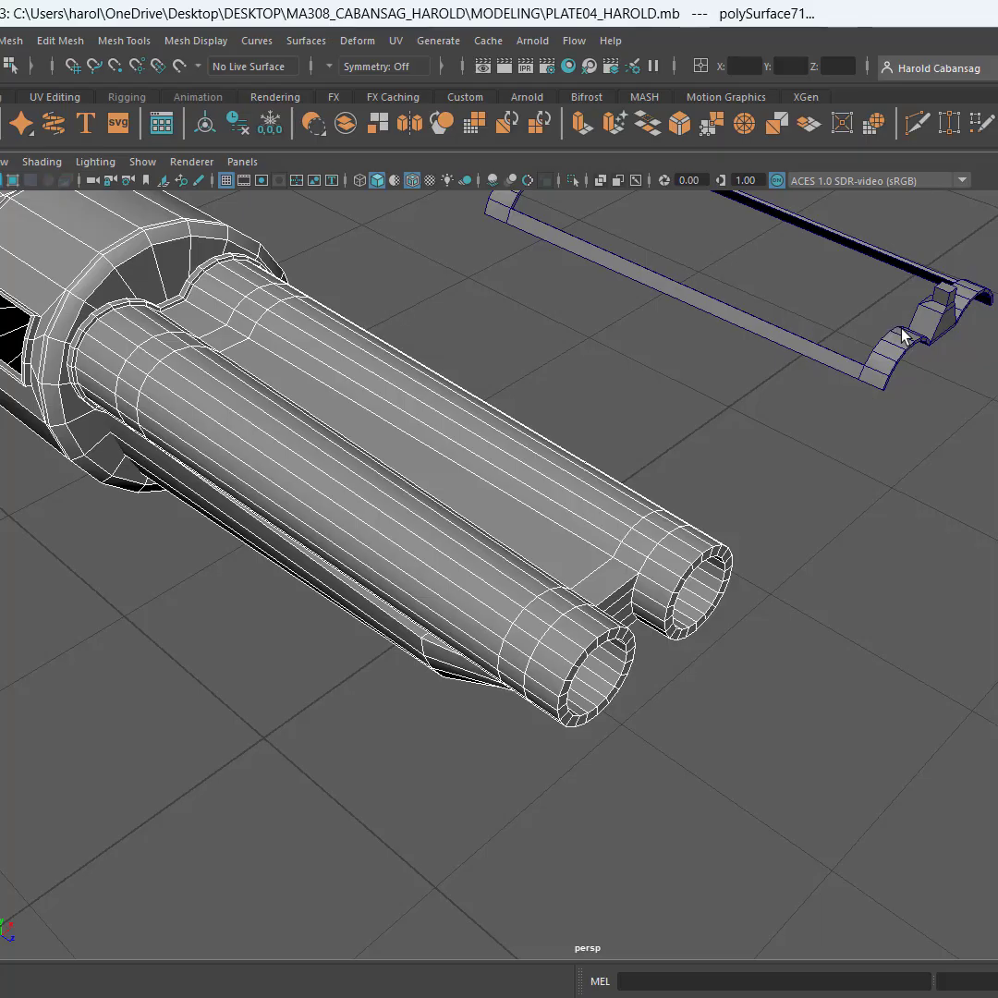
click(870, 386)
alt+drag(956, 414, 849, 644)
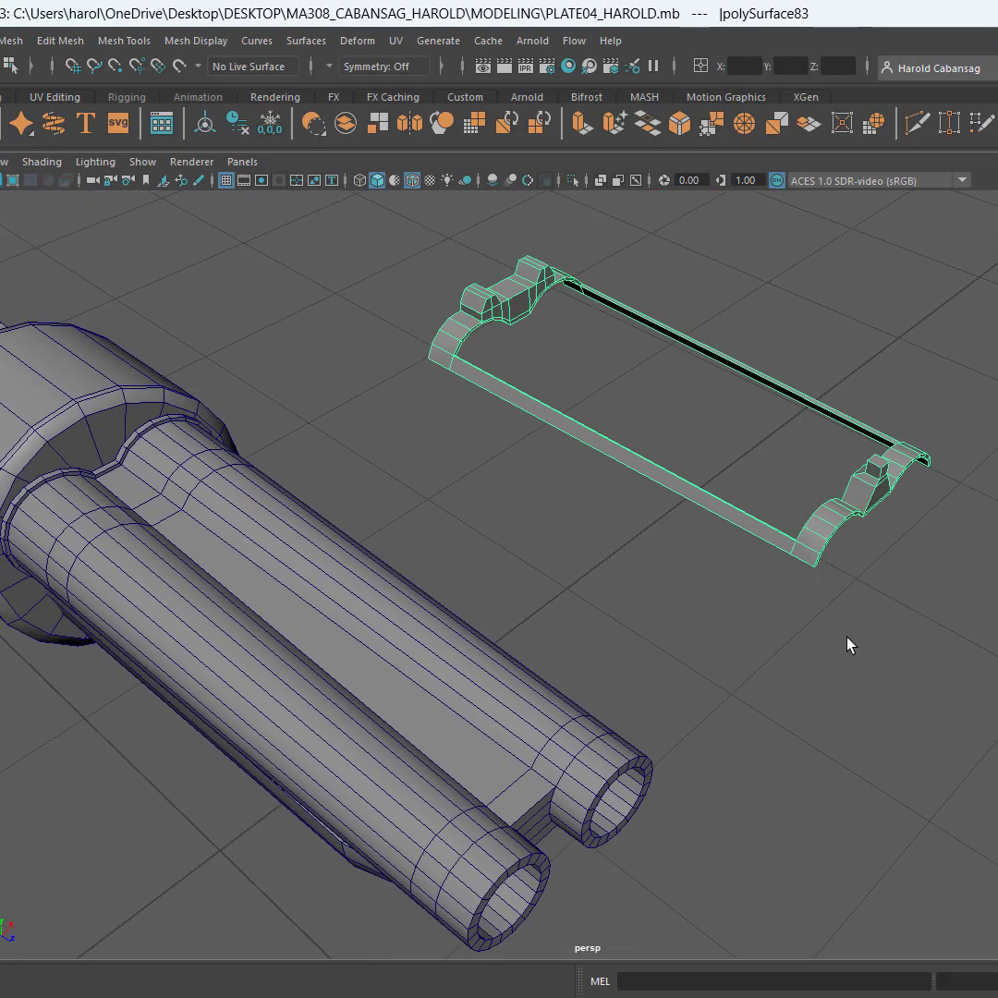
key(w)
alt+drag(940, 668, 883, 699)
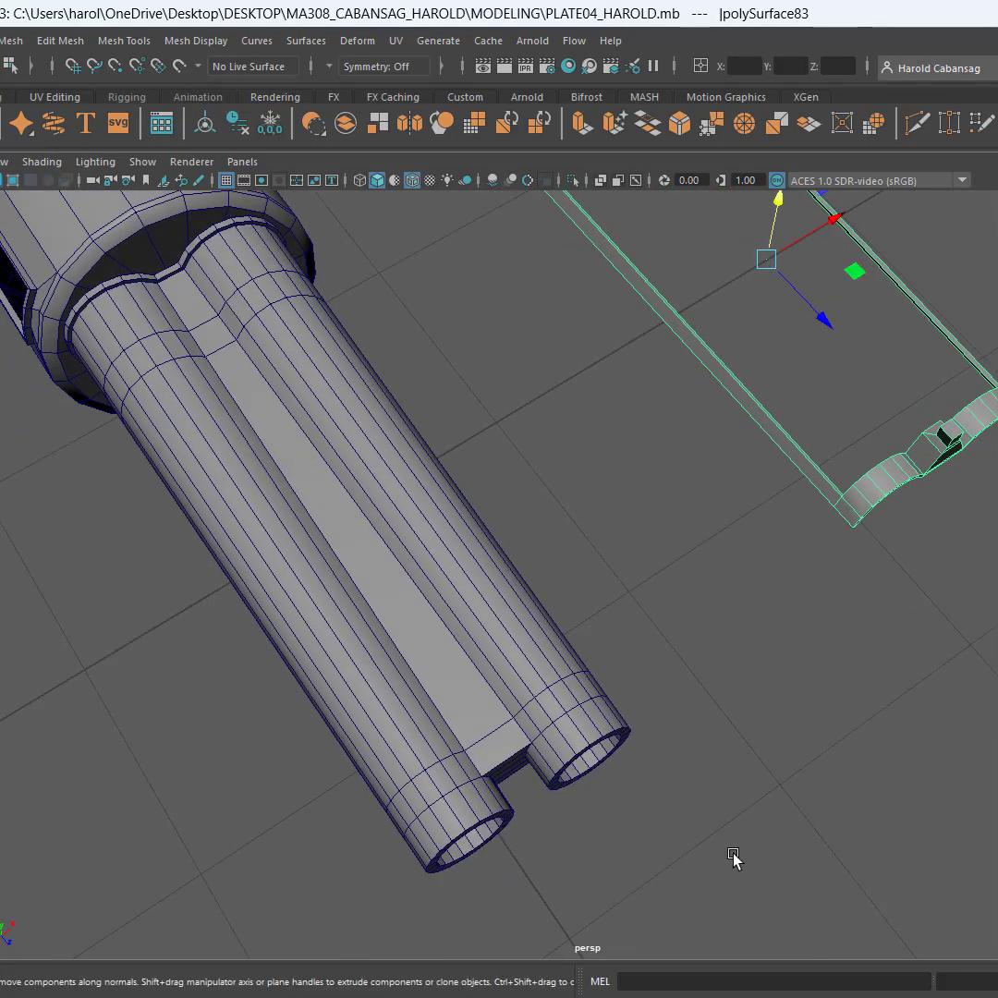
Try to position the sight-and-strip piece by entering 0 for X, and undo the change
click(747, 64)
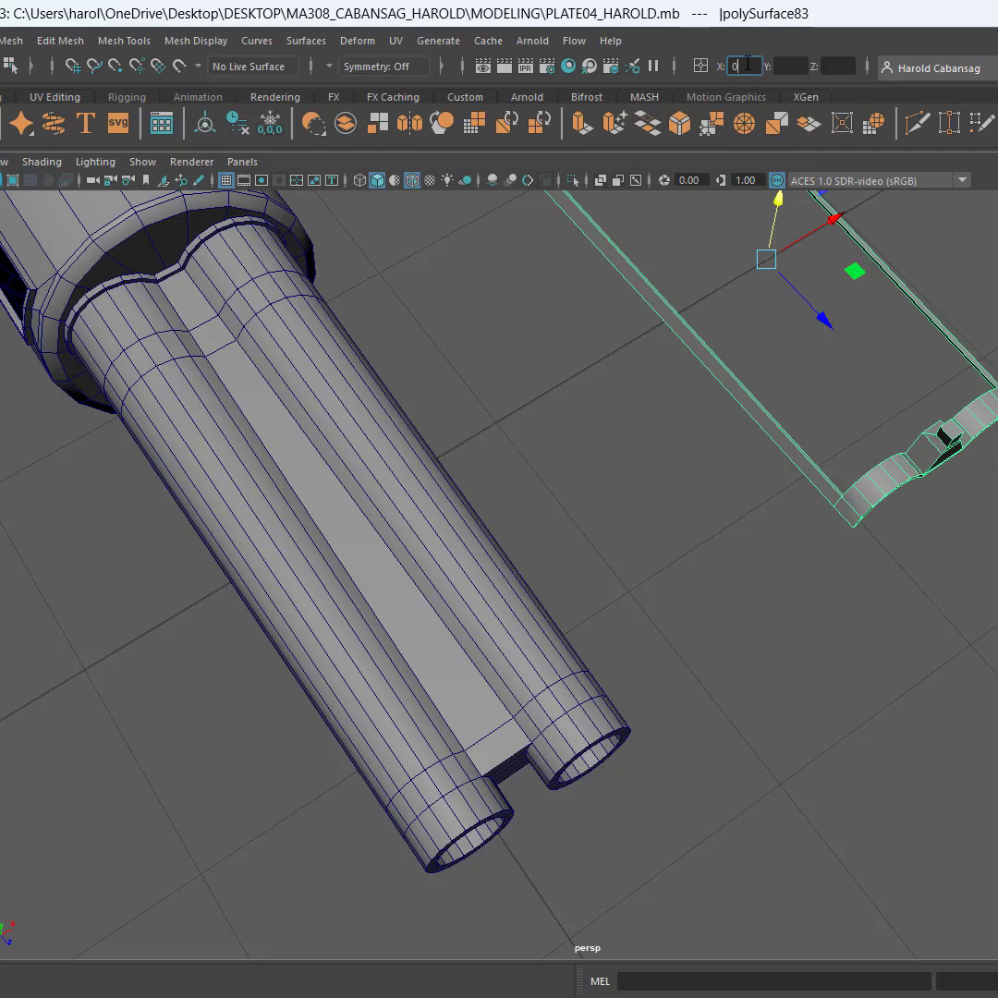
text(0)
key(Return)
alt+drag(448, 443, 451, 399)
key(ctrl+z)
Move the sight-and-strip piece along the X axis closer to the shotgun barrels
alt+drag(481, 457, 658, 567)
alt+drag(779, 619, 684, 415)
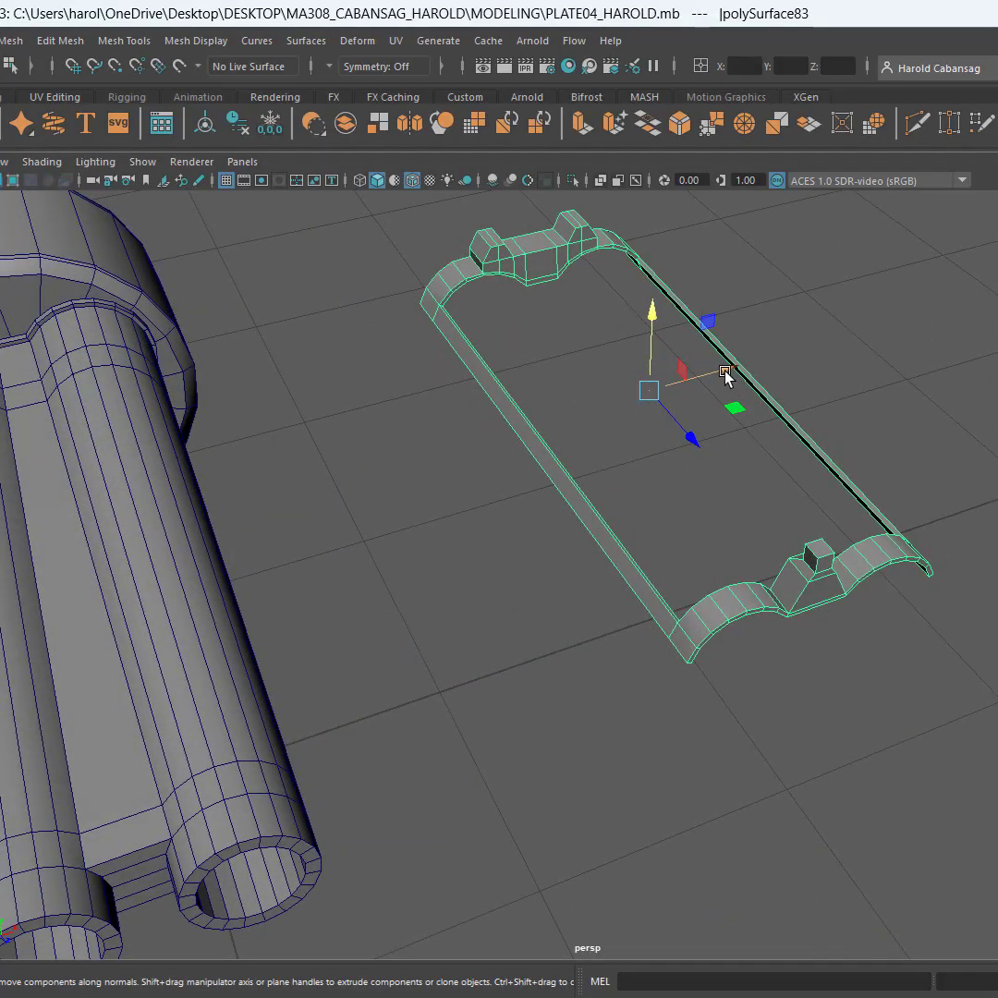
drag(725, 372, 466, 482)
scroll(432, 707, up, 2)
alt+middle_drag(372, 703, 663, 454)
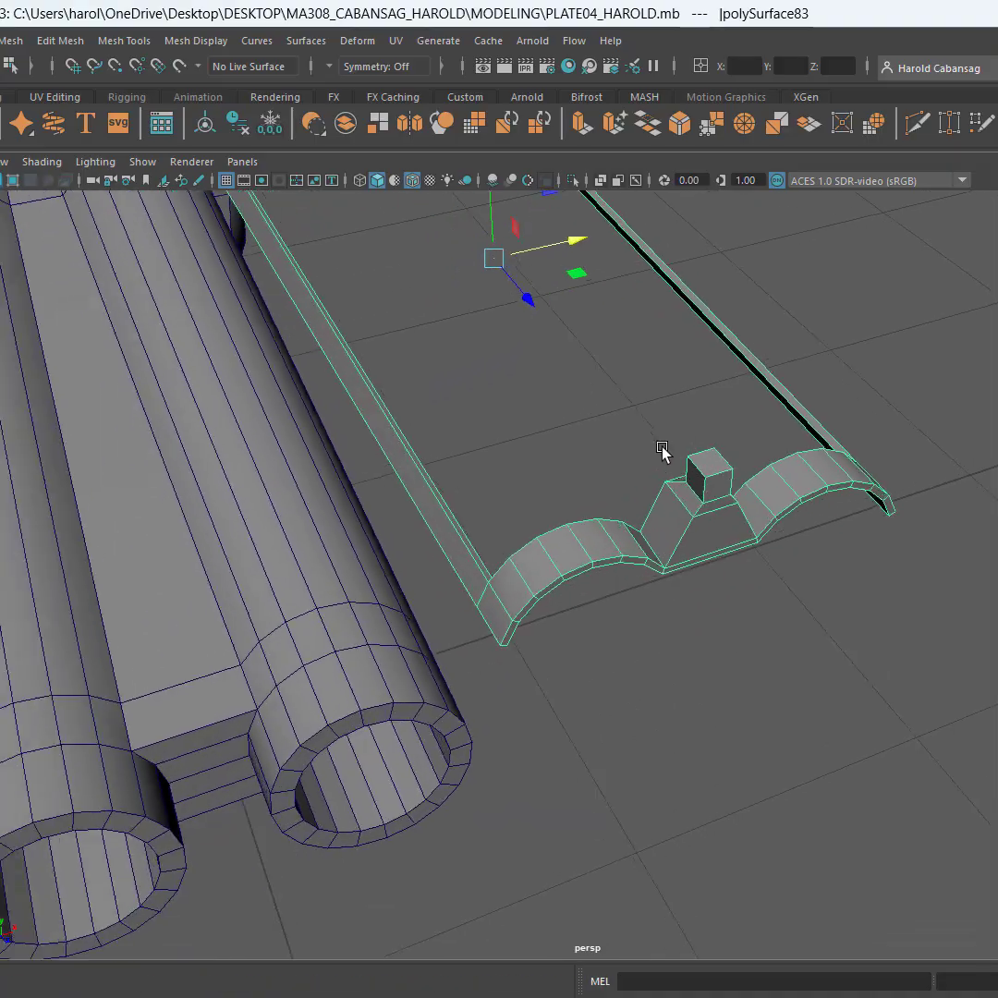
alt+drag(662, 451, 368, 575)
scroll(452, 564, up, 5)
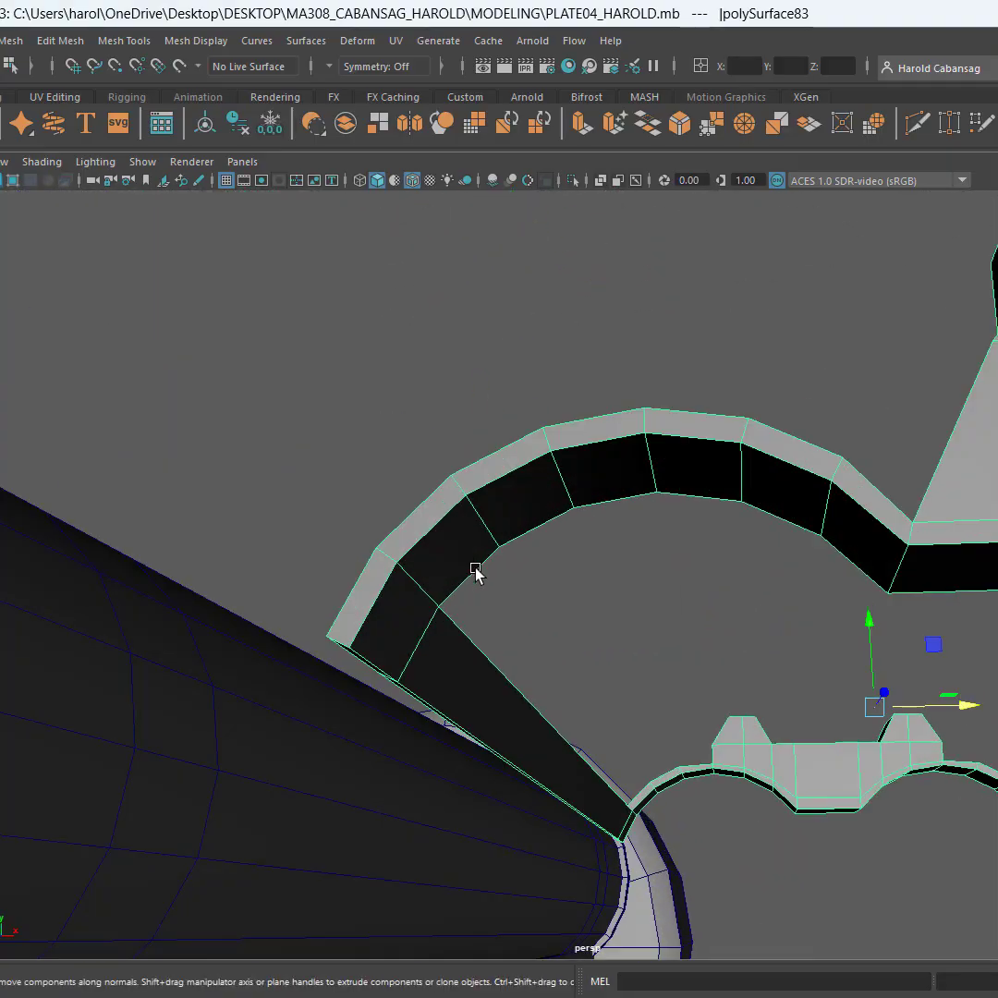
alt+drag(475, 571, 487, 614)
scroll(477, 634, down, 5)
scroll(557, 619, up, 8)
scroll(557, 623, down, 8)
scroll(482, 597, up, 3)
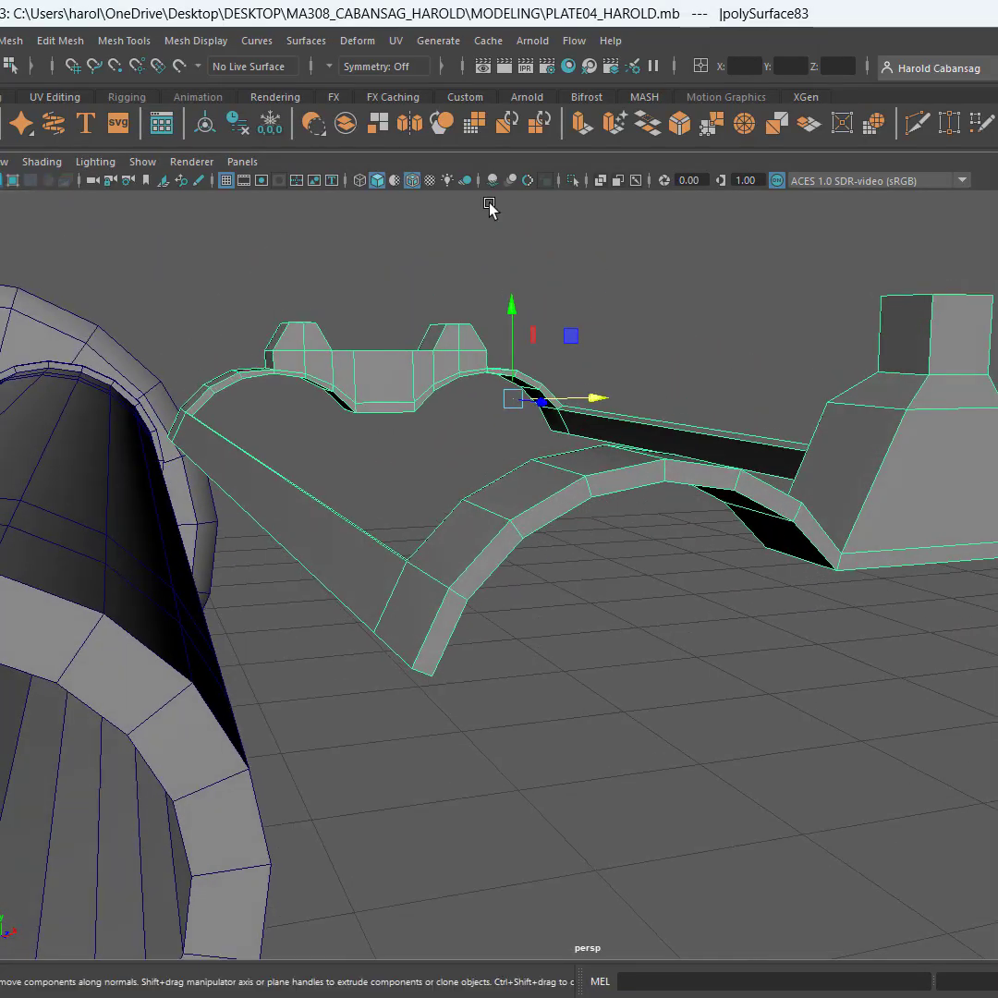
Try to place the sight-and-strip piece's pivot by hand near the single-post sight's base corner
key(d)
alt+drag(525, 306, 996, 517)
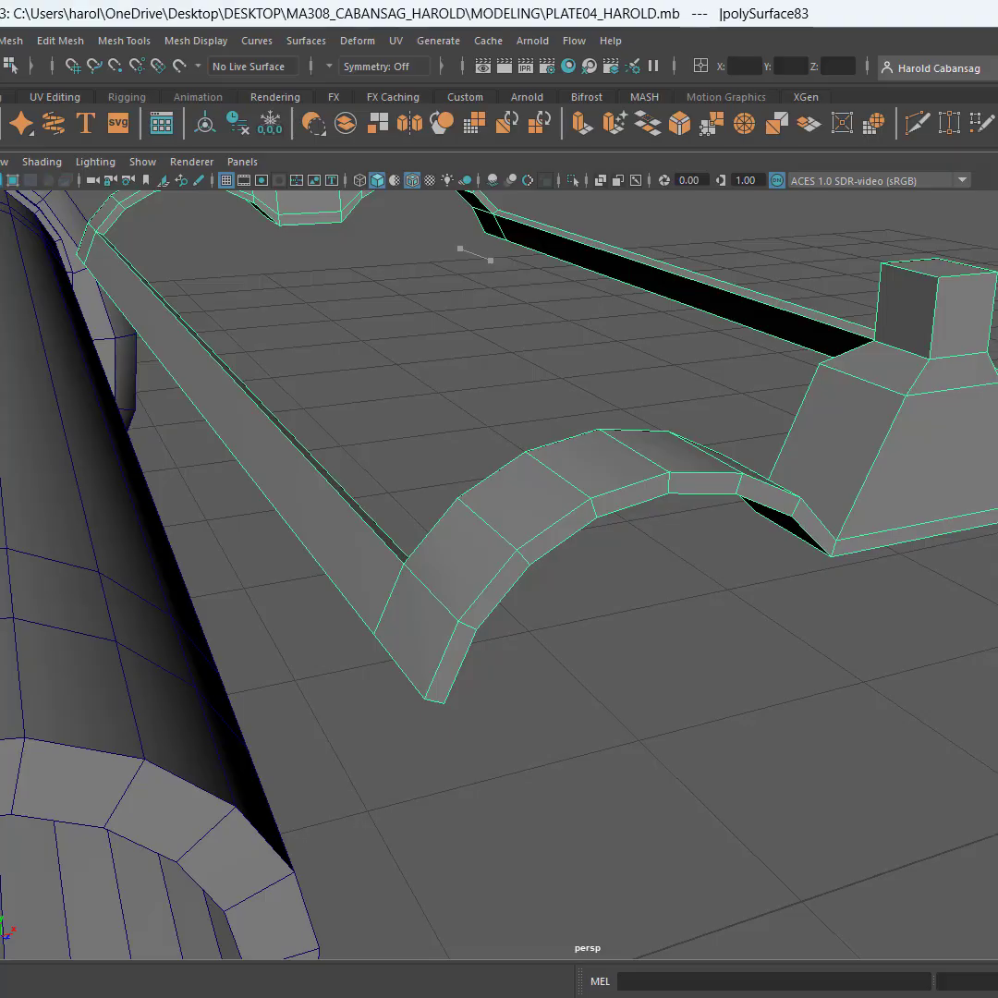
alt+middle_drag(996, 554, 747, 523)
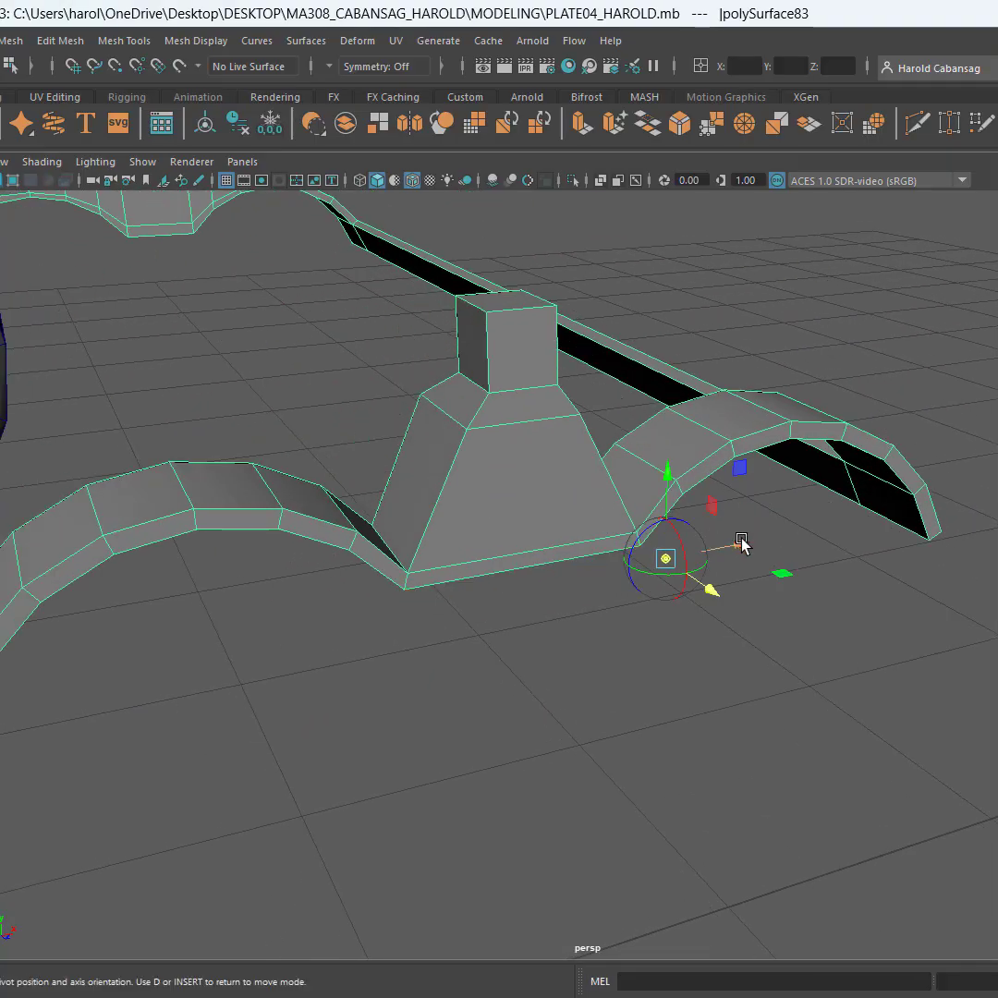
drag(740, 541, 363, 547)
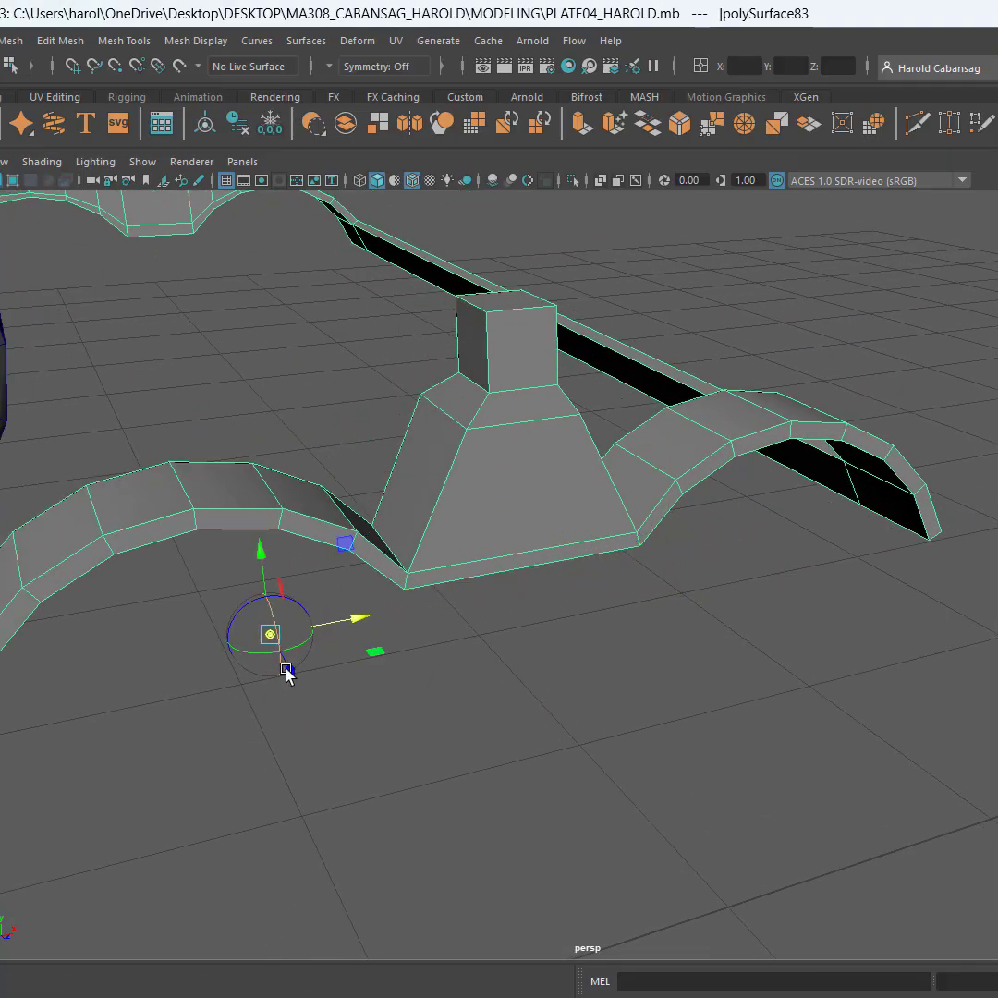
drag(285, 669, 374, 750)
scroll(416, 670, up, 5)
scroll(417, 670, down, 5)
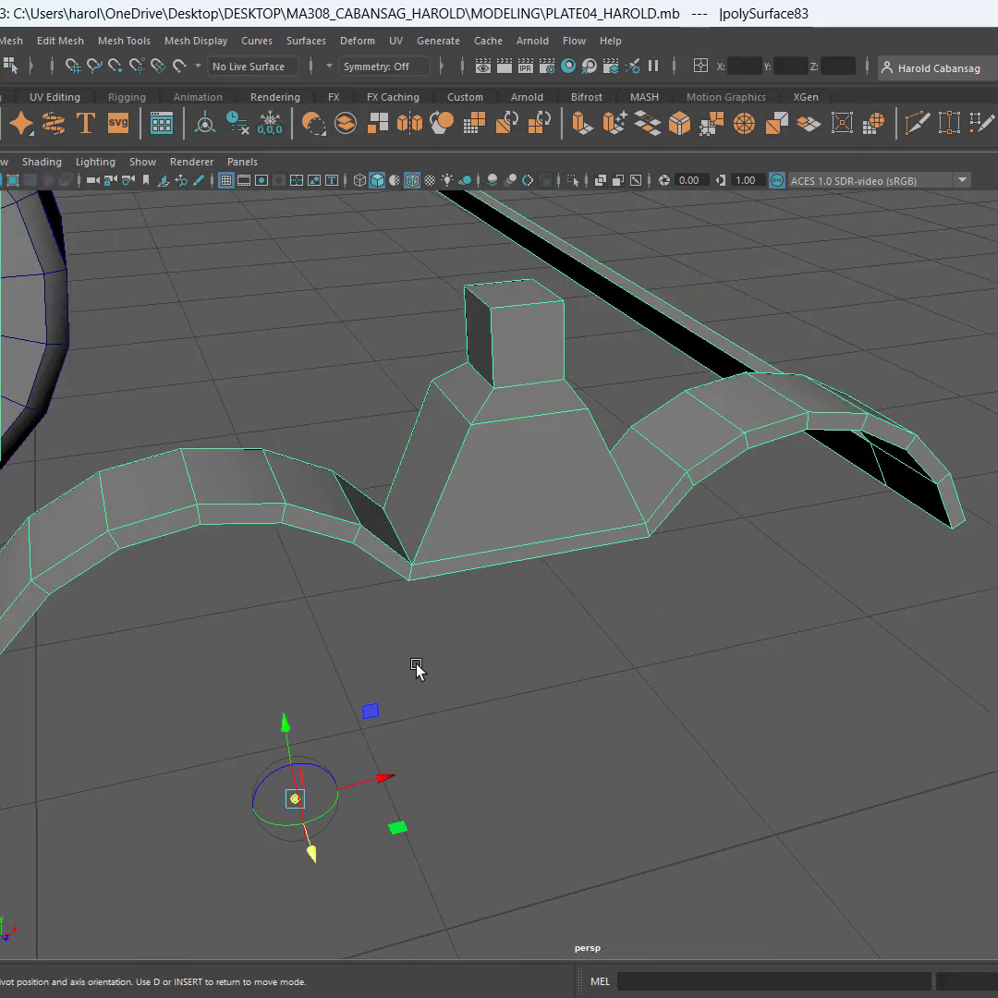
Enable point snapping and snap the piece's pivot to the single-post sight's lower front base corner nearest the shotgun
alt+drag(416, 667, 409, 647)
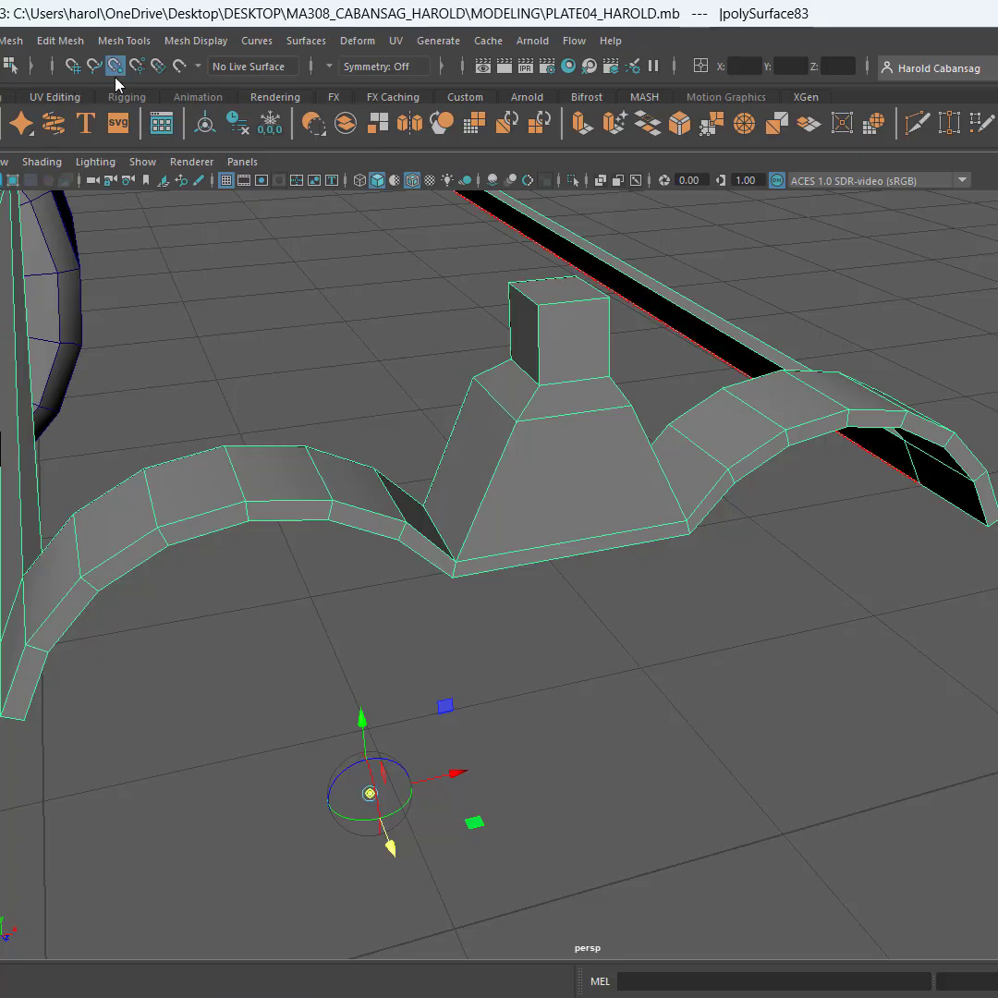
key(d)
mouse_move(369, 795)
mouse_down()
mouse_move(419, 715)
mouse_move(462, 594)
mouse_up()
scroll(492, 611, down, 4)
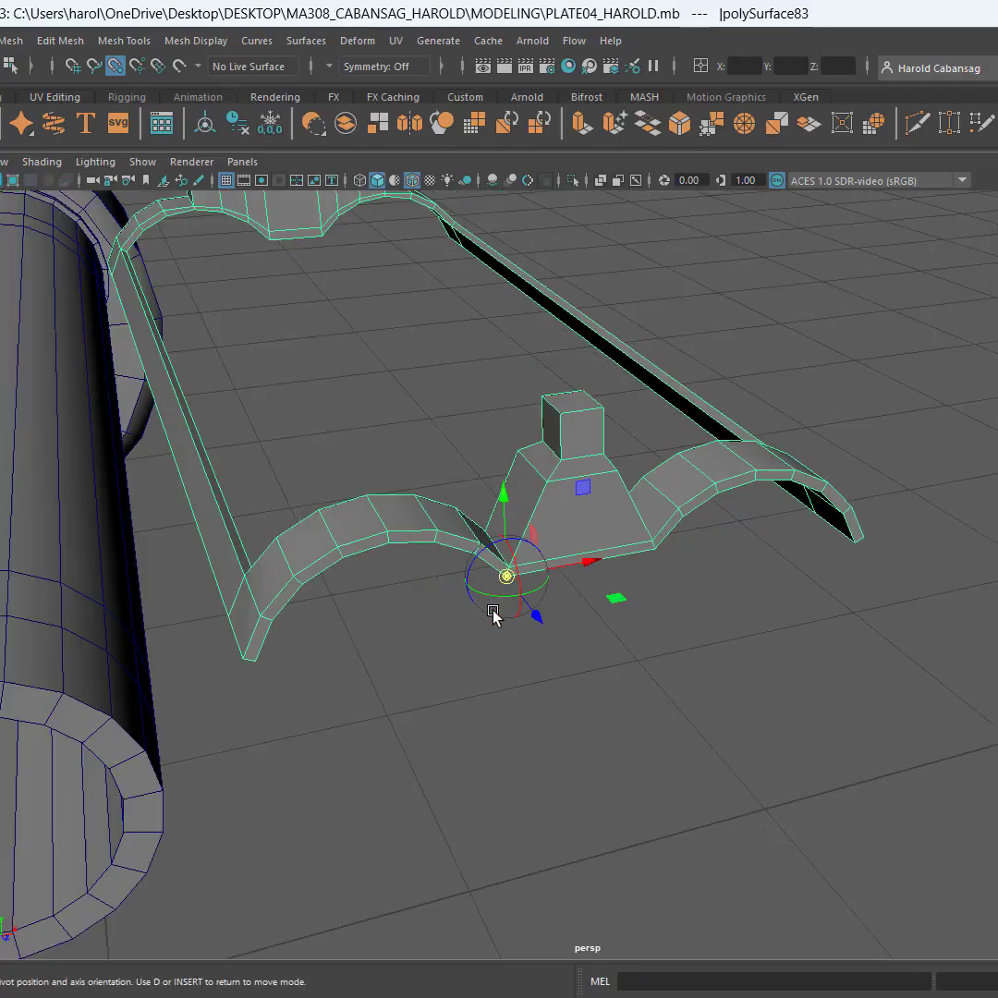
scroll(494, 617, down, 3)
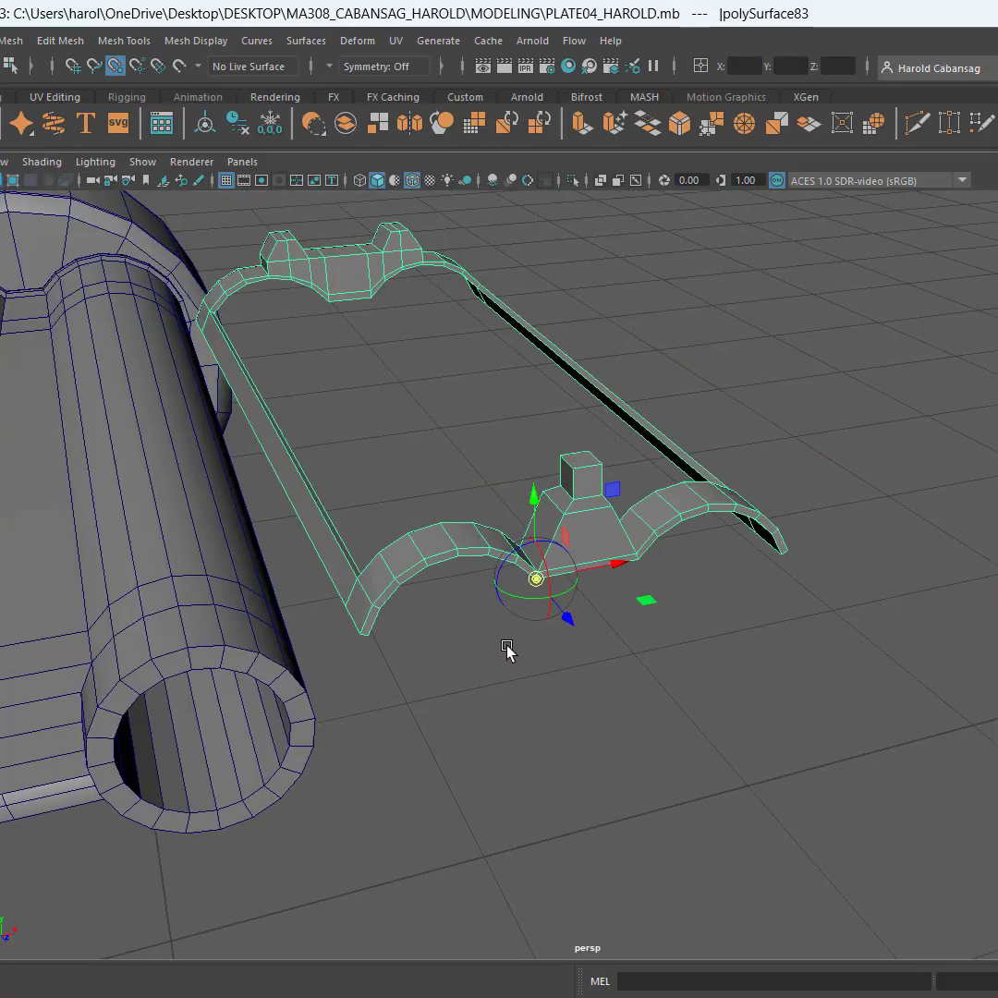
alt+drag(508, 651, 690, 657)
scroll(709, 624, up, 3)
scroll(709, 622, up, 2)
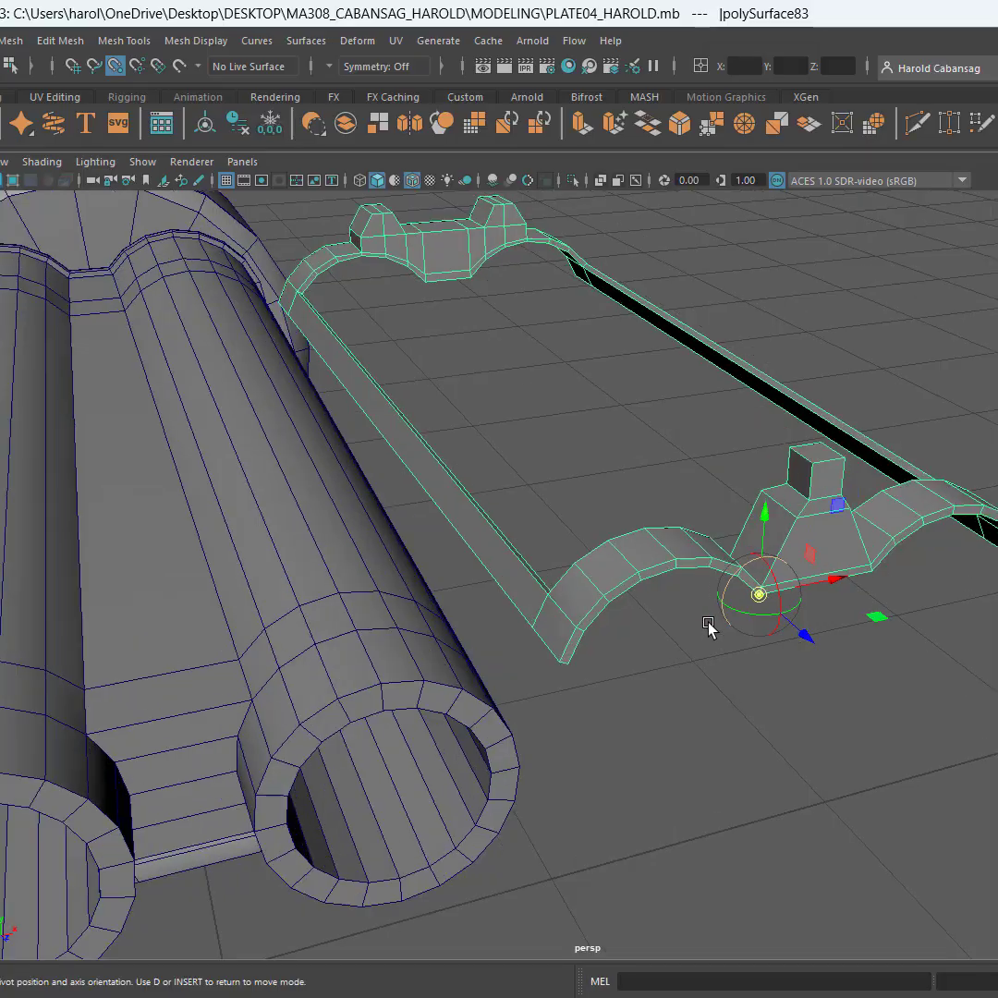
alt+middle_drag(708, 624, 750, 625)
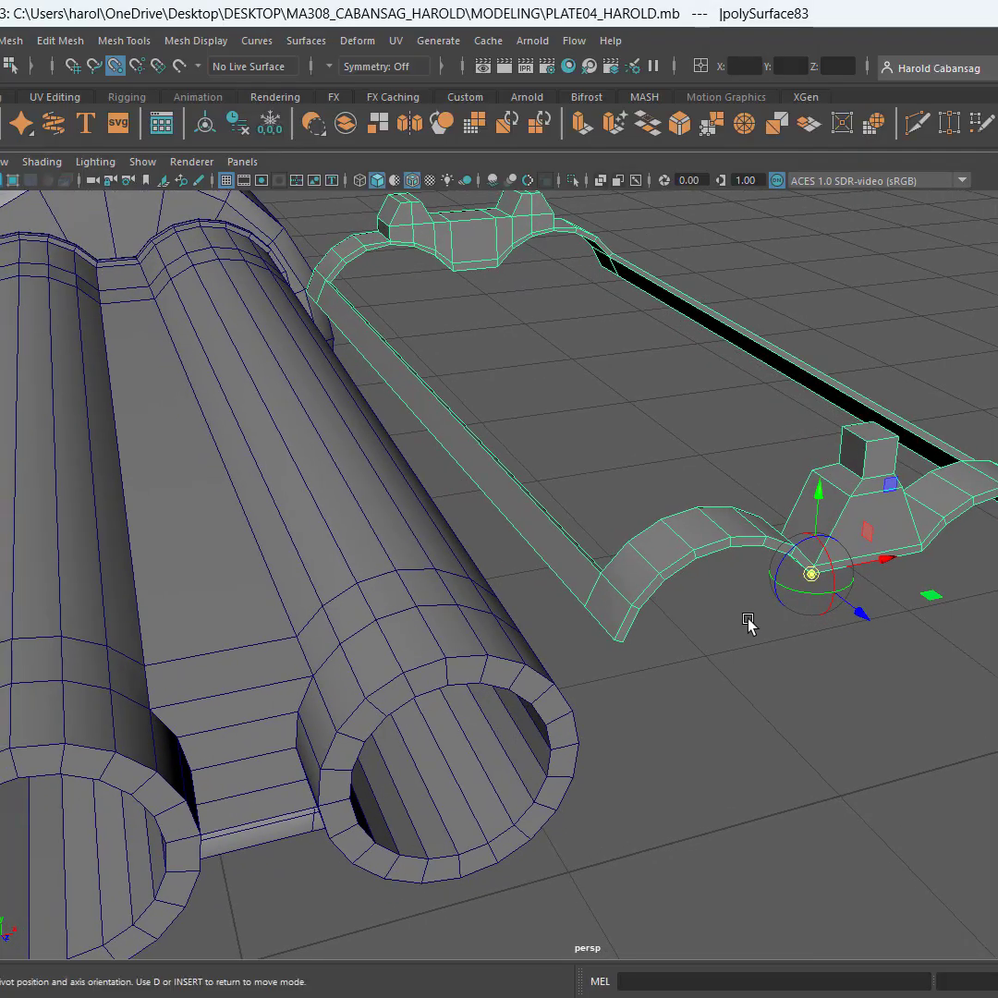
Snap the sight-and-strip piece onto the barrels, placing its pivot corner on the barrel vertex beside the bridge near the muzzles
key(d)
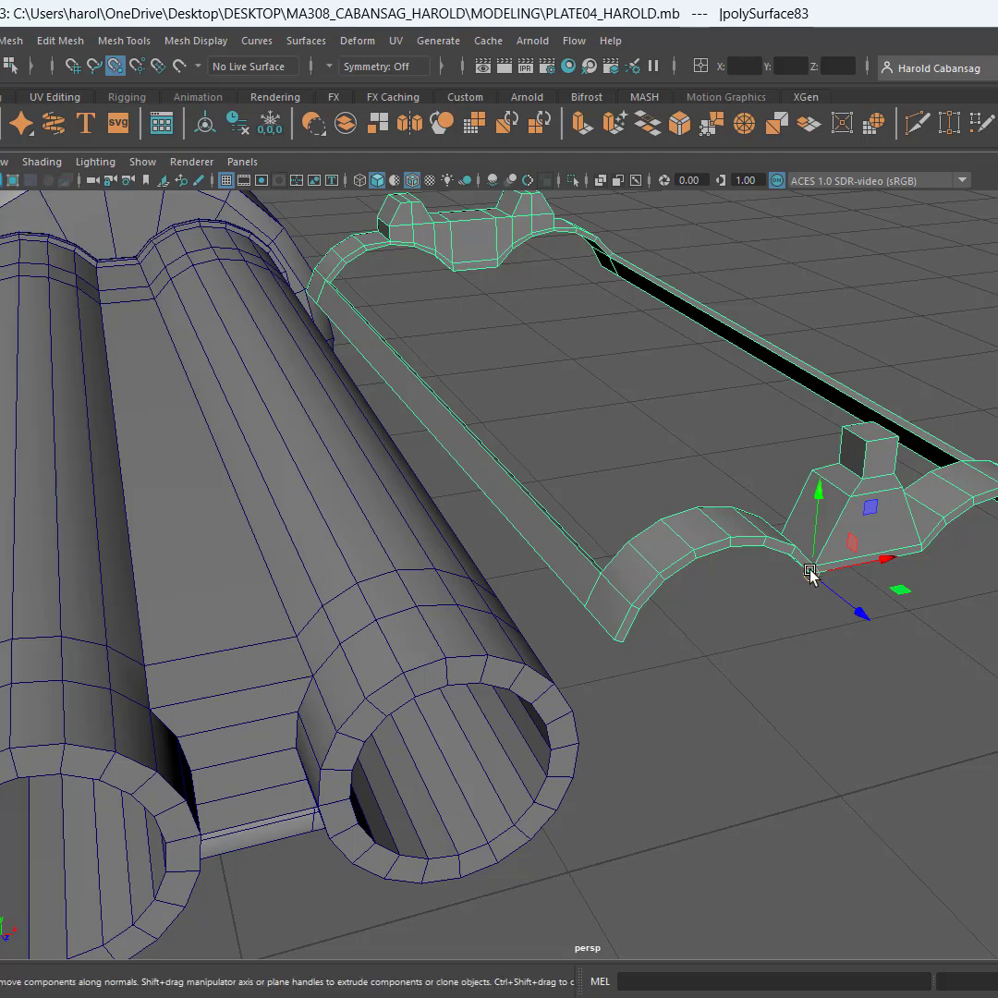
drag(810, 577, 156, 718)
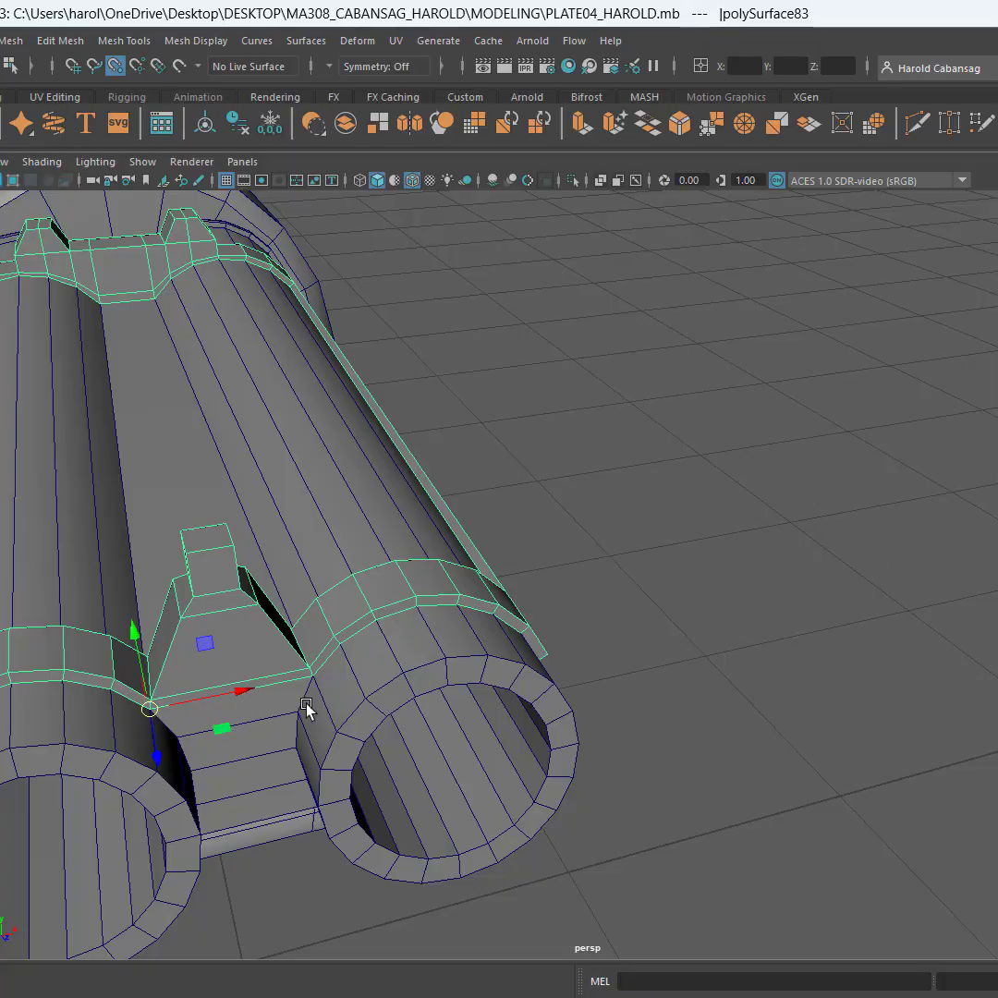
alt+drag(307, 712, 451, 677)
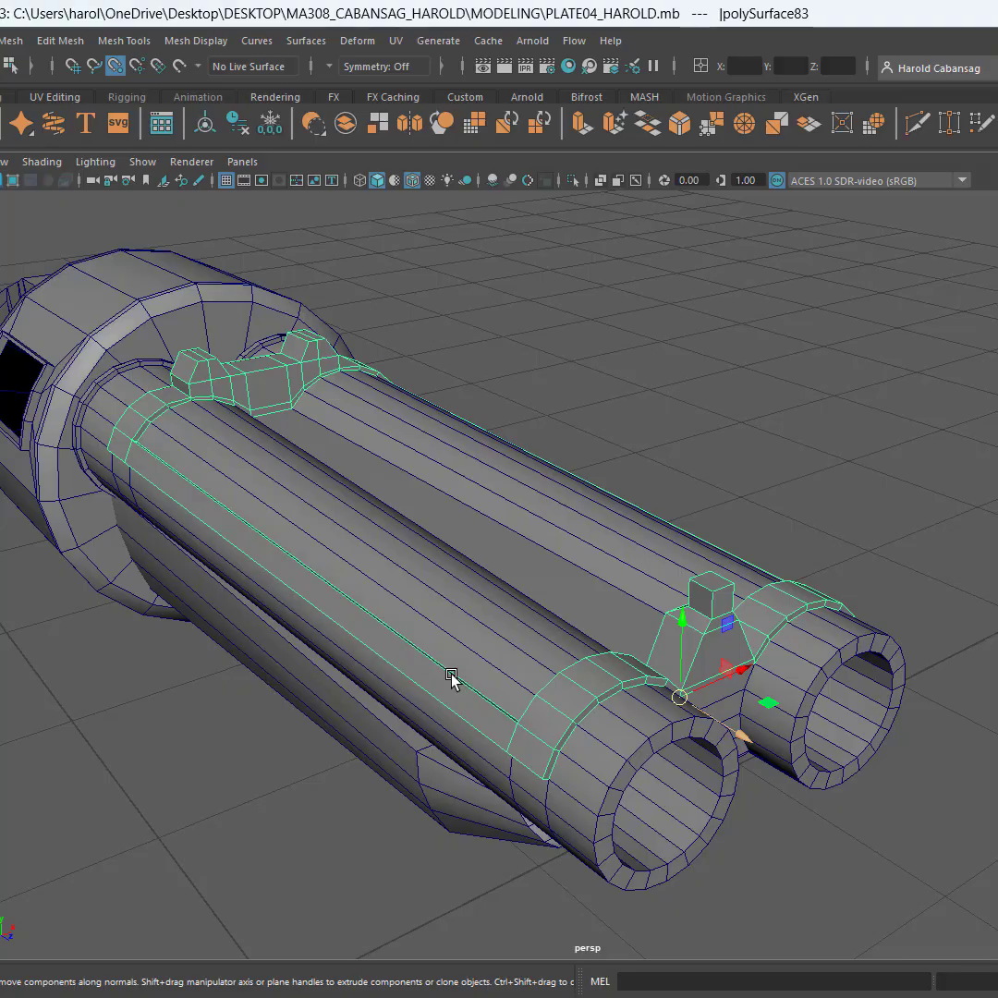
alt+drag(586, 597, 474, 562)
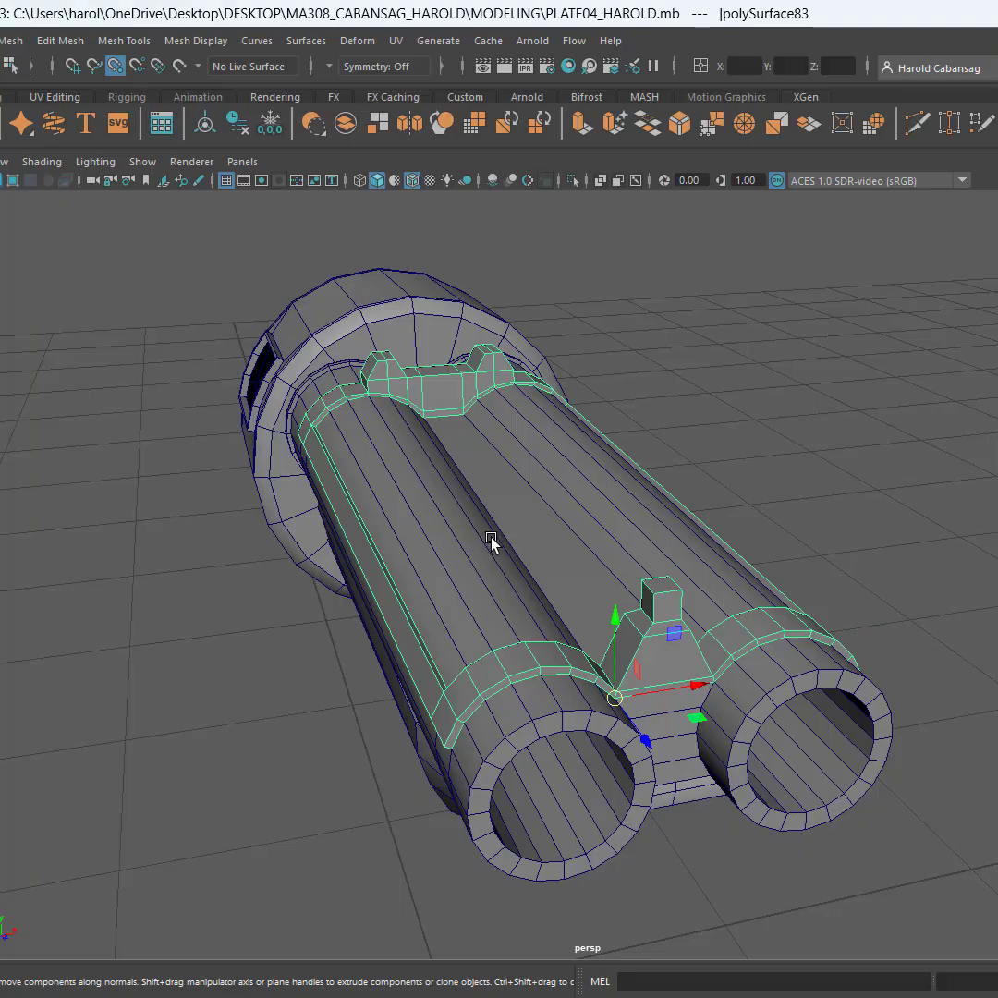
Turn off point snapping and deselect the sight-and-strip piece
key(q)
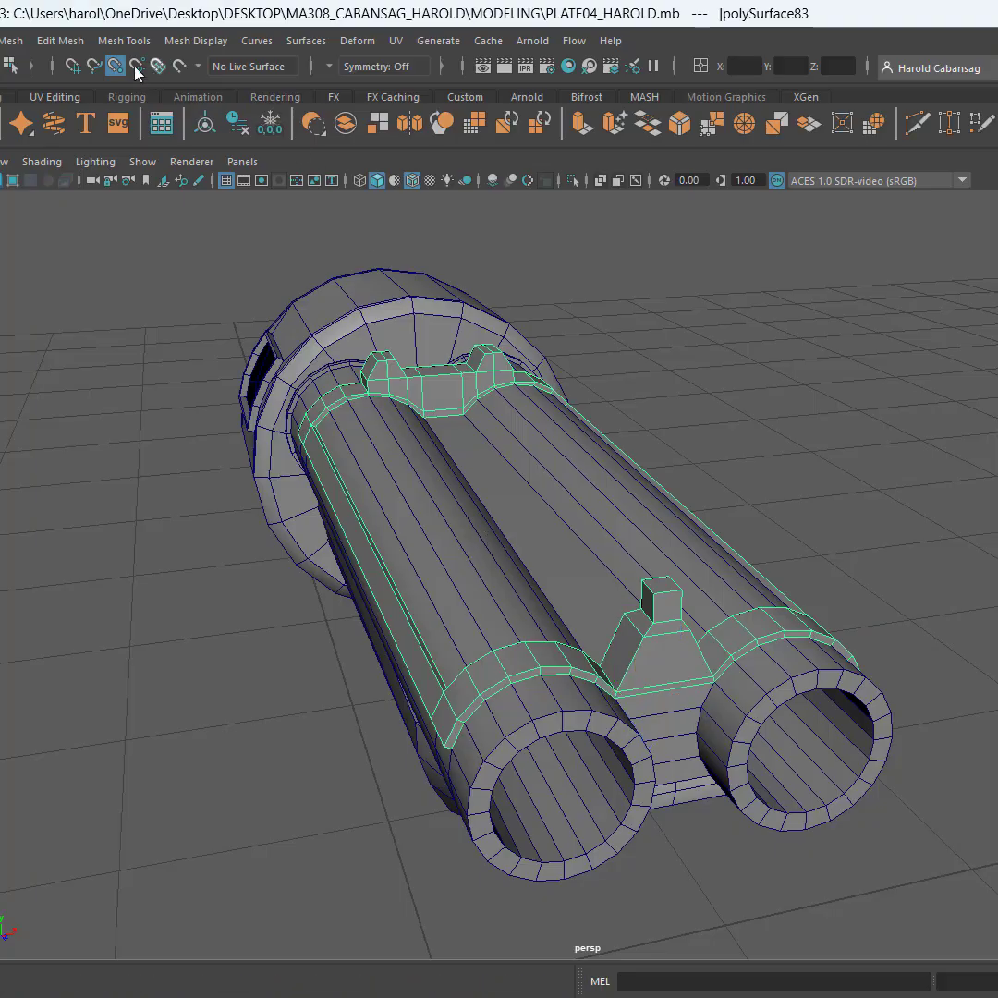
click(868, 461)
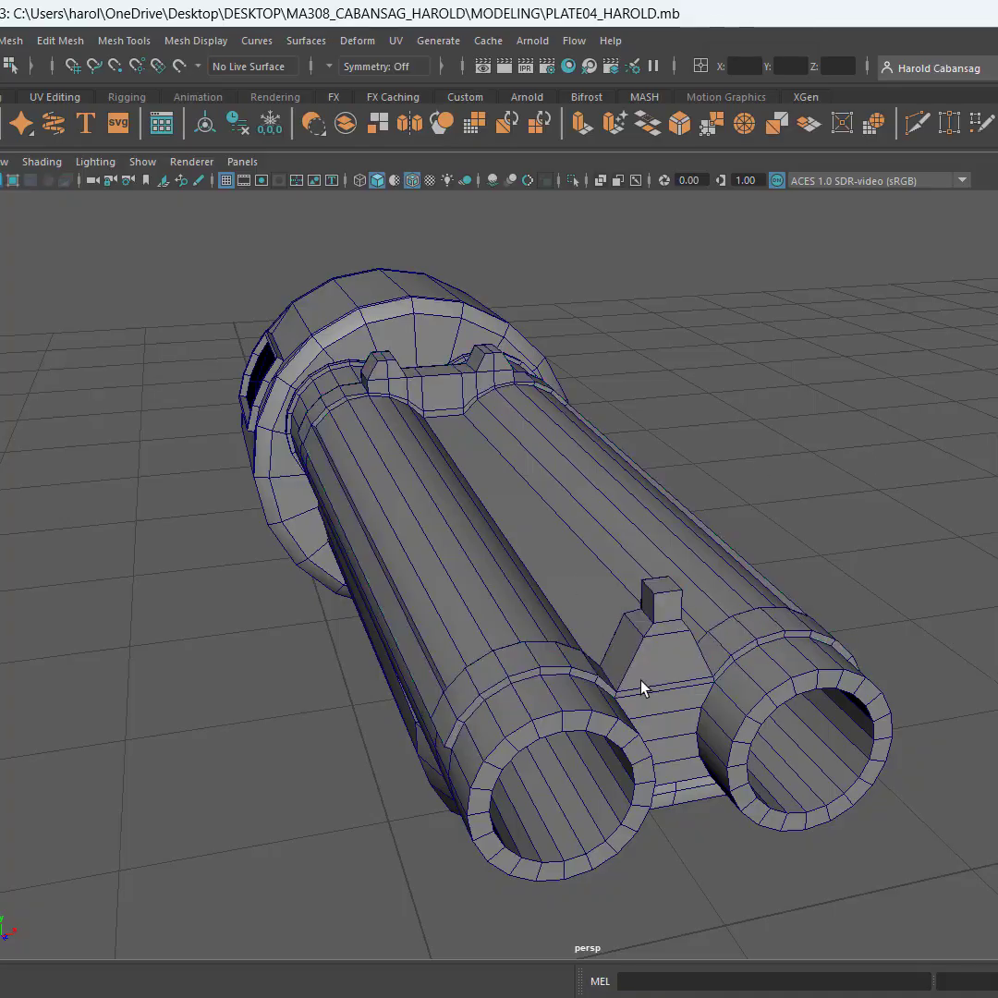
click(645, 648)
alt+drag(645, 649, 830, 527)
click(766, 497)
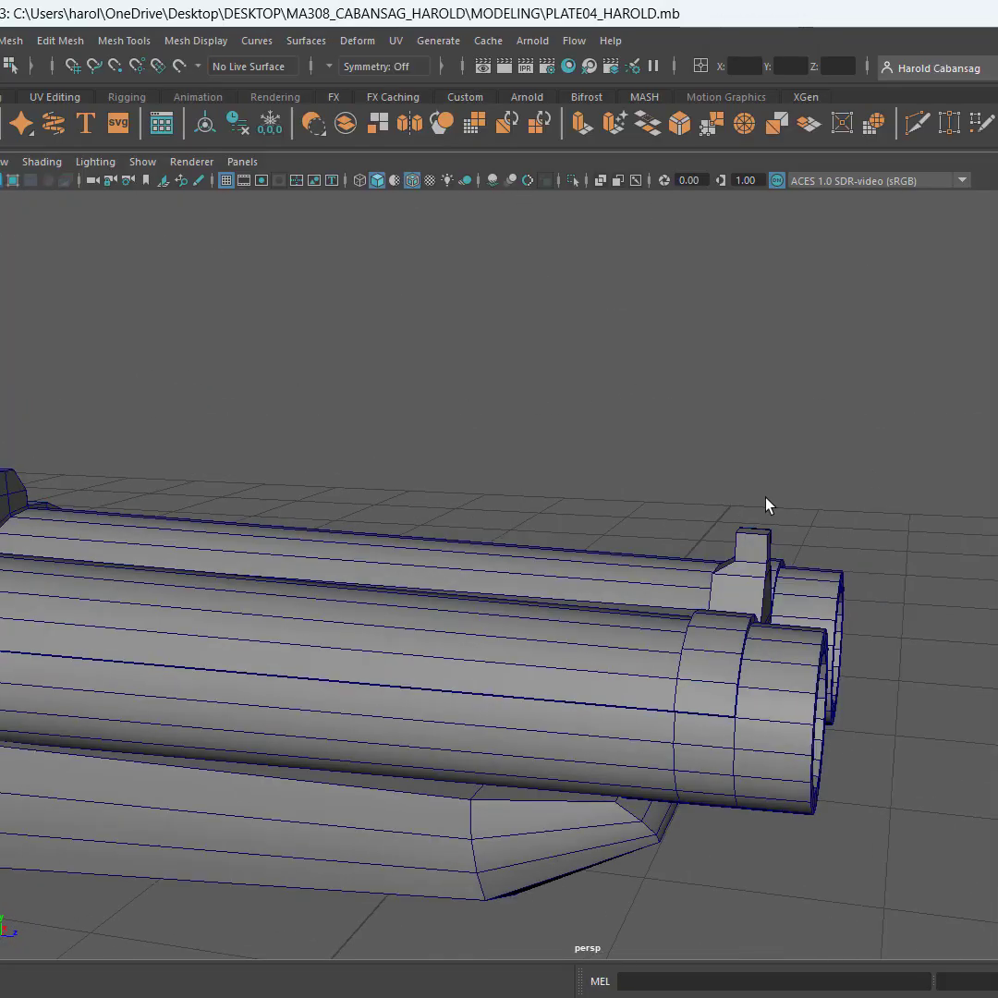
Try to lift the sight-and-strip piece off the barrels along the Y axis, and undo the move
click(768, 584)
key(w)
alt+drag(606, 640, 545, 670)
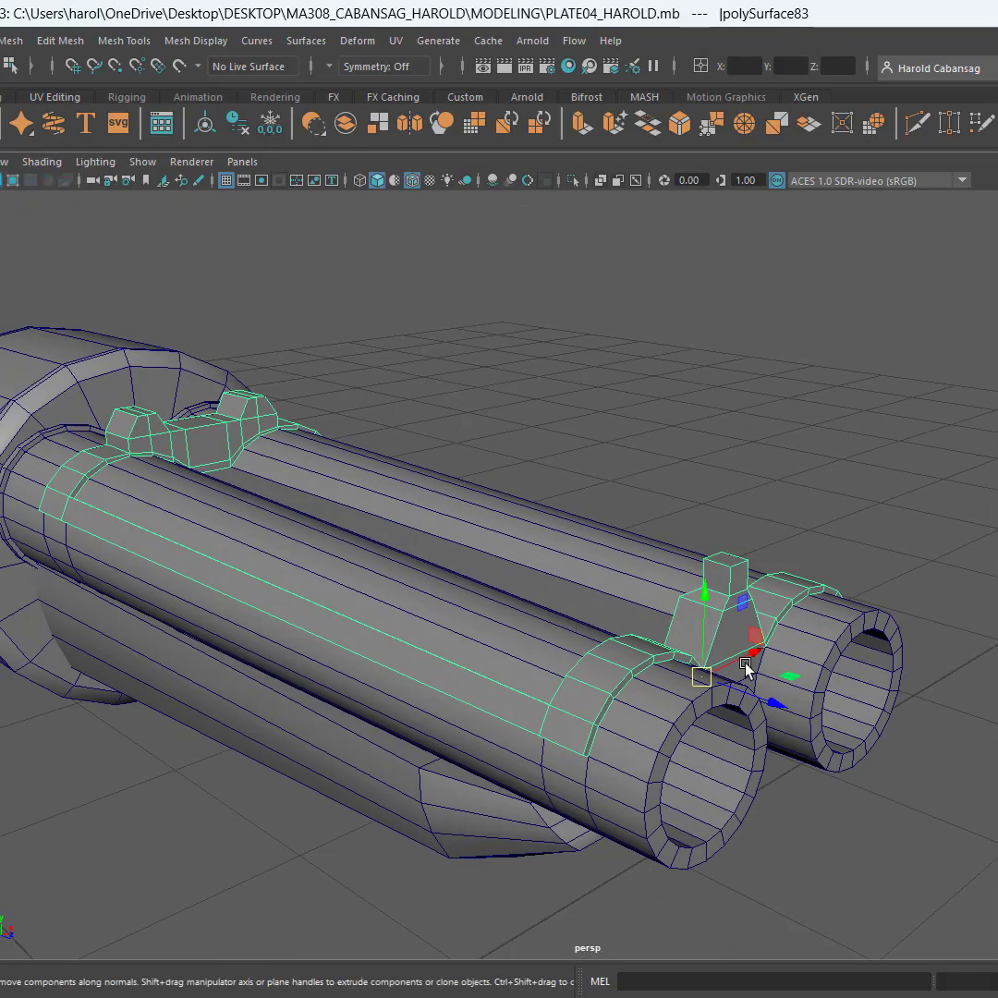
drag(708, 608, 719, 358)
key(ctrl+z)
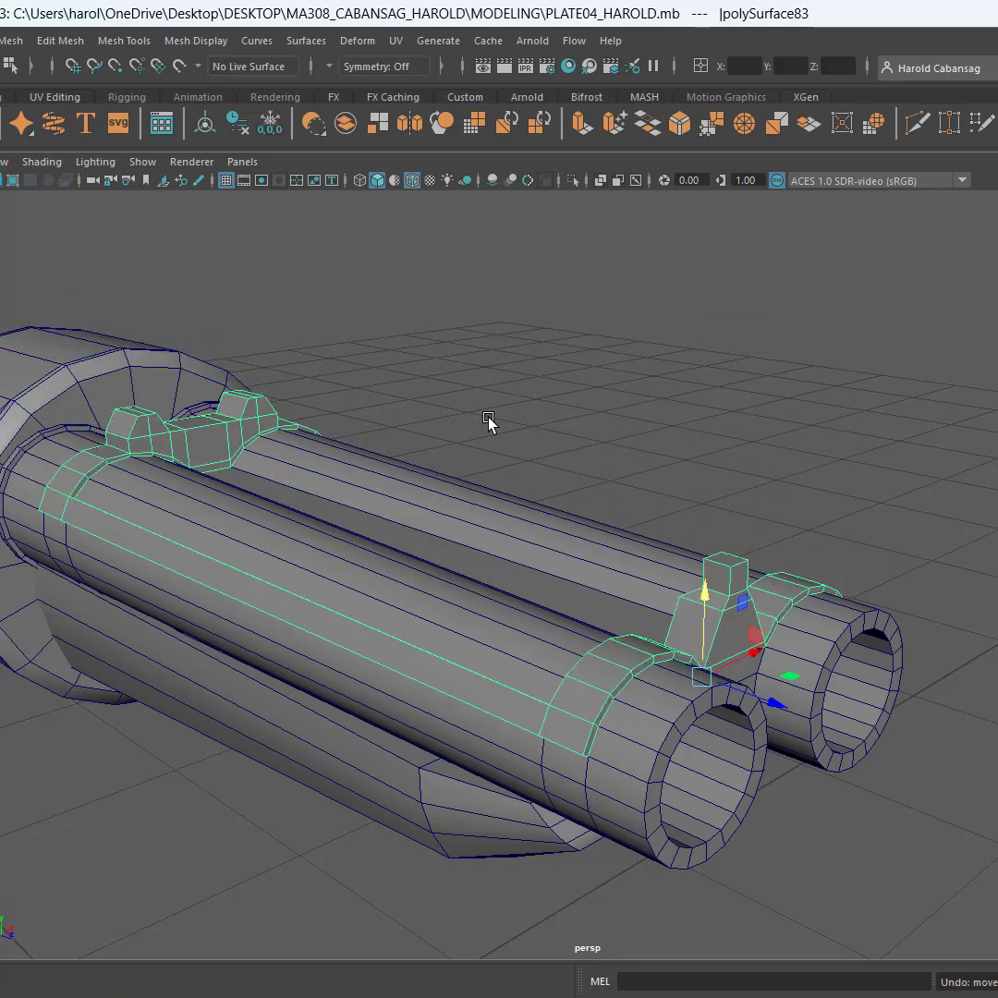
Examine how the sight-and-strip piece fits along the barrels, from the two-post sight to the single-post sight
alt+drag(456, 494, 518, 463)
alt+middle_drag(518, 463, 996, 416)
scroll(472, 521, up, 5)
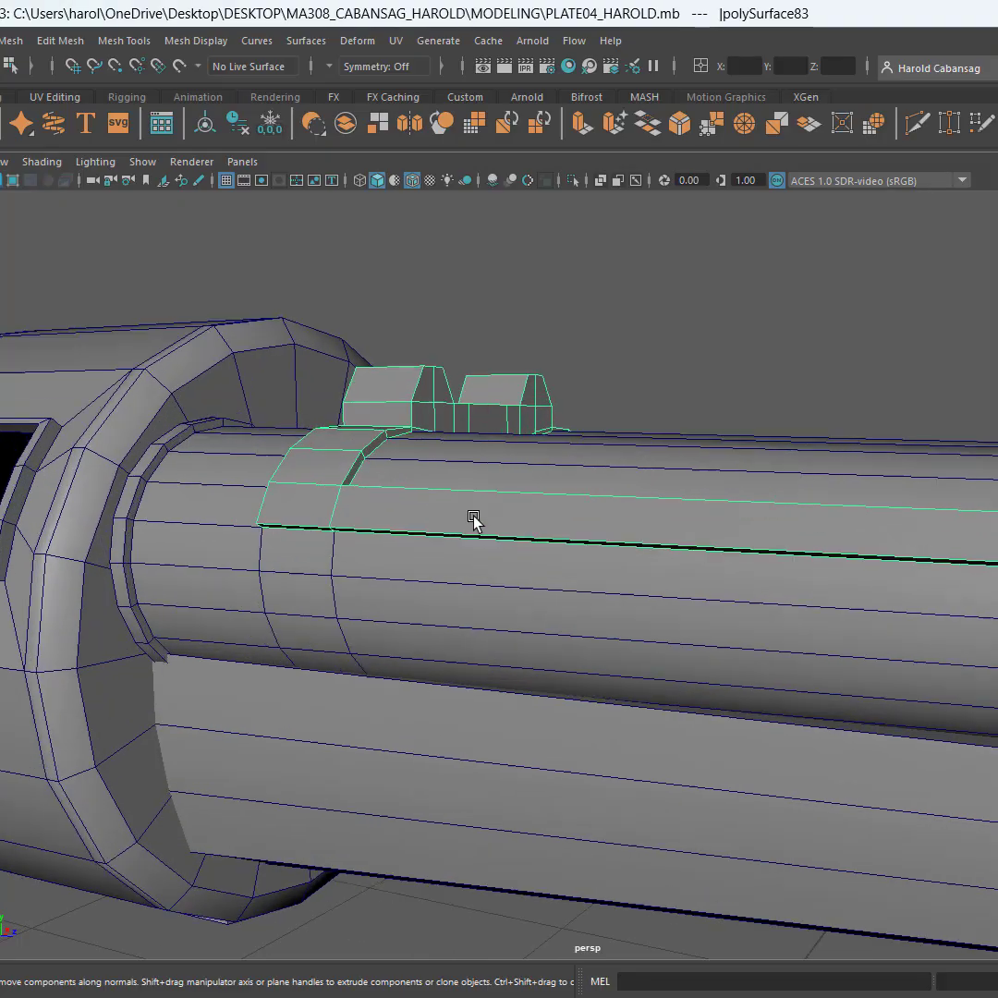
alt+drag(511, 523, 656, 539)
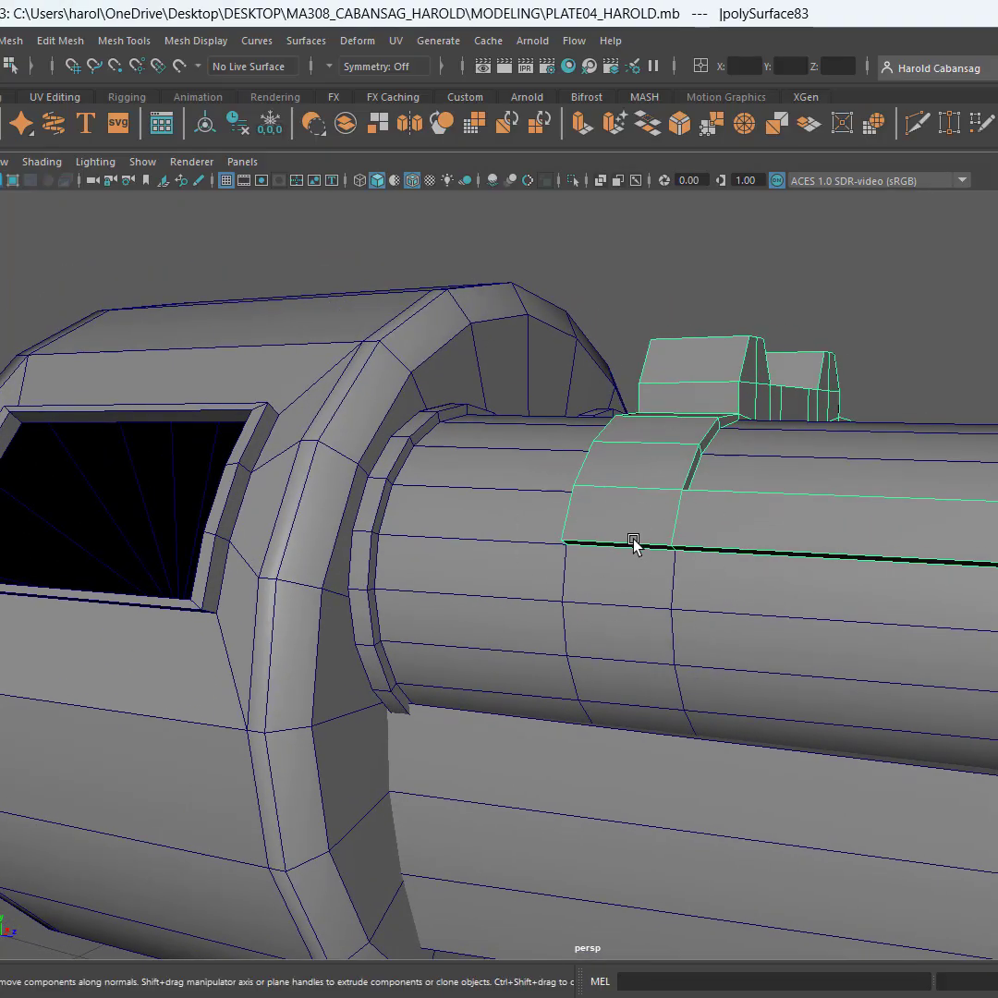
scroll(635, 541, down, 5)
scroll(683, 564, down, 3)
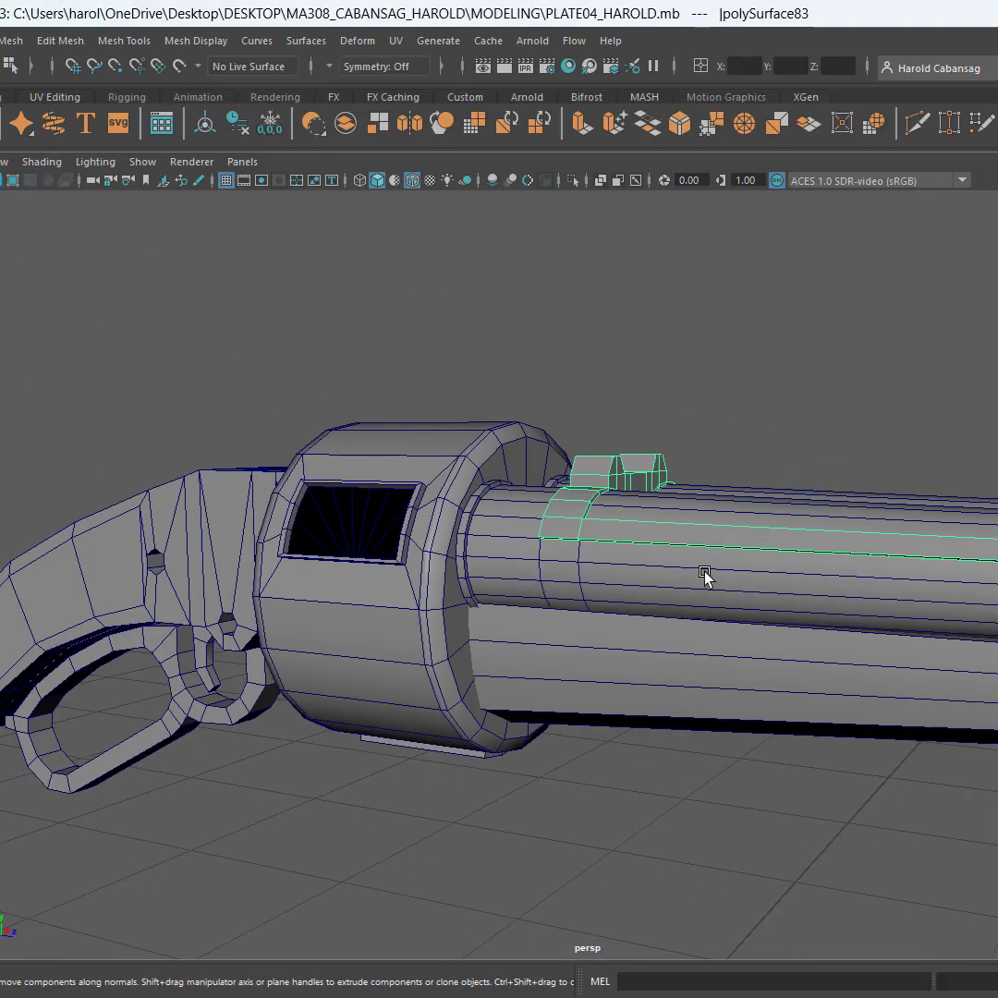
alt+drag(704, 577, 593, 499)
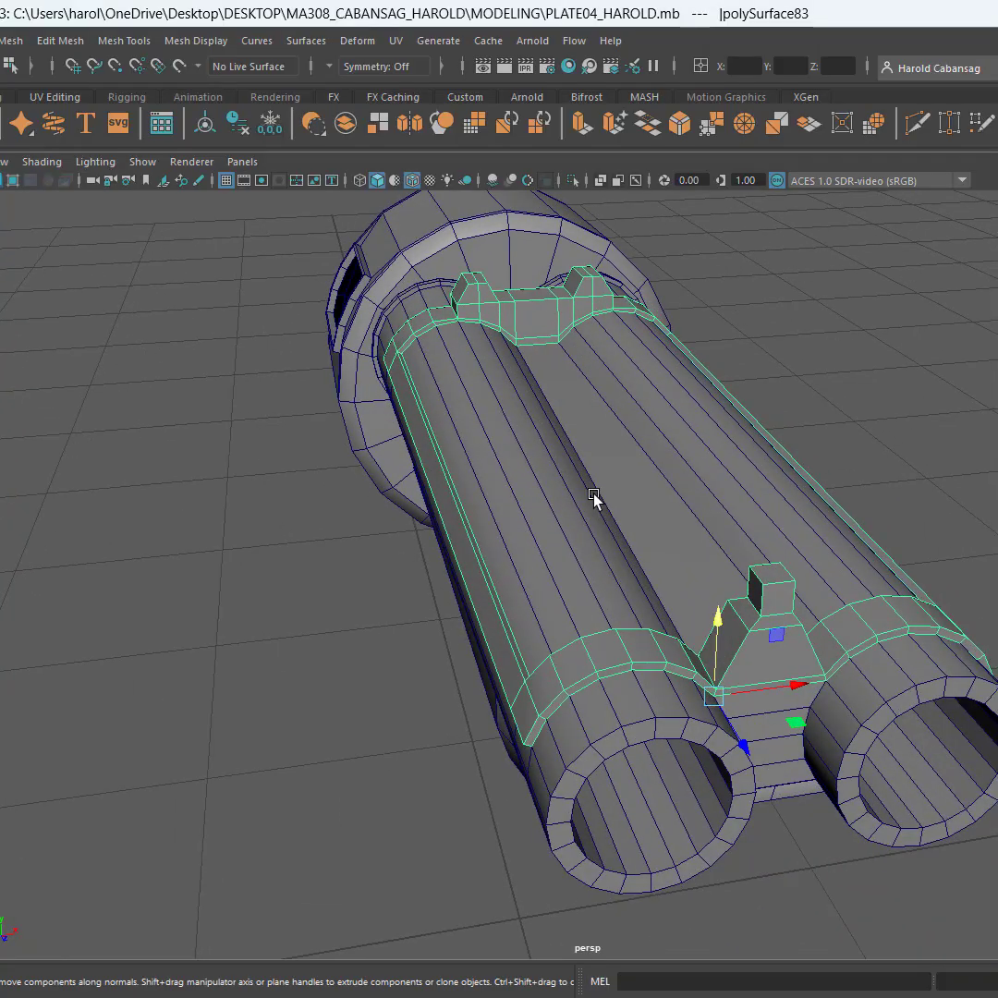
alt+drag(367, 586, 437, 592)
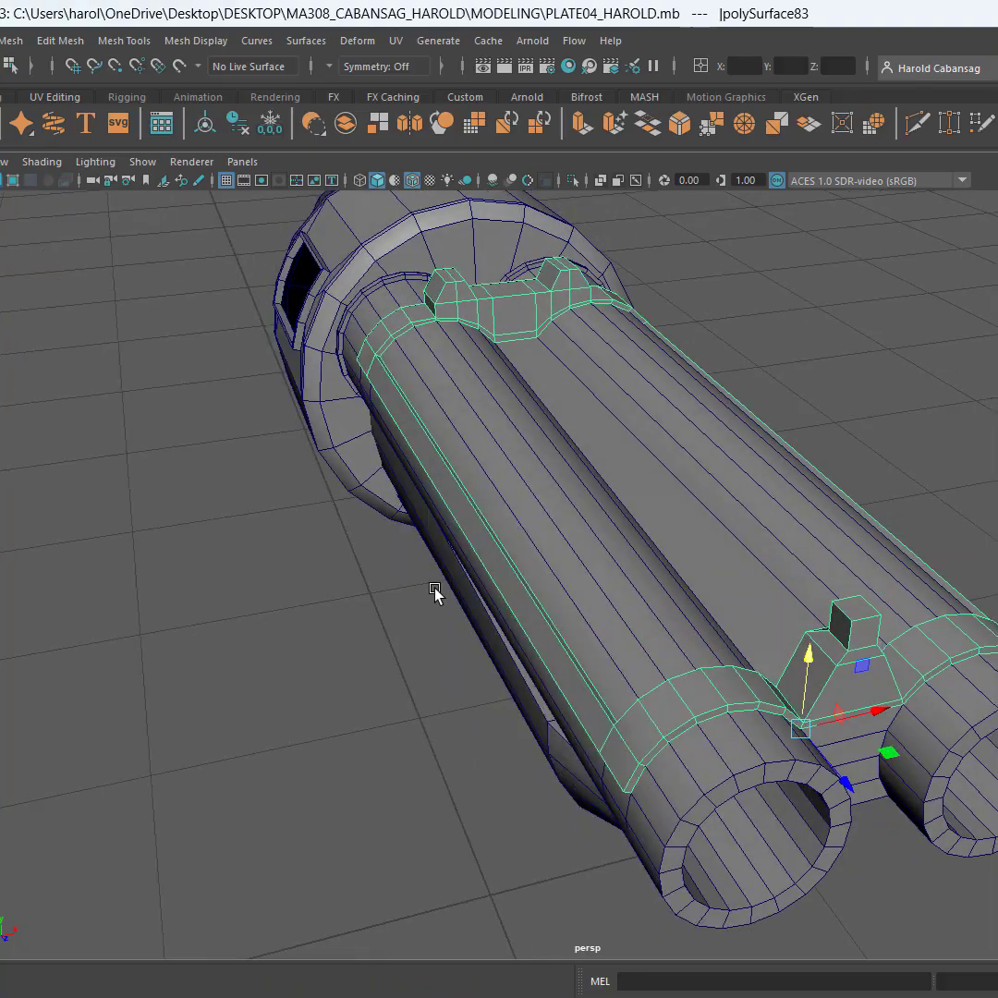
scroll(435, 591, up, 5)
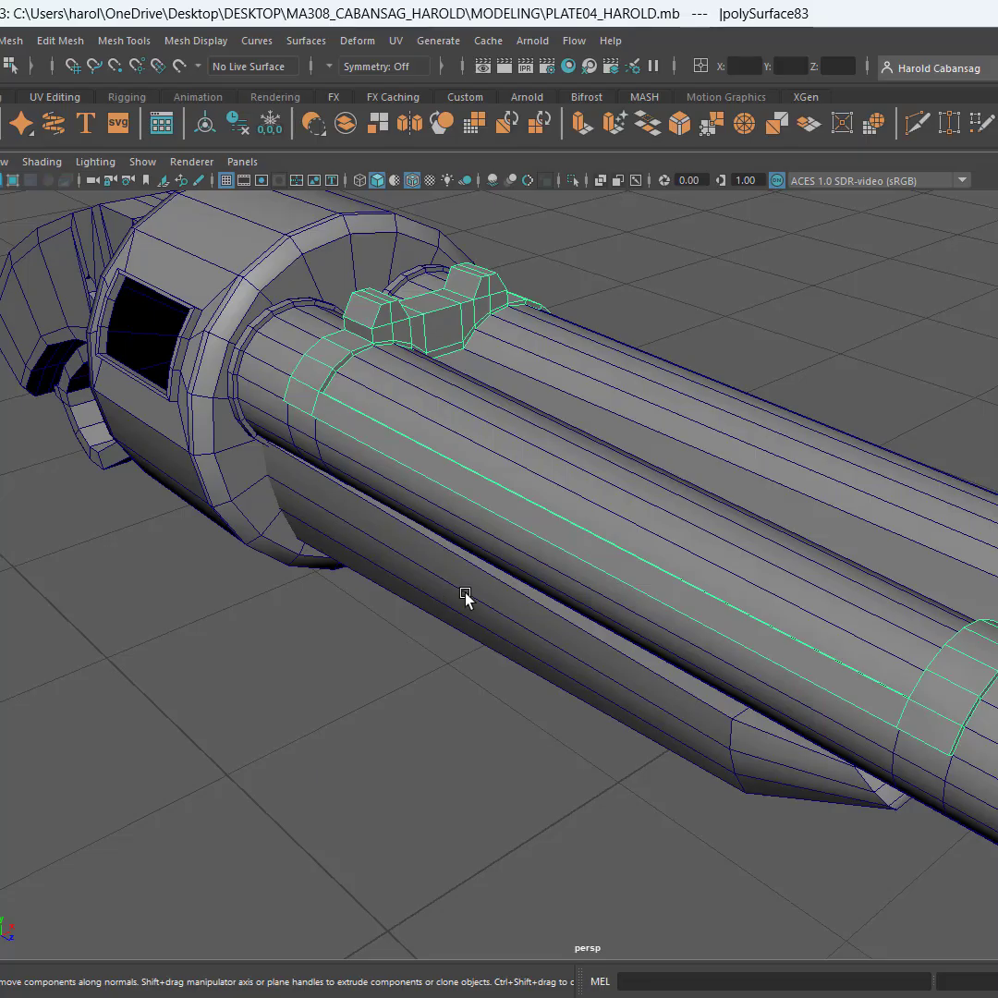
Reset the sight-and-strip piece's pivot to its center, and restore the Move tool's default settings
alt+drag(797, 456, 801, 455)
key(space)
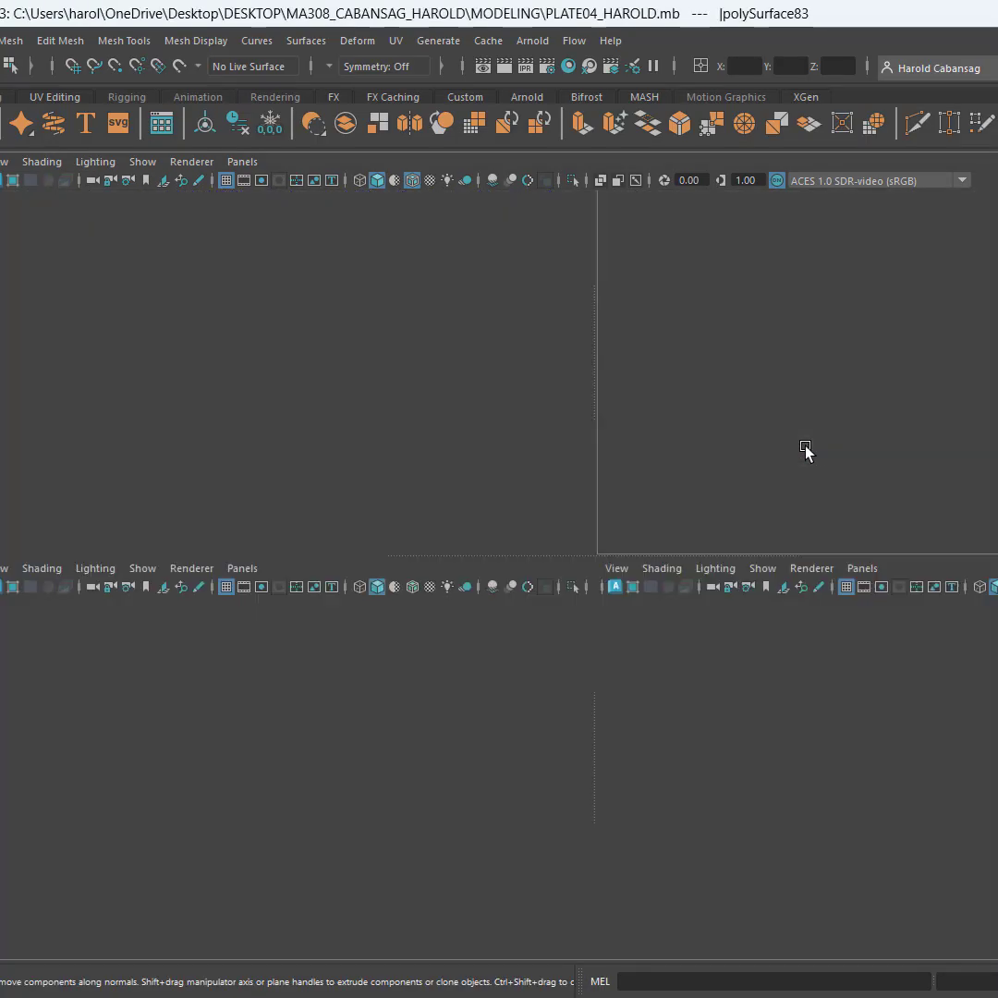
key(space)
alt+middle_drag(795, 450, 564, 481)
scroll(671, 460, down, 3)
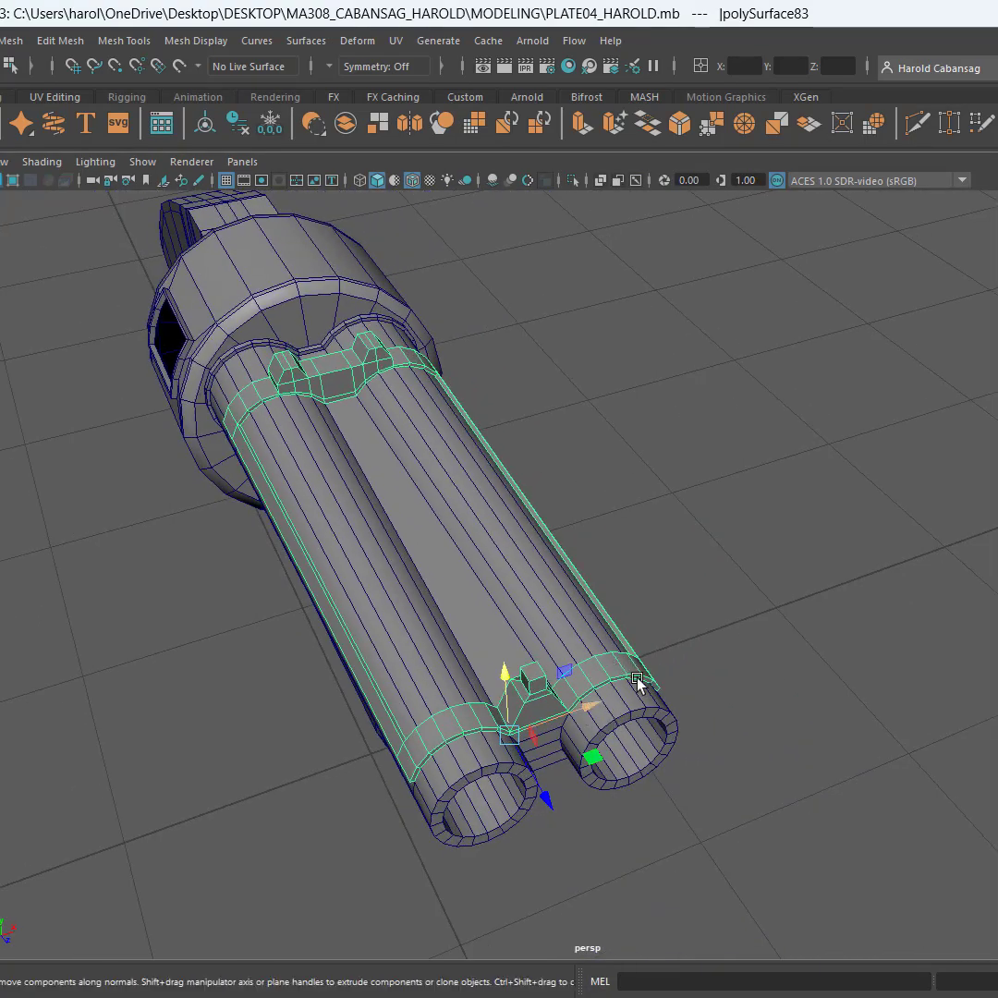
alt+drag(638, 679, 835, 546)
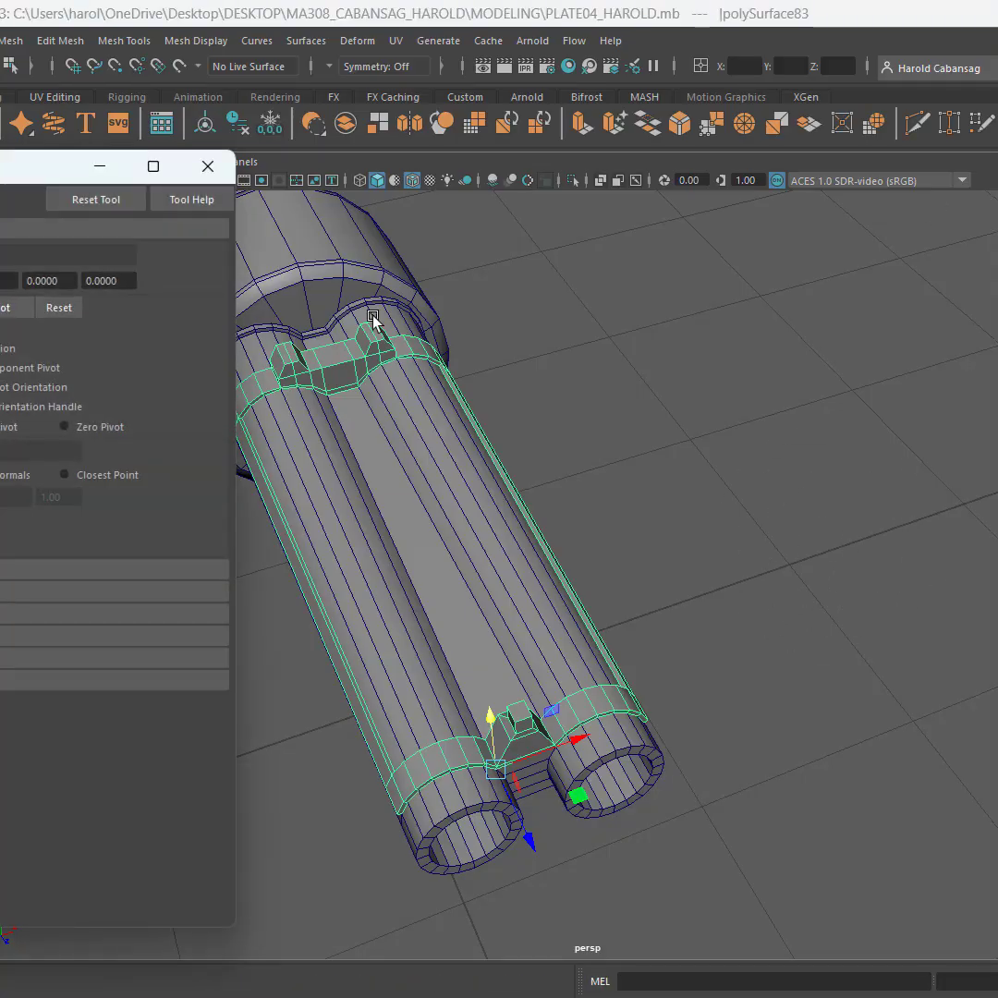
click(59, 308)
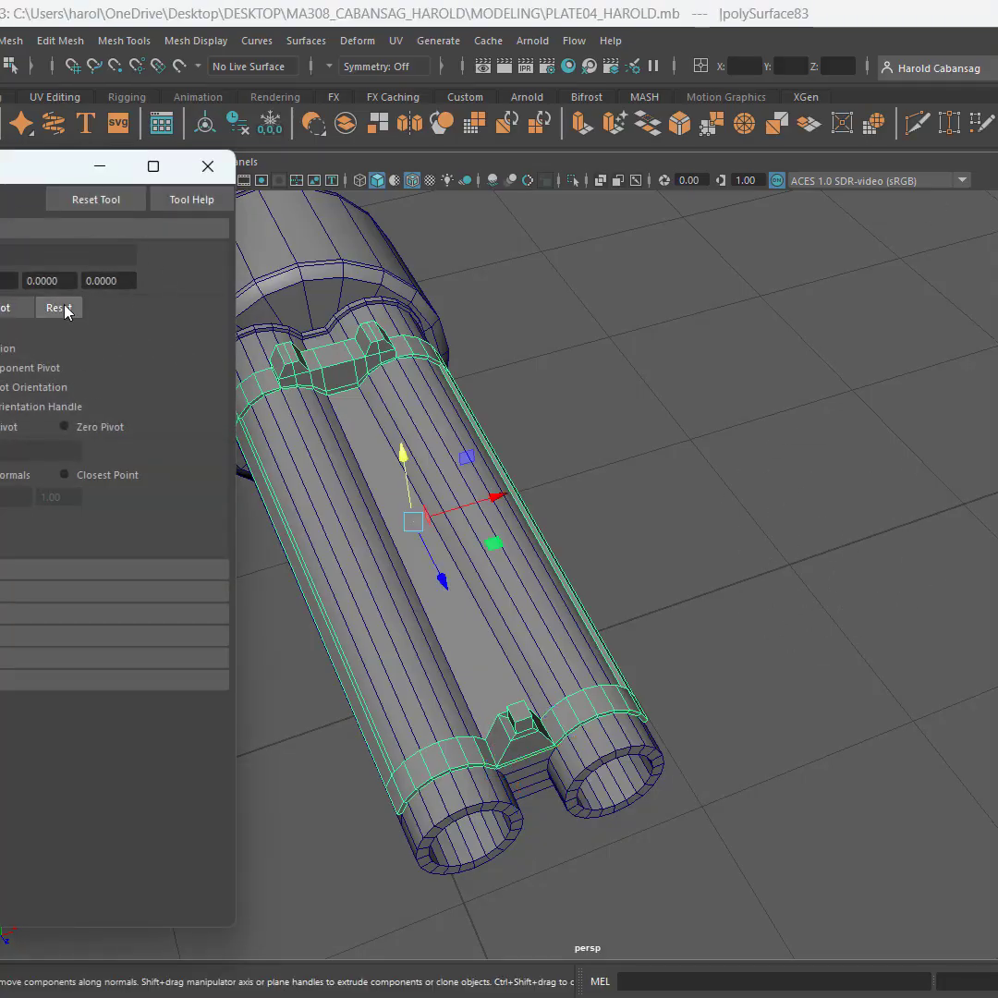
click(90, 200)
click(220, 173)
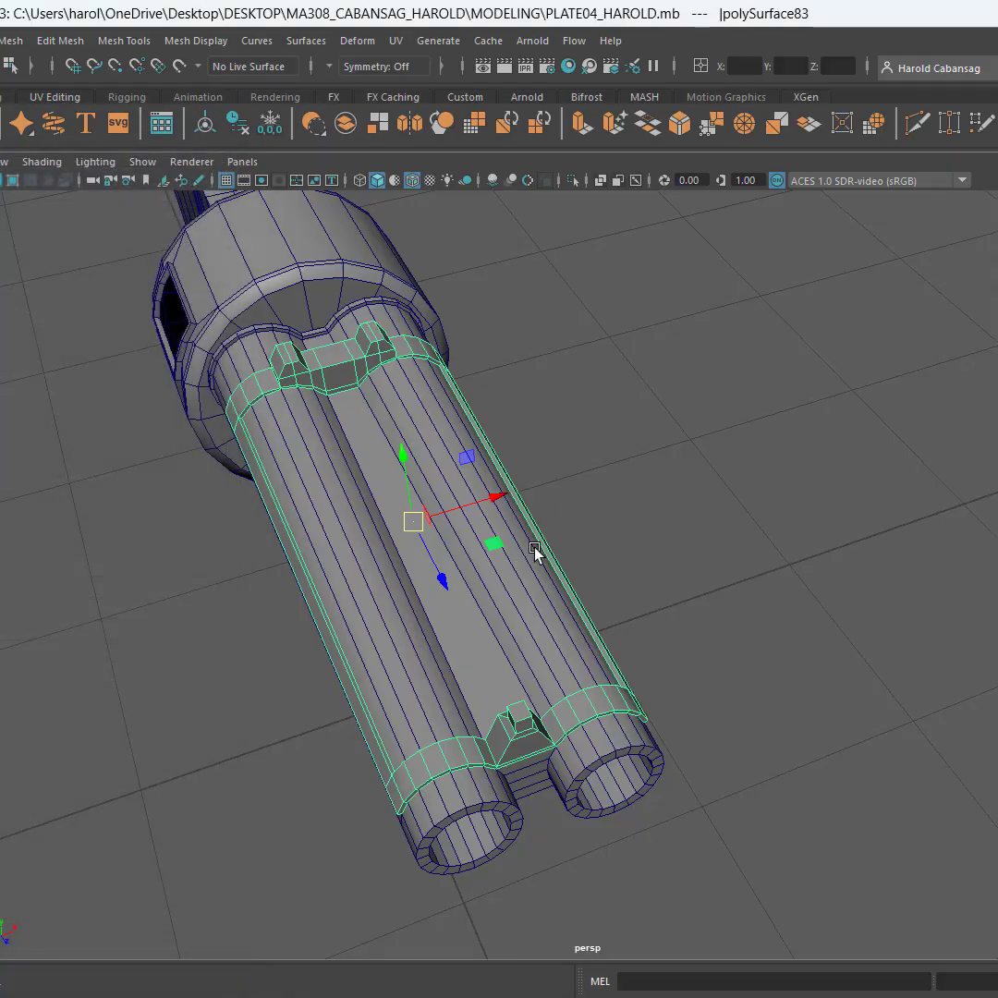
Duplicate the sight-and-strip piece along the X axis, placing the copy beside the shotgun, and save the scene
alt+drag(535, 553, 539, 536)
alt+drag(434, 515, 452, 570)
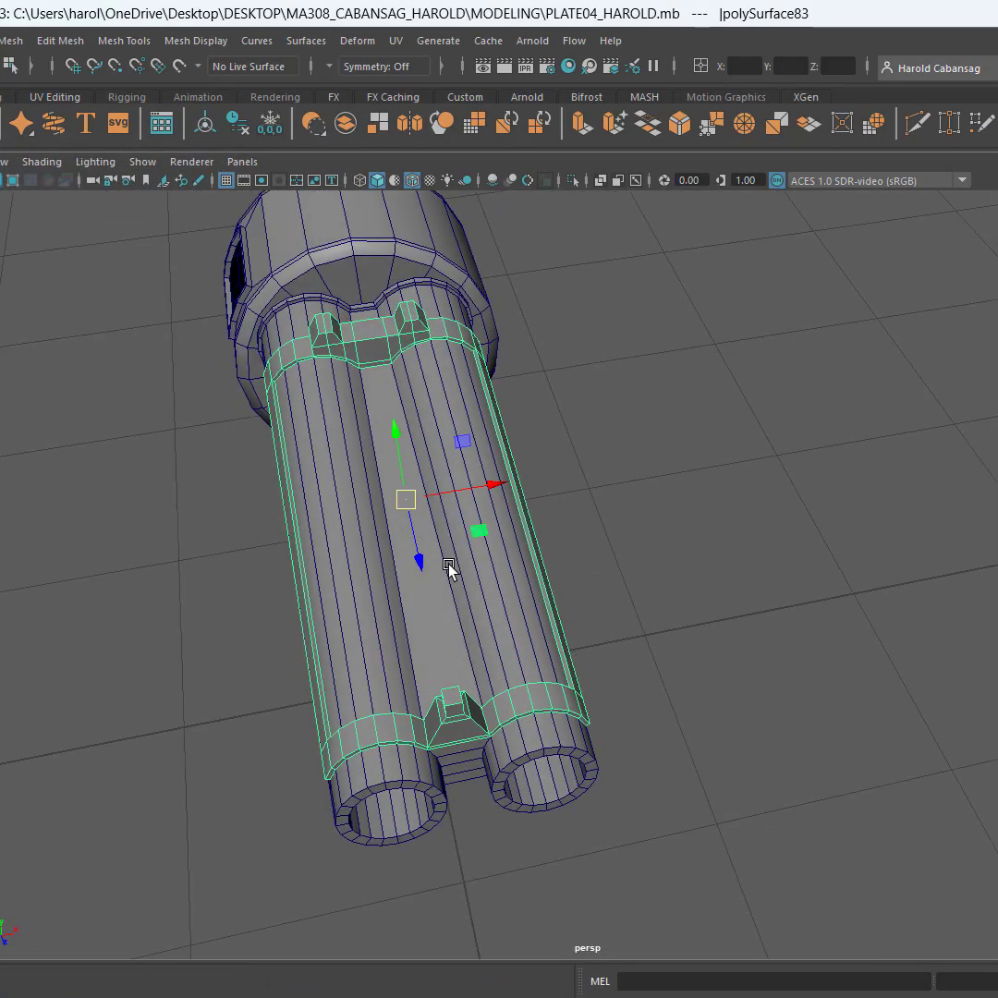
alt+middle_drag(573, 547, 459, 600)
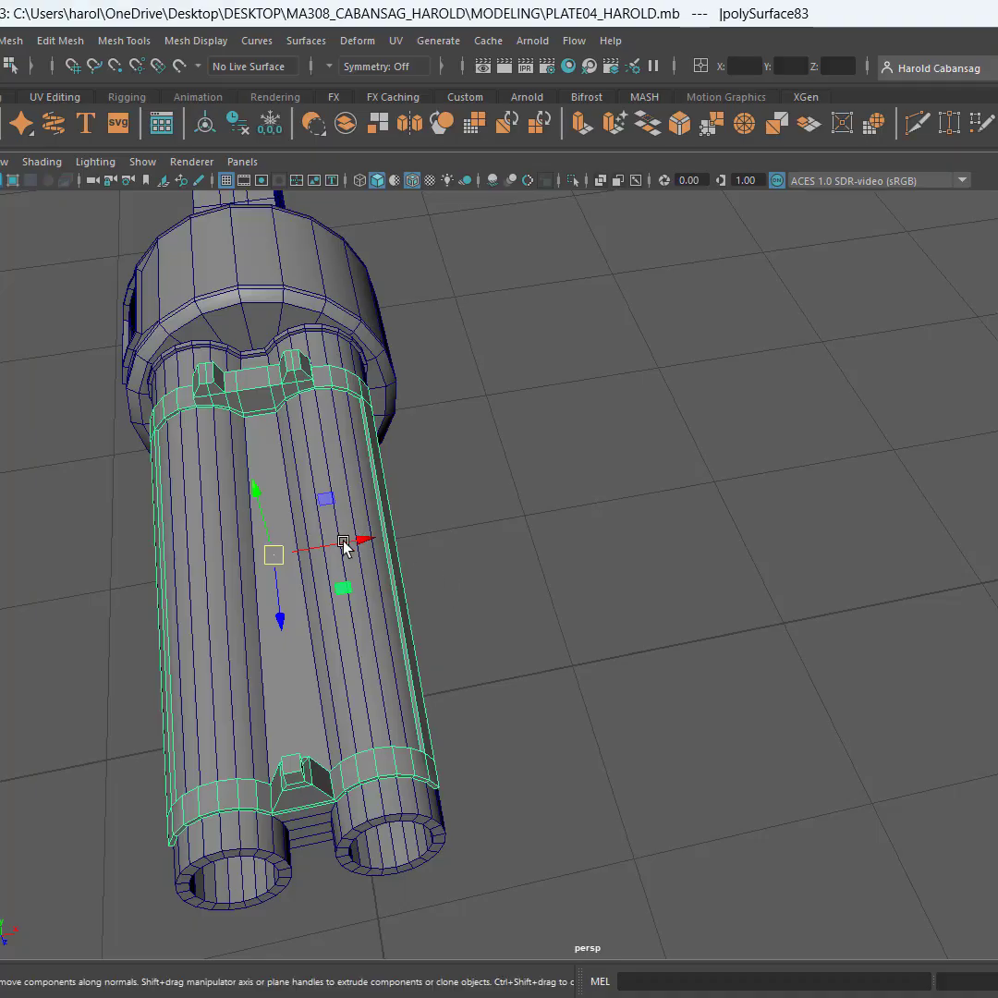
mouse_move(340, 545)
shift+mouse_down()
mouse_move(584, 546)
mouse_move(815, 527)
mouse_move(810, 542)
mouse_move(778, 541)
shift+mouse_up()
mouse_move(661, 658)
alt+middle_down()
mouse_move(543, 722)
mouse_move(496, 566)
mouse_move(483, 592)
alt+middle_up()
key(ctrl+s)
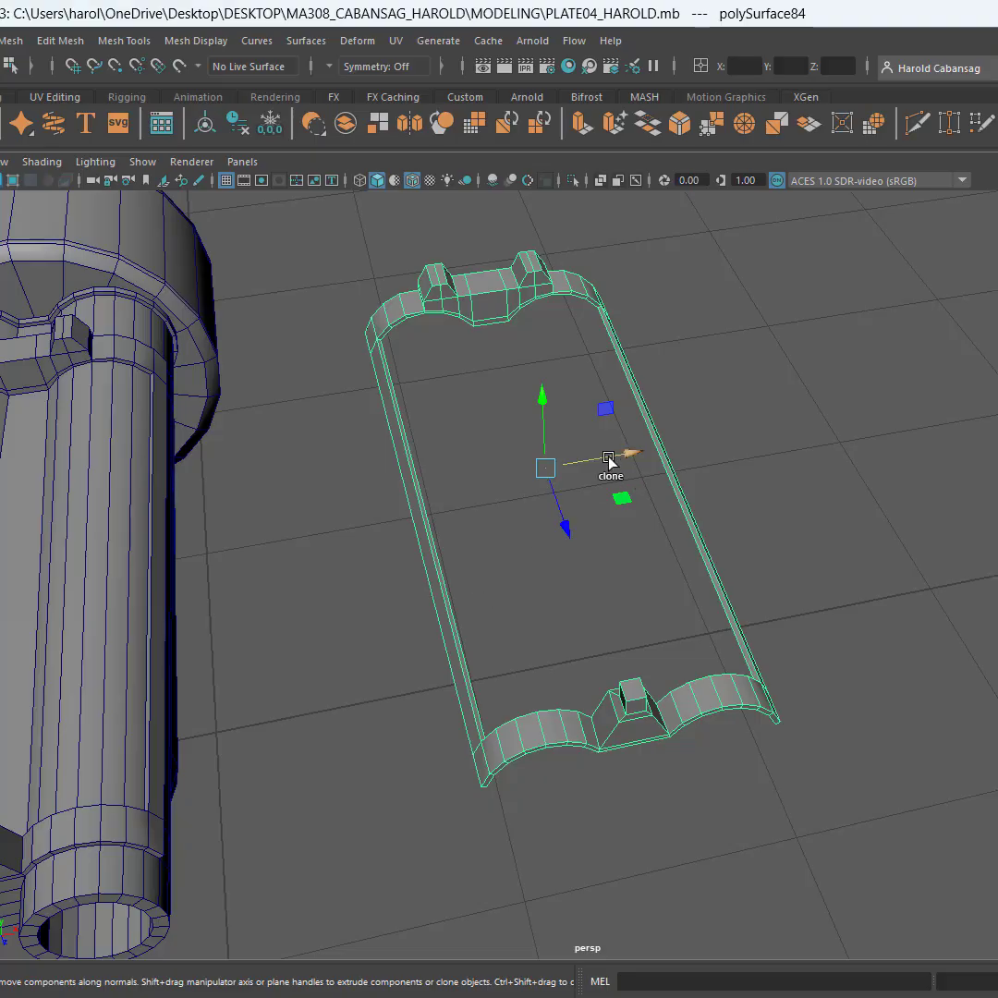
Duplicate the copy once more farther out along the X axis, and shift the first copy slightly along X
shift+drag(609, 462, 993, 442)
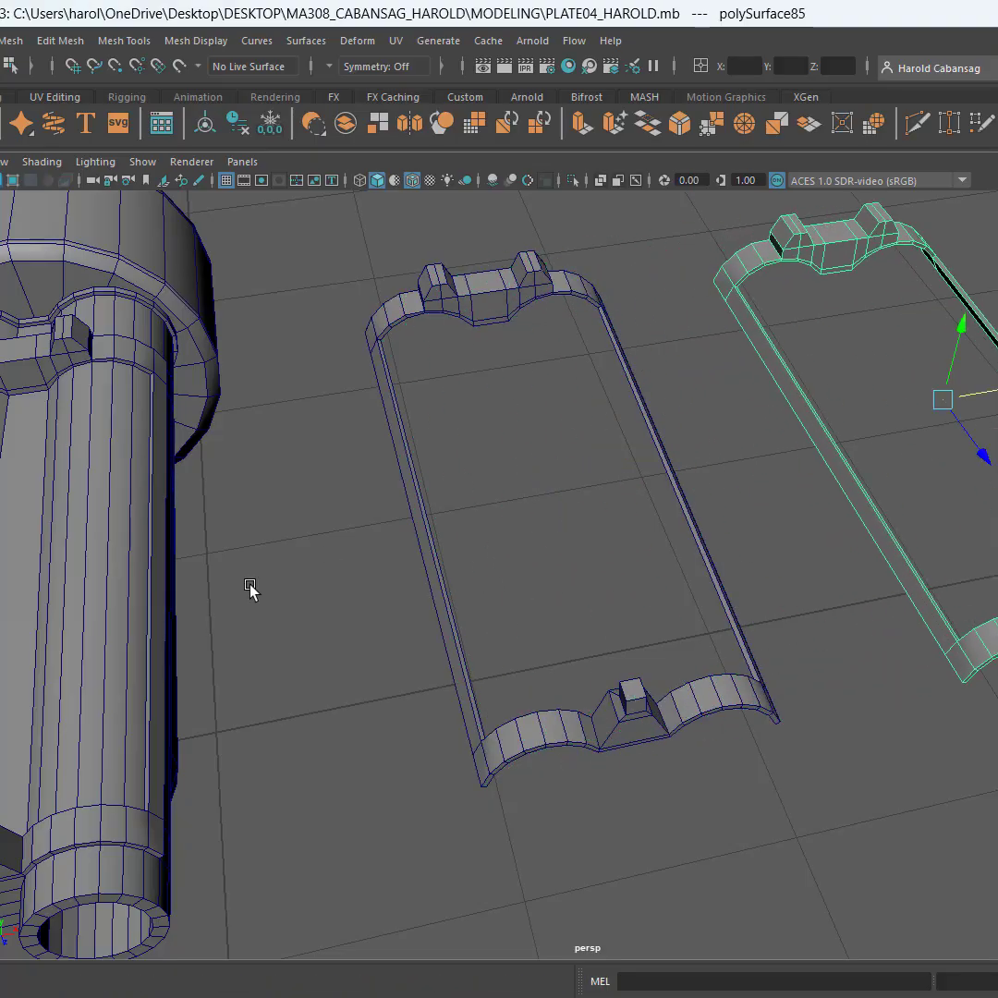
alt+middle_drag(249, 589, 436, 591)
alt+drag(522, 552, 624, 414)
drag(536, 283, 783, 794)
drag(751, 521, 792, 517)
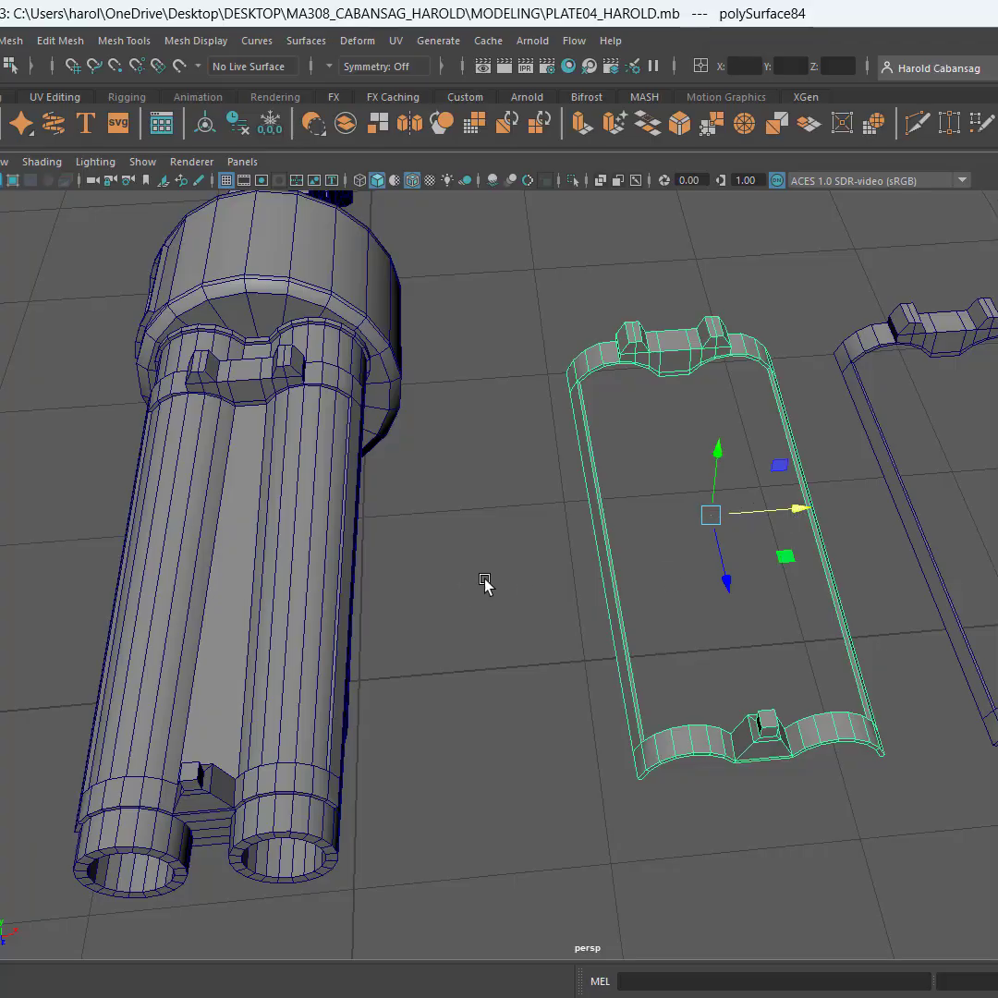
Hide the whole shotgun together with the sight-and-strip piece fitted on its barrels
alt+drag(485, 585, 465, 577)
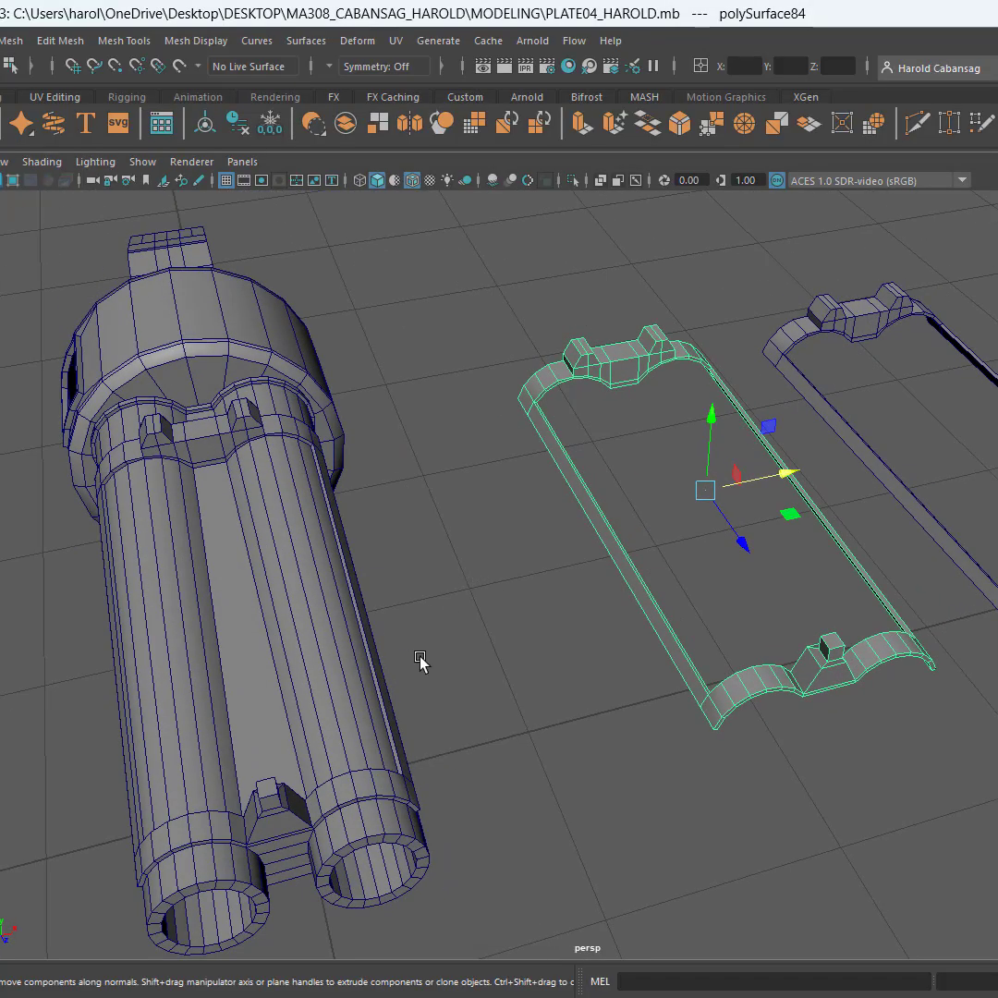
alt+drag(418, 662, 608, 688)
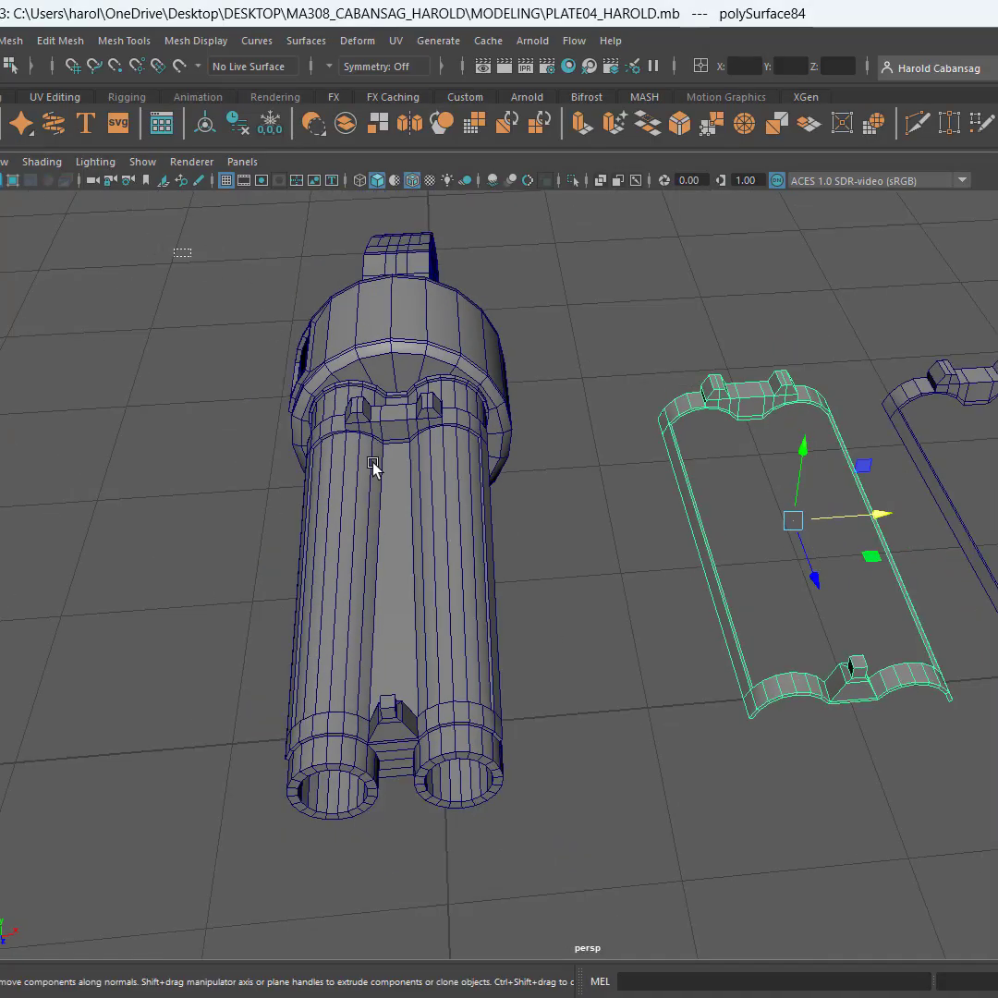
drag(182, 251, 541, 840)
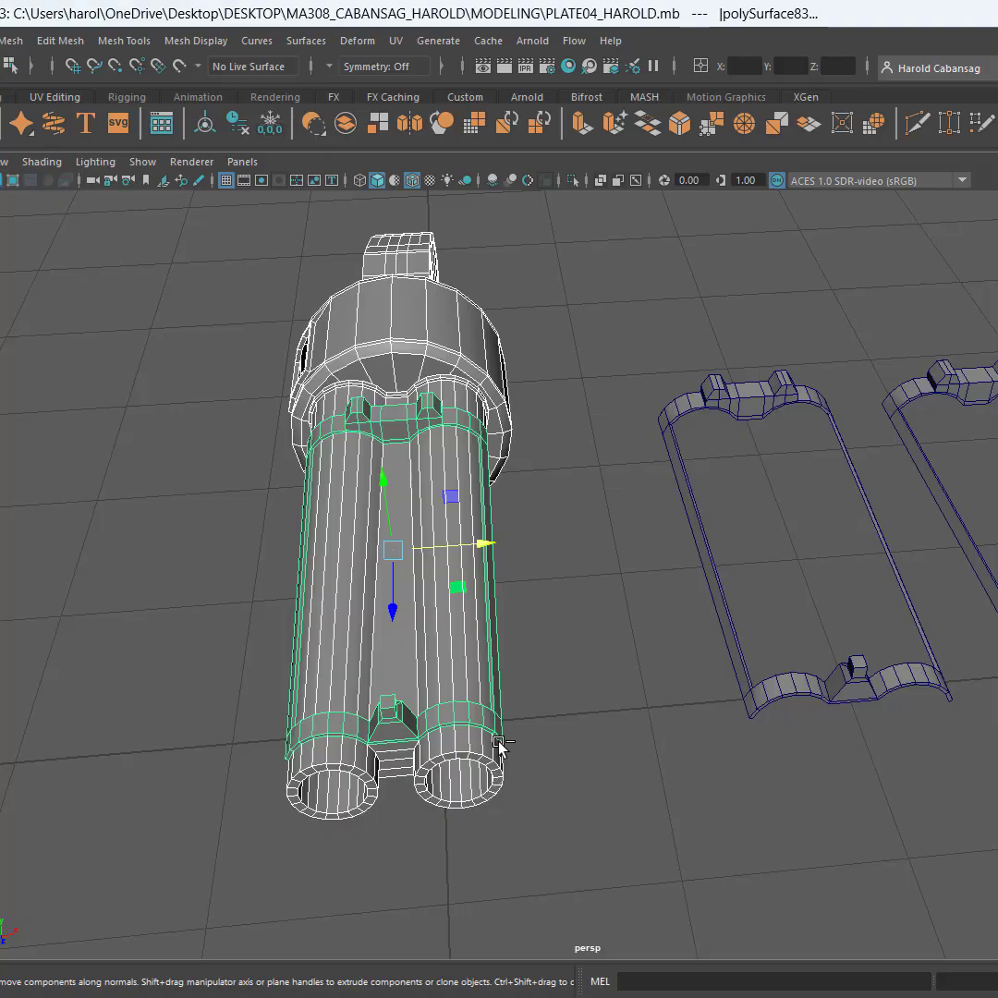
key(ctrl+h)
Space the two remaining copies farther apart along the X axis and deselect them
alt+drag(519, 554, 541, 688)
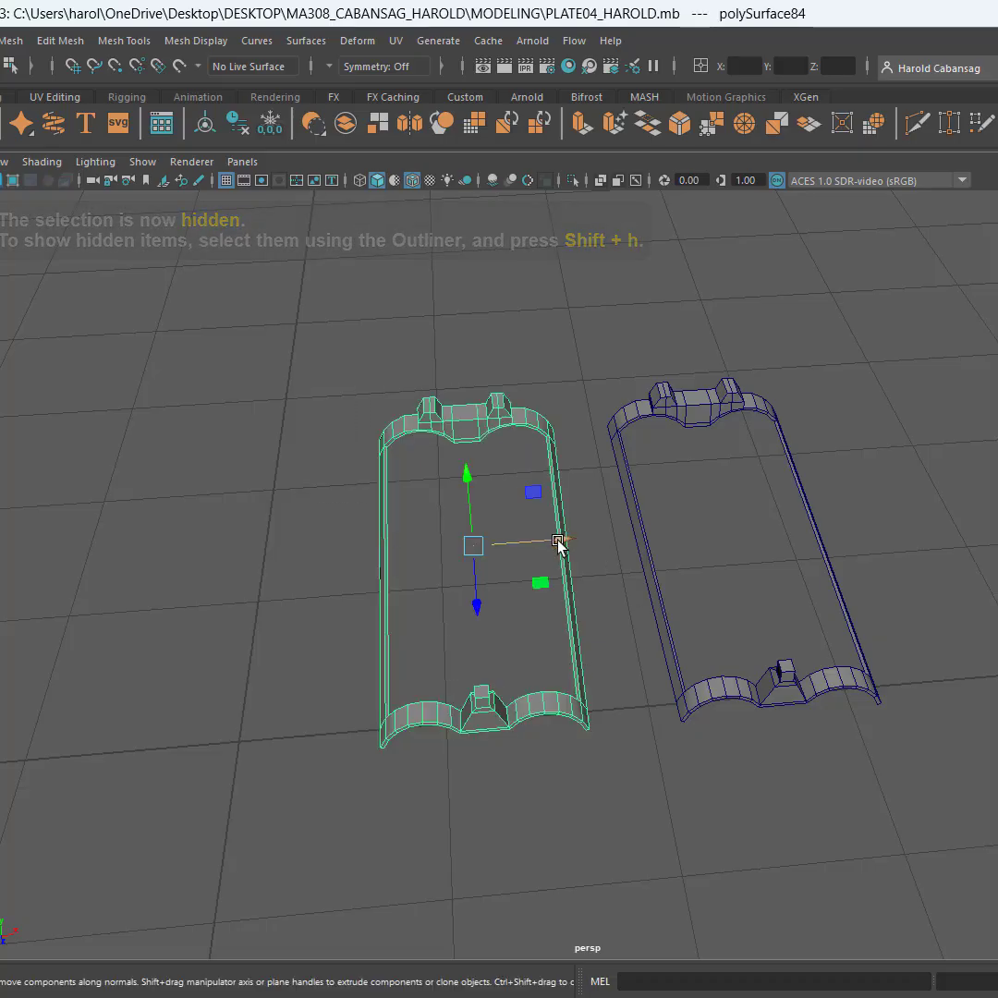
drag(559, 541, 546, 540)
drag(873, 374, 663, 813)
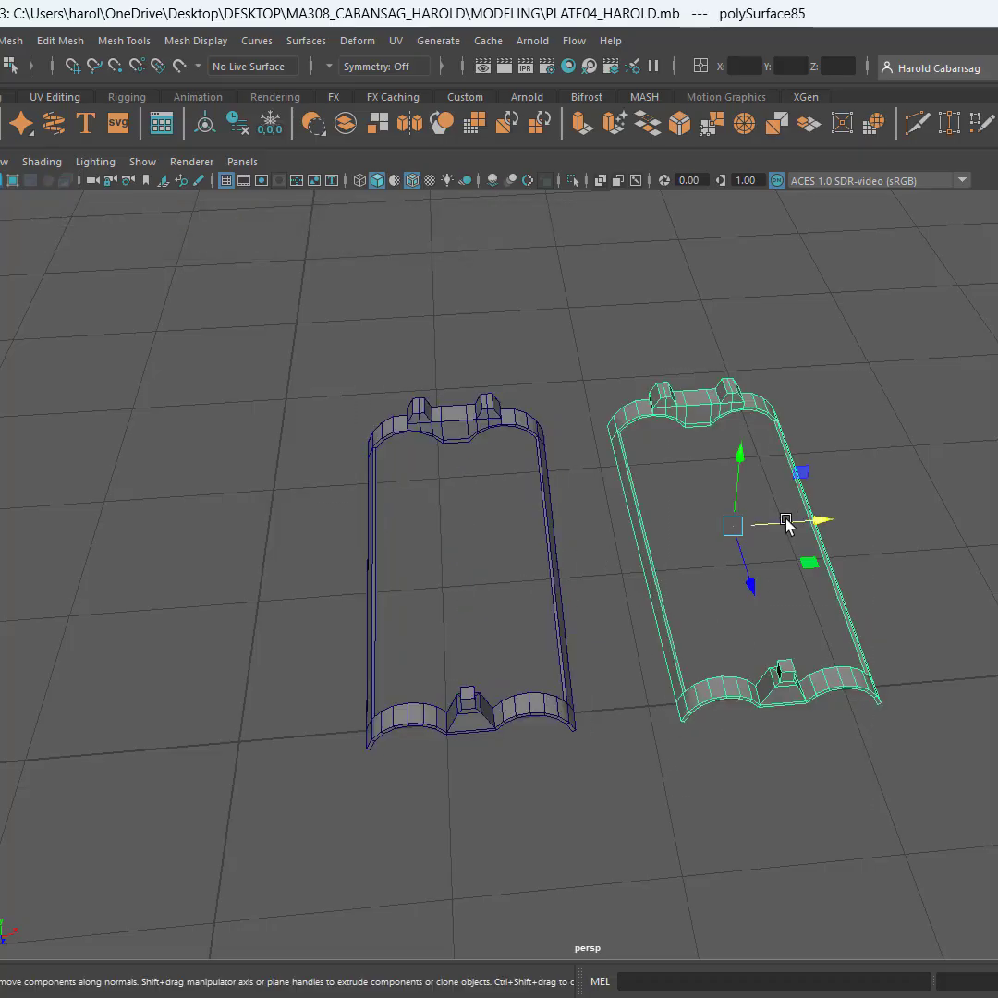
drag(787, 524, 902, 526)
click(646, 673)
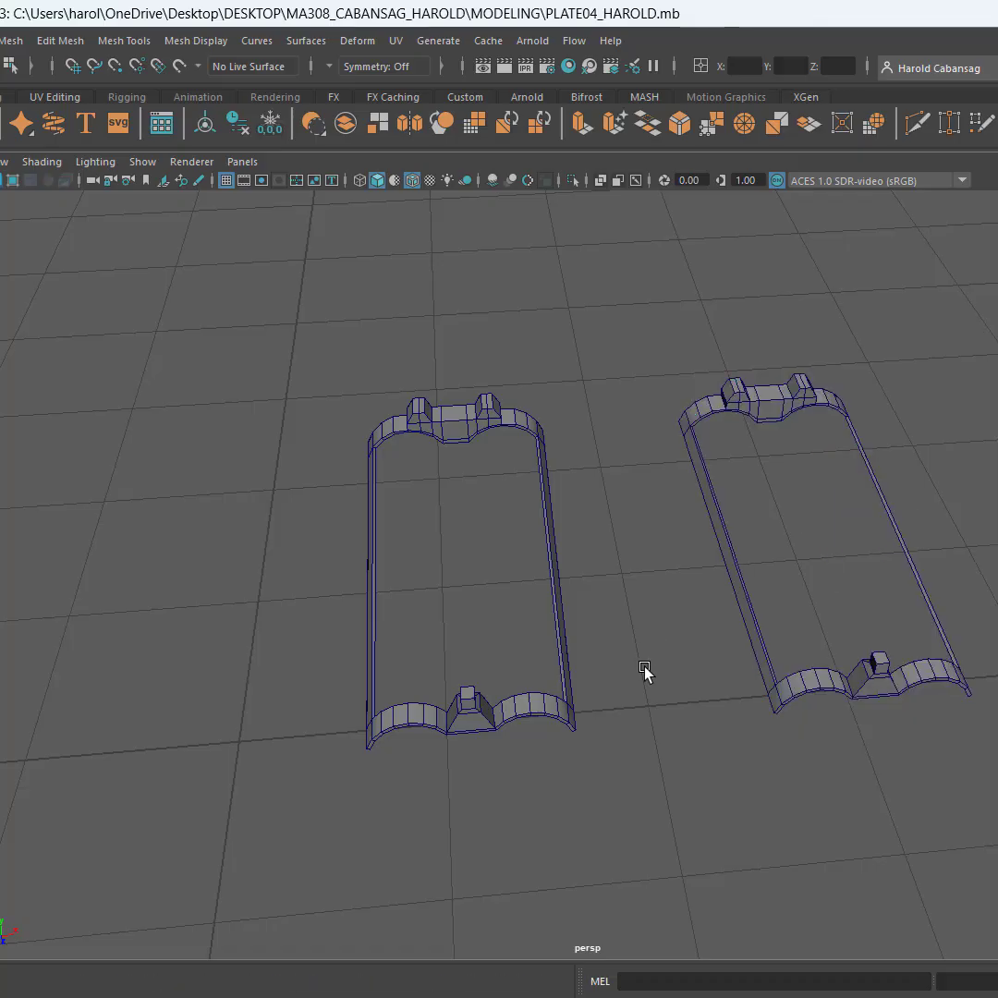
Turn on the smooth mesh preview for the second copy, the one farther from the shotgun
scroll(645, 671, up, 3)
alt+drag(645, 668, 643, 666)
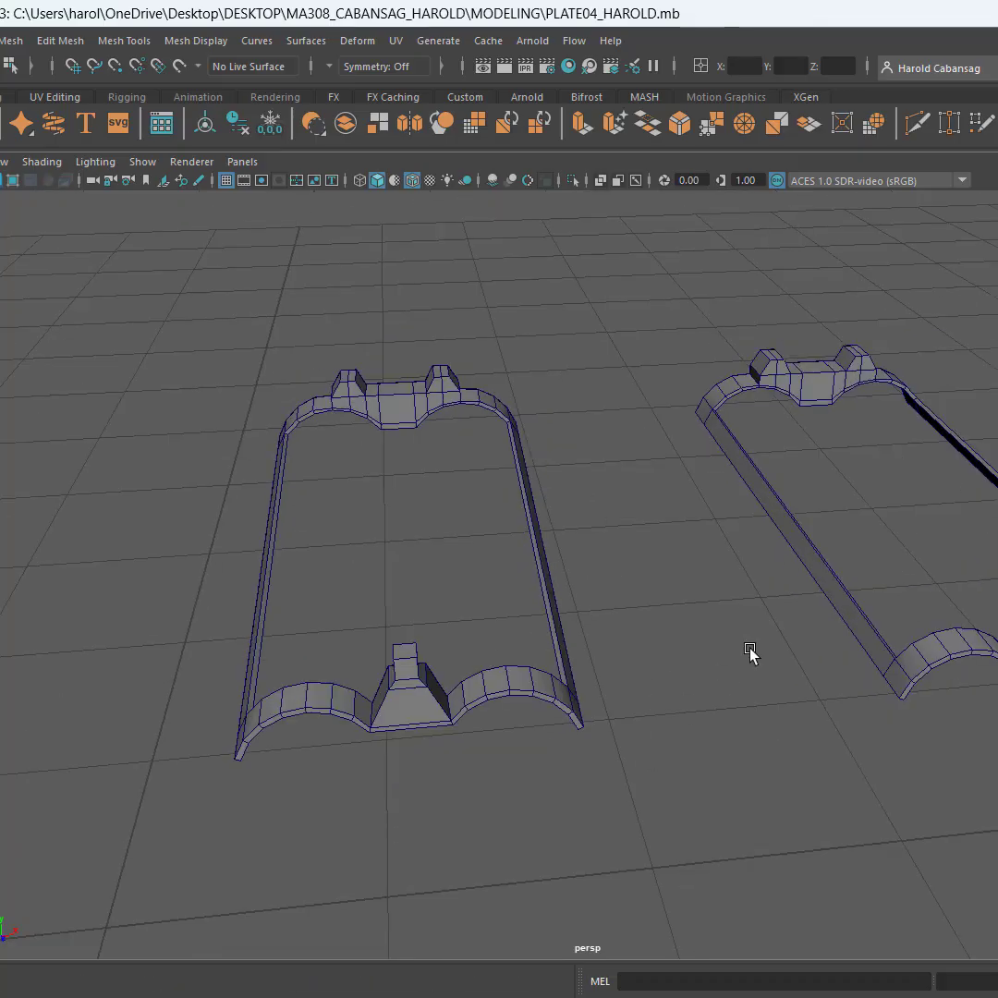
alt+drag(751, 652, 668, 675)
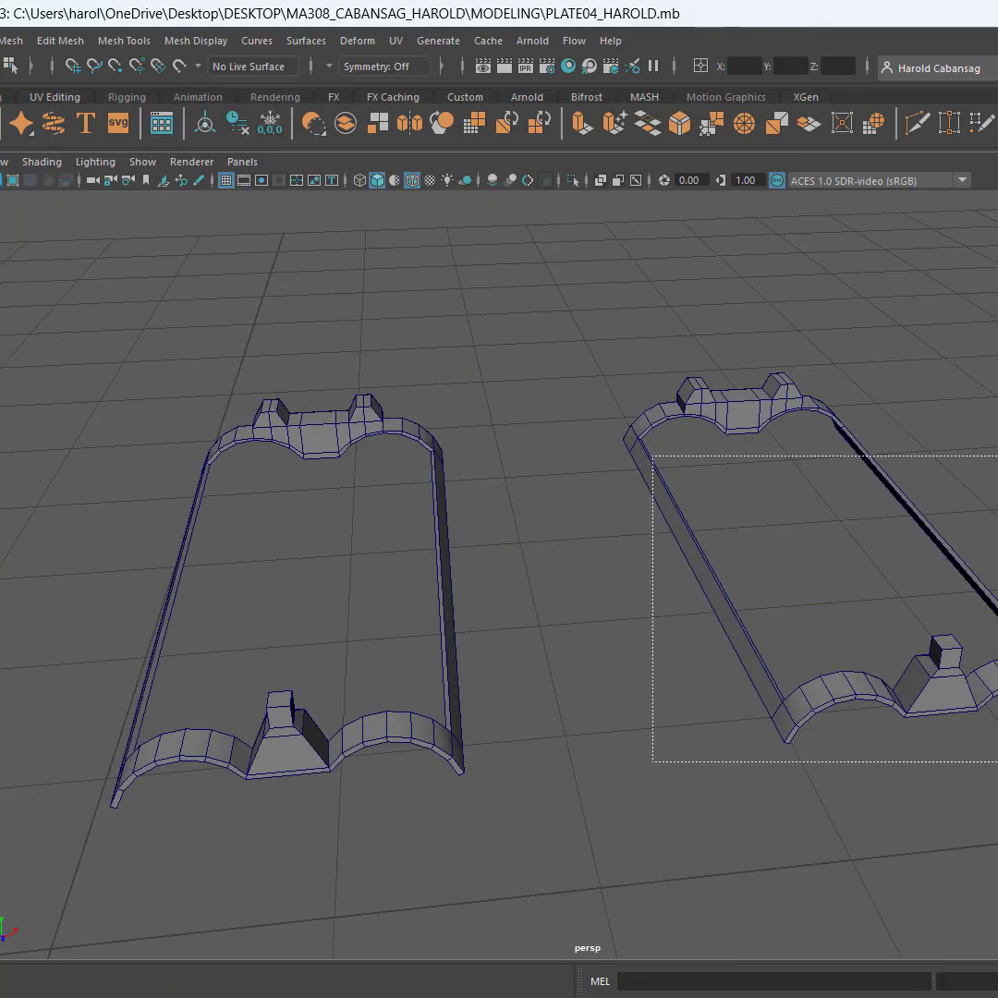
click(757, 705)
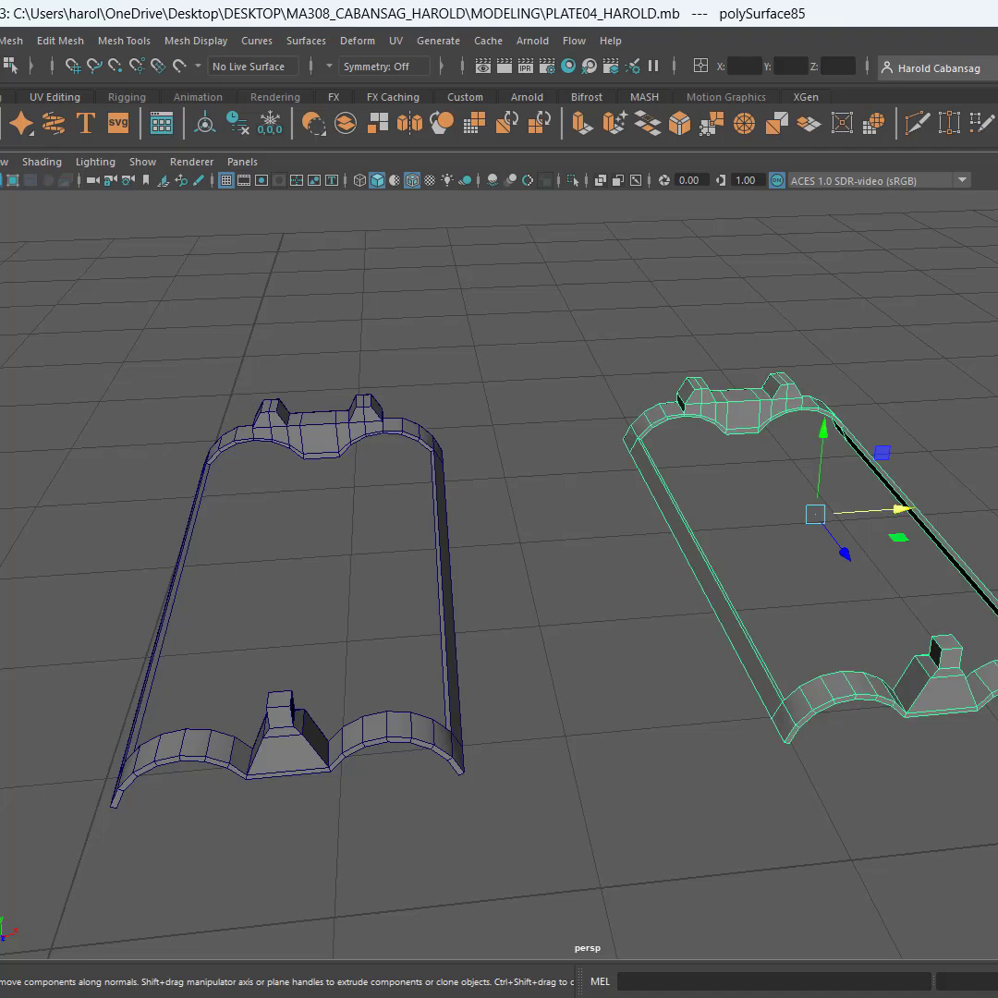
key(3)
Examine how smoothing rounds the second copy's two-post sight, side strips and corners
scroll(871, 401, up, 10)
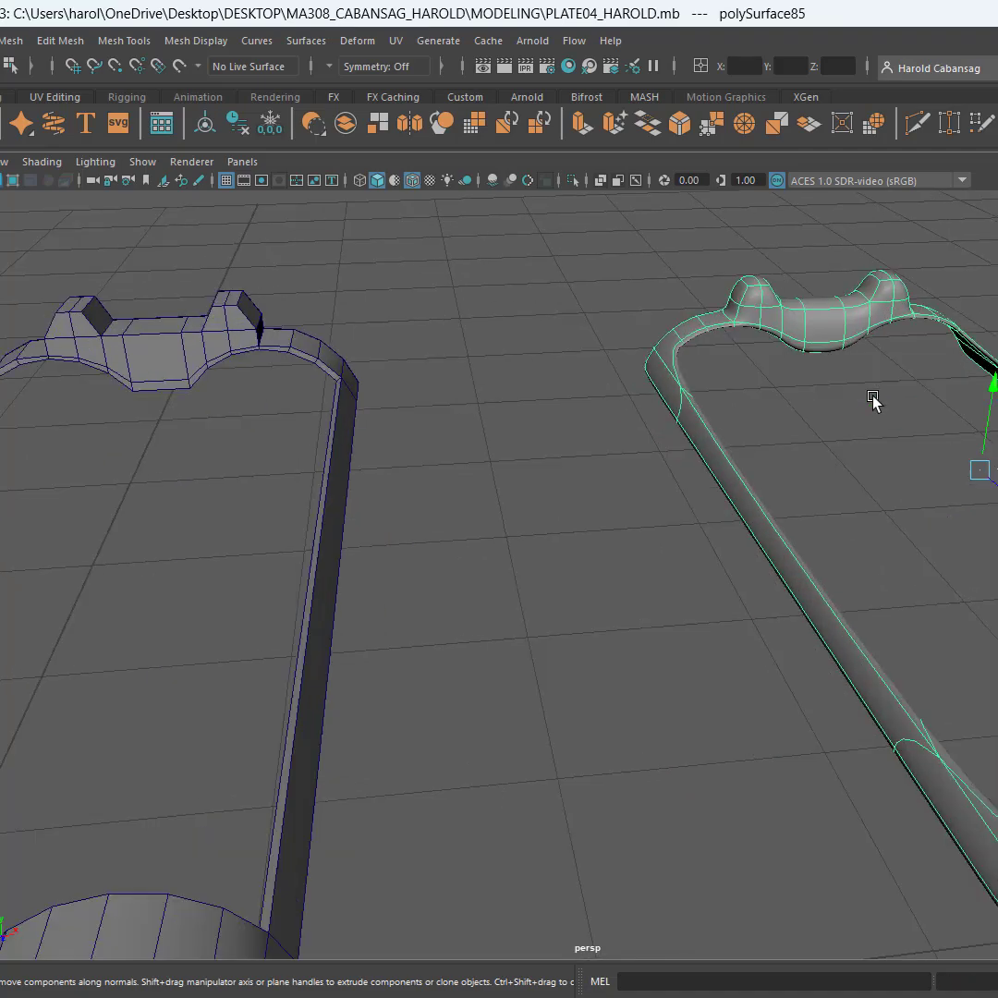
click(907, 349)
scroll(701, 528, down, 5)
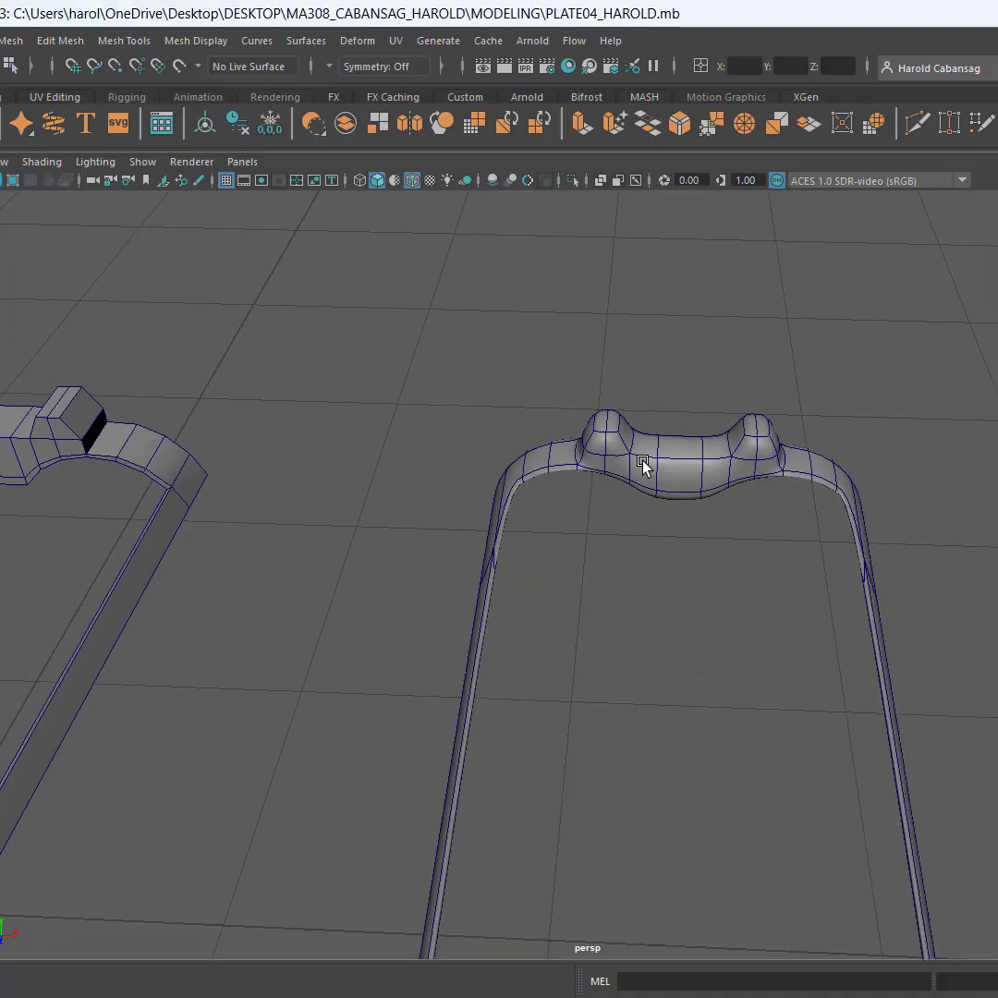
click(635, 490)
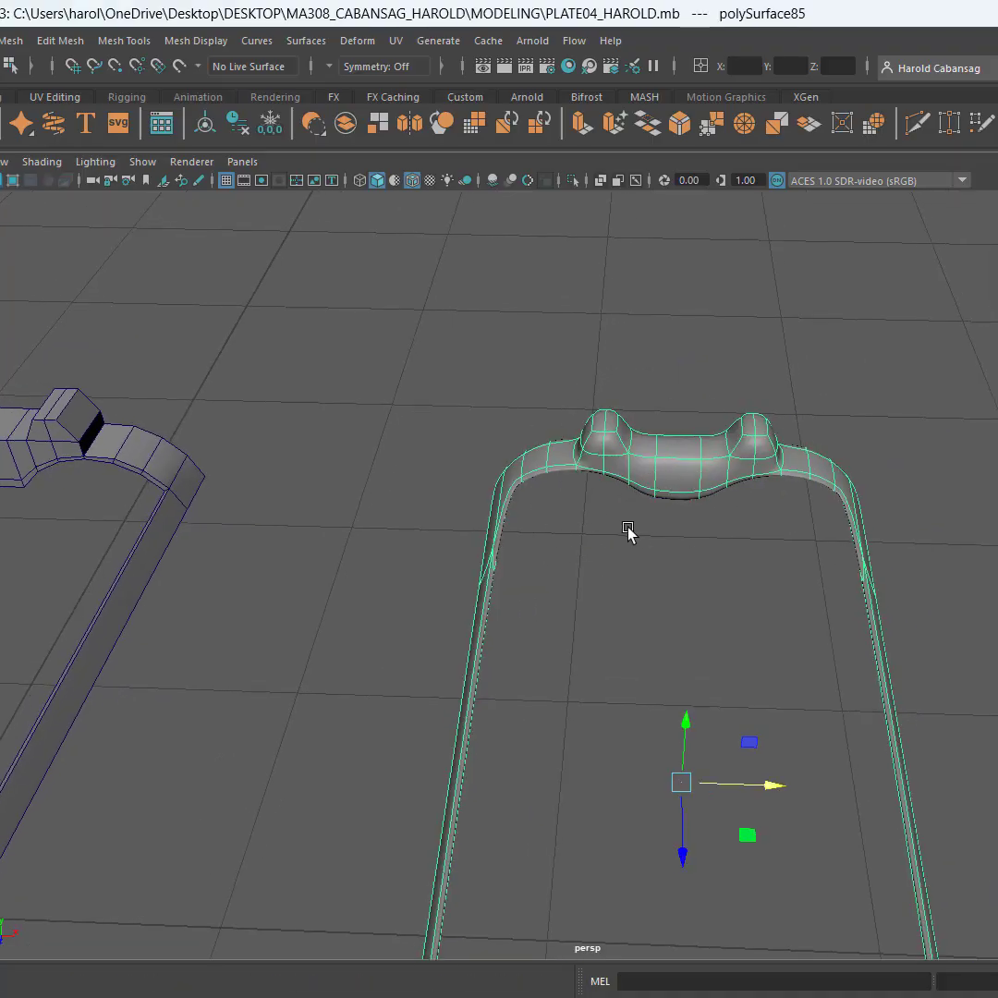
alt+drag(628, 535, 450, 540)
scroll(499, 444, down, 5)
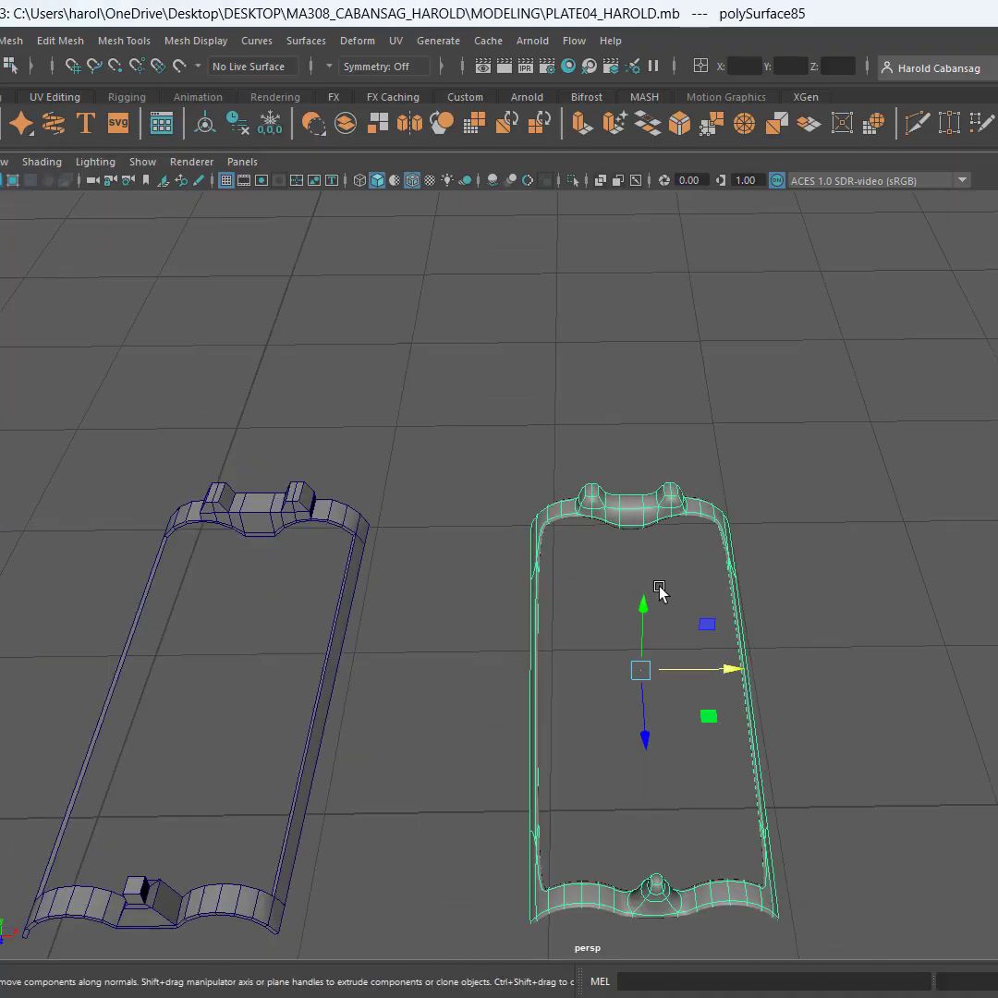
alt+drag(660, 592, 490, 614)
scroll(619, 480, up, 5)
scroll(666, 388, up, 2)
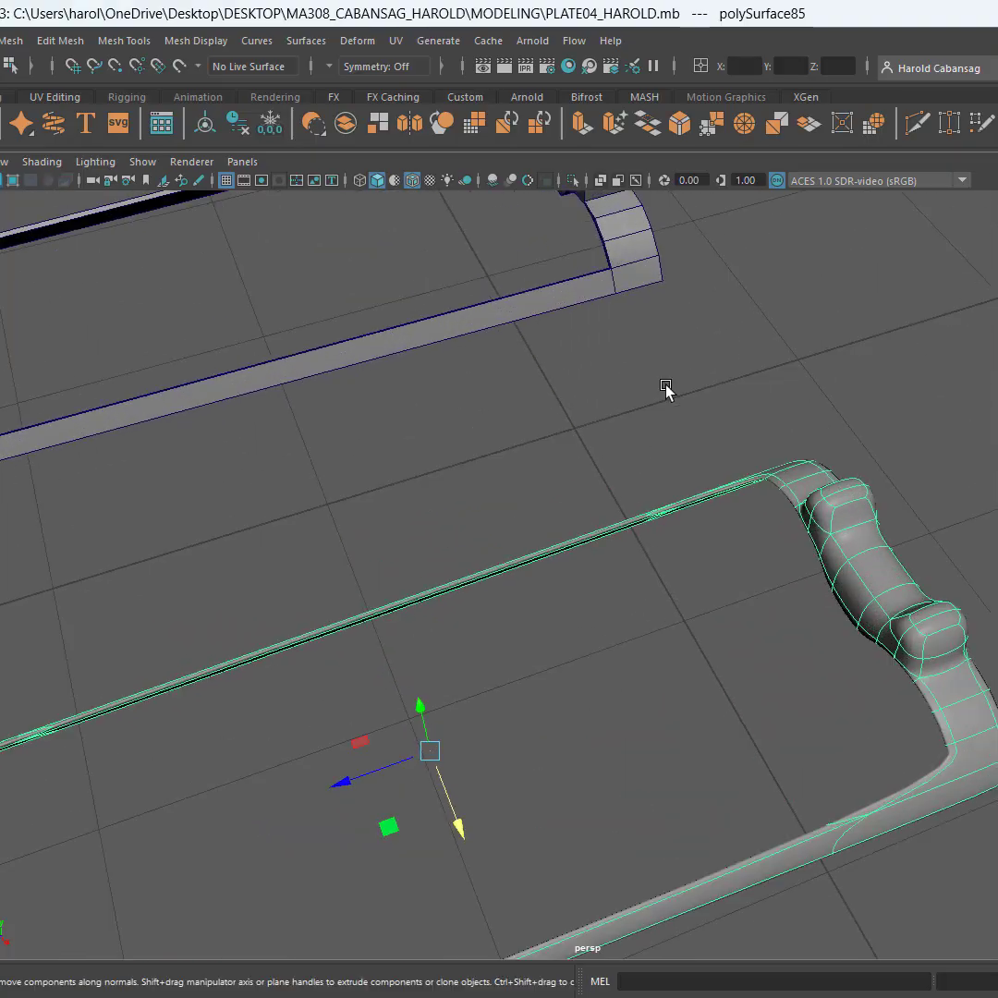
Turn on the smooth mesh preview for the first copy, displayed together with its low-poly cage
alt+middle_drag(666, 389, 655, 691)
click(604, 462)
scroll(567, 470, up, 4)
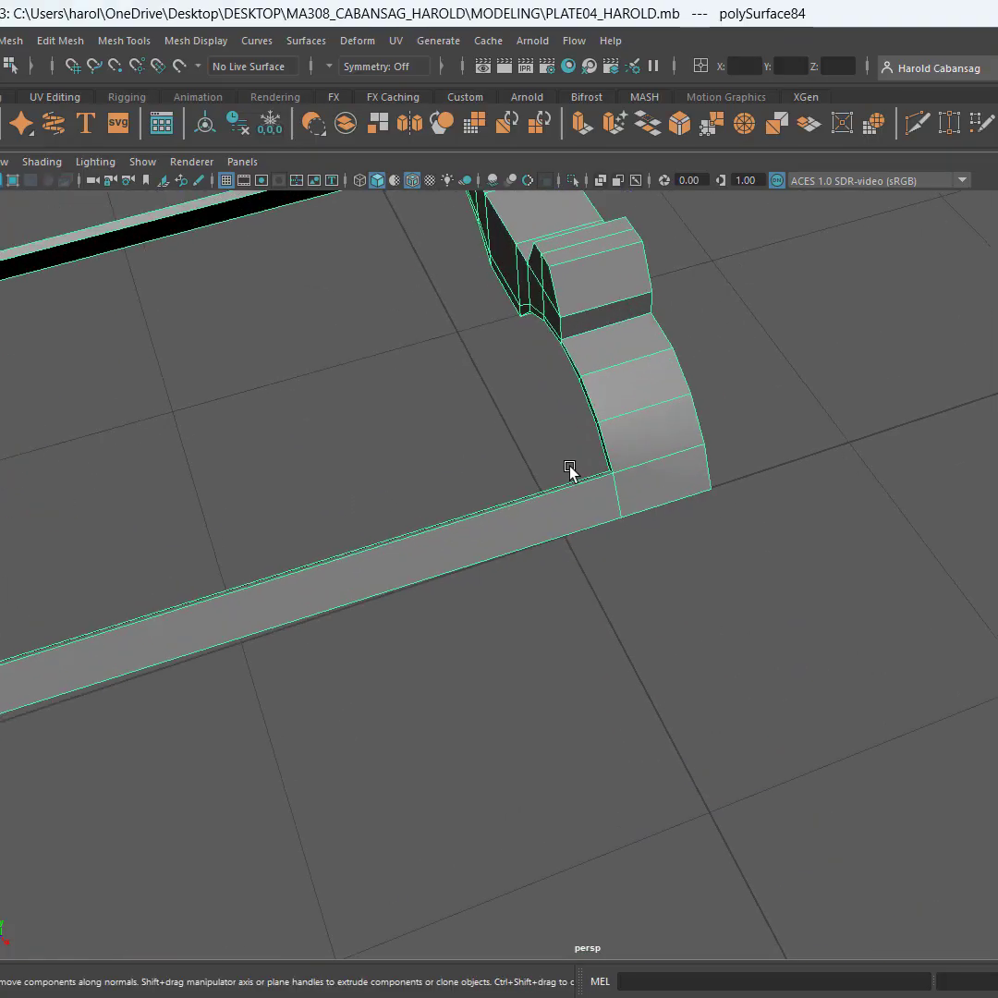
alt+middle_drag(580, 530, 692, 621)
alt+drag(572, 609, 611, 547)
alt+middle_drag(544, 648, 625, 537)
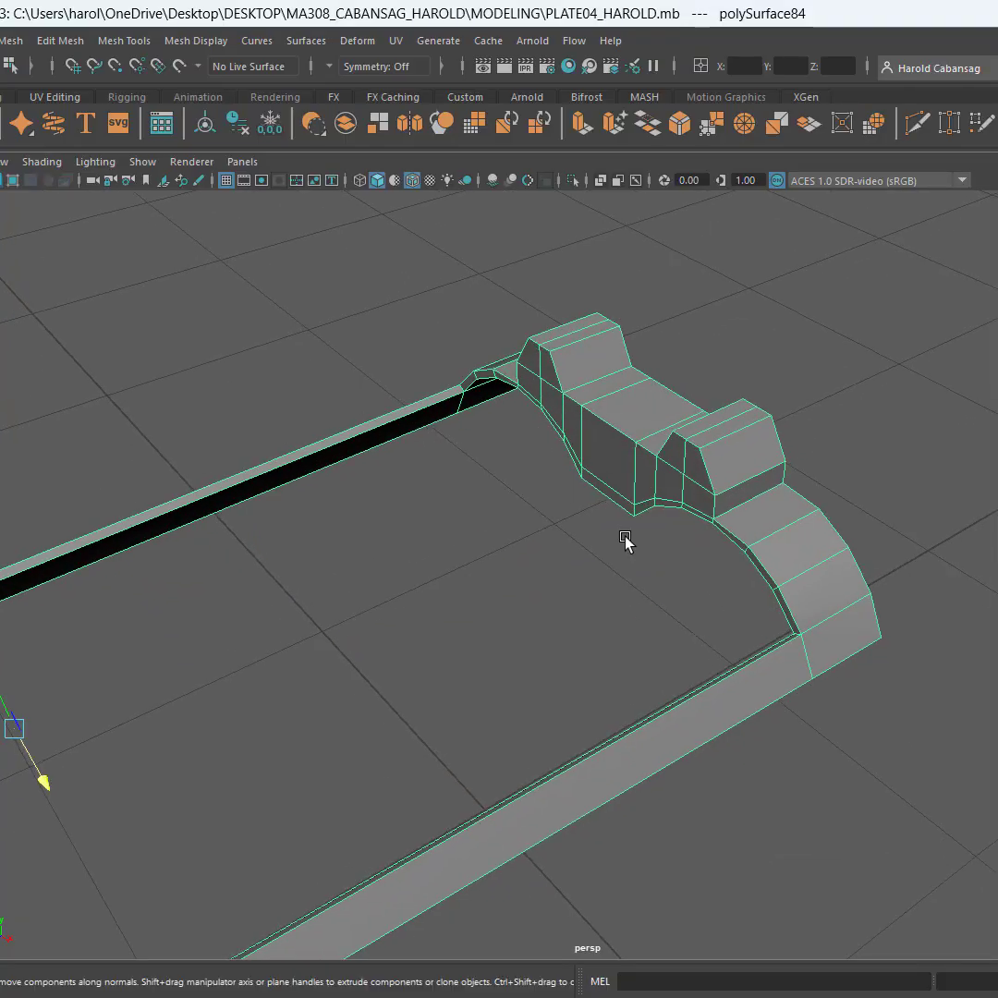
key(3)
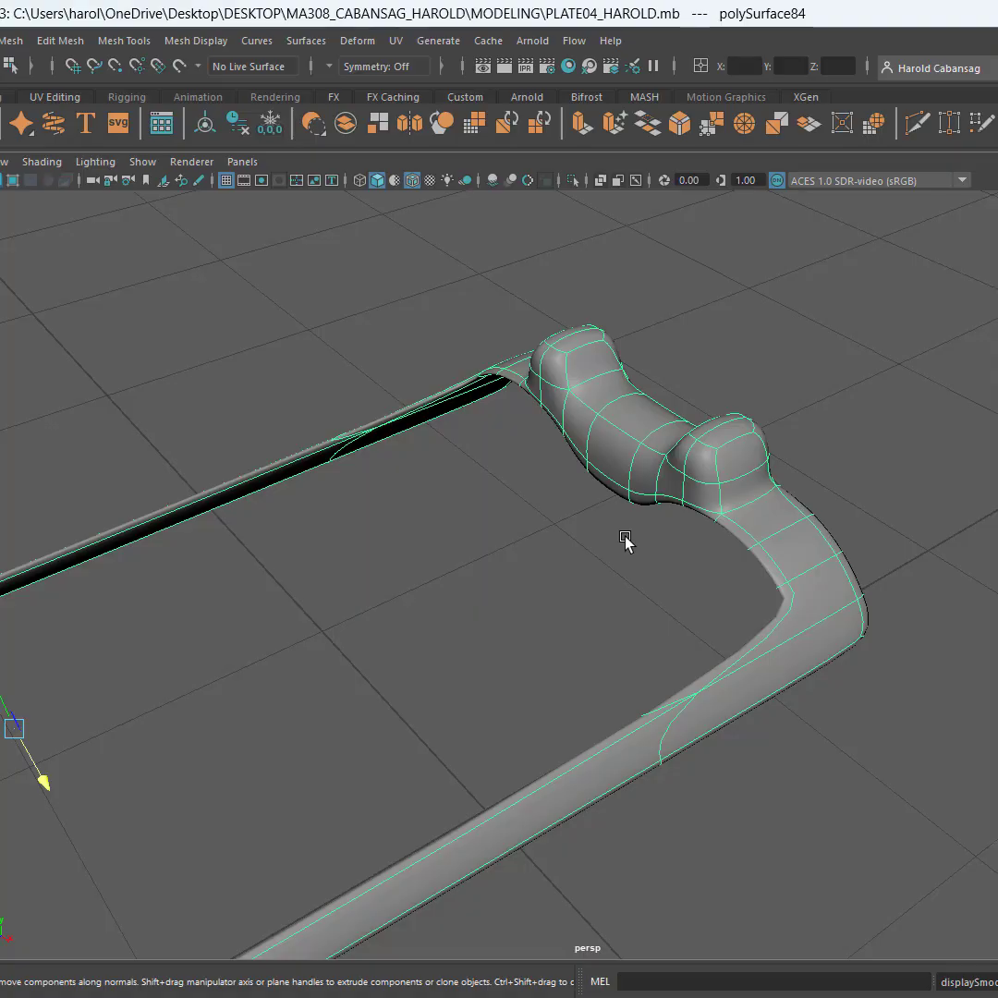
key(2)
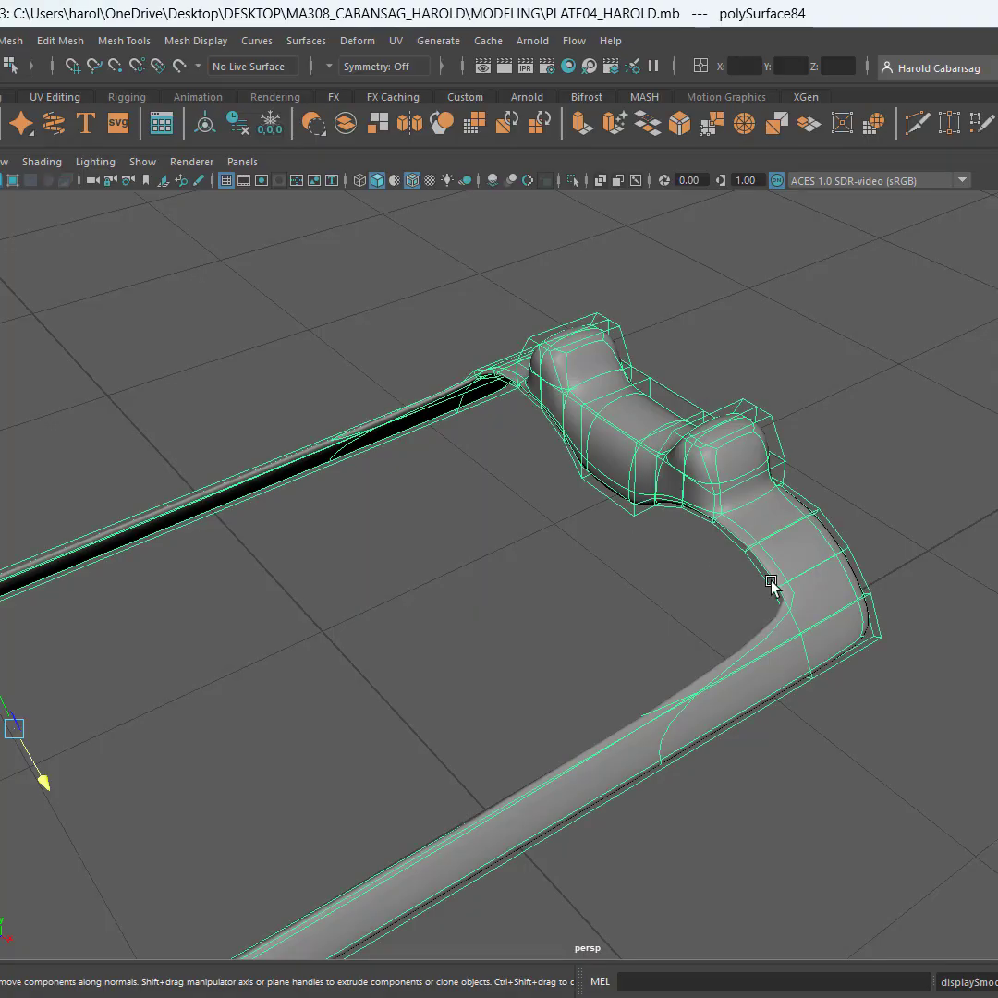
Compare the first copy's smoothed shape with its cage around the two-post sight and the corner joining the side strip
alt+drag(771, 583, 649, 496)
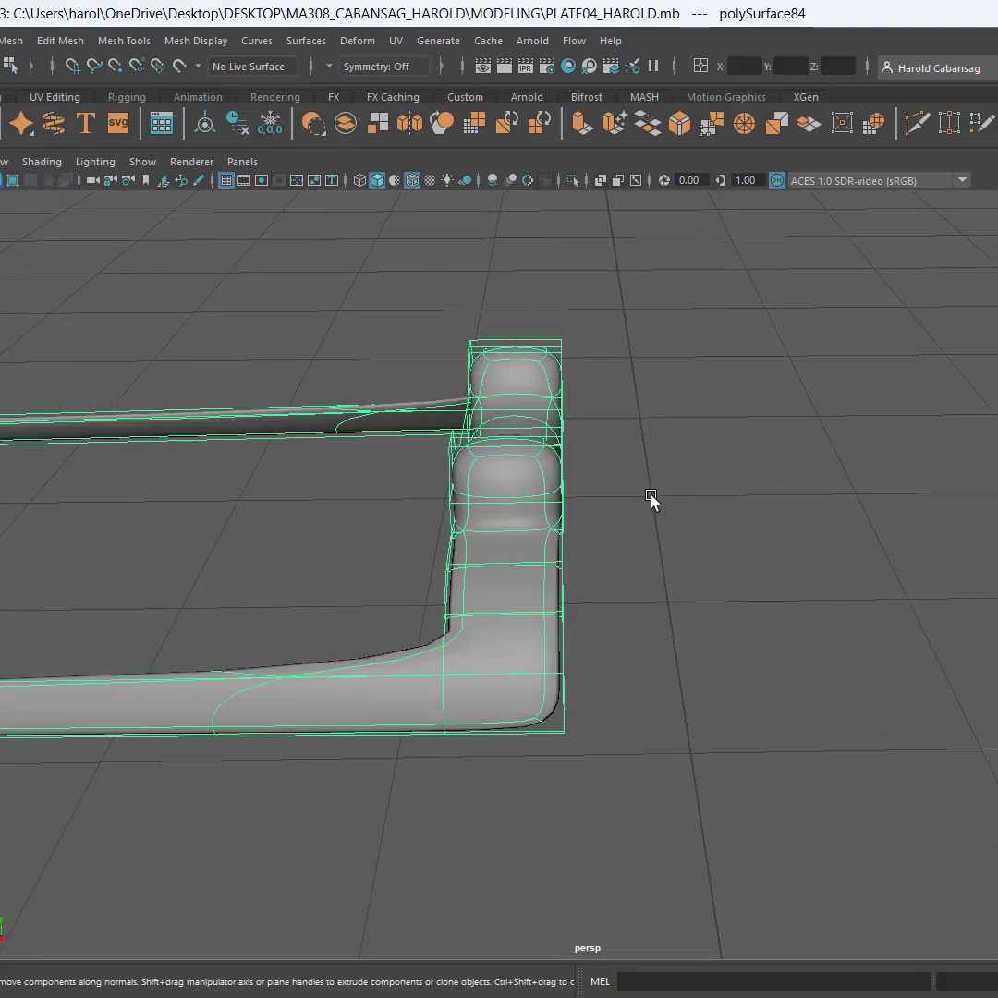
scroll(651, 497, up, 4)
alt+middle_drag(452, 411, 728, 462)
key(ctrl)
key(ctrl)
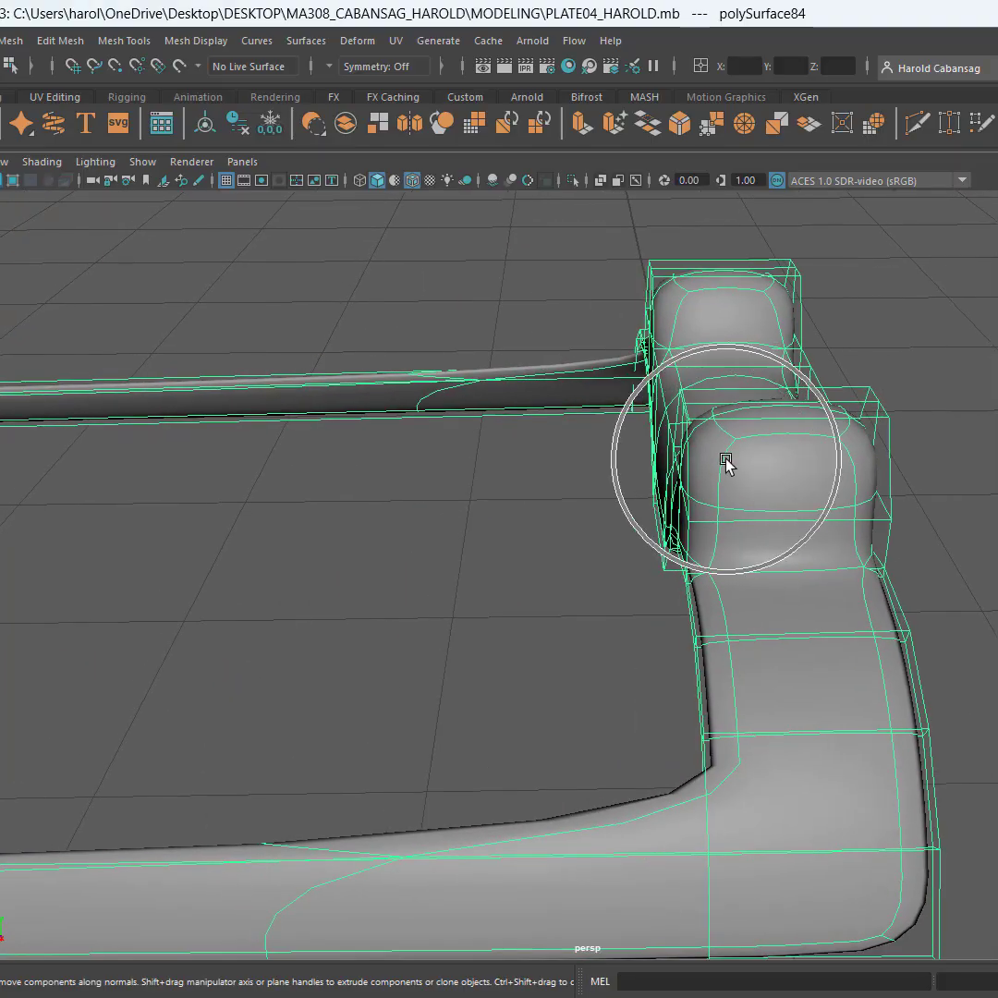
key(ctrl)
key(ctrl)
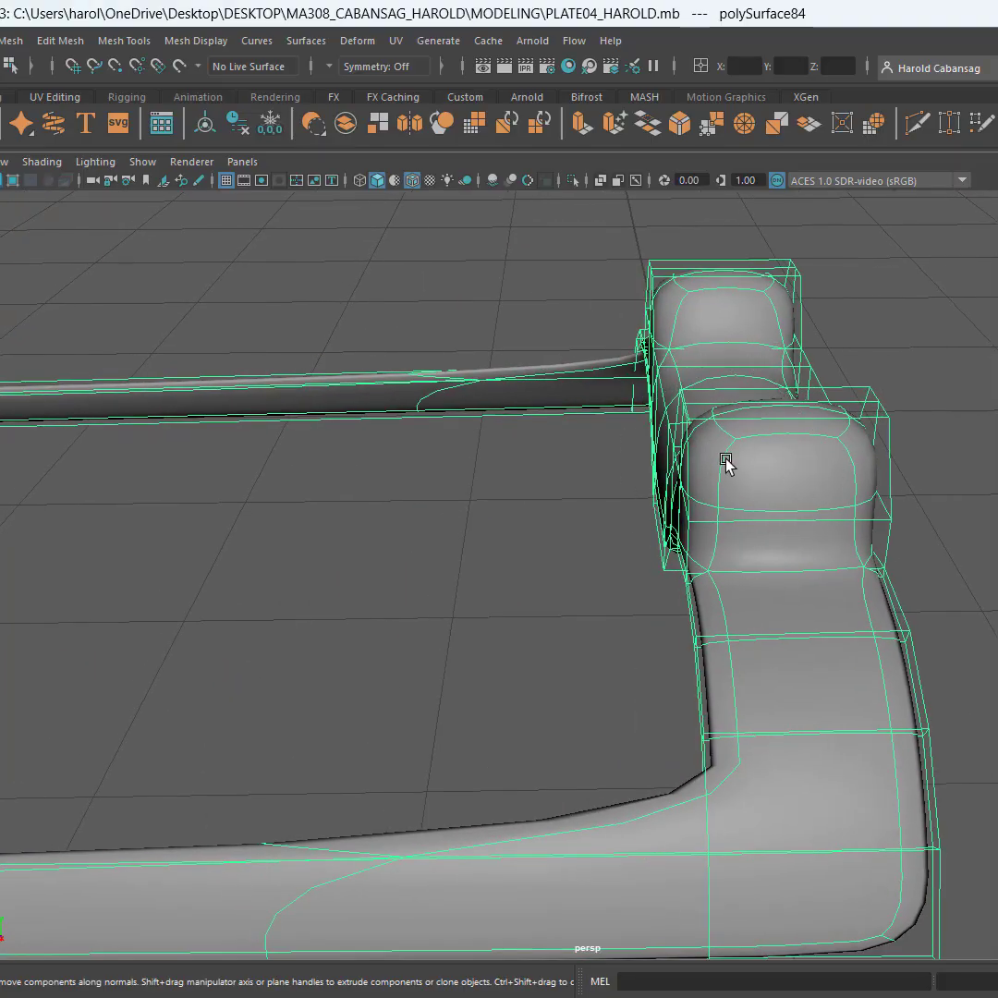
alt+drag(524, 515, 719, 595)
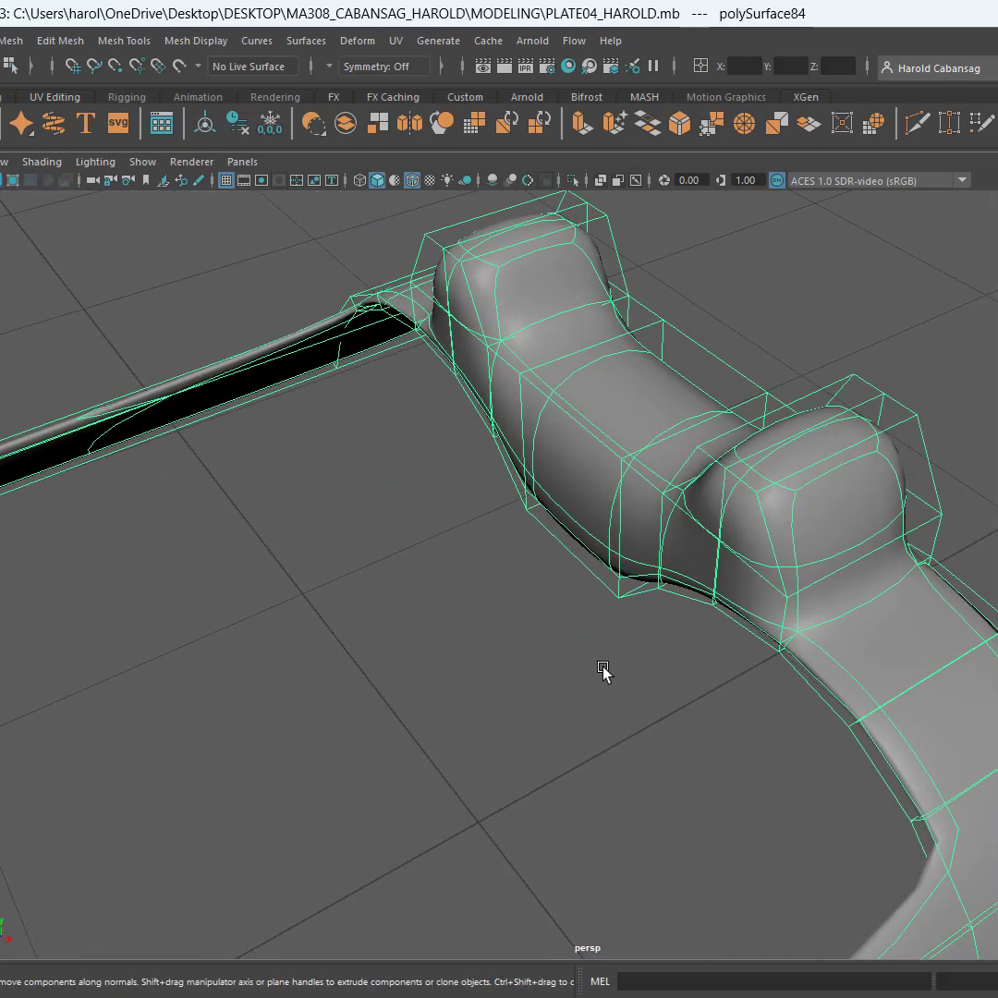
alt+drag(601, 670, 603, 557)
key(ctrl)
alt+drag(666, 565, 605, 565)
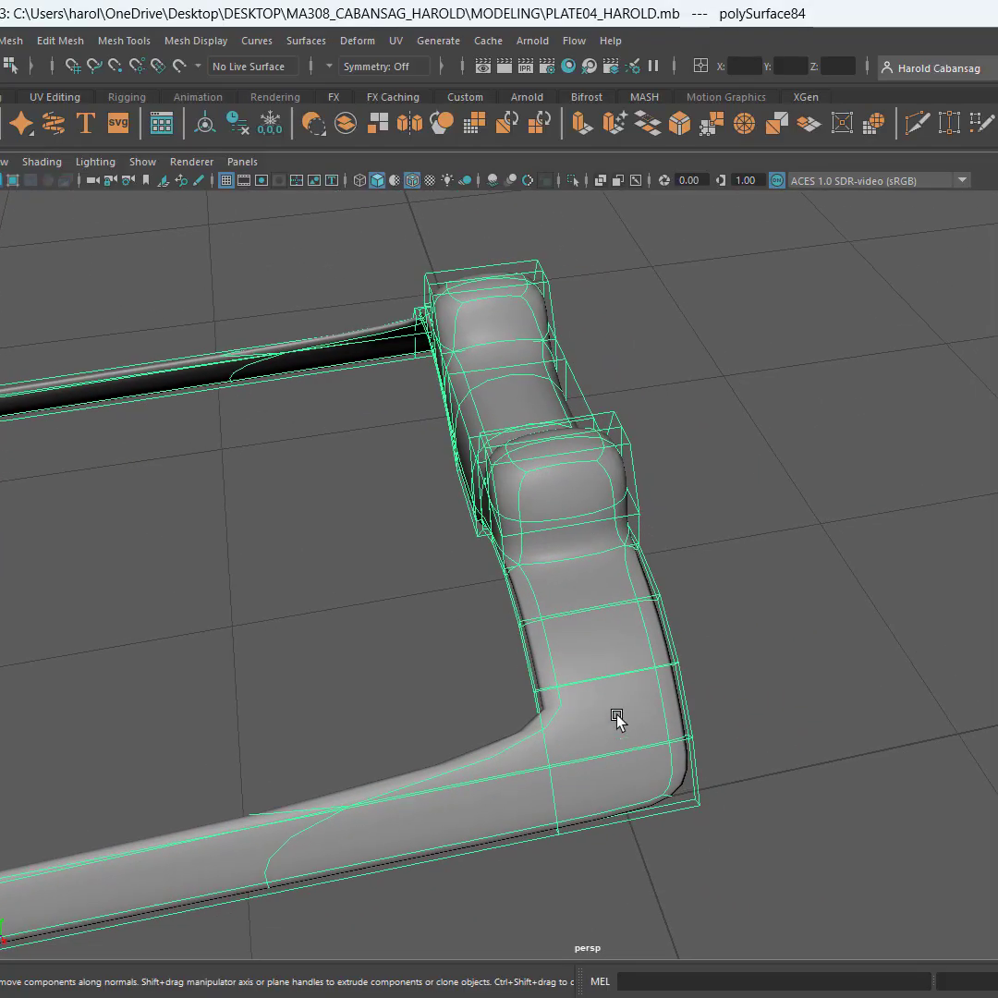
key(ctrl)
alt+middle_drag(633, 704, 708, 717)
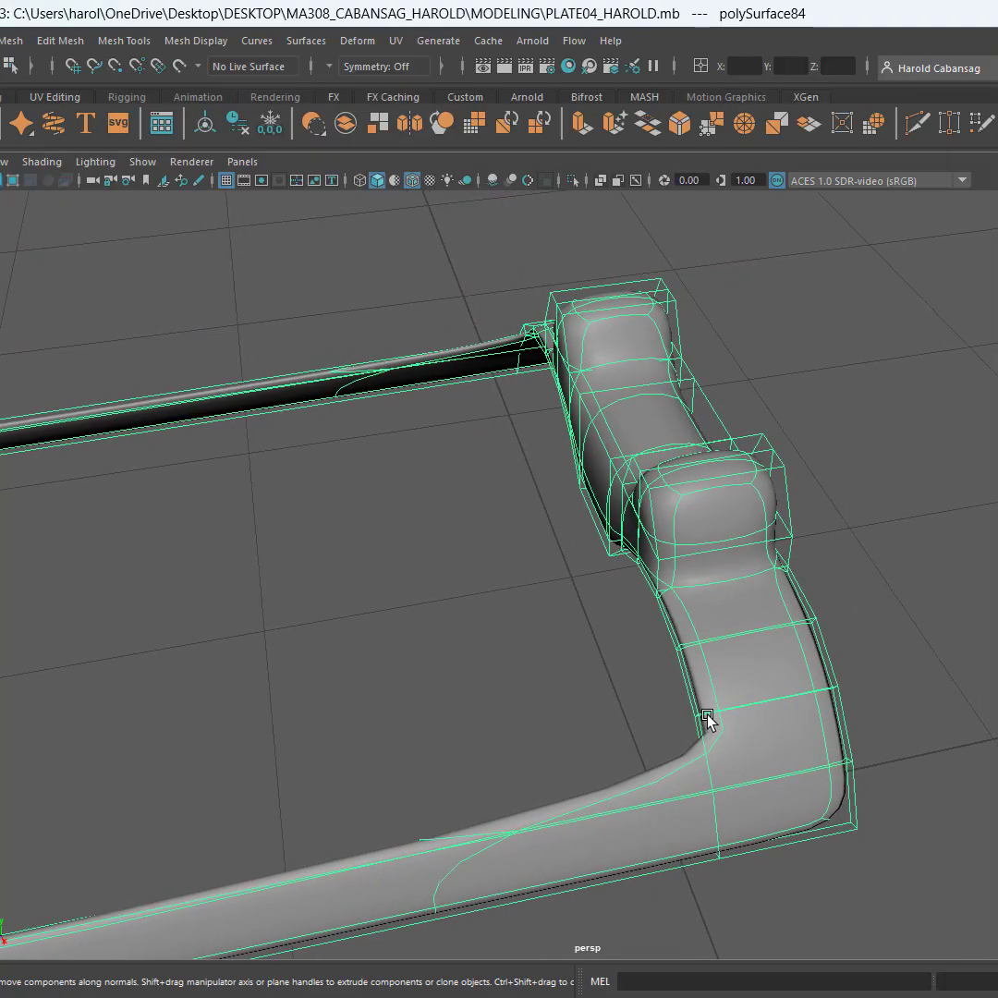
alt+middle_drag(518, 688, 482, 670)
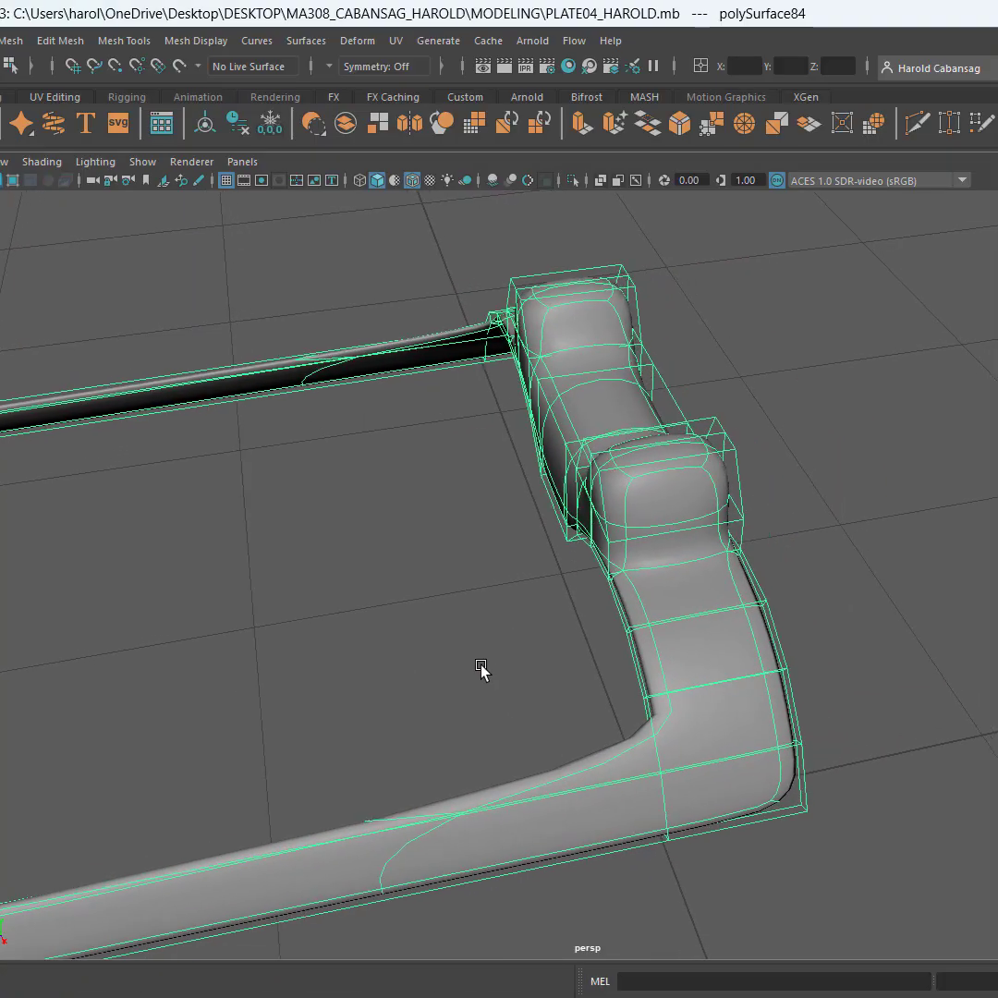
Select the edges running across the first copy's two-post sight band with the selection constraint set to Edge Ring
key(ctrl)
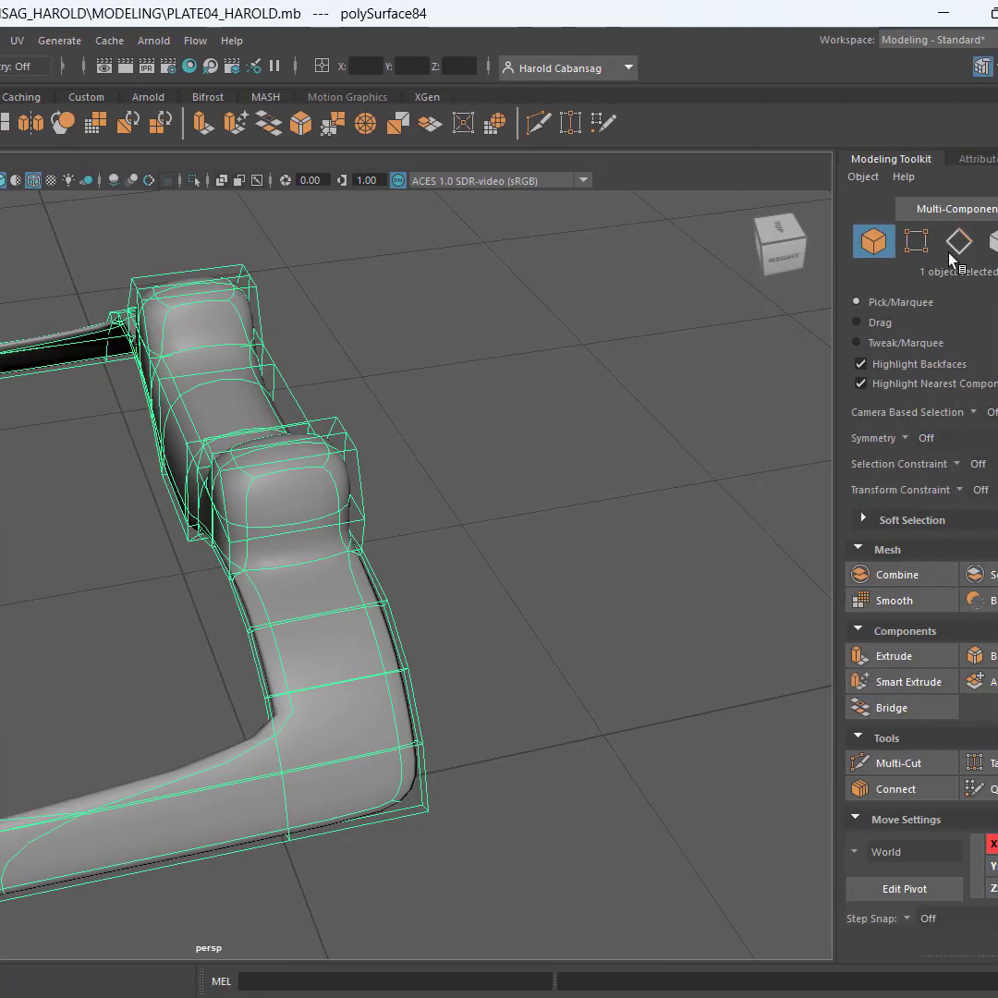
click(874, 242)
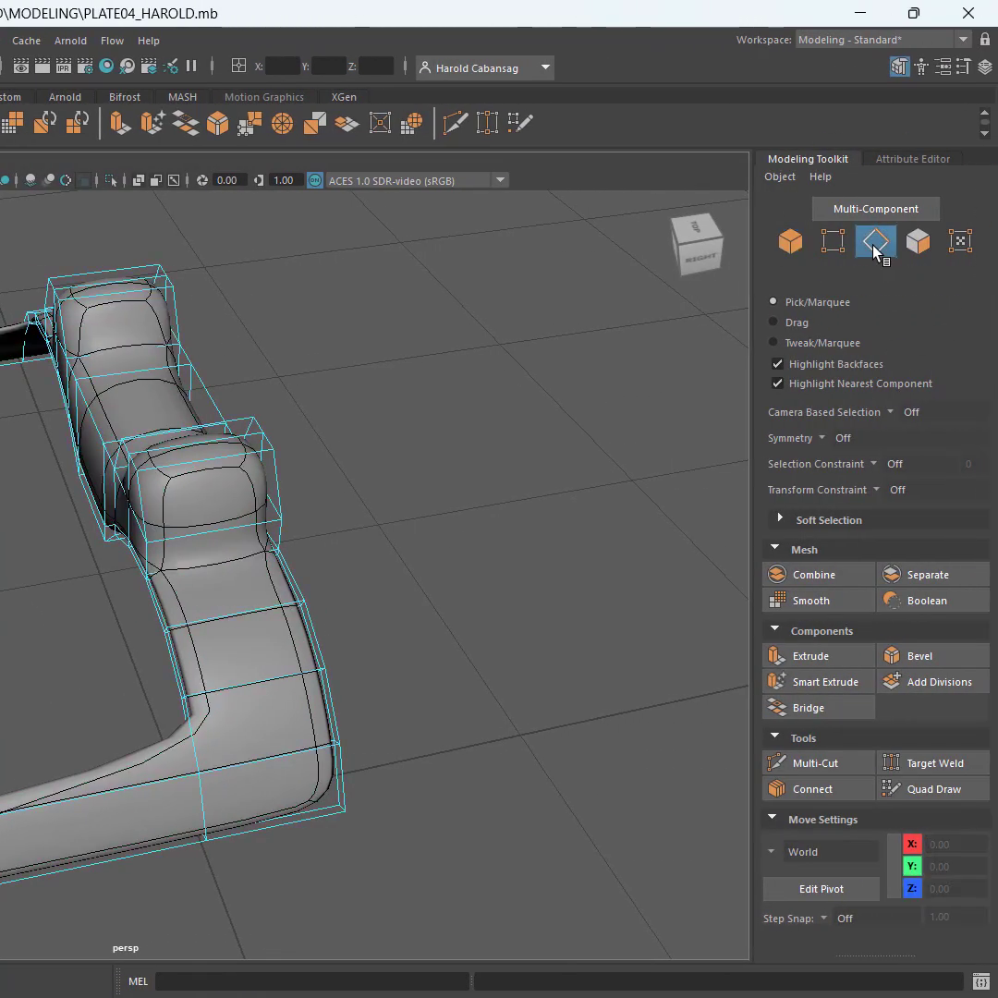
click(872, 467)
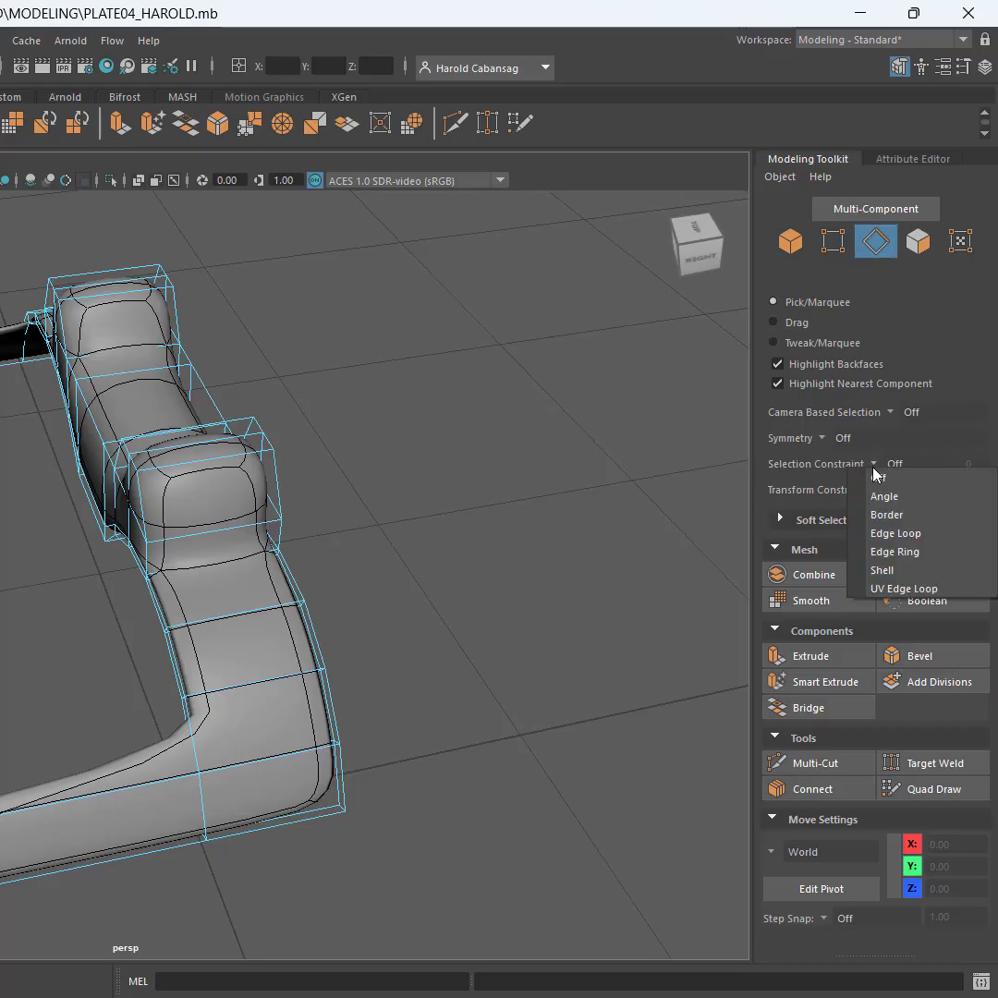
click(882, 551)
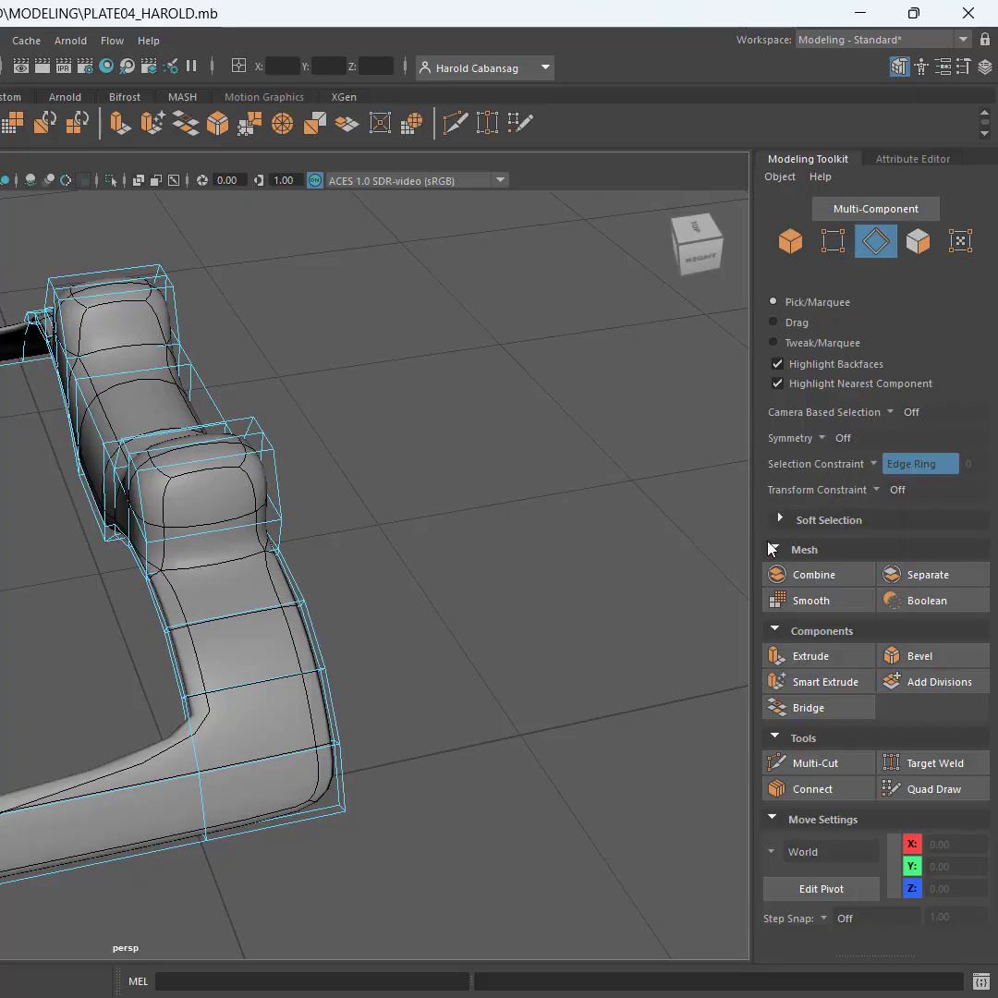
click(383, 482)
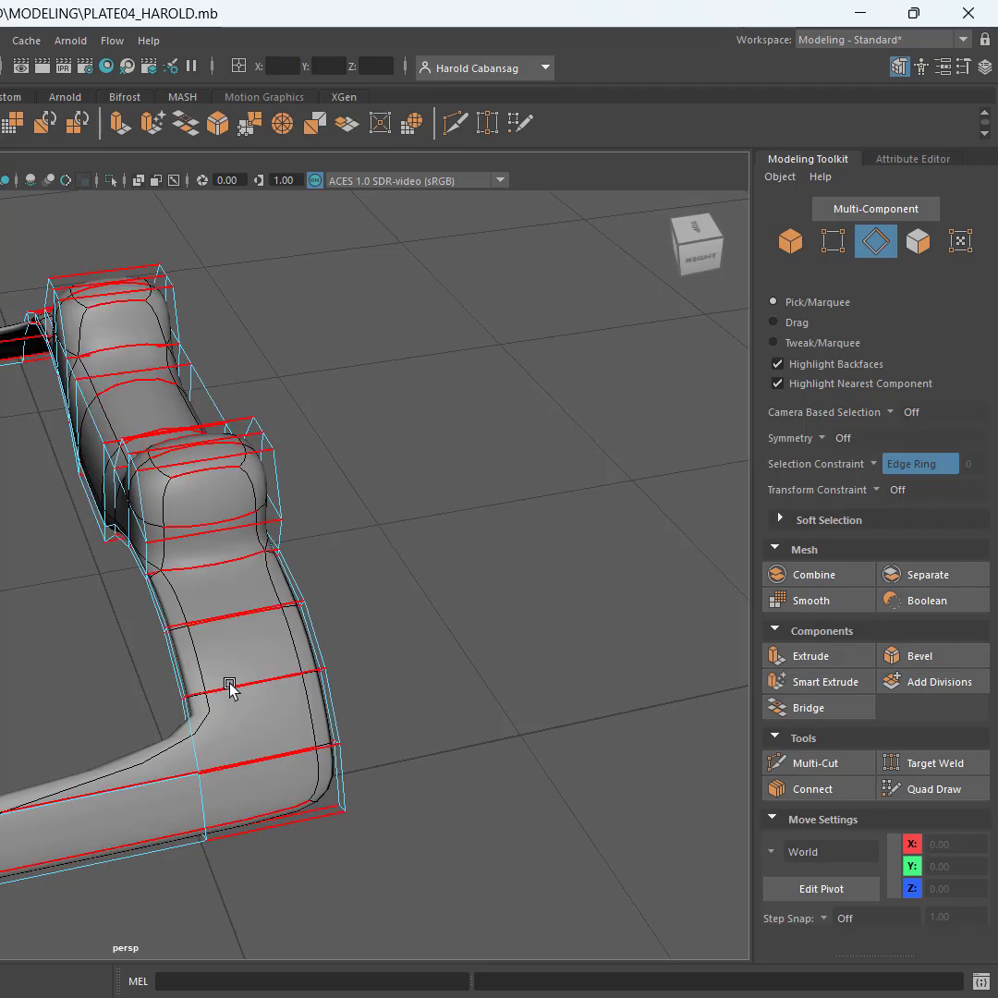
click(251, 607)
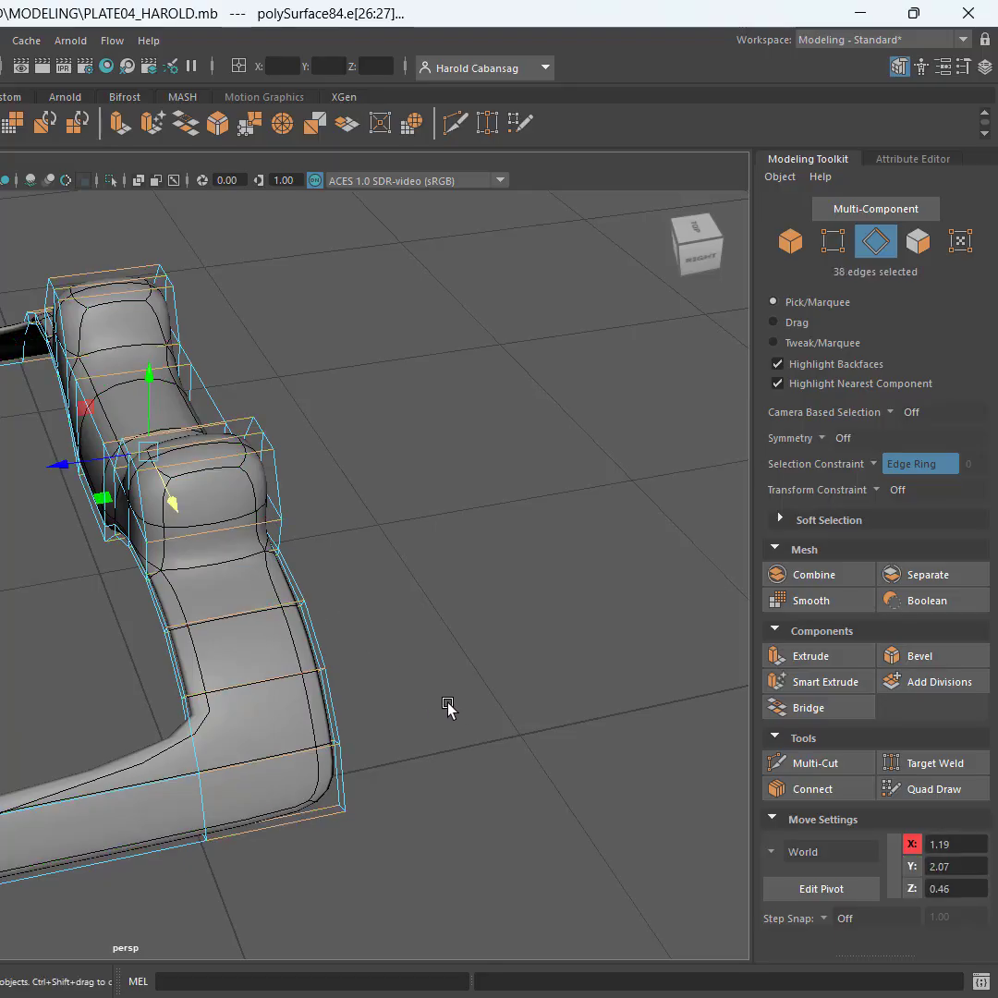
alt+drag(447, 706, 439, 585)
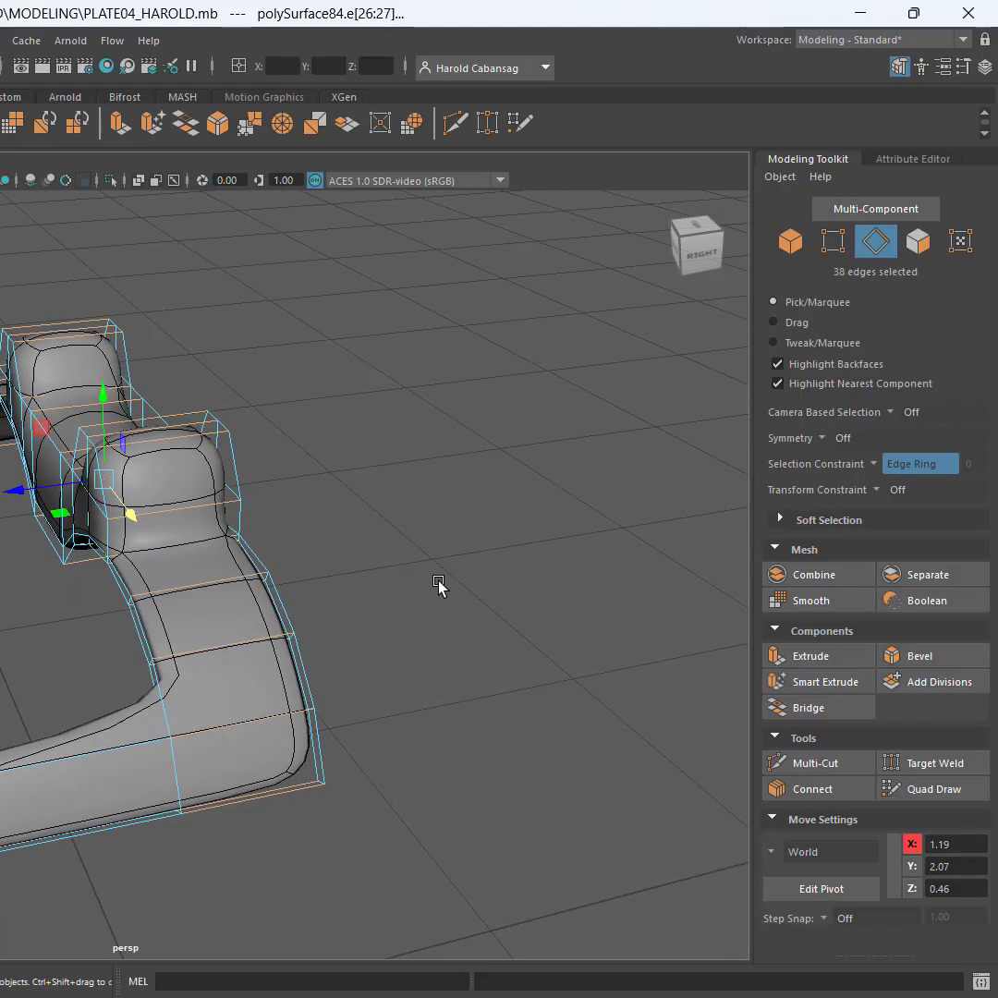
key(q)
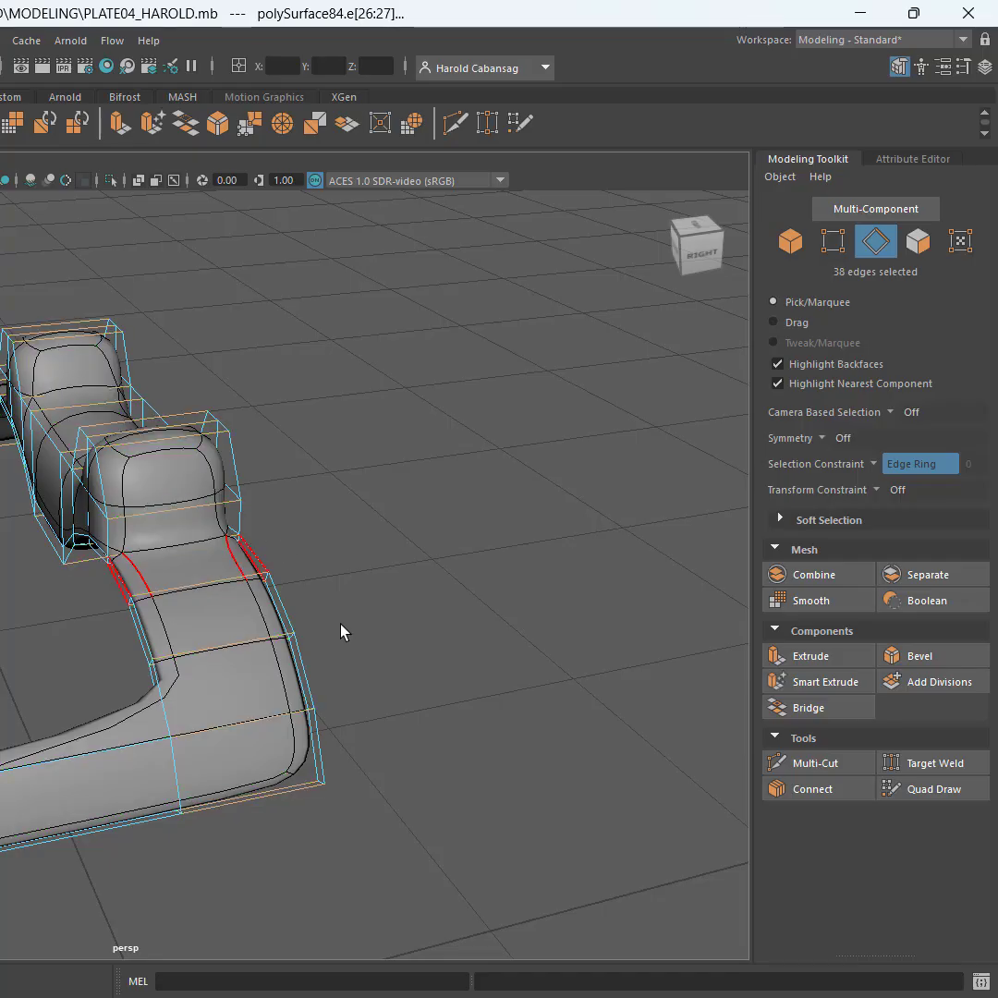
Set up a Connect cut across the selected edge ring with 2 segments and a pinch of 1.75
alt+drag(341, 633, 317, 605)
alt+middle_drag(317, 605, 314, 488)
scroll(189, 522, up, 4)
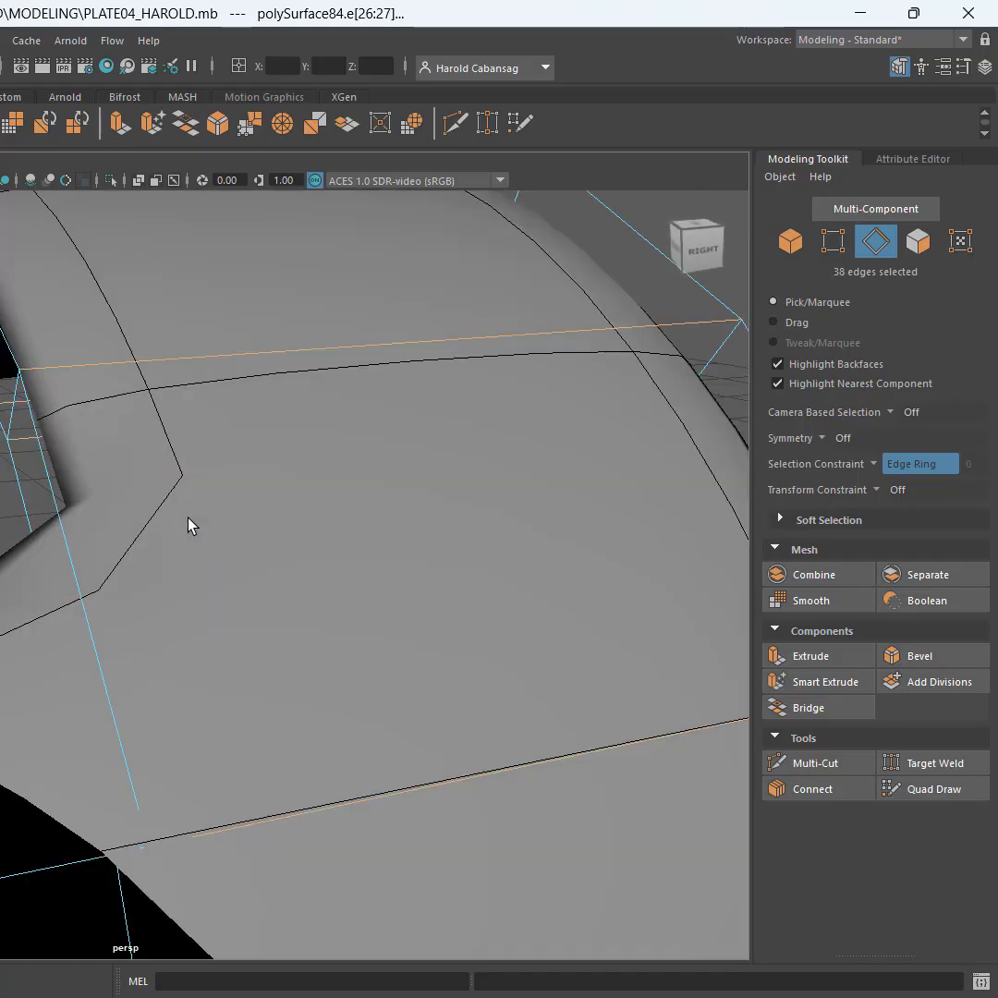
scroll(231, 510, down, 3)
alt+drag(231, 508, 259, 610)
alt+drag(502, 584, 508, 590)
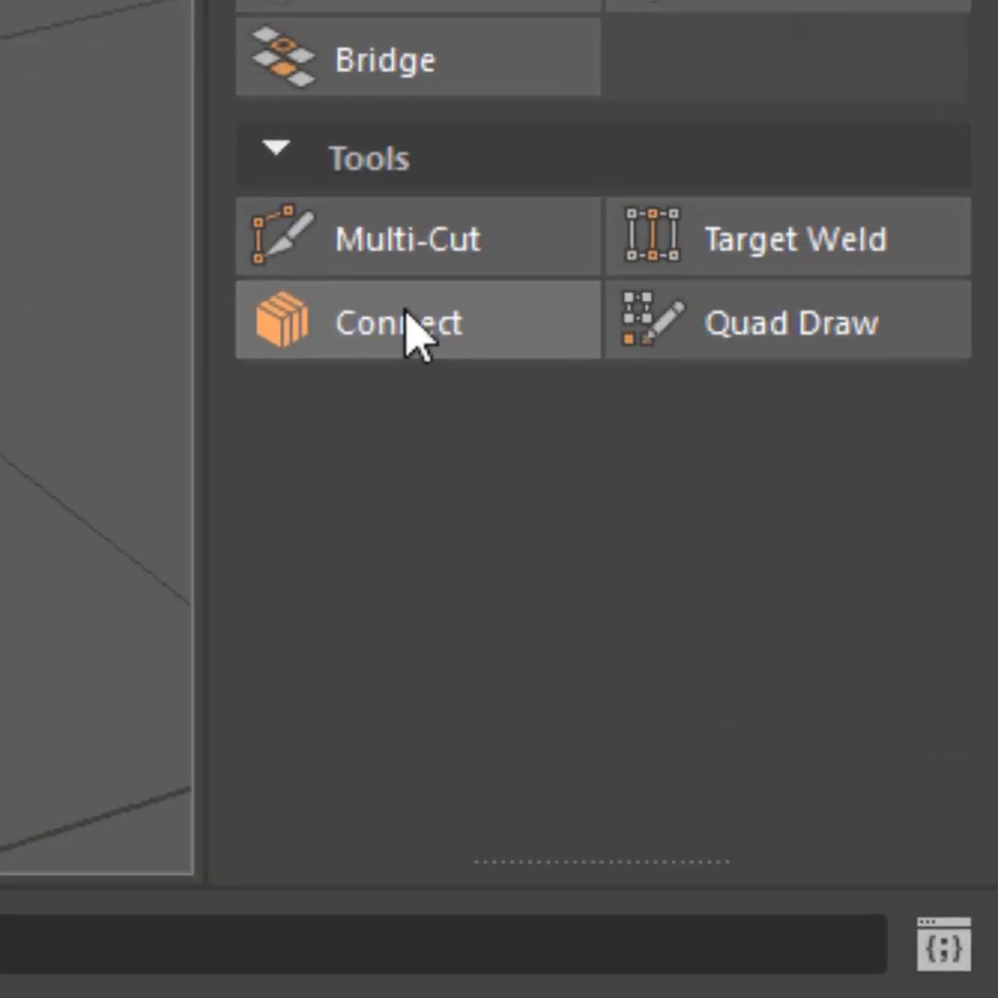
click(818, 789)
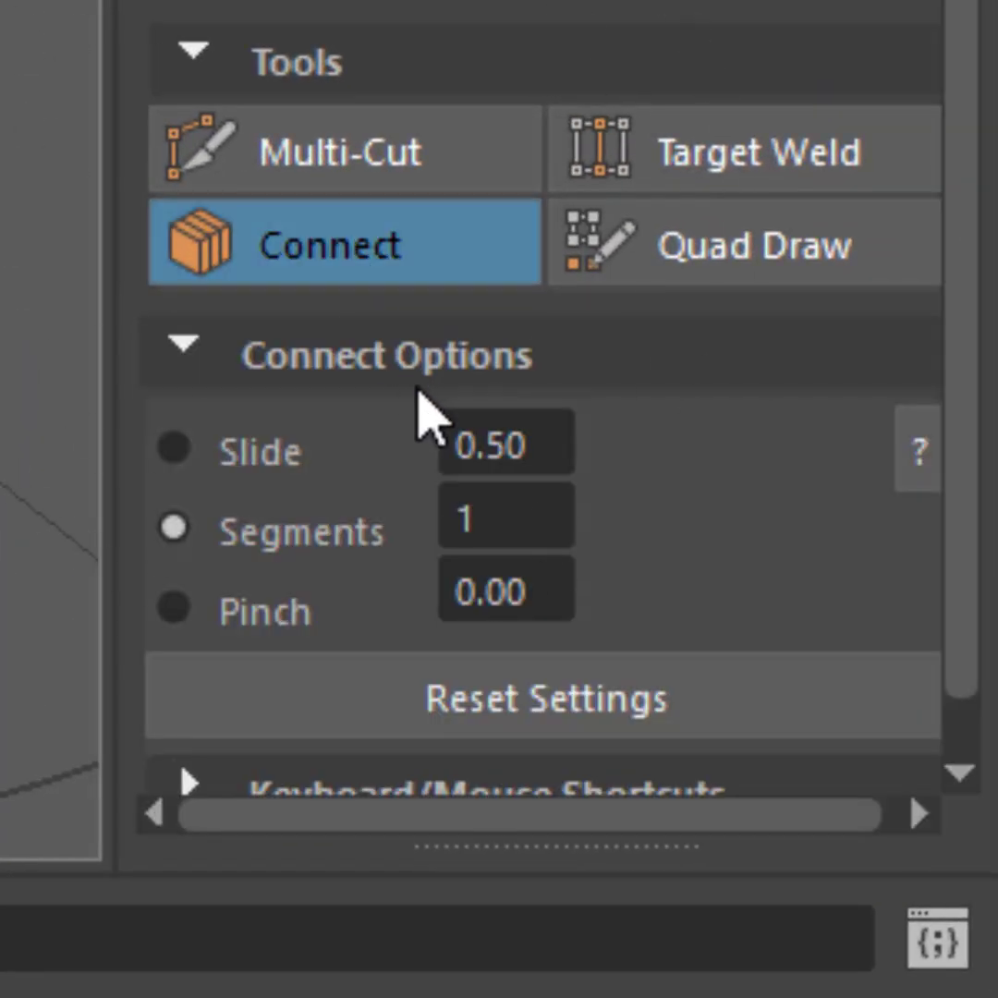
click(500, 510)
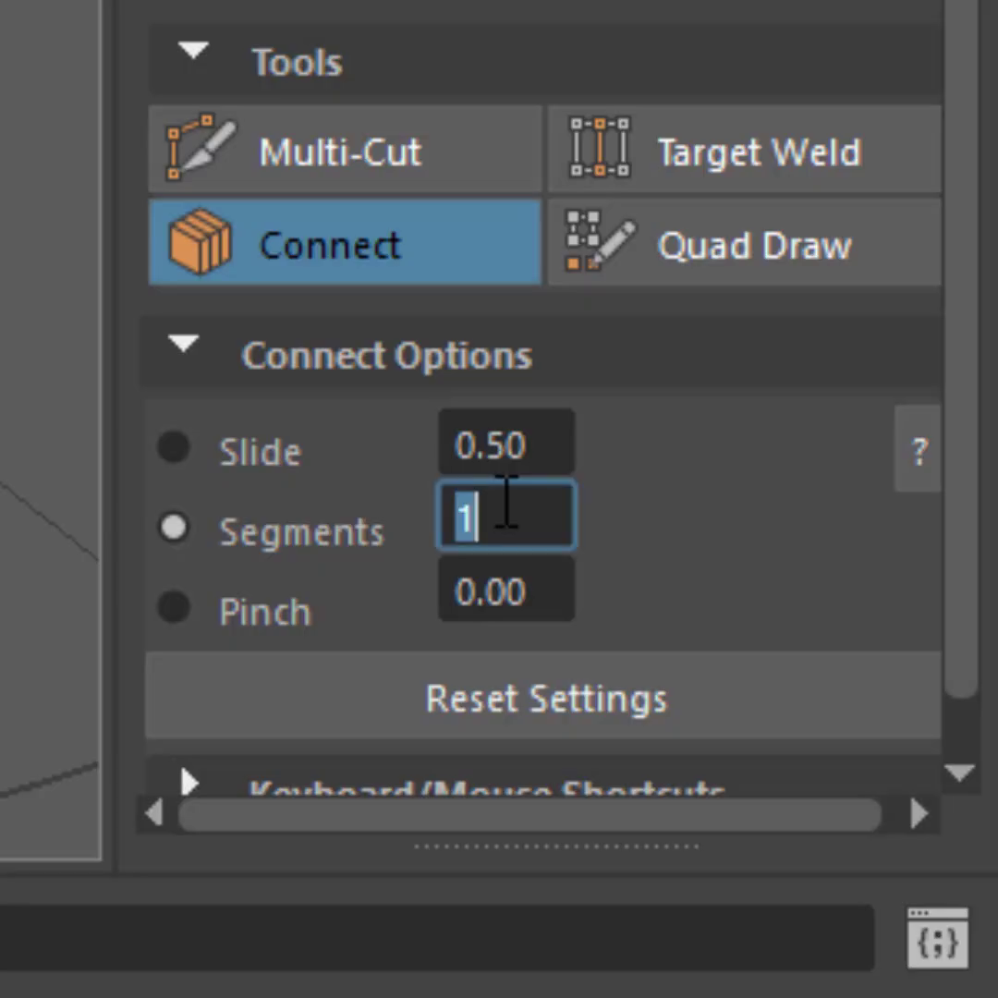
text(2)
key(Return)
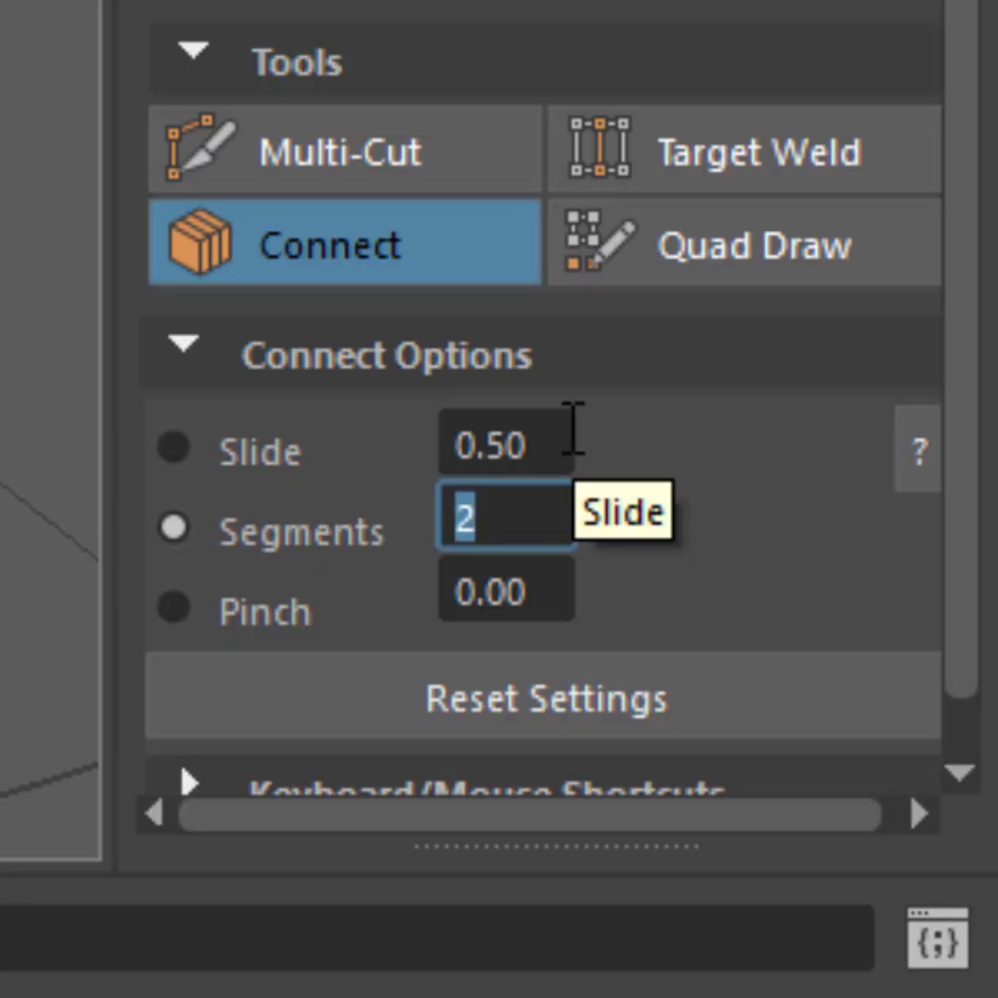
click(538, 593)
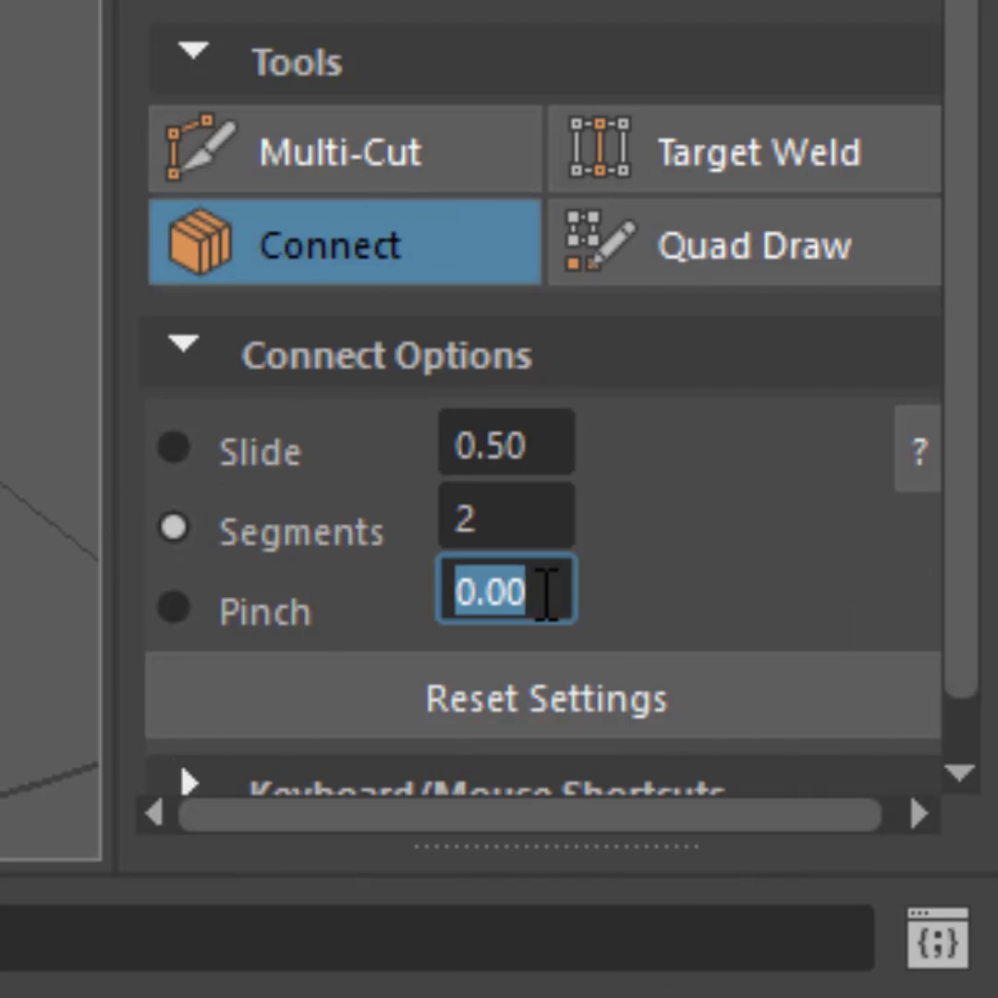
text(1.75)
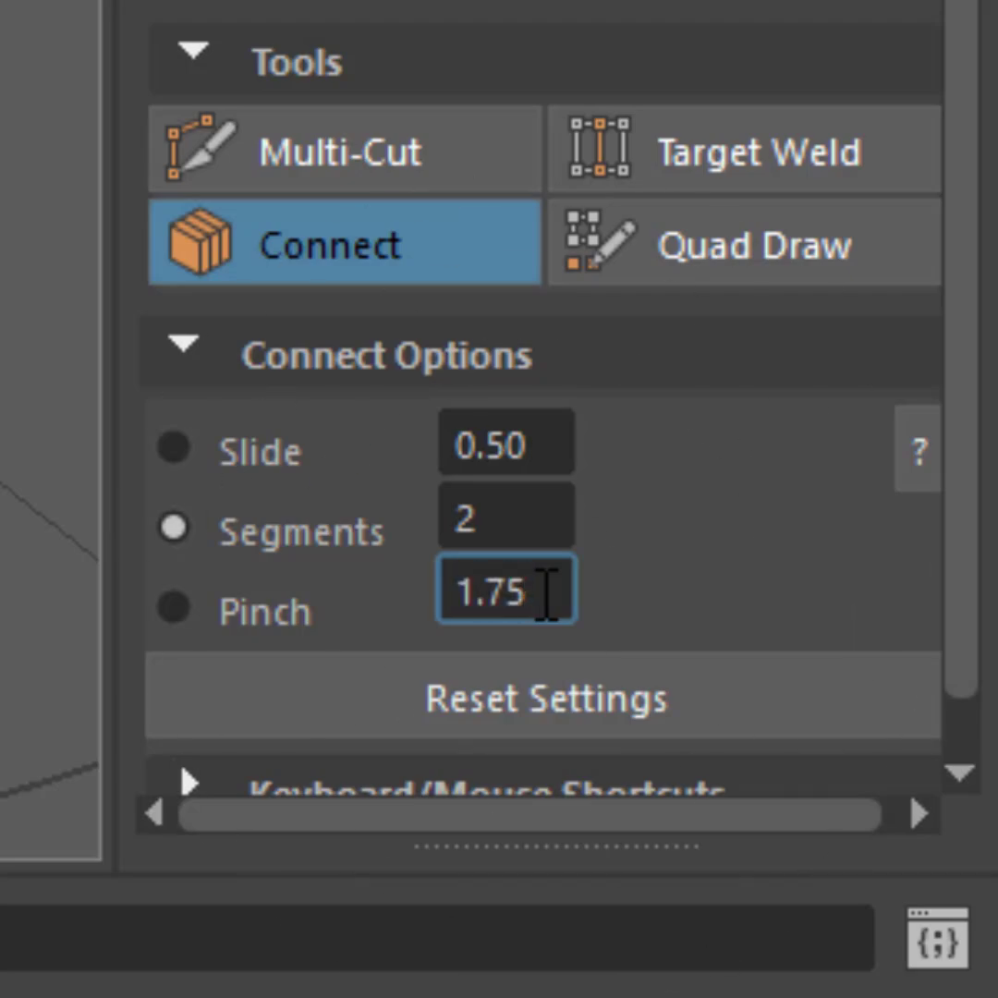
key(Return)
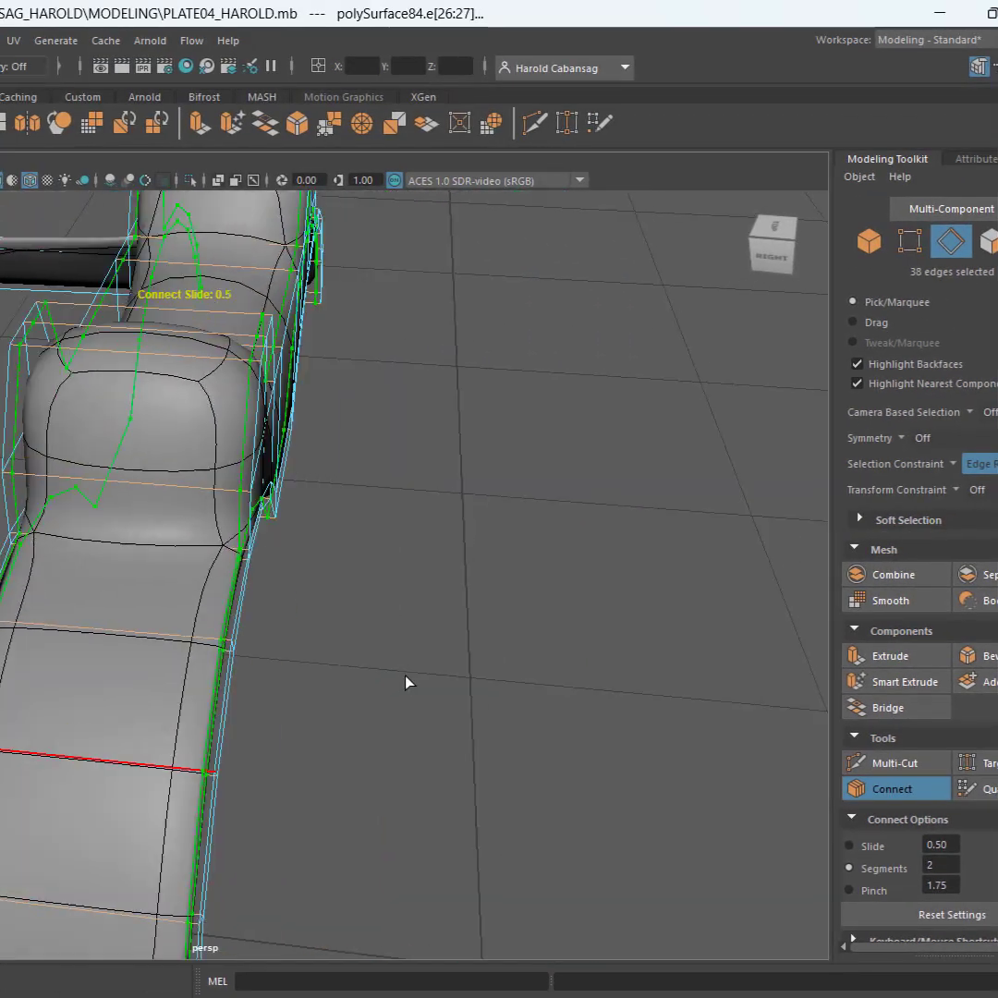
Examine the previewed pair of edge loops along both borders of the two-post sight, its posts and its underside
alt+middle_drag(185, 427, 222, 505)
scroll(155, 439, up, 2)
scroll(156, 439, down, 1)
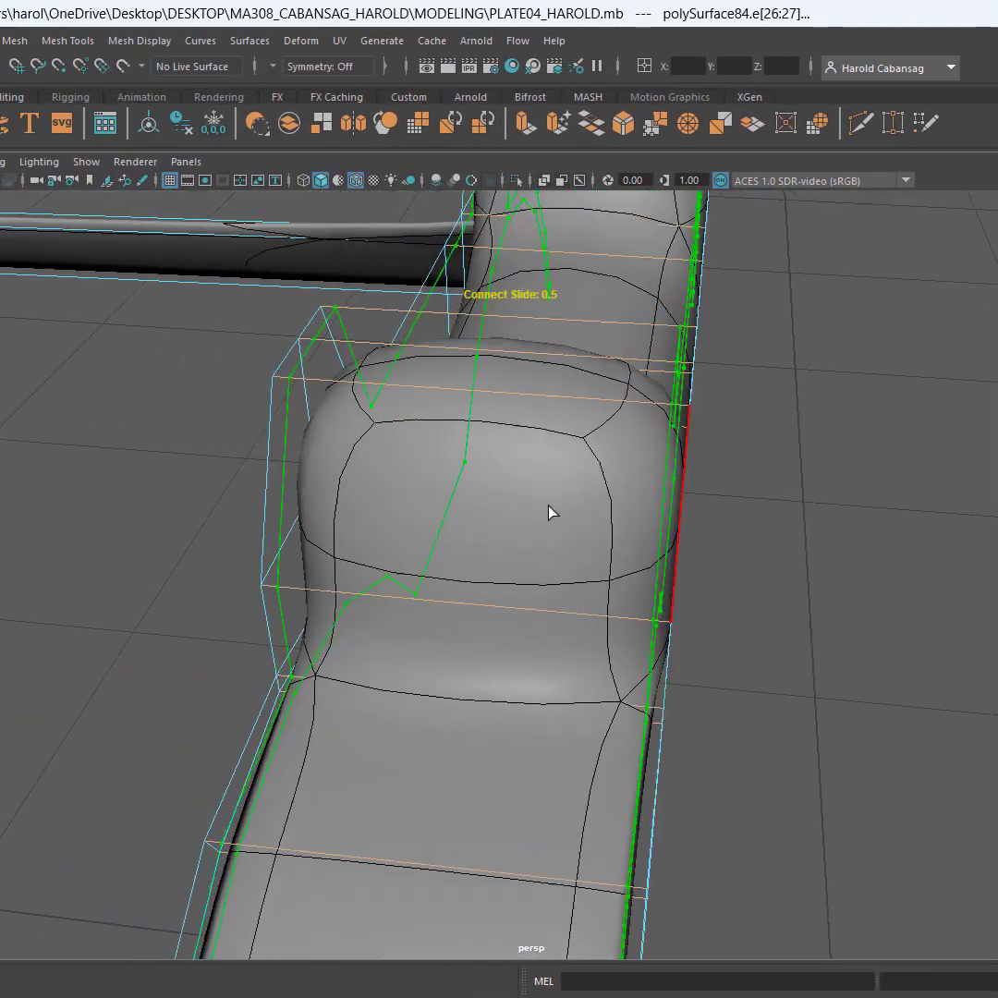
scroll(721, 419, up, 5)
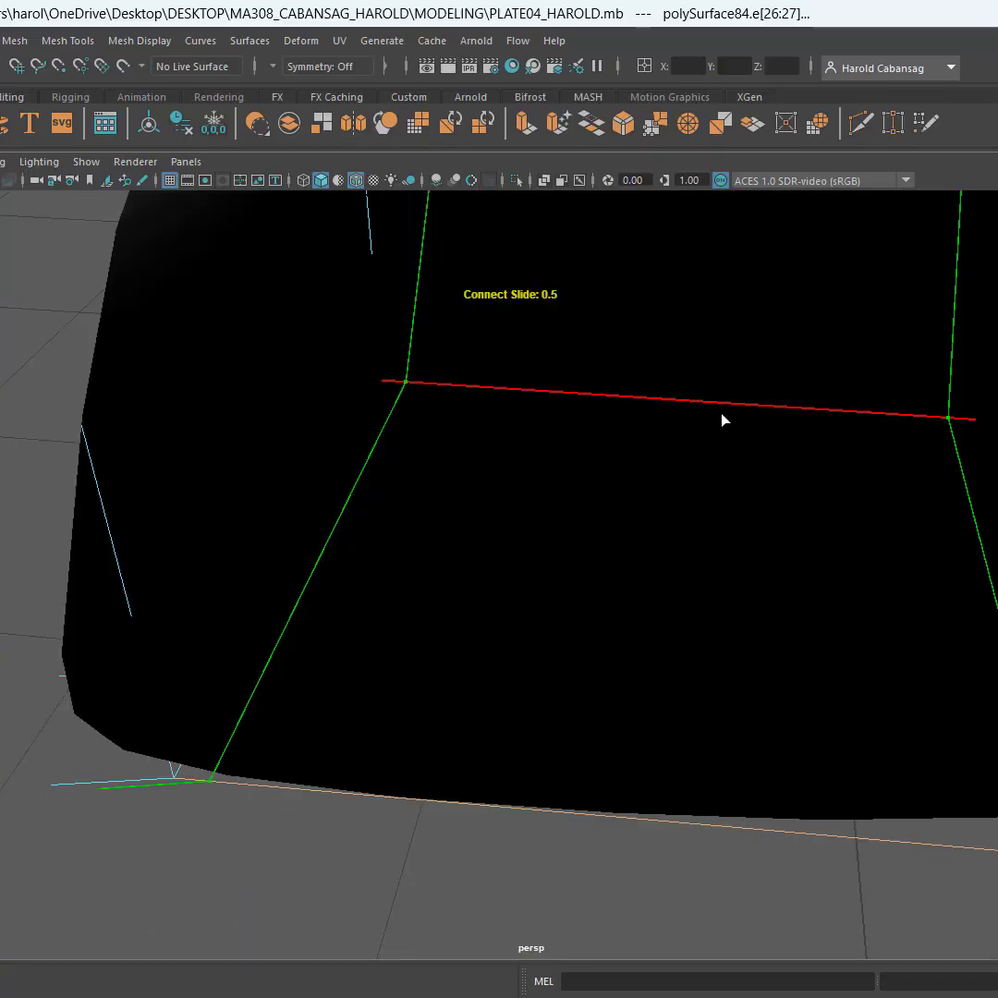
scroll(722, 418, down, 5)
alt+middle_drag(663, 460, 492, 572)
key(ctrl)
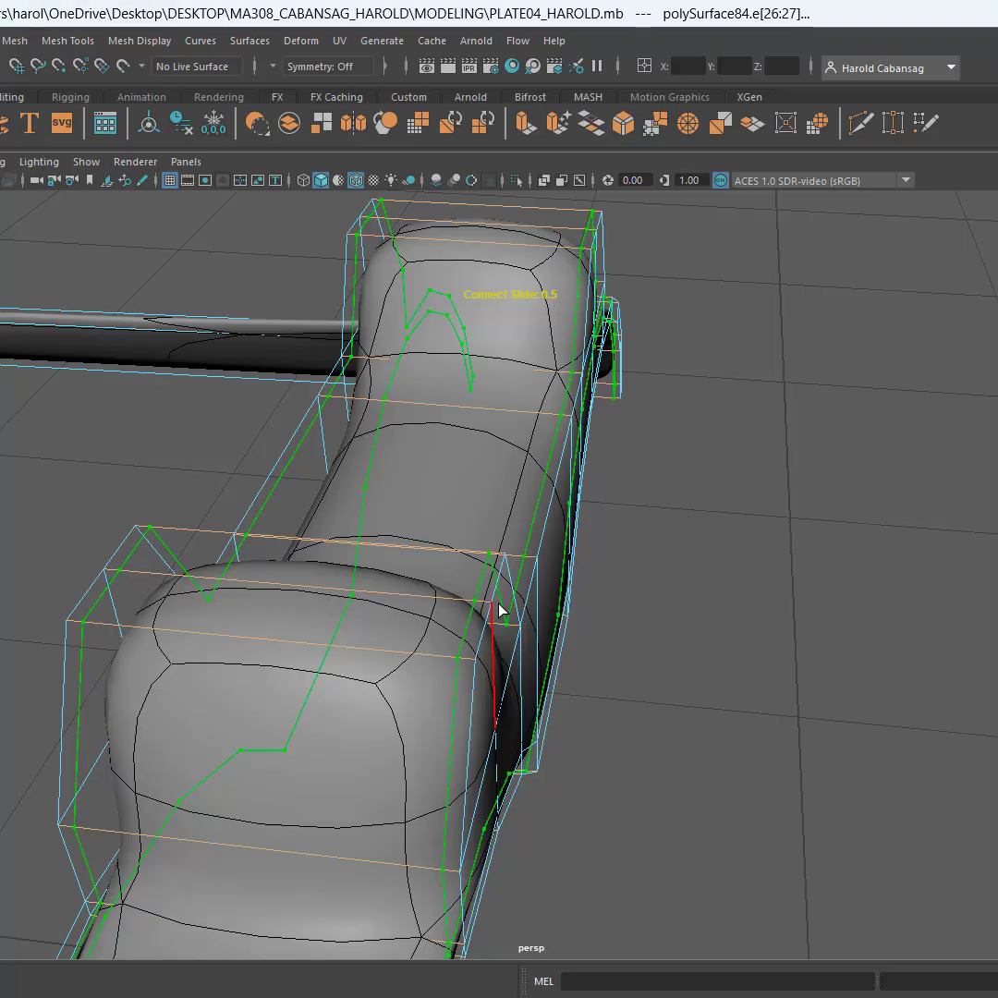
alt+drag(459, 654, 621, 446)
key(ctrl)
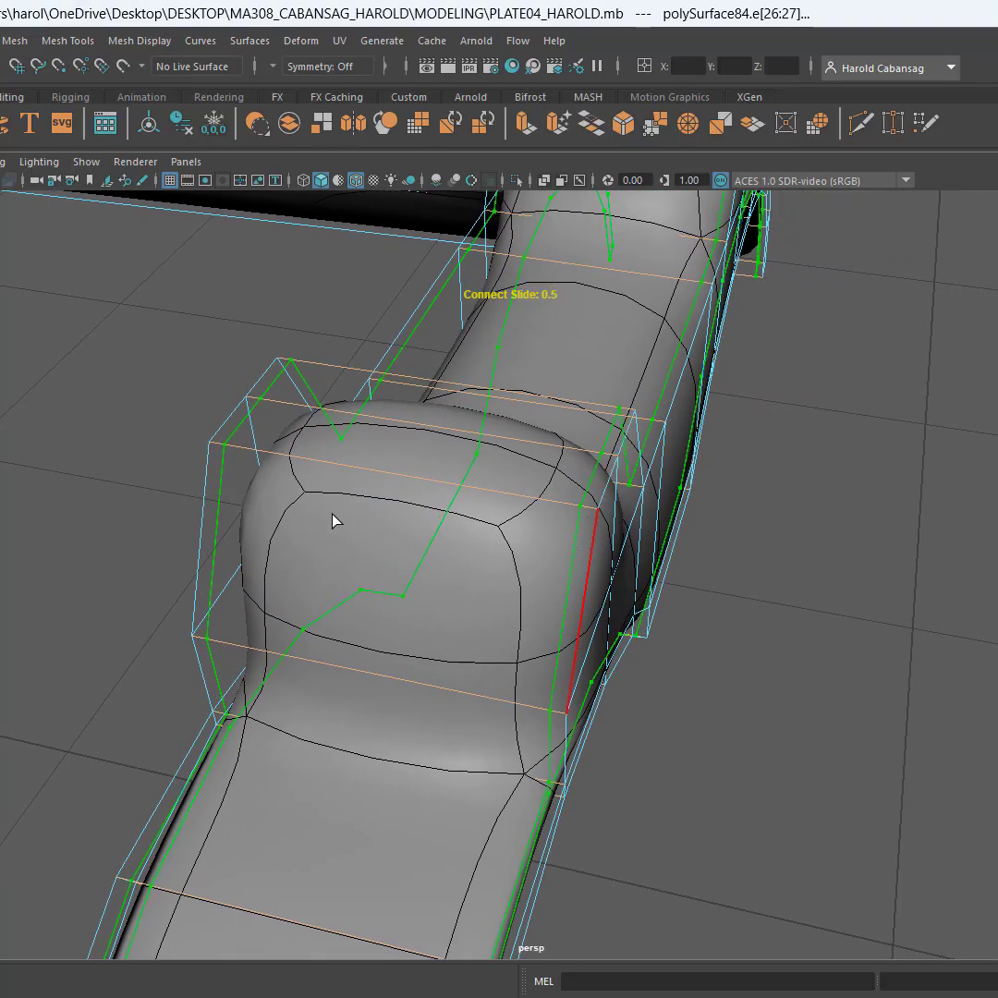
key(ctrl)
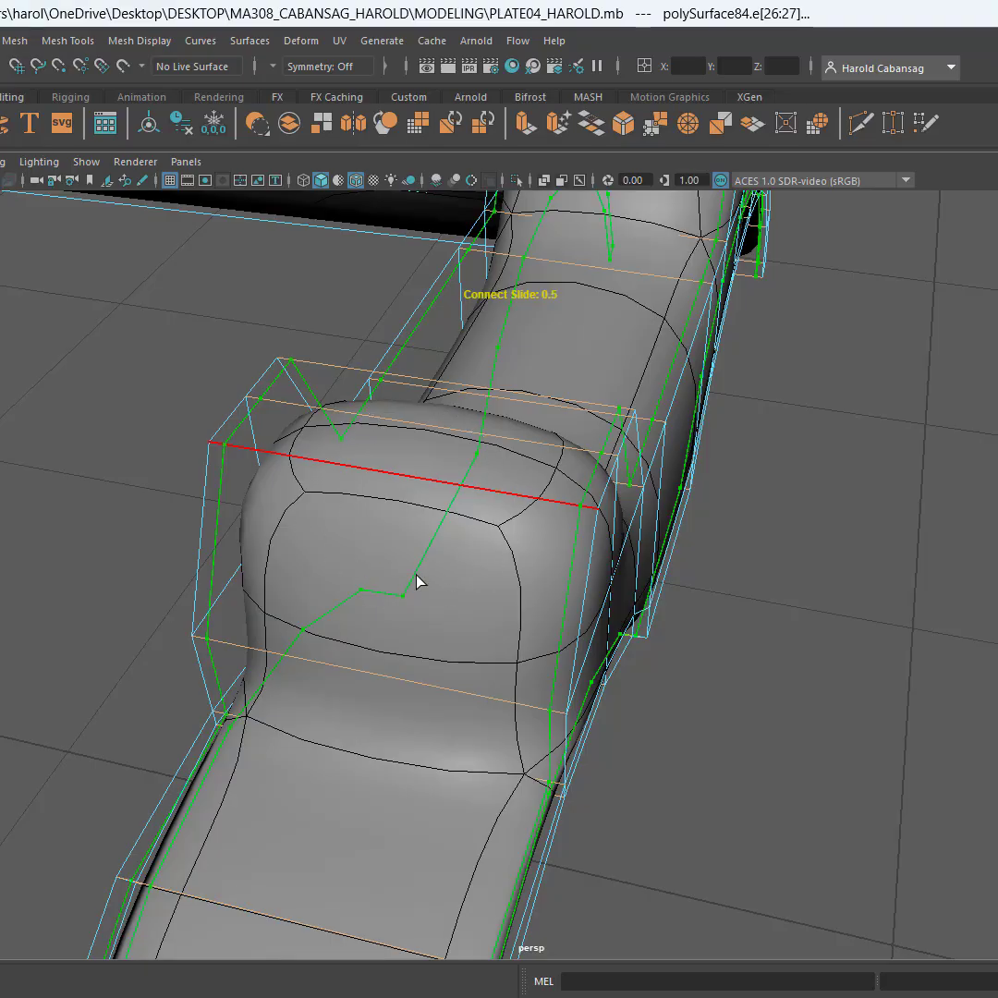
alt+drag(381, 494, 408, 581)
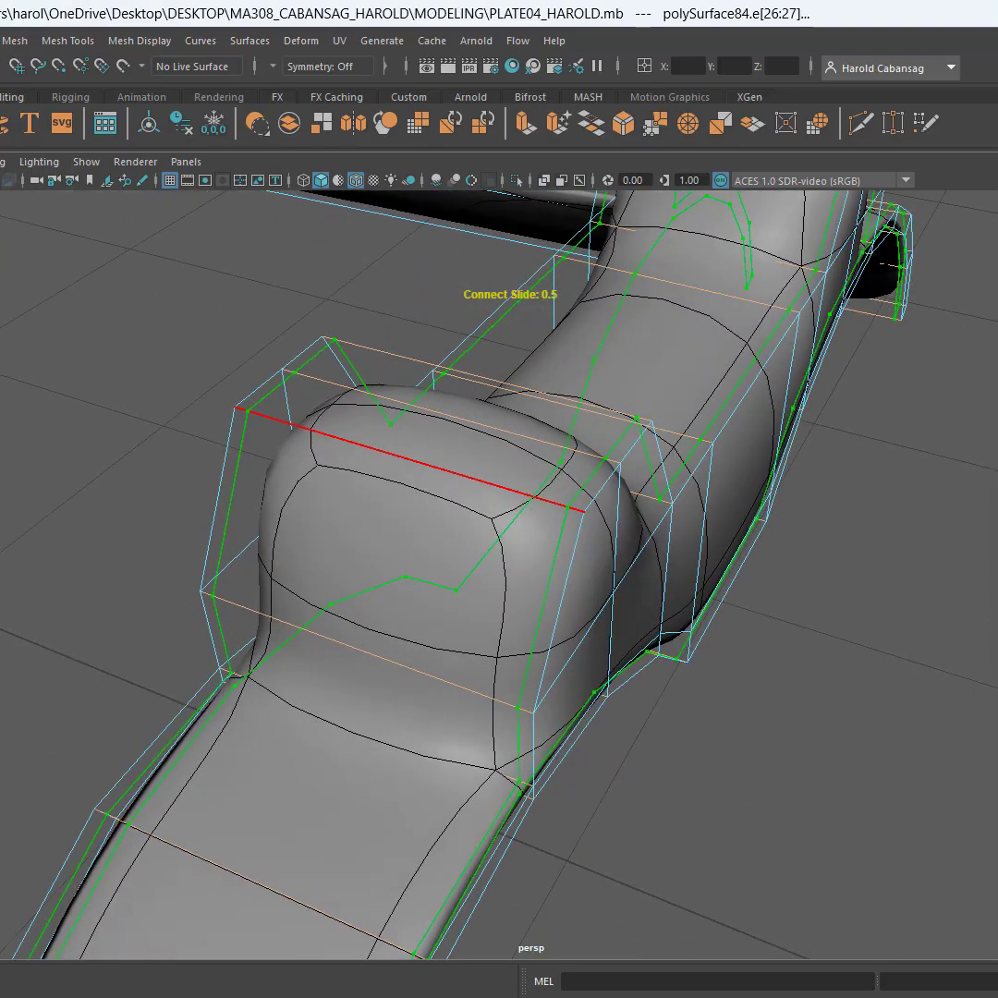
scroll(904, 685, down, 6)
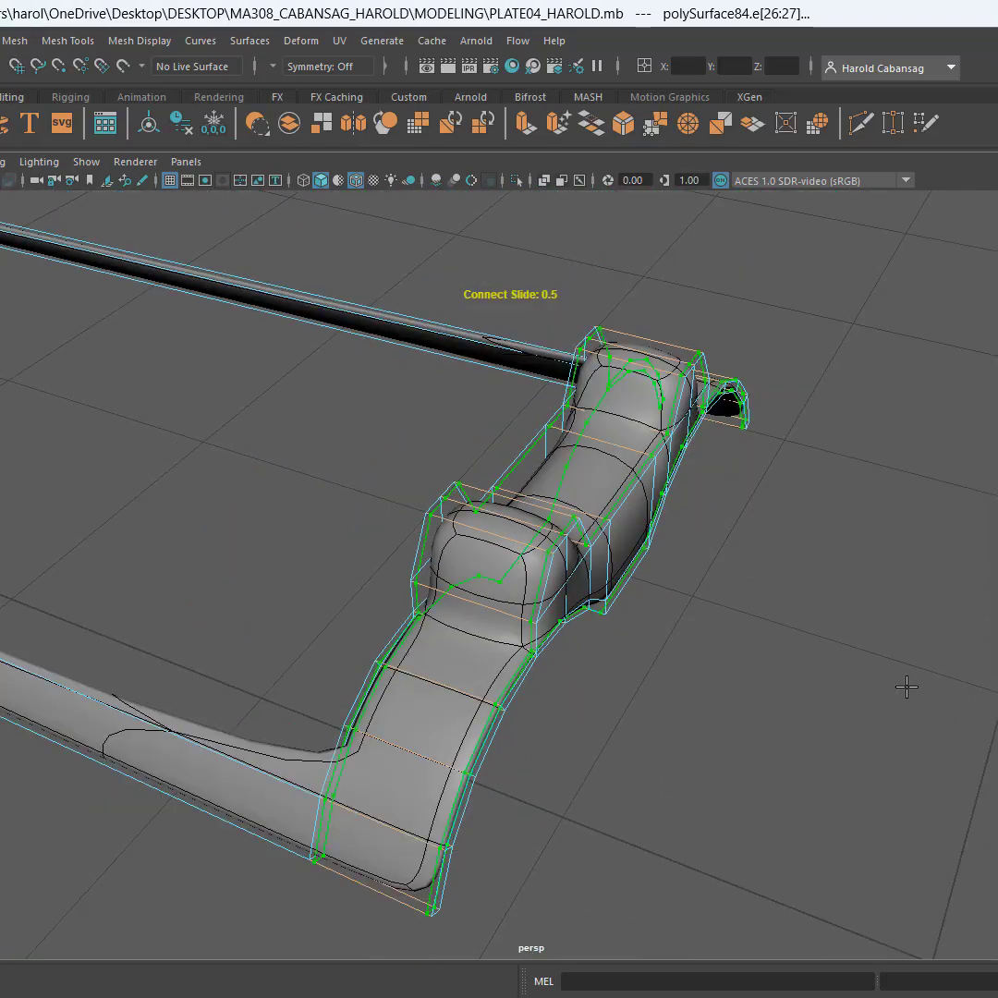
alt+drag(904, 686, 500, 558)
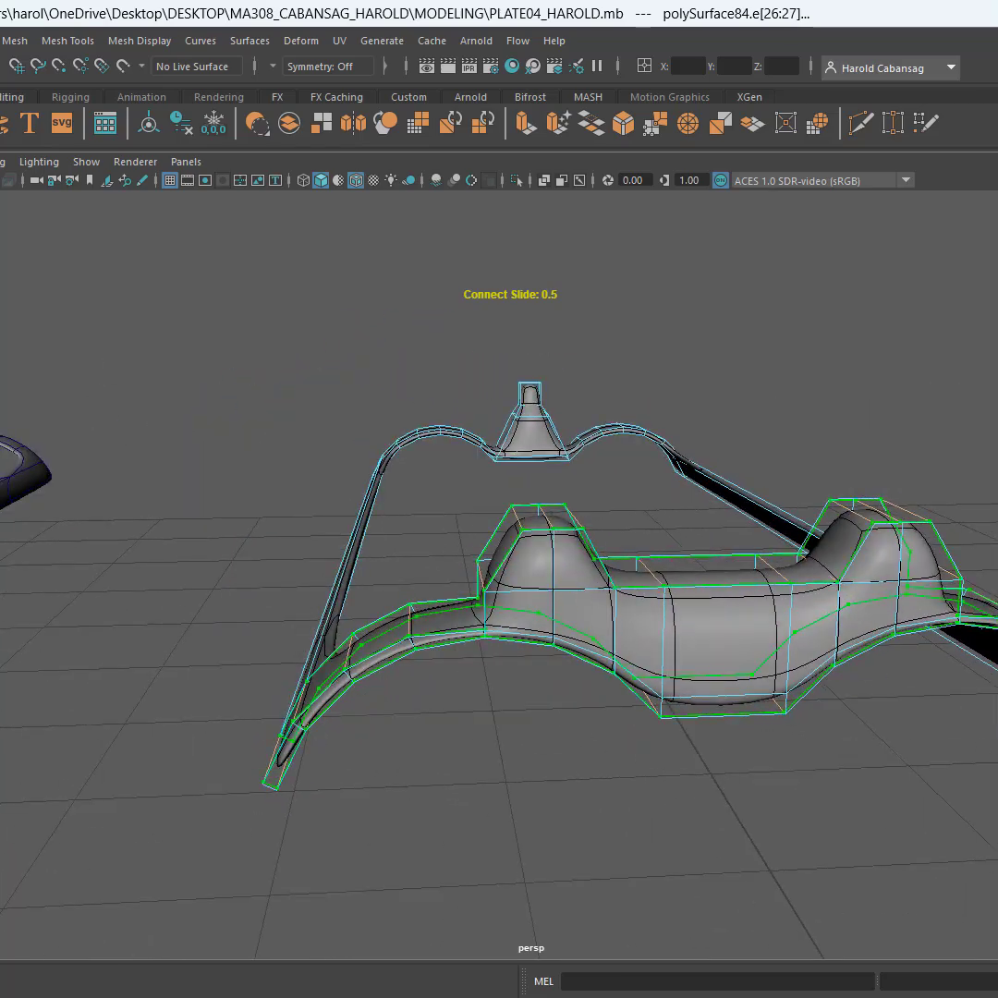
Apply the Connect cut to add the two edge loops and review the tightened borders beside the second copy
key(Return)
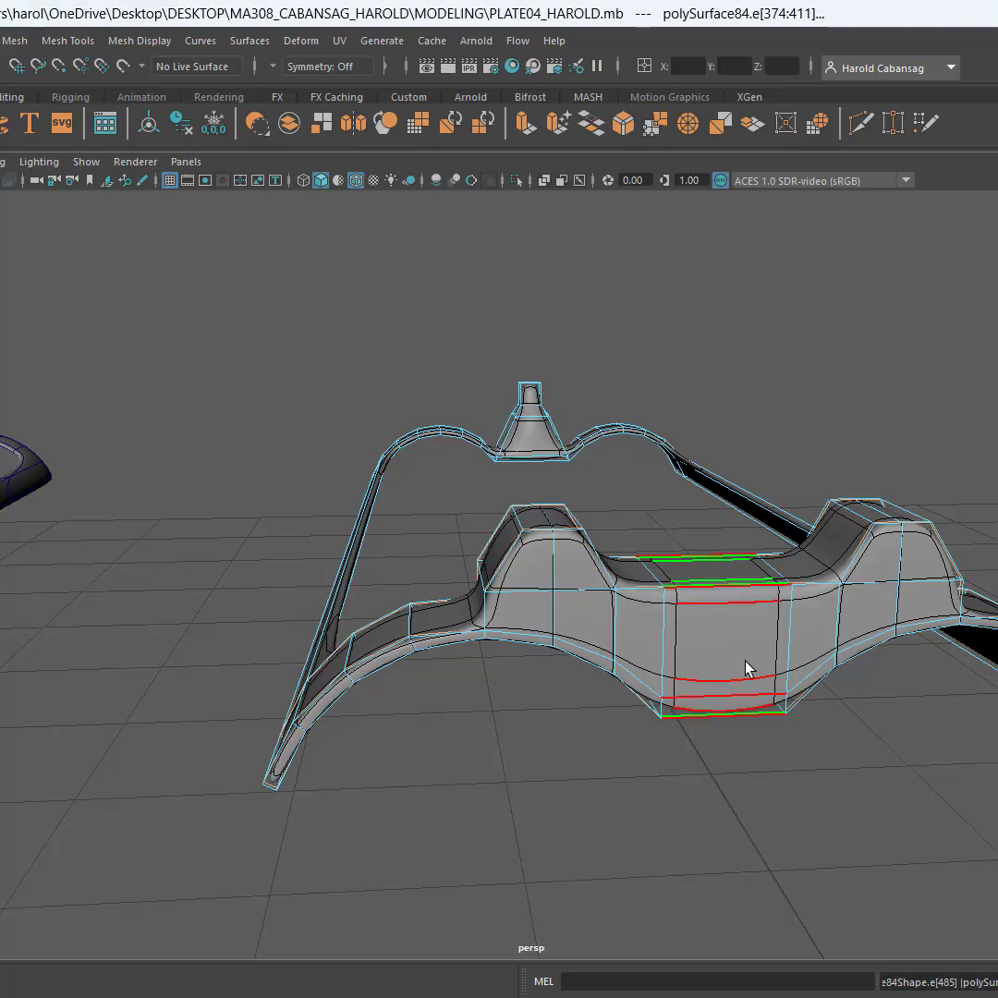
alt+drag(554, 577, 699, 724)
alt+drag(555, 790, 684, 735)
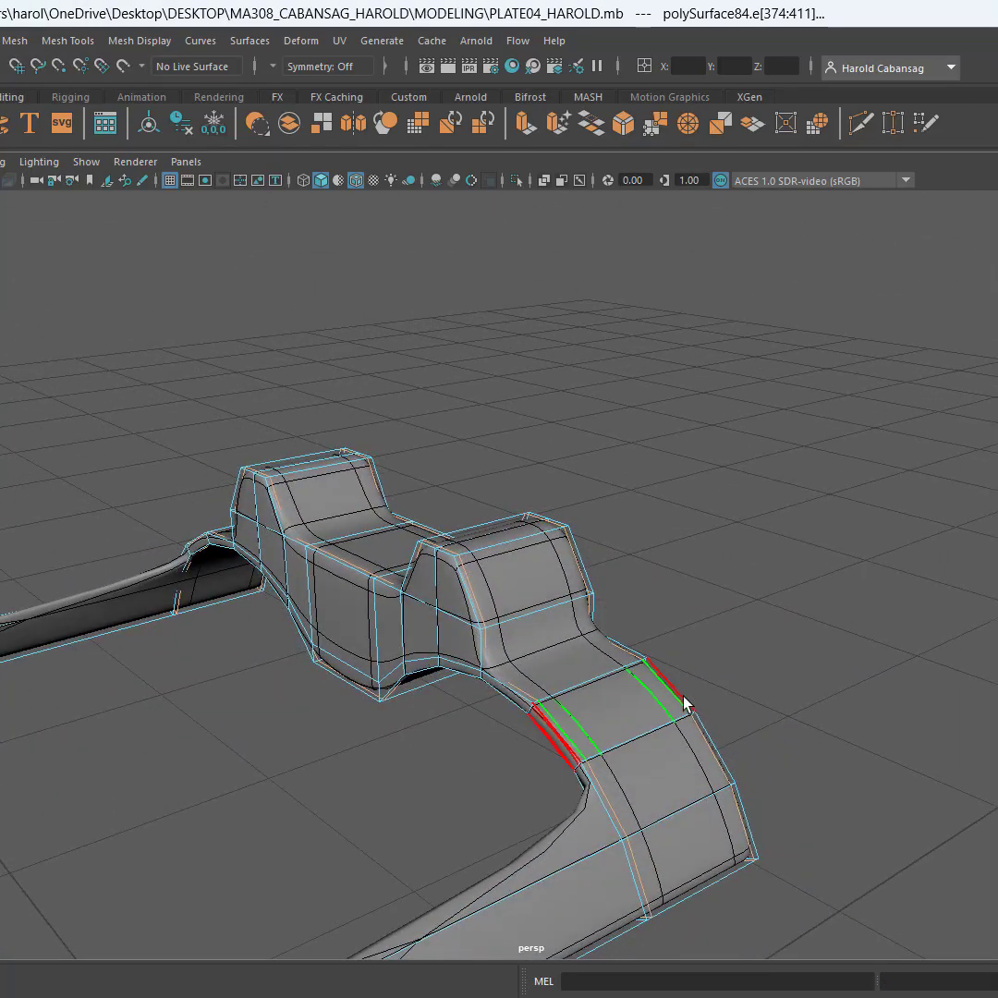
scroll(739, 724, down, 7)
alt+middle_drag(744, 726, 499, 605)
scroll(459, 573, up, 2)
scroll(460, 581, up, 2)
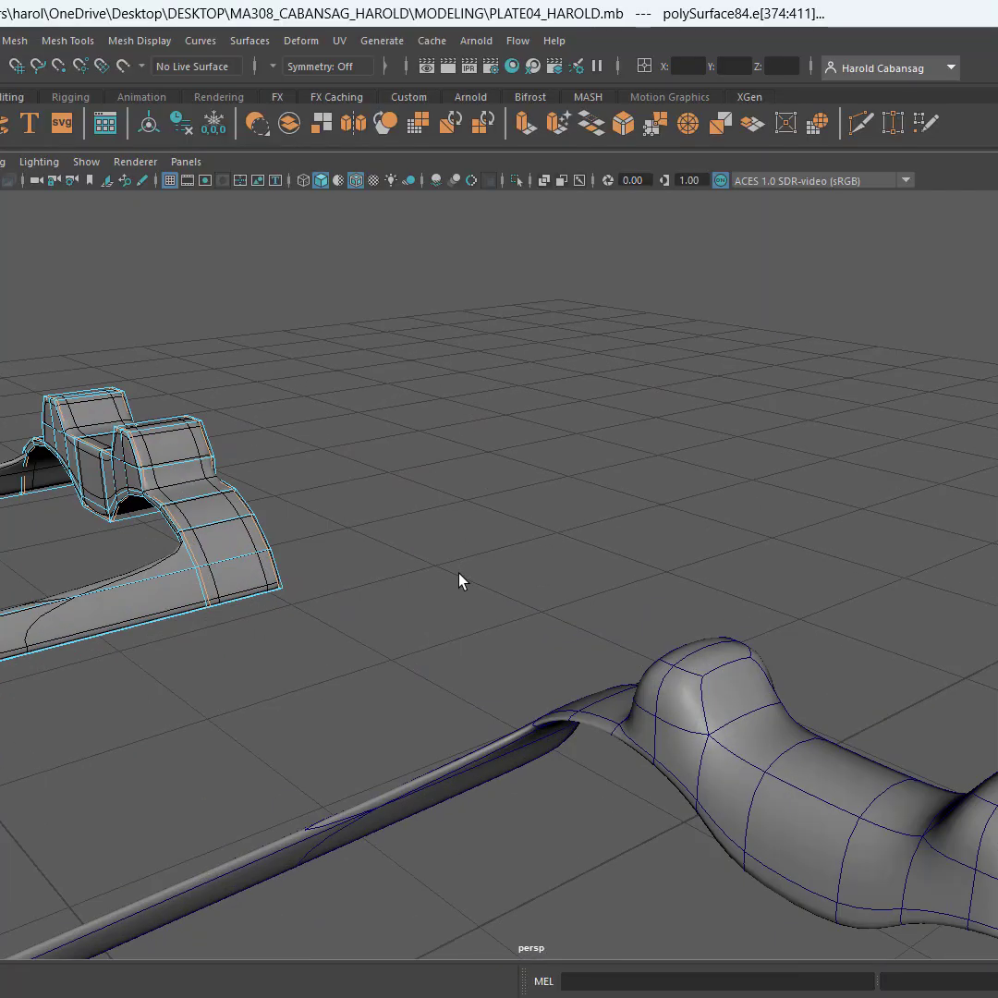
Hide the wireframe overlay and deselect the first copy to compare both copies' smoothed shapes
key(F8)
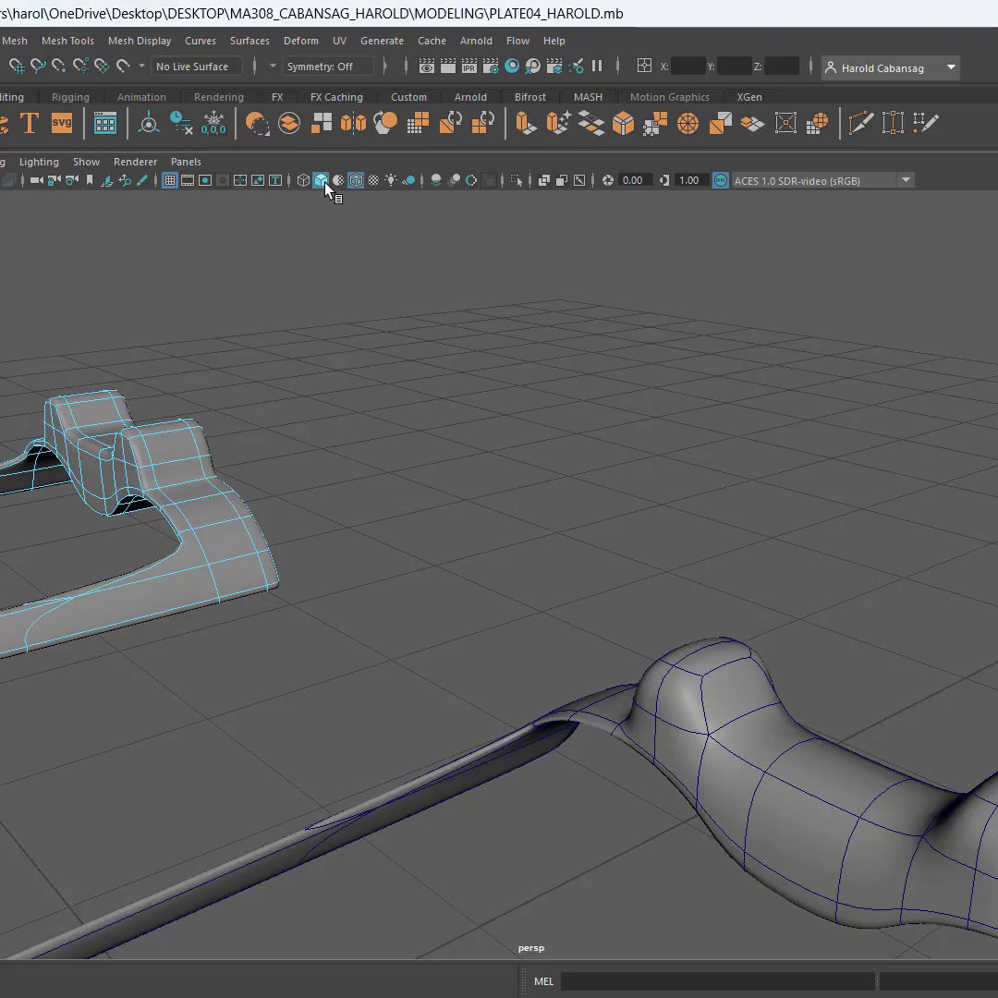
click(355, 180)
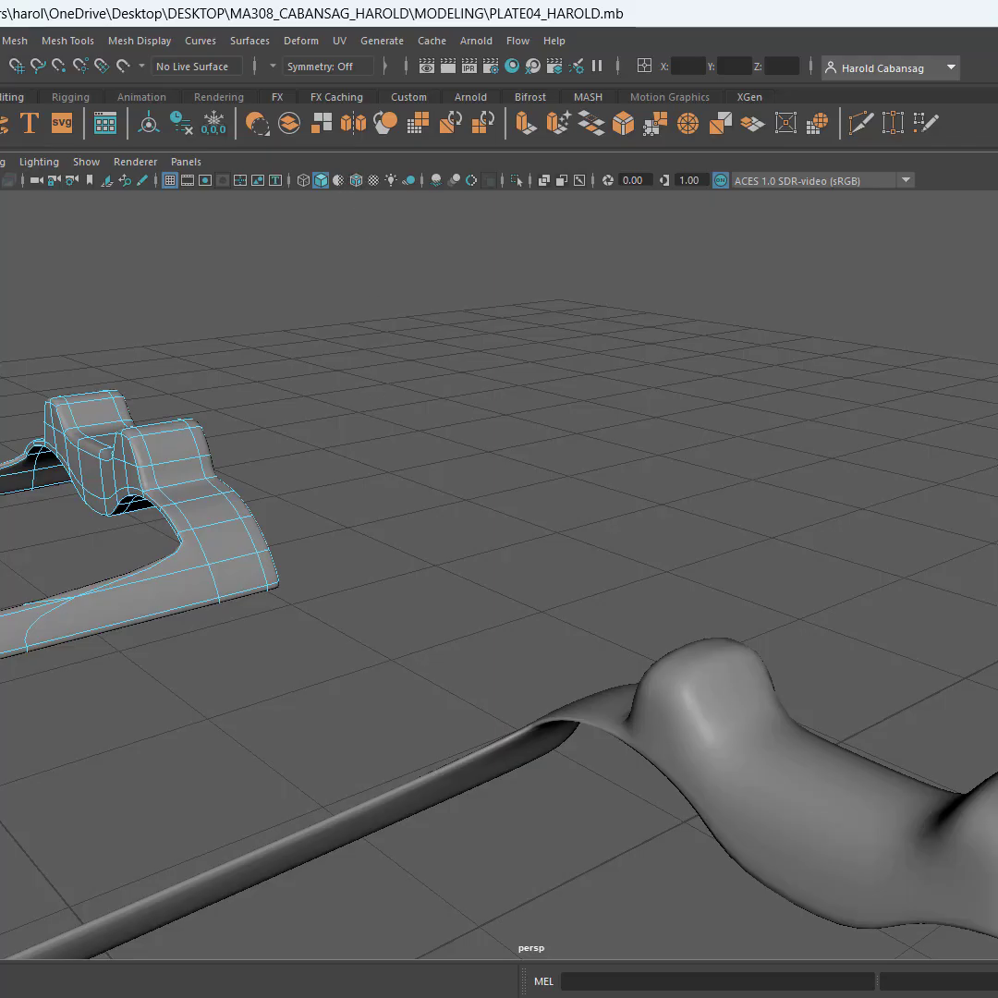
key(F8)
click(621, 460)
alt+drag(453, 601, 483, 586)
alt+middle_drag(484, 586, 545, 596)
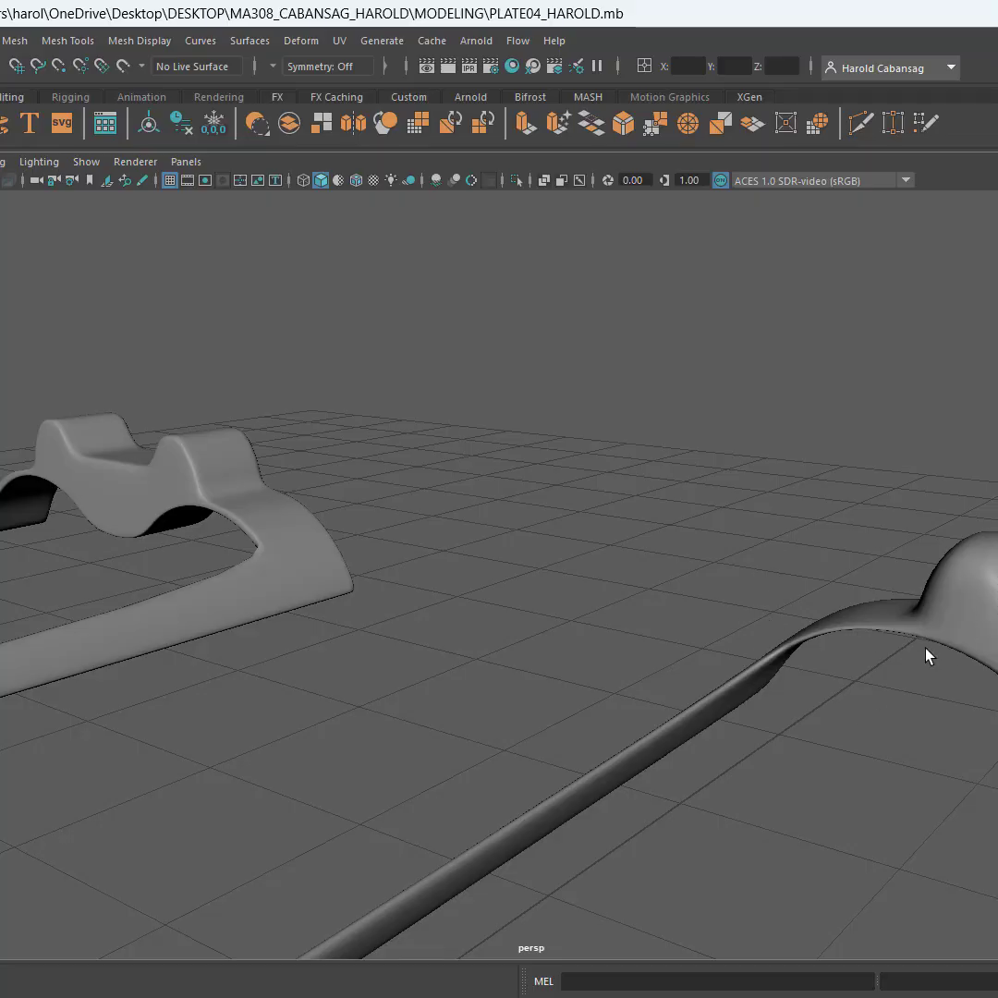
alt+drag(953, 659, 679, 609)
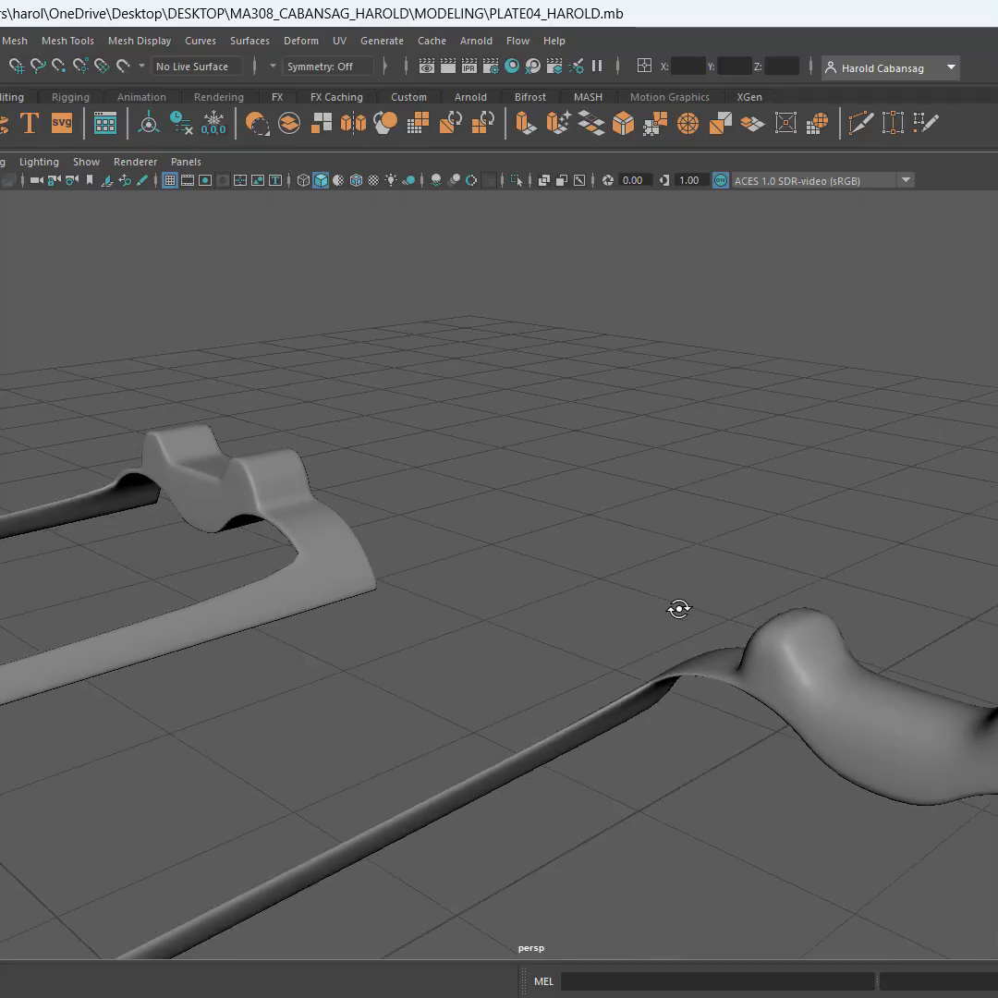
Select the first copy and inspect its smoothed surface against its low-poly cage around the posts and lower edge
click(325, 509)
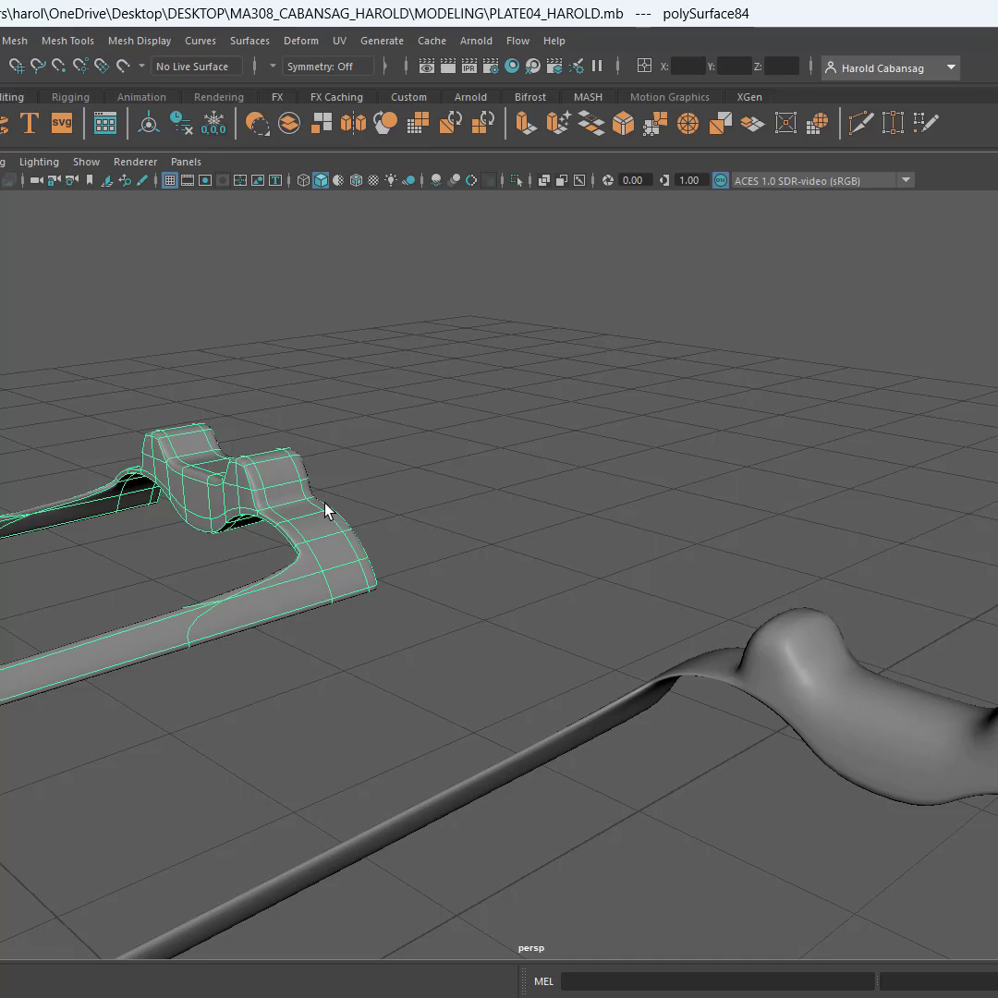
scroll(207, 508, up, 5)
alt+middle_drag(227, 519, 918, 677)
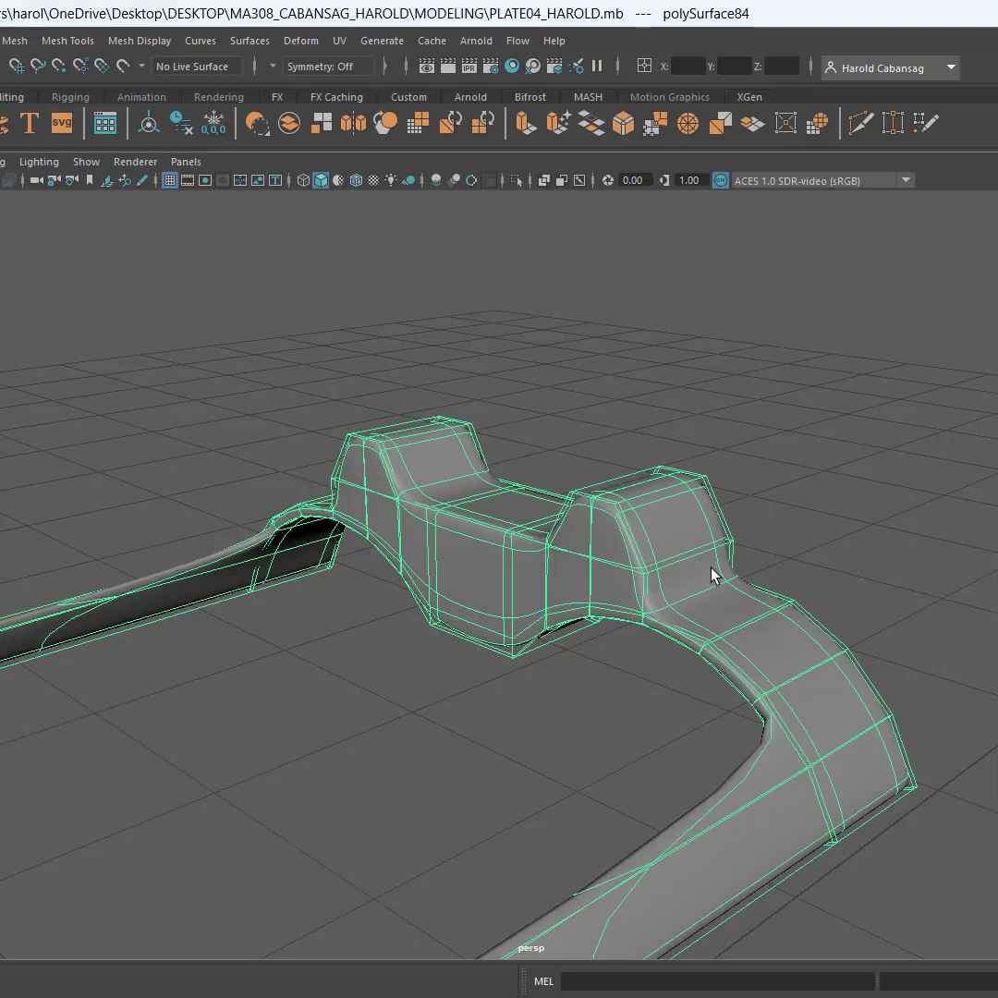
alt+middle_drag(712, 575, 712, 472)
scroll(674, 419, up, 5)
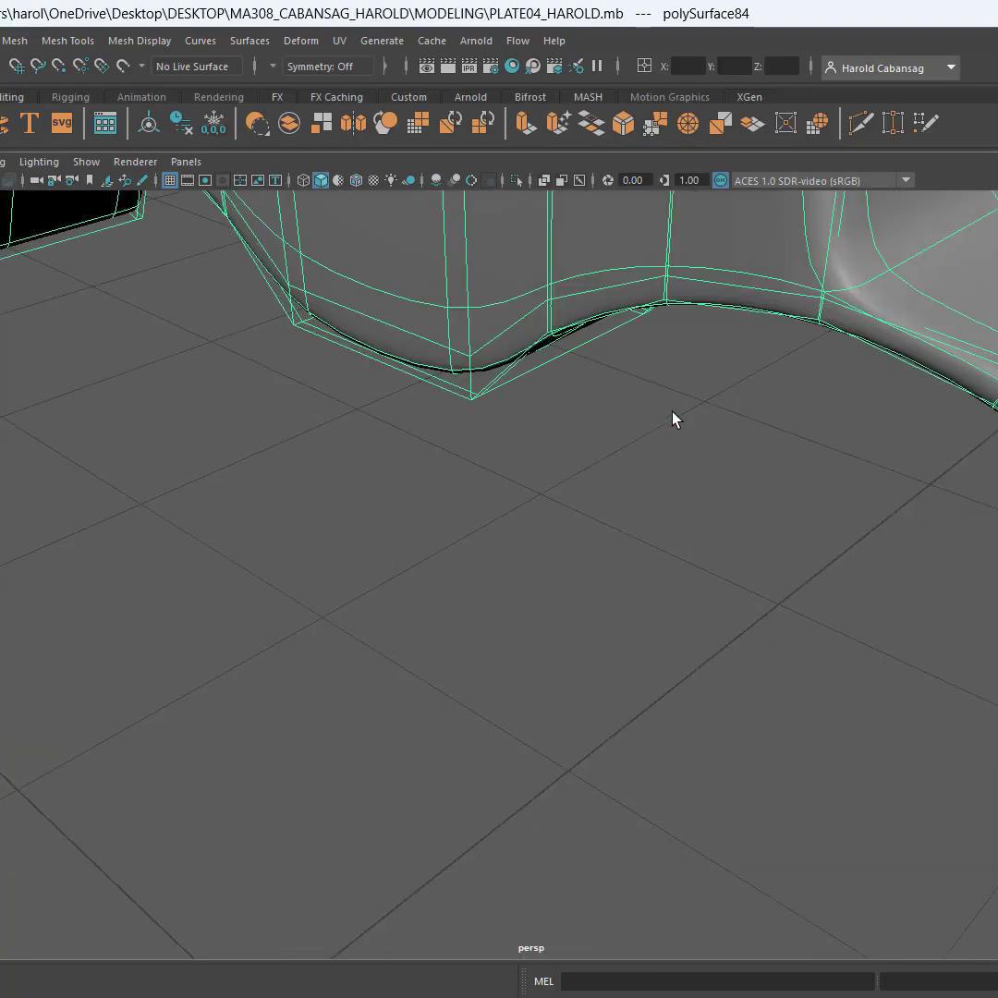
alt+middle_drag(674, 418, 646, 544)
alt+drag(614, 557, 635, 517)
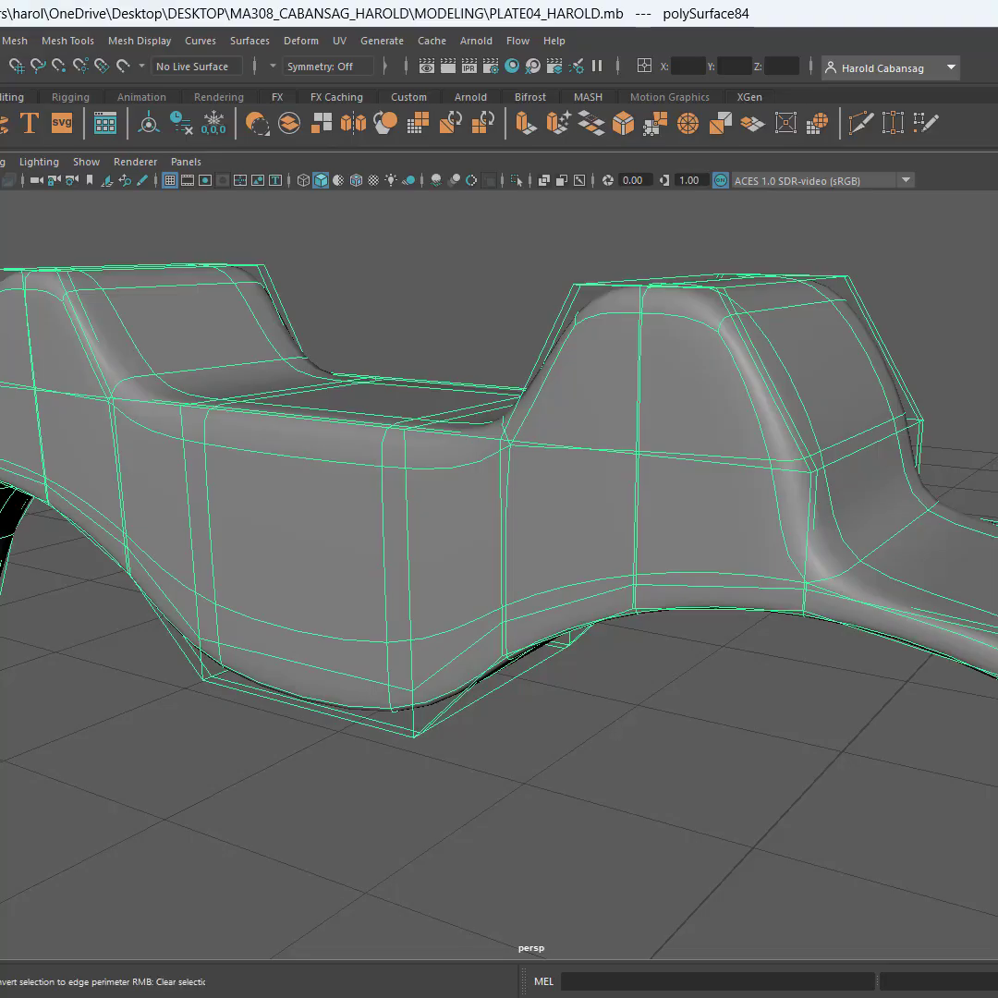
Connect the ring of upright edges around the two-post sight's body with 2 segments, adding supporting loops along its upper and lower borders
key(F10)
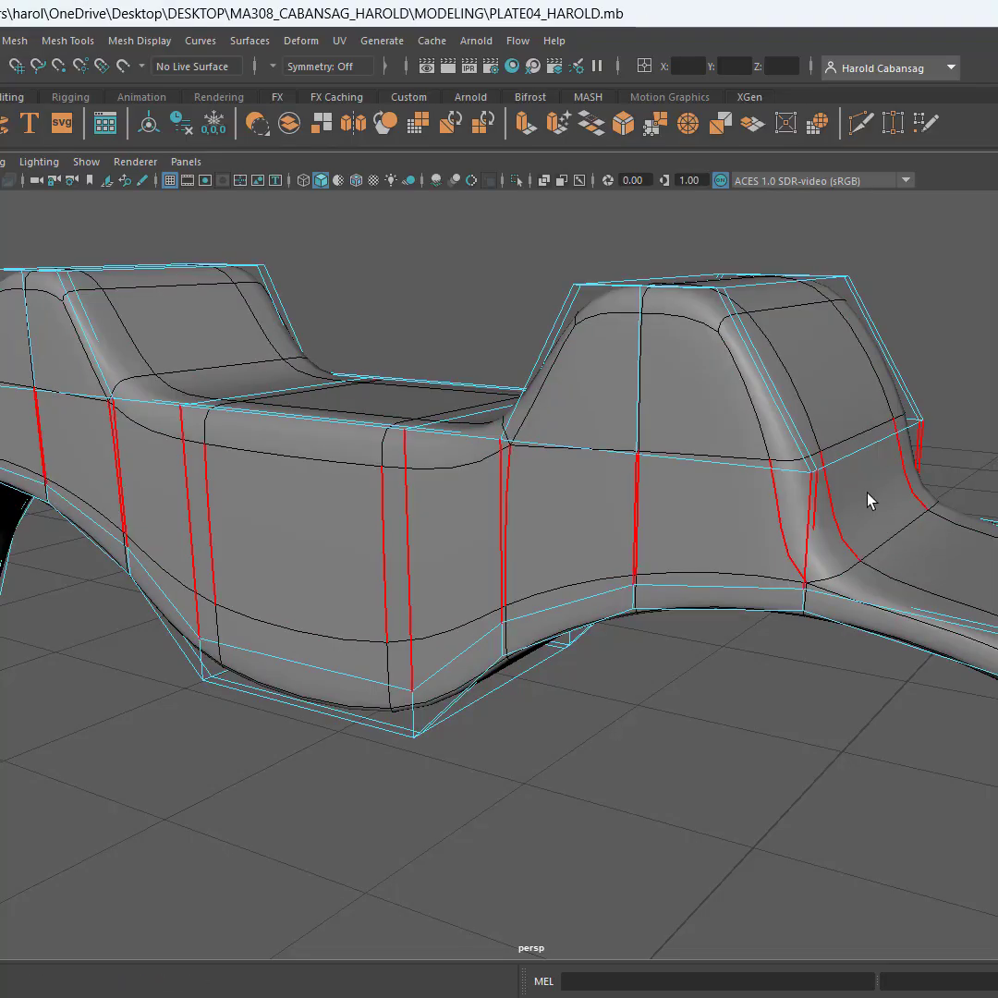
click(821, 522)
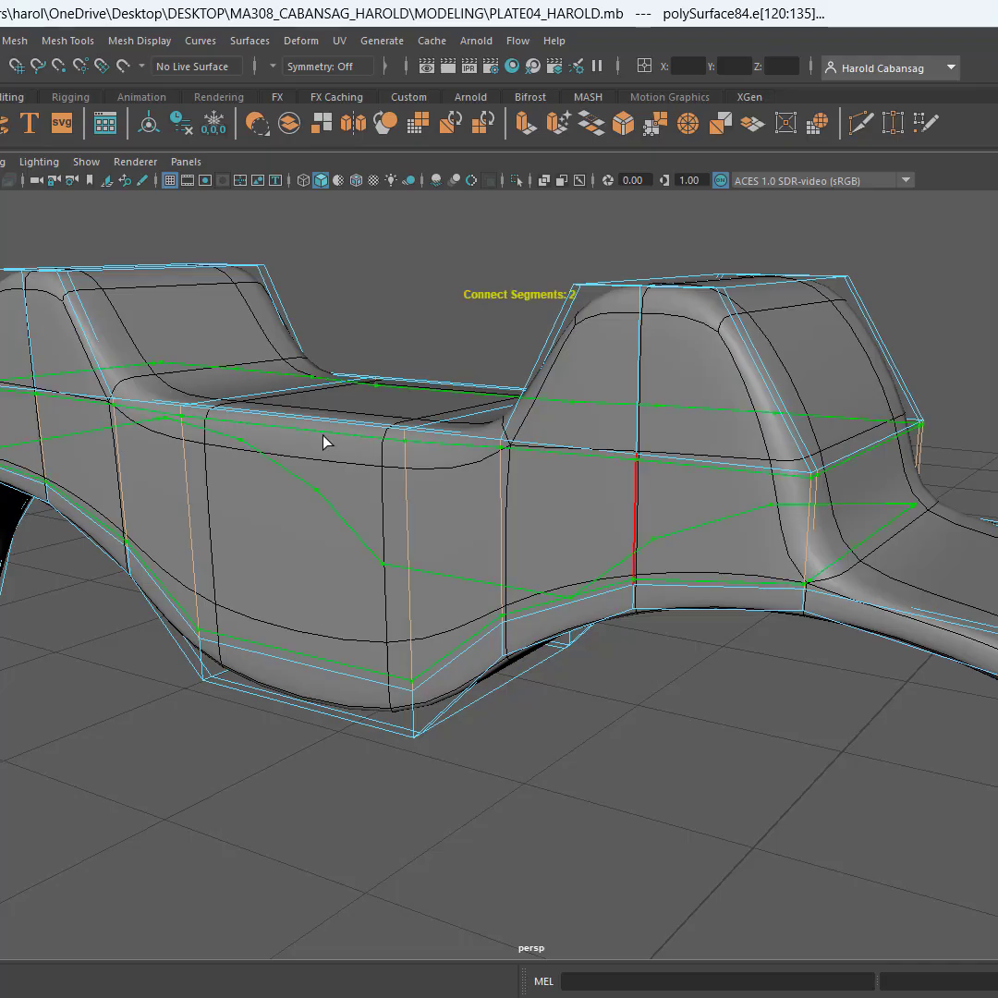
alt+drag(749, 687, 745, 646)
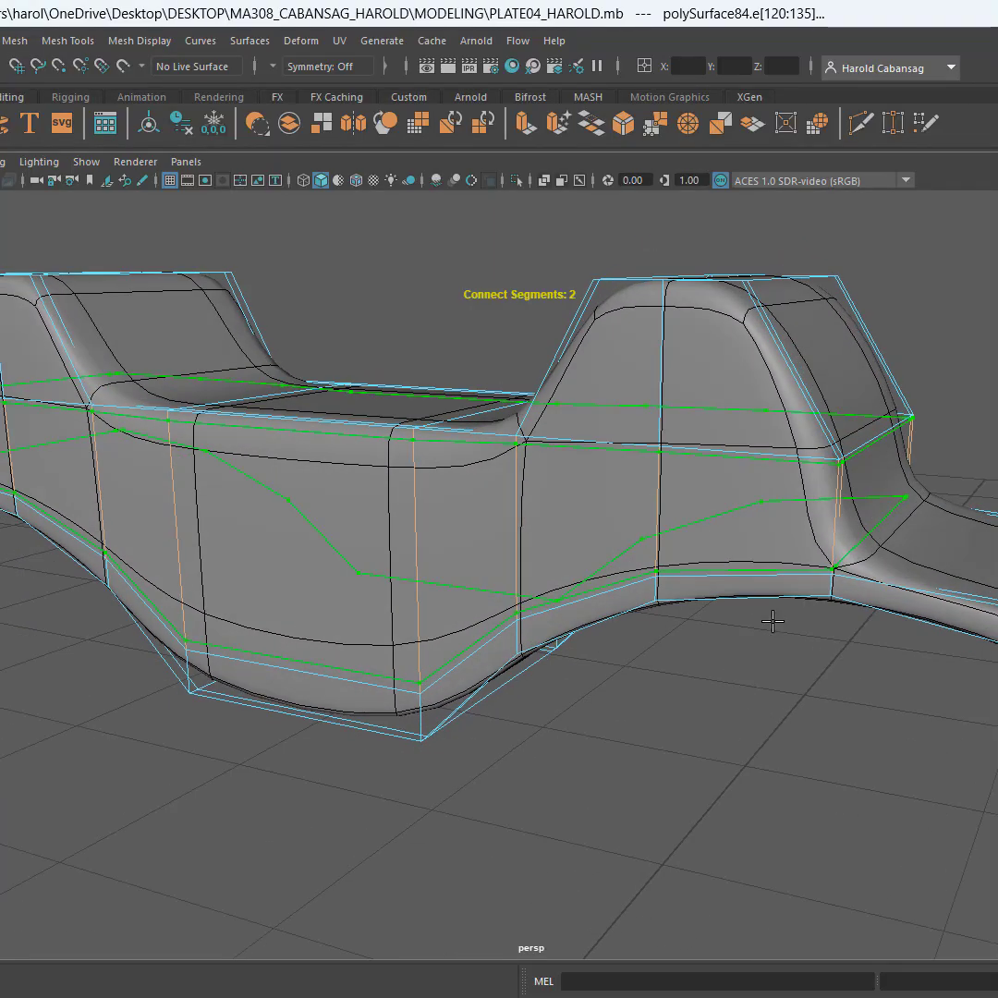
click(813, 470)
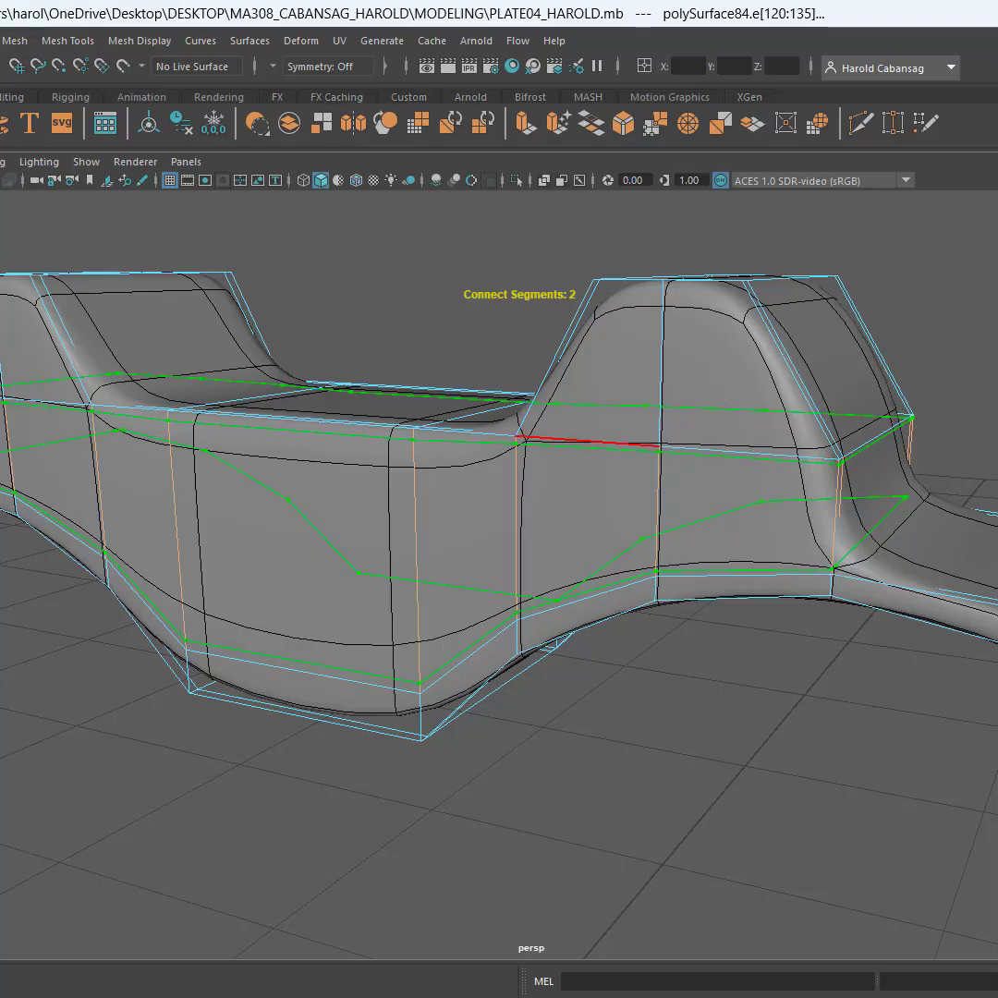
key(Return)
alt+drag(546, 808, 564, 728)
alt+drag(478, 652, 665, 730)
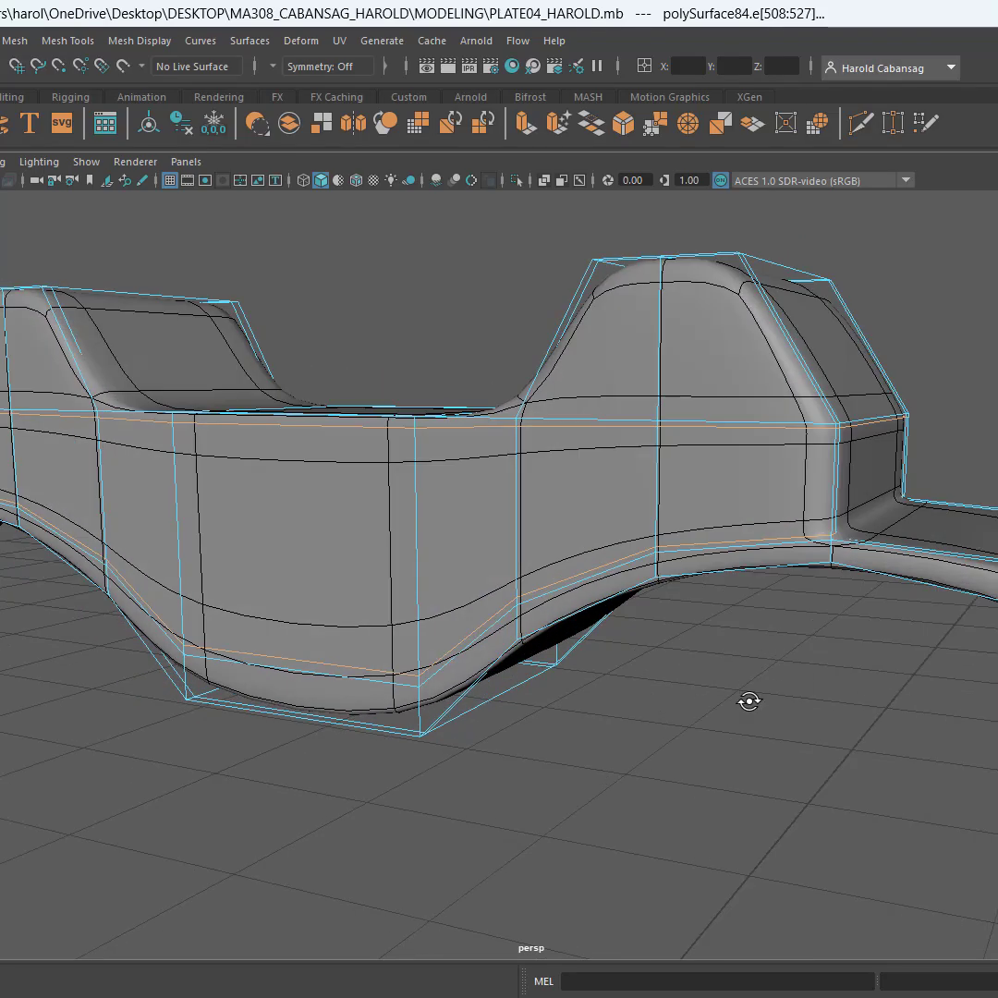
alt+drag(748, 703, 718, 712)
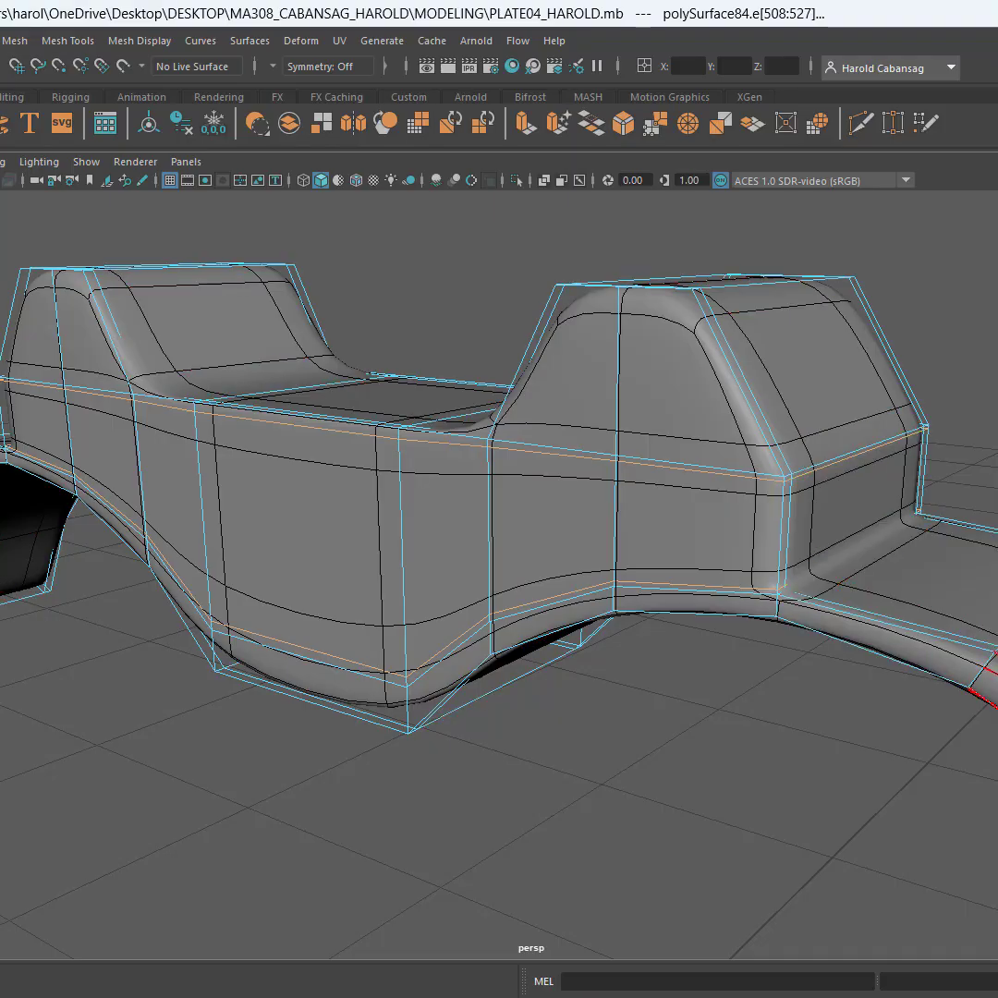
Connect the slanted edges of both sight posts with 2 segments, adding supporting loops near their tops and bases
alt+drag(462, 732, 584, 719)
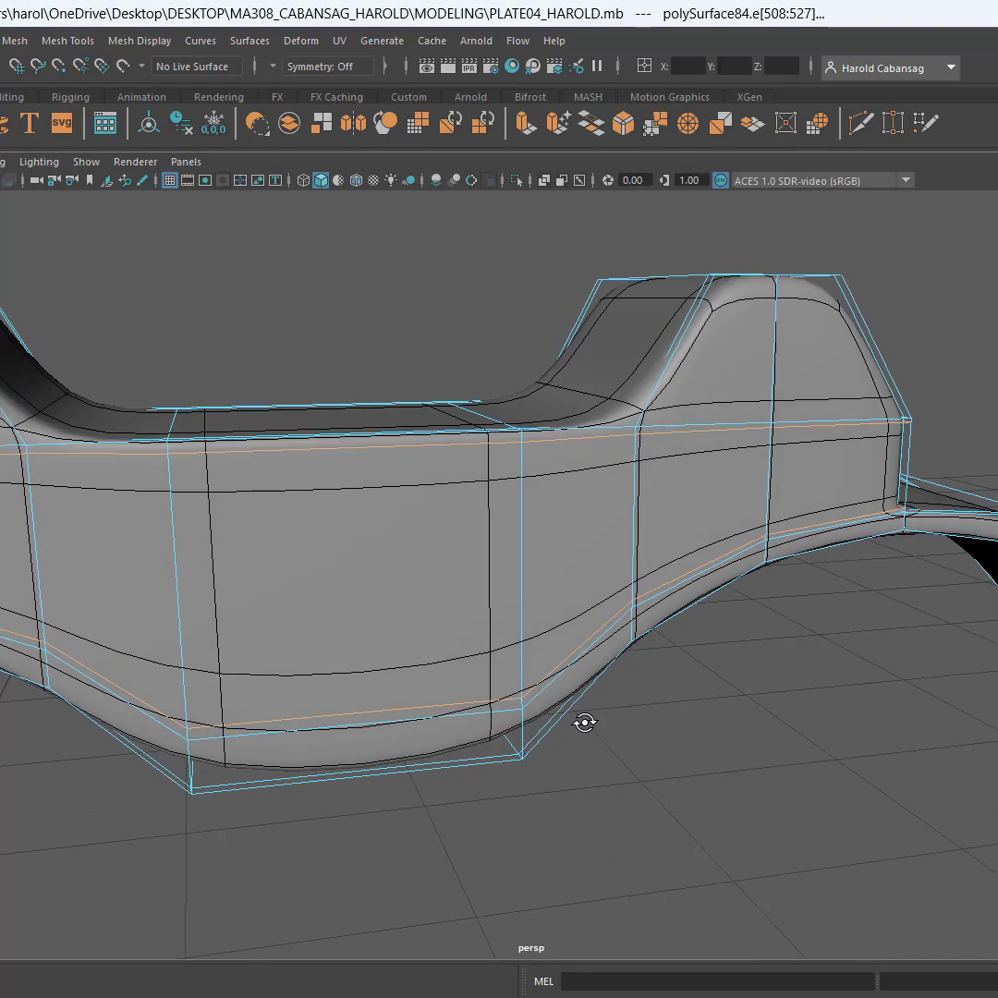
click(665, 370)
alt+drag(664, 374, 575, 601)
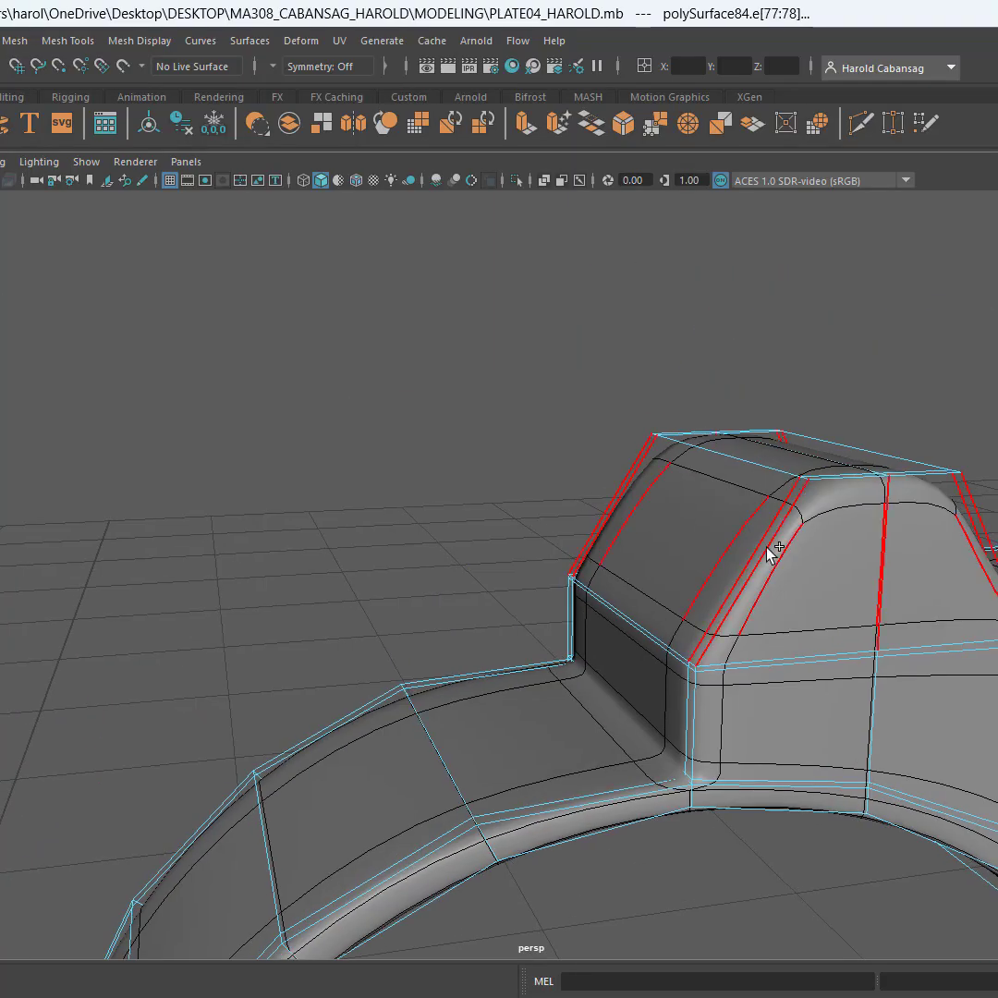
shift+click(767, 548)
alt+drag(890, 688, 652, 625)
alt+middle_drag(652, 625, 974, 686)
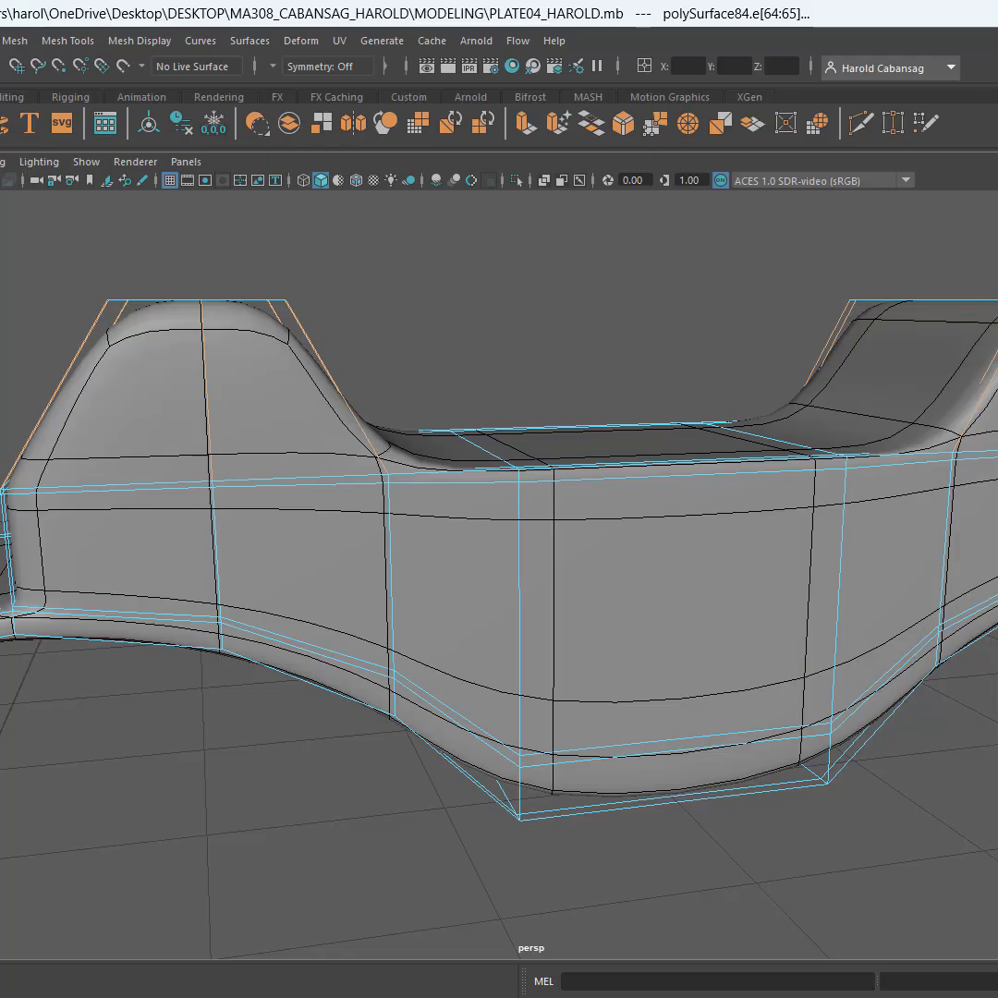
shift+right_drag(598, 296, 522, 254)
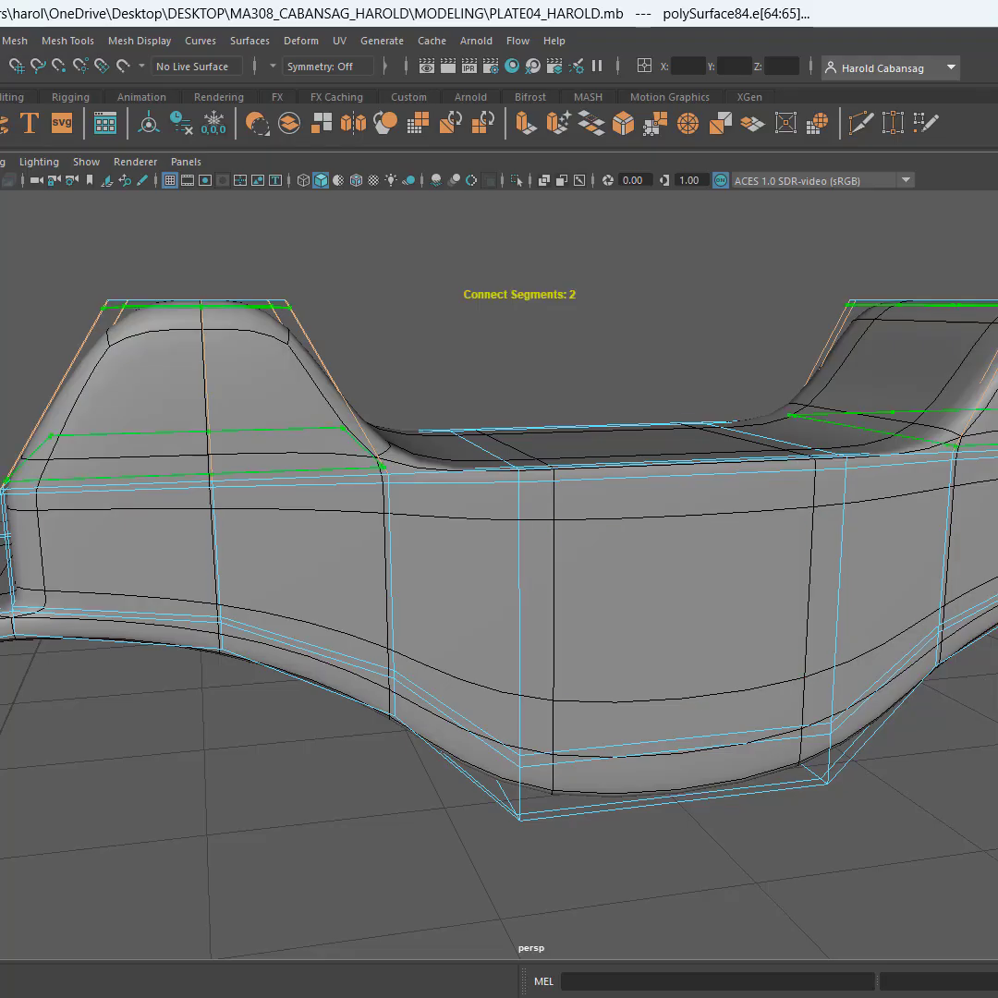
alt+drag(393, 431, 463, 450)
key(Return)
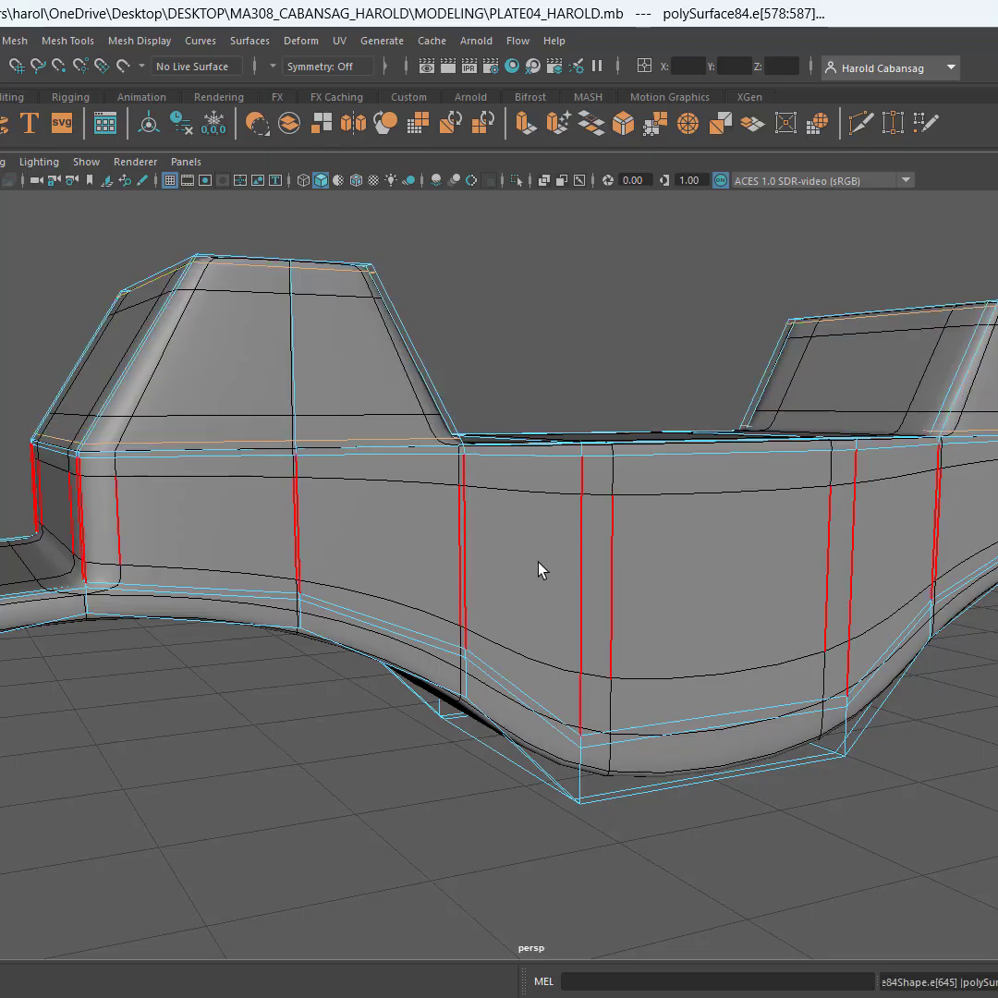
Connect the lengthwise edges of the sight's central block with 2 segments, adding a supporting loop beside each of its ends
scroll(541, 572, down, 5)
alt+drag(541, 573, 512, 549)
mouse_move(574, 586)
alt+mouse_down()
mouse_move(550, 591)
mouse_move(586, 594)
alt+mouse_up()
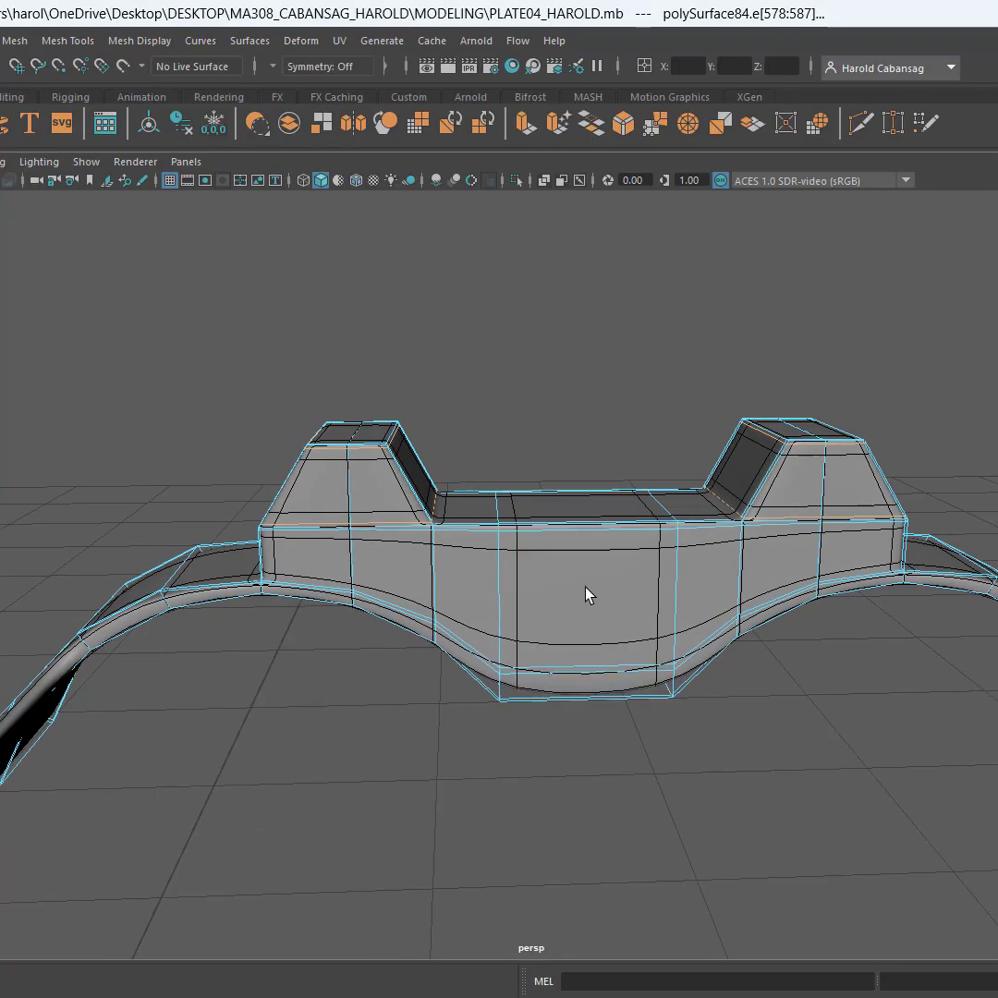
scroll(580, 592, up, 3)
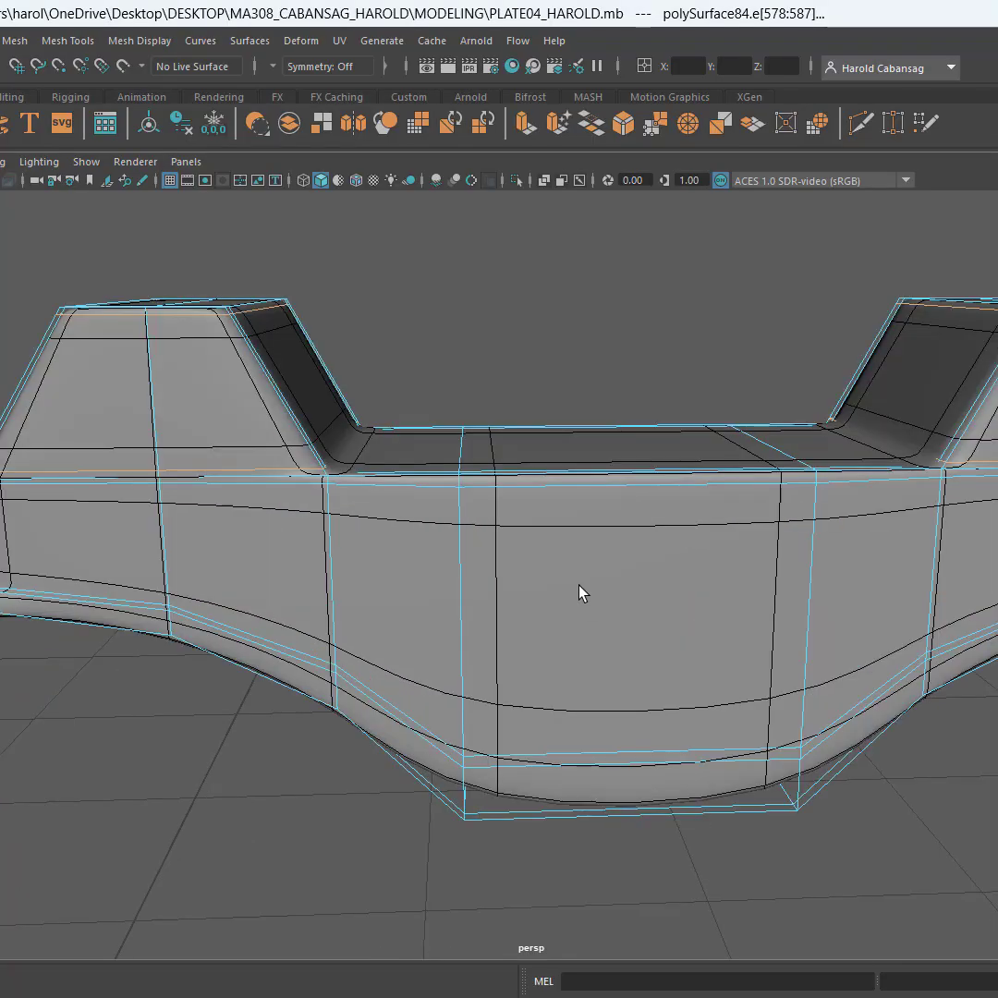
double_click(629, 483)
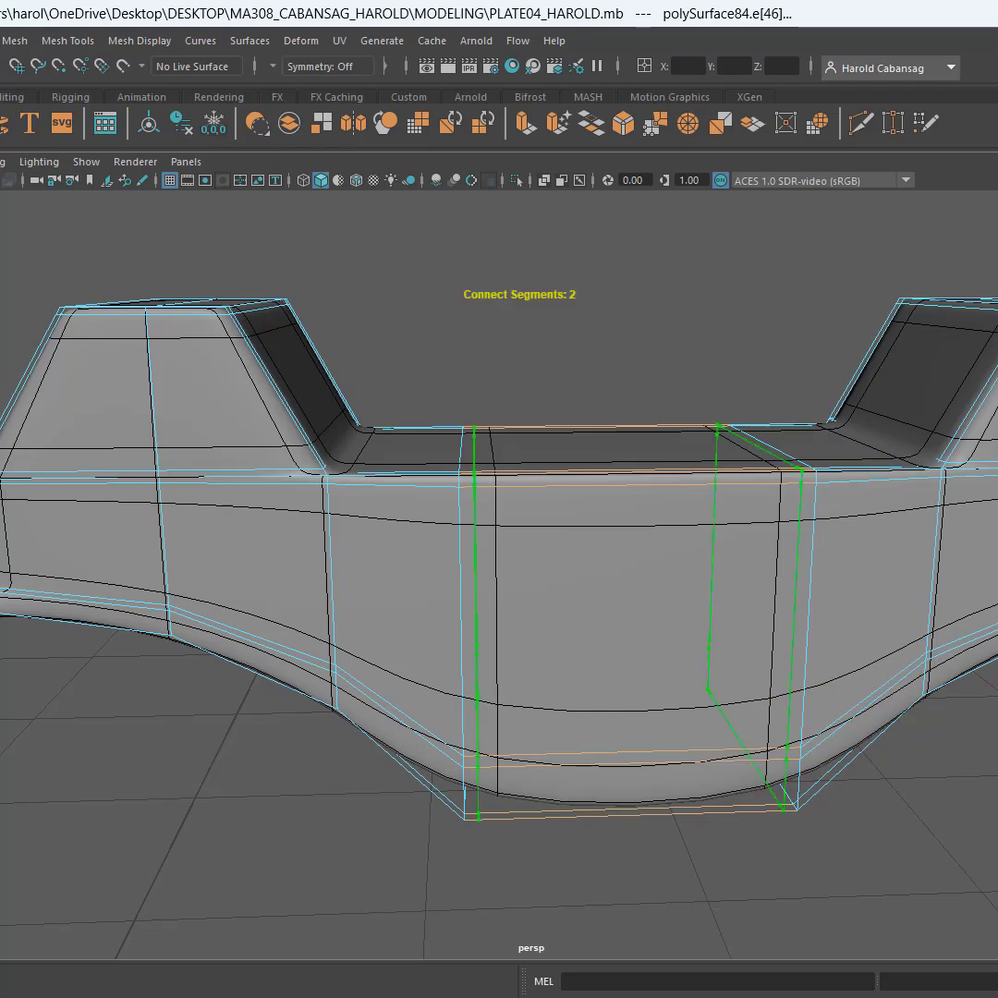
alt+drag(723, 635, 693, 564)
key(Return)
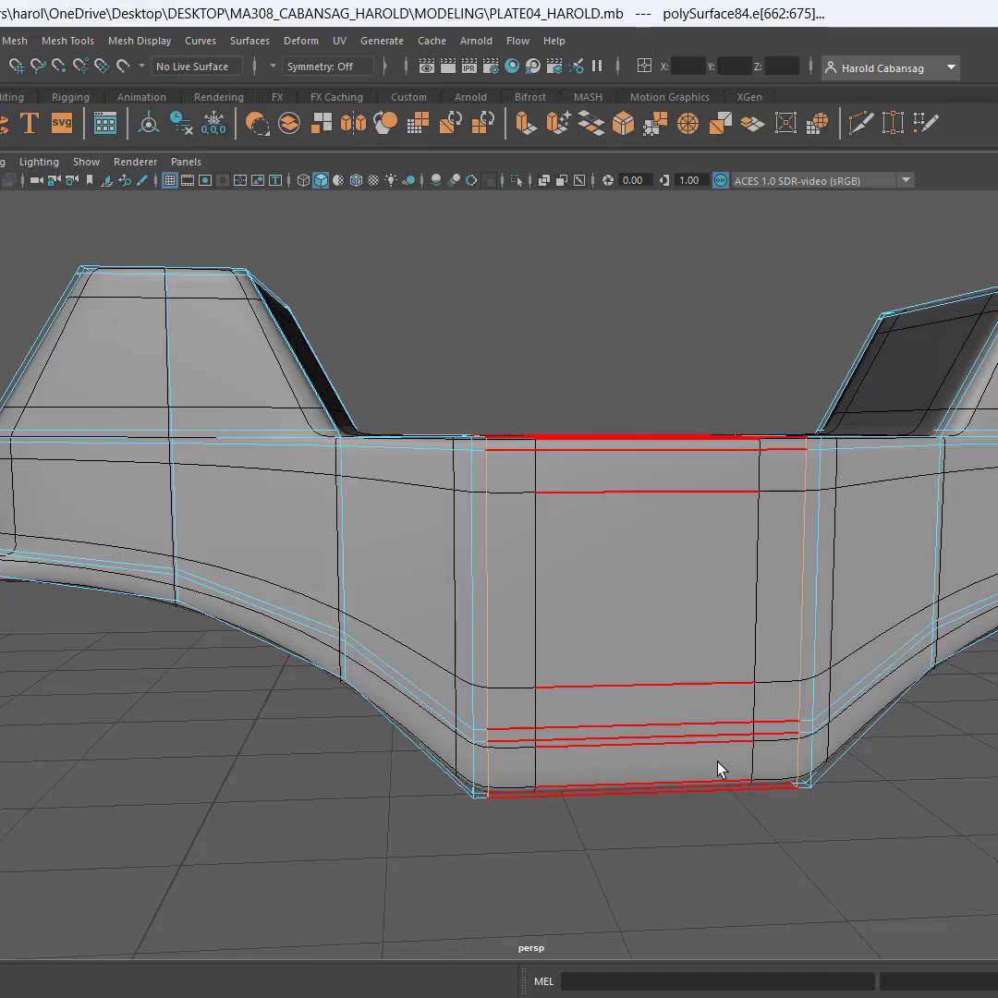
Connect the short edges across the narrow lower rim of the sight and arches with 2 segments, adding loops along both rim borders
alt+drag(614, 780, 617, 742)
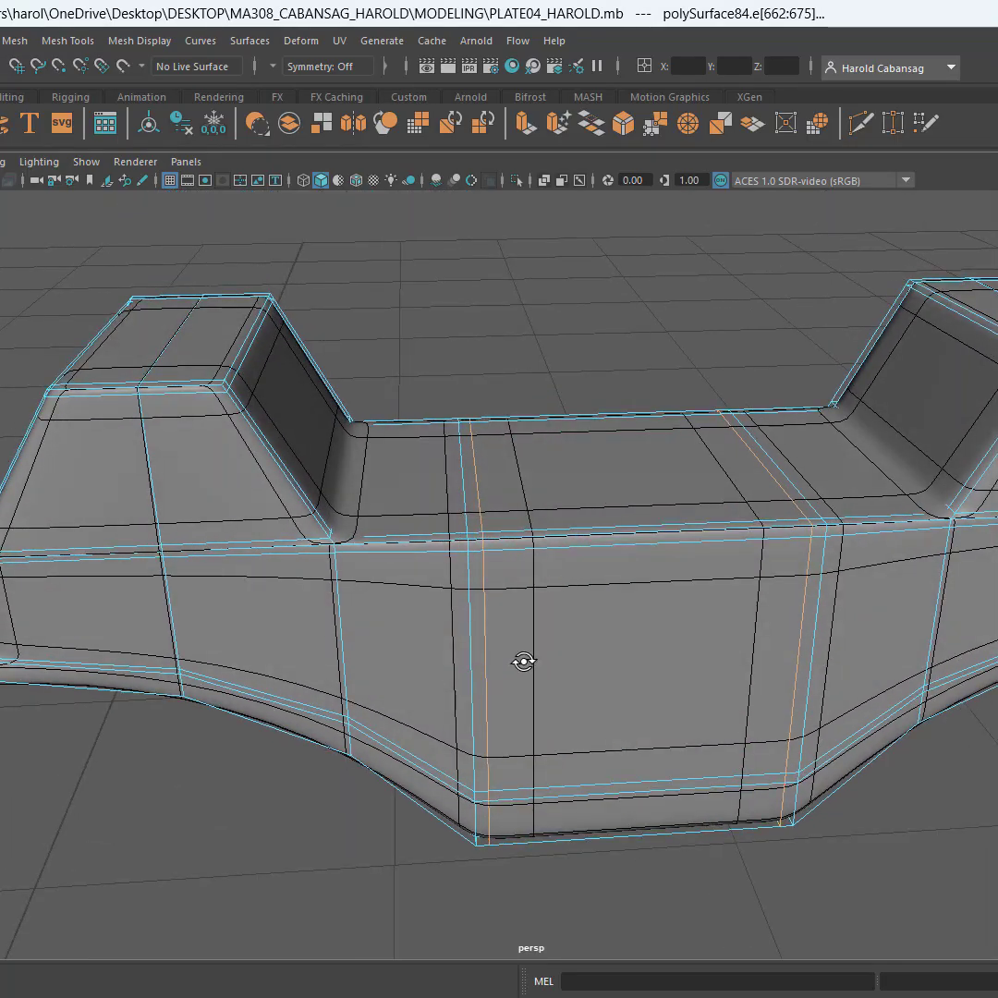
alt+drag(523, 662, 570, 645)
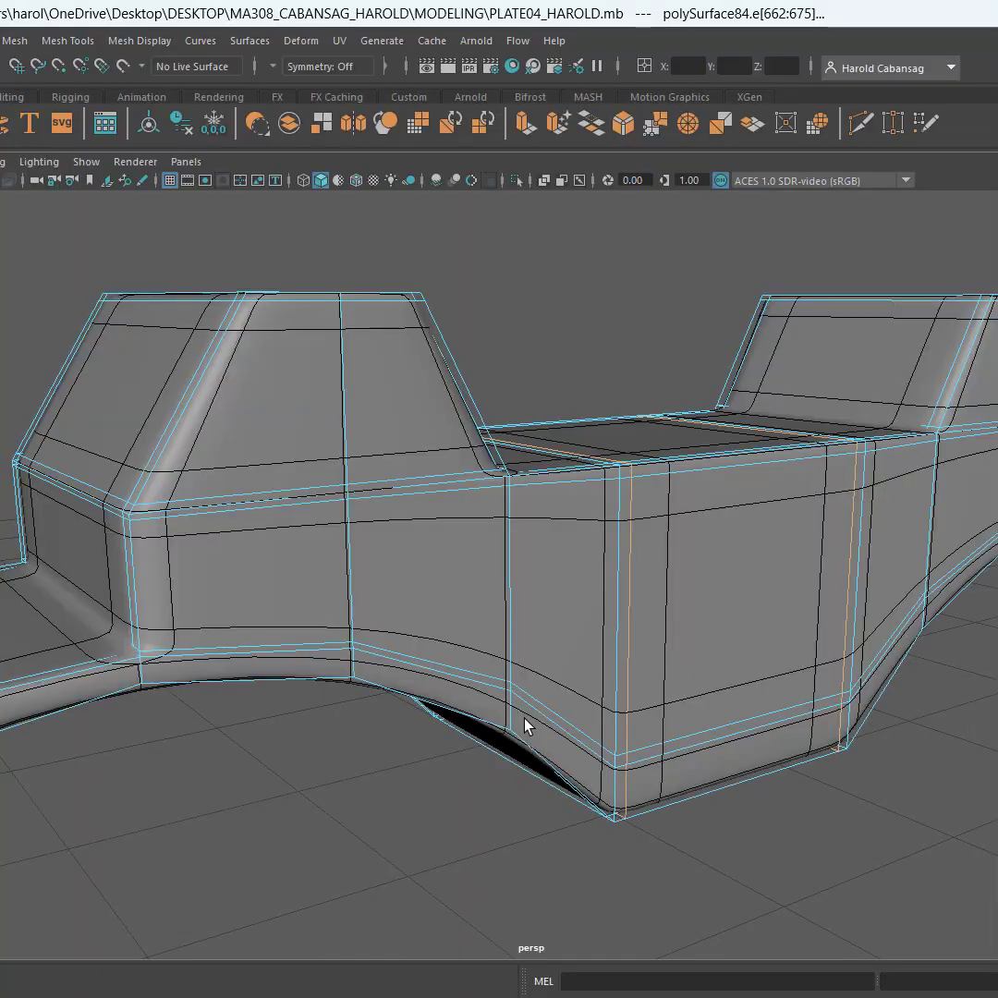
alt+middle_drag(523, 725, 534, 540)
scroll(535, 534, up, 3)
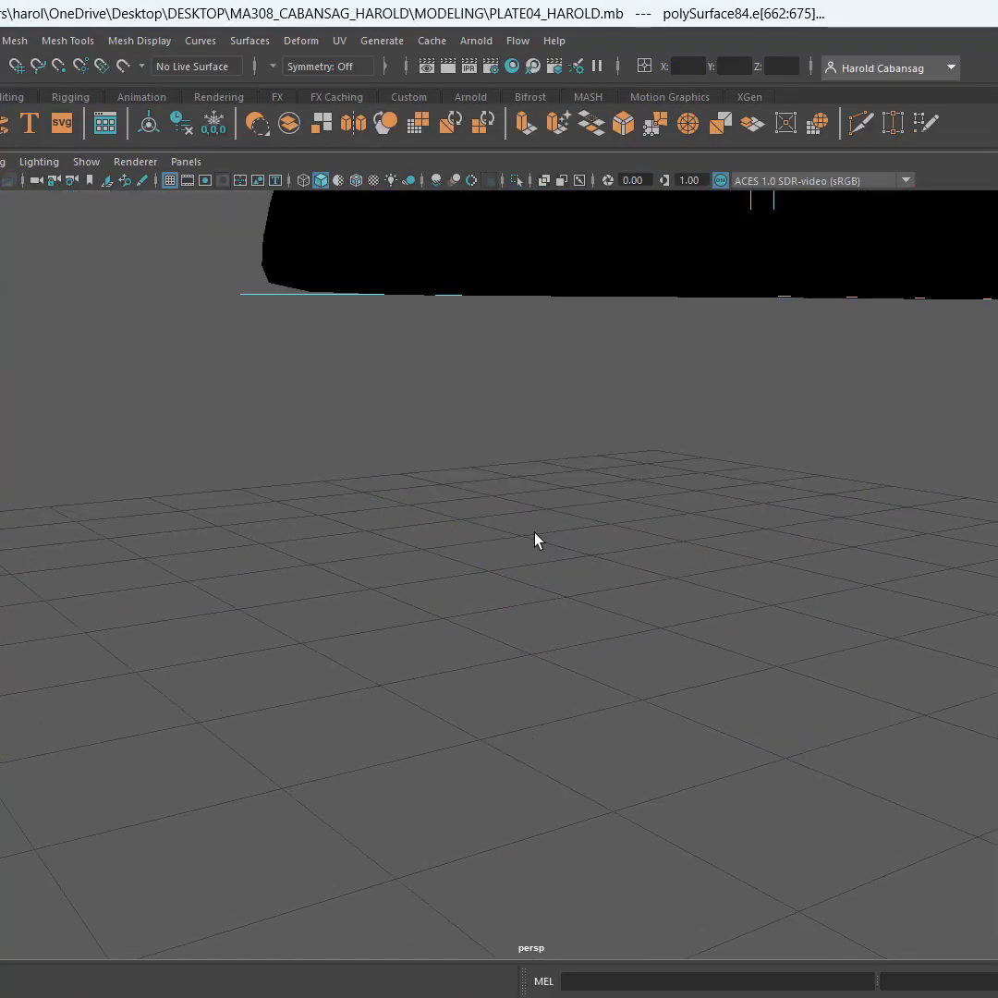
scroll(535, 534, down, 6)
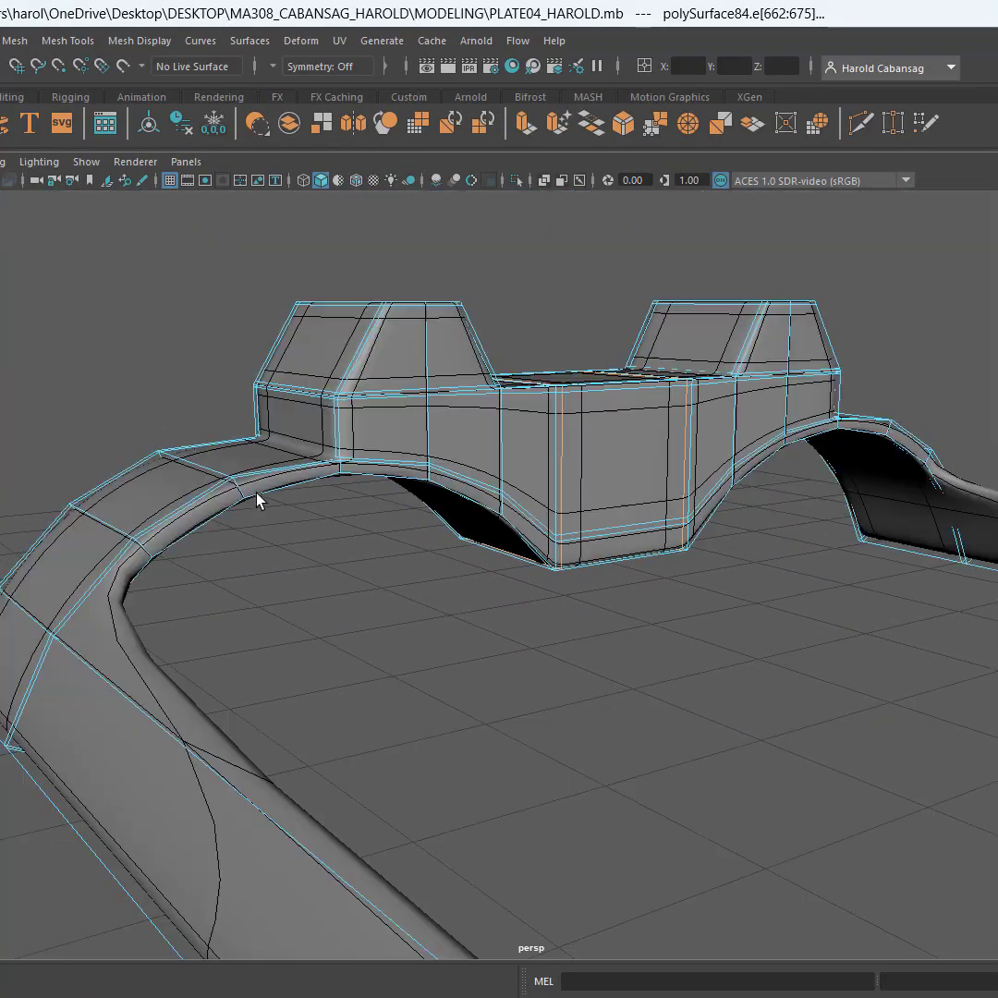
alt+drag(257, 500, 214, 507)
alt+middle_drag(285, 487, 439, 438)
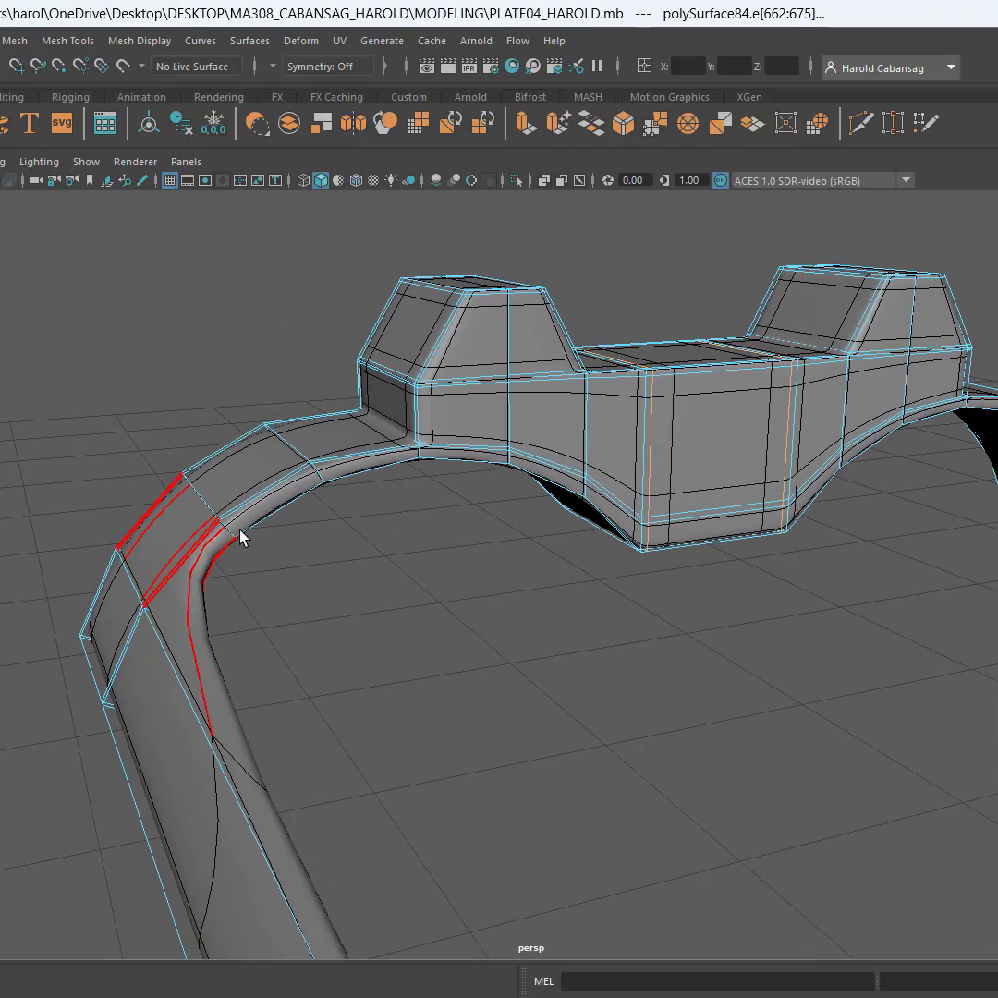
click(319, 478)
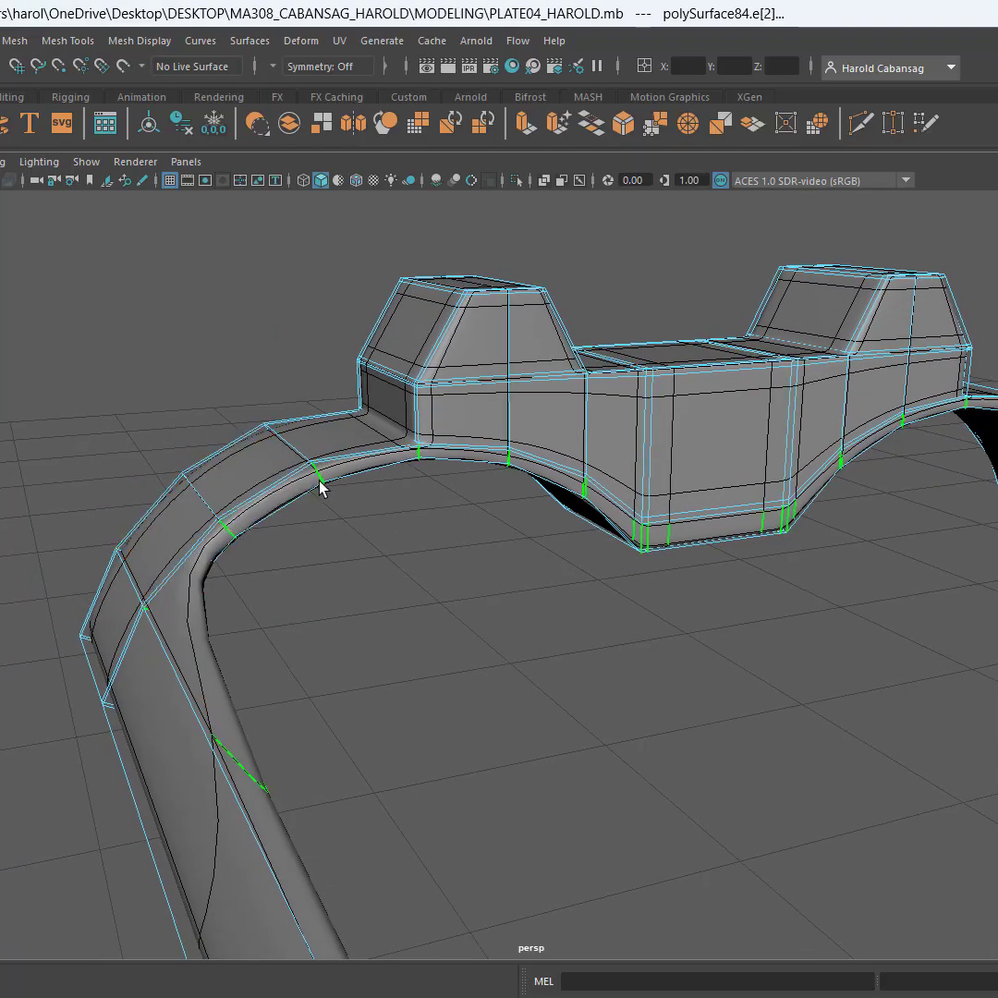
key(ctrl+z)
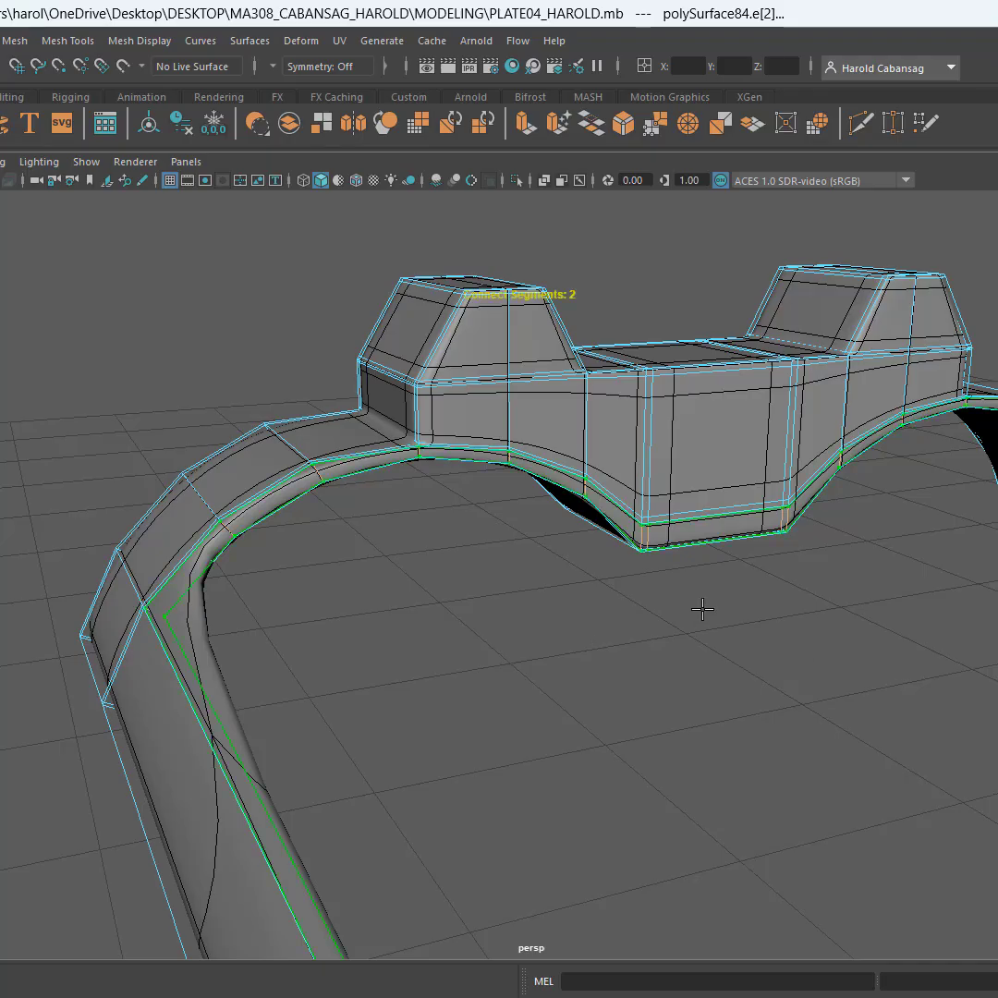
key(Return)
Connect the lengthwise edges of both long side strips with two cross loops near the strip ends, adjusting the Connect slide
alt+middle_drag(800, 648, 634, 665)
scroll(719, 511, up, 4)
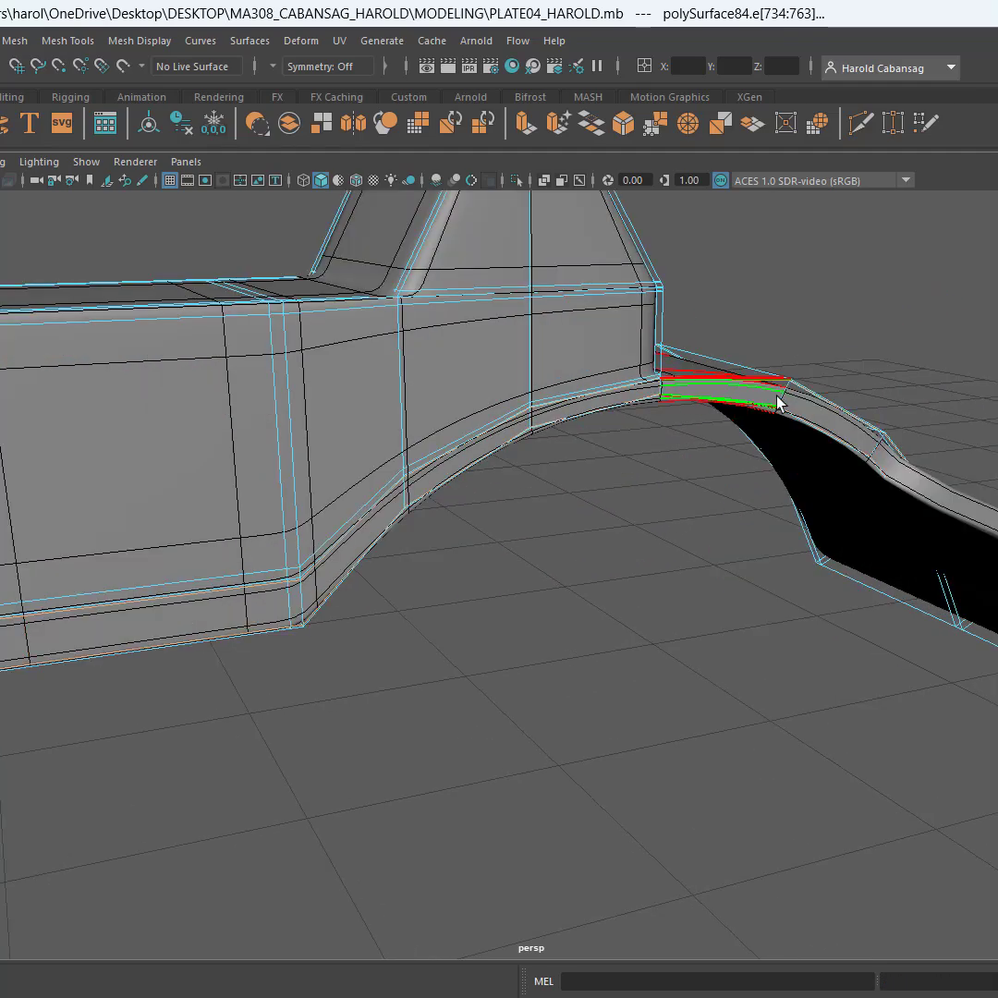
scroll(626, 754, down, 7)
click(614, 765)
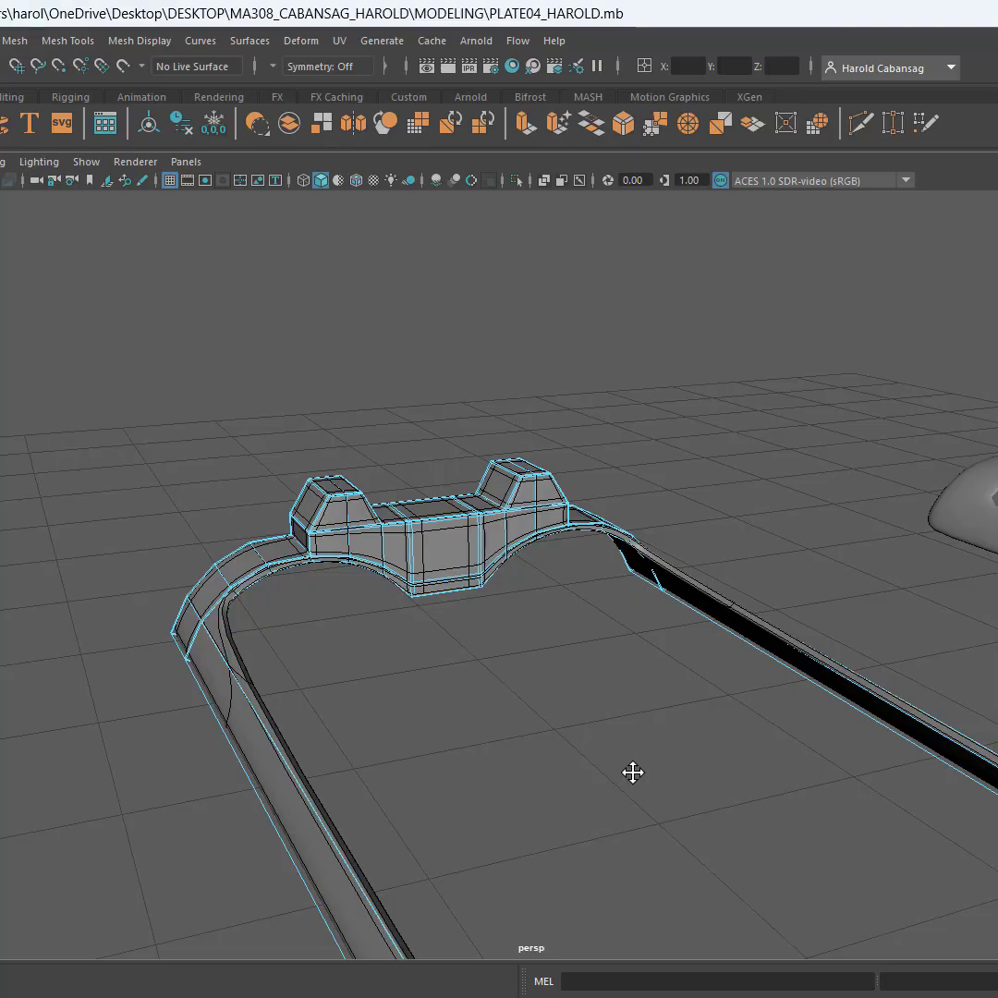
alt+drag(633, 771, 513, 461)
double_click(512, 461)
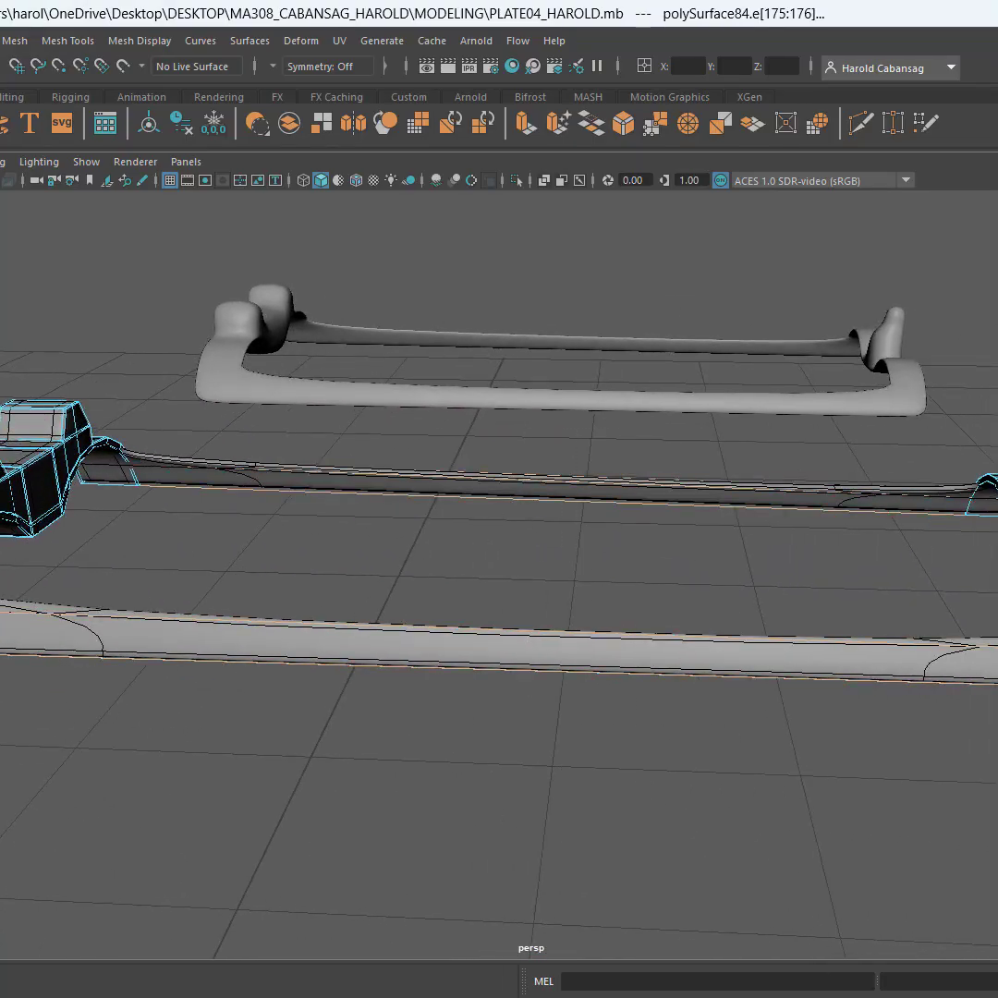
key(g)
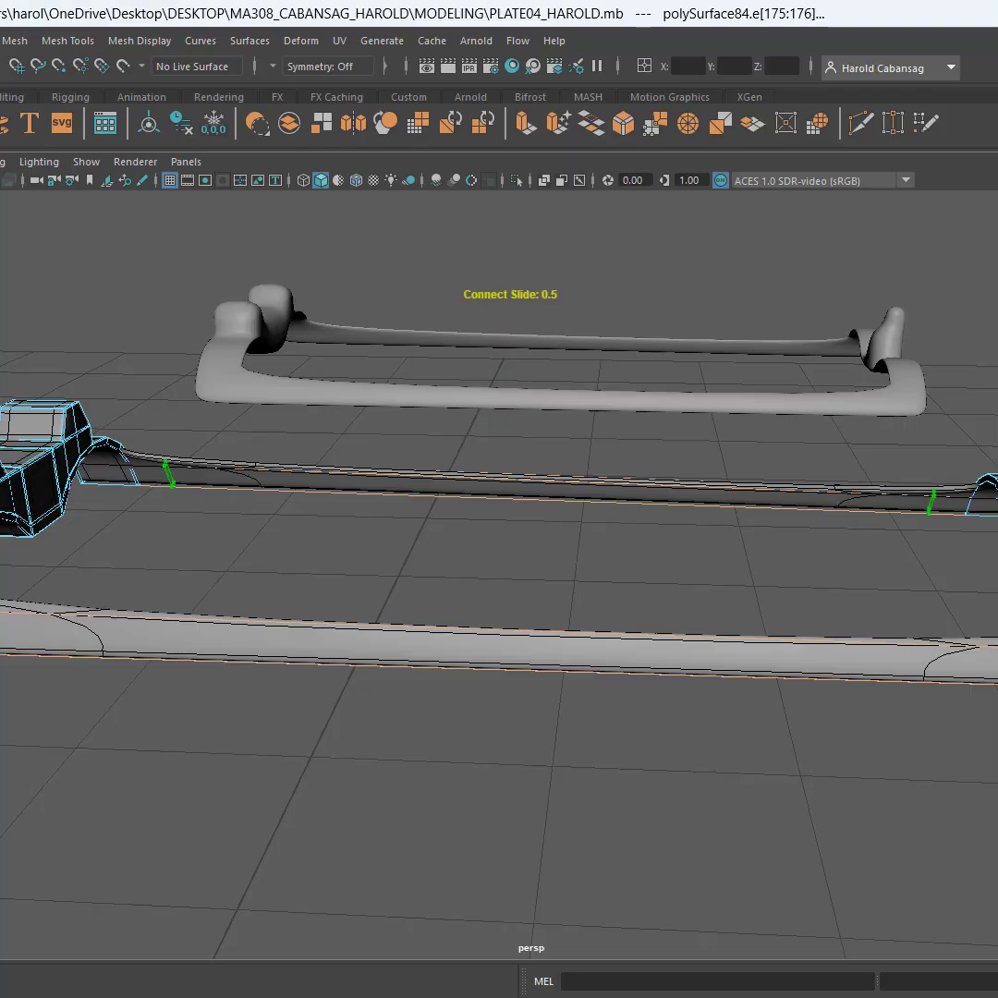
key(Return)
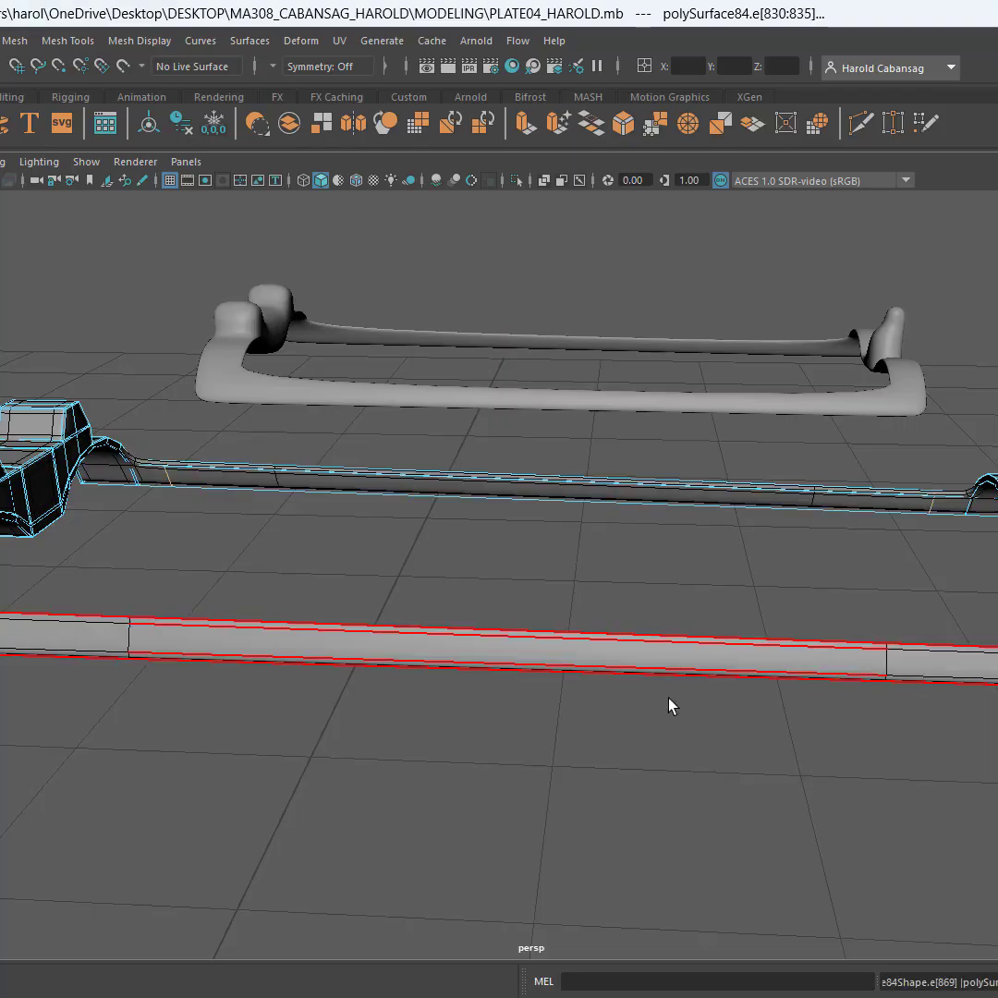
Examine the arched strip beside the sight, its rim and its corner with the long side strip for unsupported edges
alt+drag(670, 699, 770, 606)
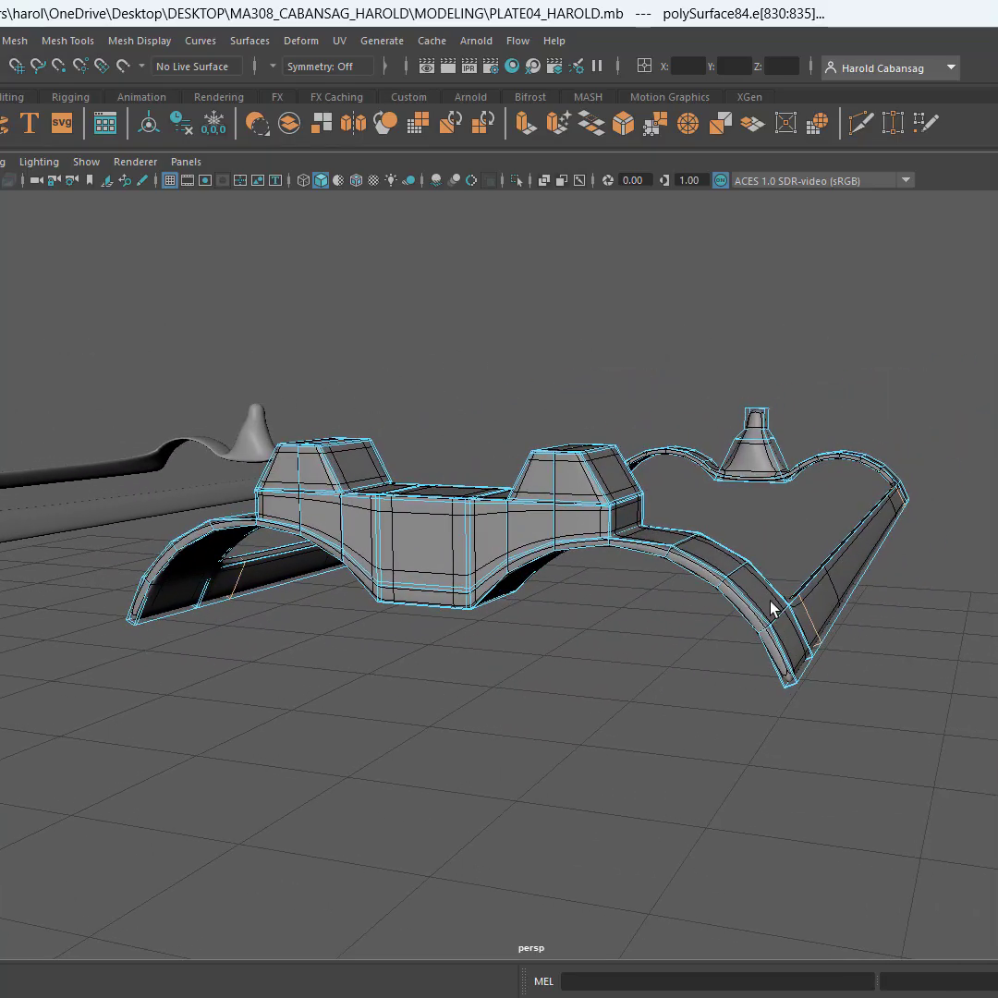
scroll(770, 606, up, 6)
alt+middle_drag(855, 604, 765, 595)
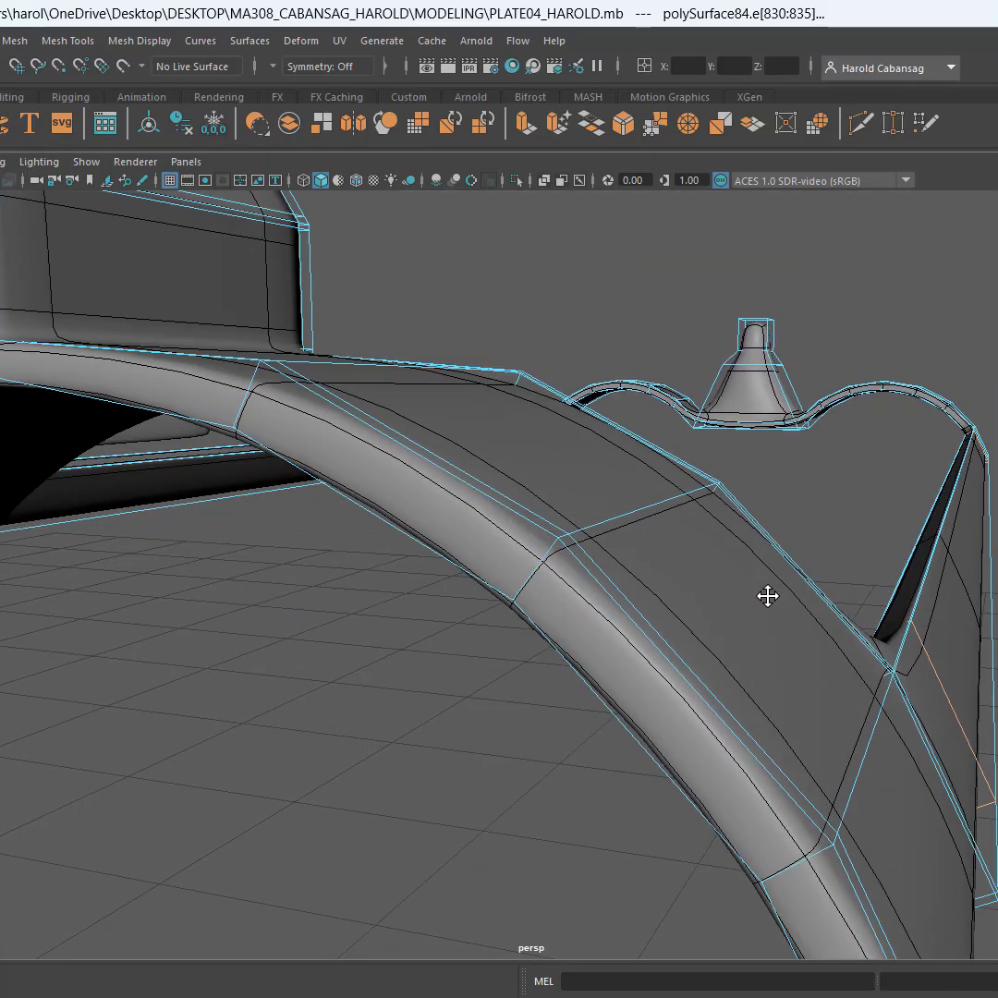
scroll(576, 564, up, 3)
scroll(576, 563, down, 3)
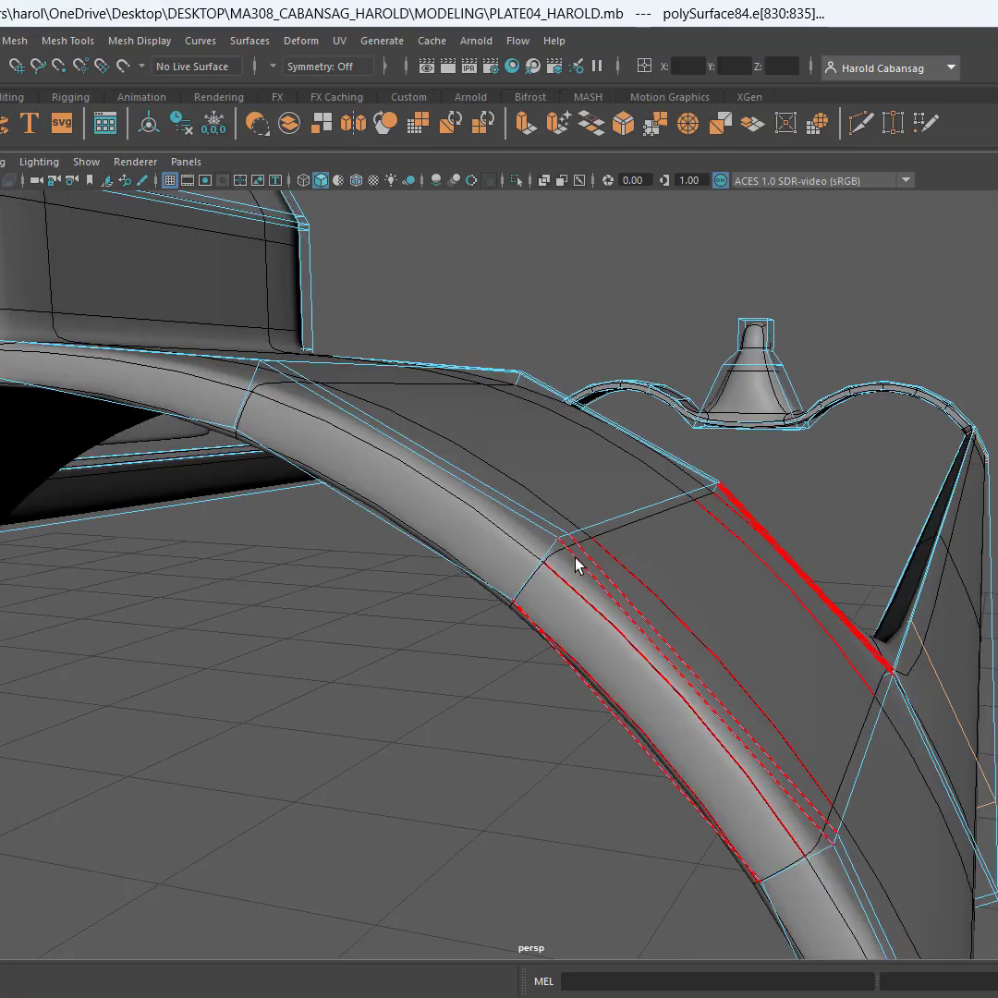
scroll(608, 602, down, 5)
alt+drag(690, 607, 727, 651)
scroll(859, 557, up, 3)
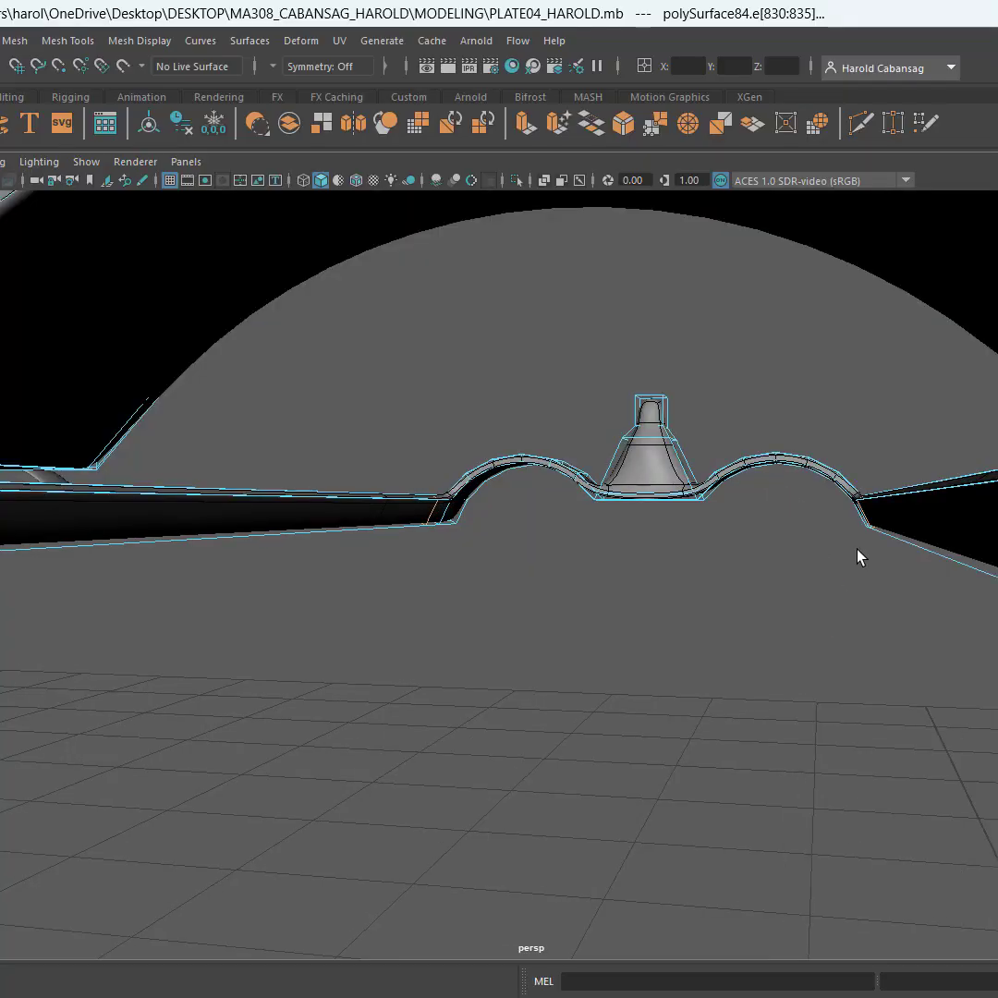
alt+middle_drag(821, 565, 766, 558)
scroll(767, 564, down, 4)
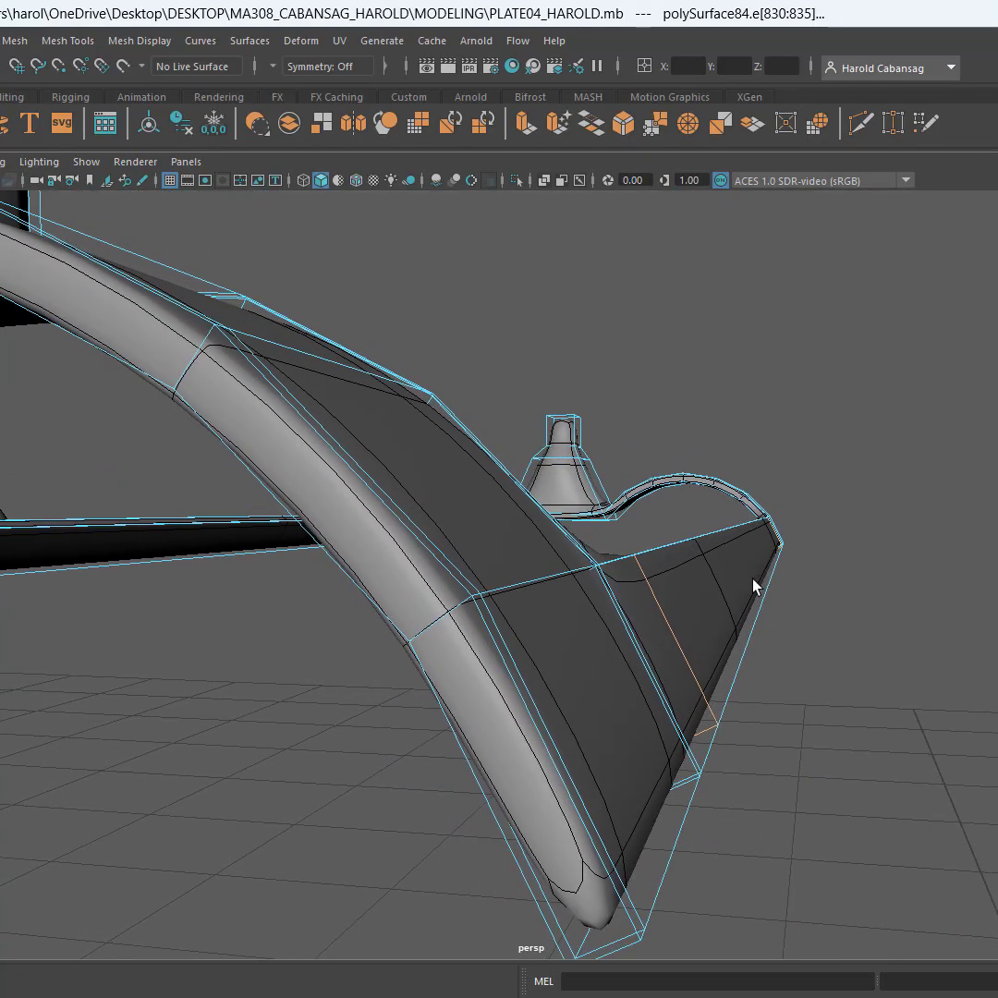
scroll(626, 649, down, 3)
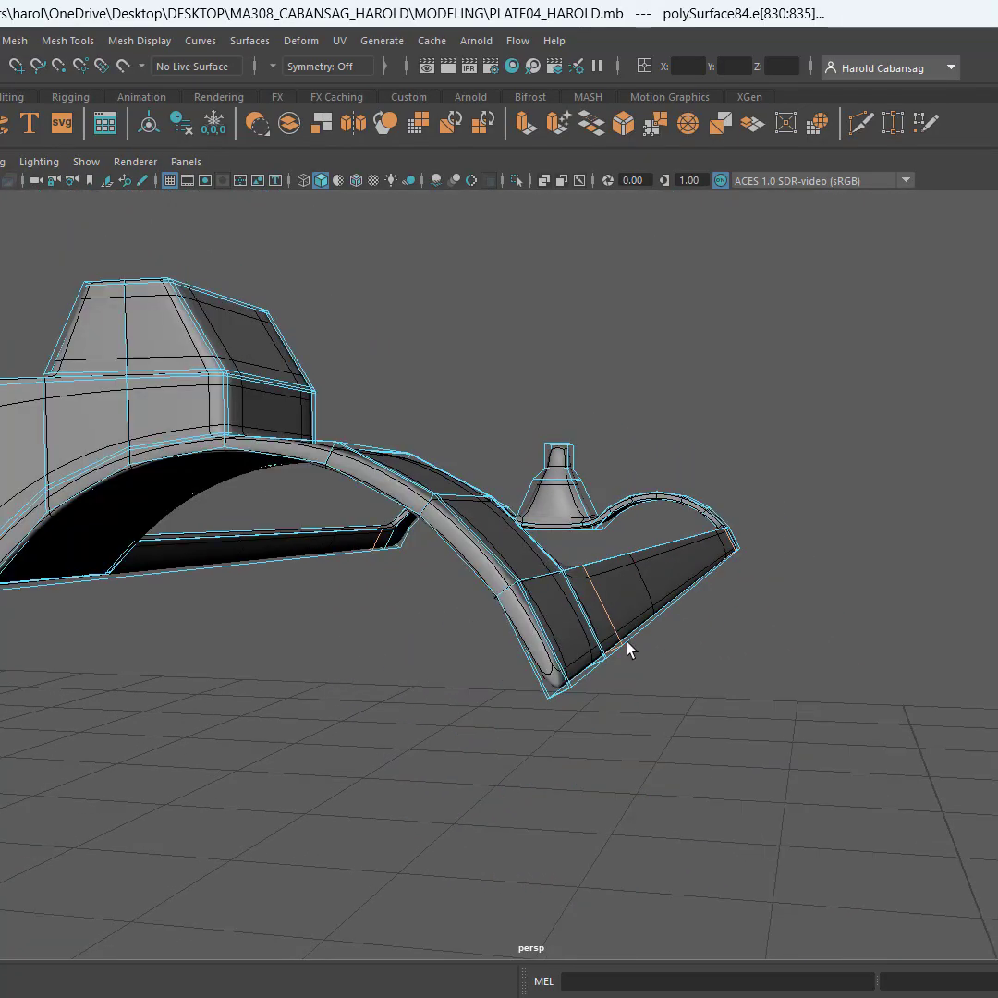
Connect the short edges across both long side strips with 2 segments, adding lengthwise loops beside the strips' upper and lower borders
double_click(563, 639)
alt+middle_drag(439, 666, 806, 672)
scroll(806, 672, up, 2)
scroll(590, 693, up, 2)
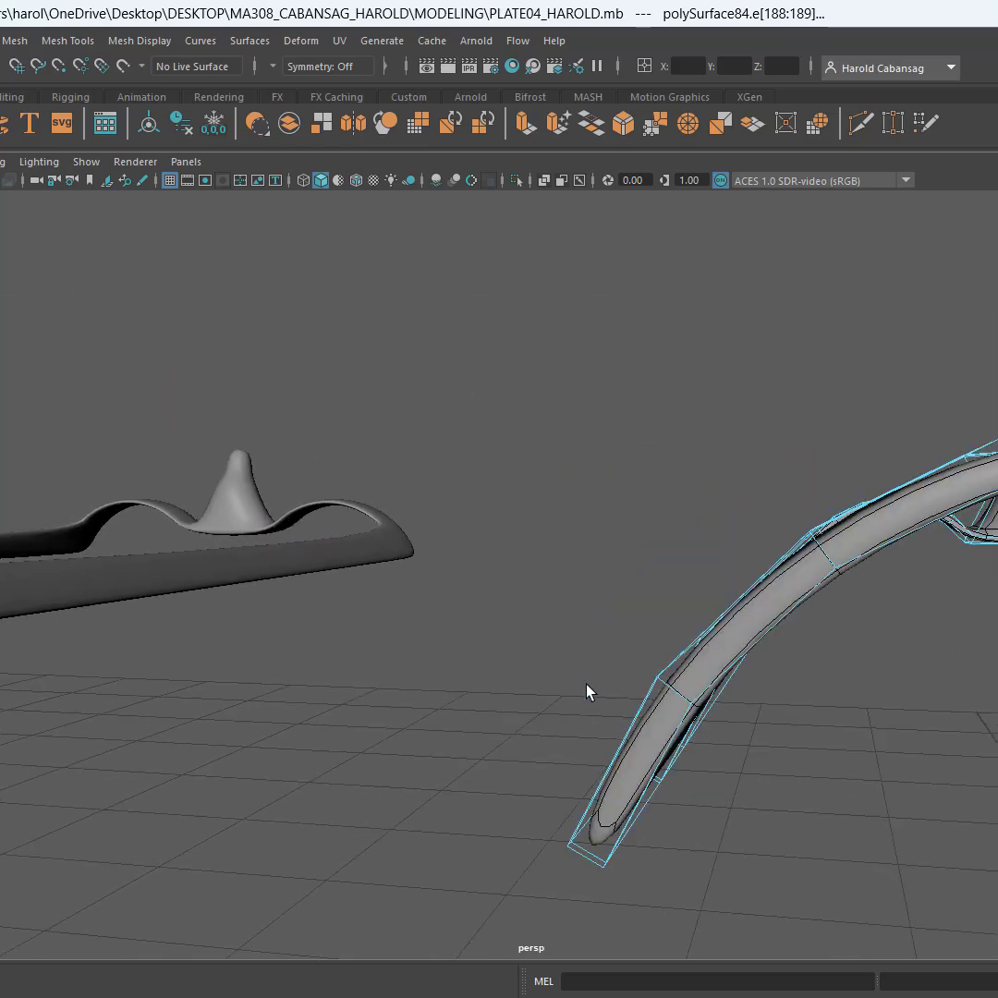
double_click(649, 739)
alt+drag(699, 772, 775, 775)
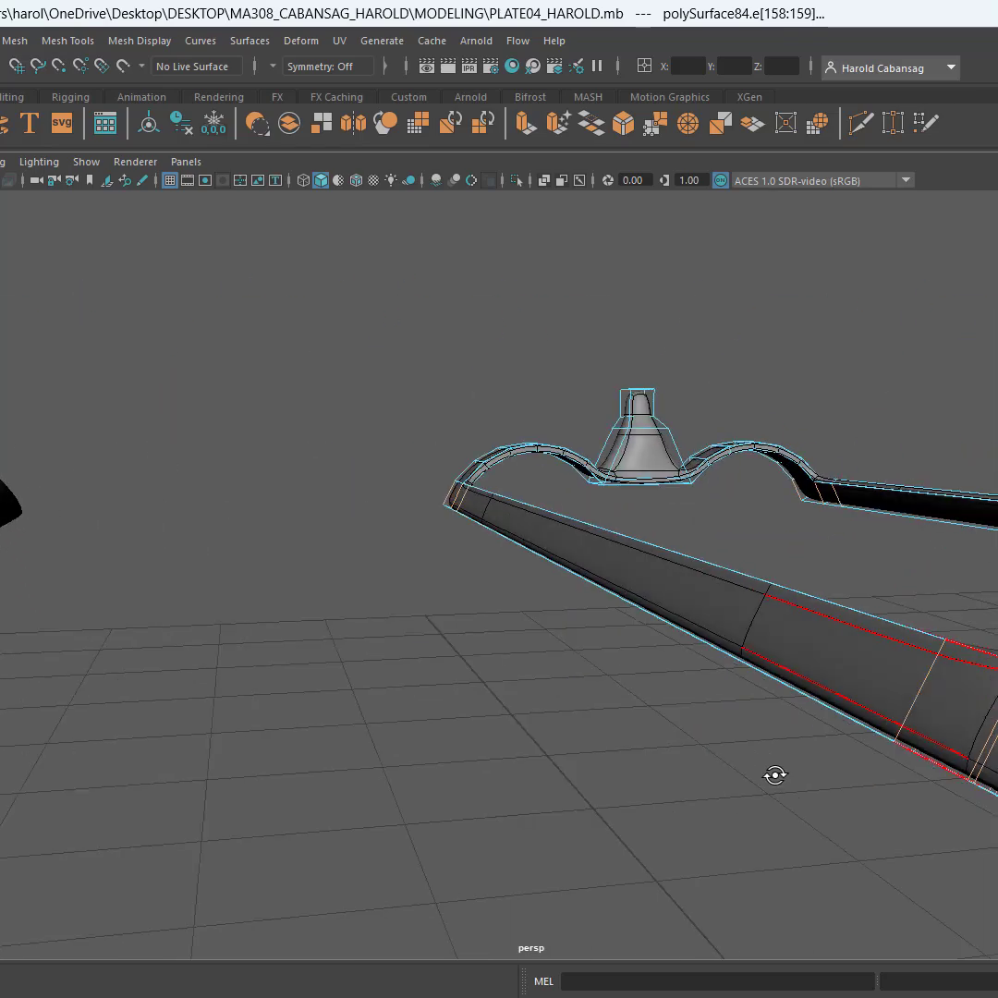
alt+middle_drag(775, 775, 547, 705)
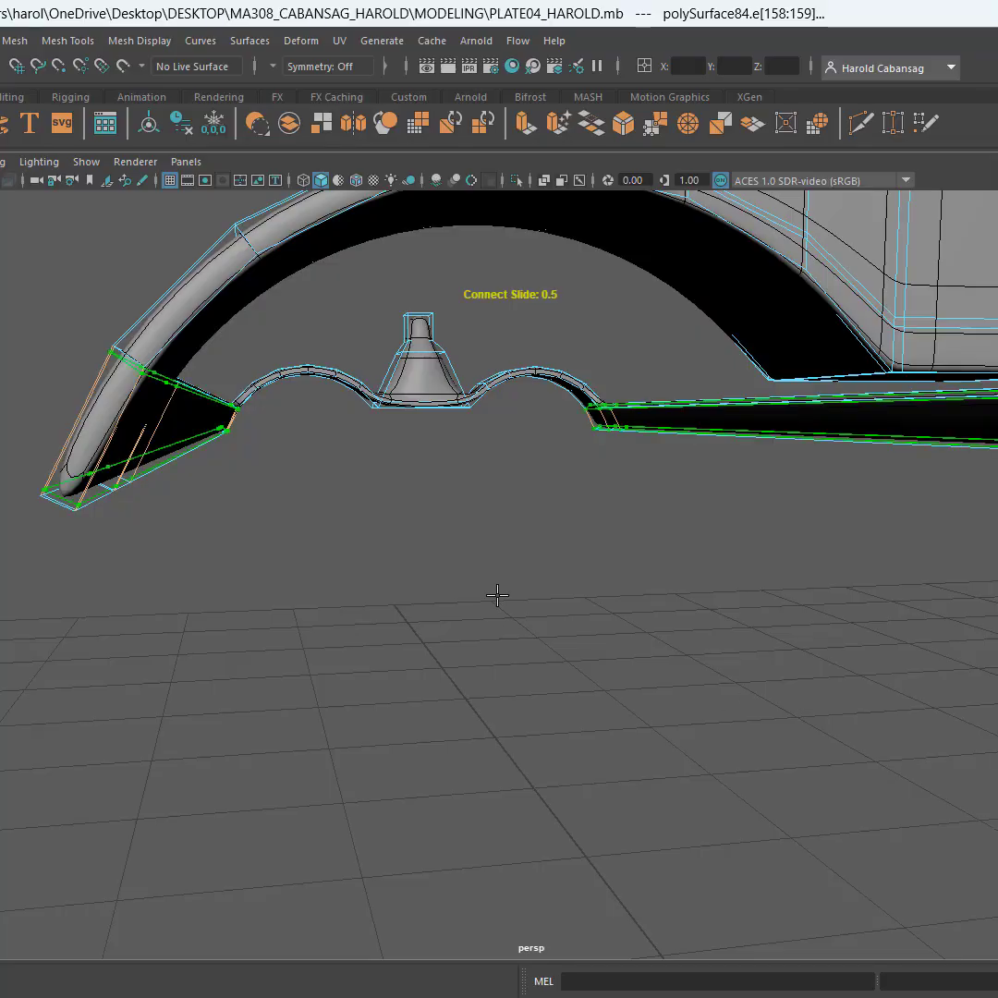
key(Return)
Select the cross-loop vertices on both side strips near the double-post sight and move them along the strips toward the arched corners
alt+drag(467, 586, 770, 596)
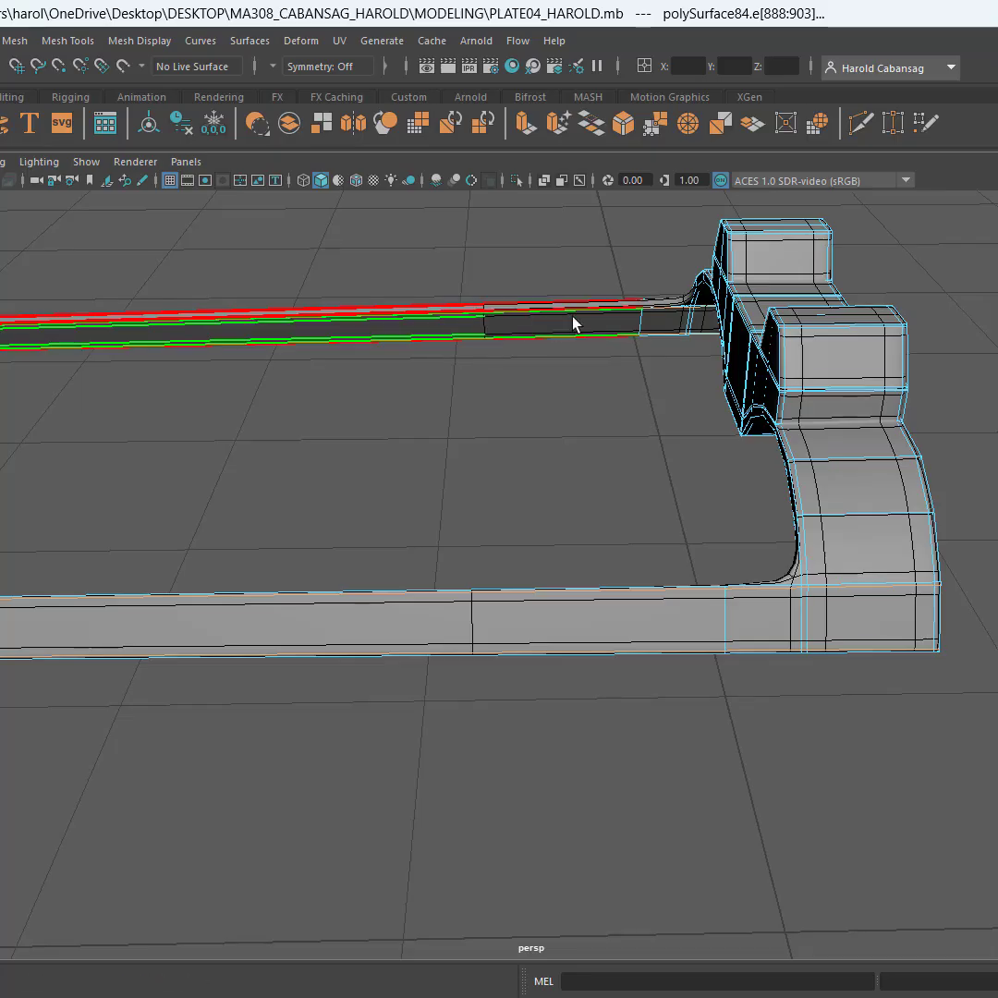
key(F9)
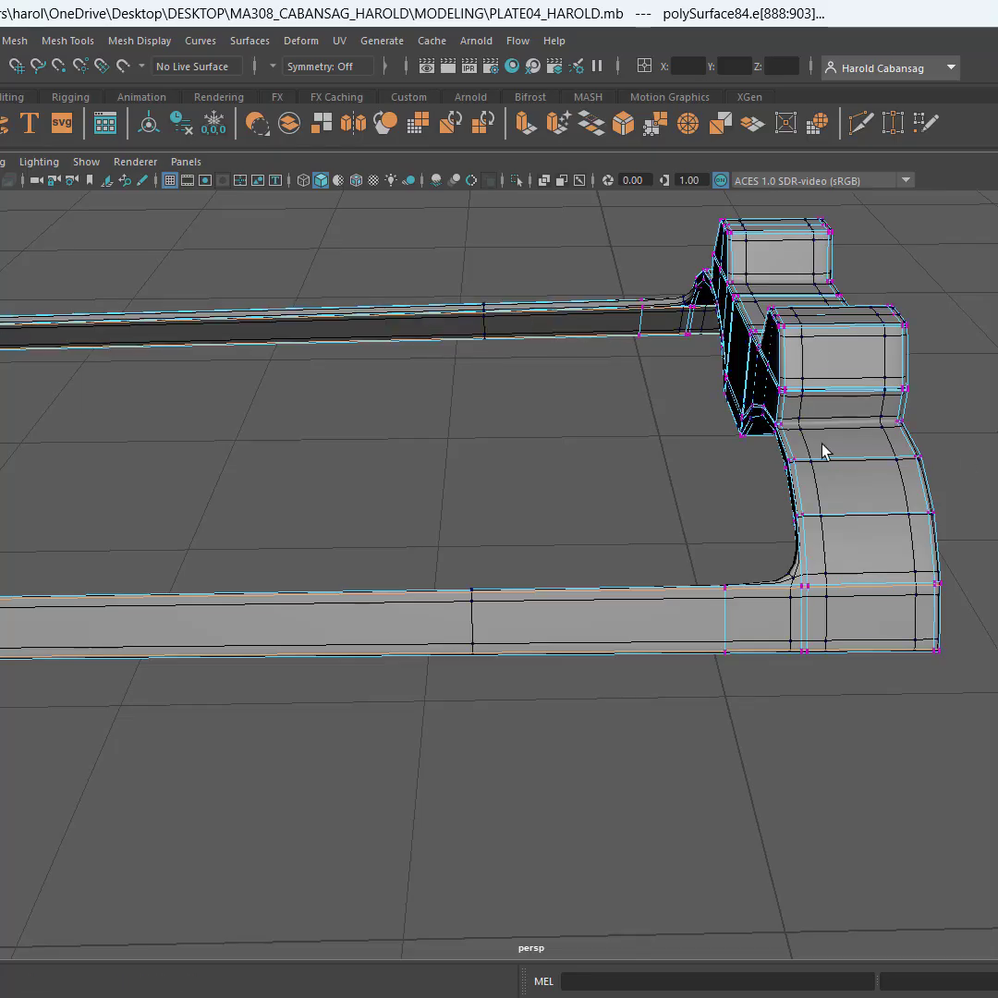
alt+drag(635, 487, 612, 483)
drag(668, 278, 712, 420)
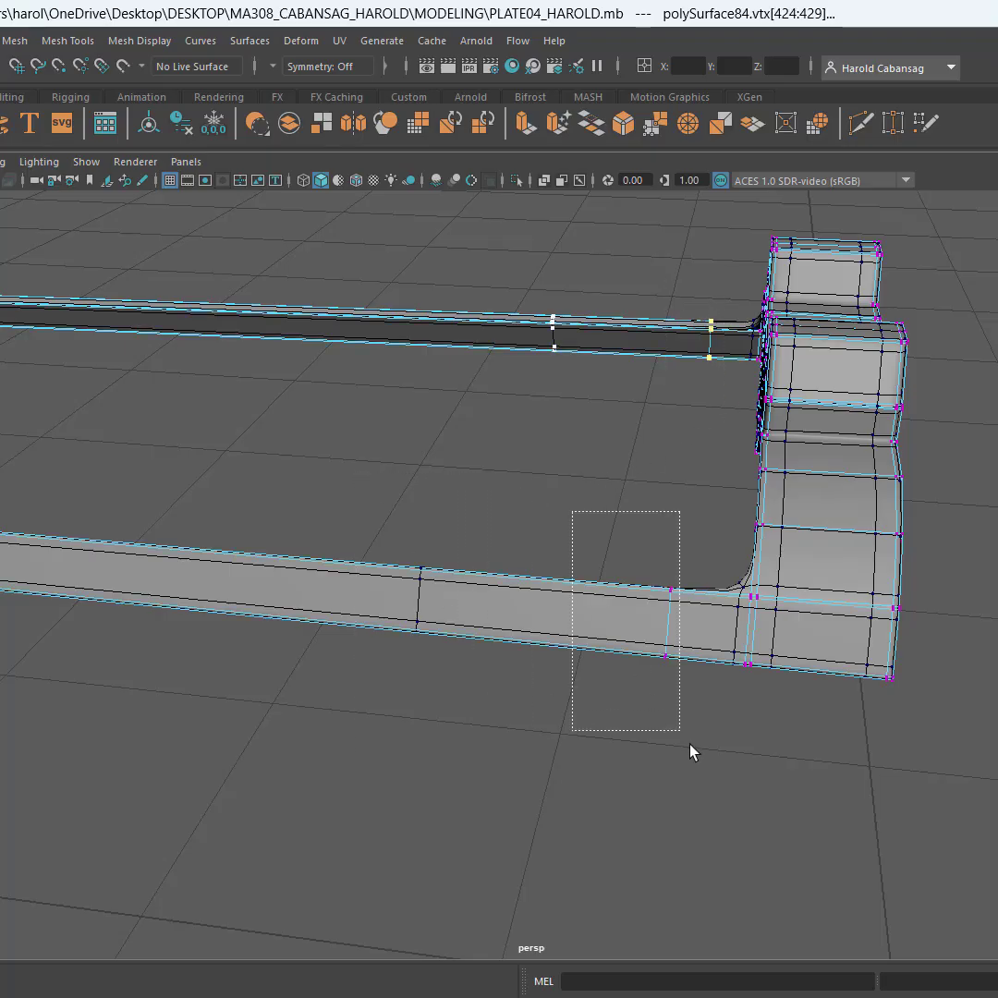
drag(690, 751, 690, 750)
key(w)
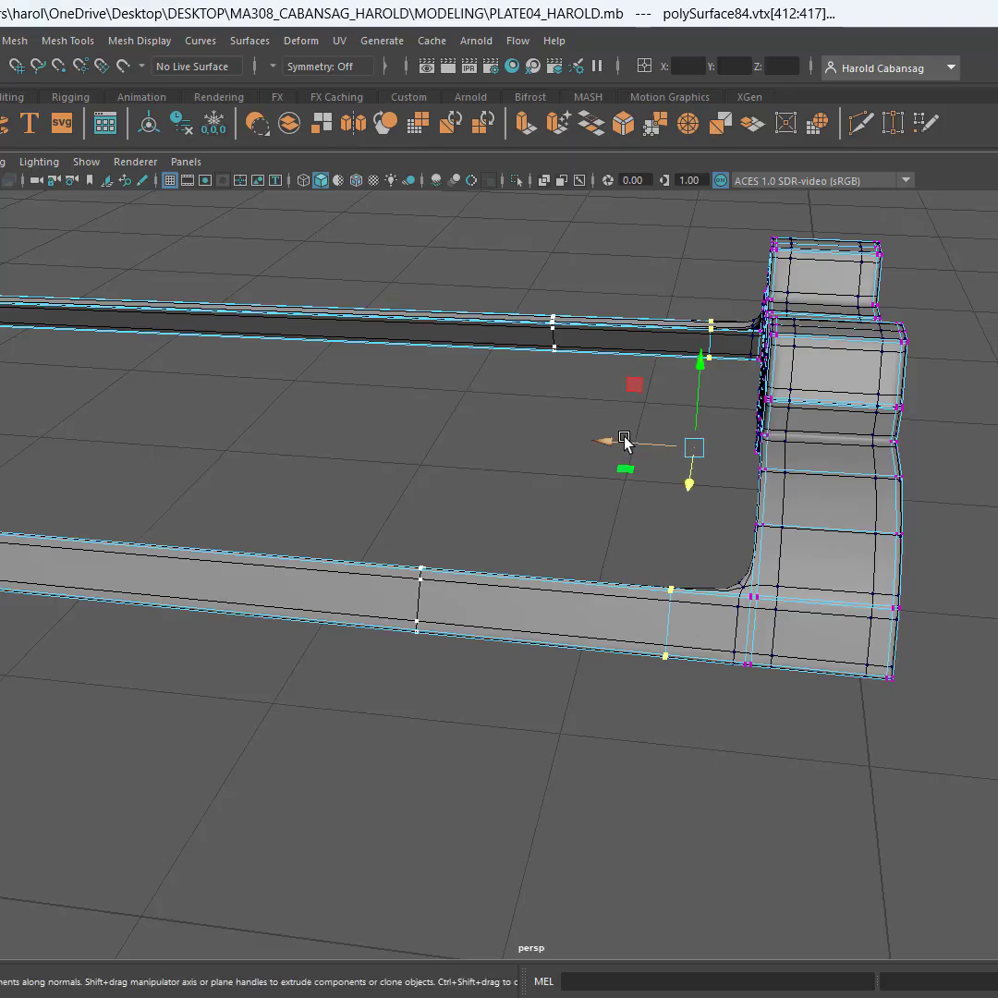
drag(622, 442, 655, 444)
scroll(739, 597, up, 5)
key(ctrl+z)
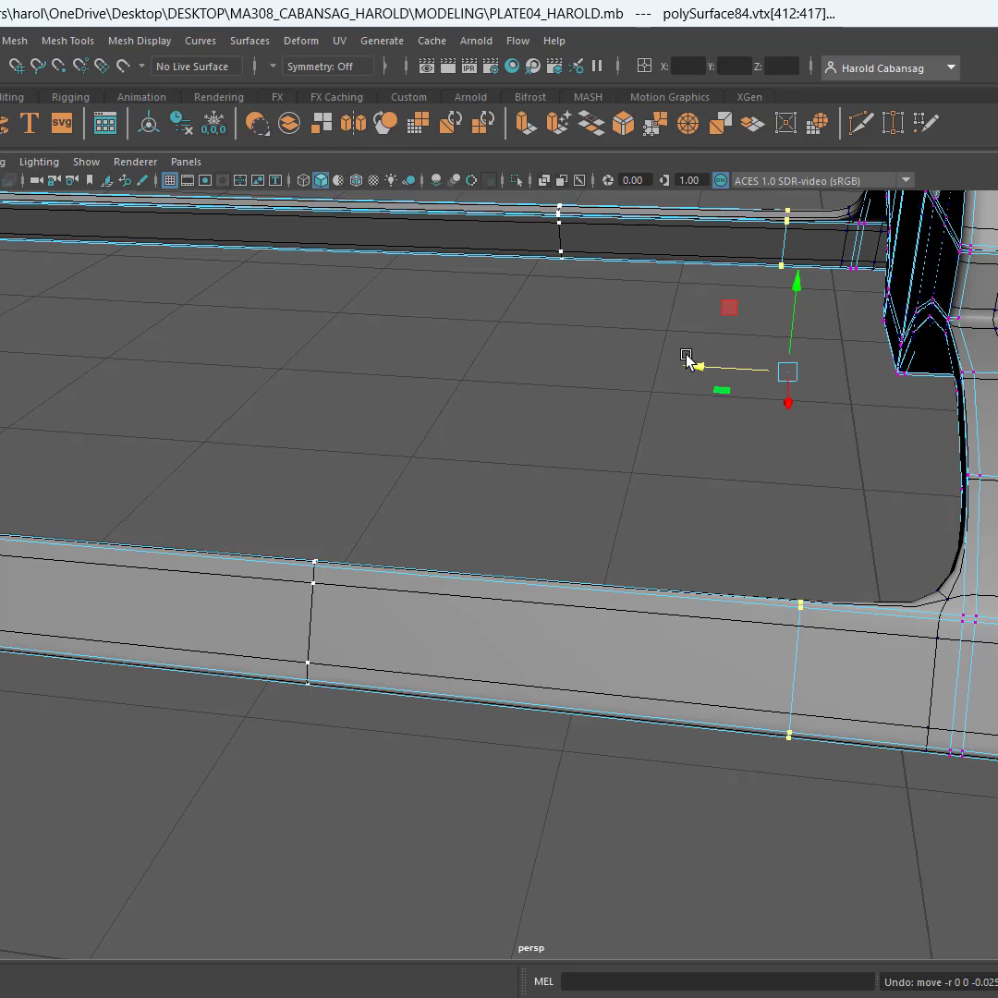
drag(697, 367, 777, 397)
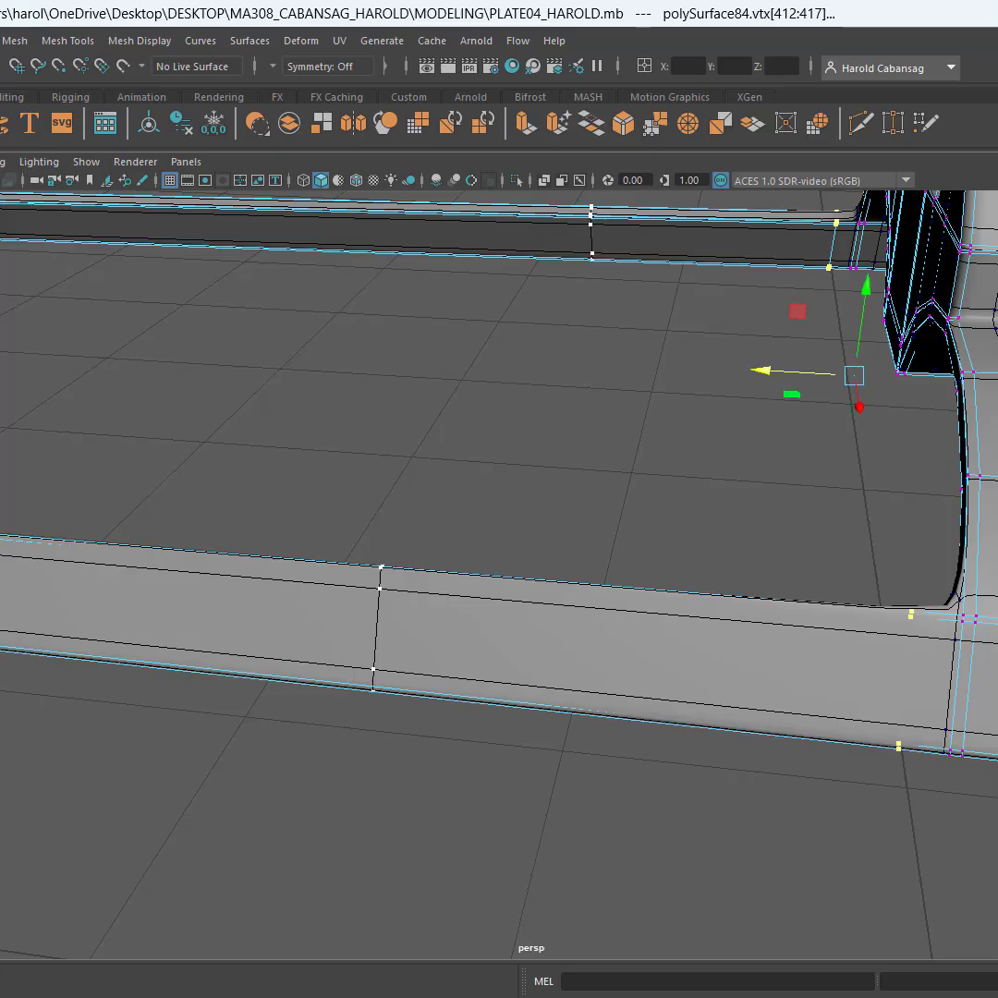
With the smoothing preview off, nudge the same cross-loop vertices even closer to the arched corners and save the scene
key(1)
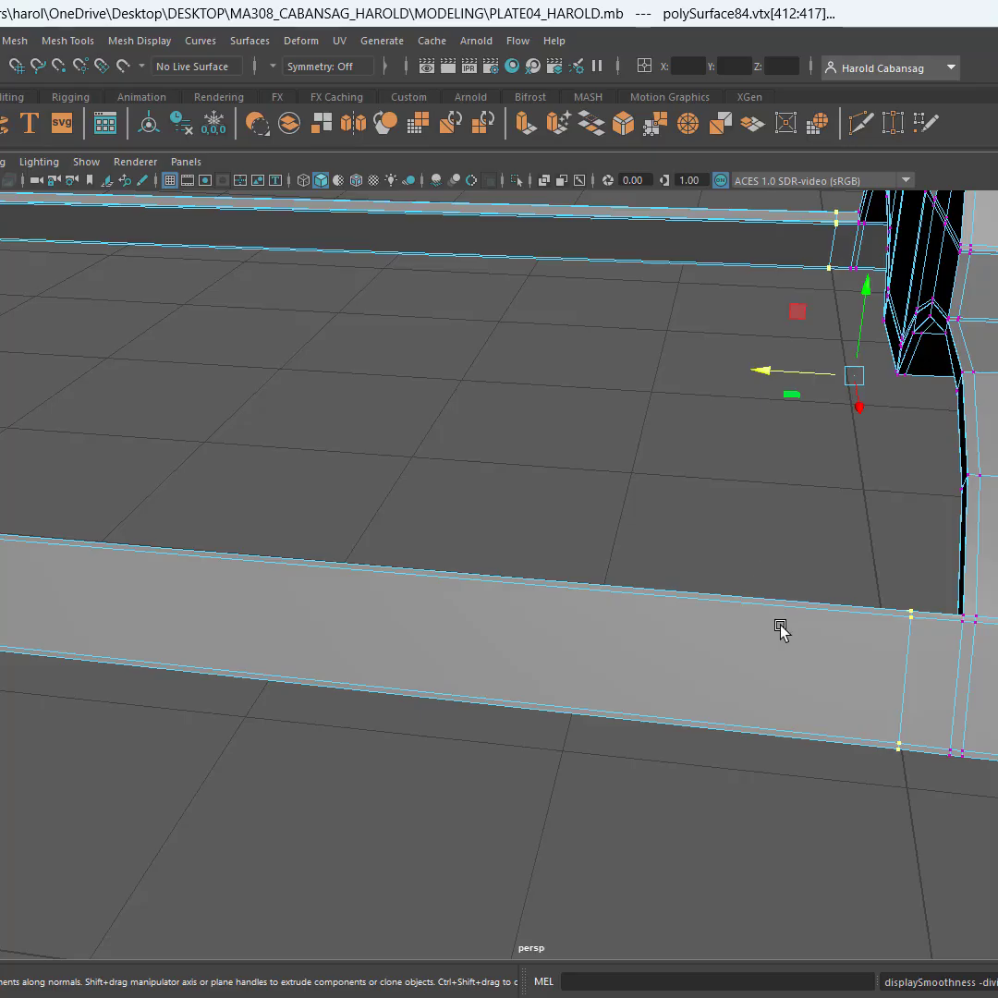
alt+drag(848, 621, 979, 578)
alt+drag(548, 379, 595, 648)
alt+middle_drag(679, 436, 713, 639)
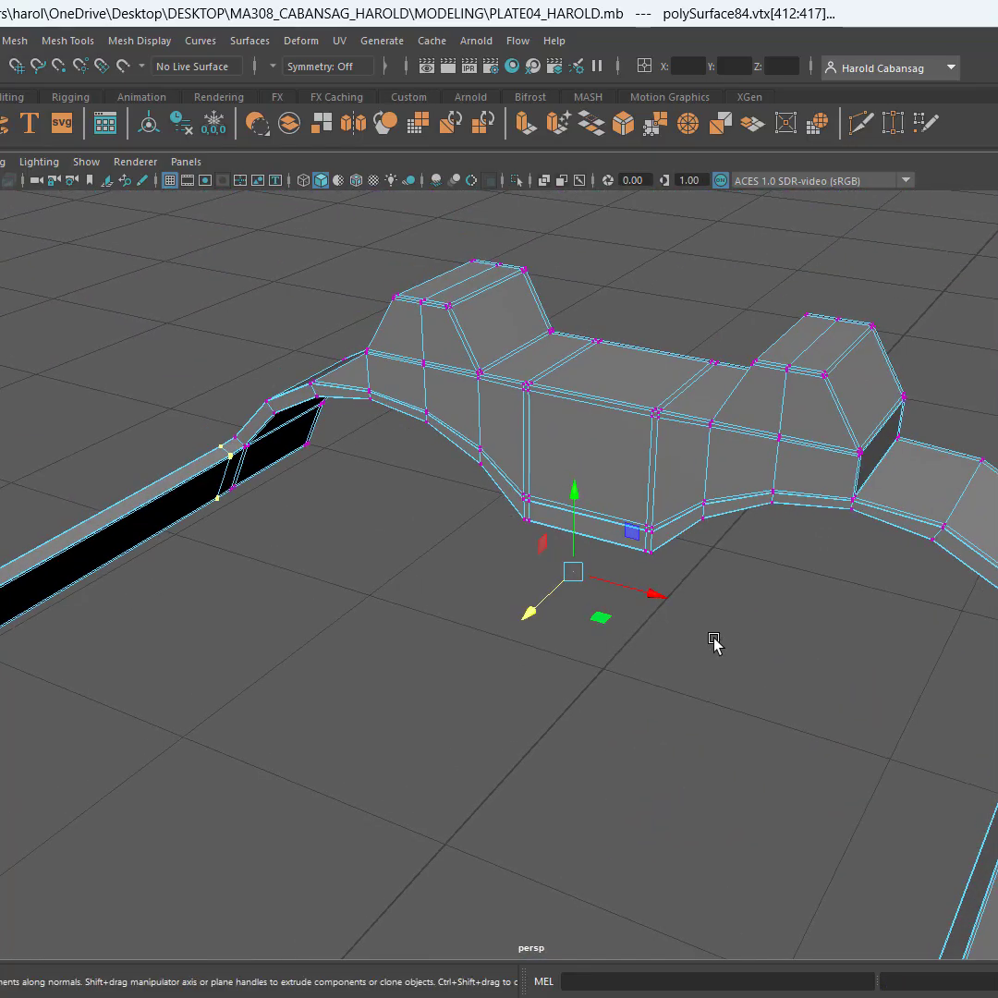
scroll(717, 639, up, 4)
alt+drag(717, 639, 420, 617)
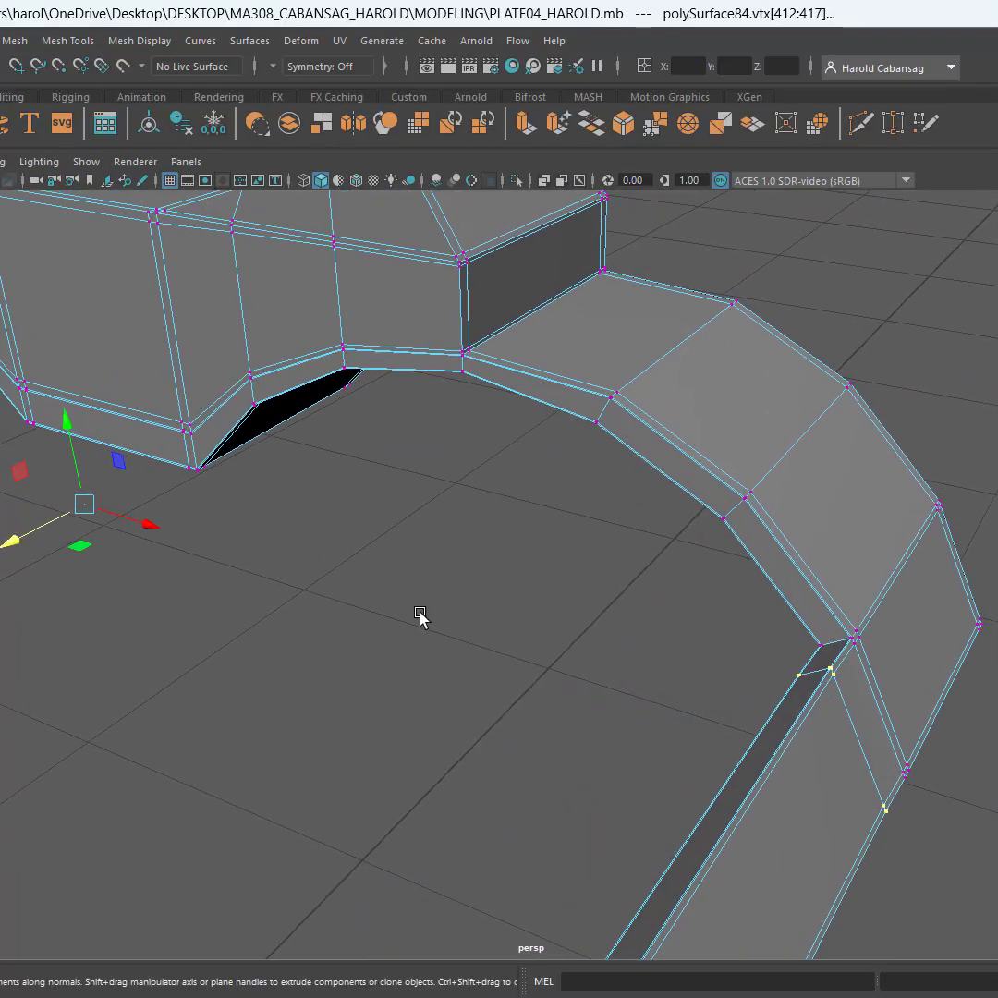
drag(9, 542, 31, 540)
click(674, 490)
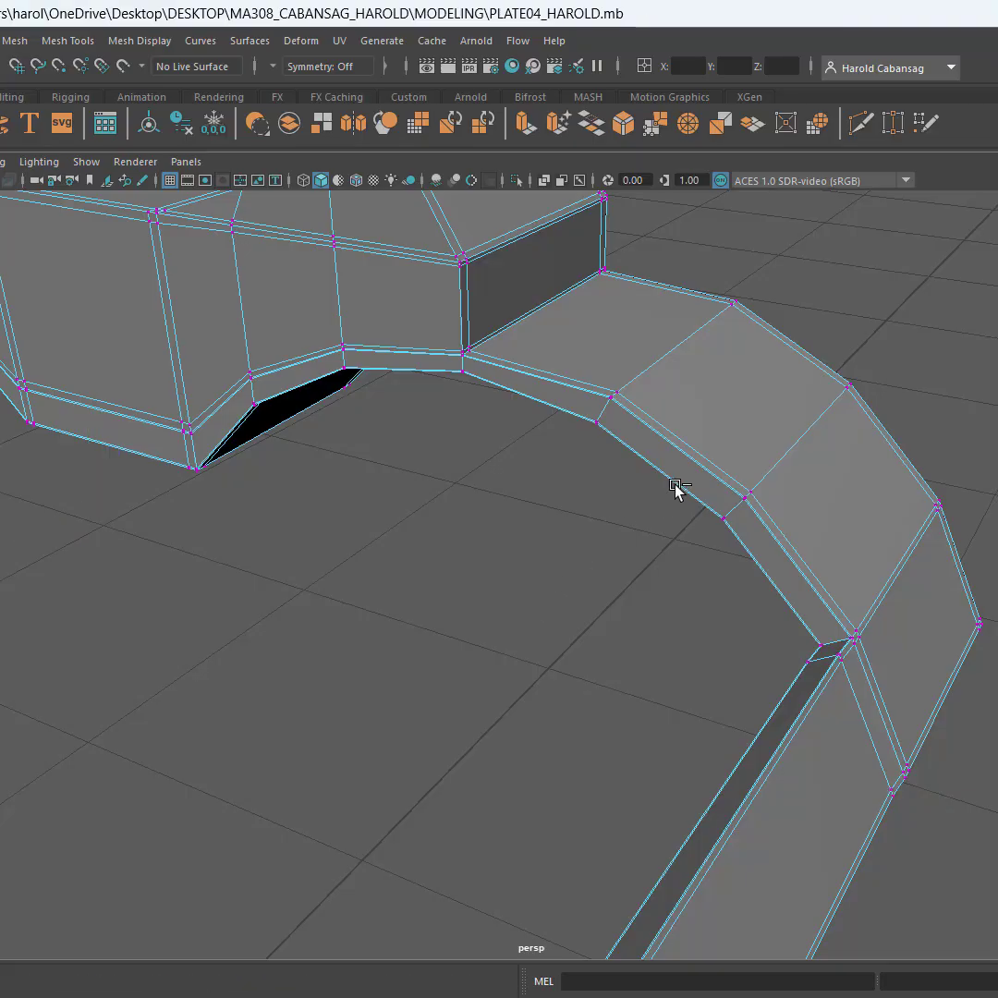
key(ctrl+s)
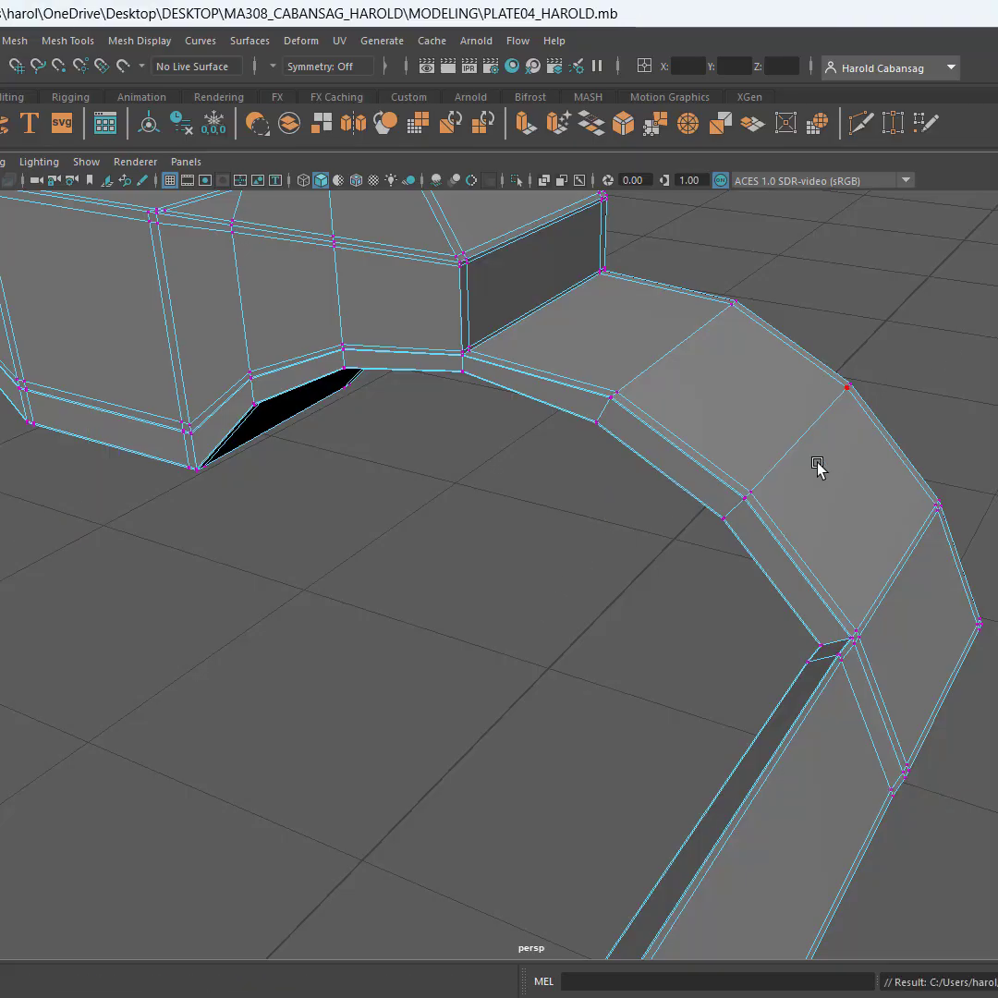
Turn on the smoothing preview and examine the tightened corners and the single-post end of the piece
key(3)
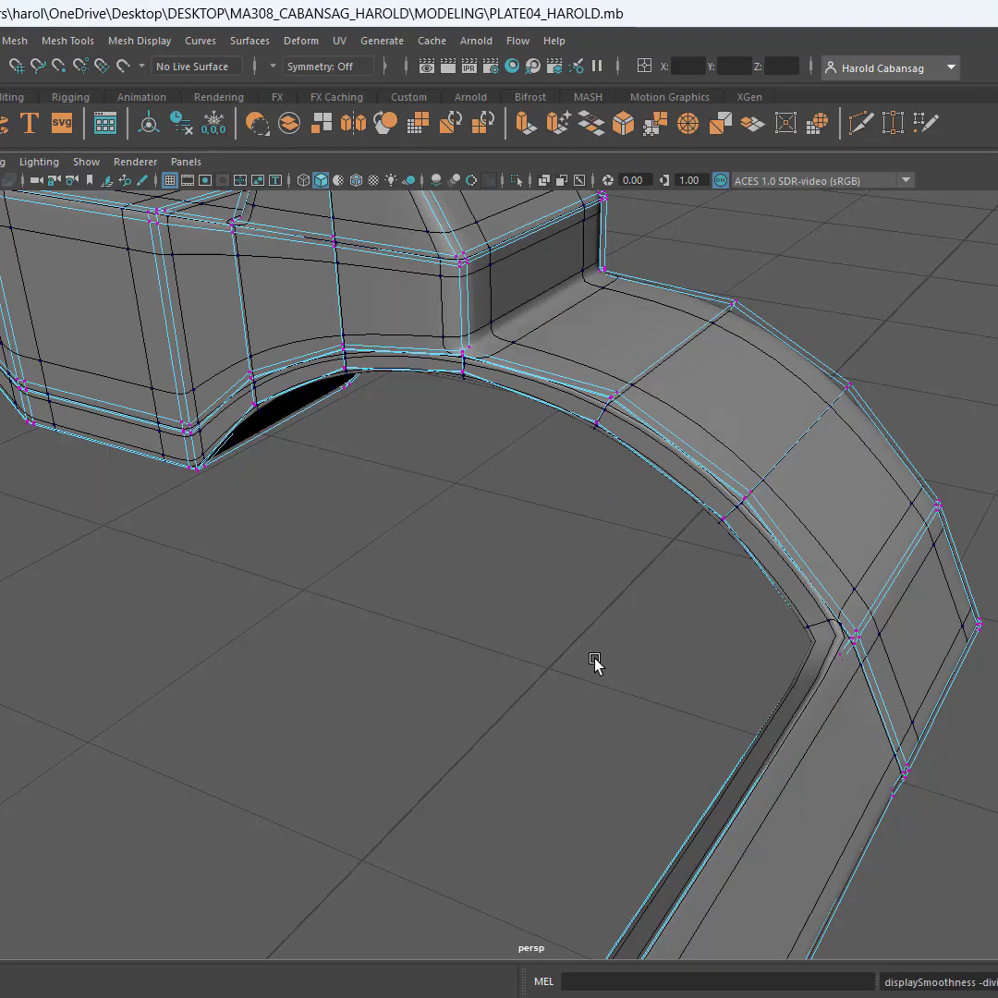
scroll(594, 659, down, 5)
alt+drag(589, 661, 554, 454)
alt+drag(624, 578, 610, 589)
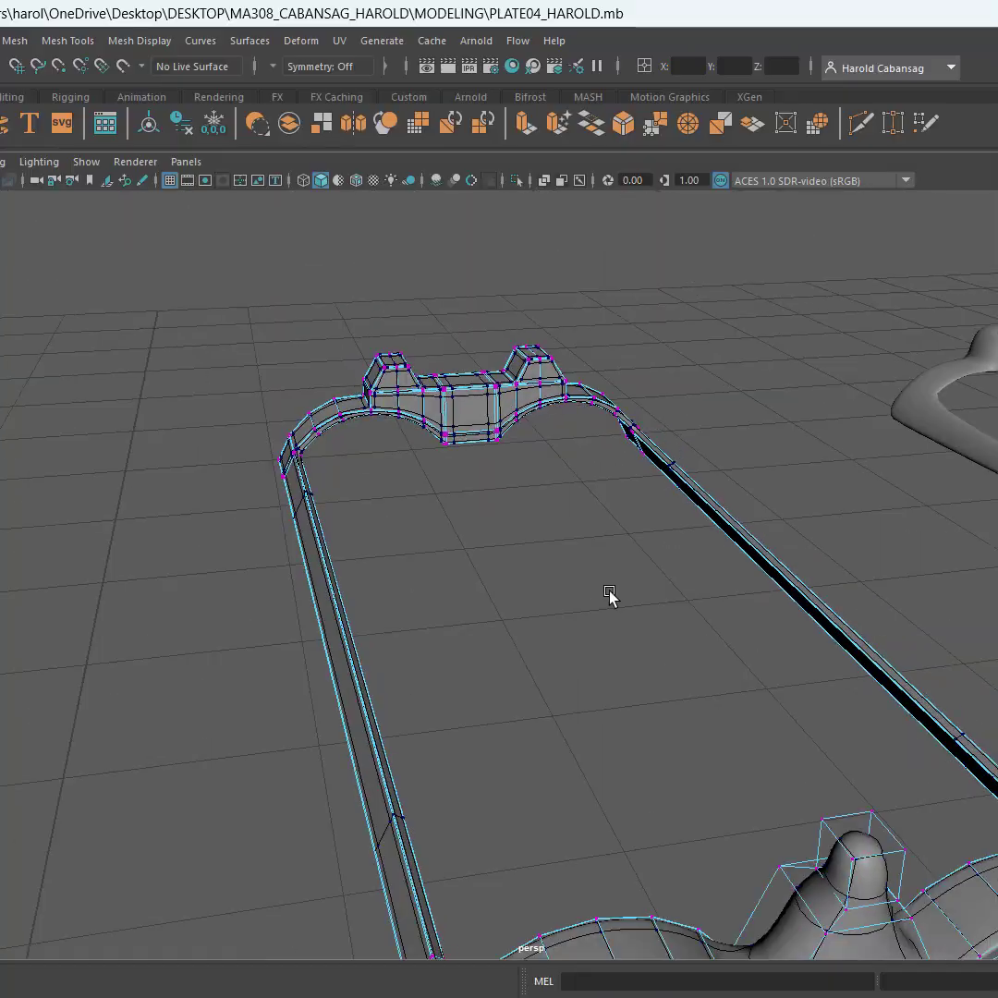
alt+middle_drag(610, 589, 530, 473)
scroll(590, 660, up, 5)
scroll(609, 647, down, 5)
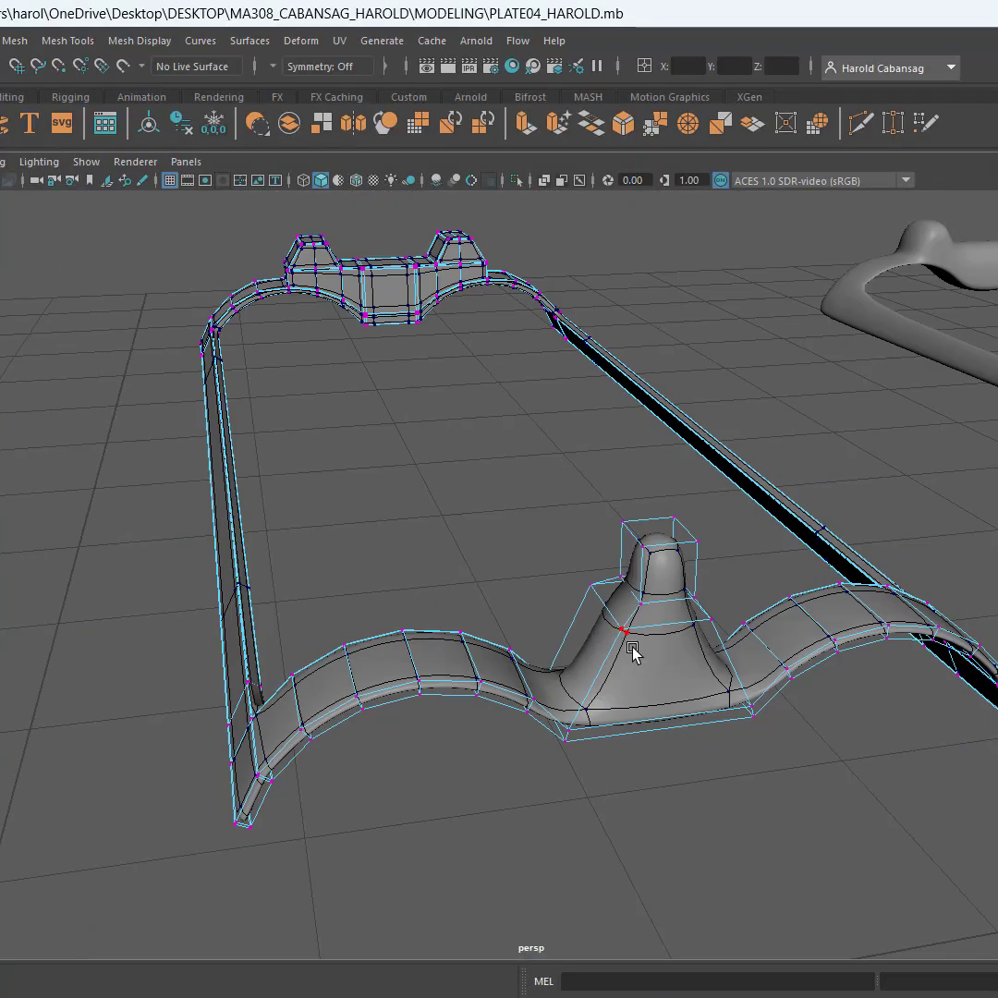
Connect the depth-wise edges of the single-post sight and its arches with 2 segments, adding loops beside both borders
alt+drag(633, 652, 813, 625)
alt+middle_drag(813, 625, 283, 760)
alt+drag(284, 759, 411, 501)
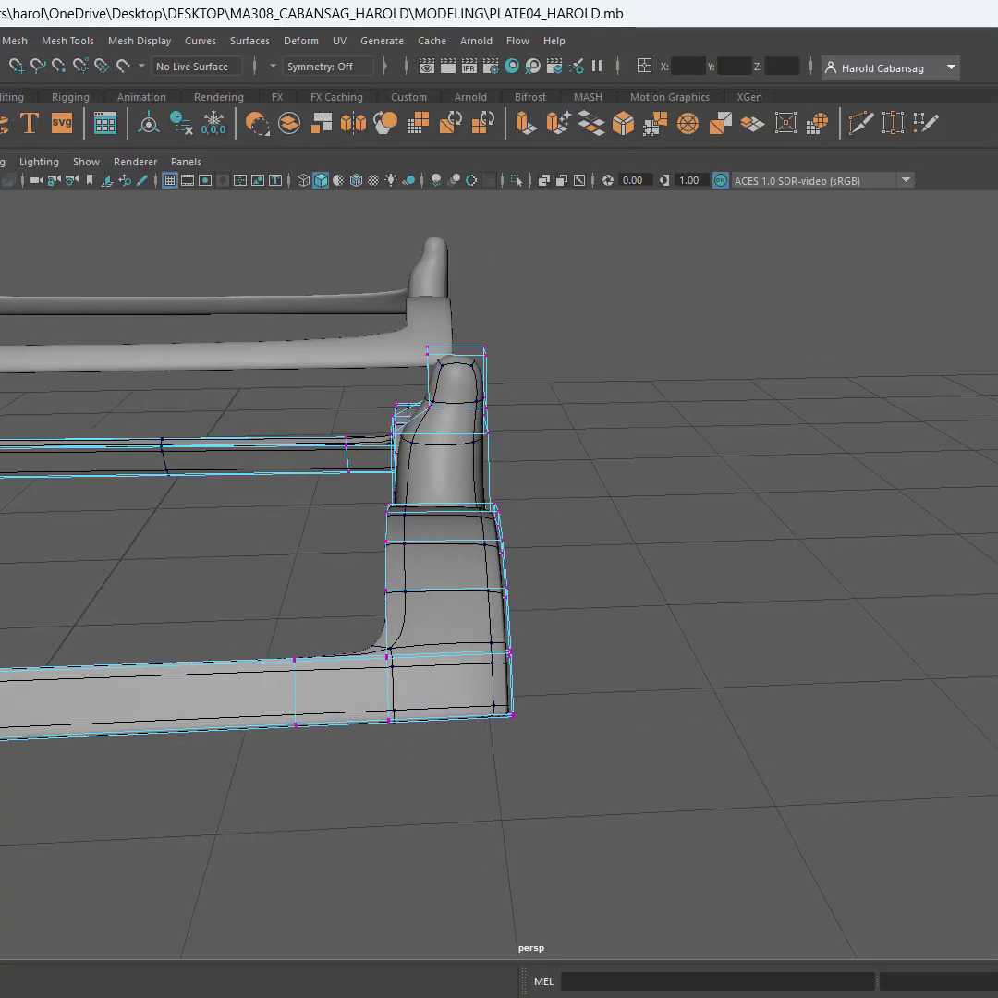
right_drag(443, 540, 438, 473)
click(446, 561)
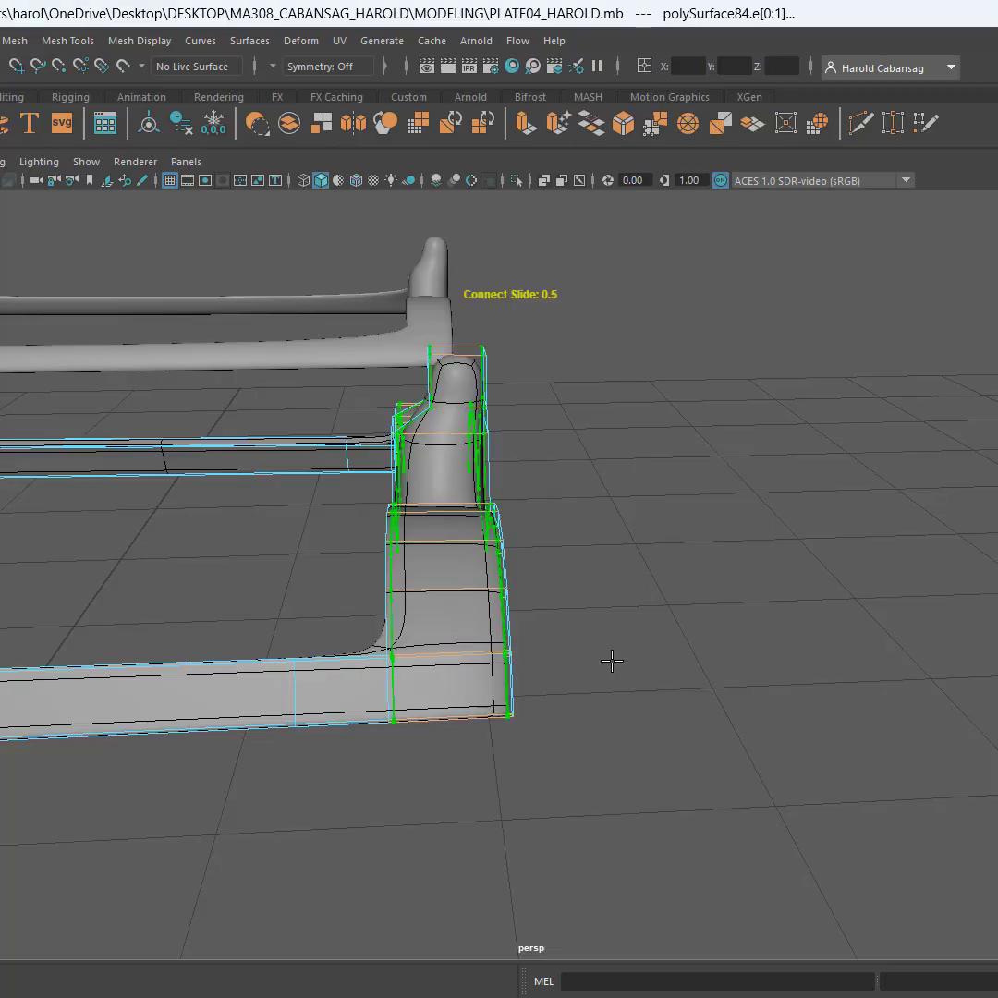
key(q)
Connect the sloping edges of the single-post sight's flared base with 2 segments, adding horizontal loops near its upper and lower ends
alt+drag(463, 478, 346, 492)
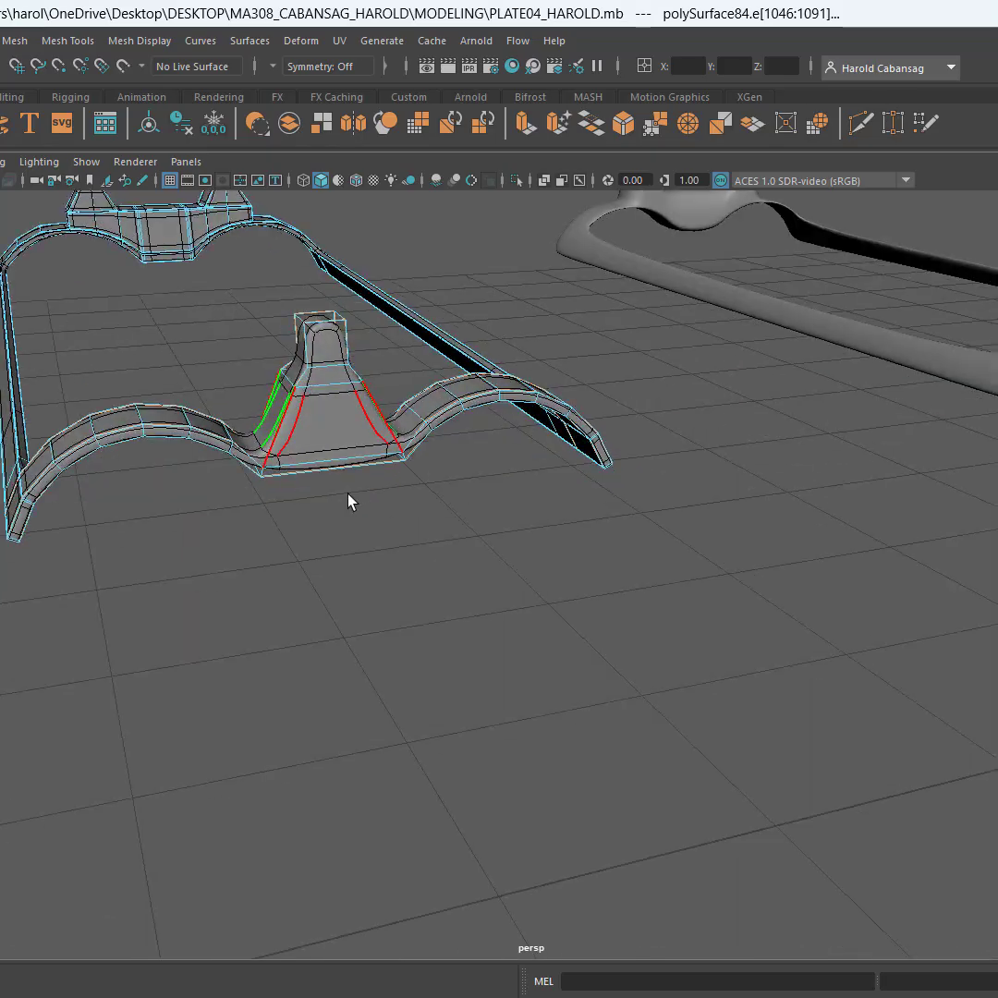
scroll(312, 436, up, 2)
scroll(312, 437, up, 5)
alt+middle_drag(312, 437, 434, 555)
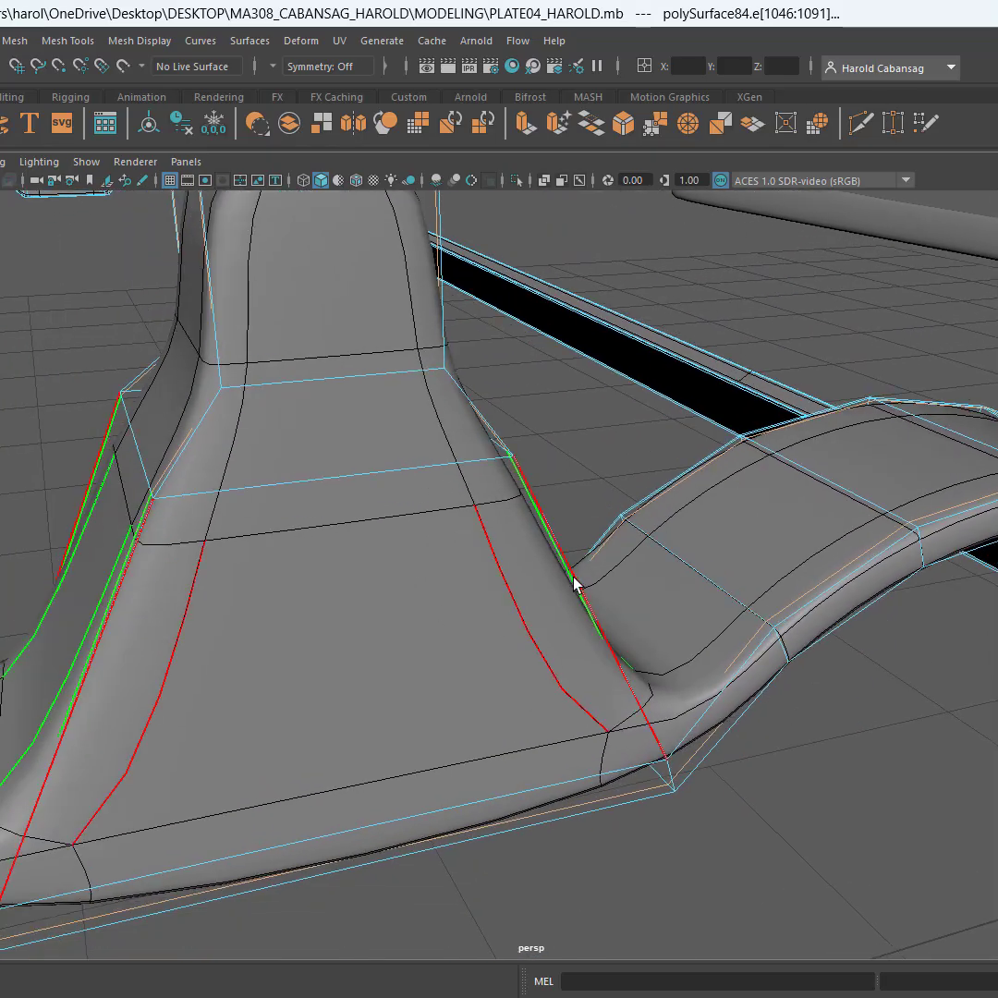
click(573, 582)
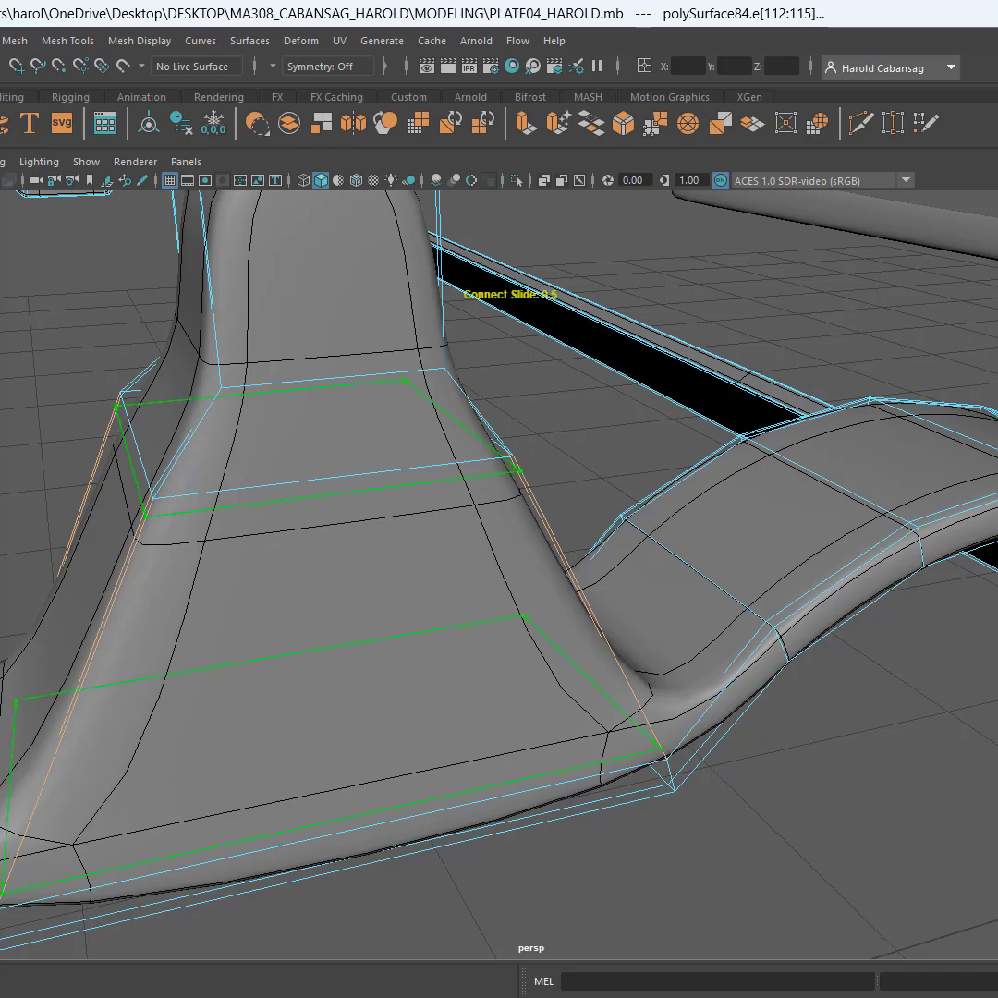
click(722, 594)
Connect the widthwise edges of the single-post sight with 2 segments, adding supporting loops beside both side corners from base to tip
alt+drag(711, 617, 650, 439)
shift+double_click(648, 443)
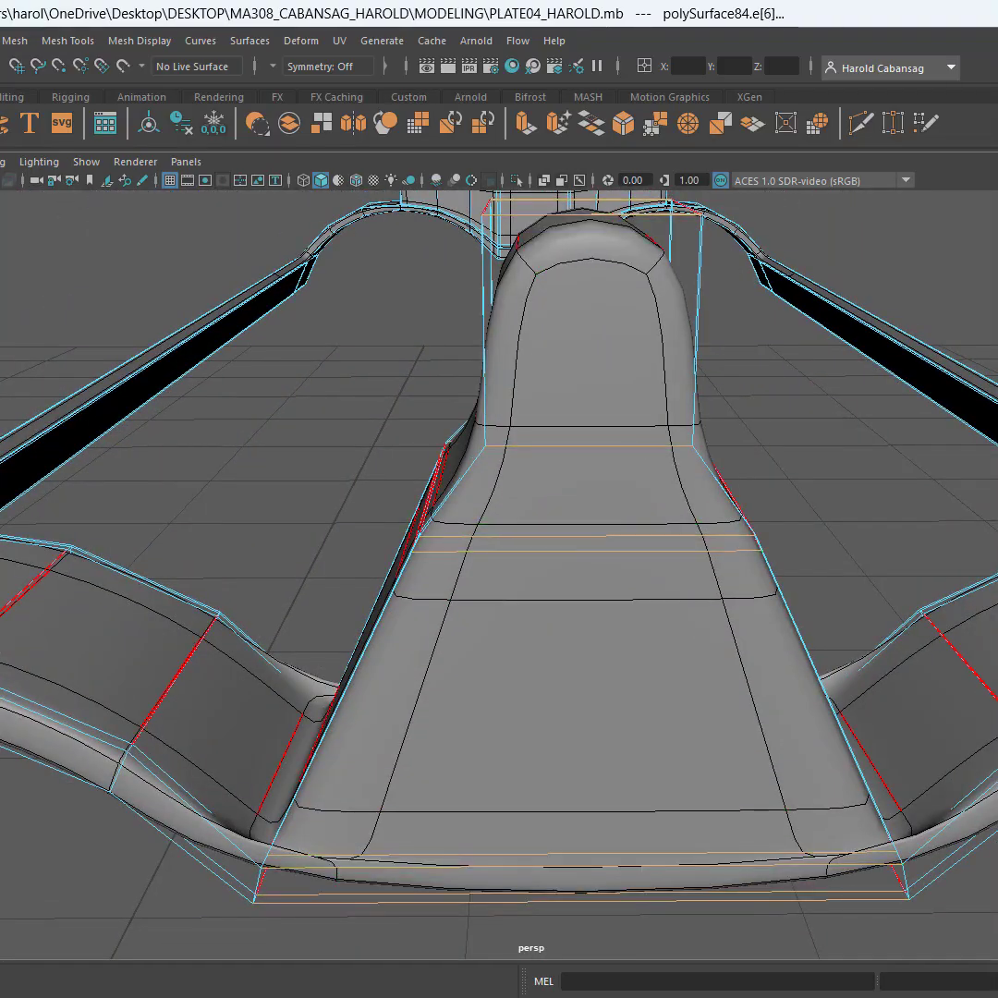
key(g)
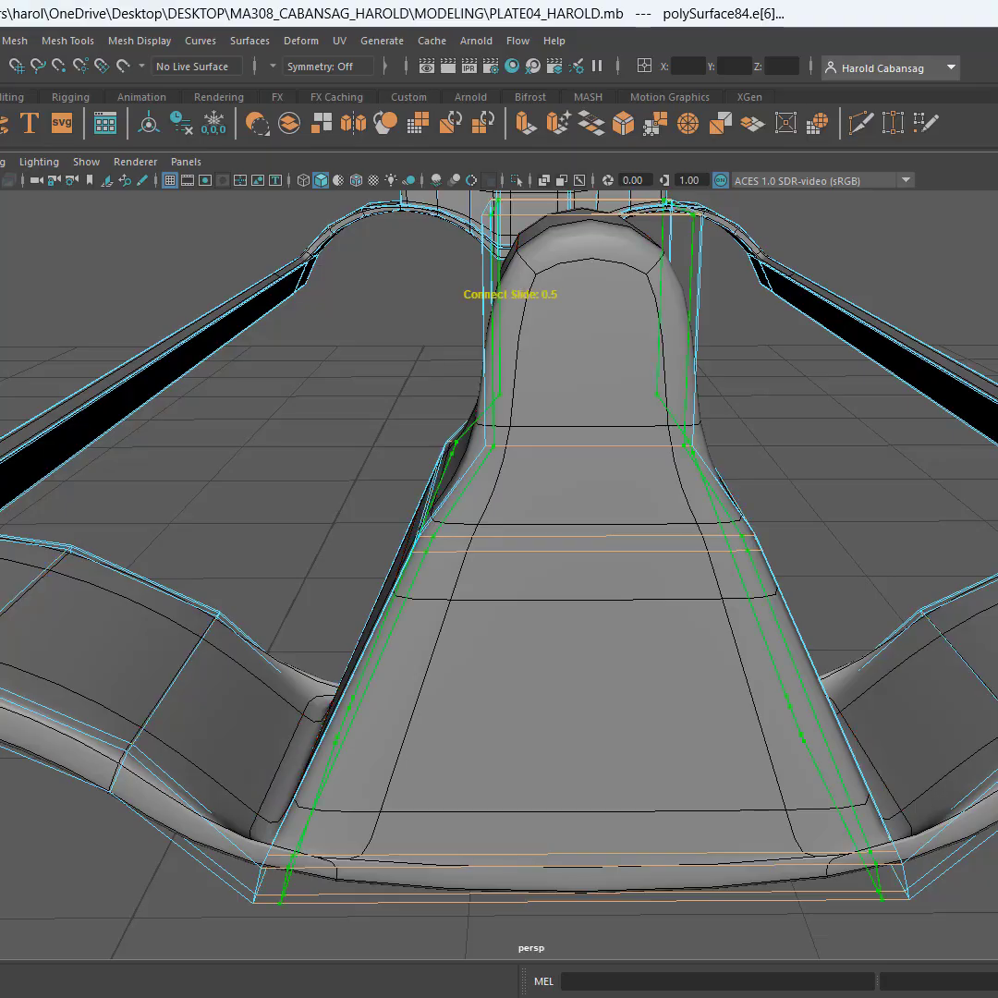
key(Return)
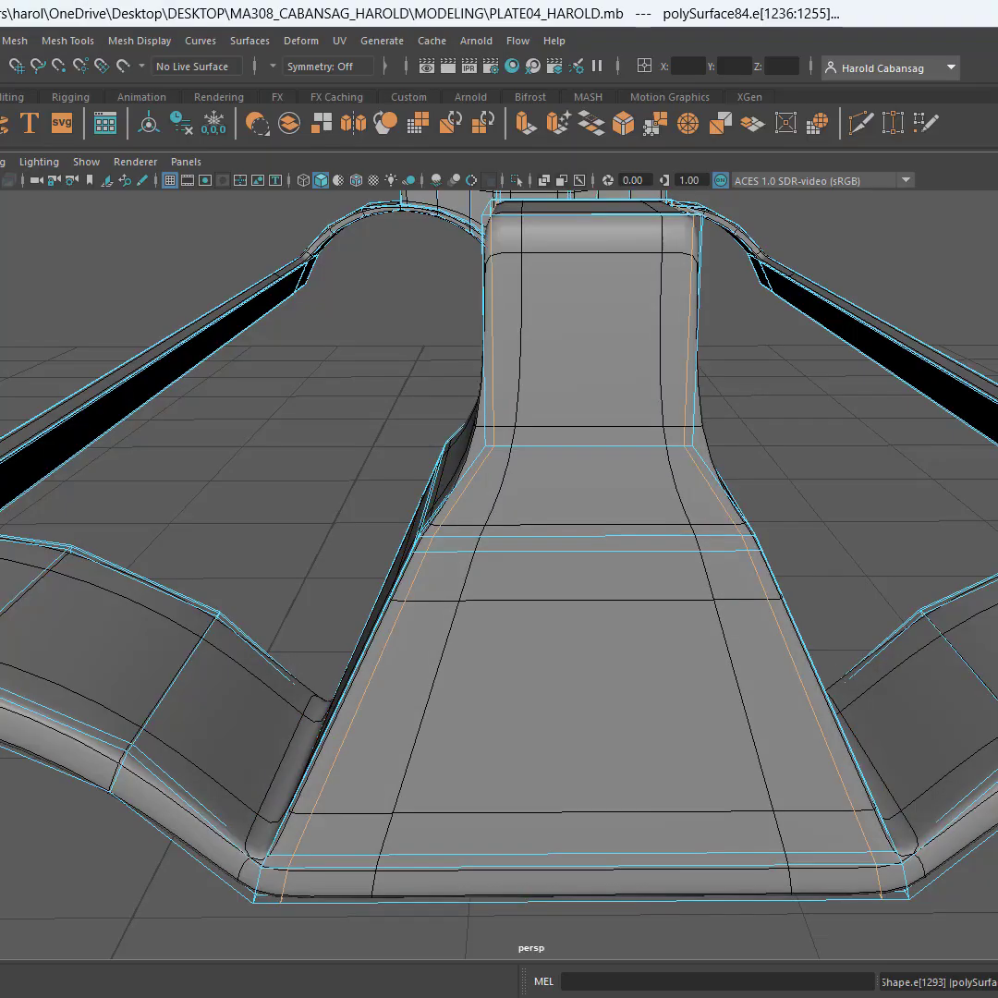
Connect the vertical edges of the single post's upper block with 2 segments, adding loops near its upper and lower ends
alt+drag(559, 309, 775, 303)
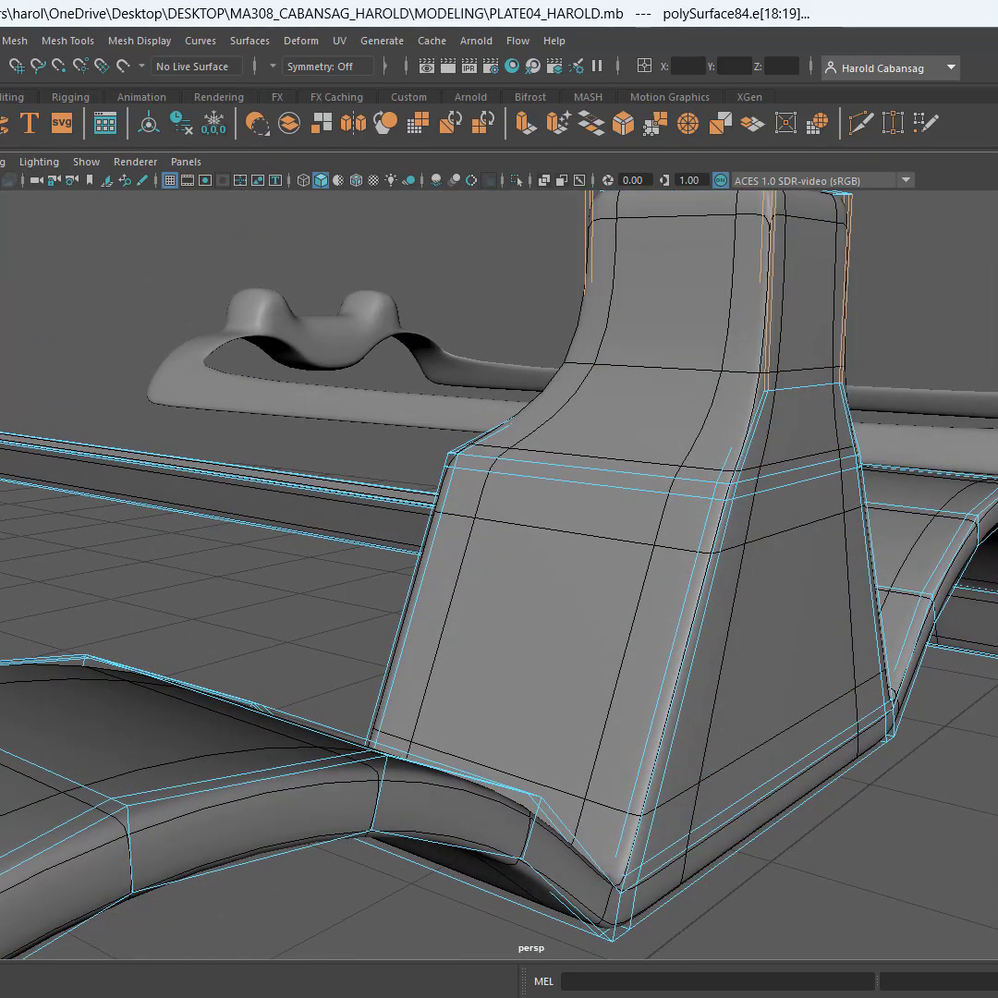
key(g)
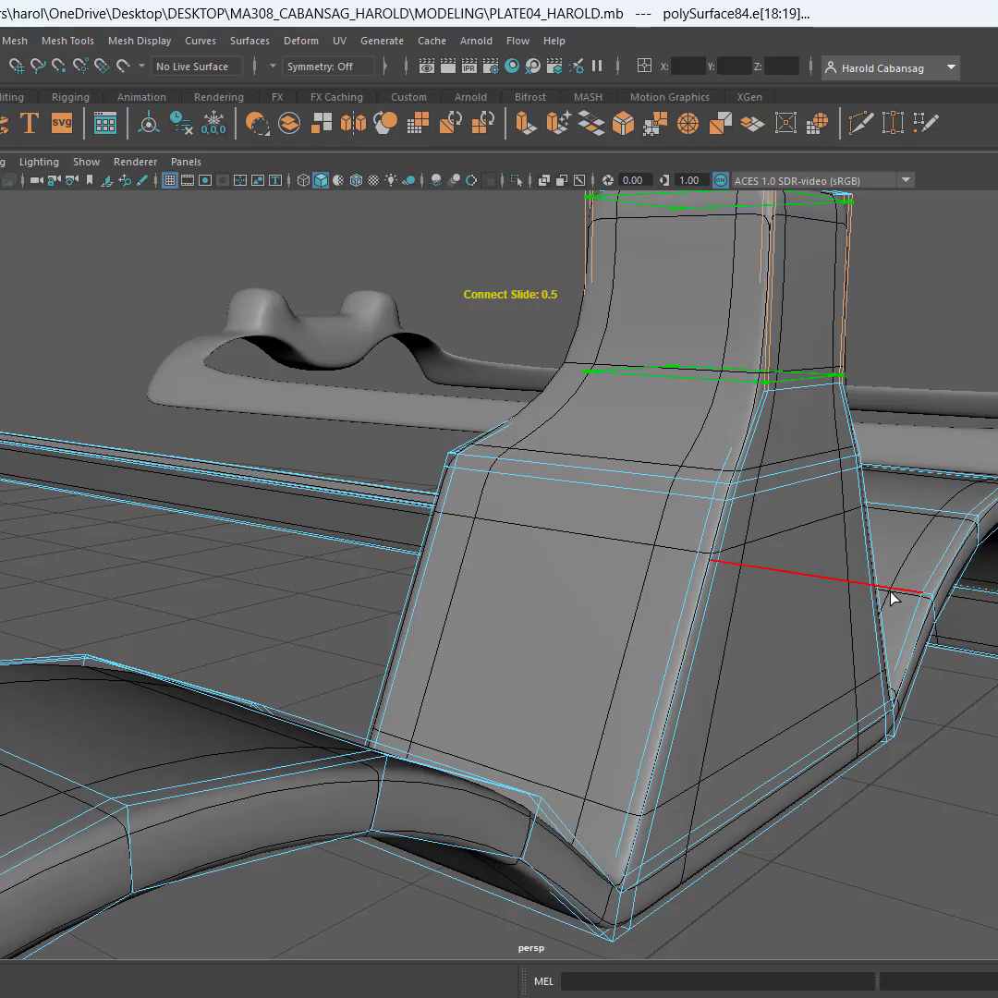
key(Return)
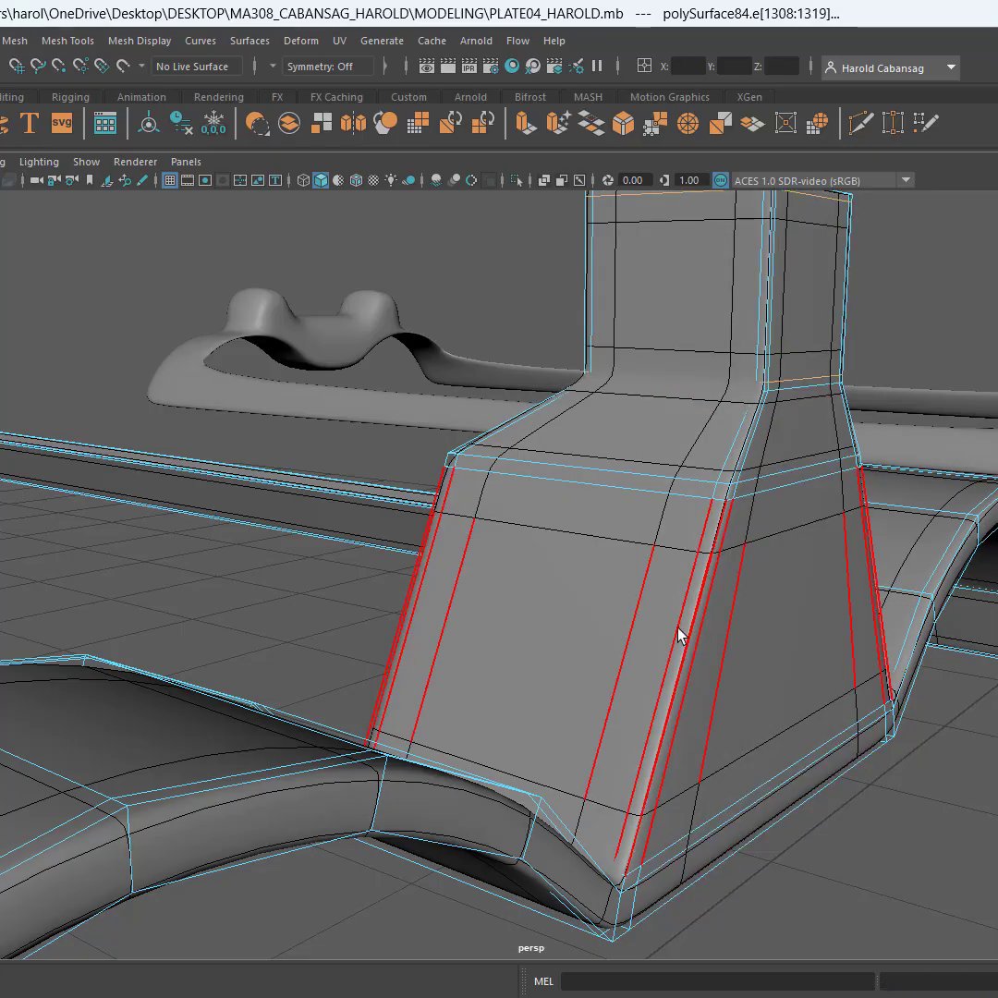
Examine the smoothed single-post sight, its arches and the side strip corners from several sides for unsupported edges
alt+drag(757, 637, 577, 583)
scroll(564, 642, up, 3)
scroll(563, 641, down, 6)
scroll(575, 584, up, 6)
scroll(572, 472, up, 4)
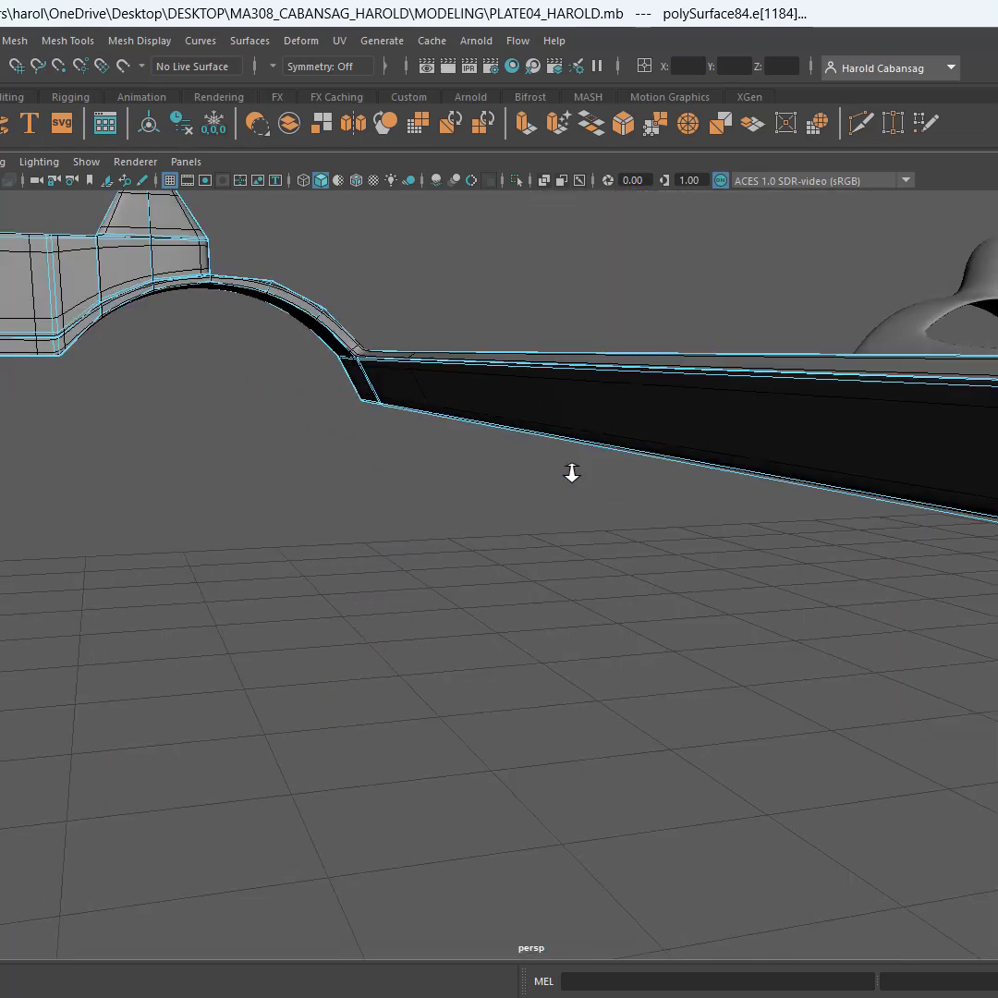
scroll(572, 472, down, 3)
alt+drag(574, 474, 871, 612)
alt+middle_drag(773, 654, 240, 813)
scroll(623, 596, up, 5)
scroll(621, 594, down, 3)
alt+drag(545, 598, 455, 586)
key(w)
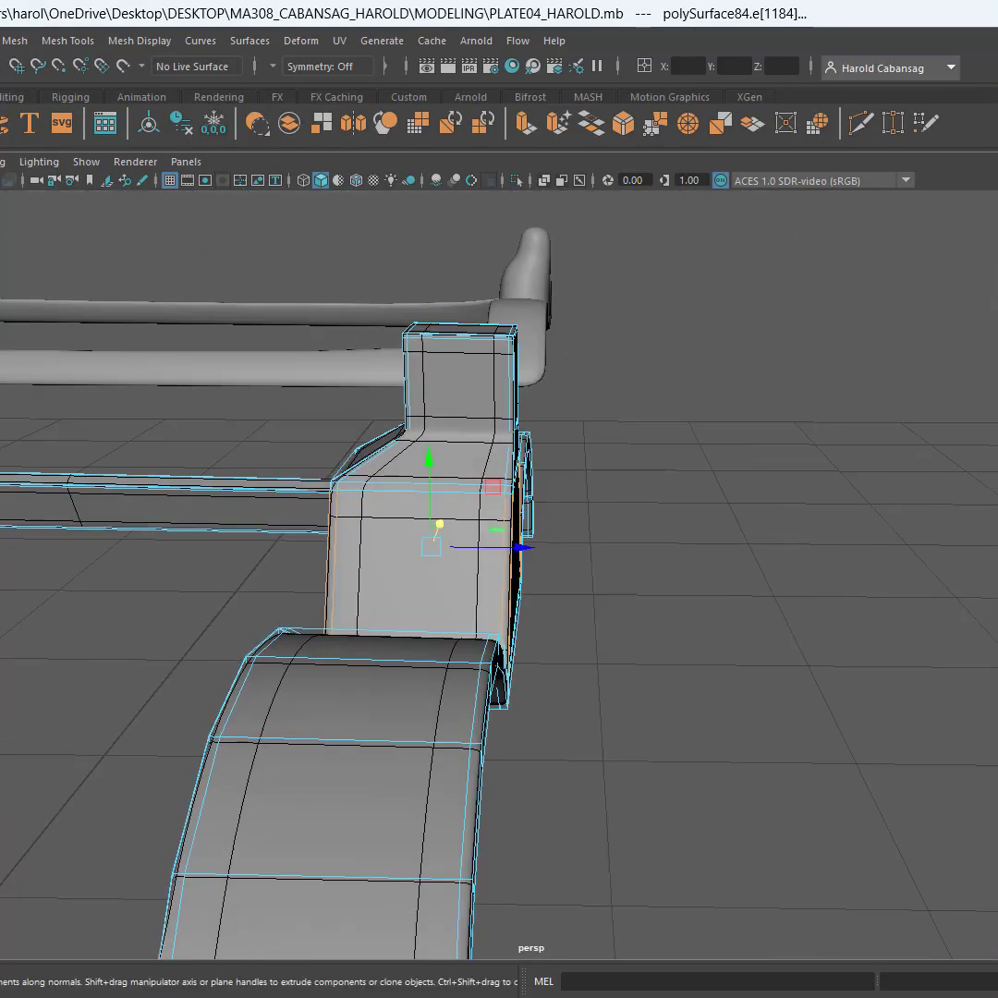
Return to object selection, select the refined sight-and-strip piece and switch off its smoothing preview
key(F8)
click(707, 682)
scroll(706, 688, down, 5)
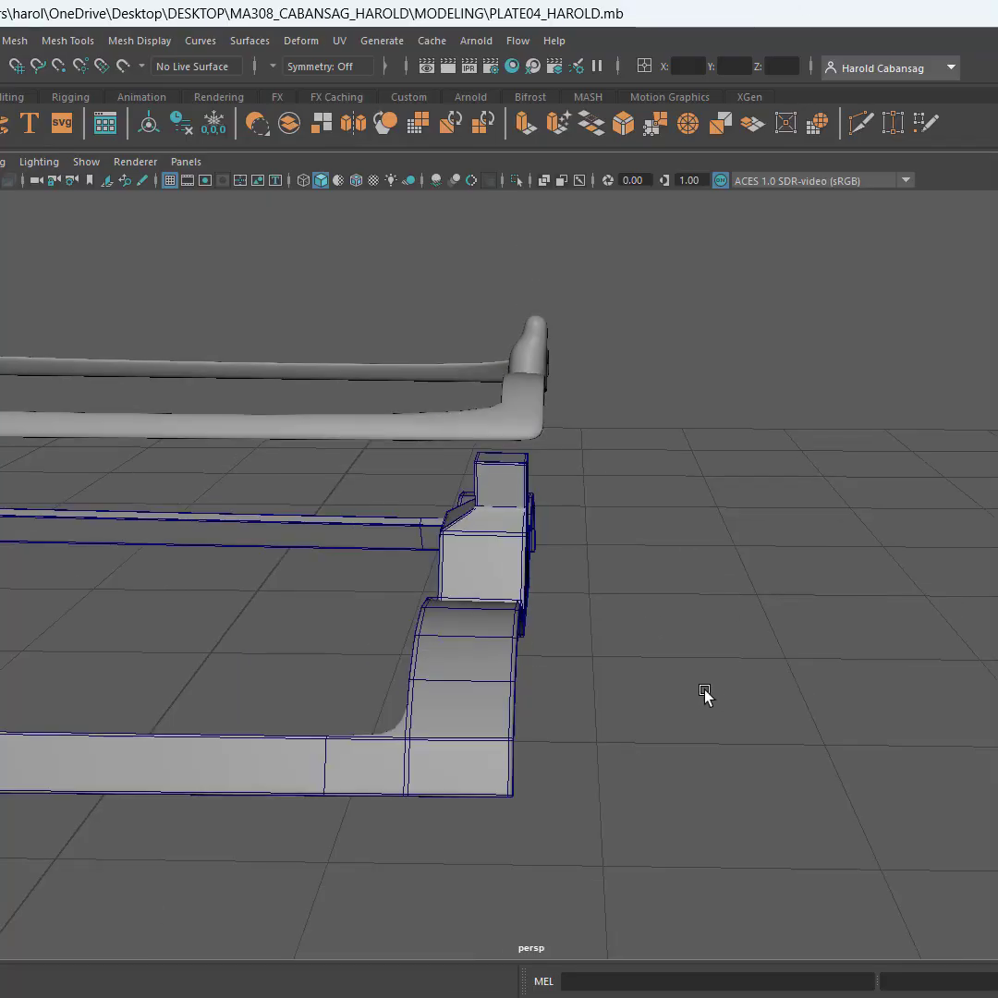
alt+drag(704, 693, 494, 596)
click(477, 534)
scroll(477, 534, up, 6)
scroll(477, 533, down, 3)
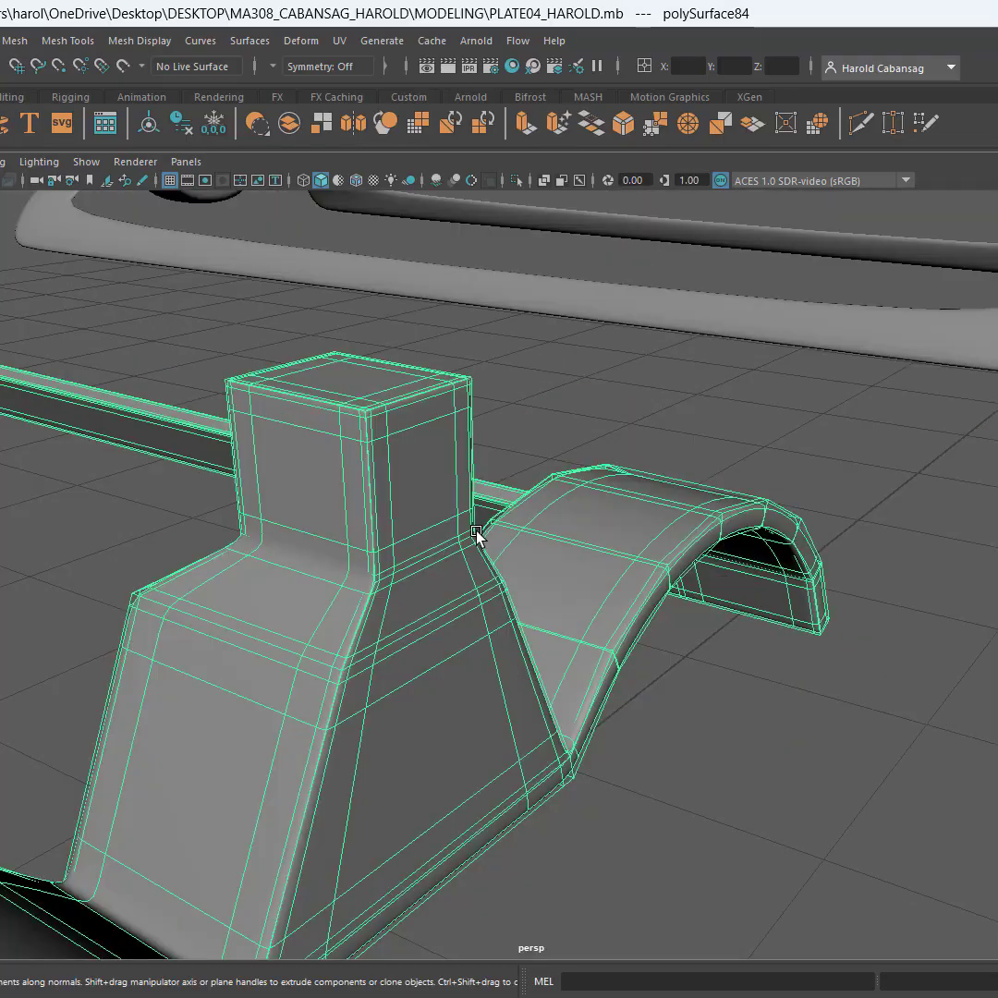
scroll(477, 534, down, 3)
scroll(535, 584, down, 4)
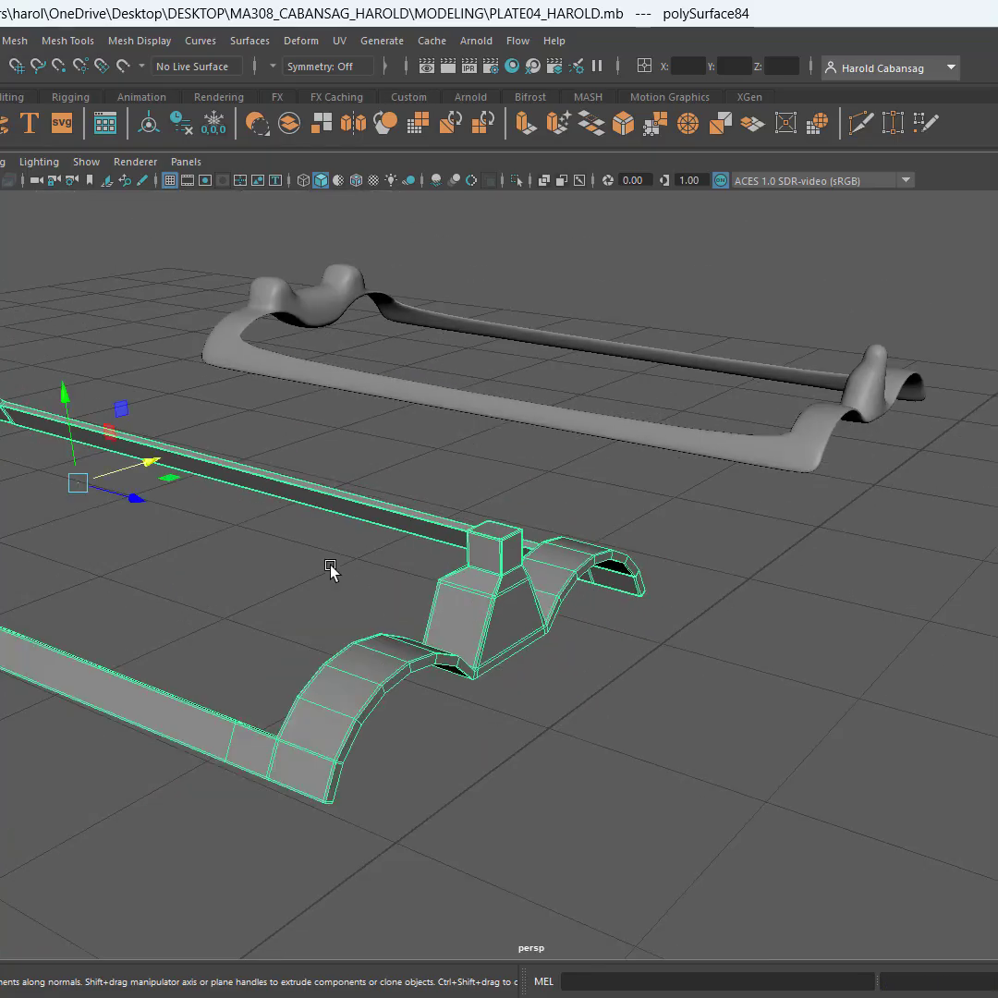
Examine the unsmoothed piece's long side strips and both sight ends from several angles
alt+drag(330, 569, 868, 668)
alt+drag(308, 510, 385, 497)
alt+middle_drag(385, 497, 452, 415)
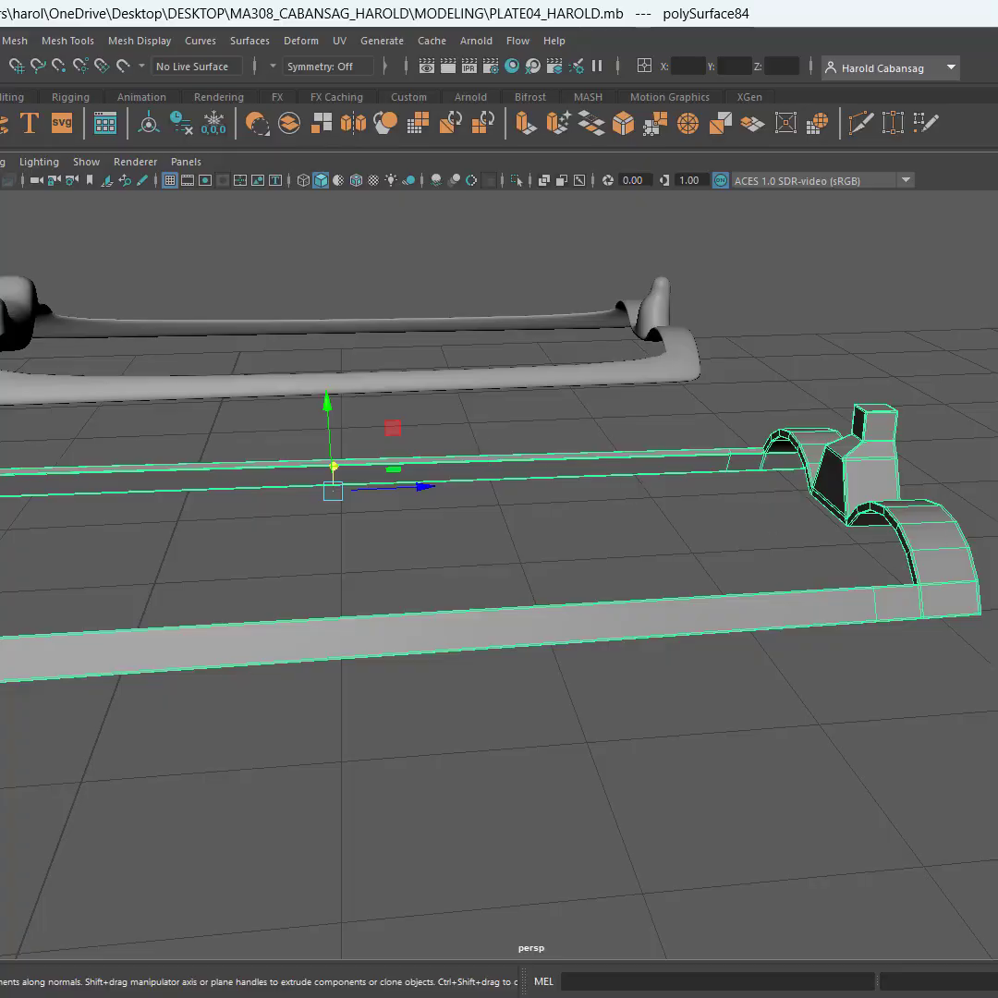
alt+drag(453, 415, 688, 588)
alt+middle_drag(689, 588, 991, 484)
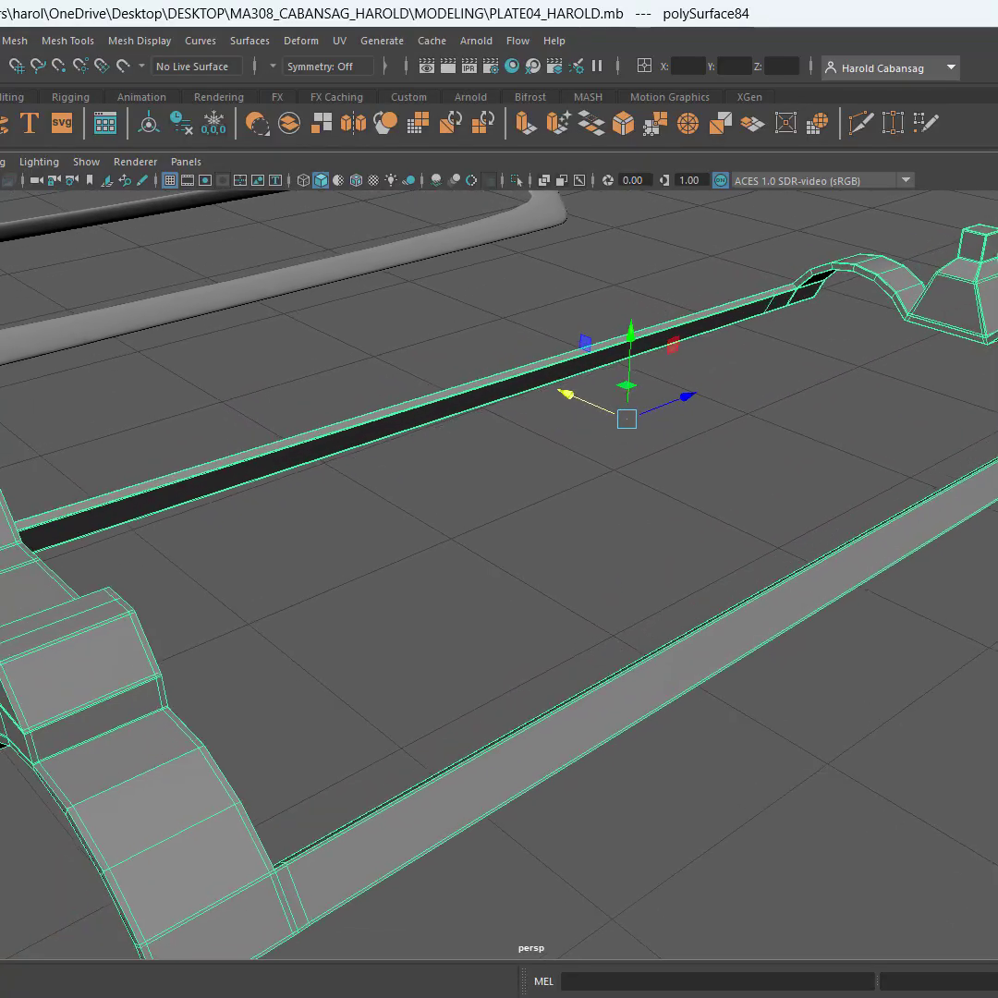
Compare the smoothed sight-and-strip copy with the unsmoothed refined piece, ending with the unsmoothed piece selected
alt+right_drag(991, 488, 708, 506)
alt+drag(291, 504, 605, 638)
click(605, 637)
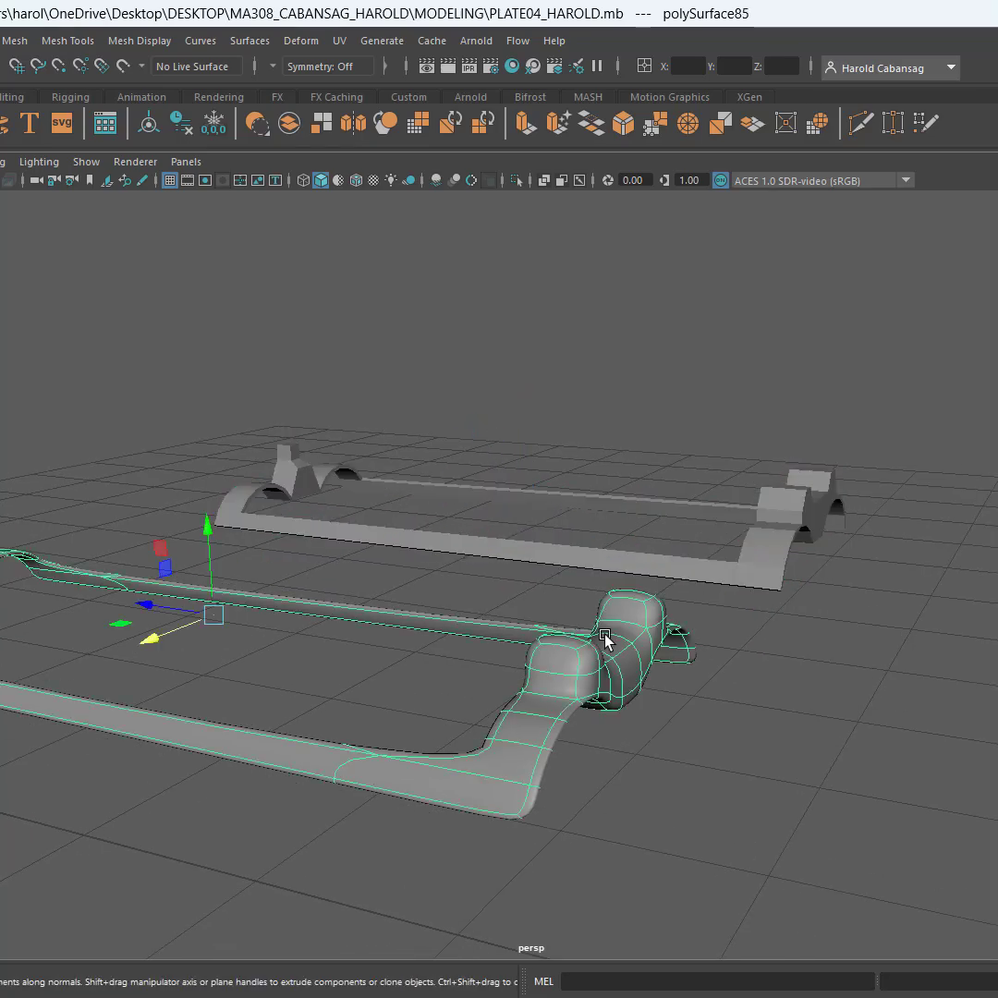
click(791, 549)
alt+middle_drag(855, 565, 546, 629)
alt+drag(547, 629, 519, 606)
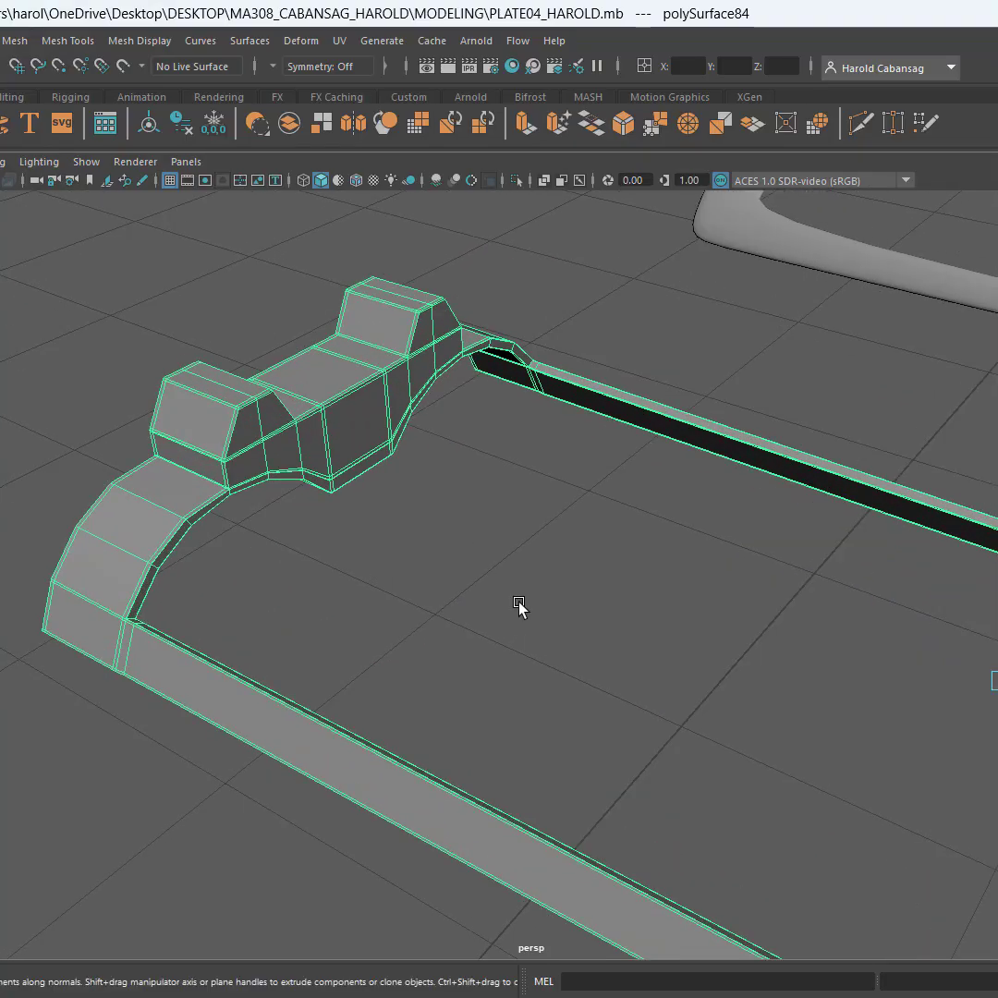
Examine the unsmoothed piece's side strips and both sight ends for edges that still lack support
alt+drag(519, 606, 399, 685)
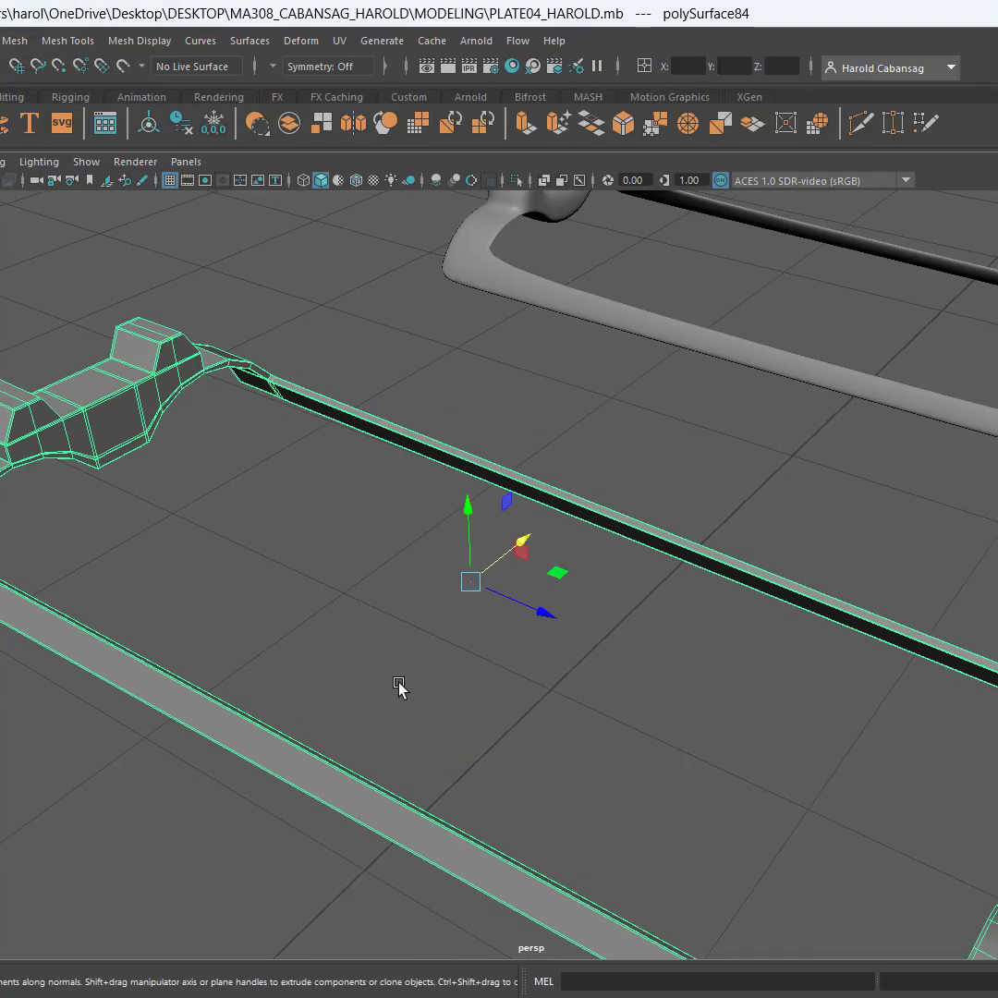
key(f)
mouse_move(475, 700)
alt+mouse_down()
mouse_move(465, 672)
mouse_move(484, 691)
alt+mouse_up()
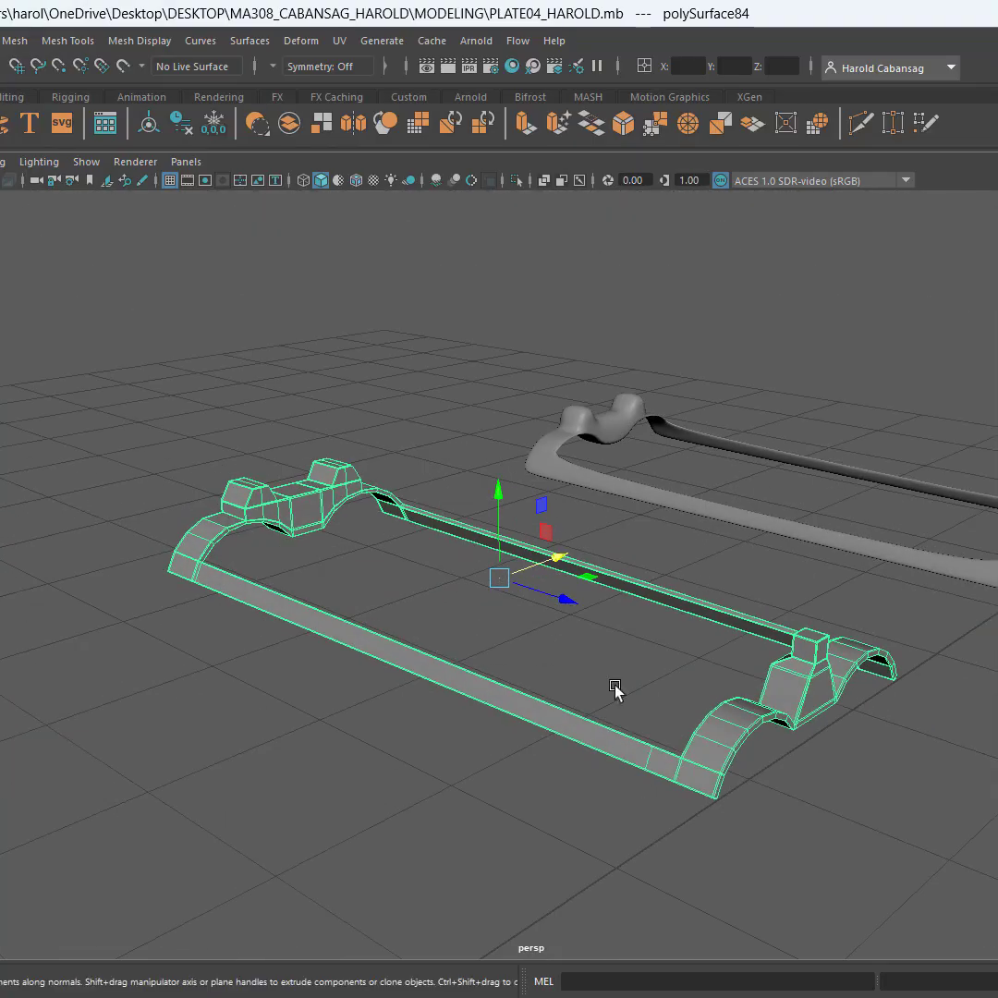
alt+right_drag(615, 686, 737, 709)
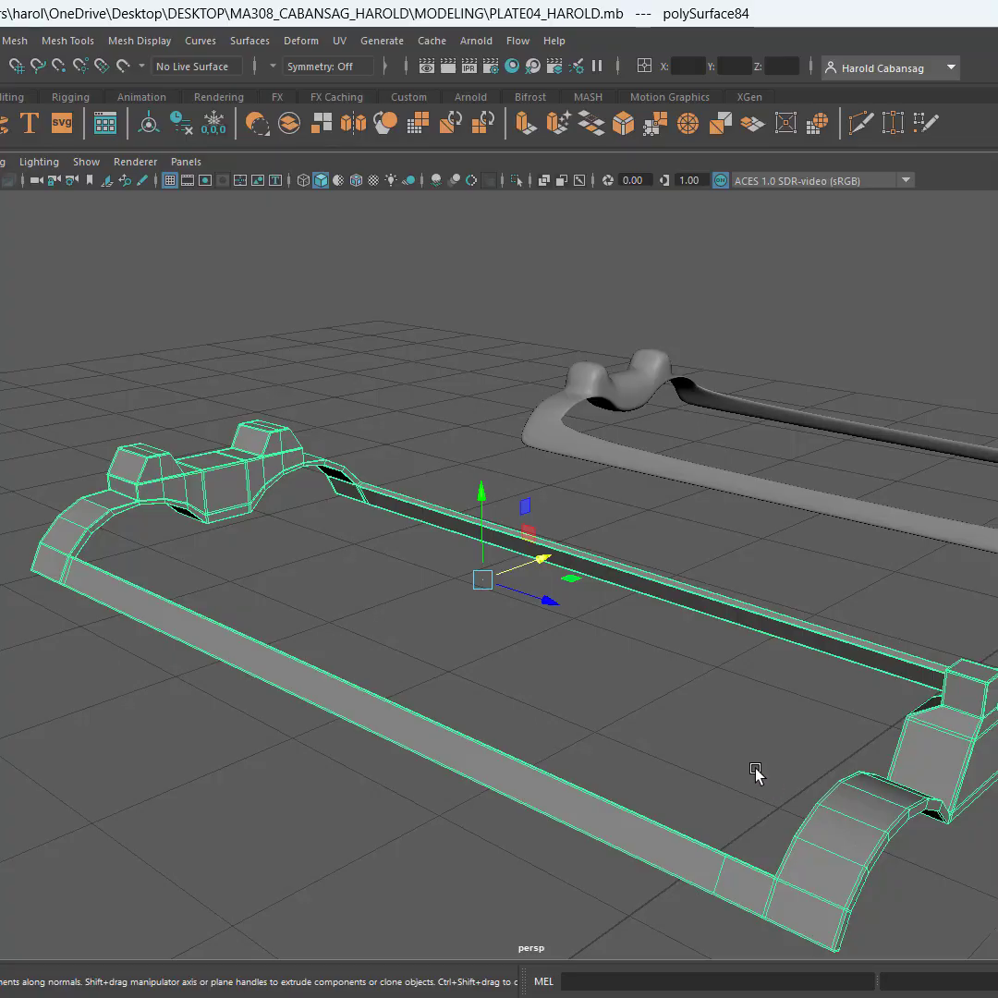
alt+middle_drag(753, 766, 729, 733)
scroll(723, 744, up, 2)
scroll(724, 743, down, 1)
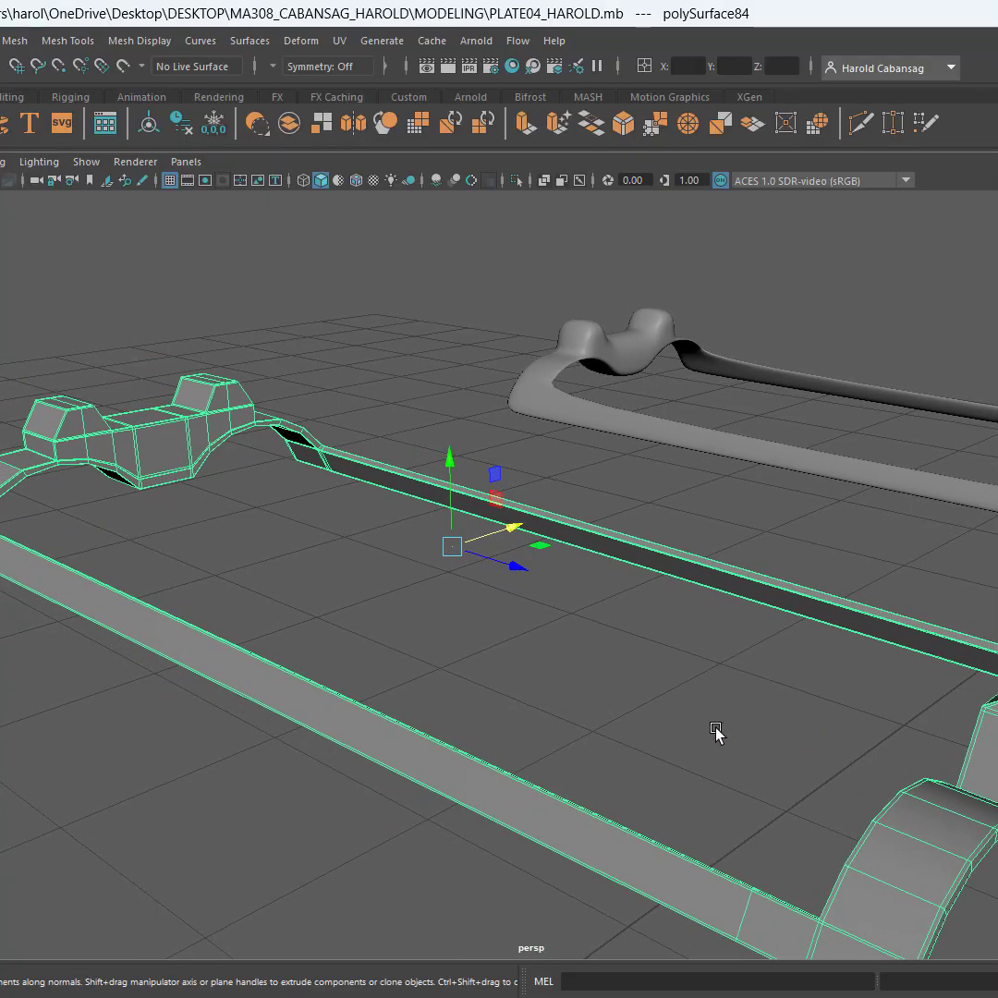
Connect the edge ring across the narrow outer rim face, adding two loops close to the rim's upper and lower edges
alt+drag(716, 732, 586, 704)
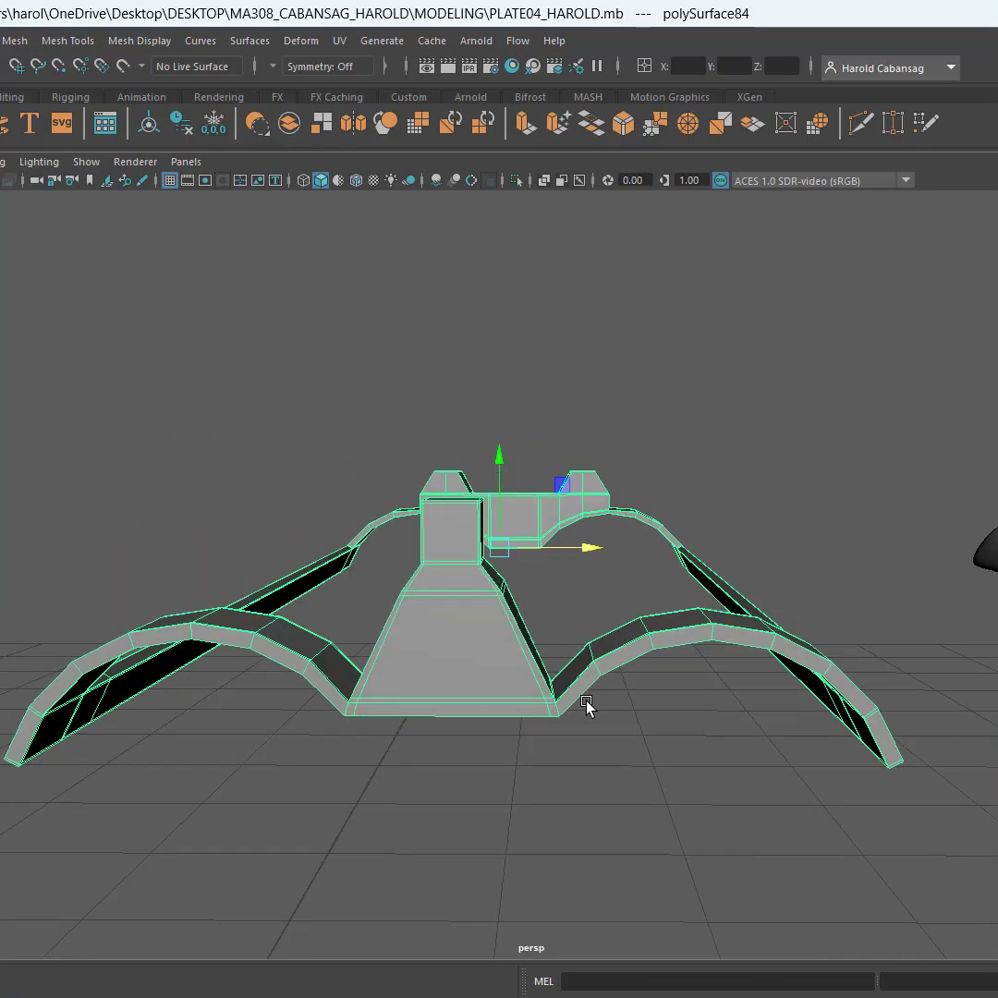
scroll(639, 646, up, 4)
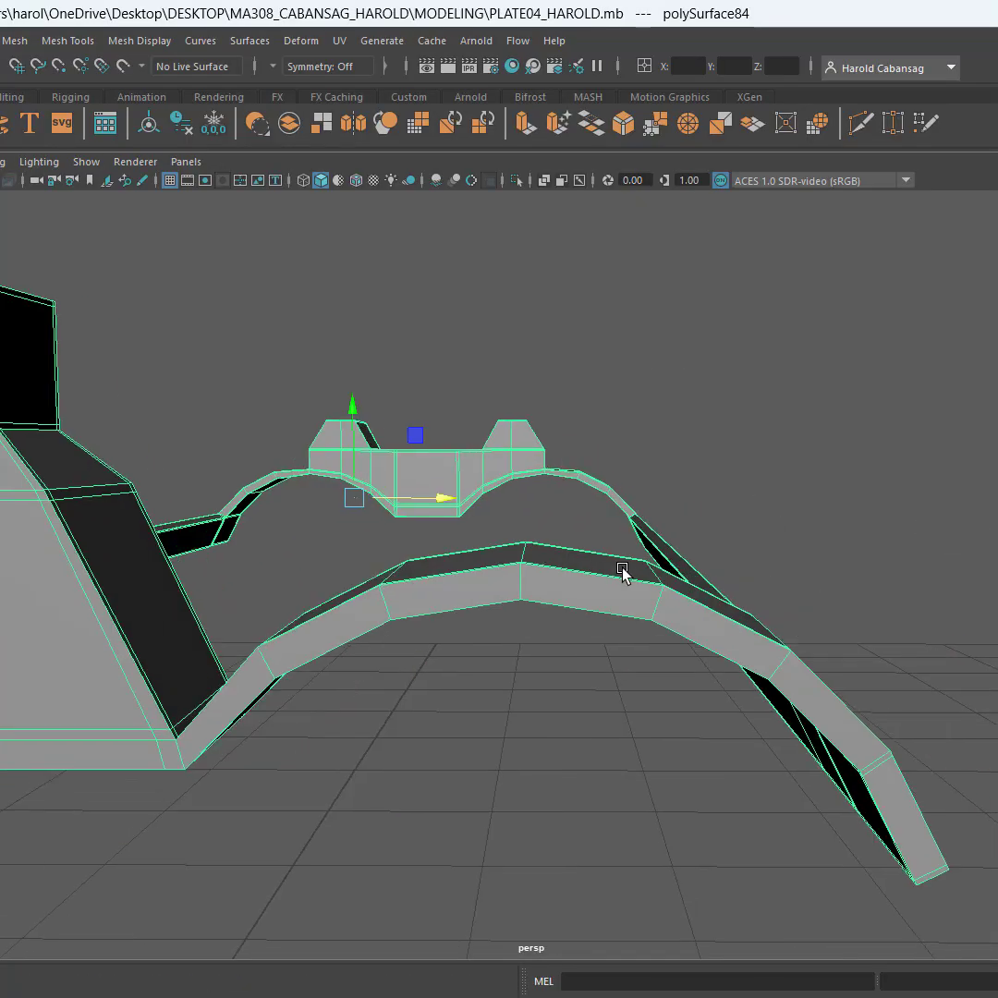
key(F10)
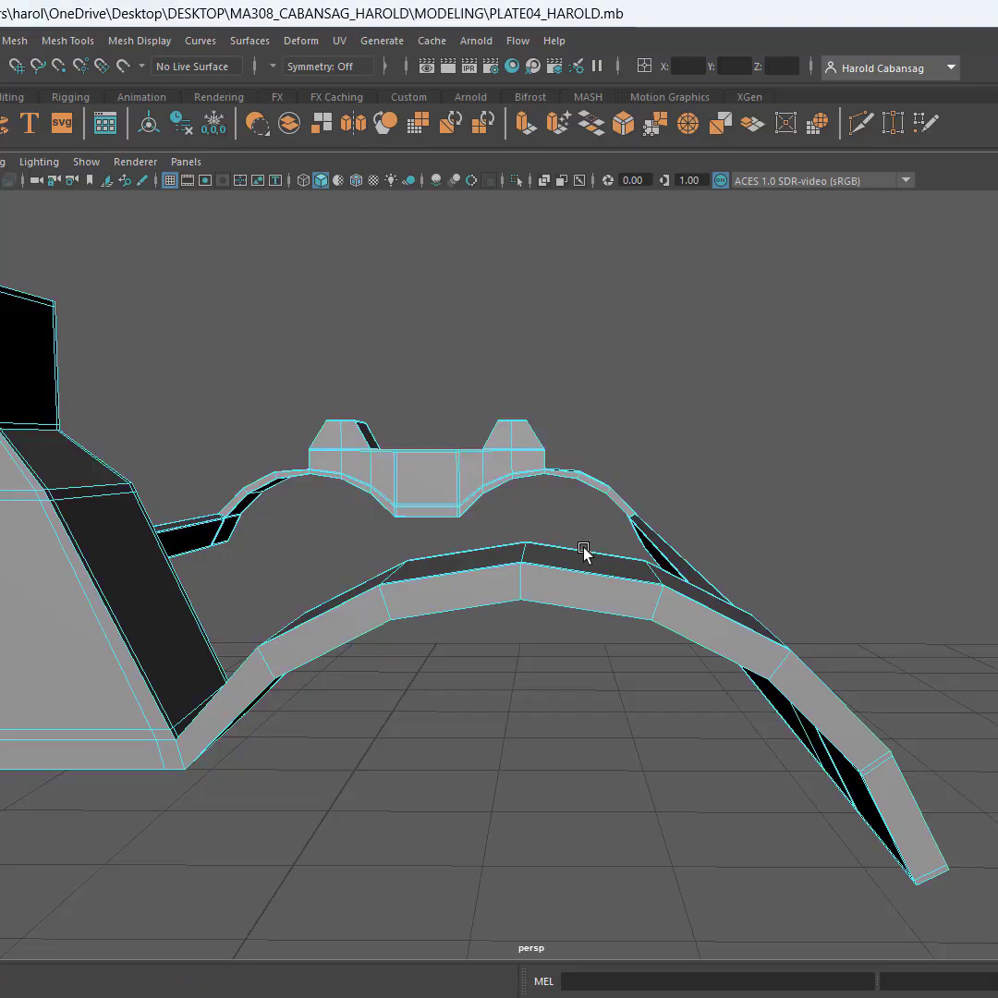
click(528, 588)
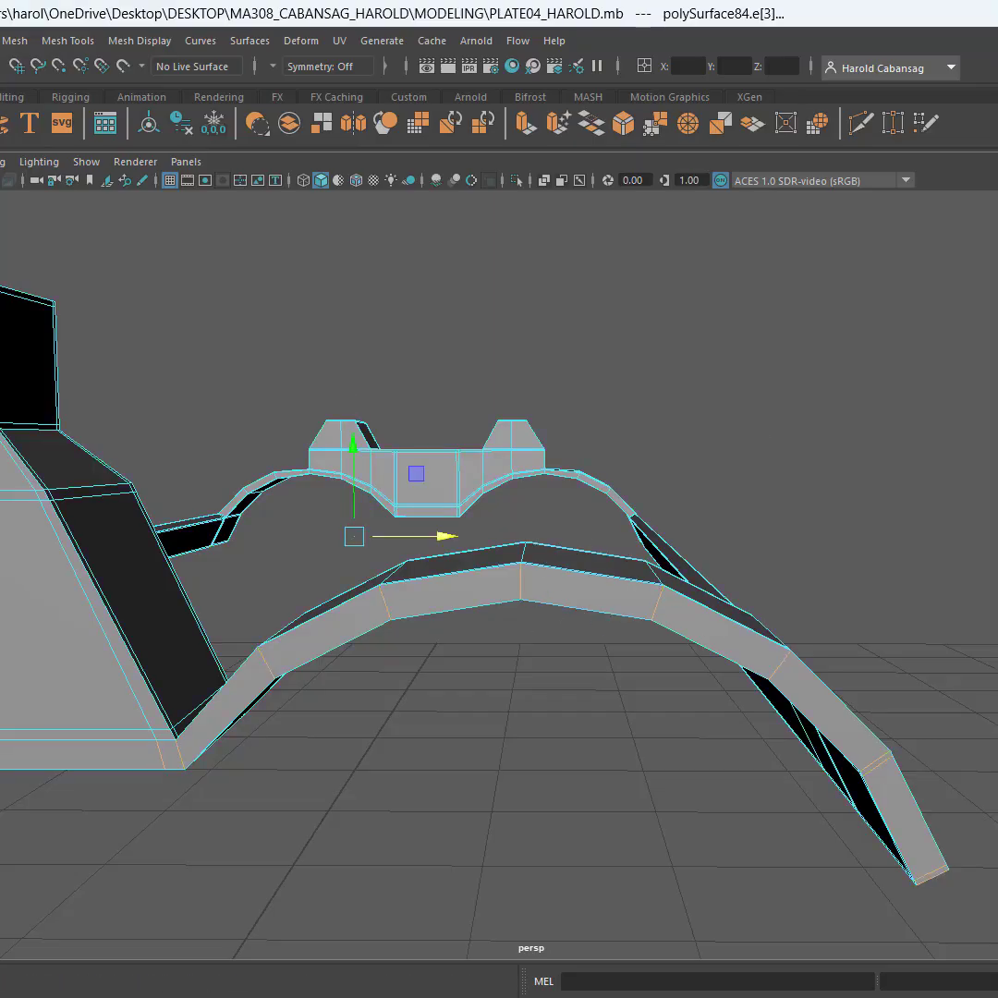
shift+right_drag(622, 539, 488, 399)
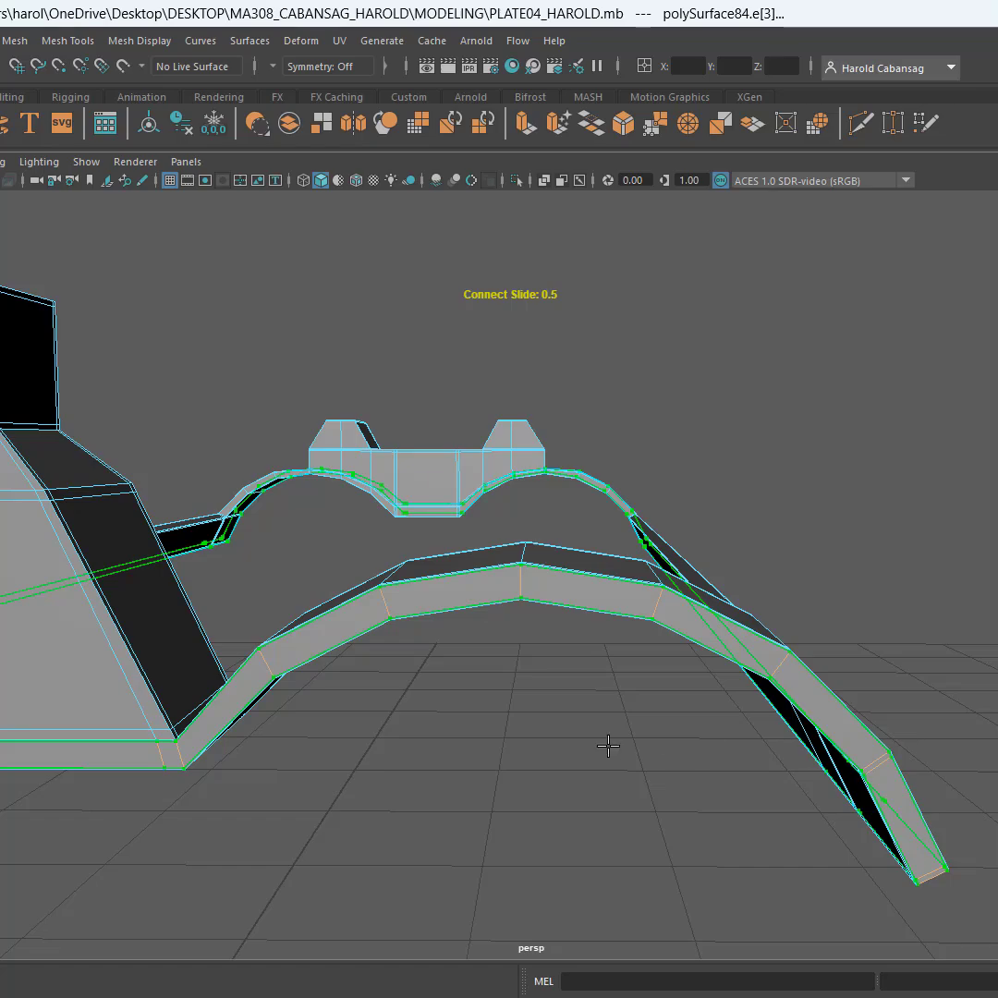
key(Return)
alt+drag(608, 734, 613, 692)
scroll(545, 643, up, 2)
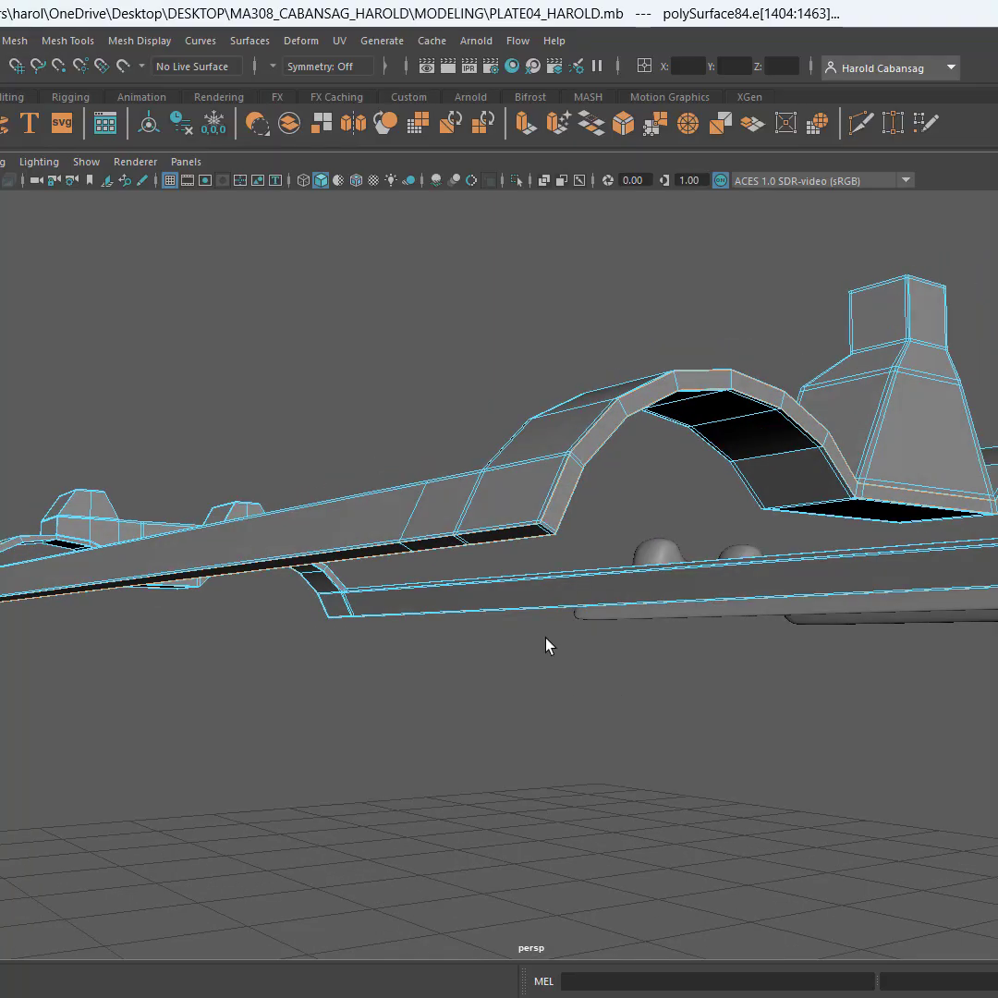
Examine the new rim loops around the single post's base, the arches and the side strip ends from several angles
scroll(538, 530, up, 2)
scroll(540, 538, up, 2)
alt+drag(540, 538, 452, 576)
scroll(452, 547, up, 1)
scroll(450, 544, down, 2)
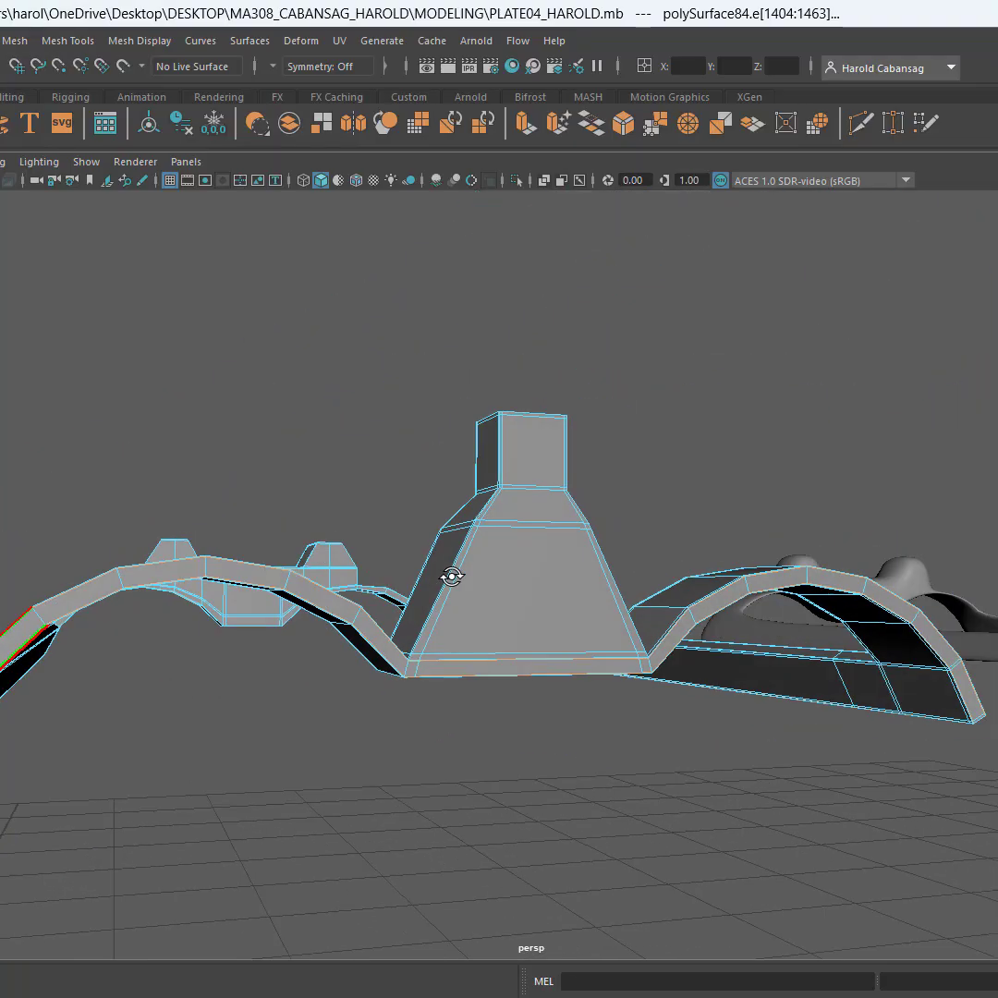
scroll(594, 625, up, 3)
scroll(639, 636, down, 2)
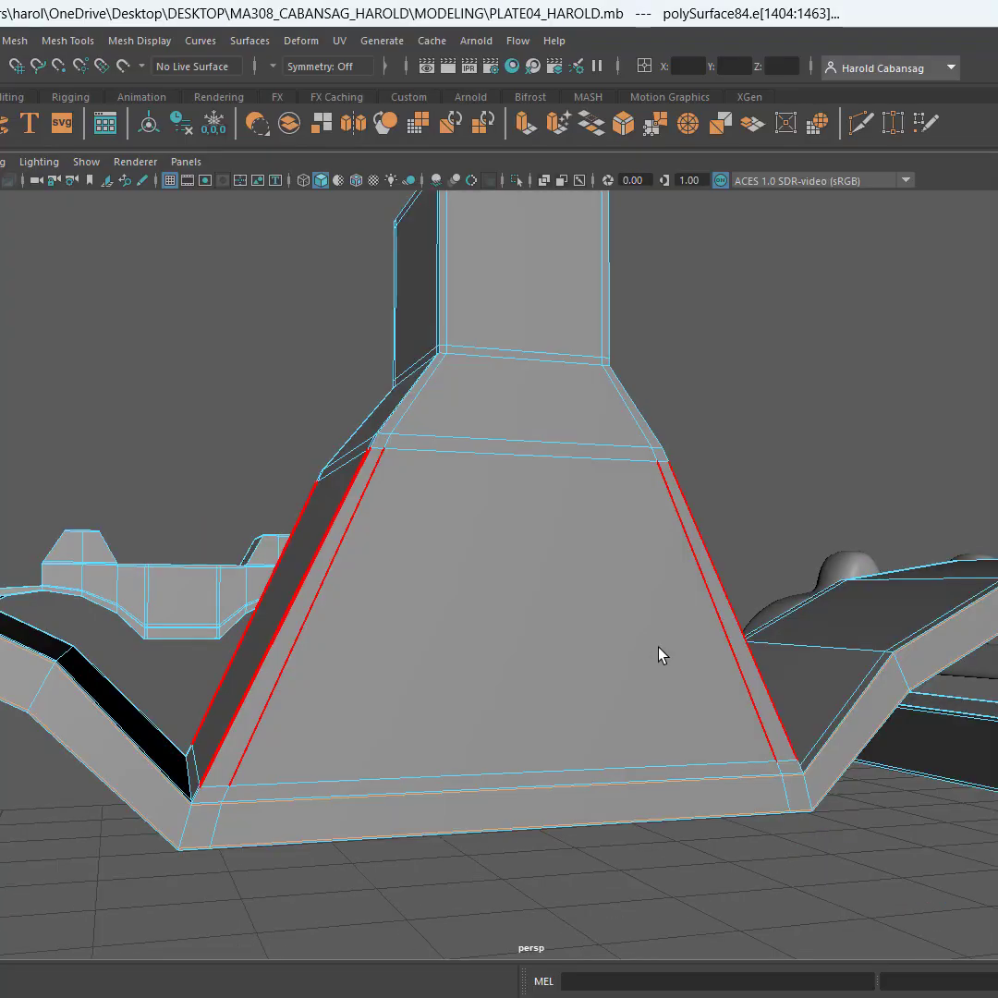
scroll(658, 647, down, 2)
alt+drag(690, 649, 579, 552)
scroll(661, 553, up, 1)
scroll(662, 552, up, 3)
scroll(662, 552, down, 4)
scroll(374, 520, up, 6)
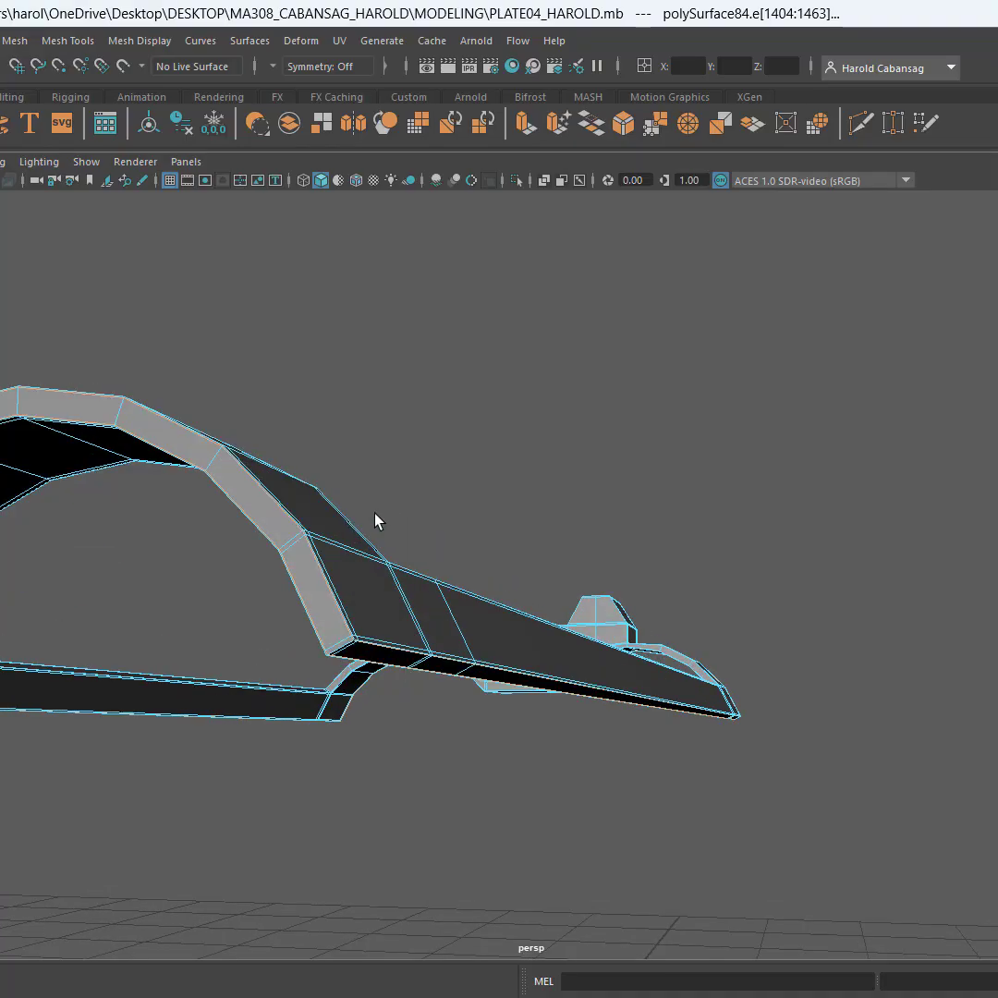
alt+middle_drag(394, 532, 483, 565)
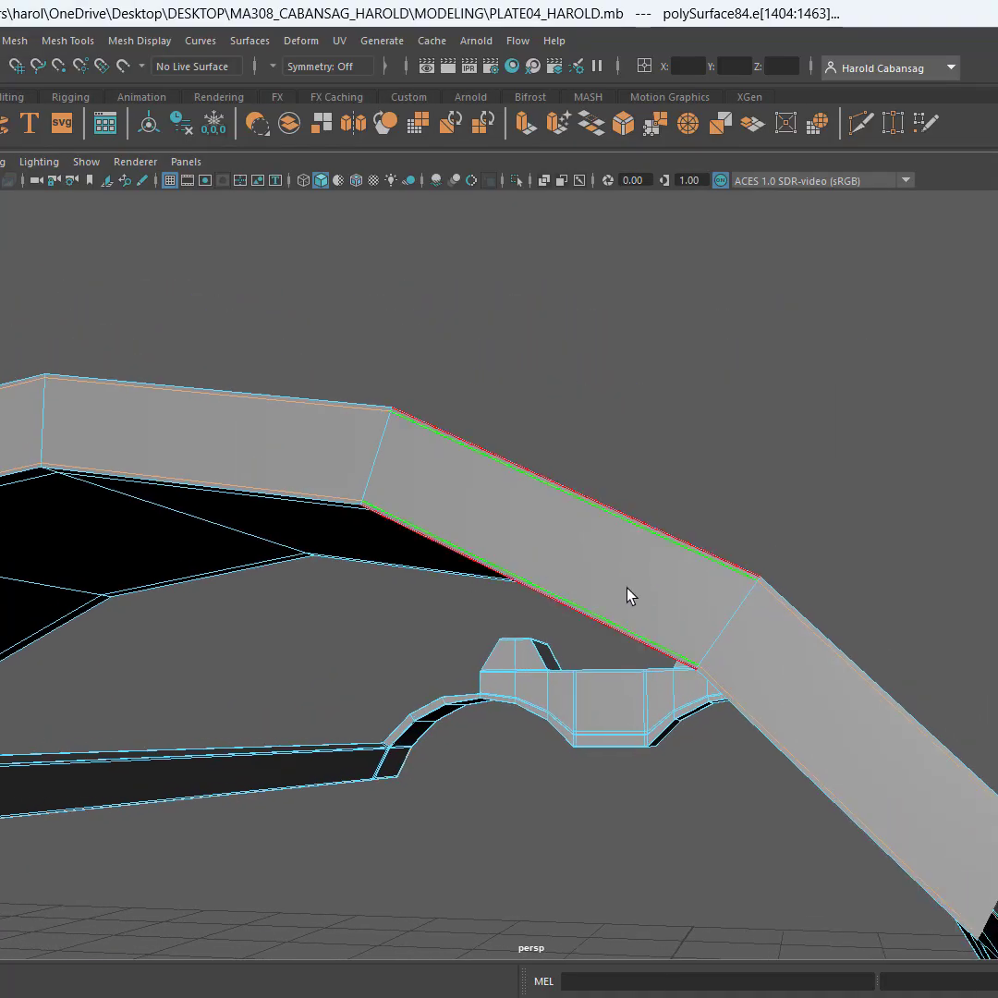
Try to connect the rim's remaining inner edge ring again, adding a second pair of loops inside the first
click(716, 622)
scroll(717, 630, down, 5)
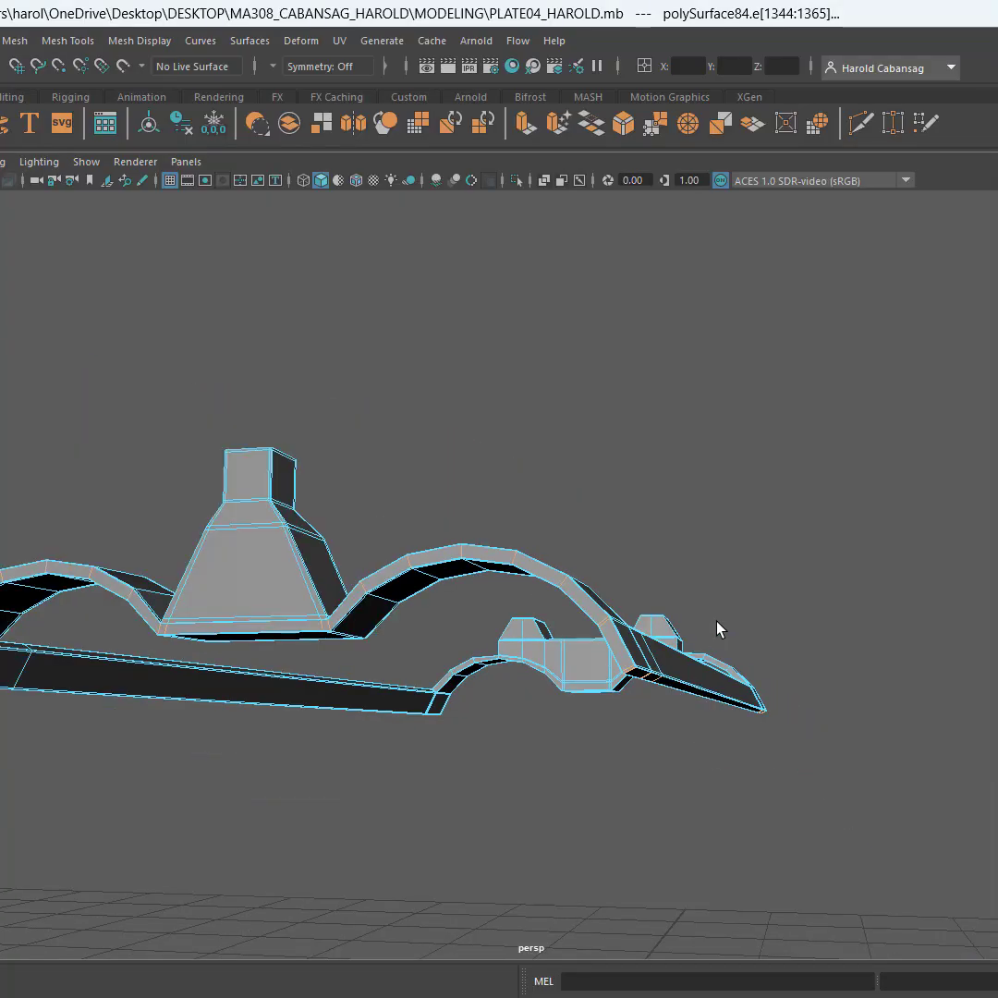
scroll(661, 737, up, 1)
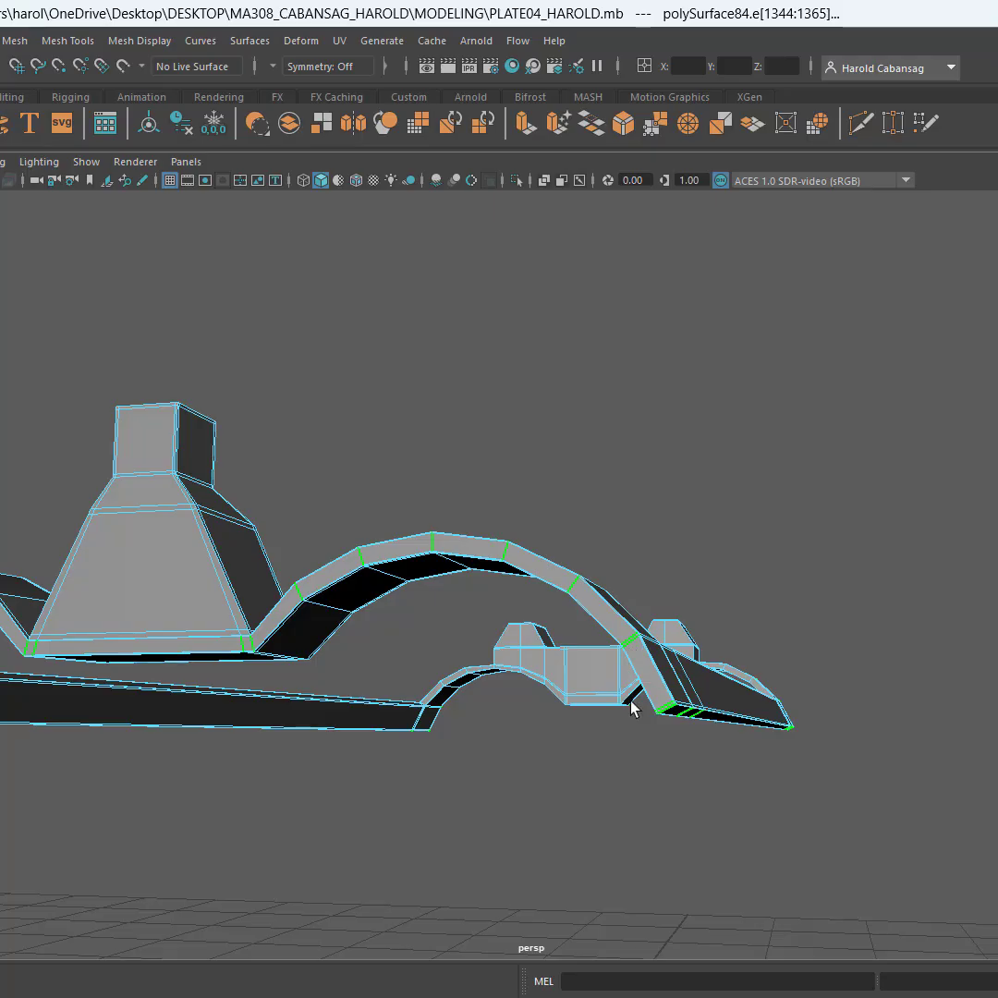
scroll(616, 635, up, 2)
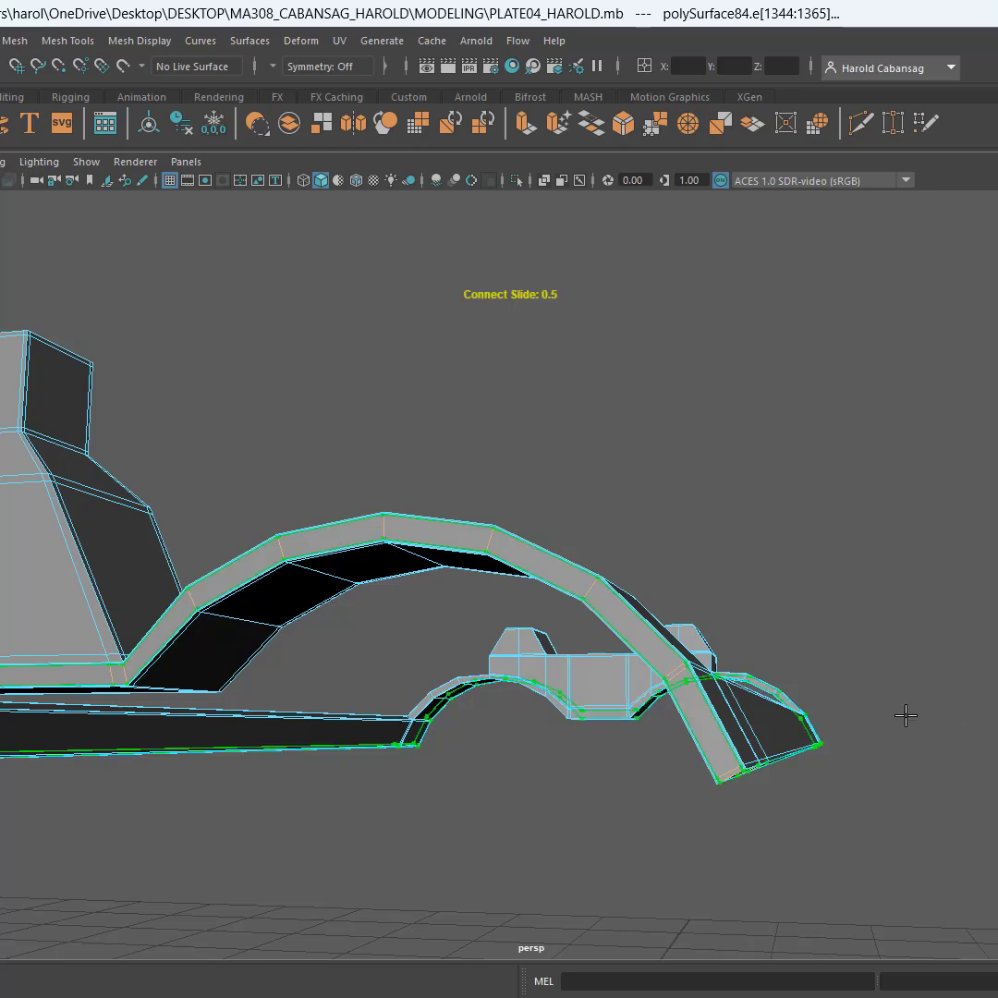
alt+drag(798, 702, 809, 707)
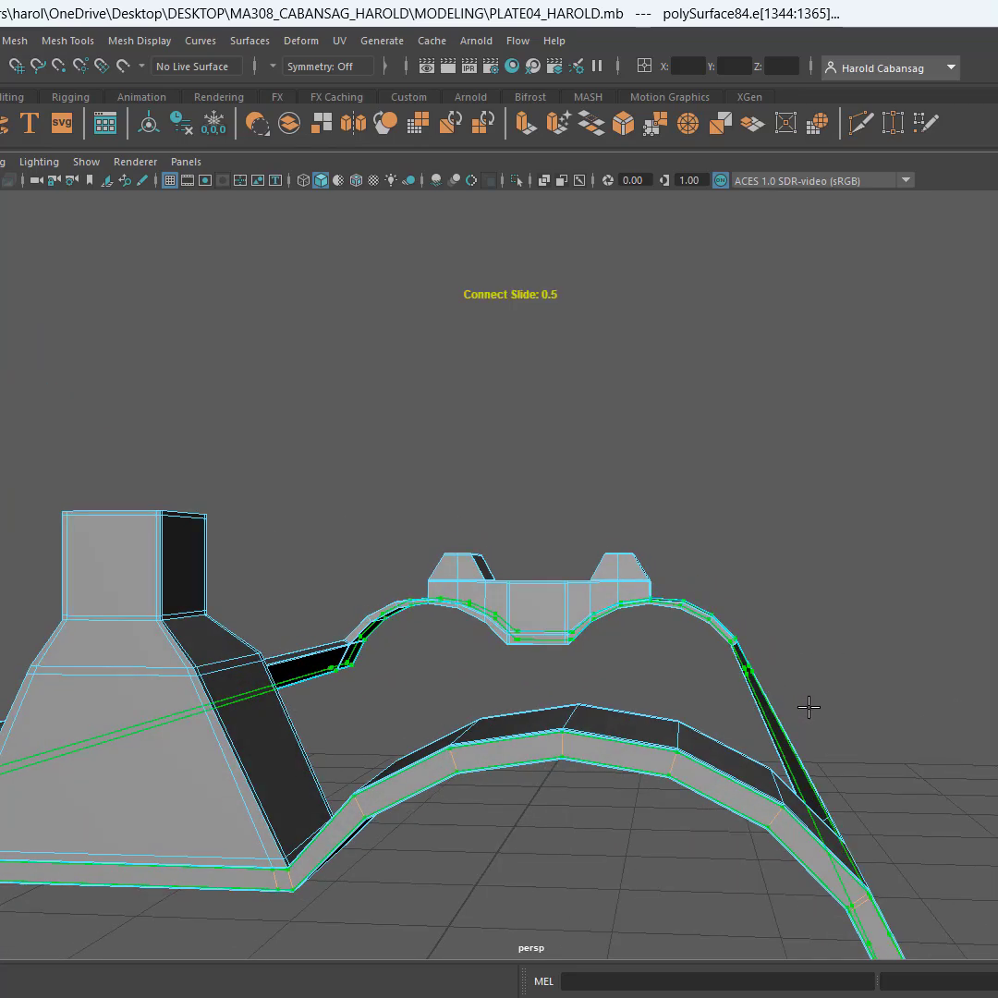
key(q)
Undo the second pair of loops around the outer rim
scroll(701, 755, up, 3)
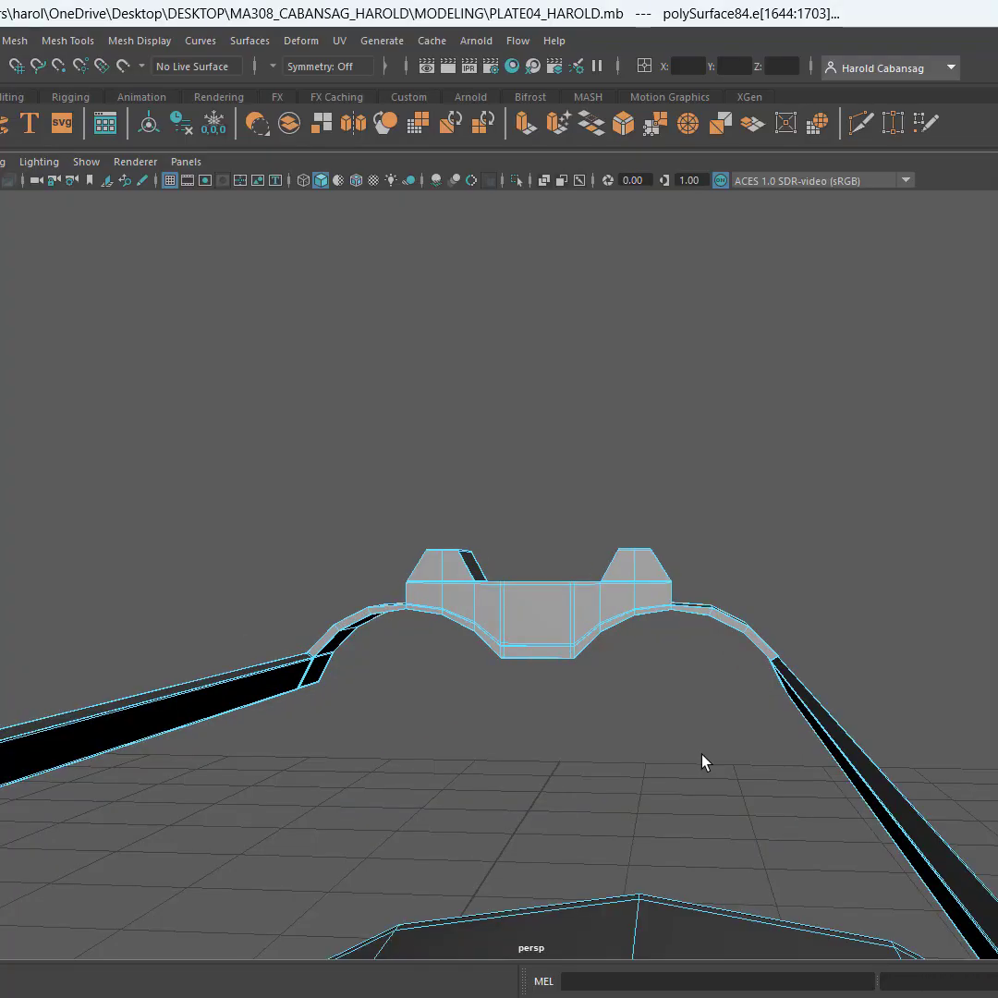
alt+middle_drag(701, 755, 696, 702)
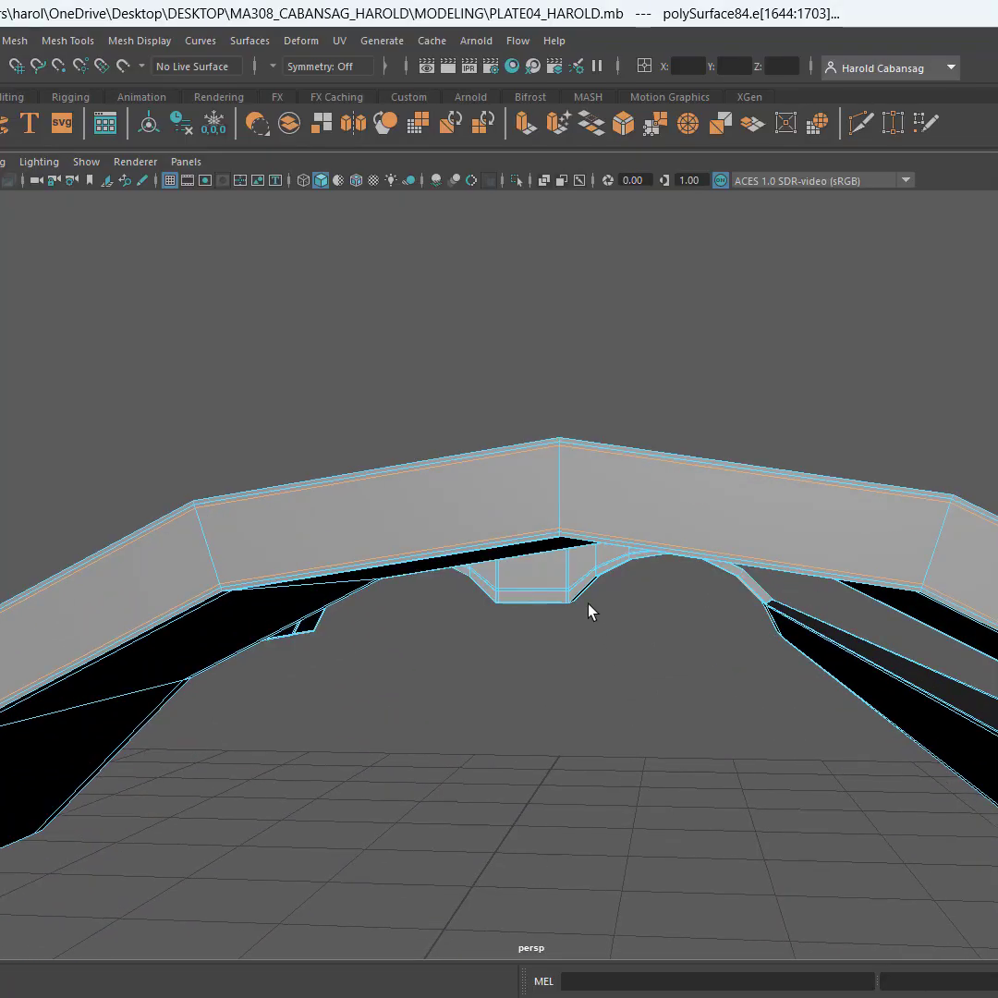
scroll(588, 554, up, 2)
scroll(588, 554, down, 2)
scroll(588, 559, up, 4)
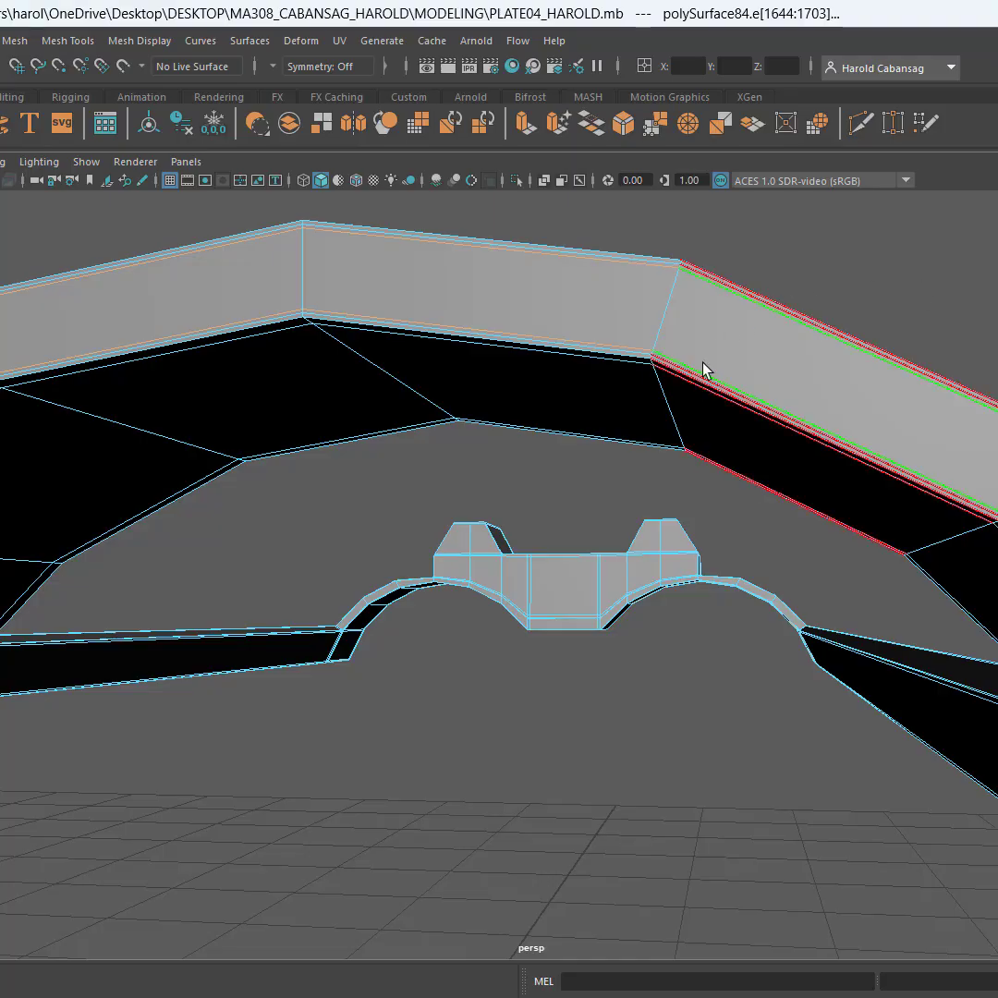
click(856, 278)
alt+drag(856, 278, 617, 362)
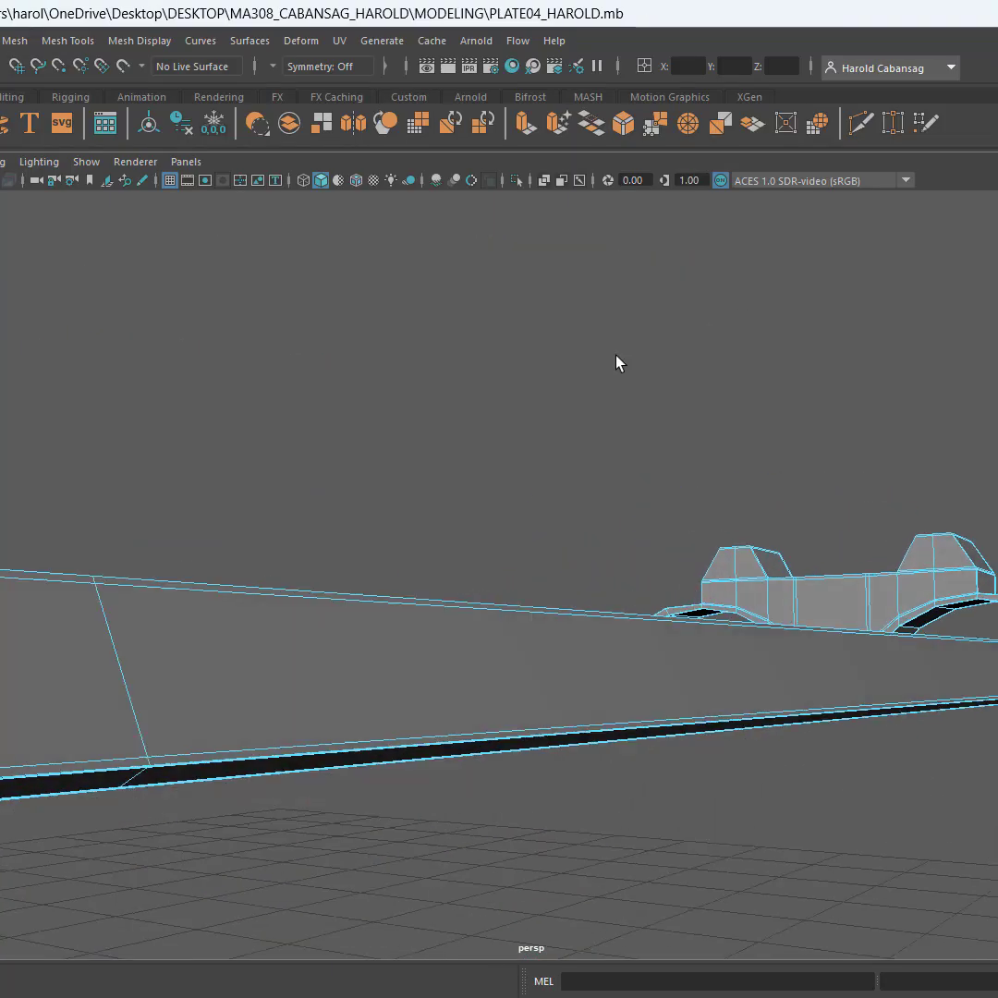
alt+middle_drag(617, 357, 691, 384)
mouse_move(799, 587)
alt+middle_down()
mouse_move(766, 581)
mouse_move(792, 581)
alt+middle_up()
key(ctrl+z)
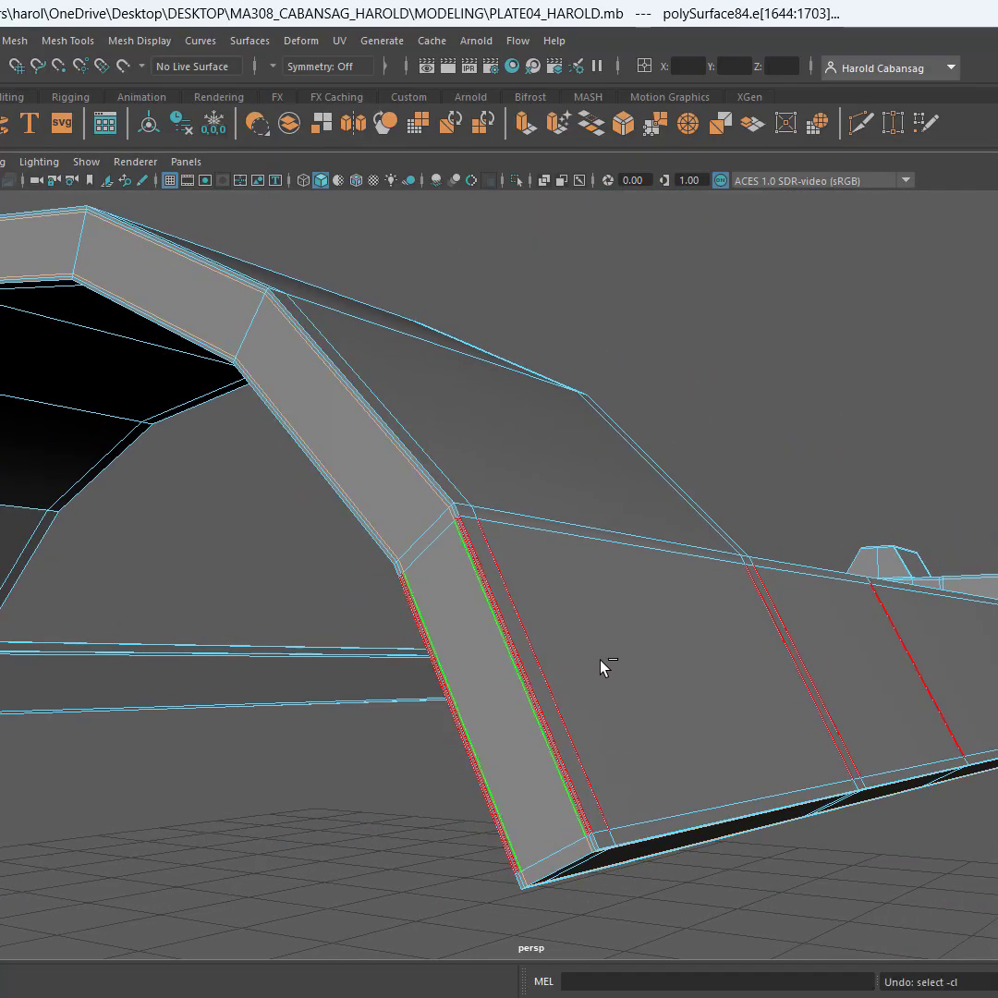
key(ctrl+z)
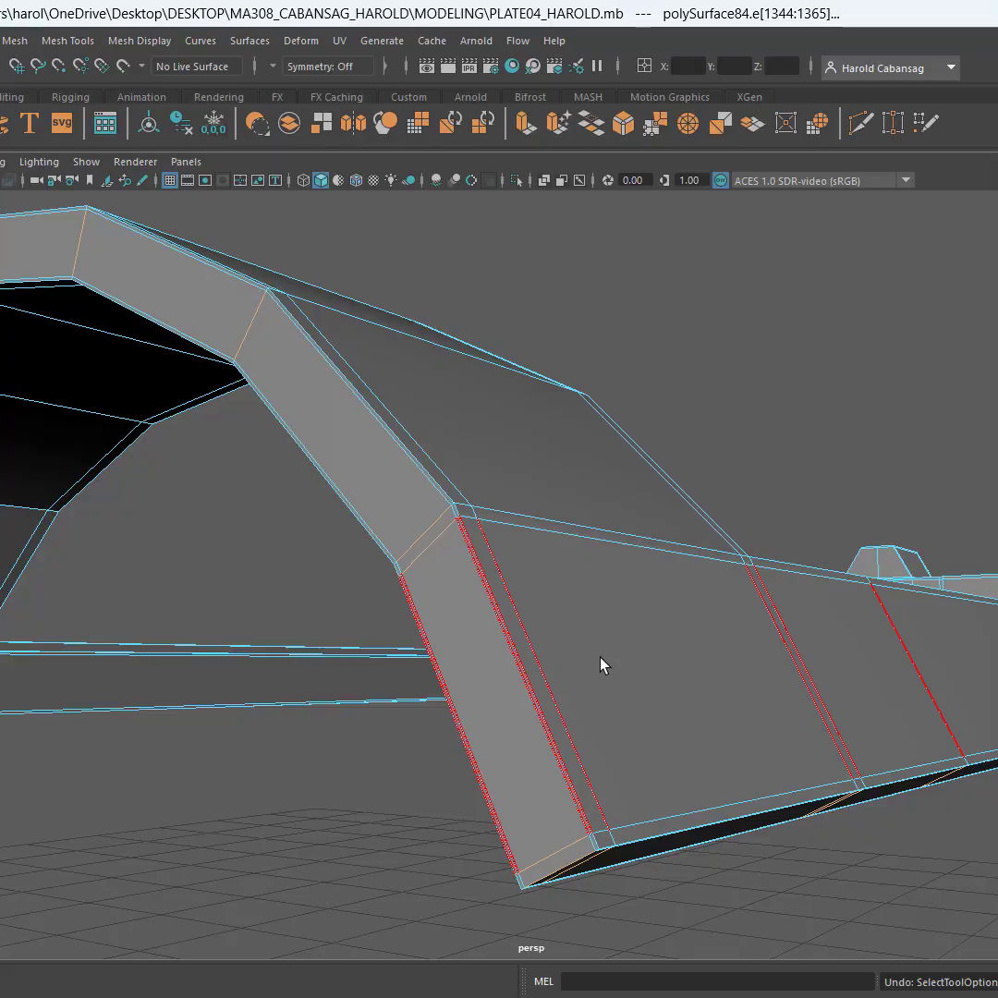
Examine the rim, arch undersides and single-post base at close range for the spacing of the supporting loops
alt+drag(602, 664, 656, 625)
scroll(677, 619, down, 3)
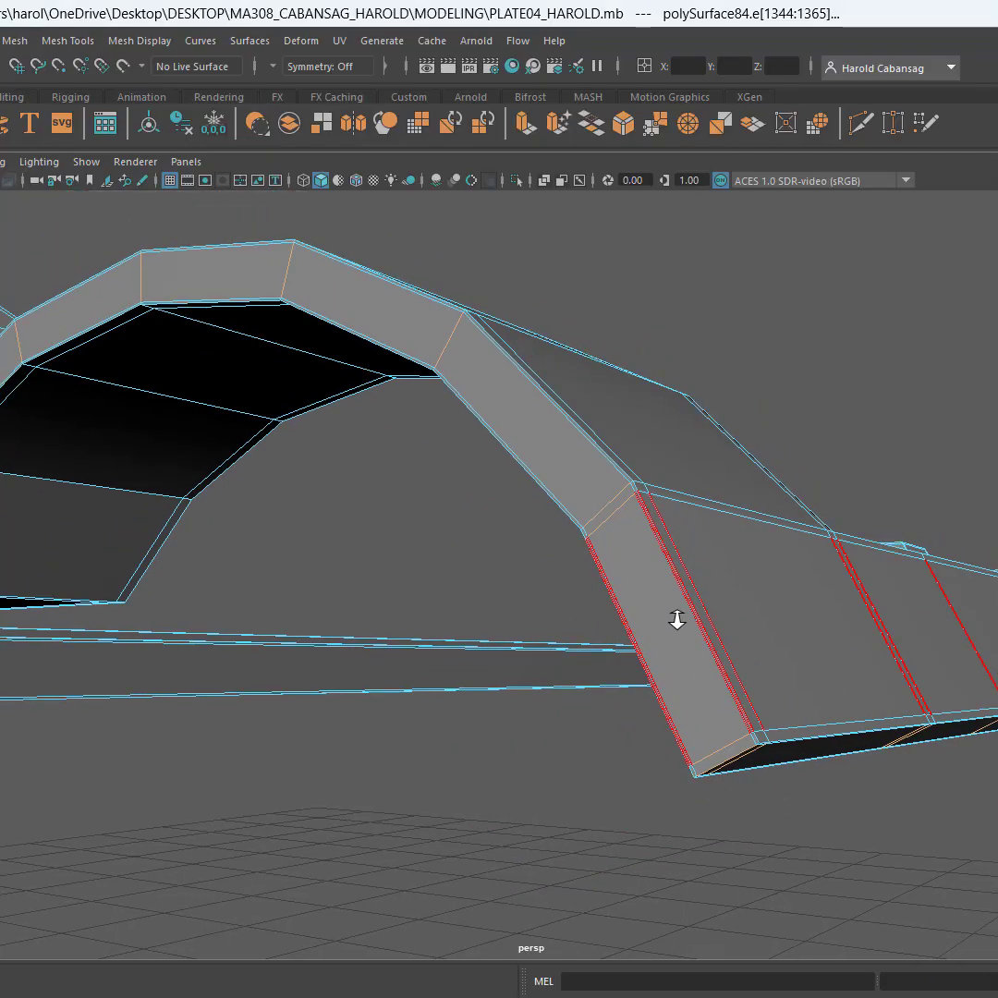
scroll(681, 622, up, 7)
scroll(682, 619, down, 1)
scroll(683, 619, down, 3)
scroll(678, 609, up, 2)
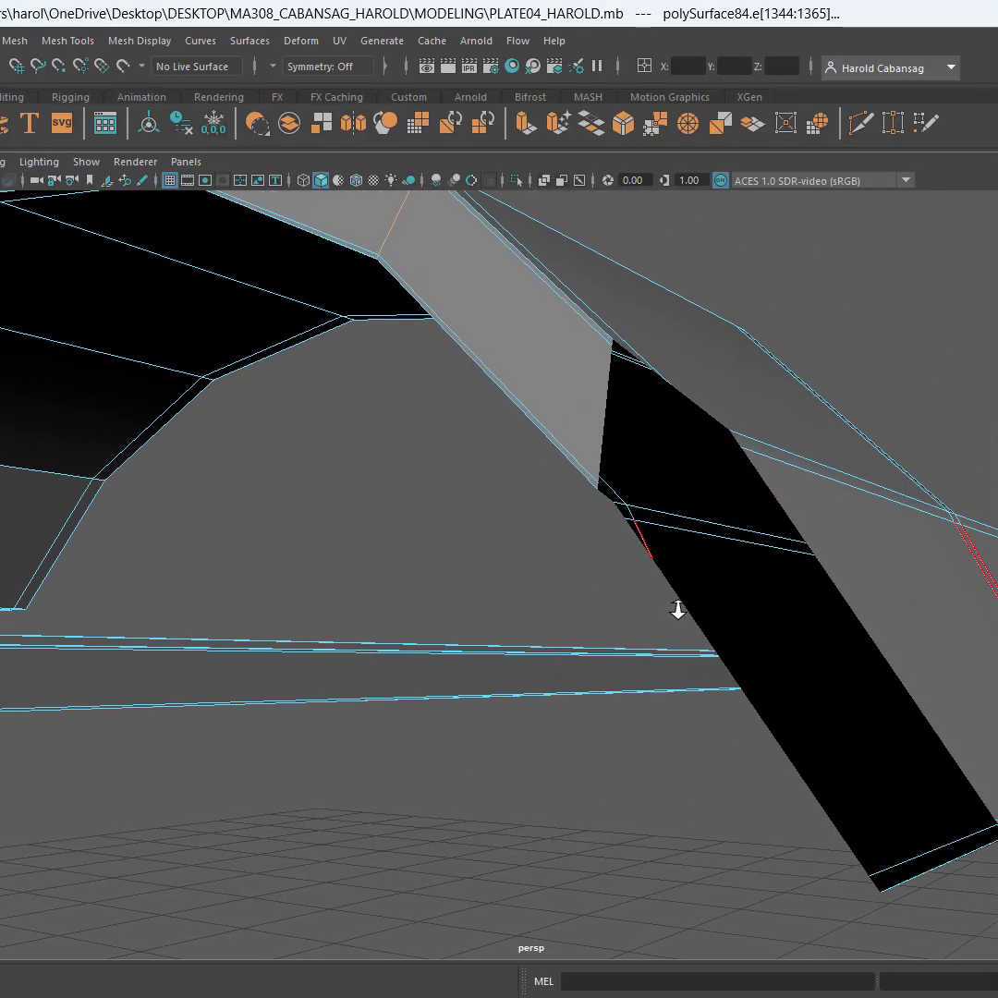
scroll(679, 609, down, 2)
alt+drag(681, 607, 703, 619)
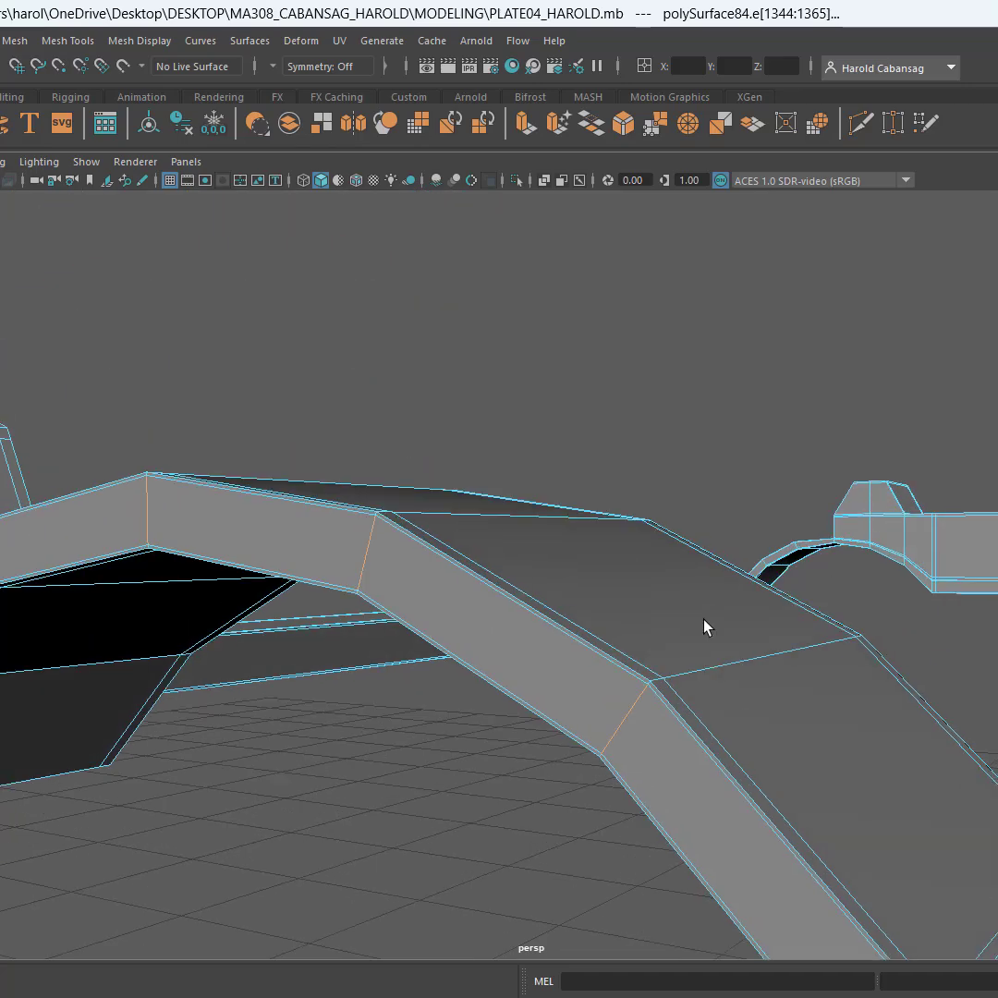
scroll(650, 697, up, 3)
scroll(653, 699, down, 2)
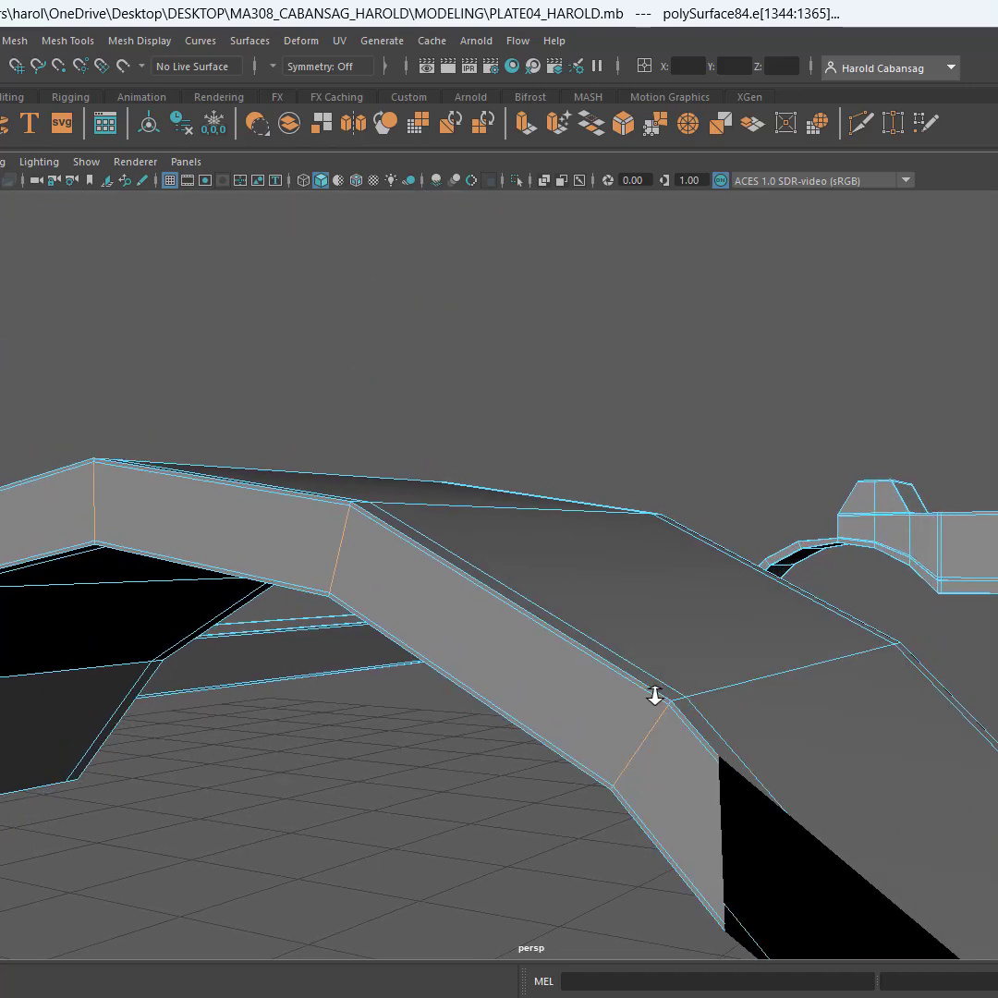
alt+drag(654, 695, 670, 710)
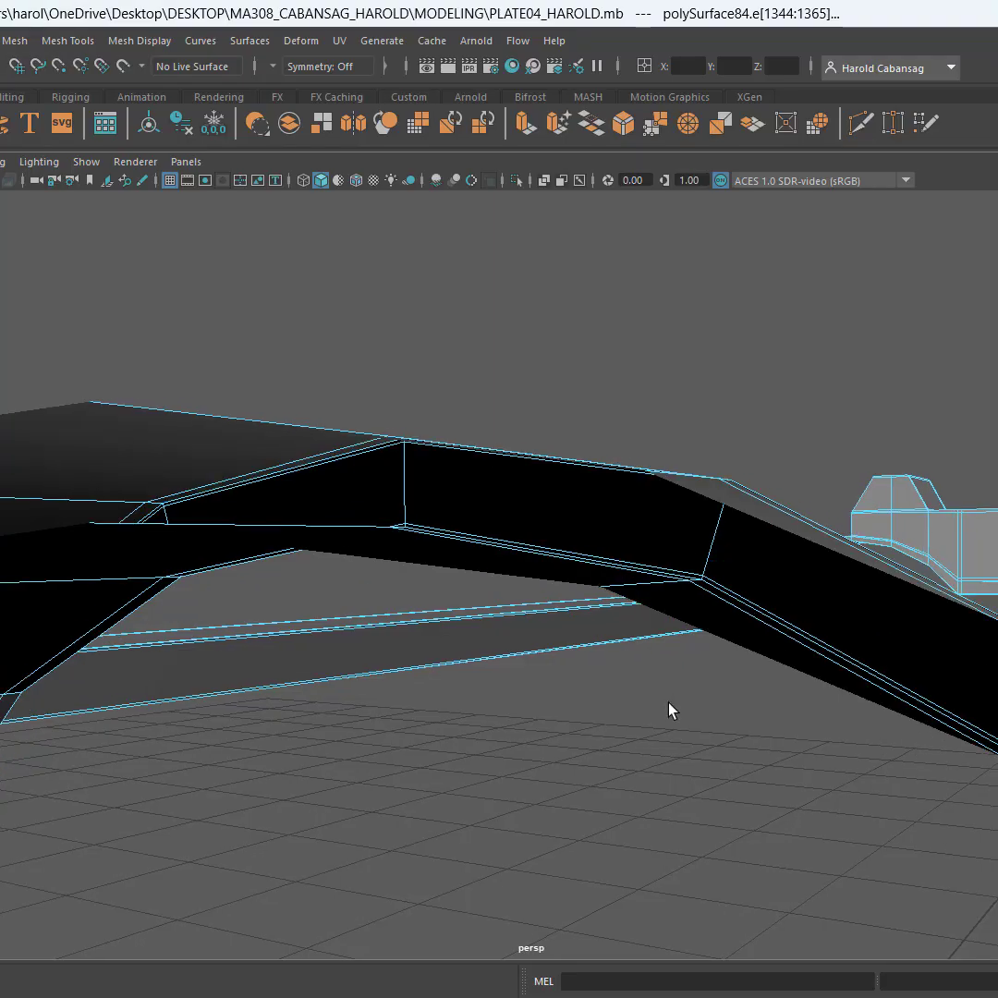
alt+drag(607, 505, 432, 561)
alt+middle_drag(432, 562, 526, 584)
scroll(360, 543, up, 4)
scroll(360, 543, down, 2)
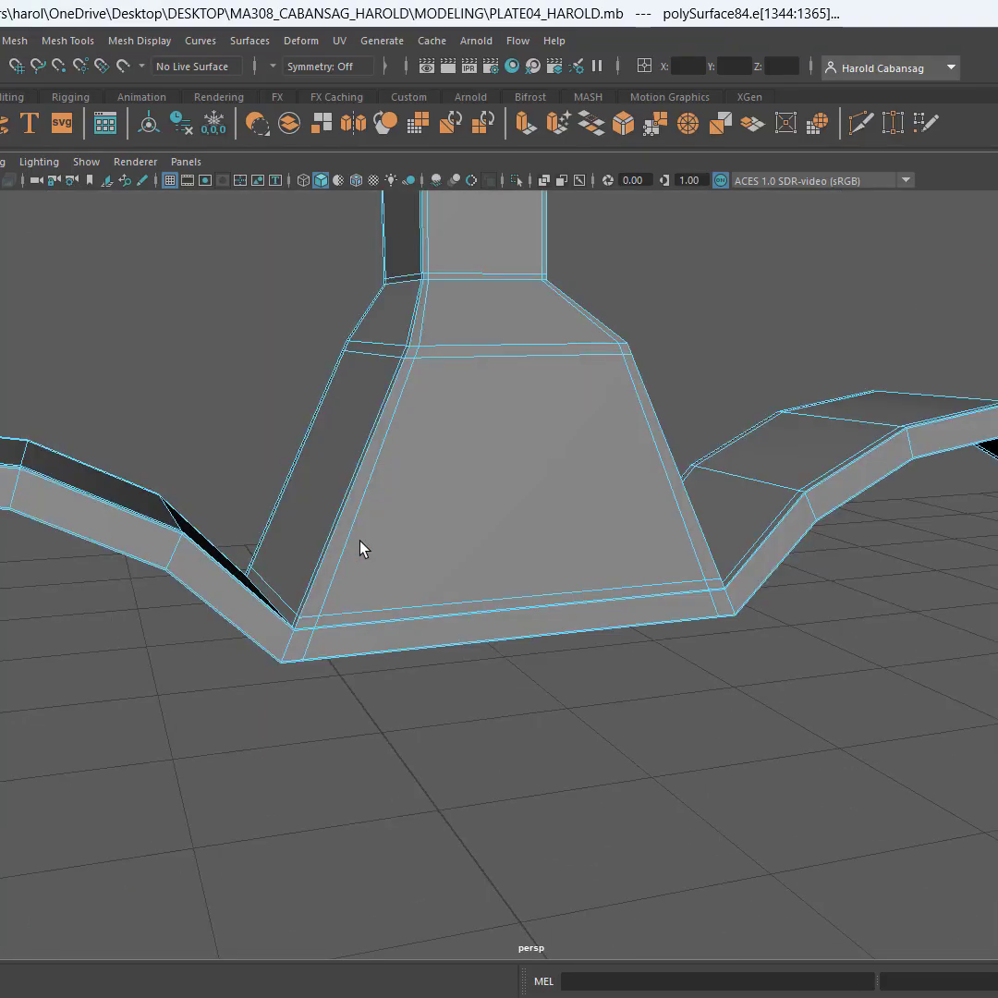
Return to object selection with the whole refined sight-and-strip piece selected
alt+middle_drag(361, 543, 405, 532)
scroll(409, 545, down, 5)
alt+drag(412, 561, 695, 624)
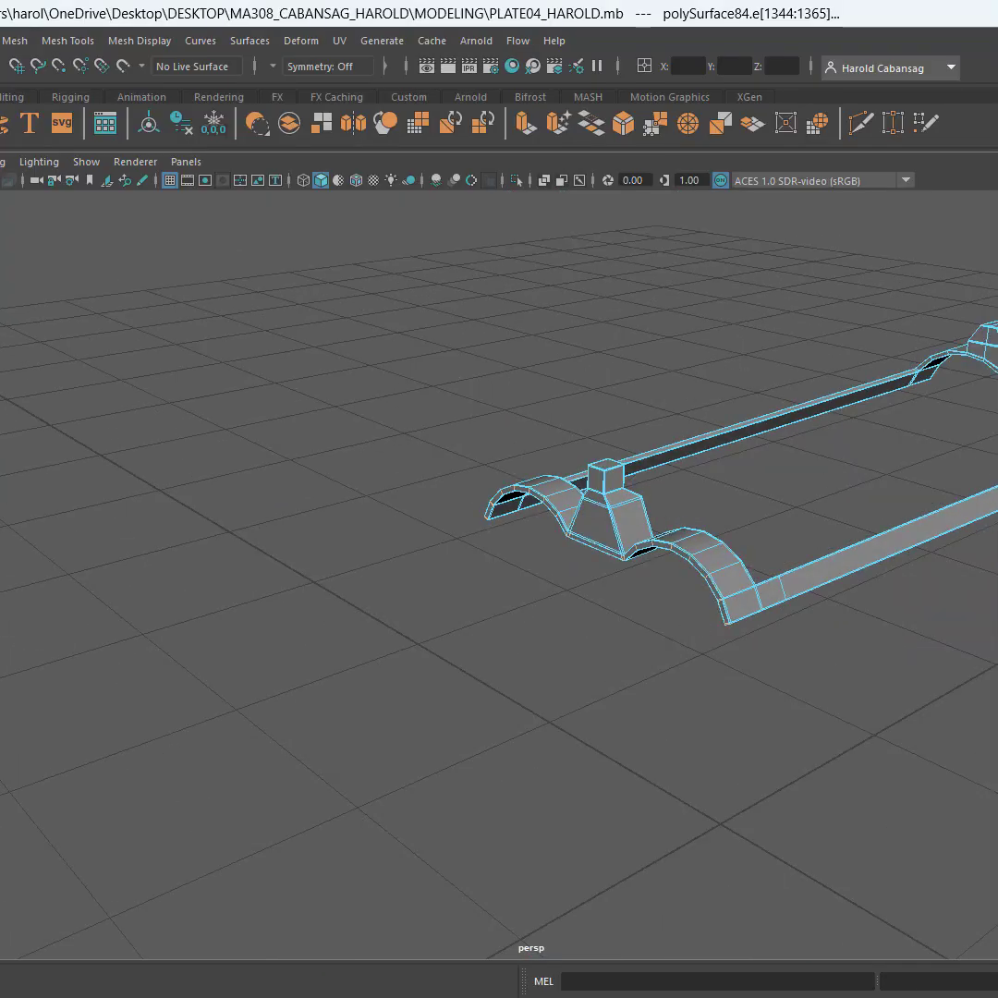
alt+middle_drag(802, 587, 570, 661)
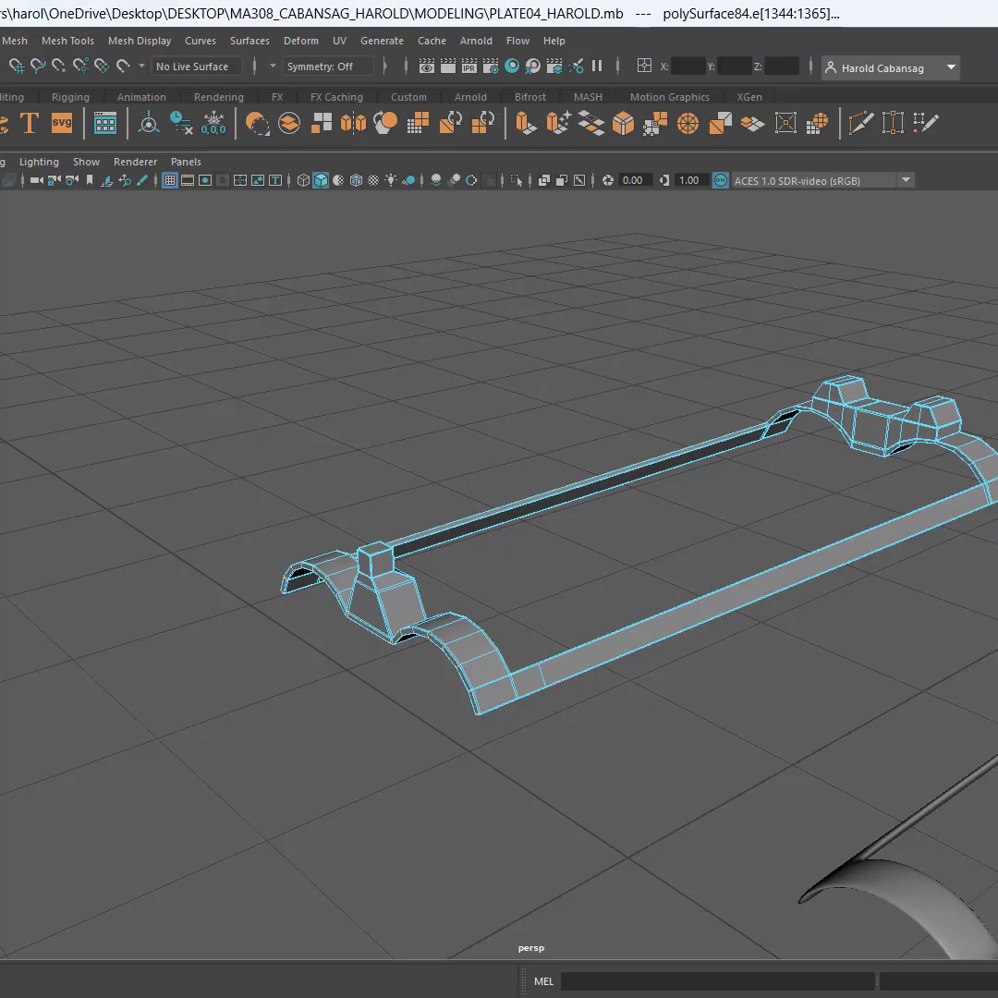
alt+drag(792, 456, 646, 481)
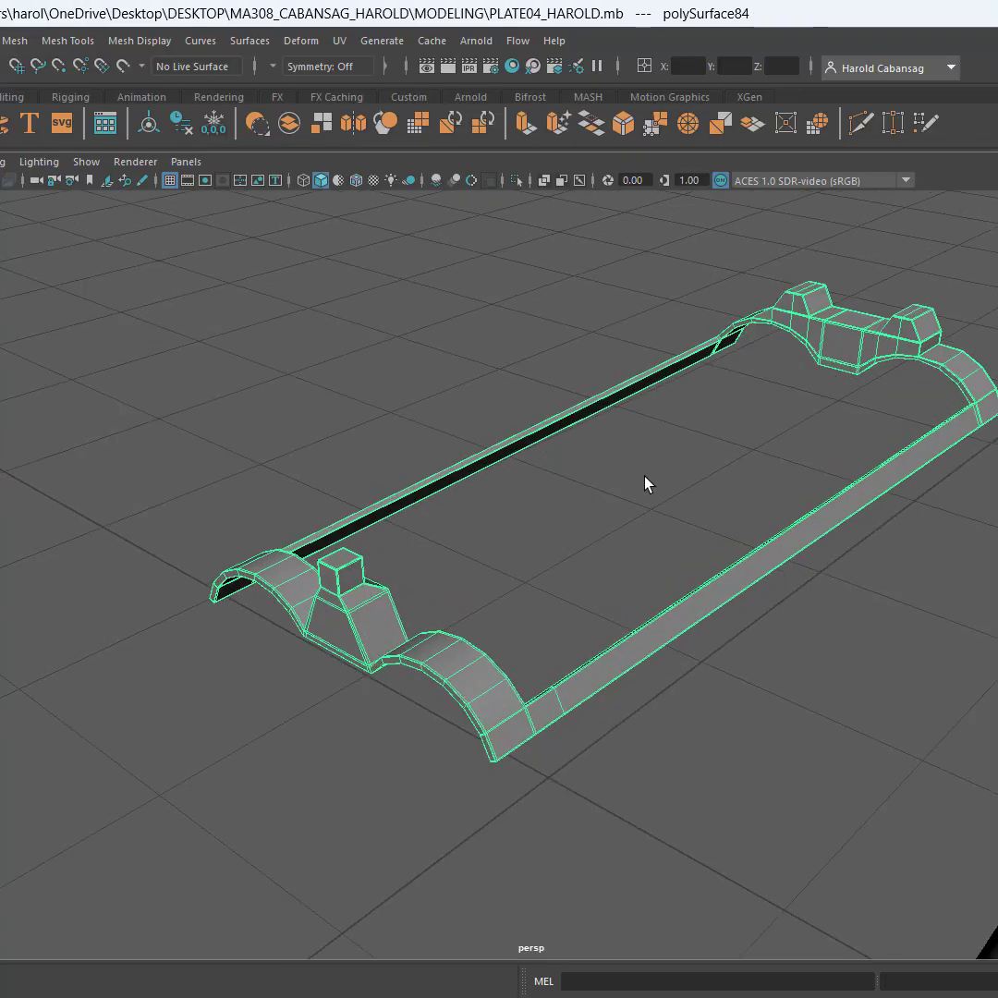
Save the scene with the refined sight-and-strip piece
scroll(646, 483, up, 2)
alt+middle_drag(646, 483, 623, 536)
key(ctrl+s)
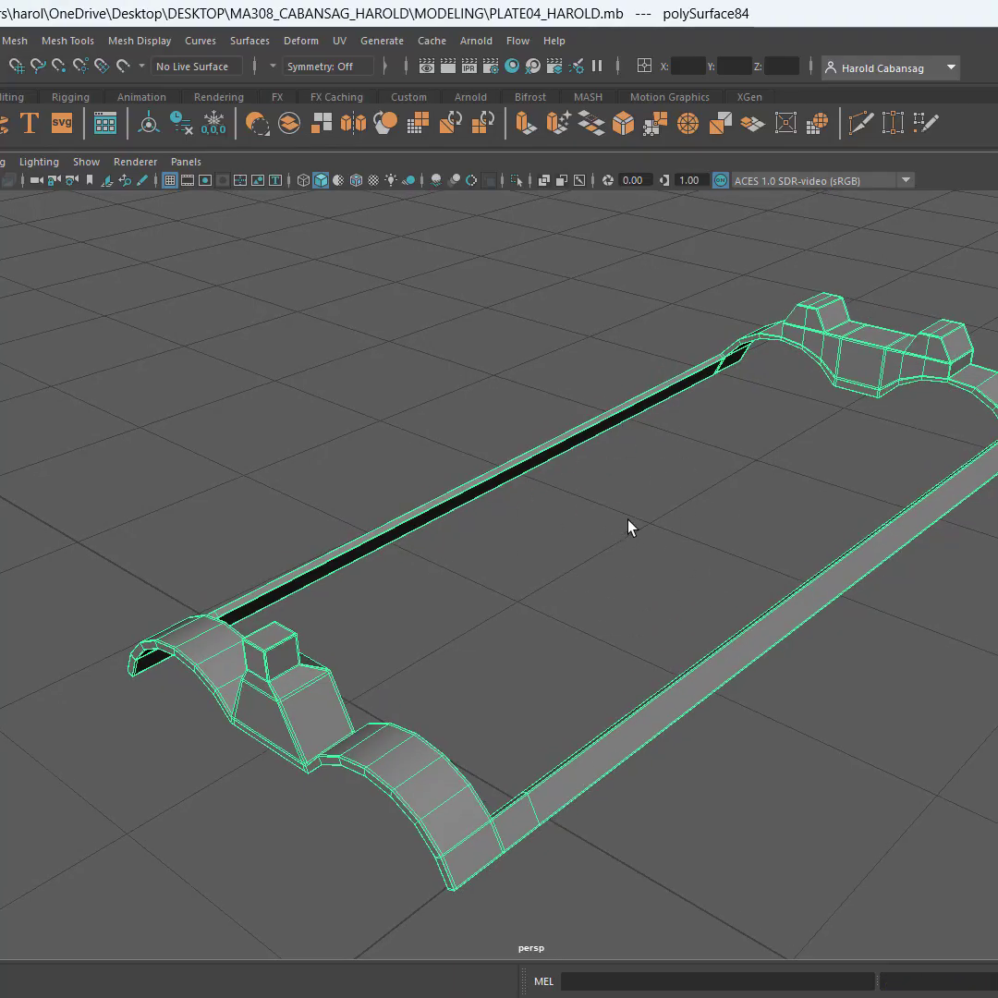
Apply Smooth to the refined sight-and-strip piece with 2 divisions, and clear the selection
key(ctrl)
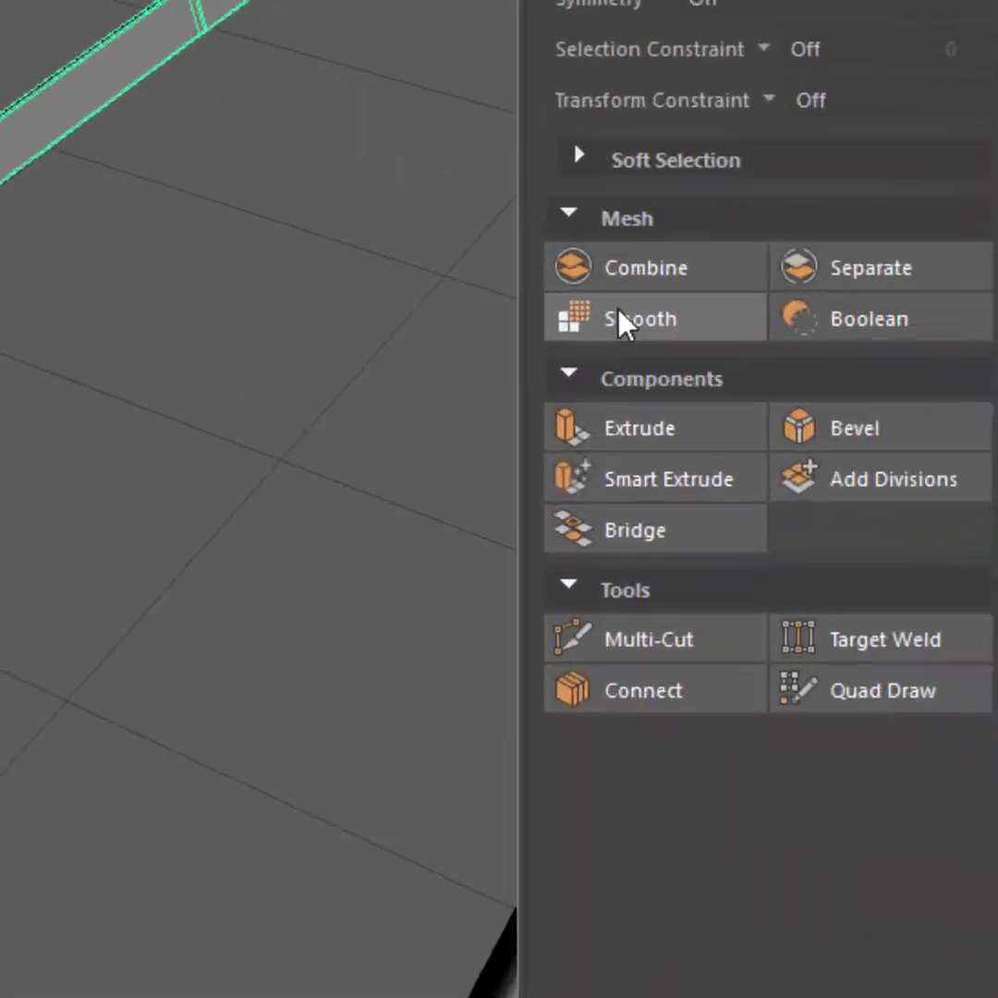
key(ctrl)
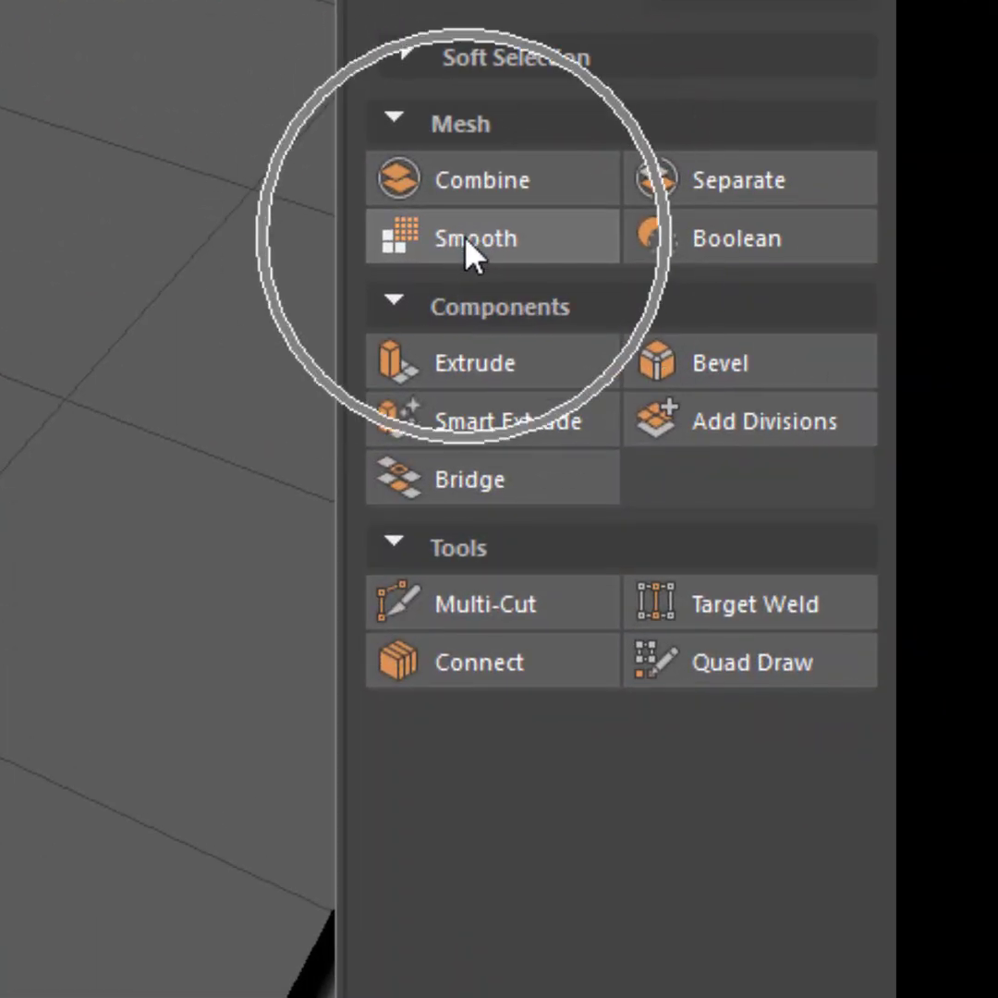
click(469, 240)
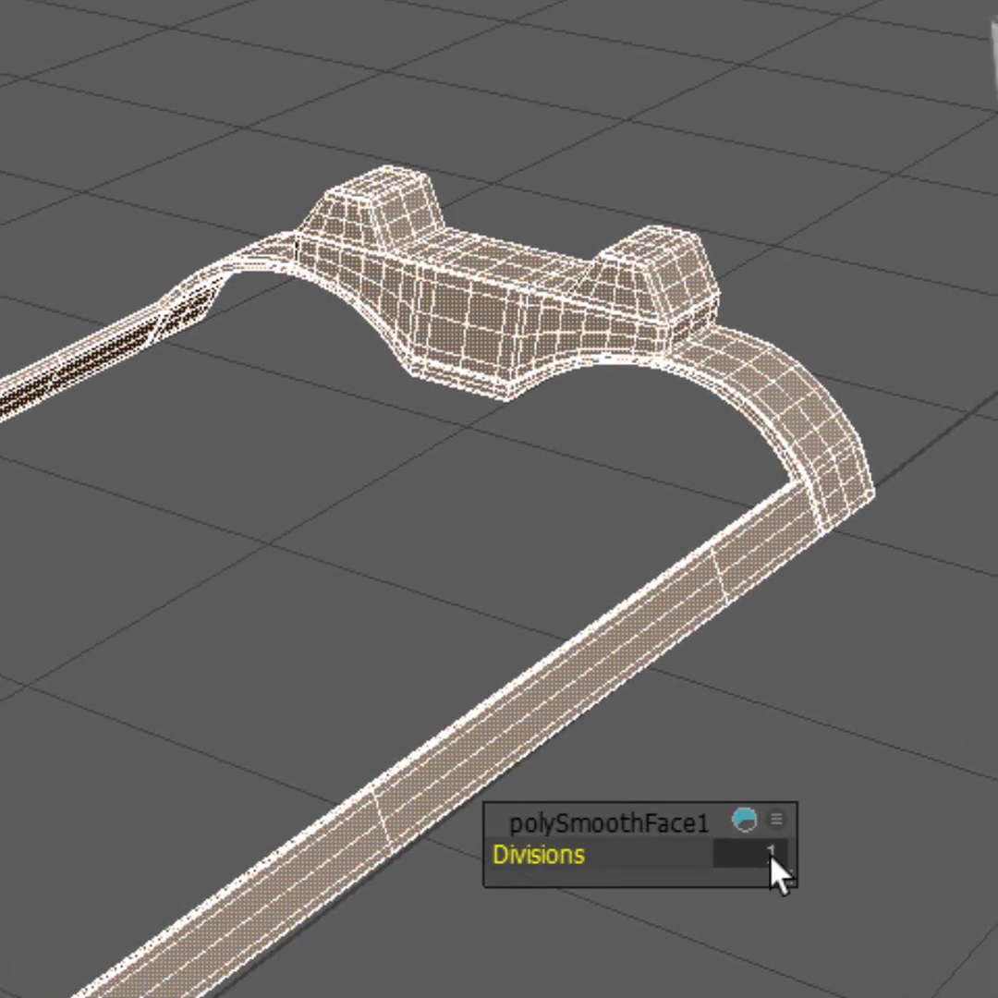
click(769, 855)
text(2)
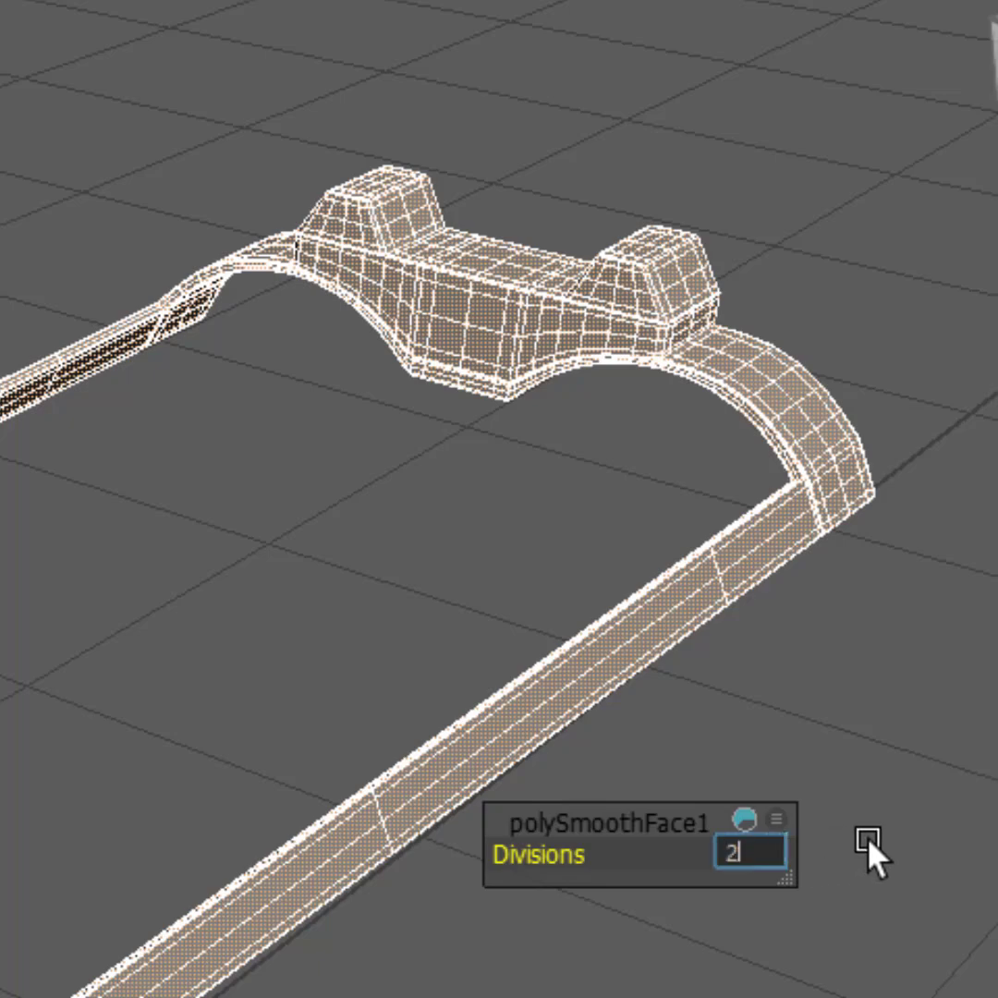
key(Return)
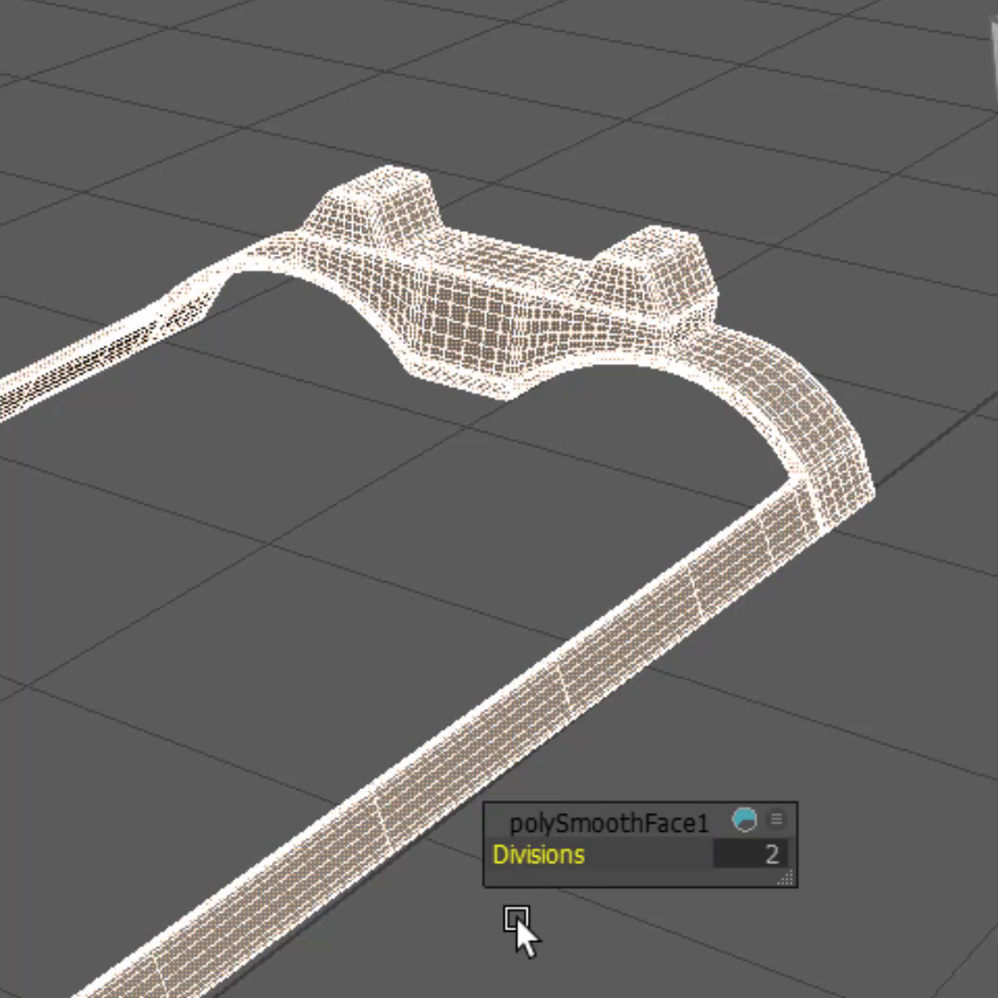
key(q)
click(123, 790)
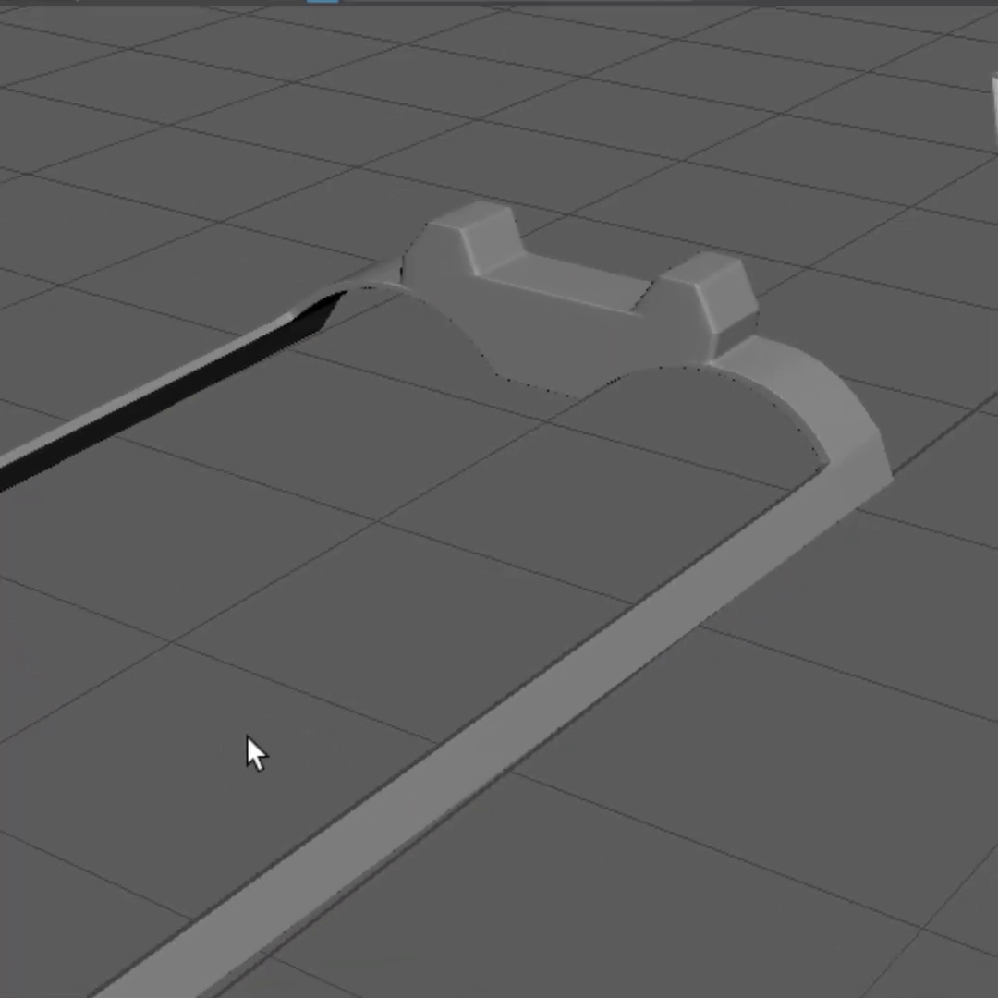
Examine the smoothed piece's single-post end and arches for crisp edges, both with and without the mesh wireframe
click(249, 917)
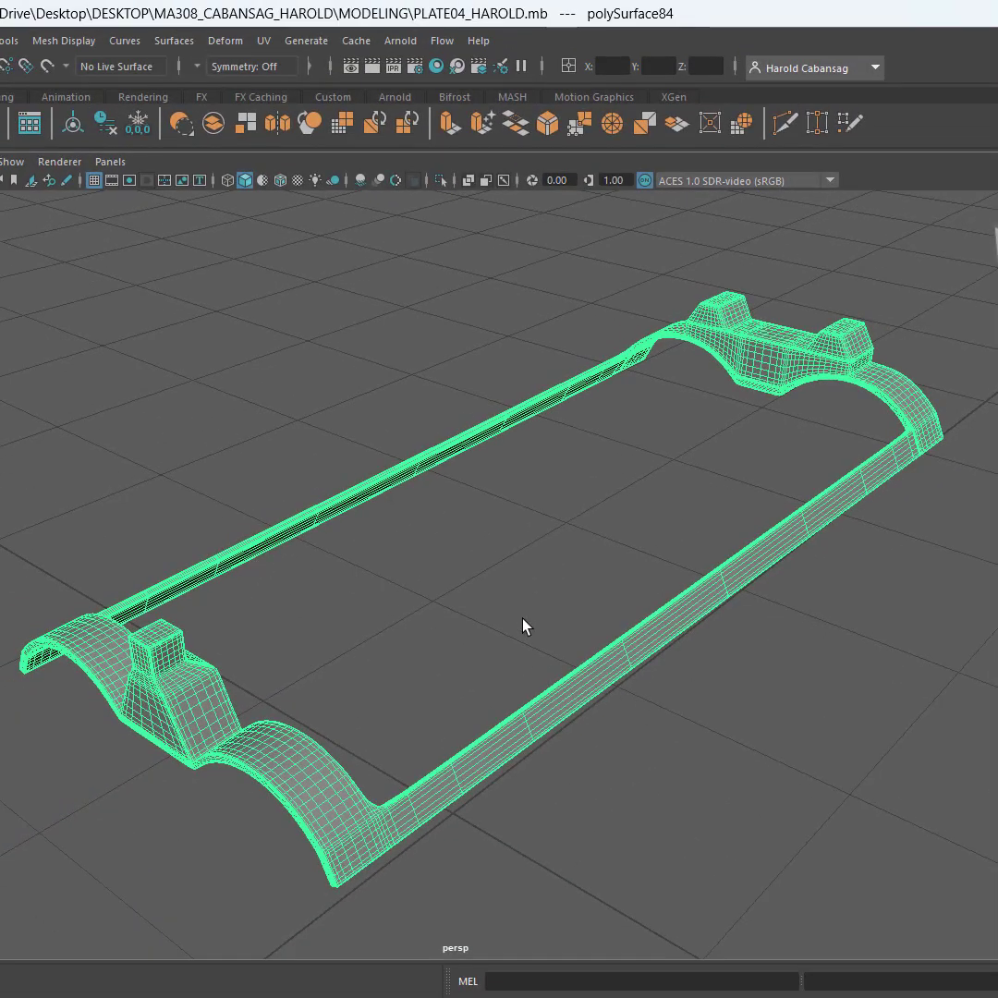
alt+drag(522, 627, 782, 760)
click(637, 813)
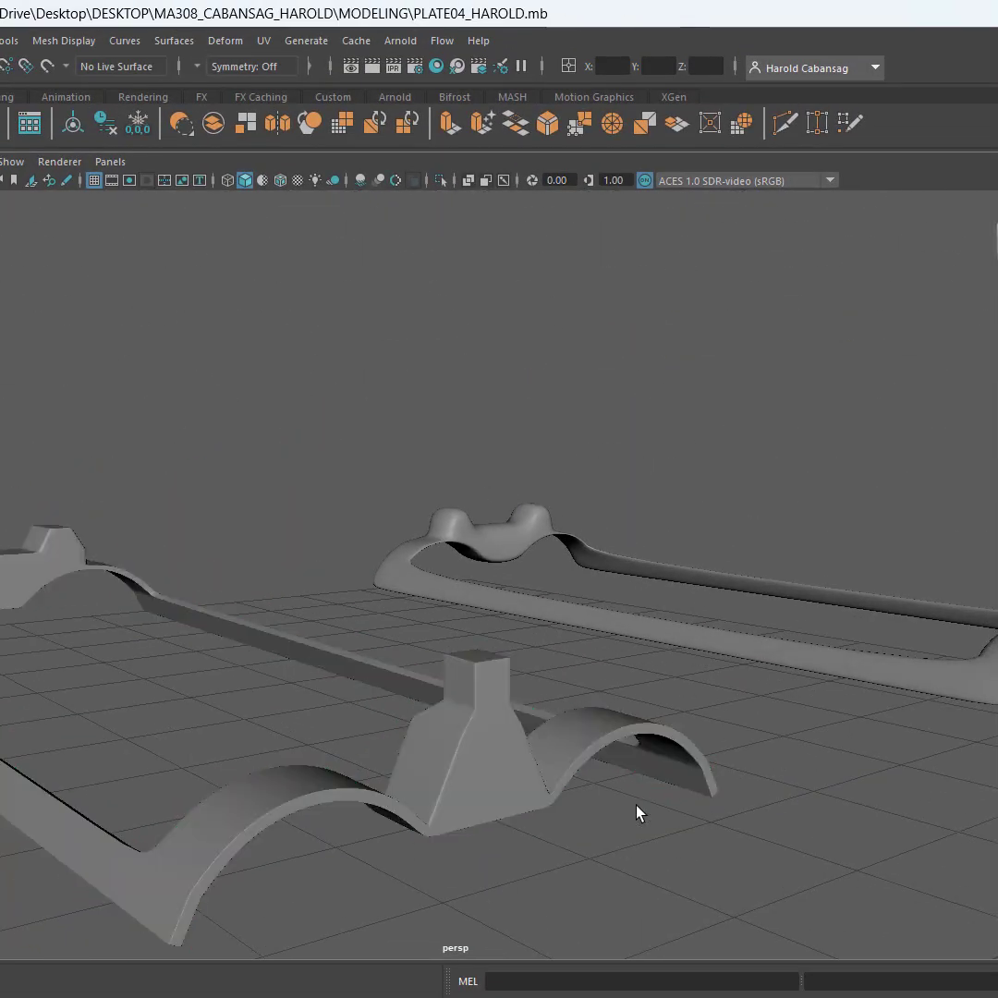
alt+middle_drag(737, 841, 873, 751)
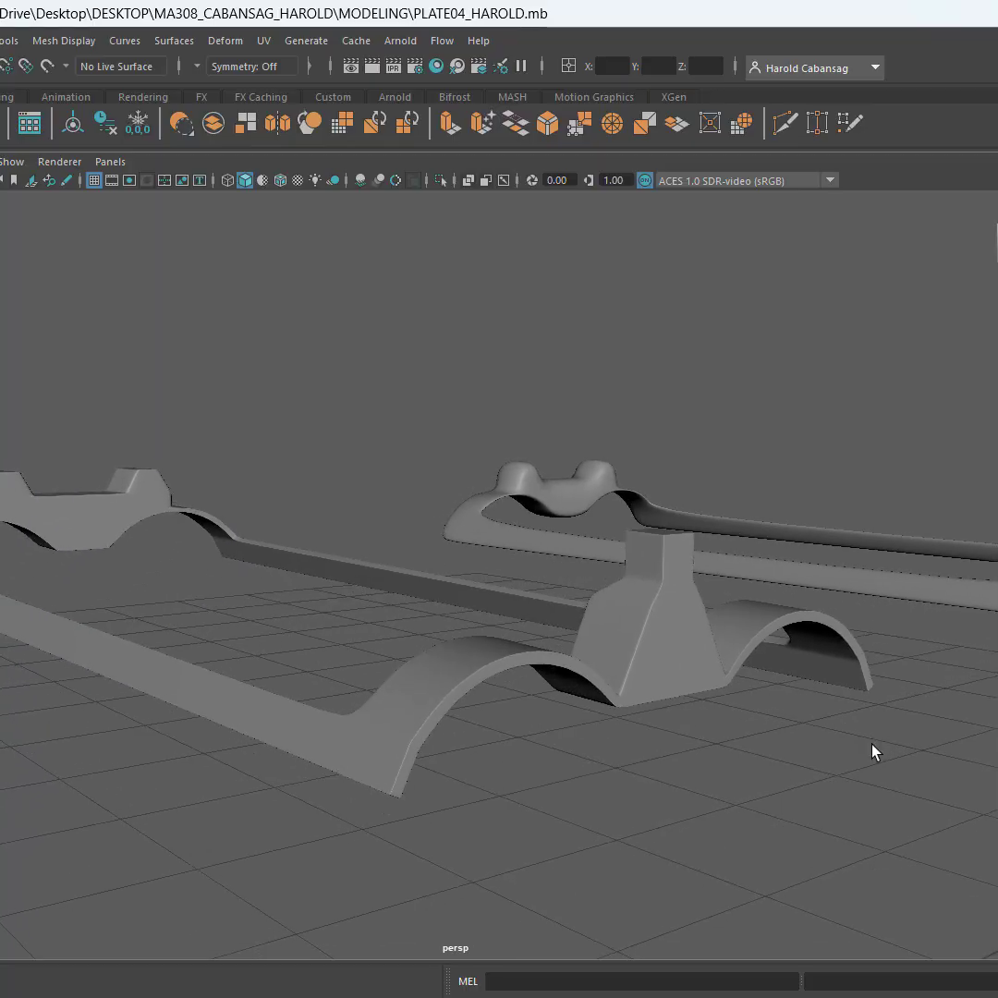
click(656, 659)
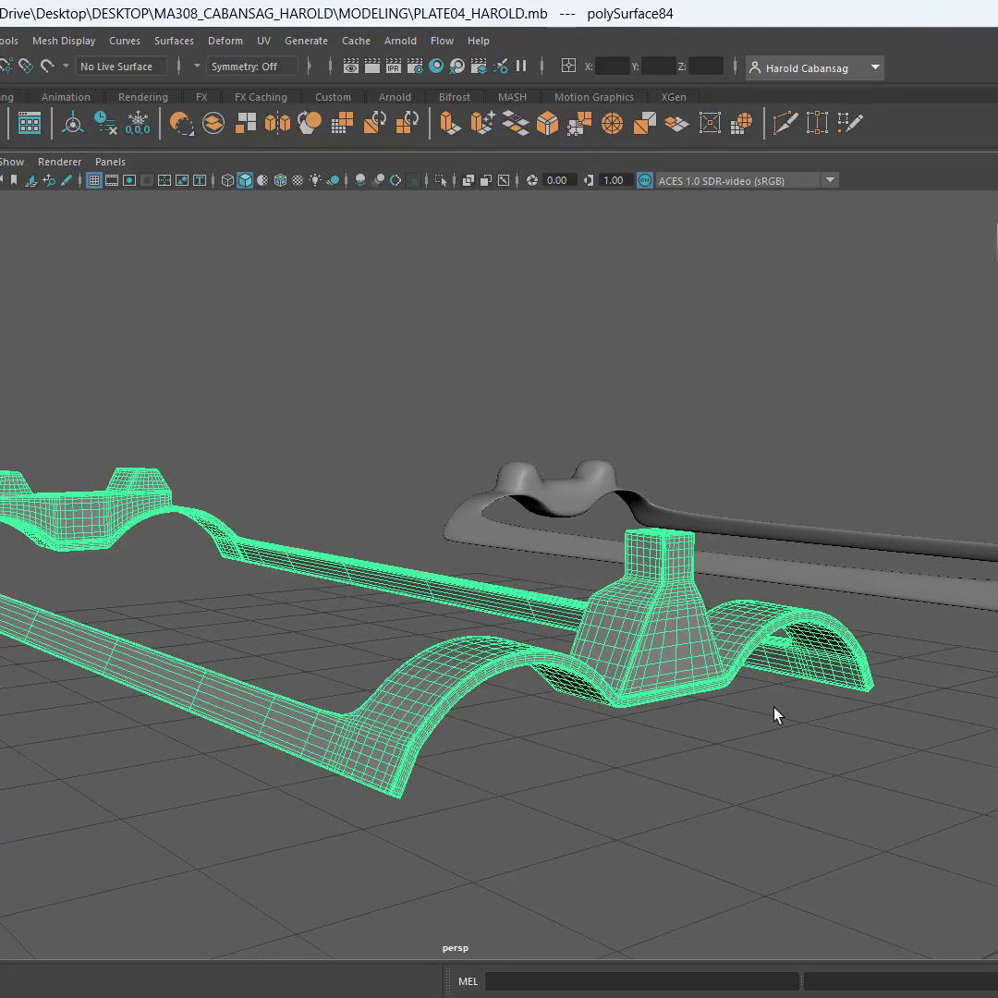
click(734, 780)
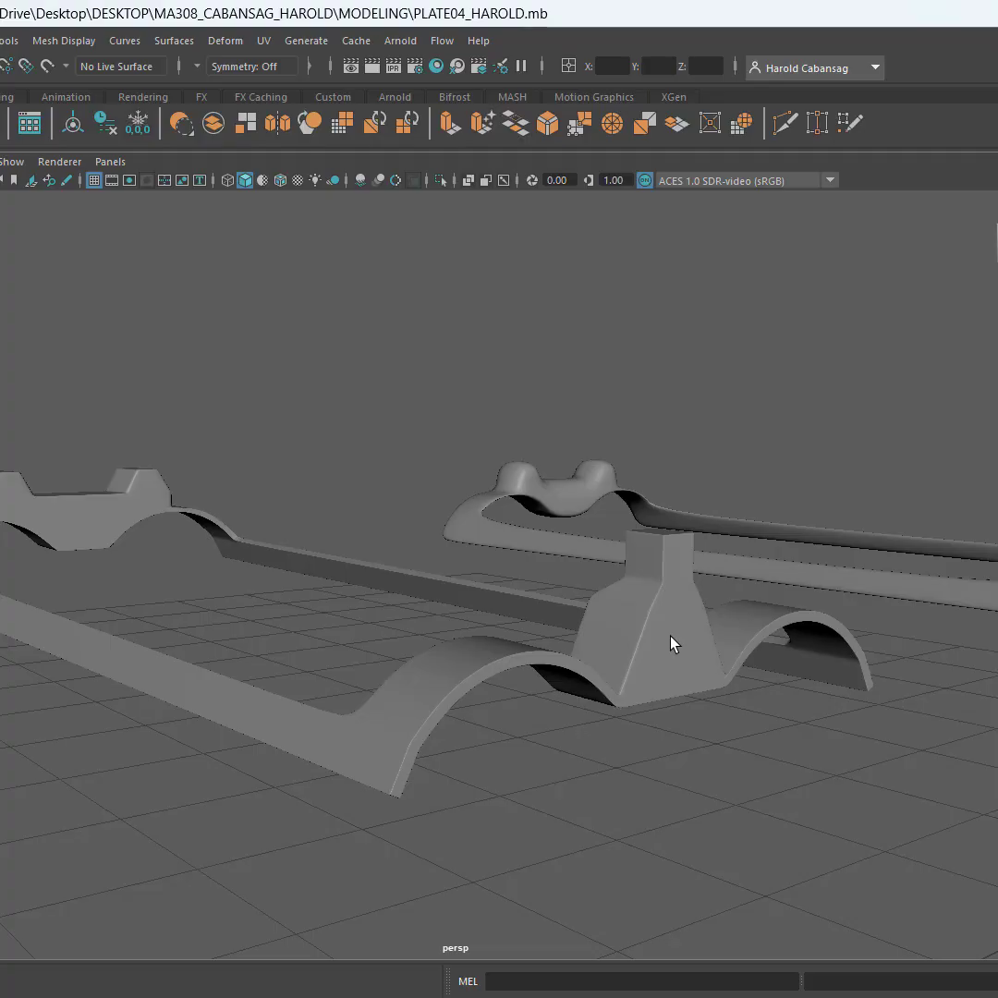
click(672, 644)
click(698, 756)
Examine the smoothed piece's double-post end and side strips for edge sharpness and mesh density
alt+drag(630, 630, 663, 376)
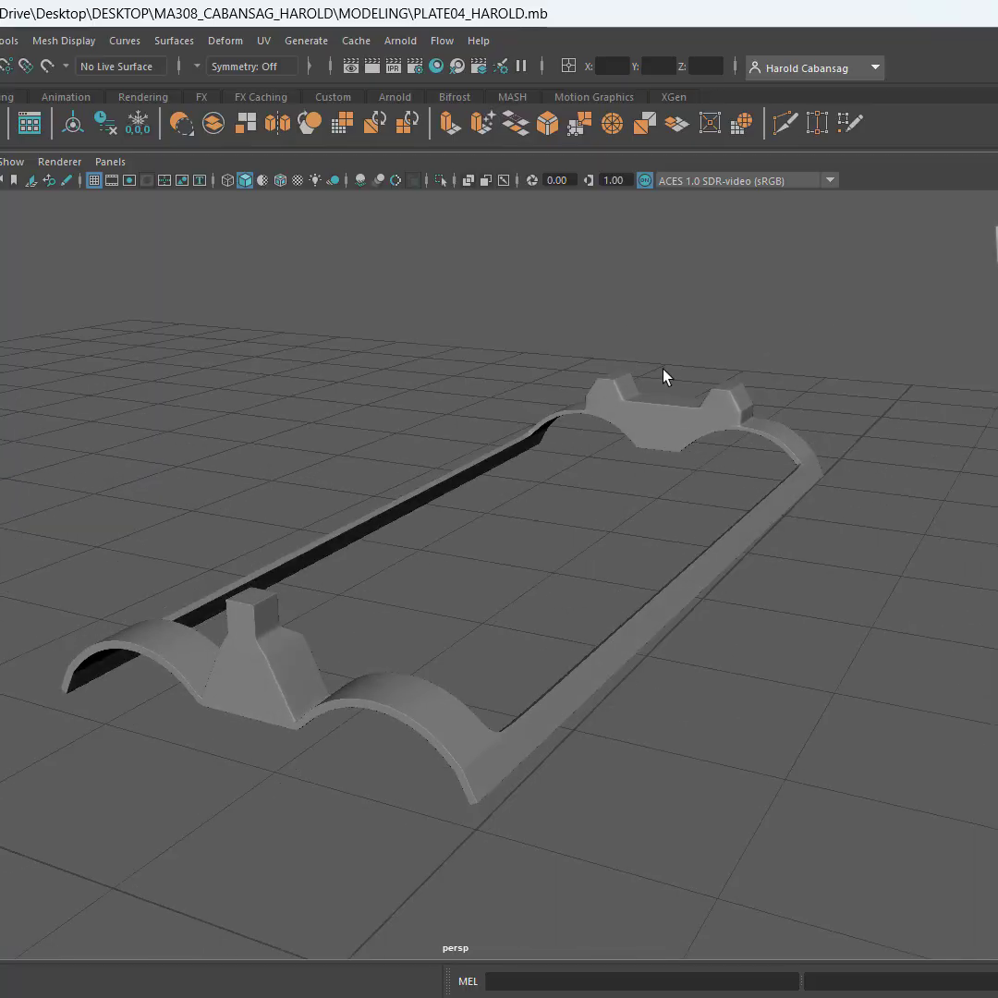
click(672, 416)
alt+drag(769, 563, 520, 543)
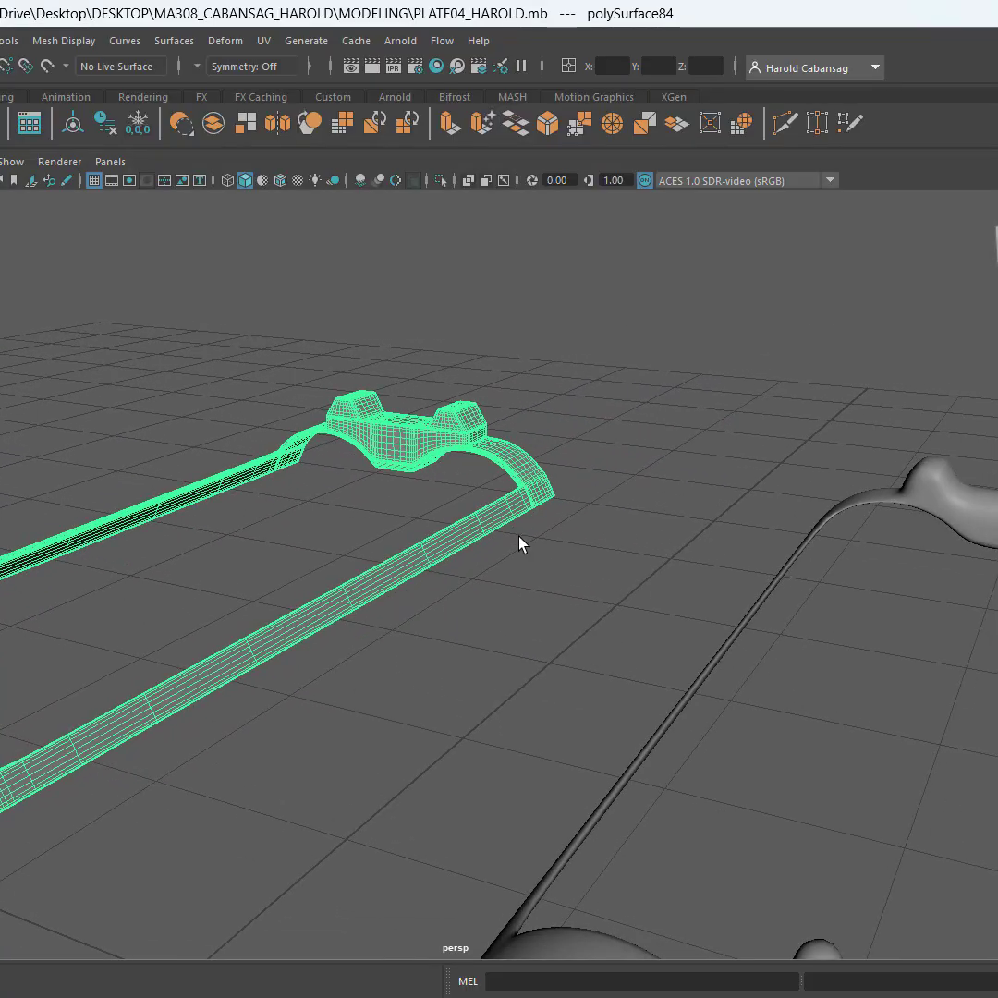
scroll(612, 533, up, 2)
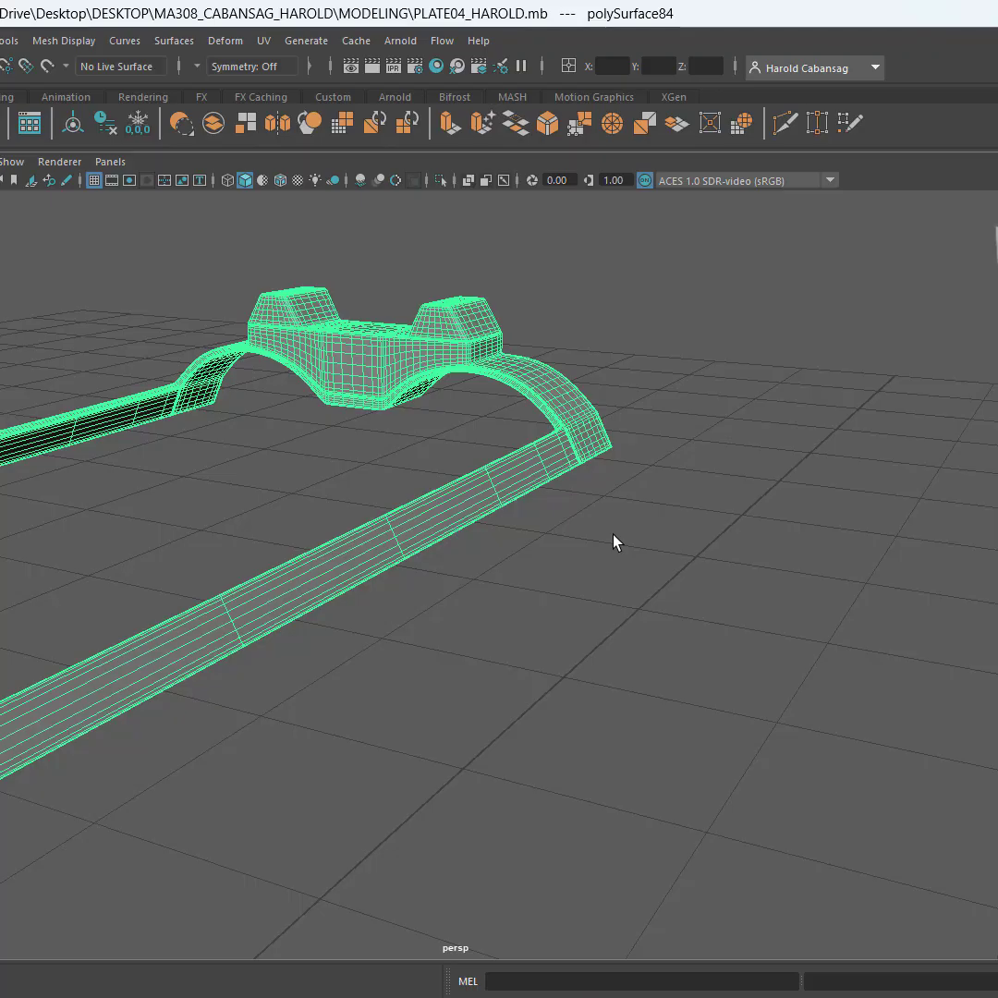
scroll(612, 533, down, 1)
alt+drag(615, 541, 477, 481)
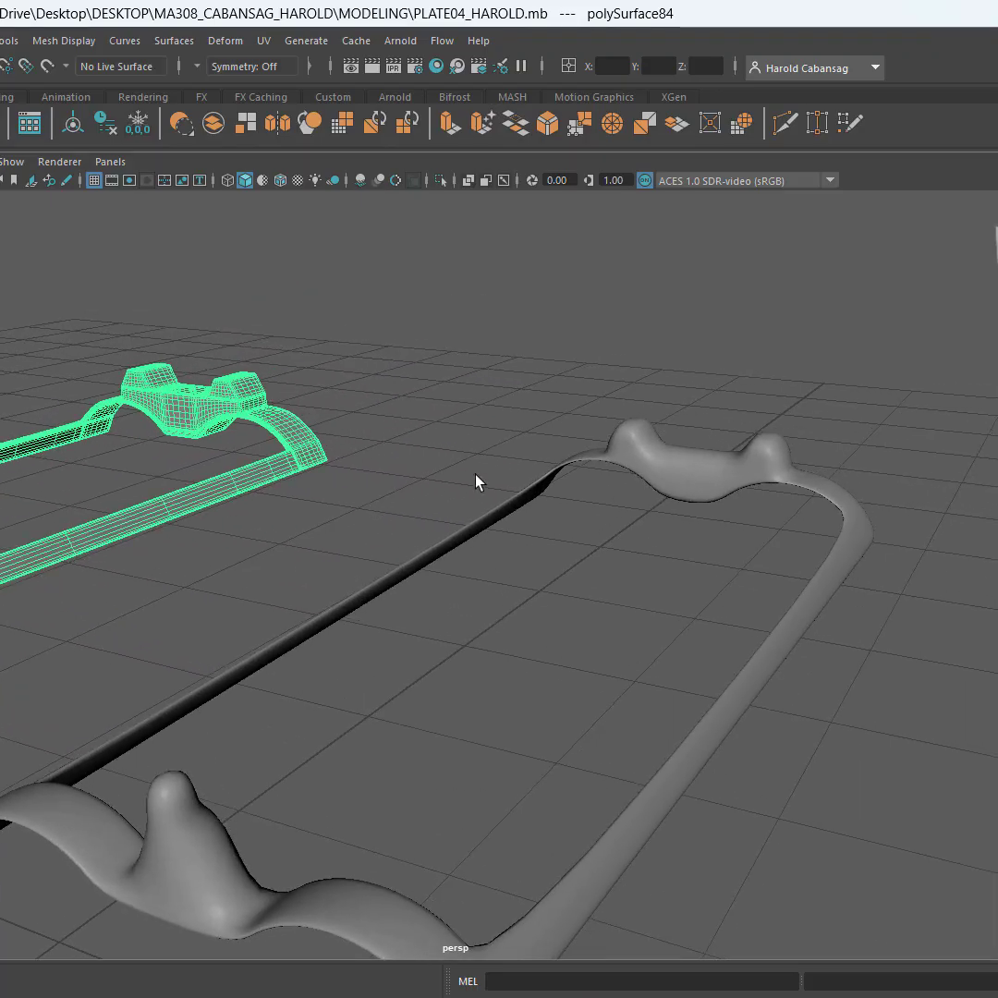
Turn off the smooth preview on the neighbouring sight-and-strip piece that has no supporting edge loops
click(707, 469)
alt+drag(630, 487, 603, 527)
alt+middle_drag(648, 552, 660, 580)
scroll(659, 561, down, 2)
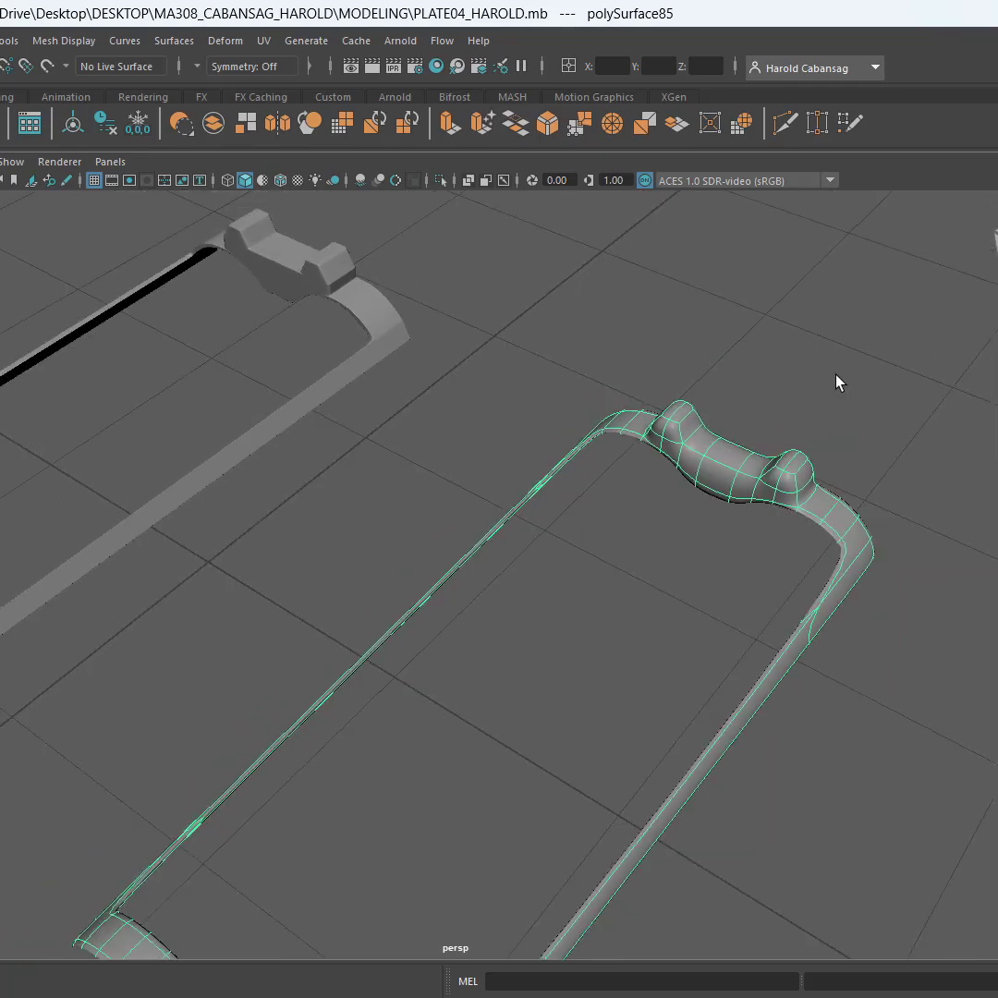
key(1)
alt+drag(757, 418, 630, 468)
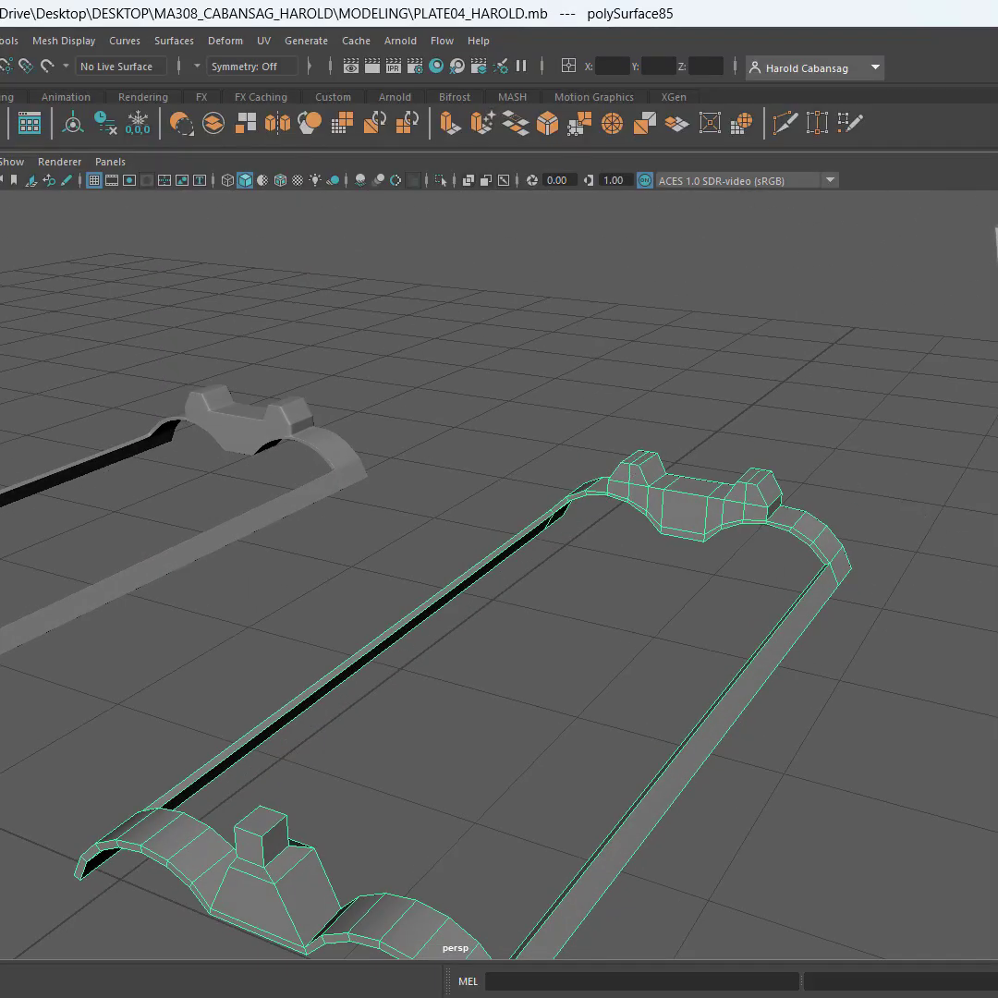
Repeat Smooth on the piece without supporting loops, setting 2 divisions, and clear the selection
key(g)
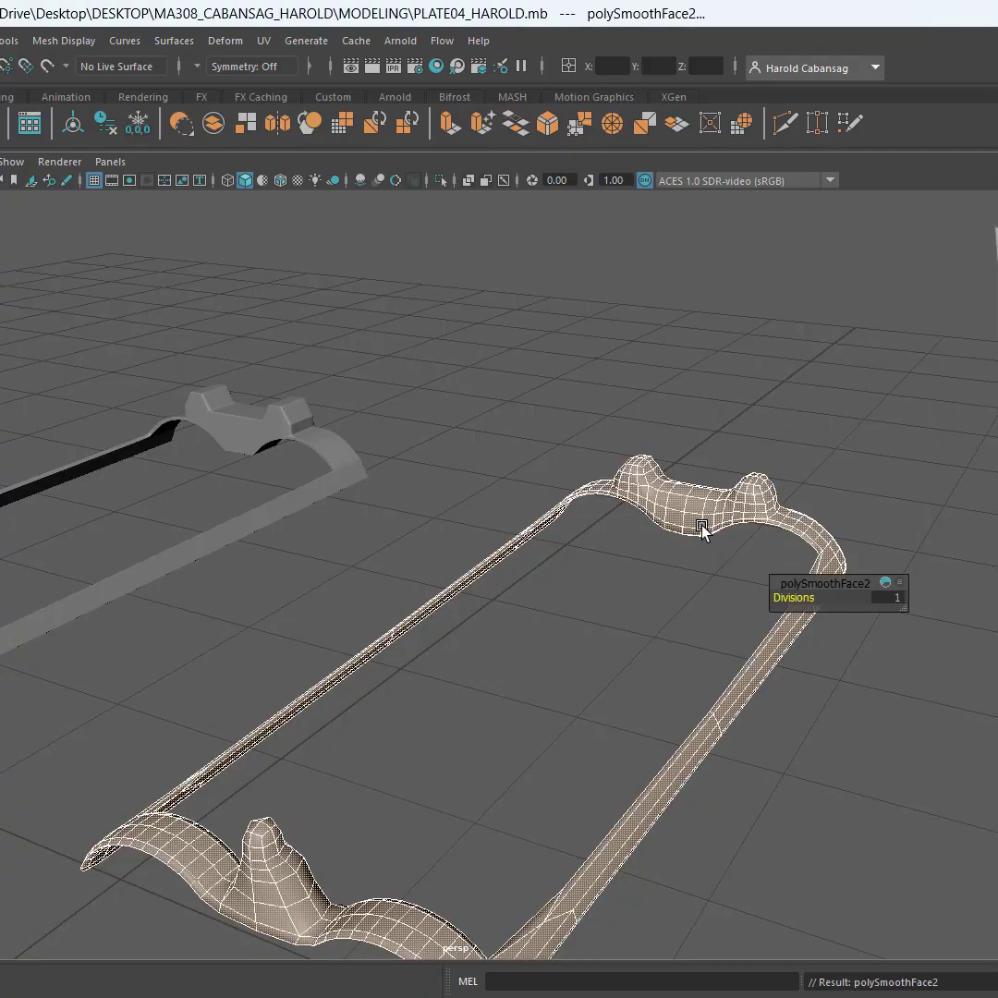
click(897, 596)
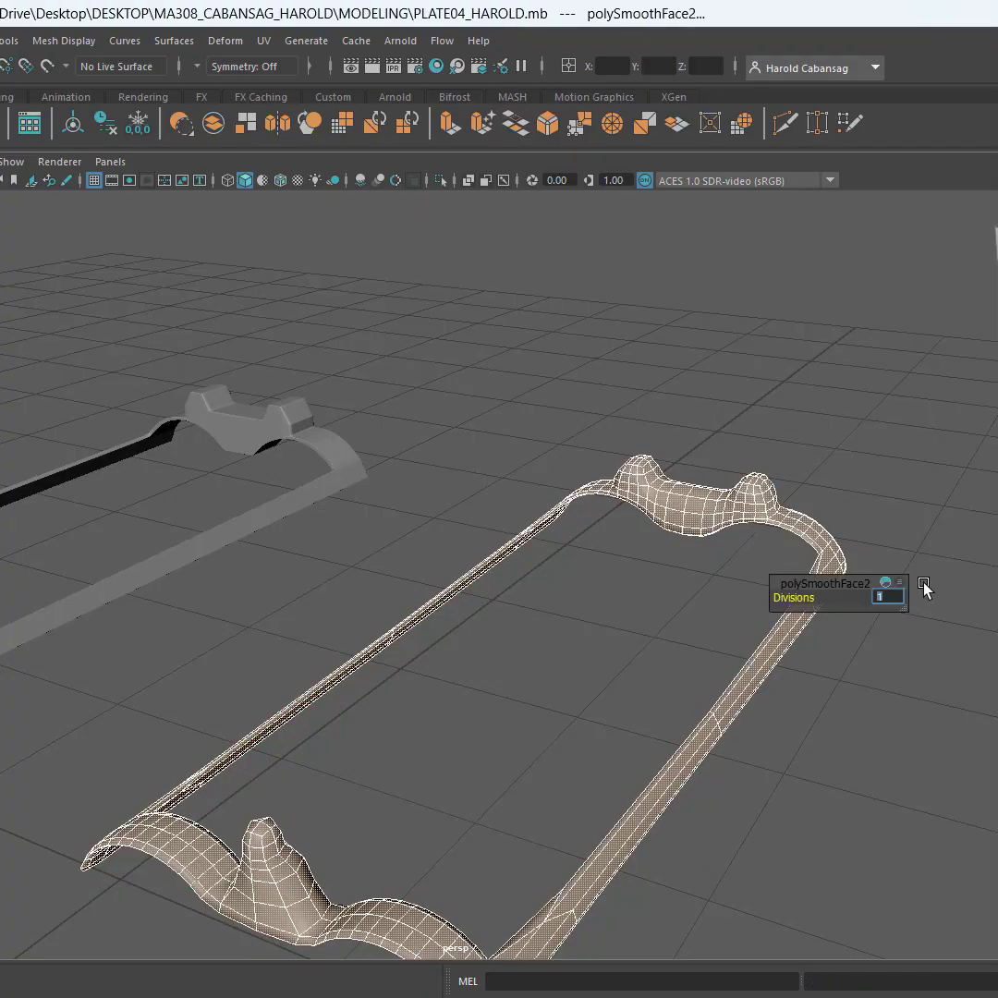
text(2)
key(Return)
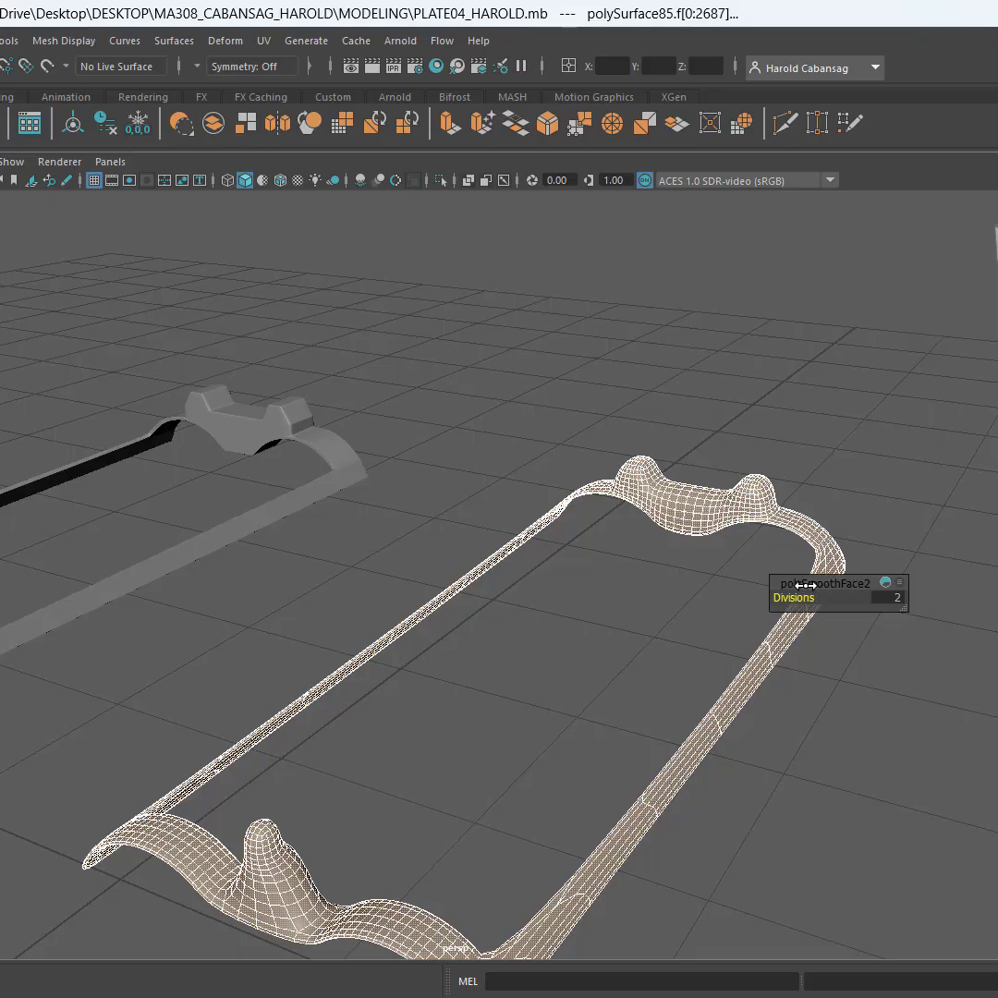
drag(807, 606, 919, 571)
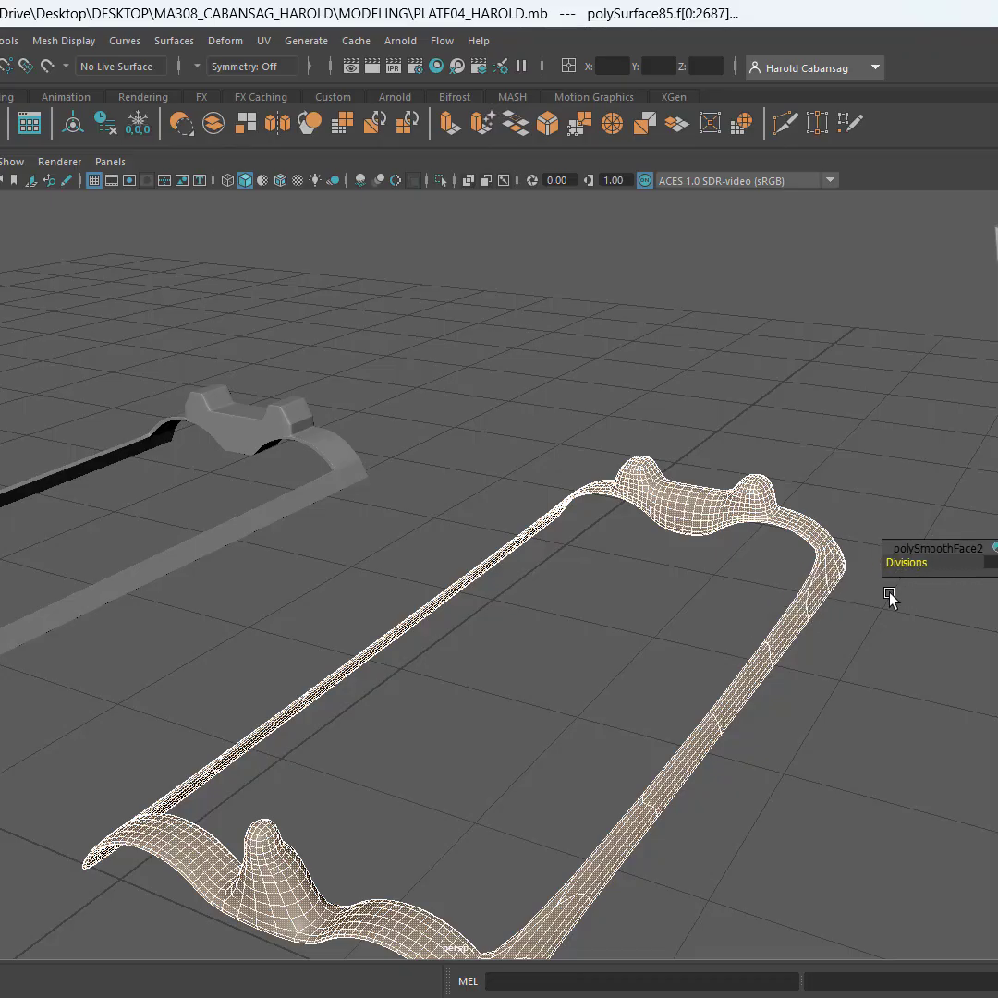
click(592, 697)
Compare the two smoothed pieces side by side, then select the one with supporting loops to examine its wireframe
alt+drag(483, 742, 628, 706)
scroll(626, 711, down, 3)
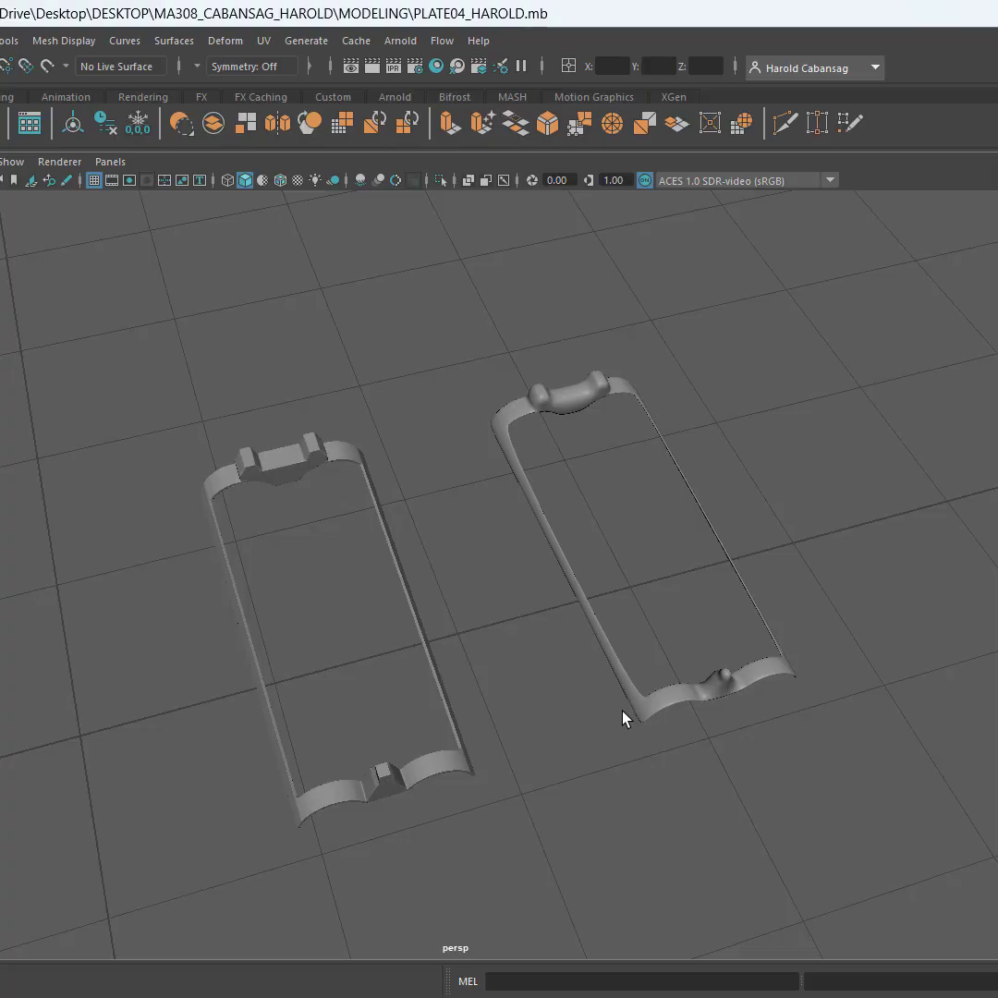
drag(346, 660, 475, 771)
alt+drag(476, 771, 437, 659)
scroll(437, 659, up, 6)
alt+middle_drag(453, 610, 522, 523)
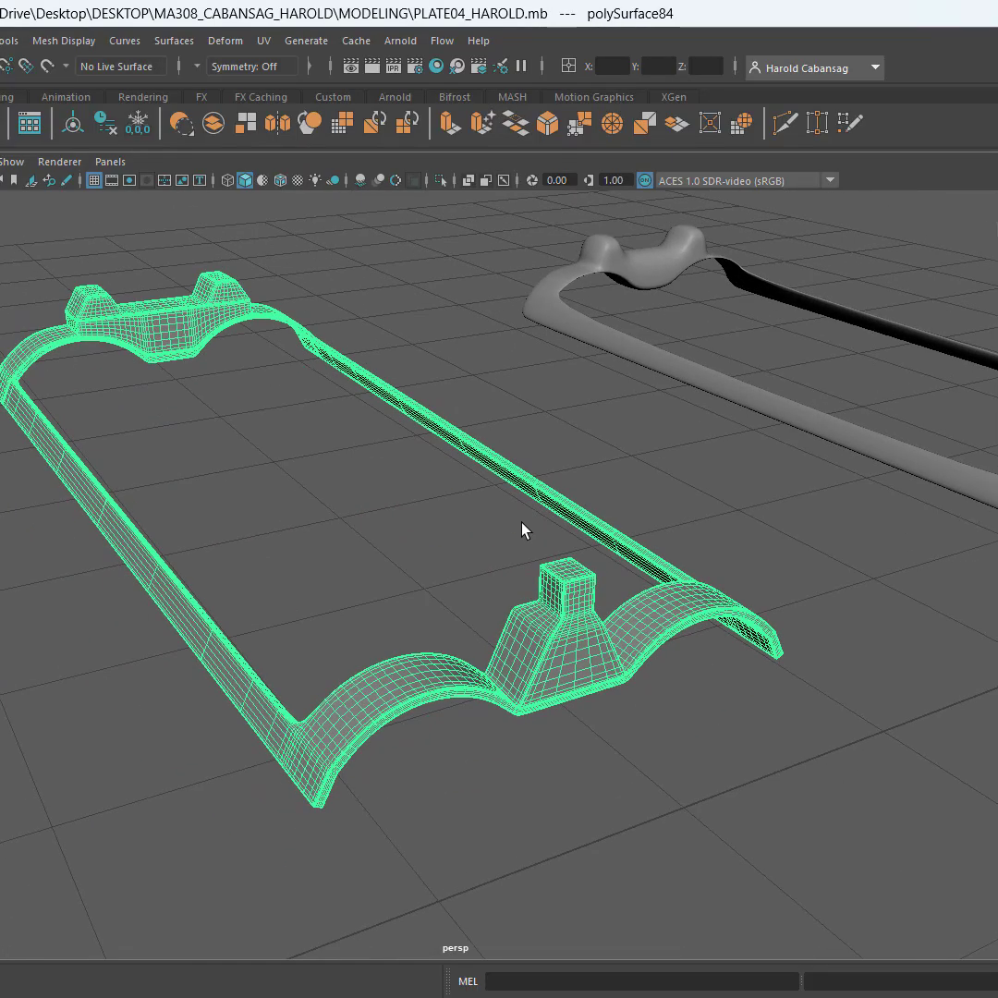